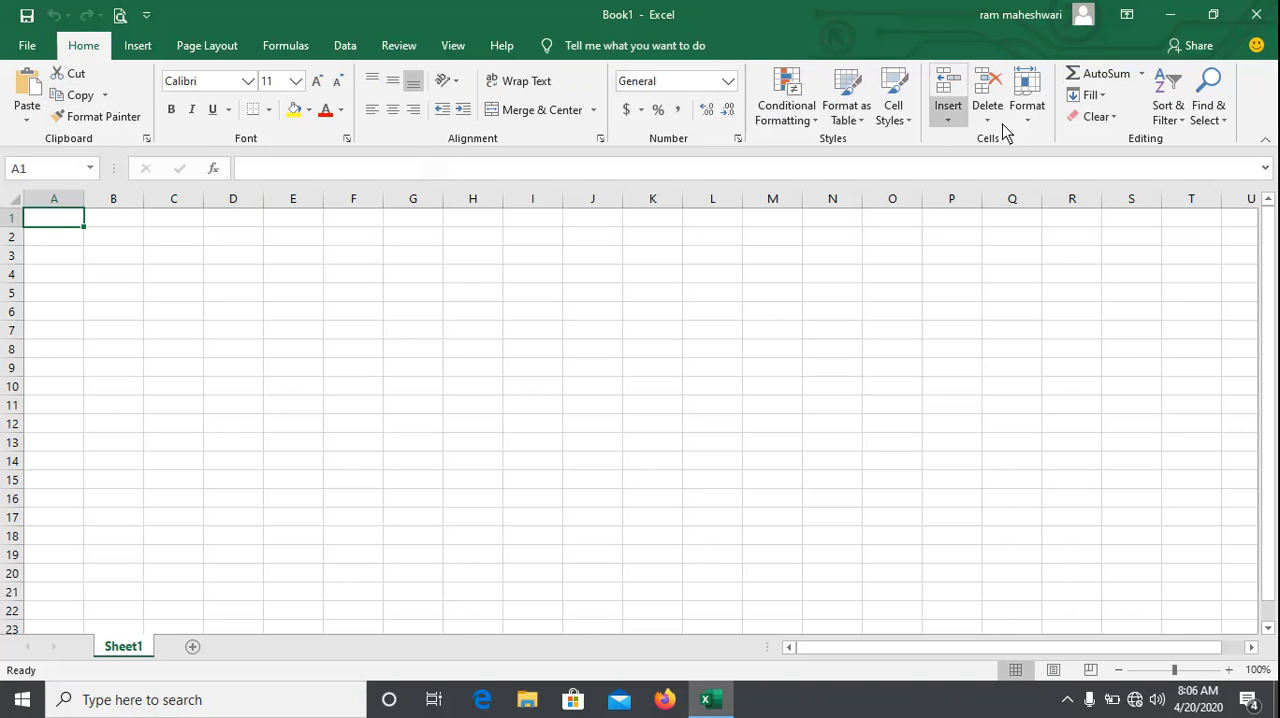
click(1177, 123)
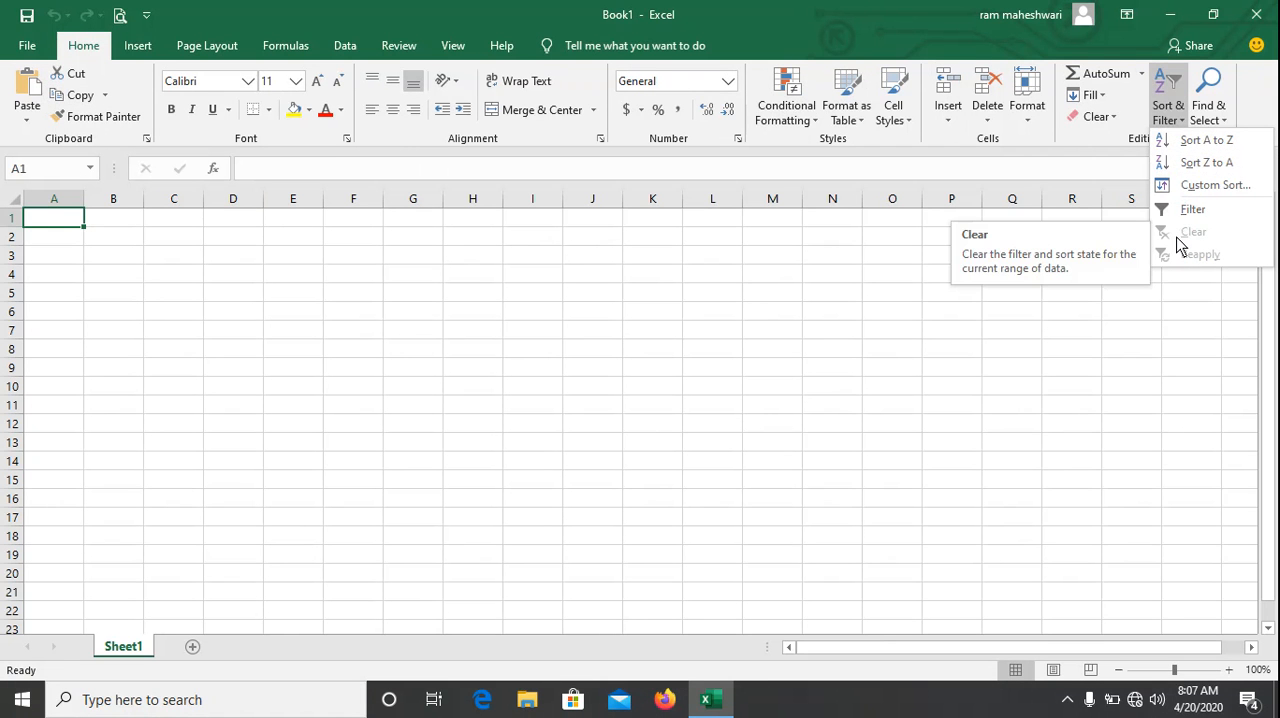
click(74, 250)
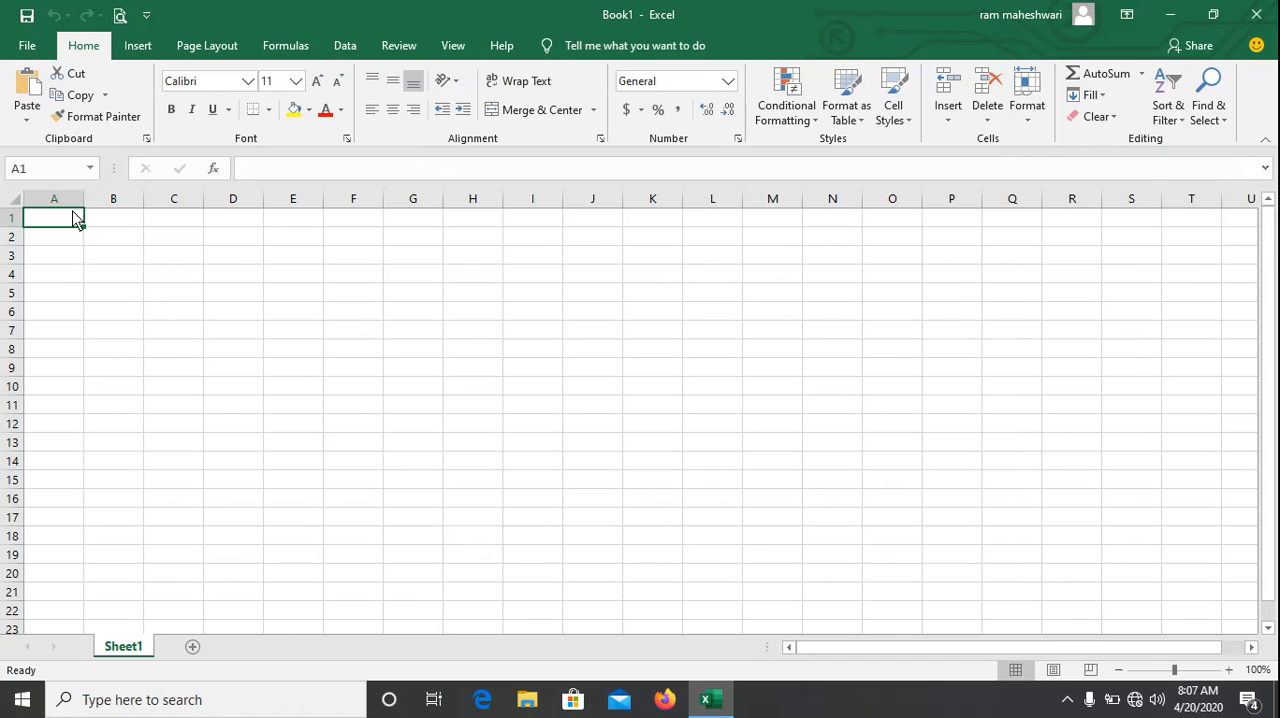
click(347, 47)
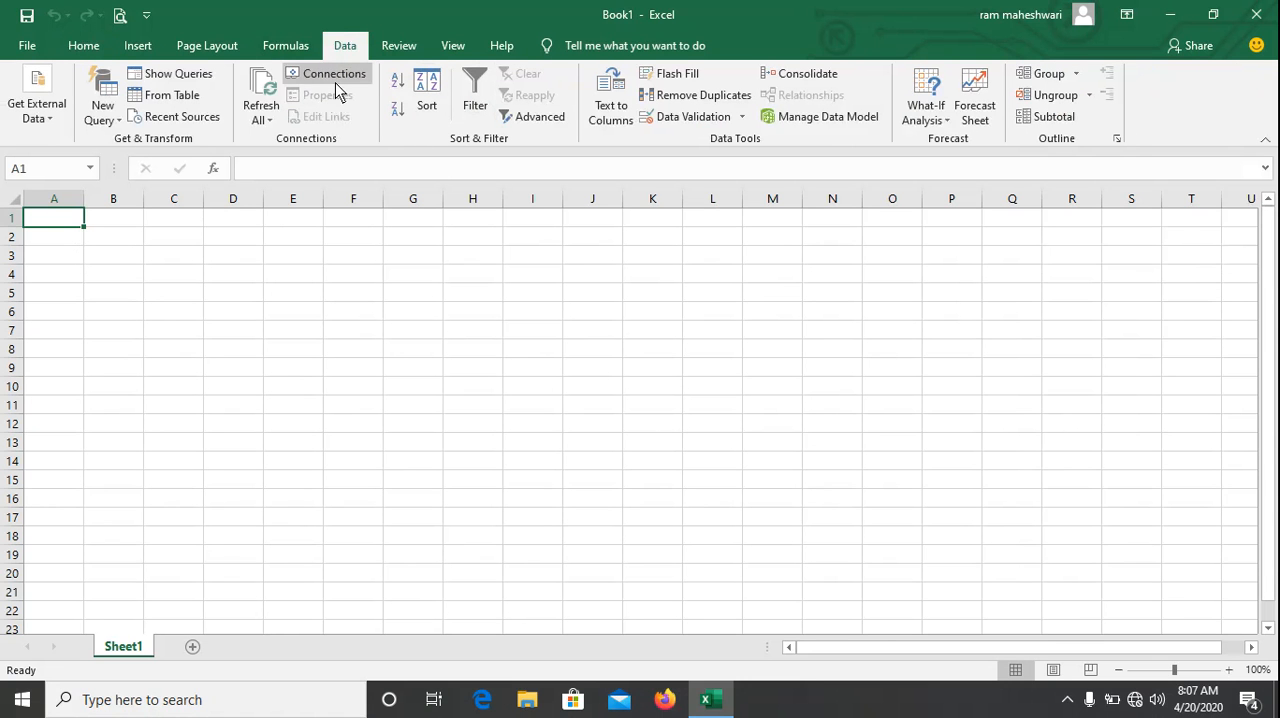
click(80, 48)
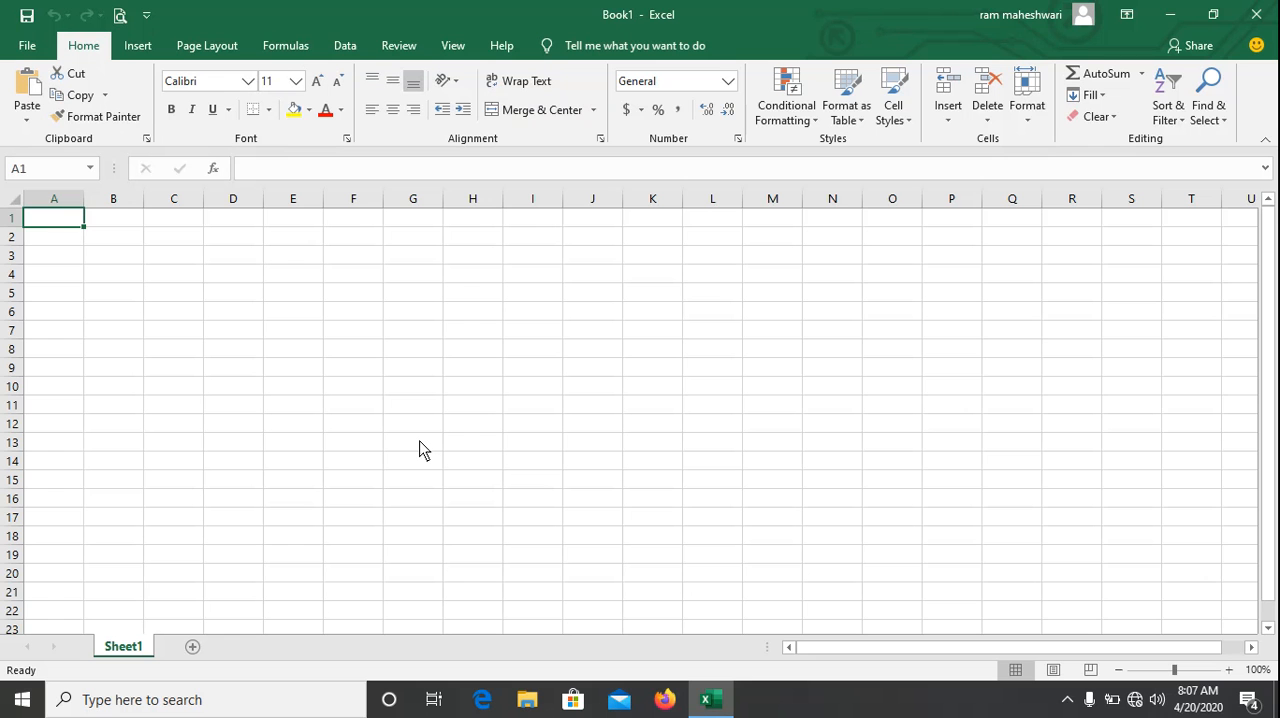
click(153, 313)
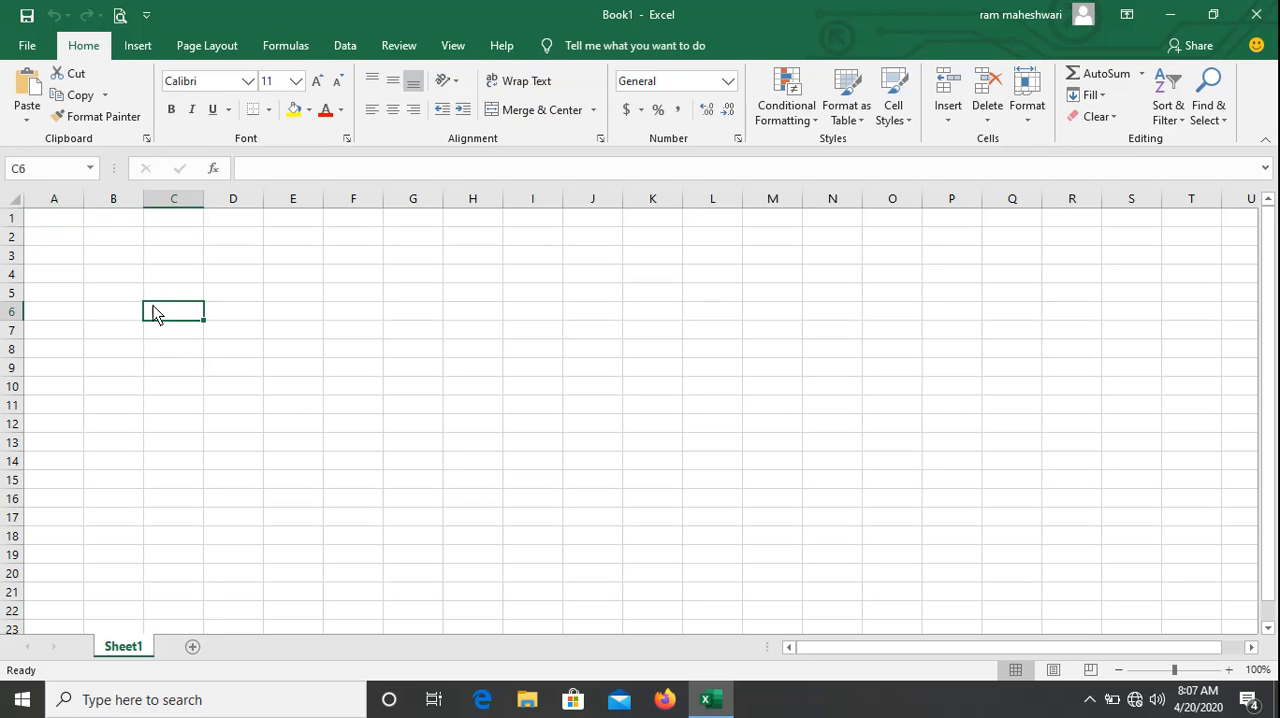
click(73, 227)
click(112, 252)
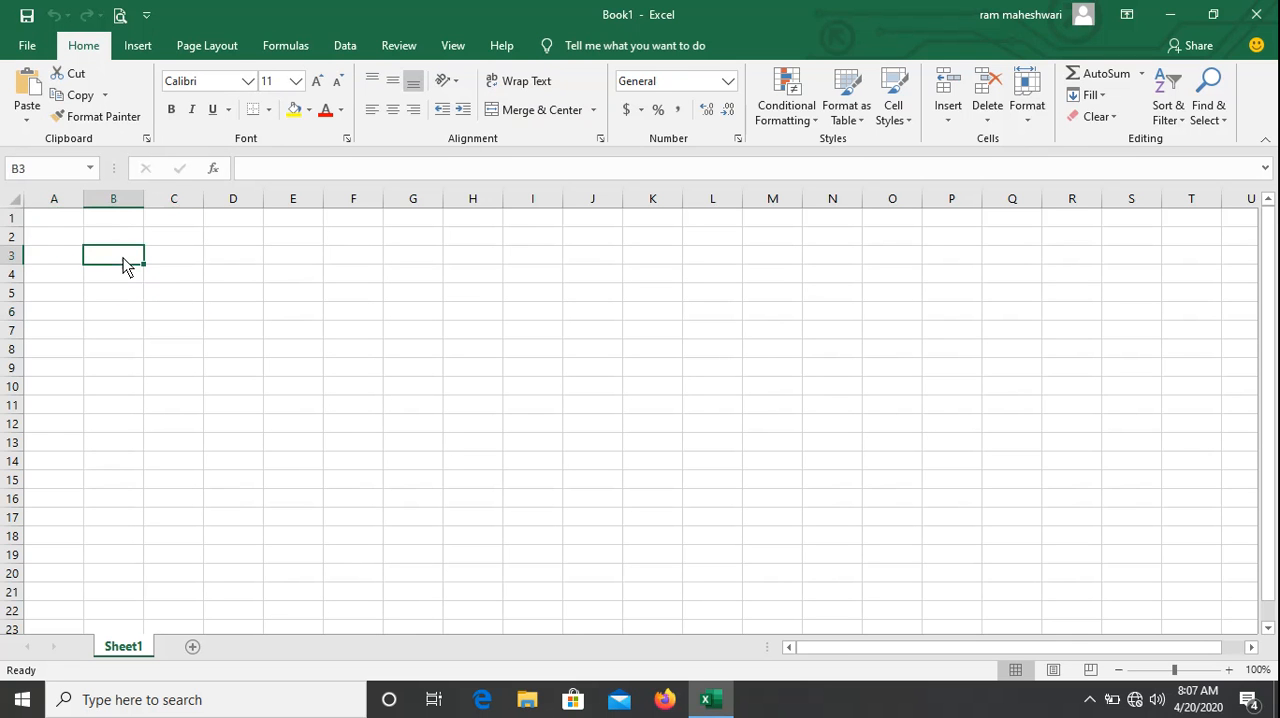
click(69, 220)
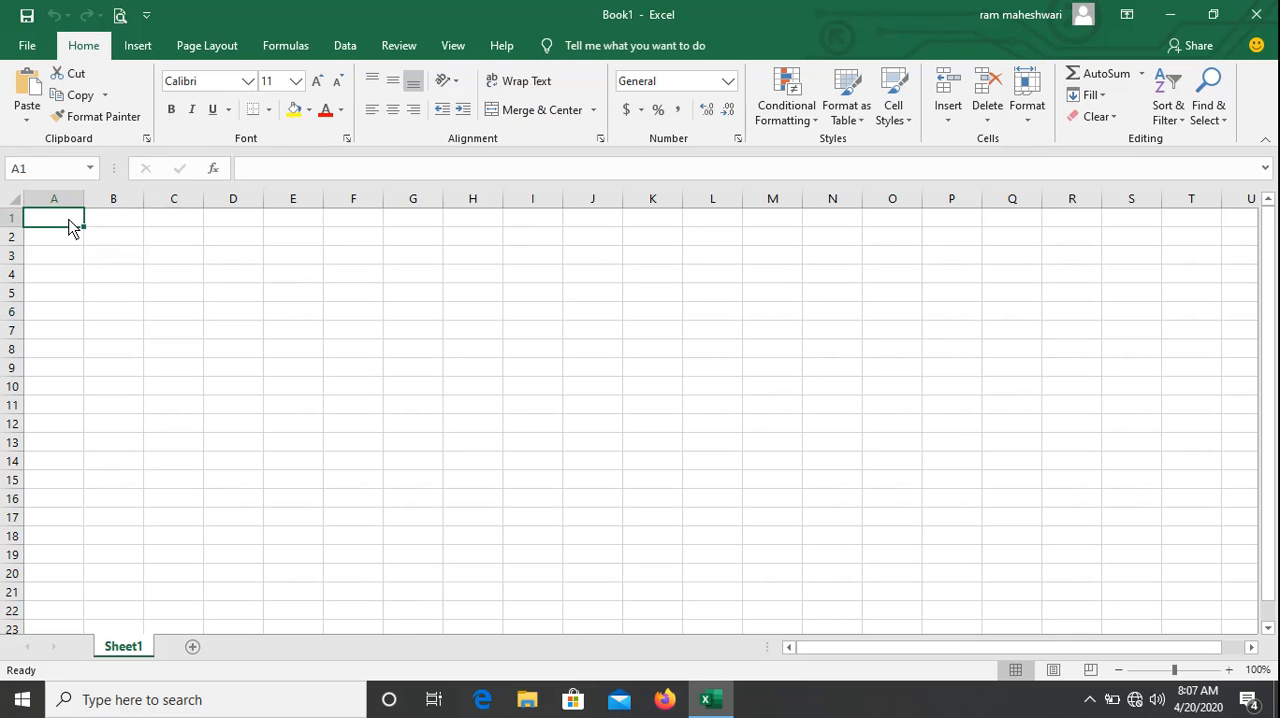
click(113, 256)
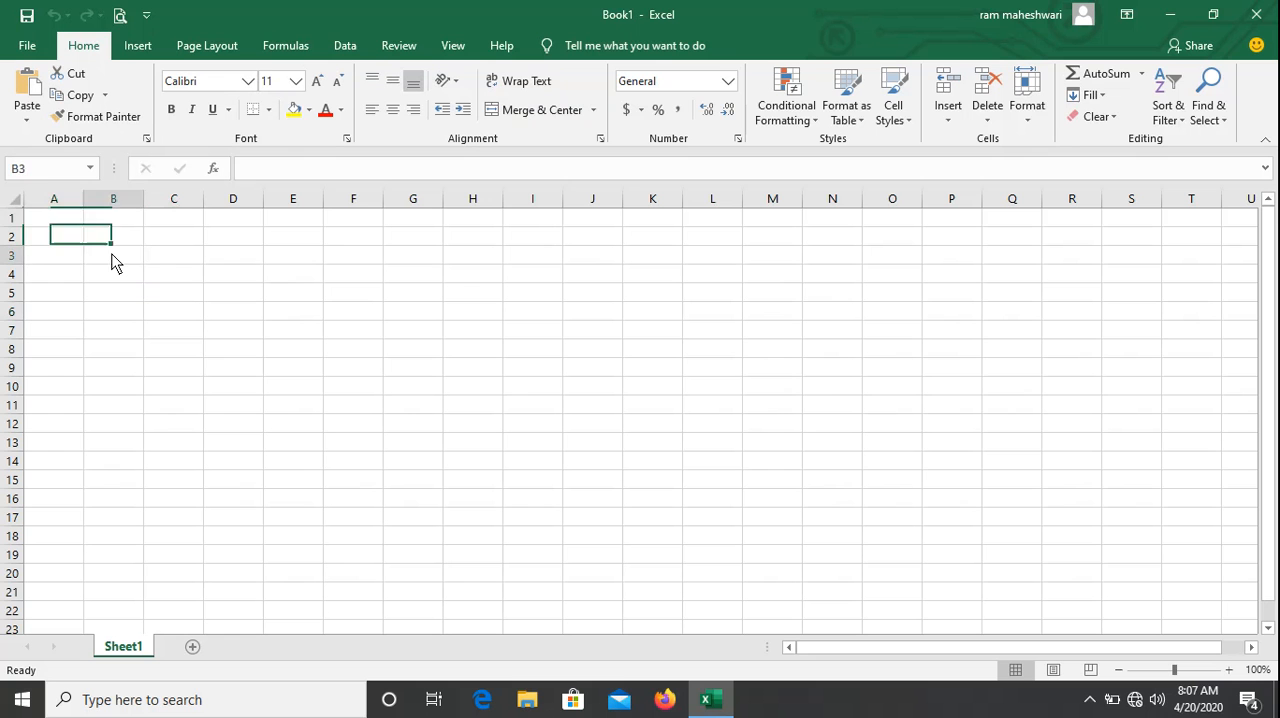
click(68, 222)
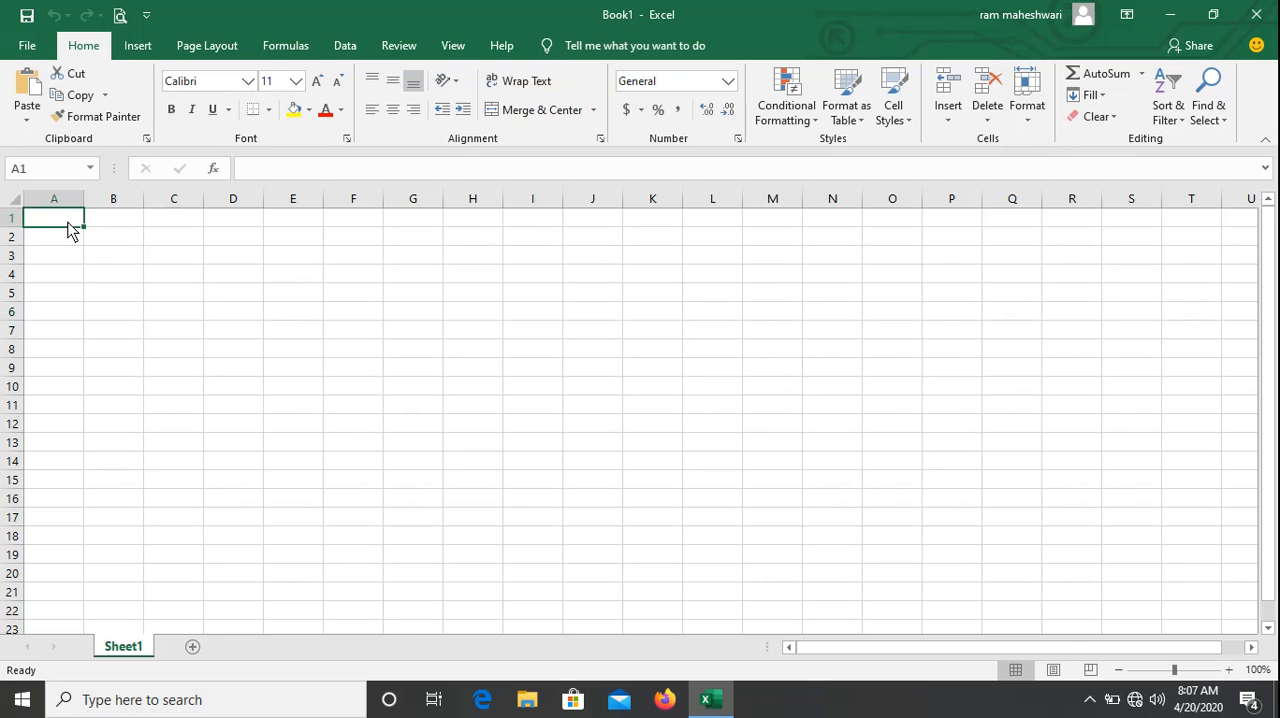
click(152, 274)
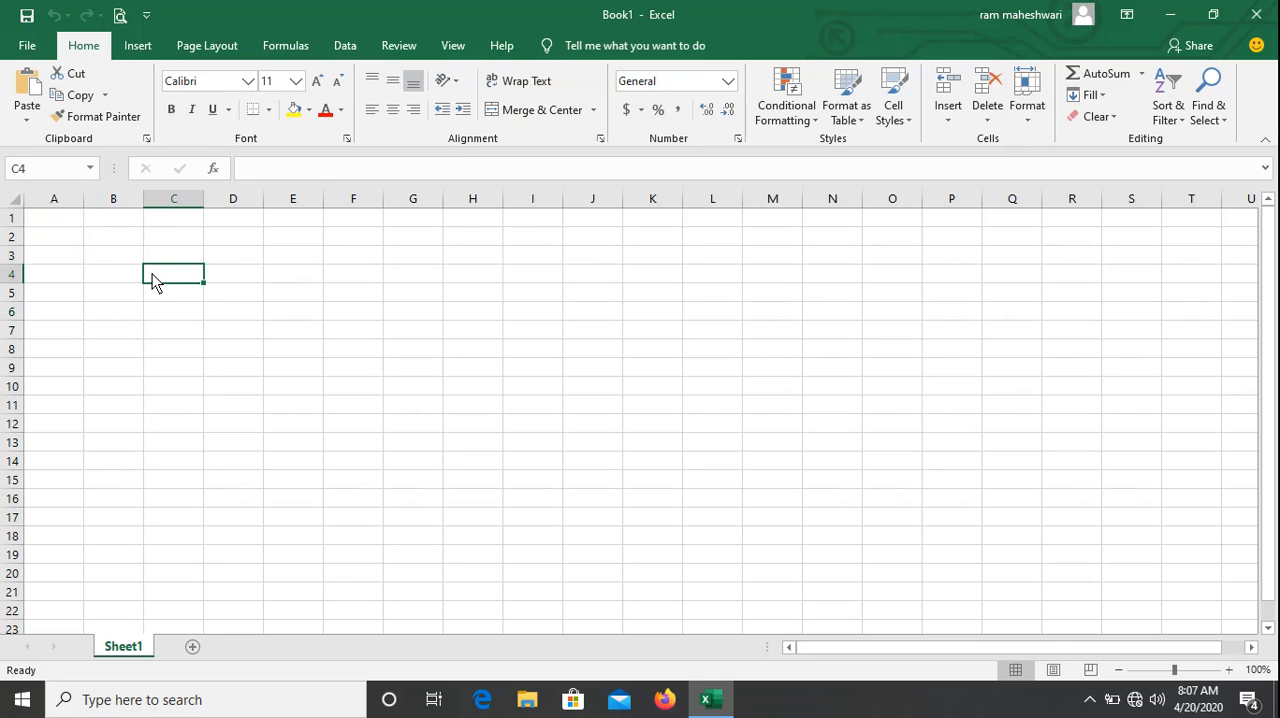
click(68, 222)
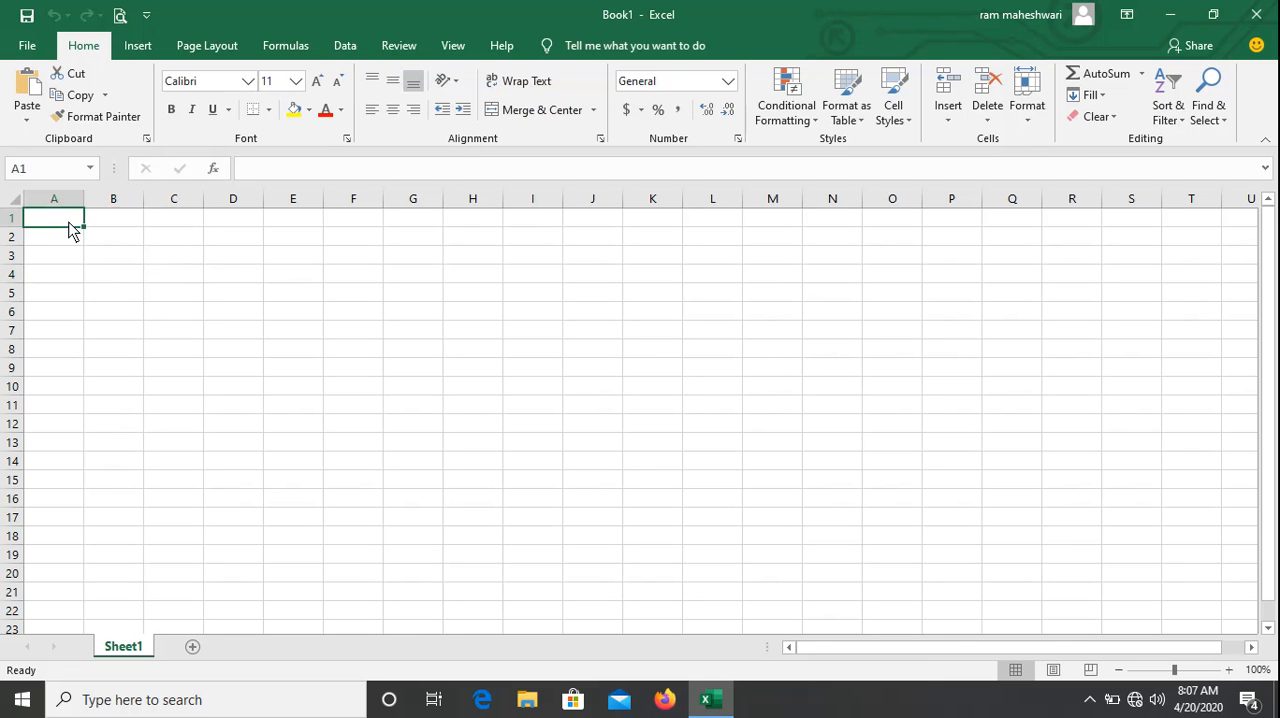
key(Right)
key(Left)
key(Right)
key(Left)
key(Right)
key(Left)
key(Right)
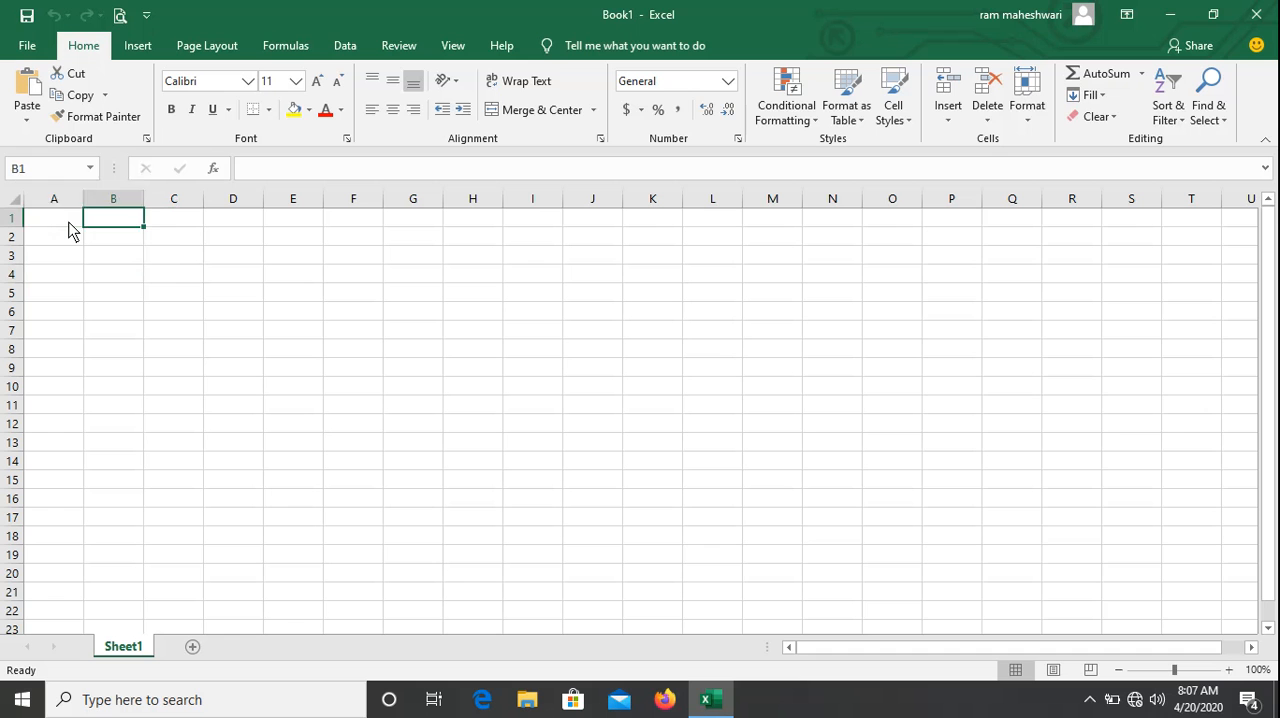
key(Left)
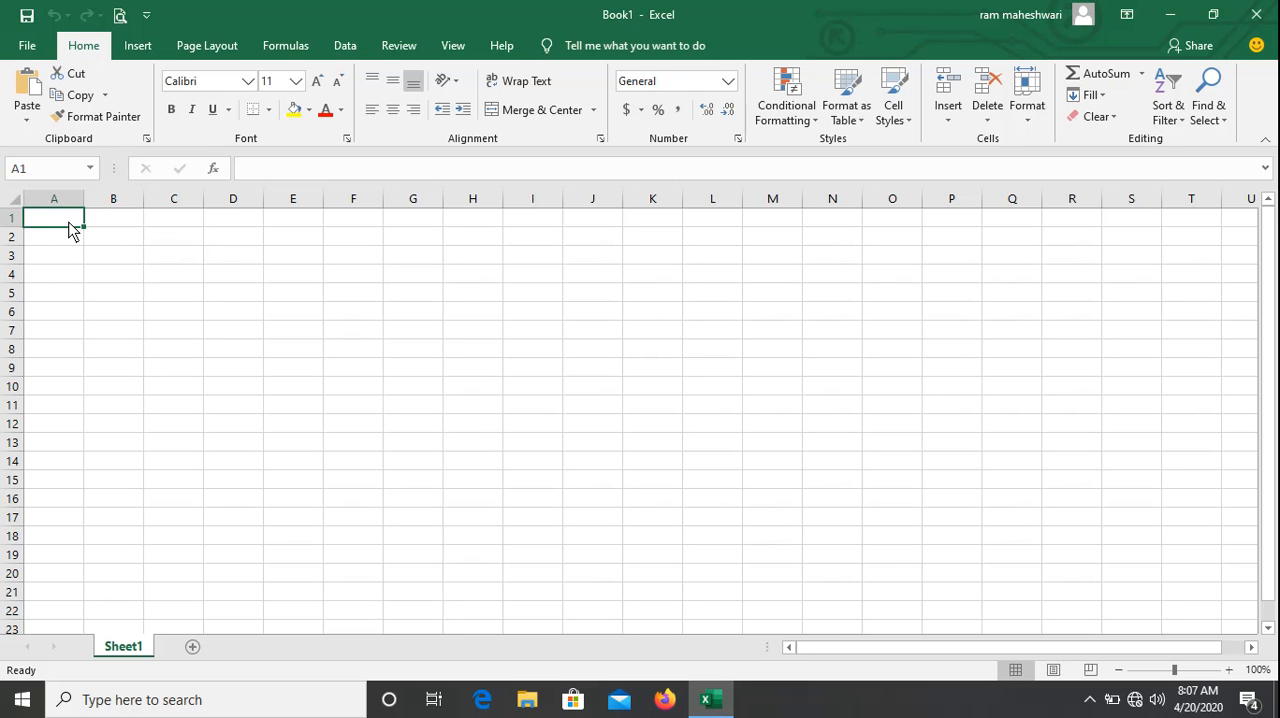
Merge and center cells A1 through R1 and format the merged cell in bold at font size 20.
key(shift+Right)
key(shift+Right)
key(shift+Right)
key(shift+Right)
key(shift+Right)
key(shift+Right)
key(shift+Right)
key(shift+Right)
key(shift+Right)
key(shift+Right)
key(shift+Right)
key(shift+Right)
key(shift+Right)
key(shift+Right)
key(shift+Right)
key(shift+Right)
key(shift+Right)
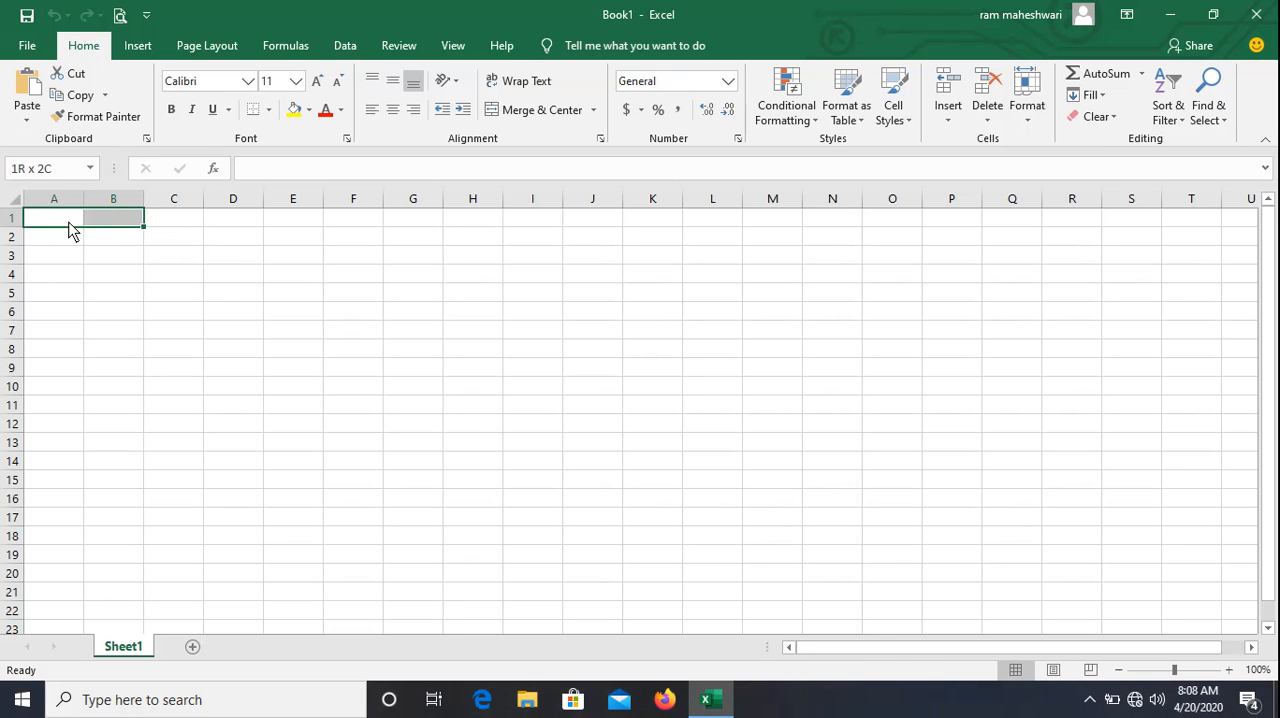
click(497, 114)
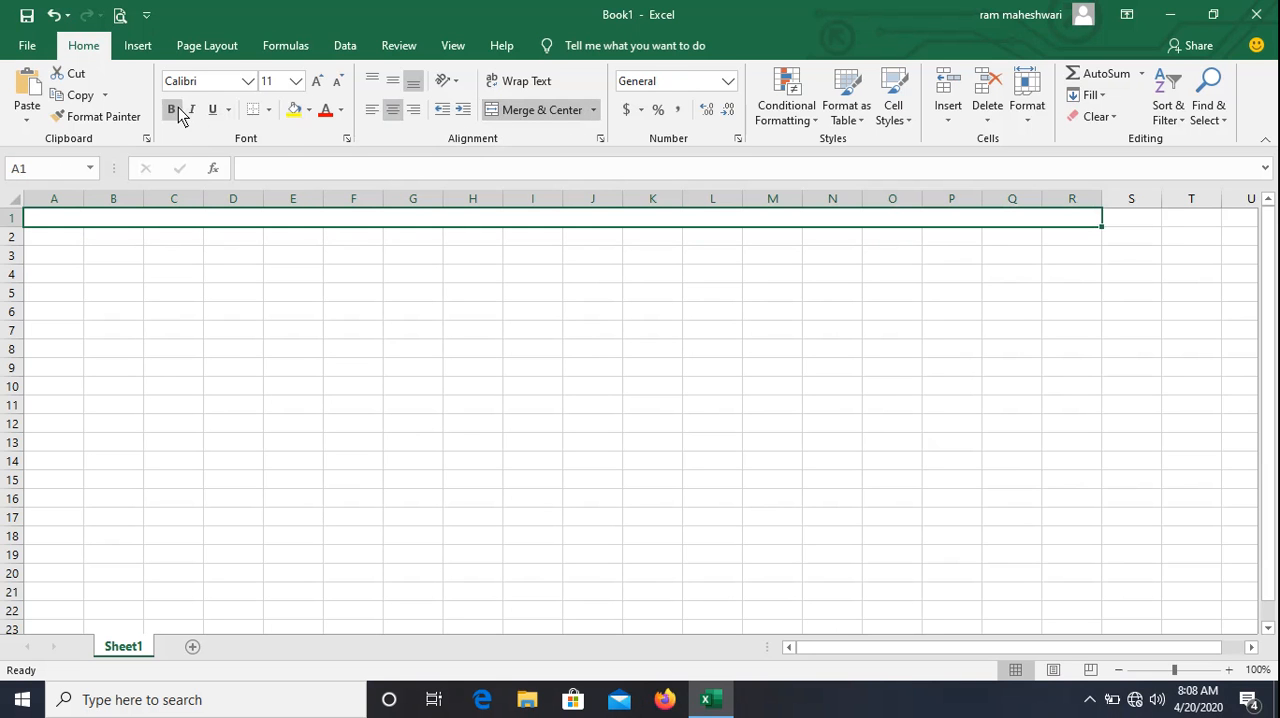
click(171, 109)
click(295, 81)
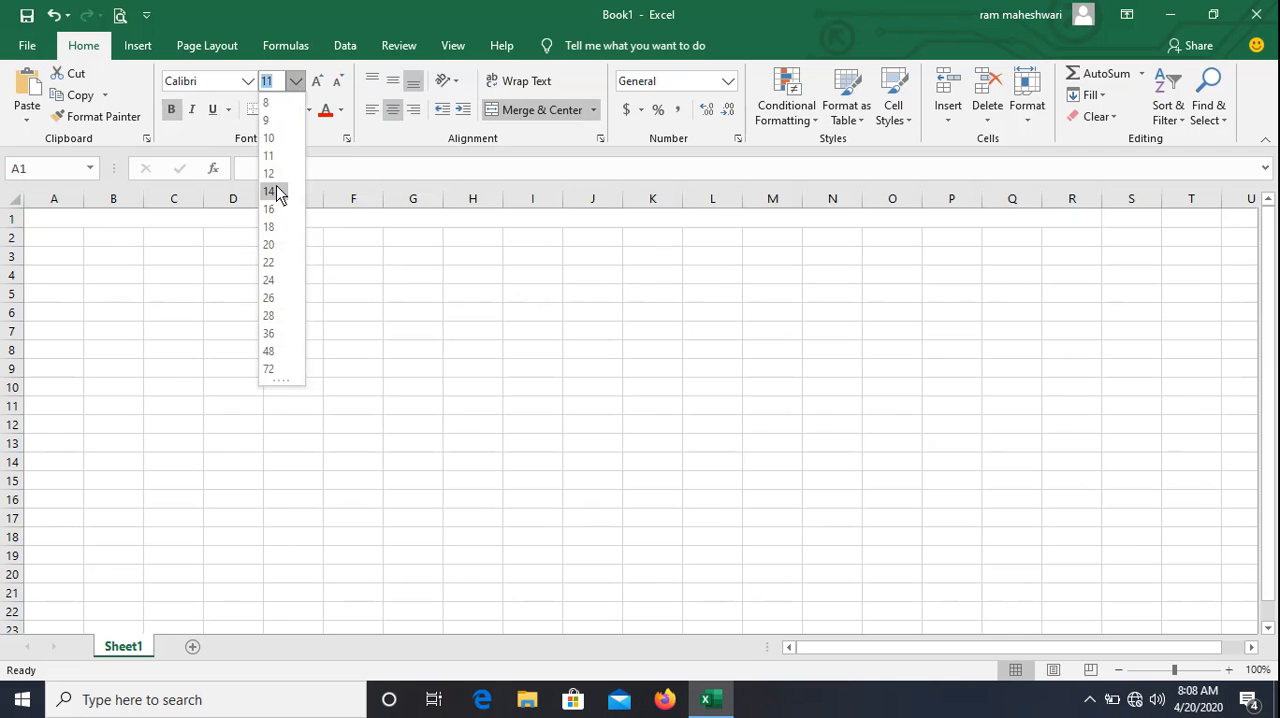
click(272, 244)
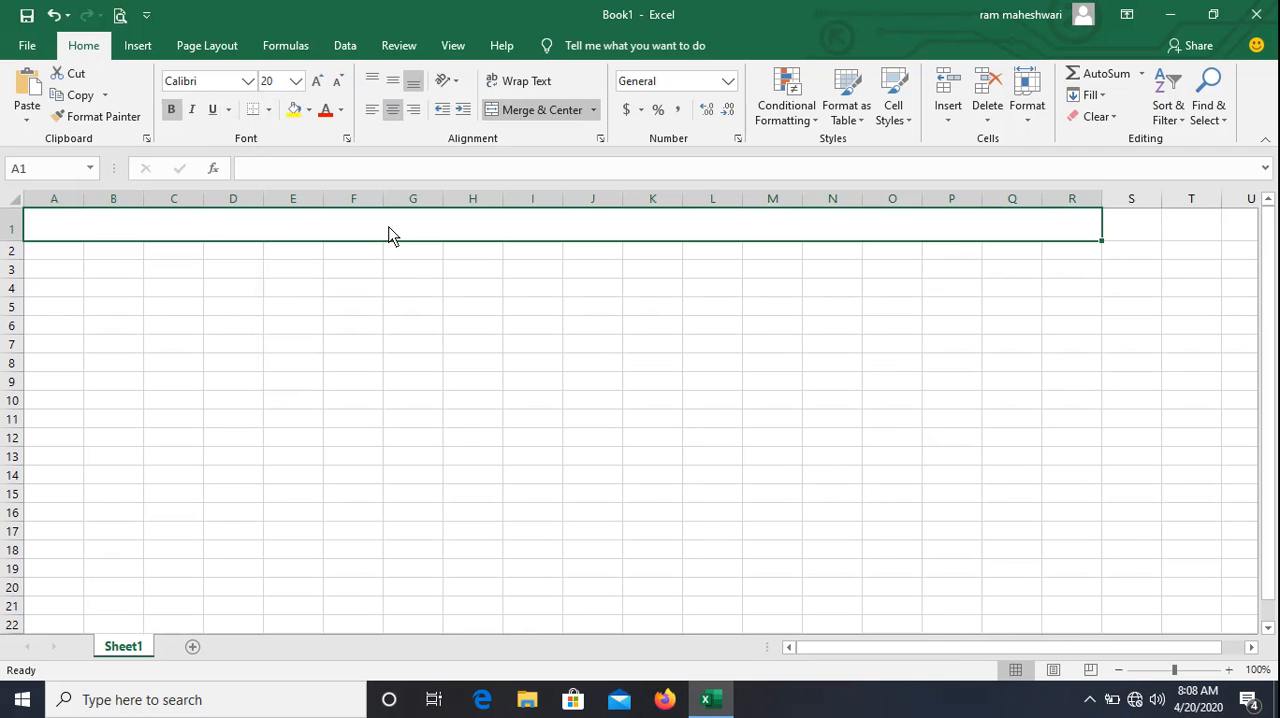
Enter the title "if function" in the merged cell of row 1.
text(if )
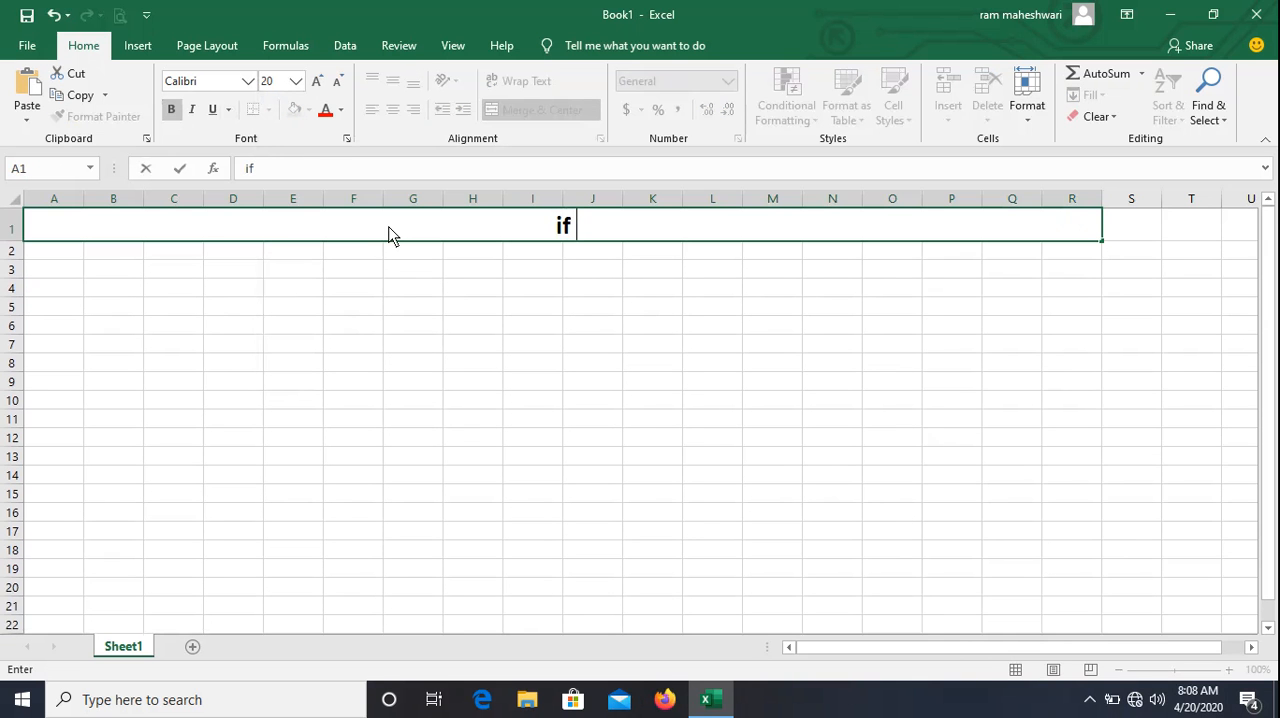
text(function)
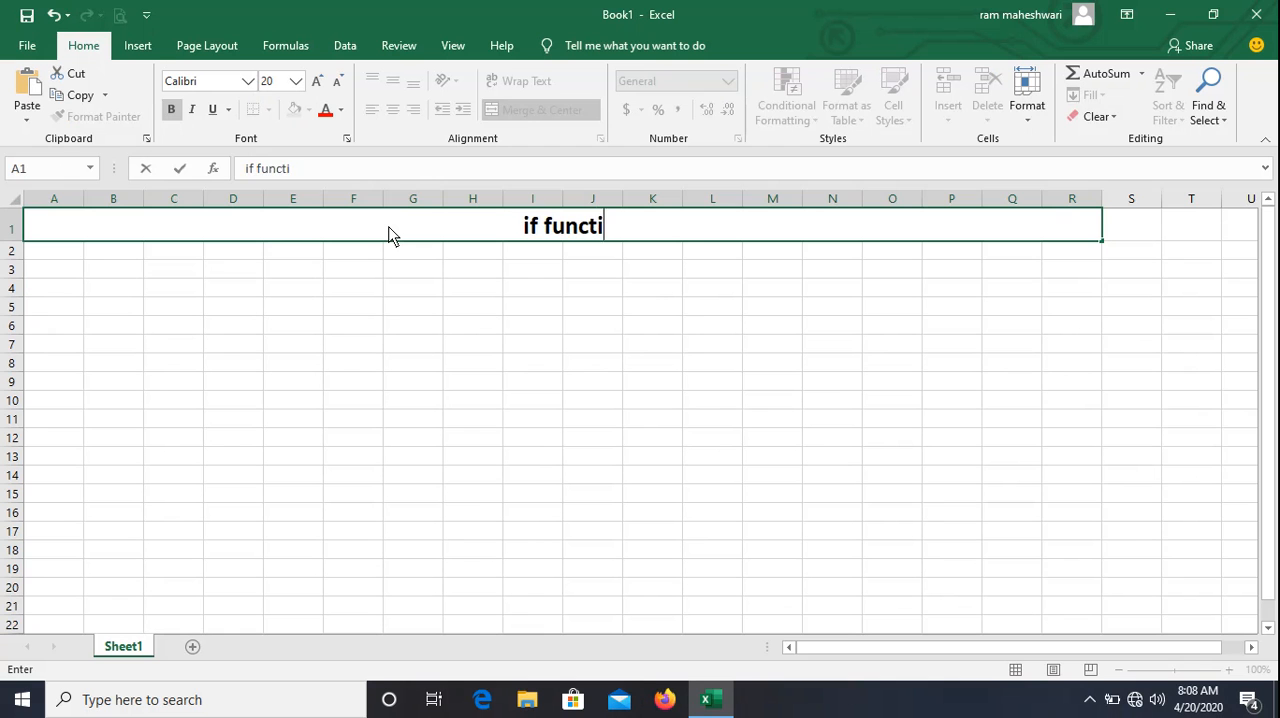
key(Return)
key(Return)
key(Right)
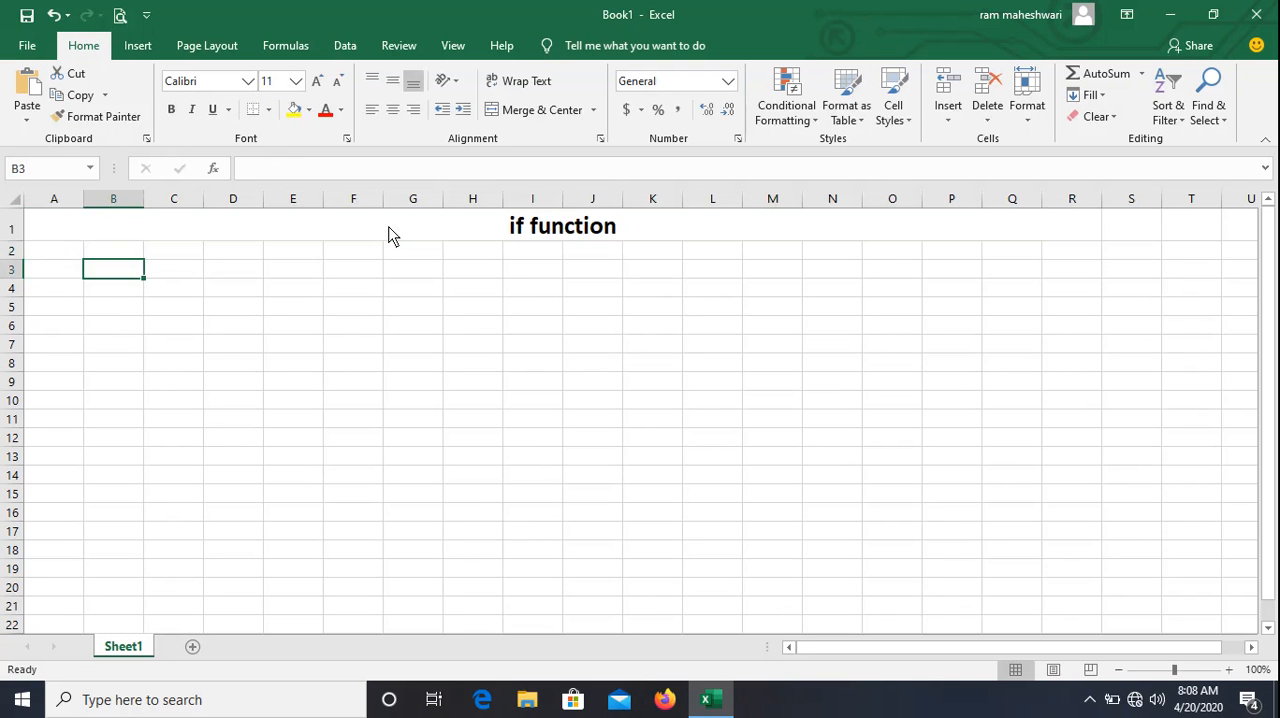
key(Left)
key(Right)
key(Left)
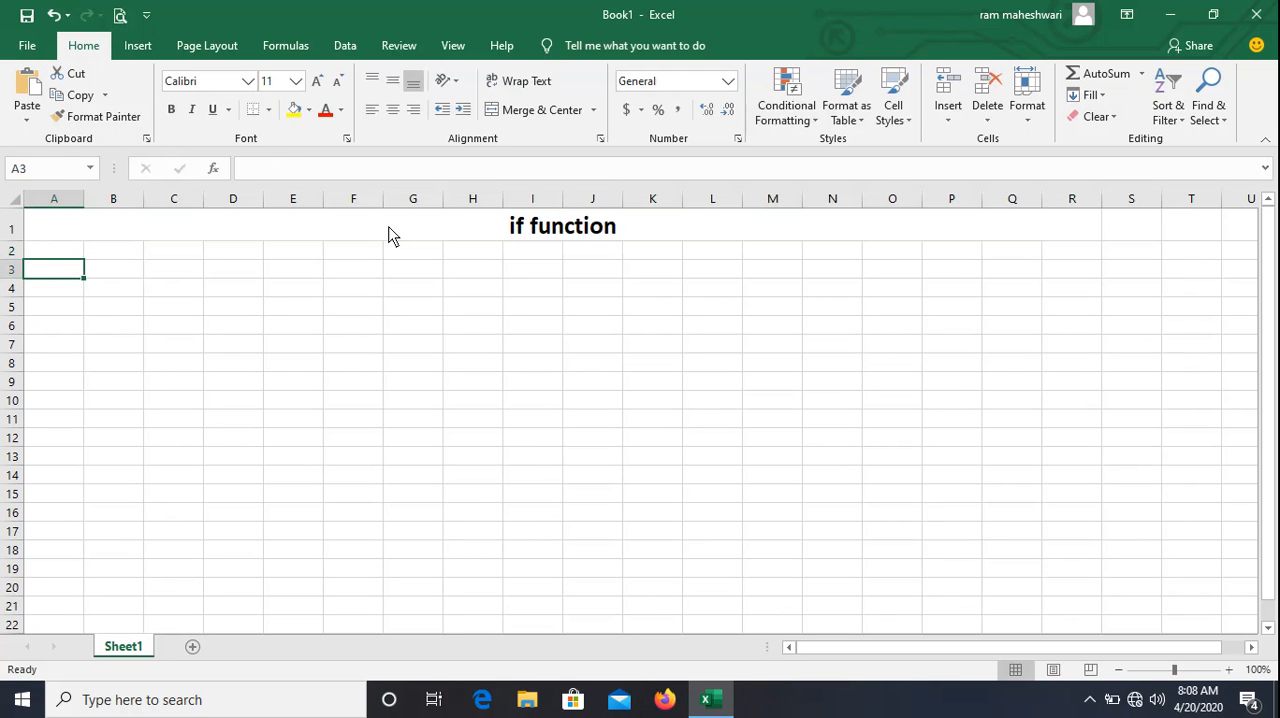
key(Right)
key(Up)
key(Left)
key(Down)
key(Right)
key(Up)
key(Left)
key(Down)
key(Down)
key(Up)
key(Right)
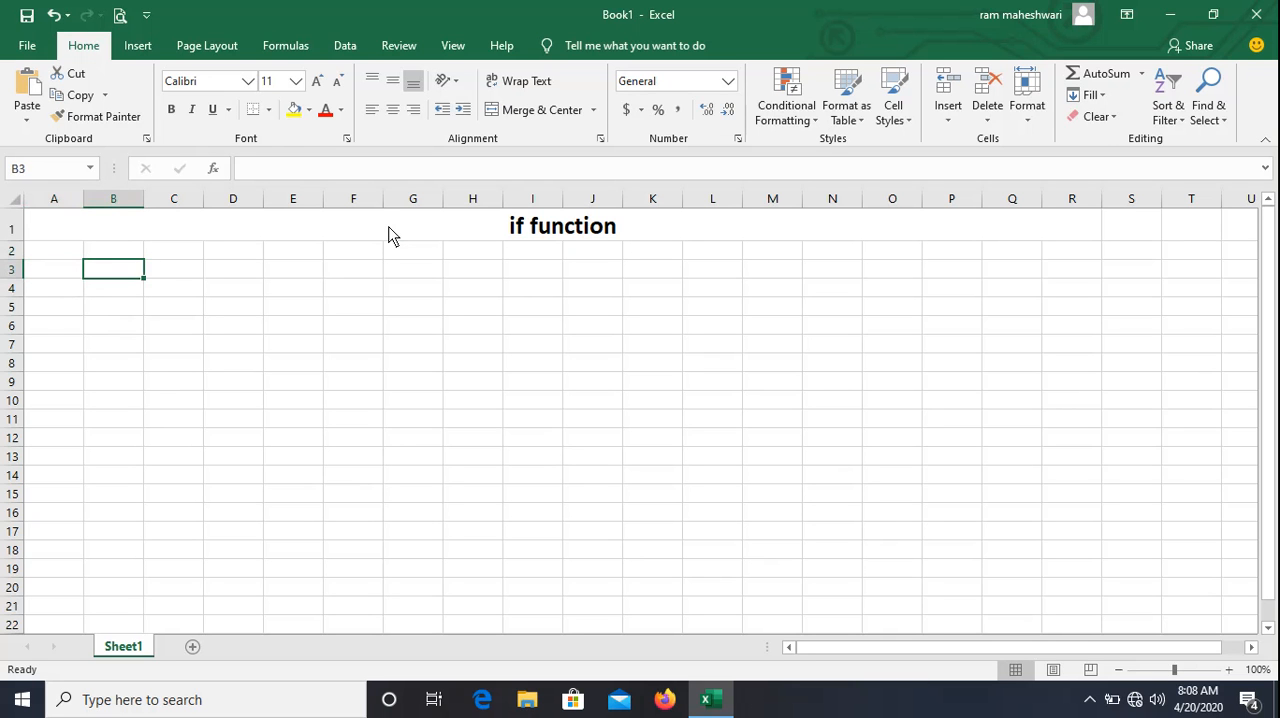
key(Left)
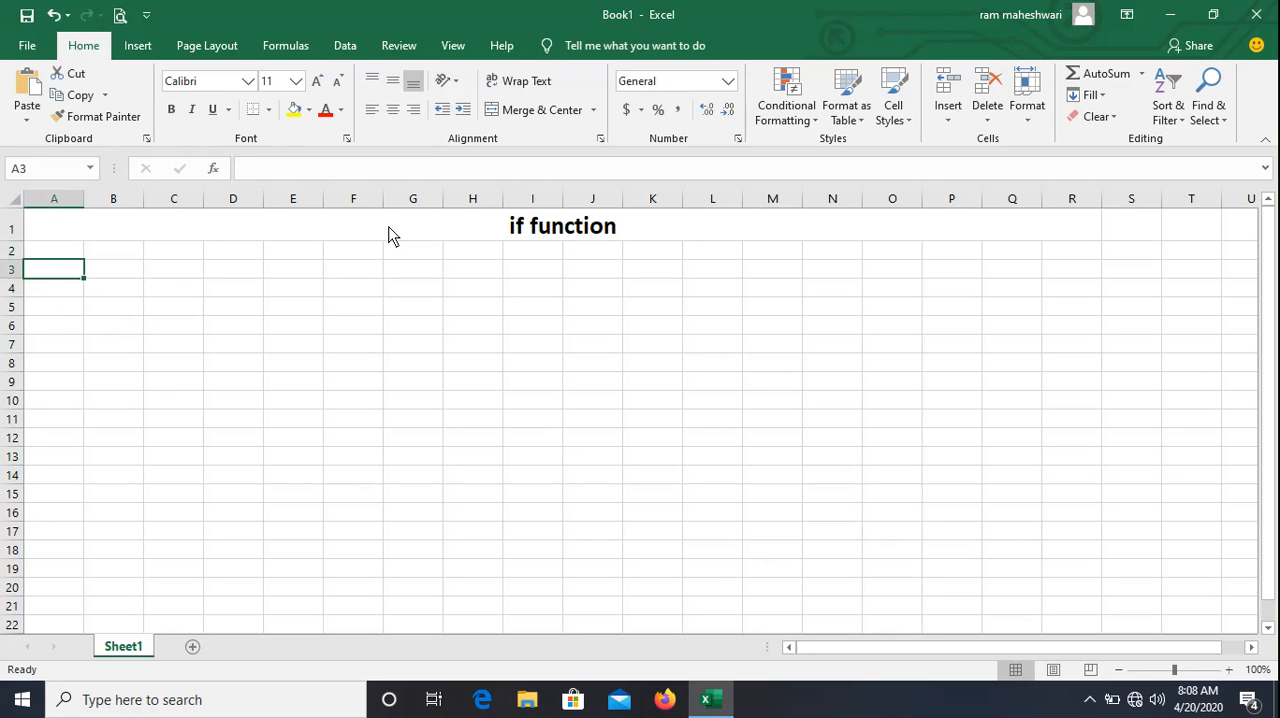
Enter the column heading "S.No." in cell A2.
key(Up)
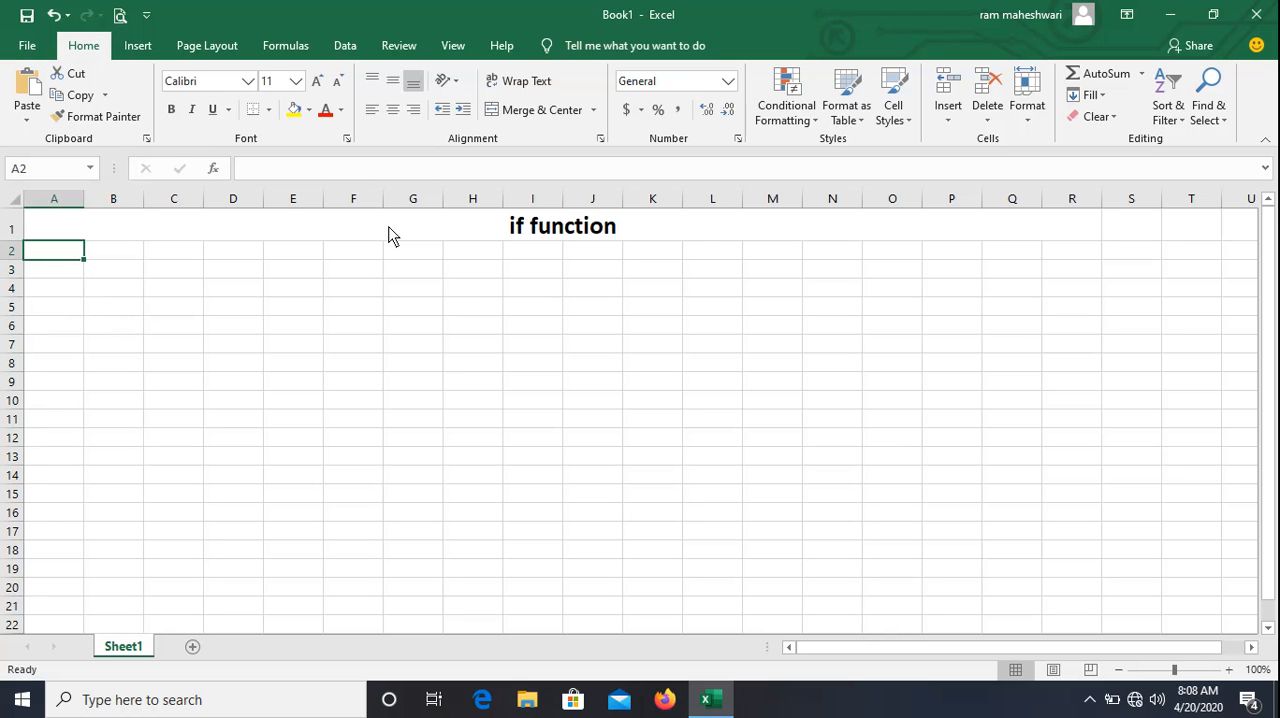
text(S.)
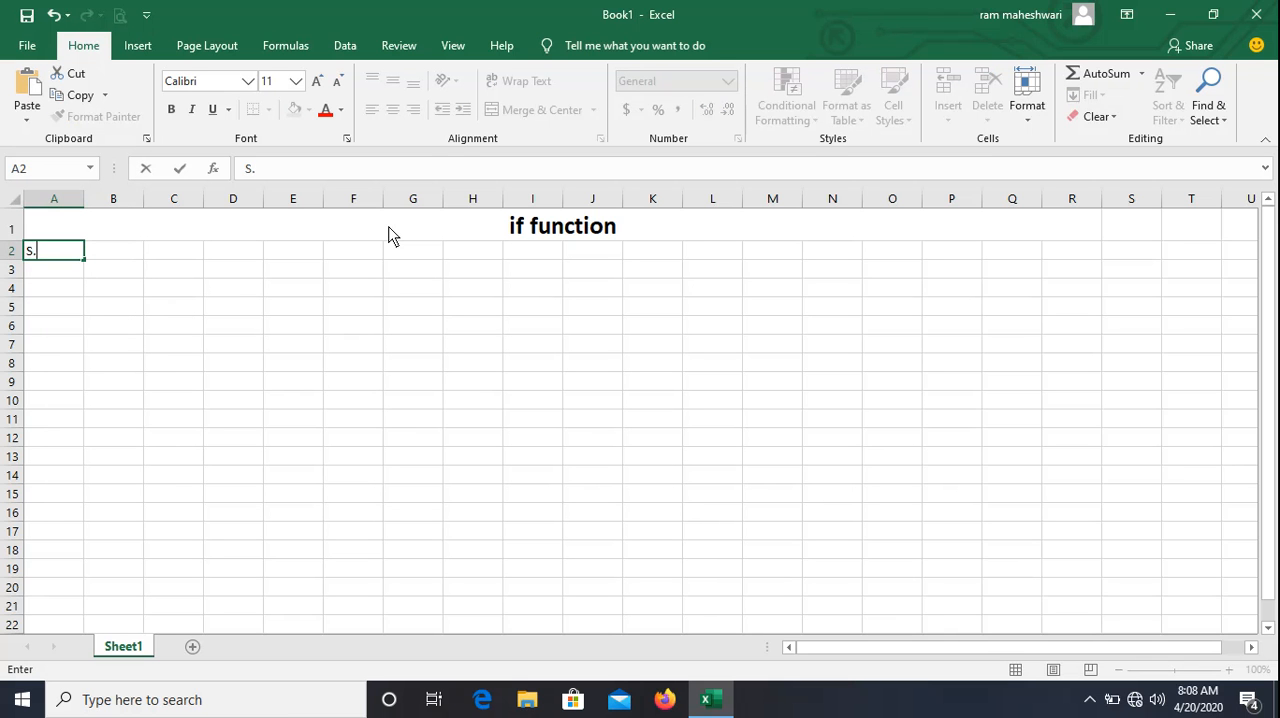
text(No.)
key(Return)
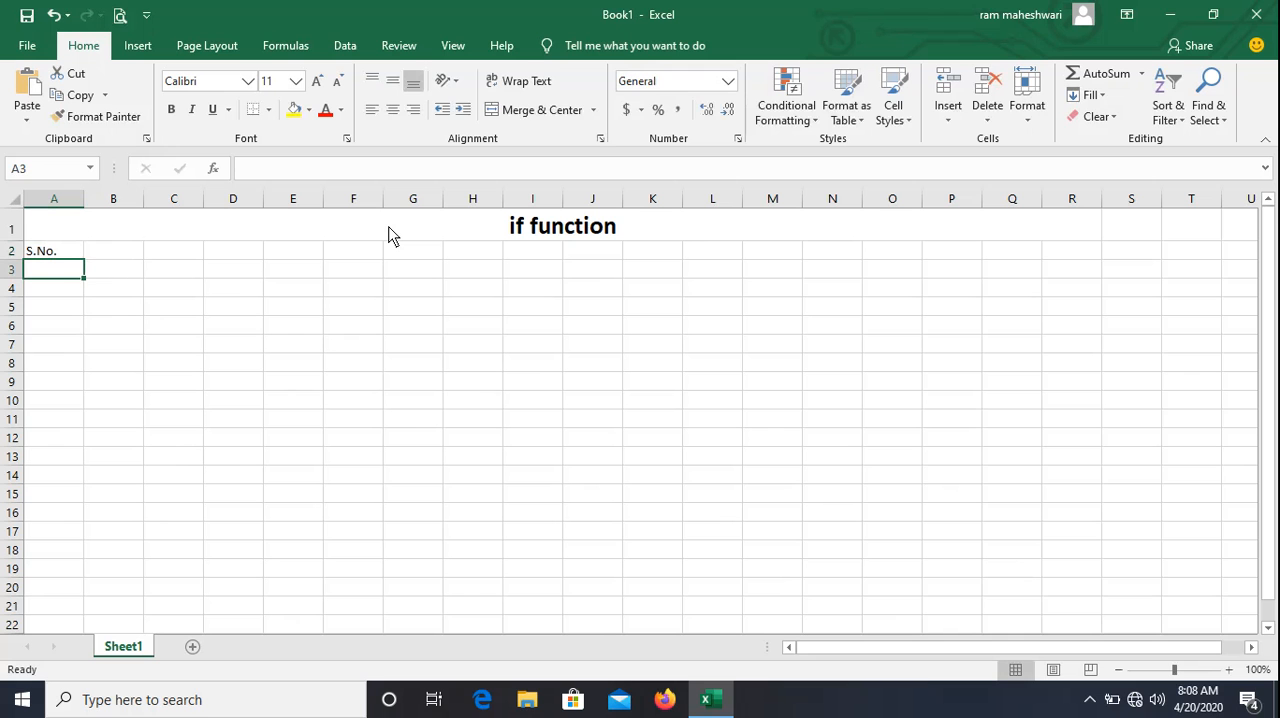
Fill the serial numbers 1 to 5 into cells A3 through A7.
text(1)
key(Return)
text(2)
key(Return)
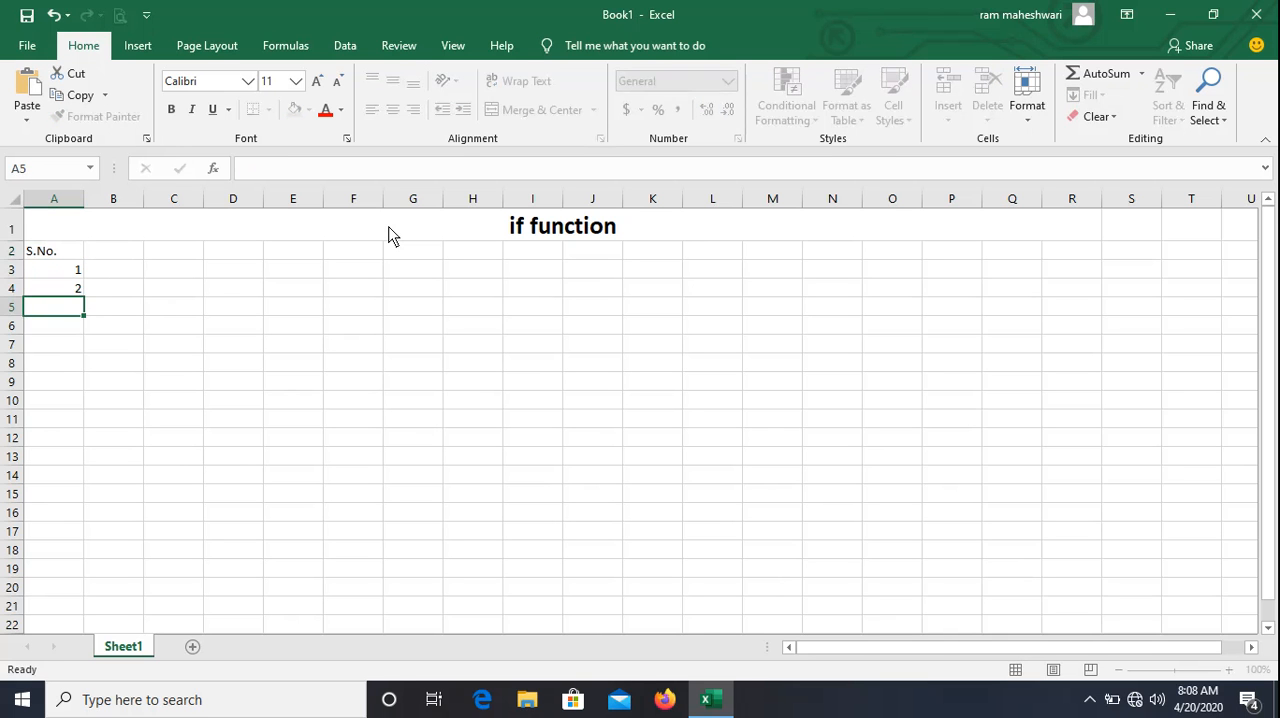
text(3)
key(Return)
text(4)
key(Return)
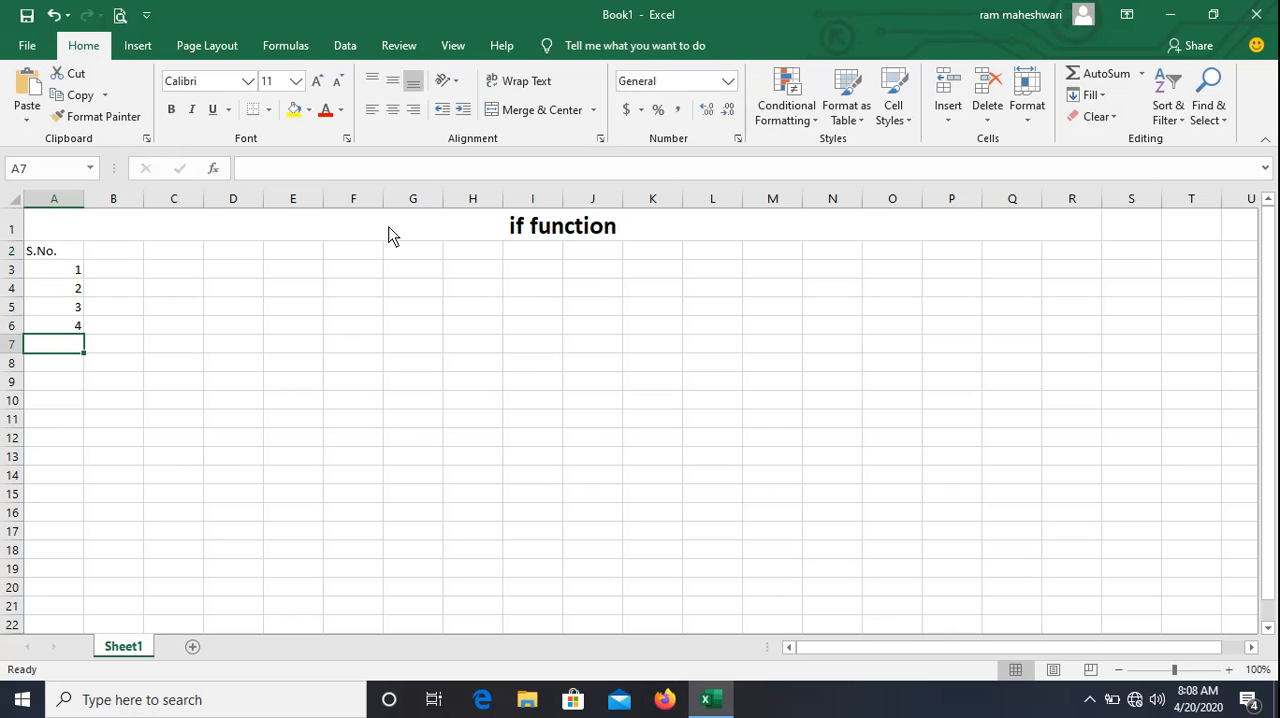
text(5)
key(Tab)
Enter the heading "Student Name" in cell B2 and fit column B's width to its contents.
key(Up)
key(Up)
key(Up)
key(Up)
key(Up)
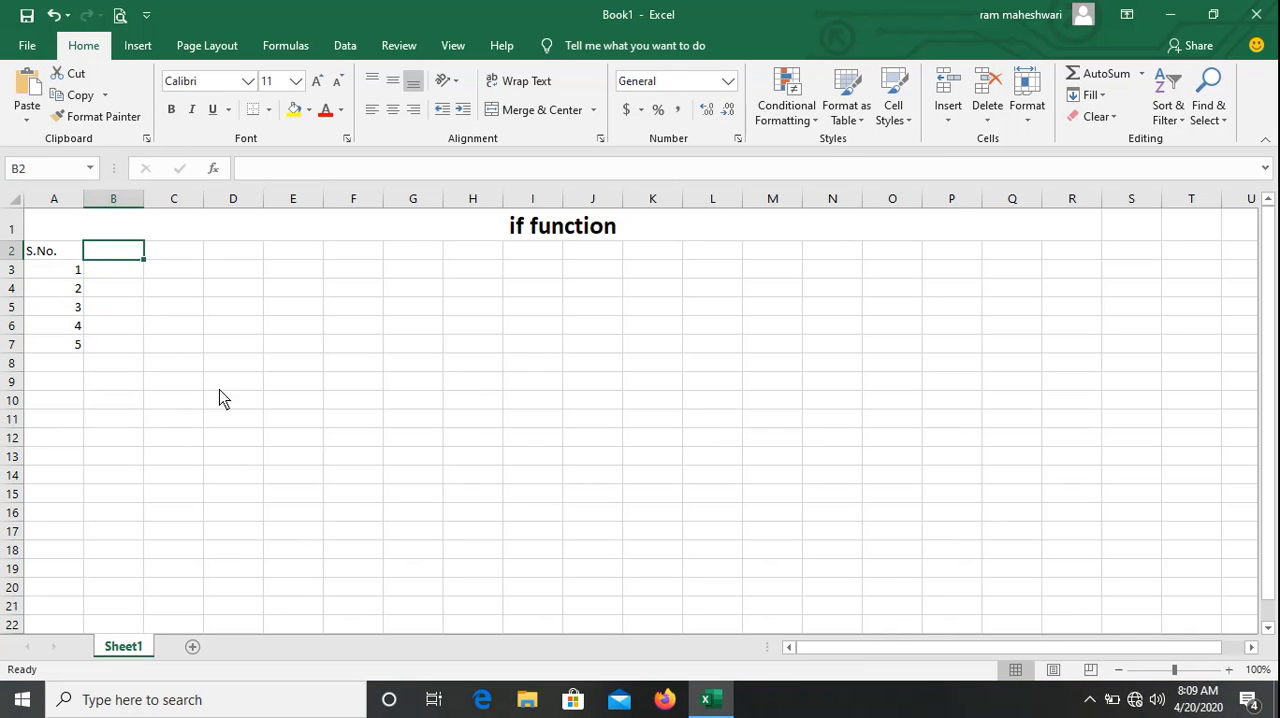
text(Stu)
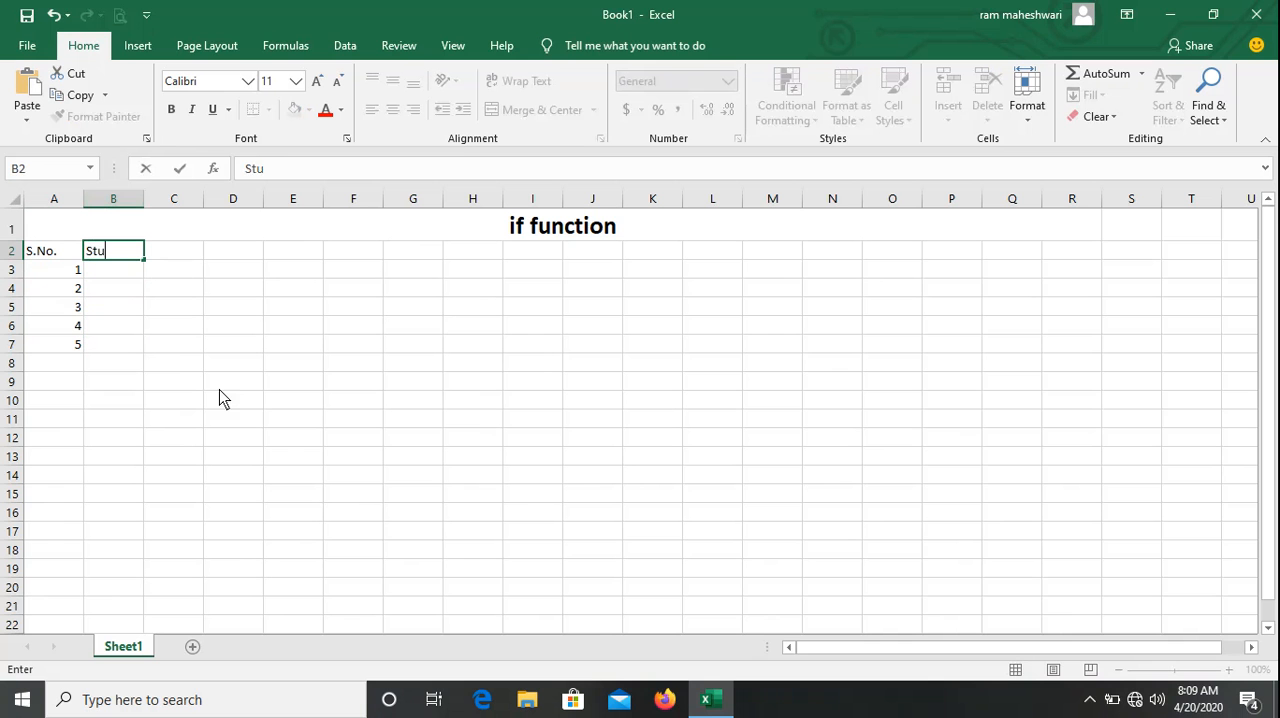
text(dent Name)
key(Return)
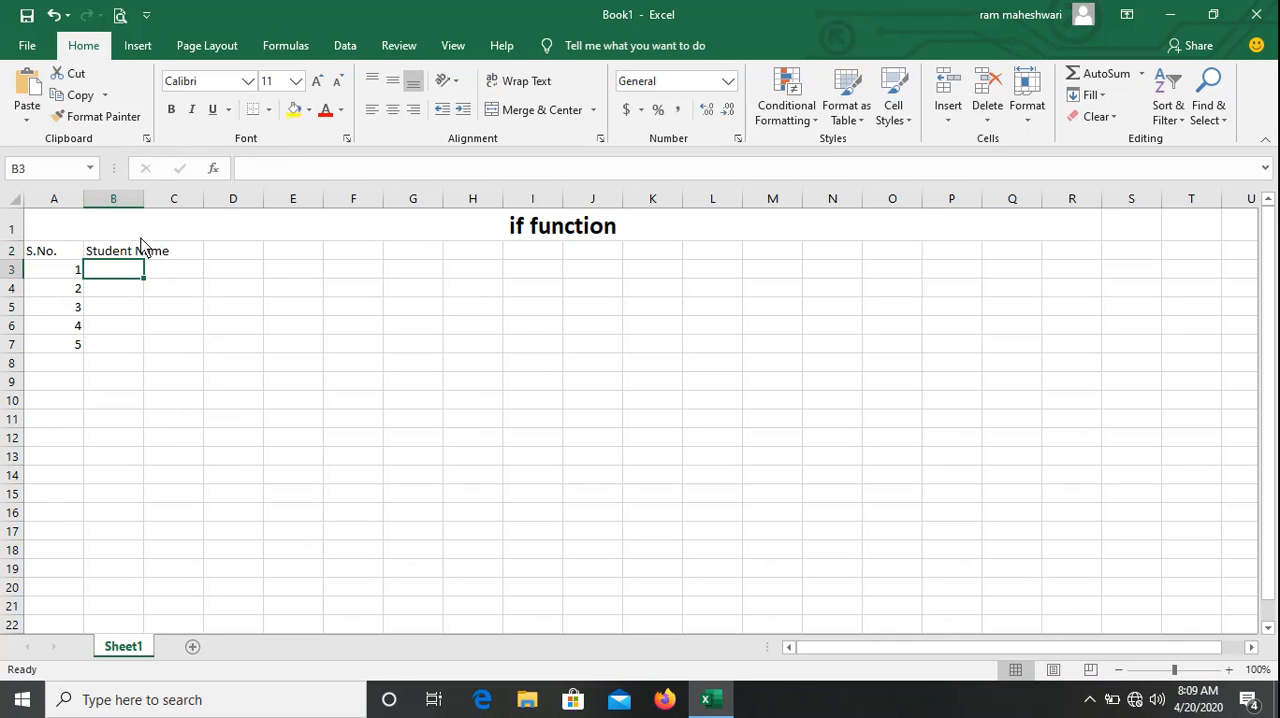
double_click(145, 199)
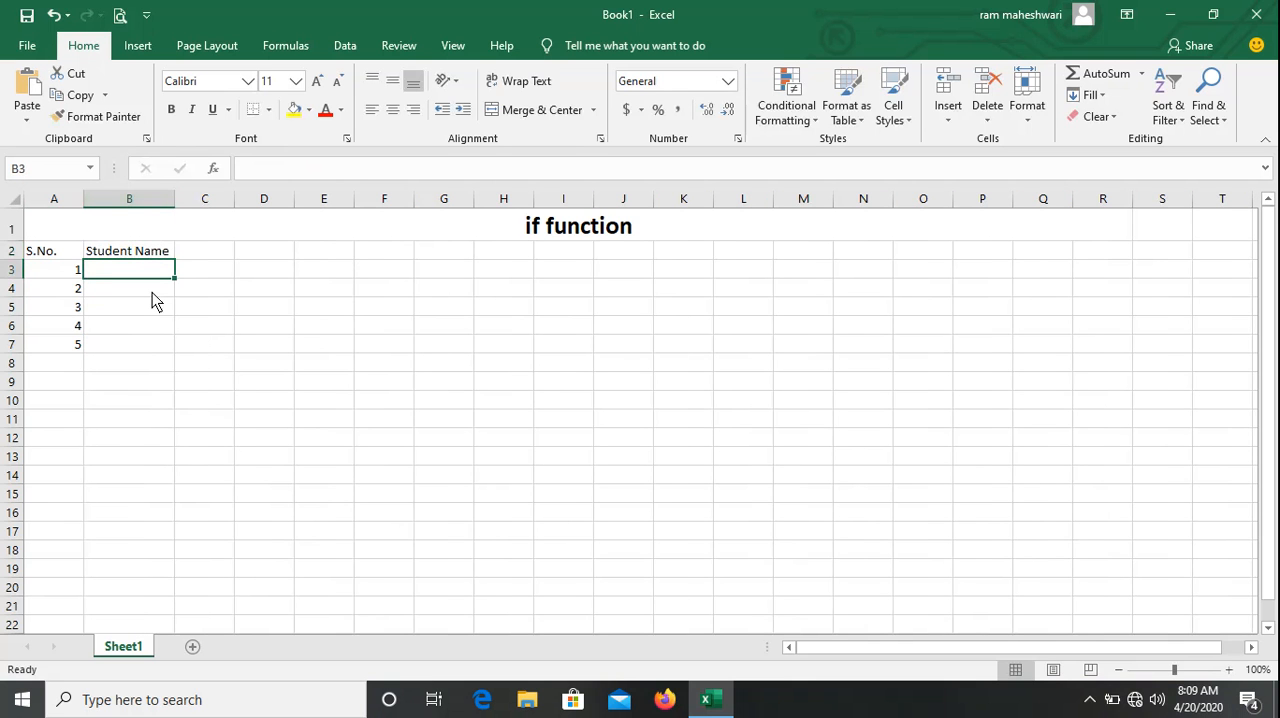
Enter the five students' first names in cells B3 through B7.
text(Rajesh)
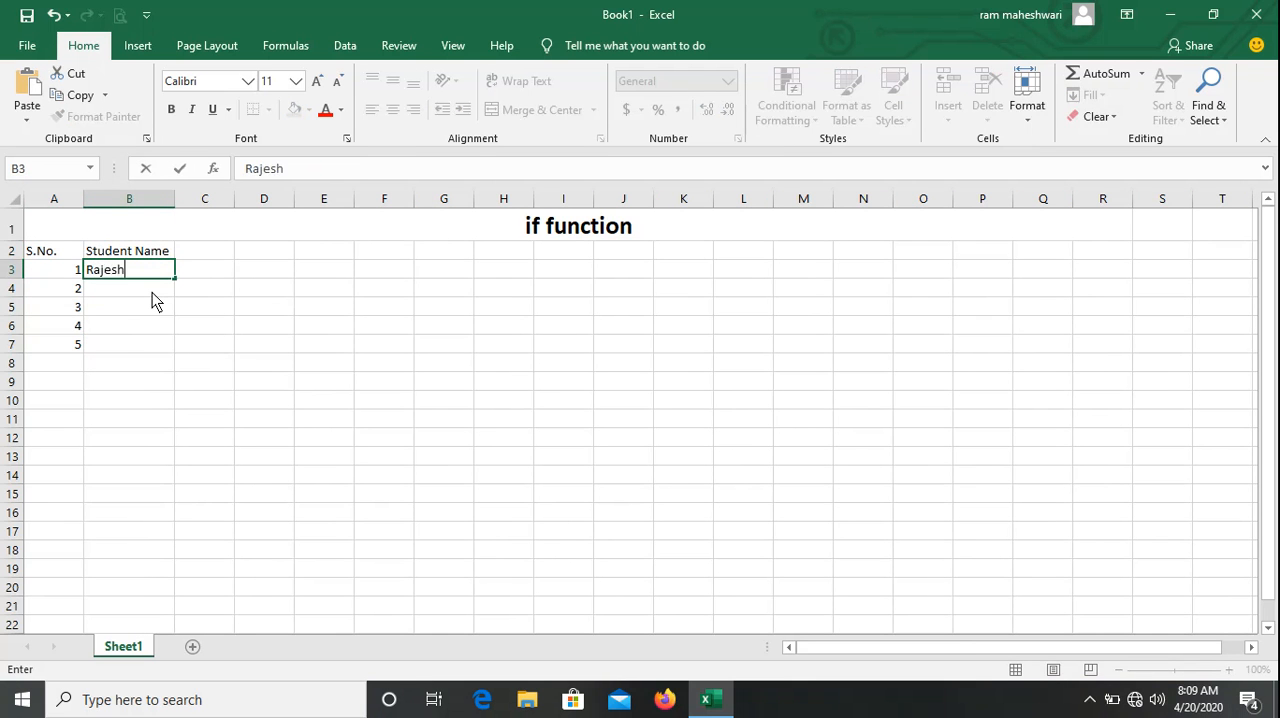
key(Return)
text(De)
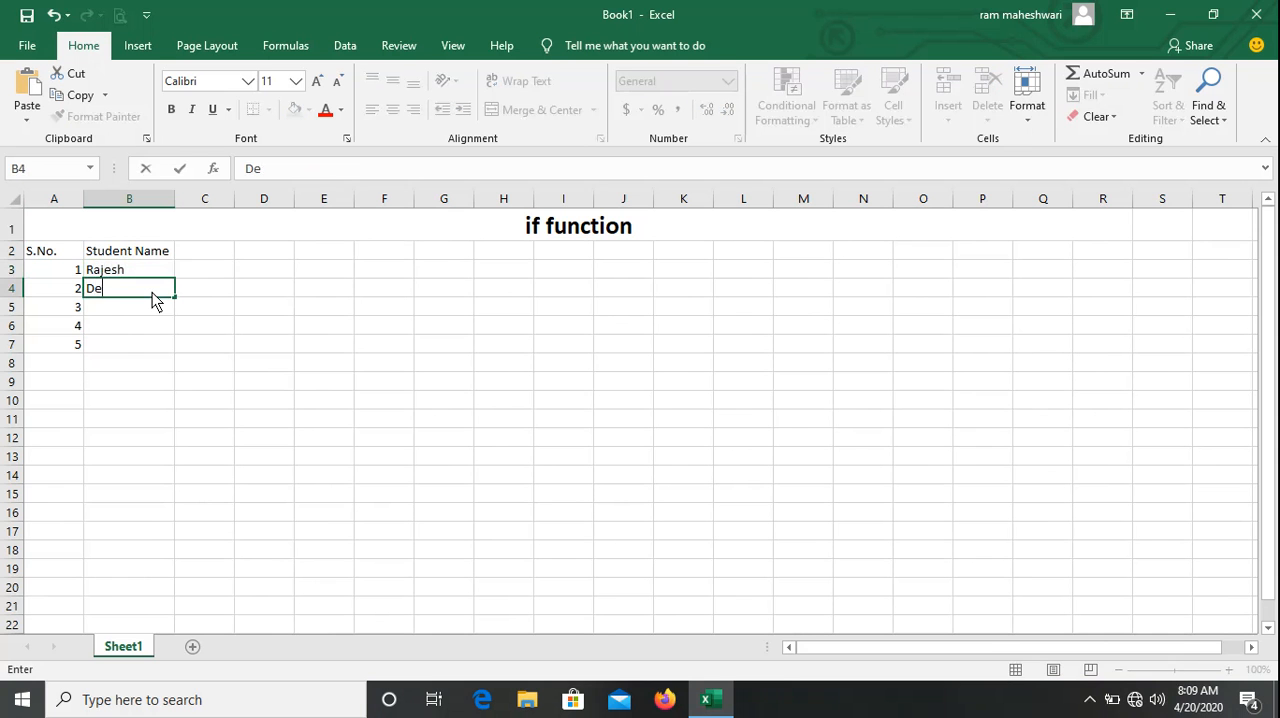
text(epak)
key(Return)
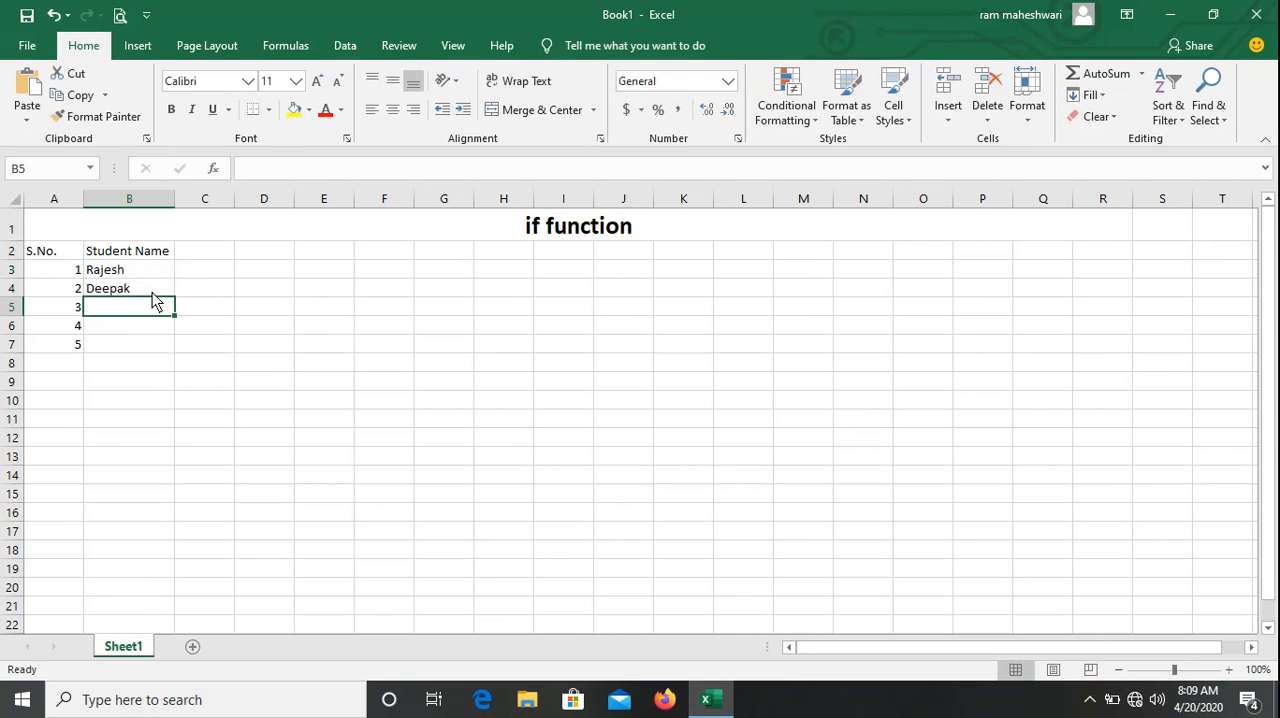
text(Neha)
key(Return)
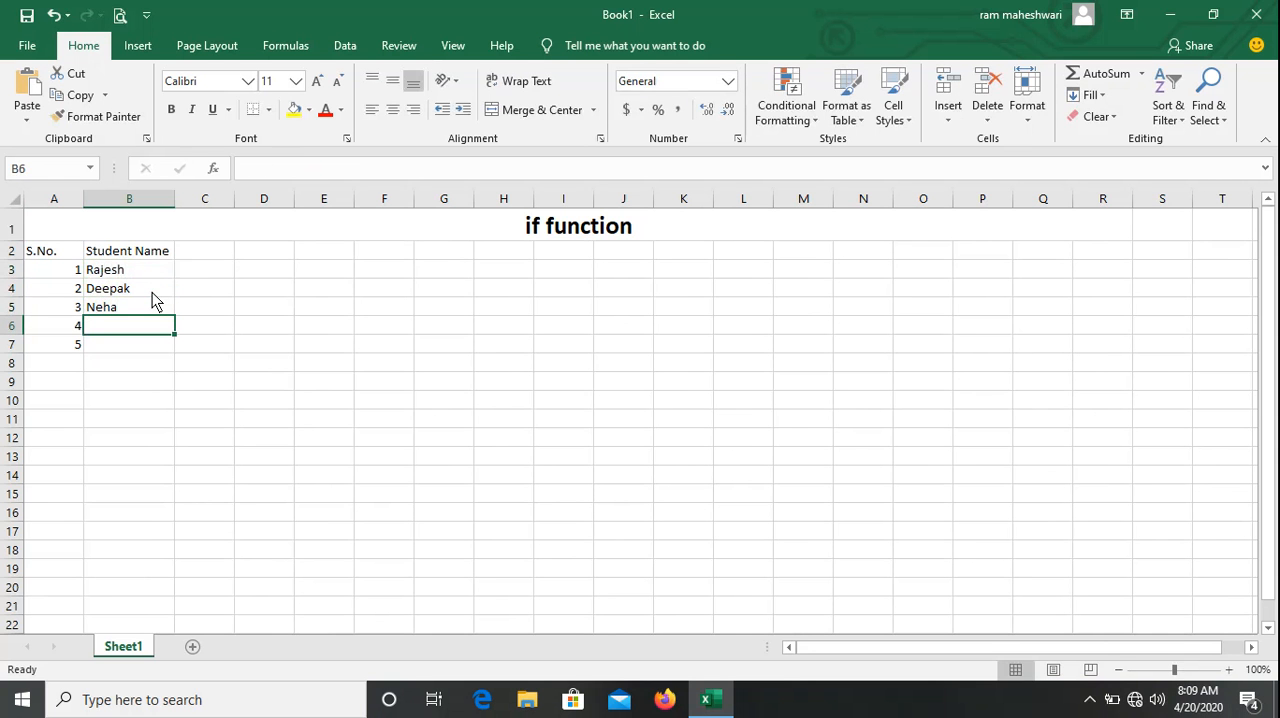
text(Monika)
key(Return)
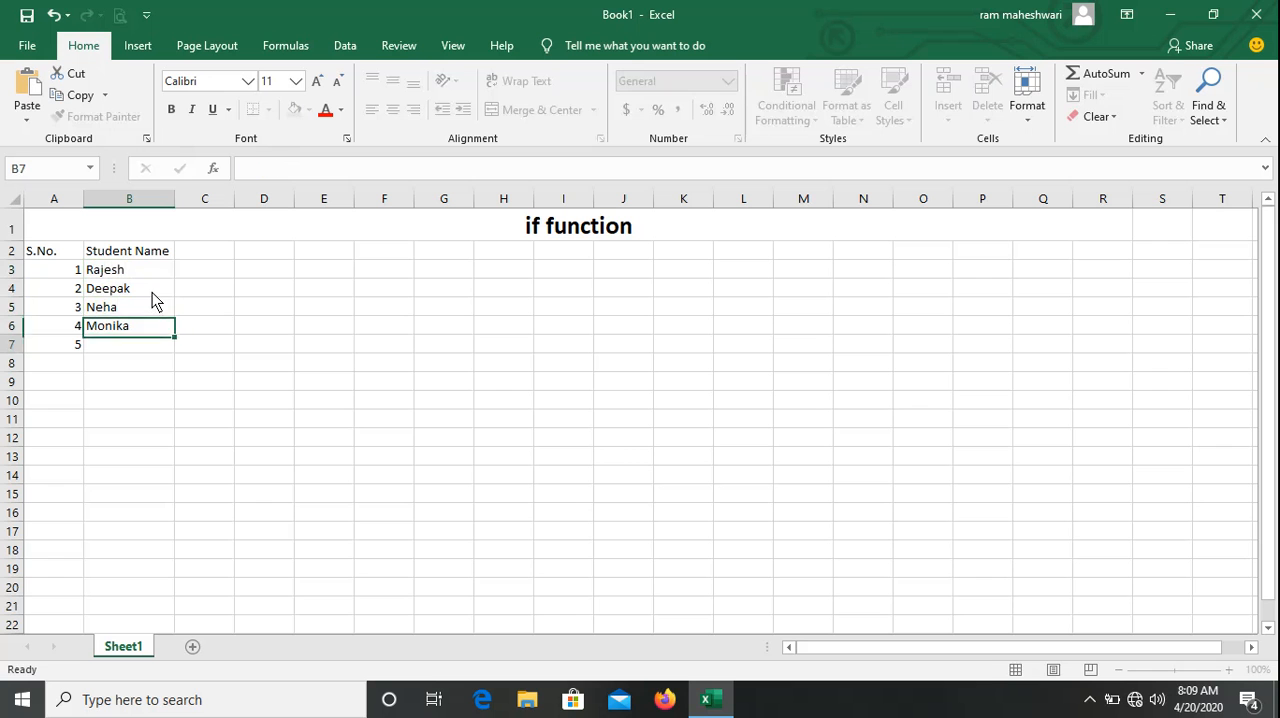
text(K)
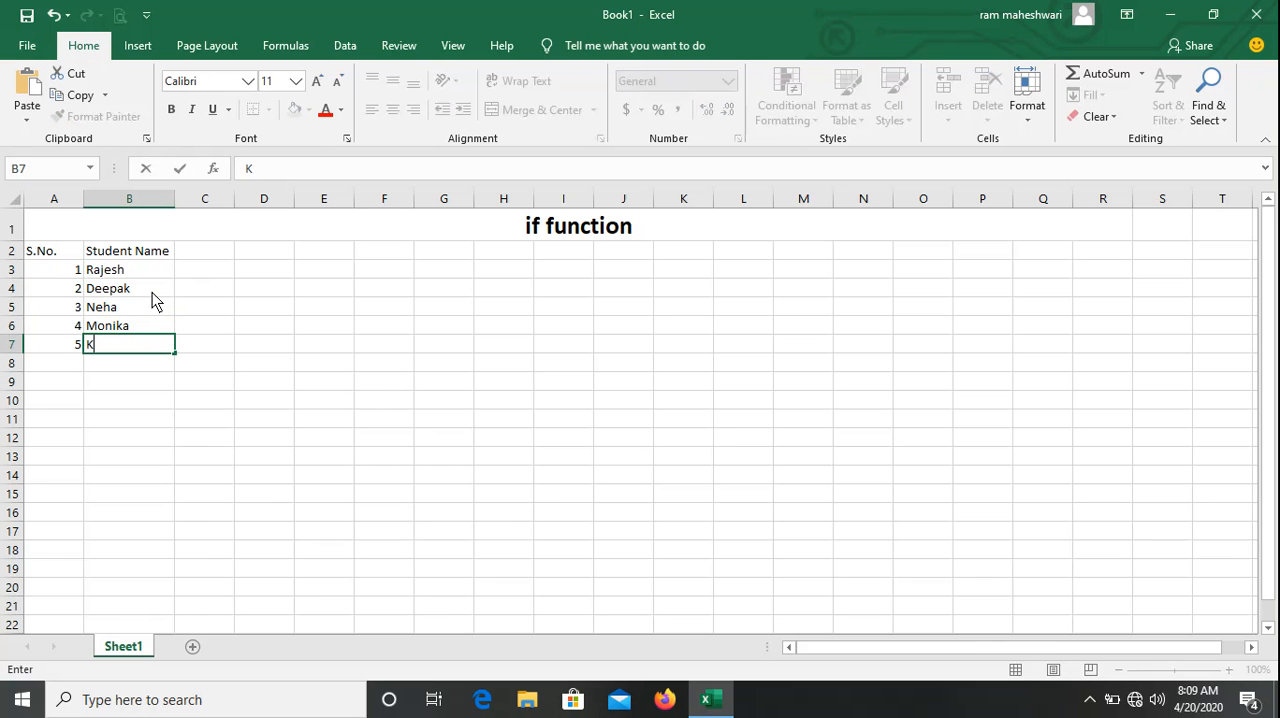
text(rishna)
key(Tab)
Enter the subject headings "Hindi" in cell C2 and "English" in cell D2.
key(Up)
key(Up)
key(Up)
key(Up)
key(Up)
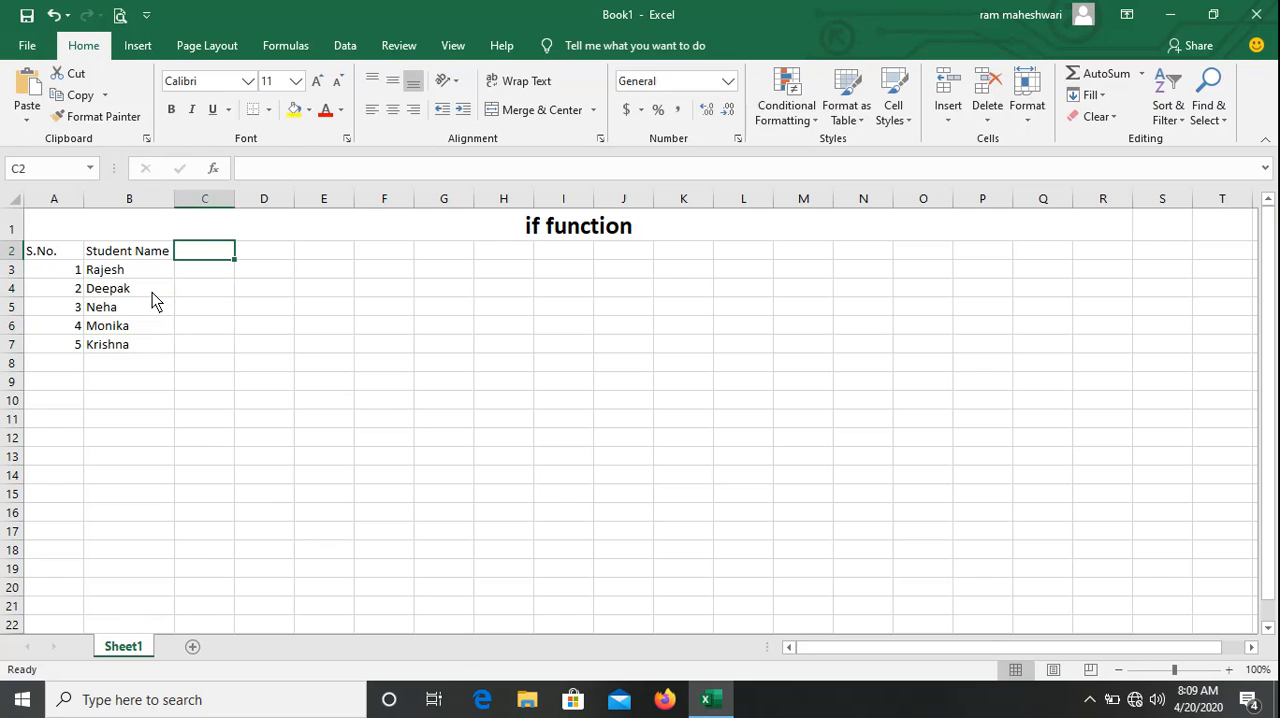
text(Hindi)
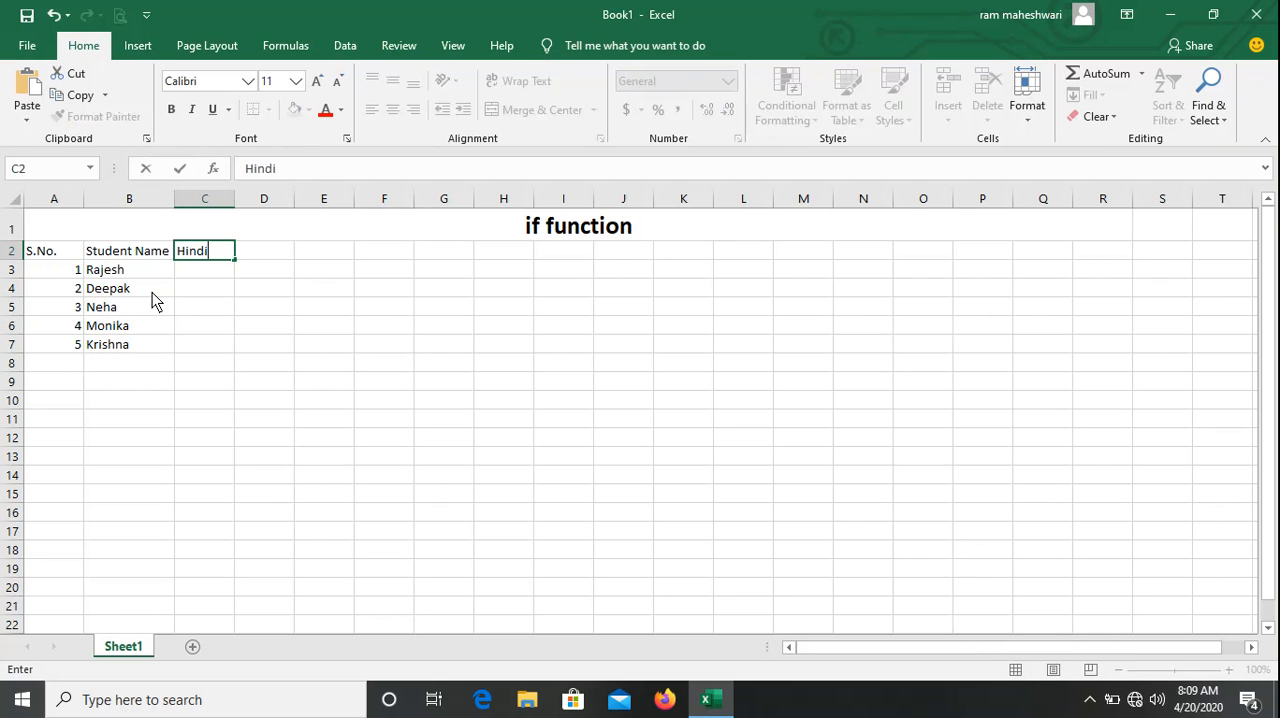
key(Tab)
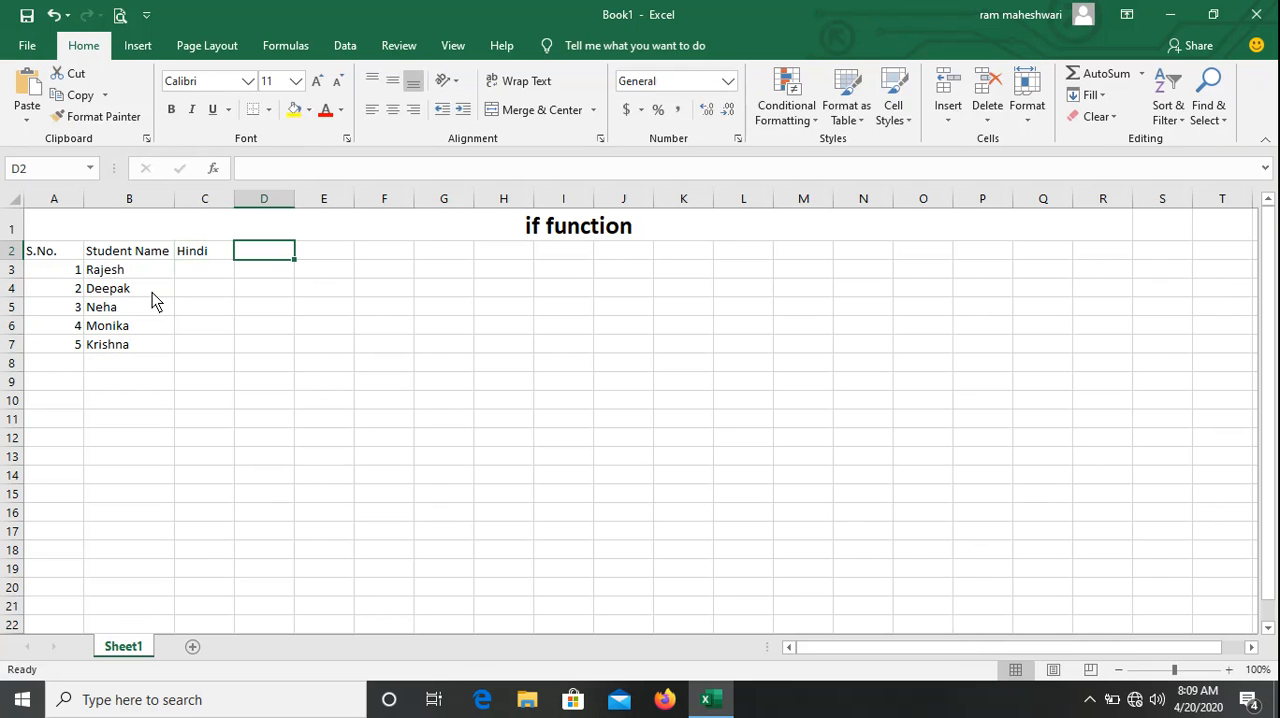
text(English)
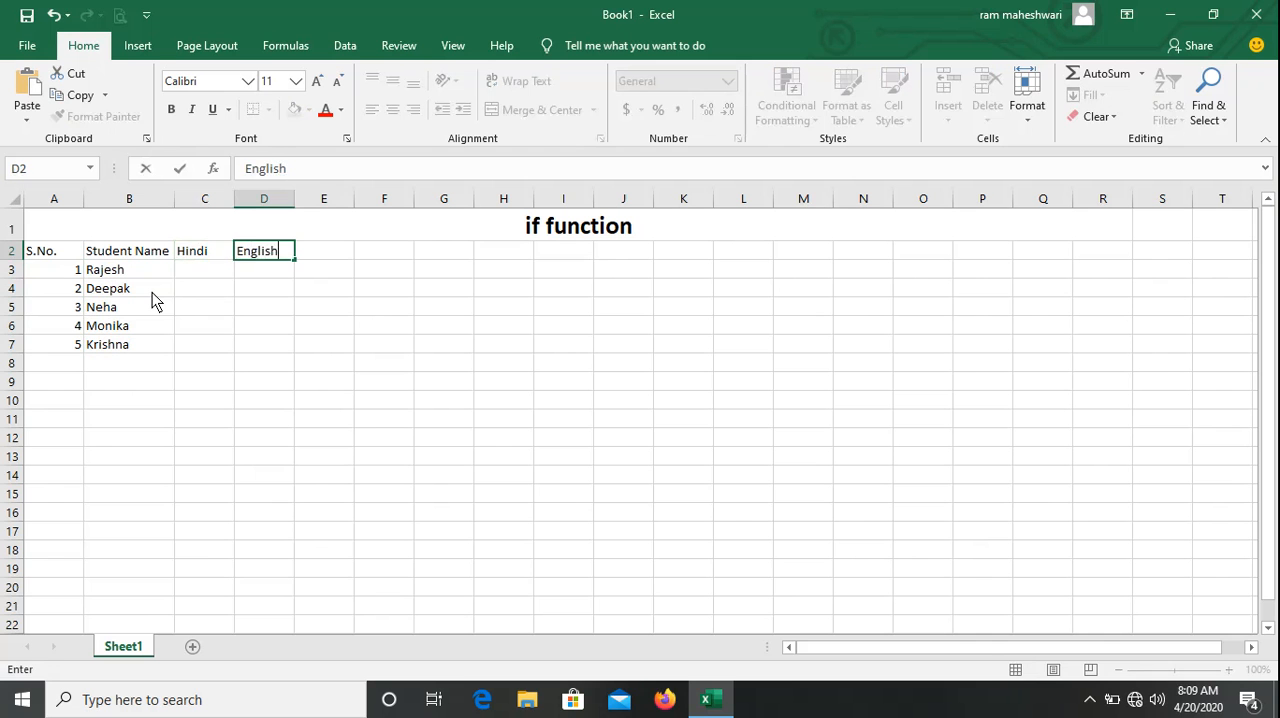
key(Tab)
Enter the subject headings "Maths", "Science" and "Computer" in cells E2 through G2.
text(Mats)
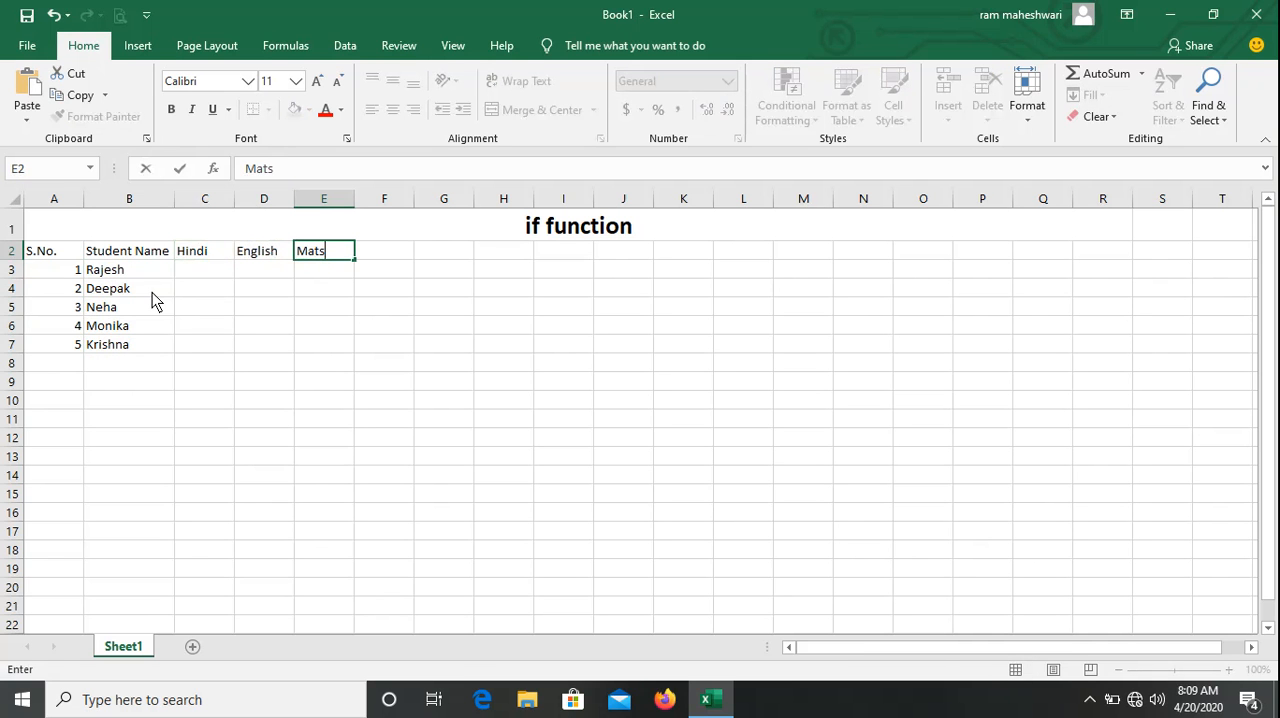
key(BackSpace)
text(hs)
key(Tab)
text(S)
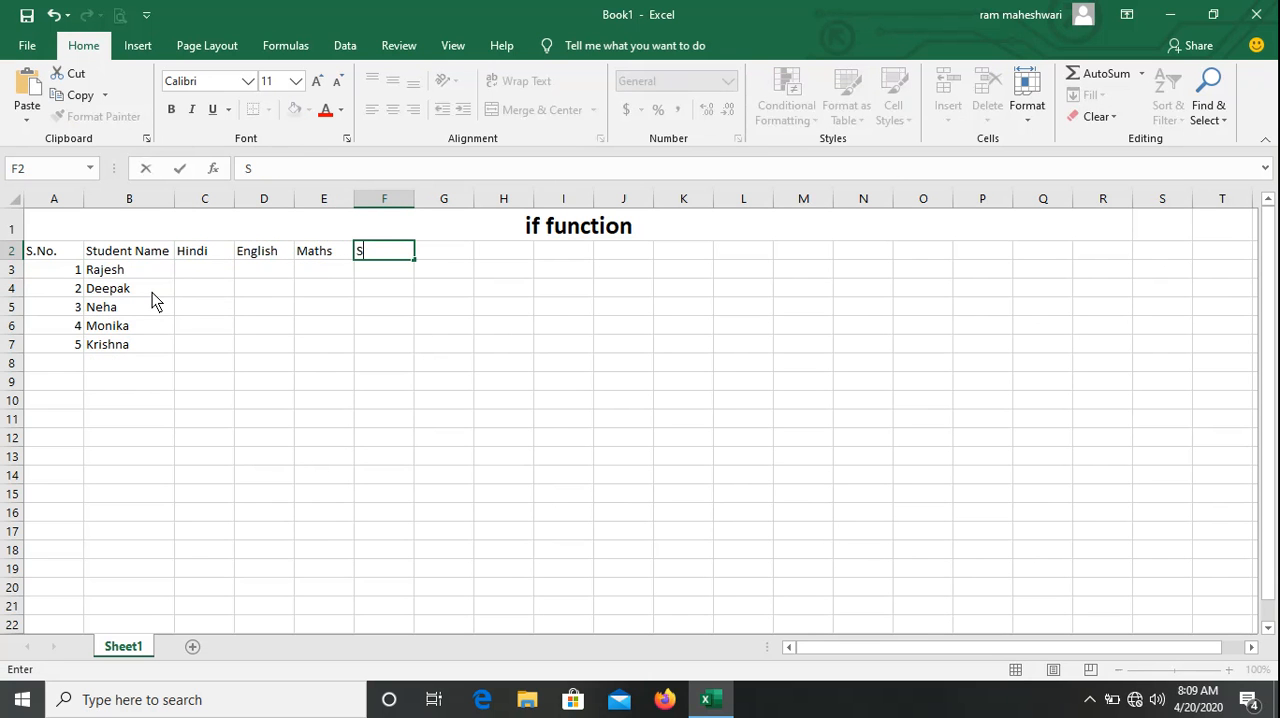
text(cience)
key(Tab)
text(Computer)
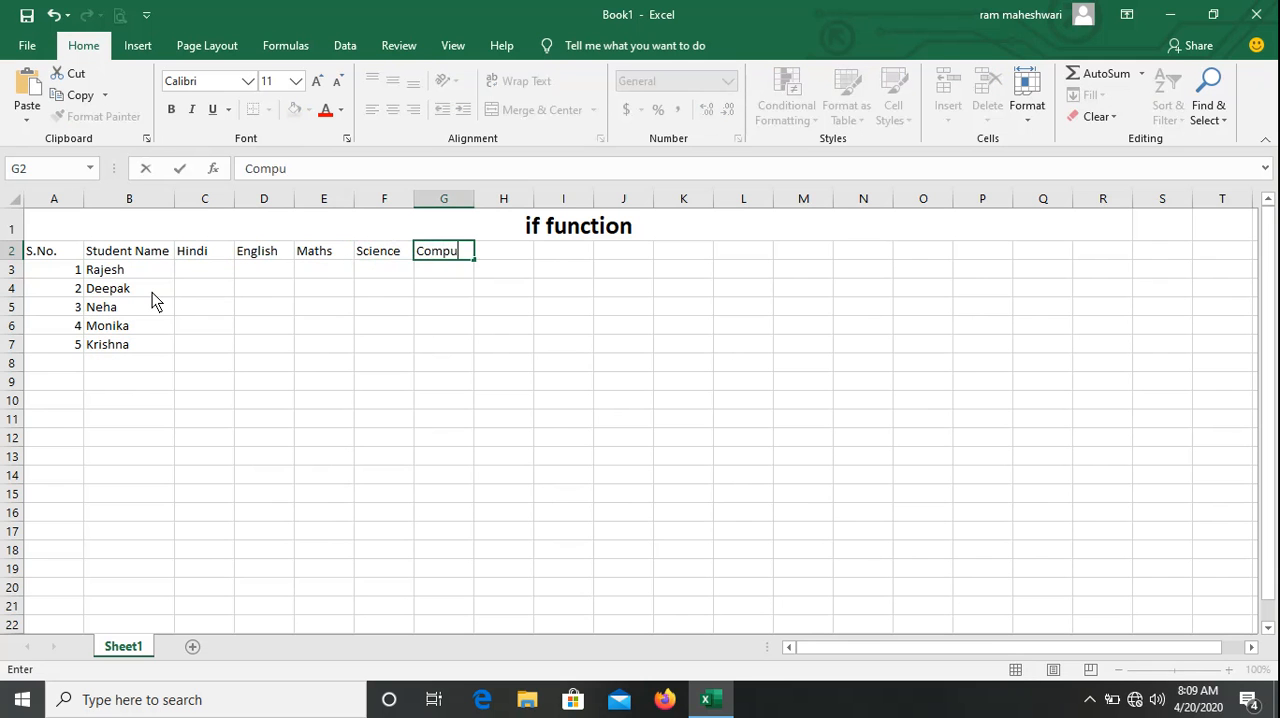
key(Tab)
Widen column G slightly so the "Computer" heading fits inside its cell.
key(Down)
key(Left)
key(Left)
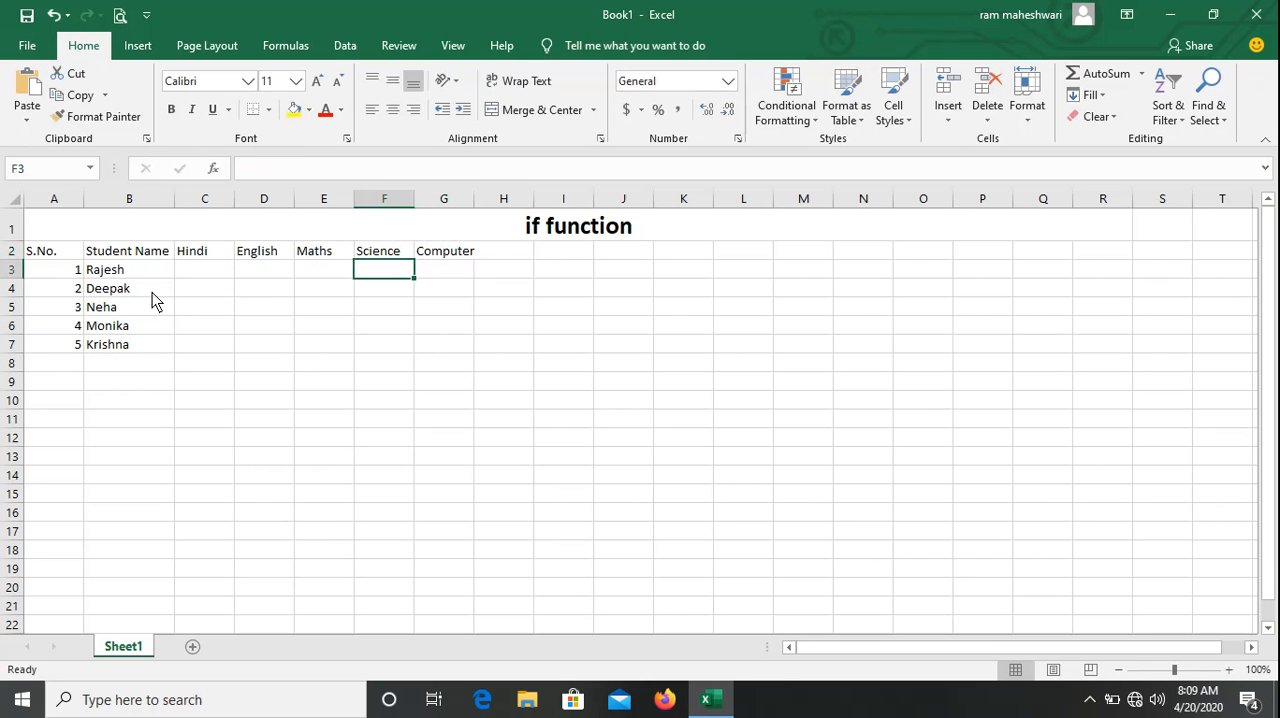
key(ctrl+Home)
key(Right)
key(Right)
key(Right)
key(Right)
key(Right)
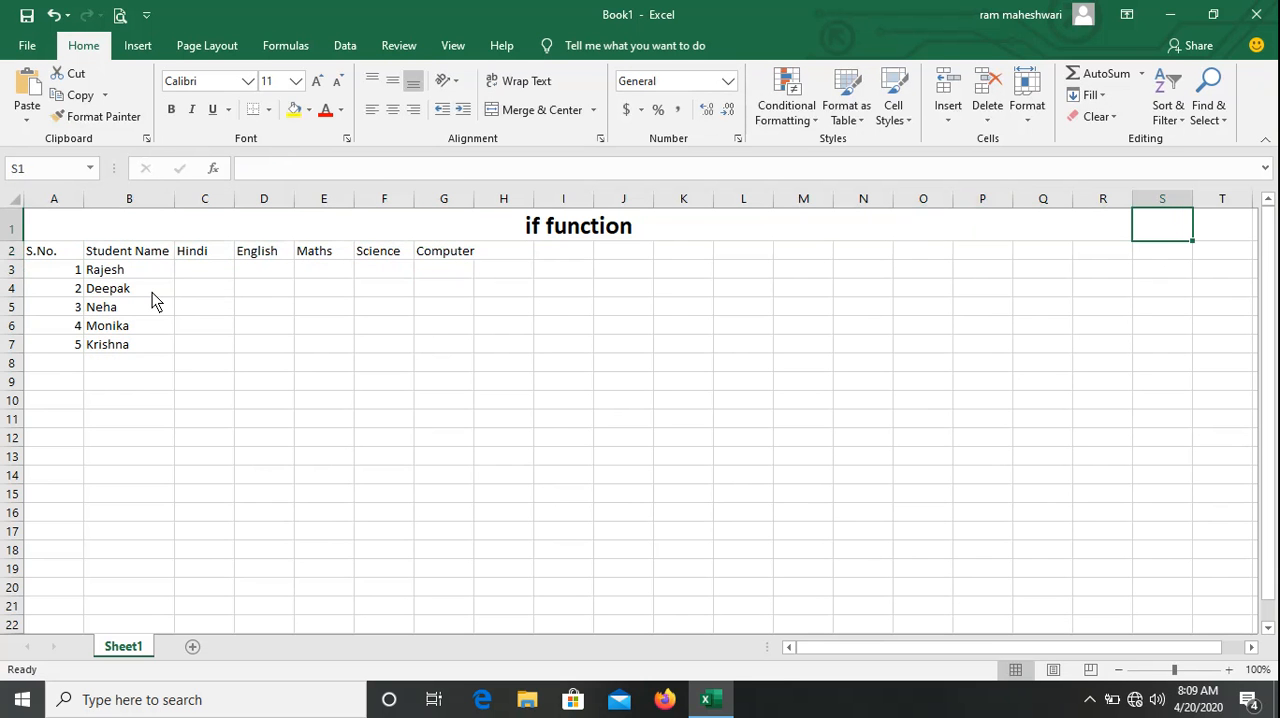
drag(474, 199, 479, 205)
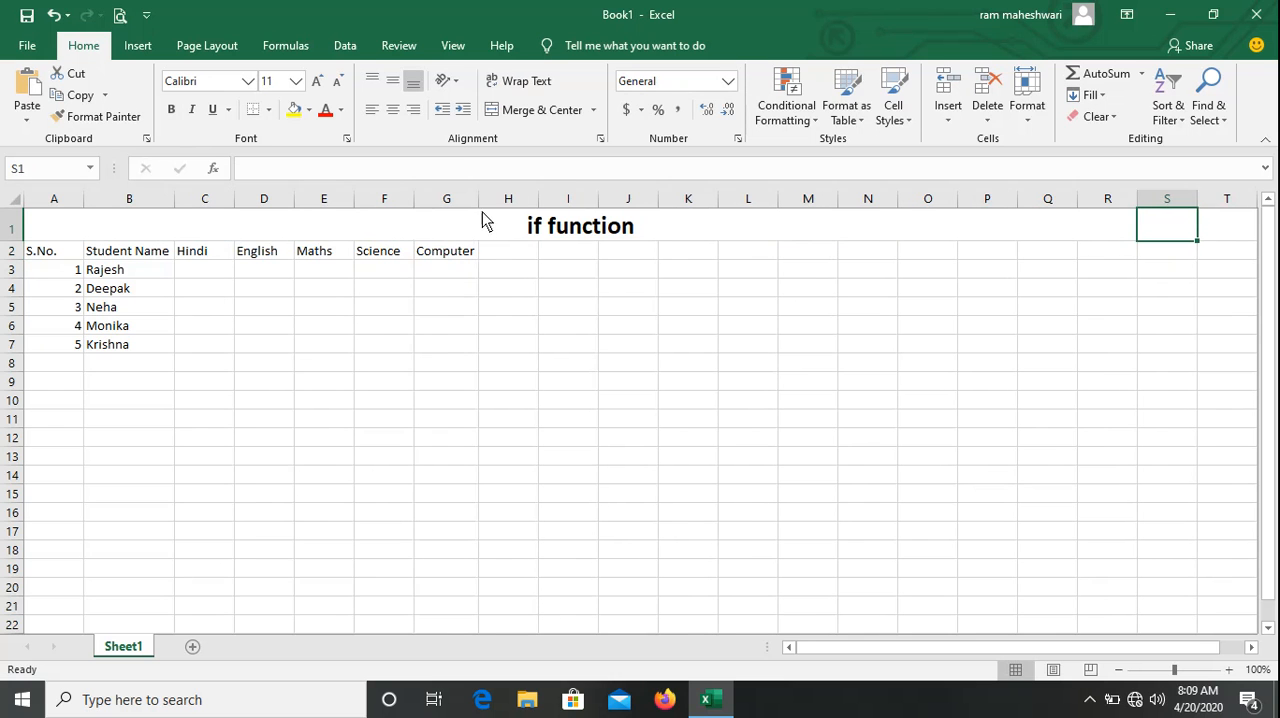
Enter the heading "Max Marks" in cell H2 and fit column H's width to its contents.
click(503, 251)
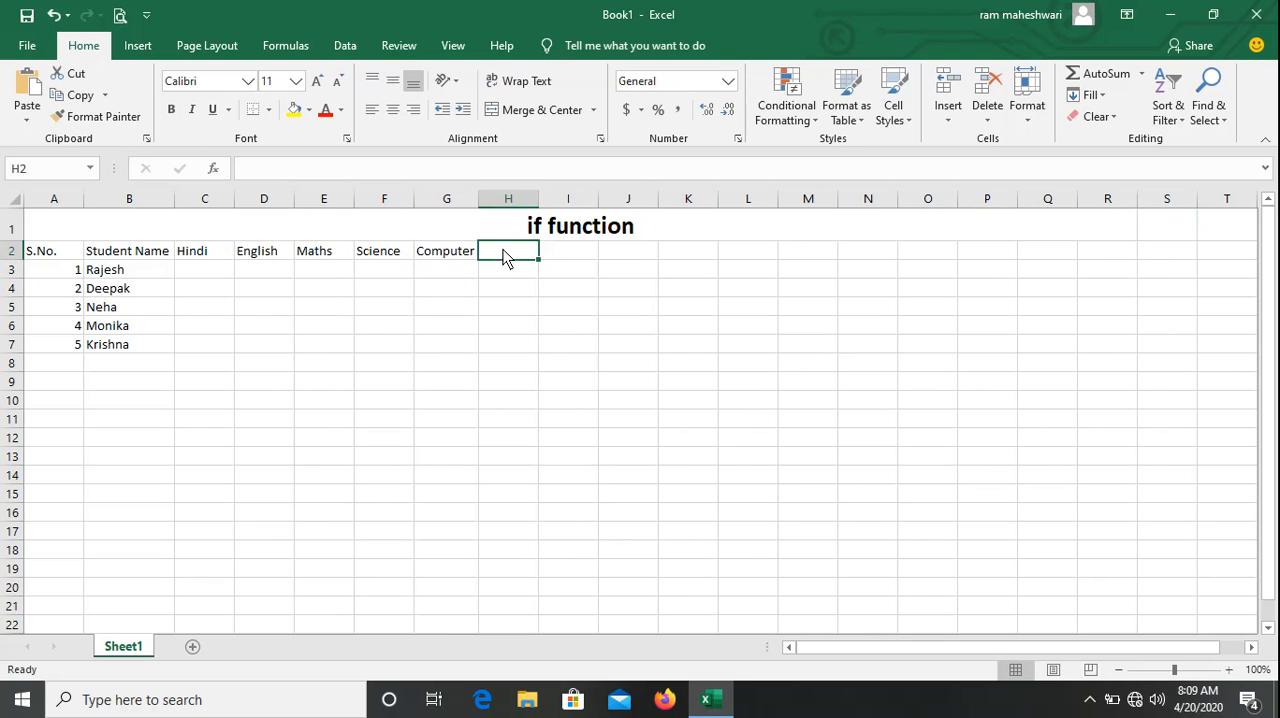
text(Max M)
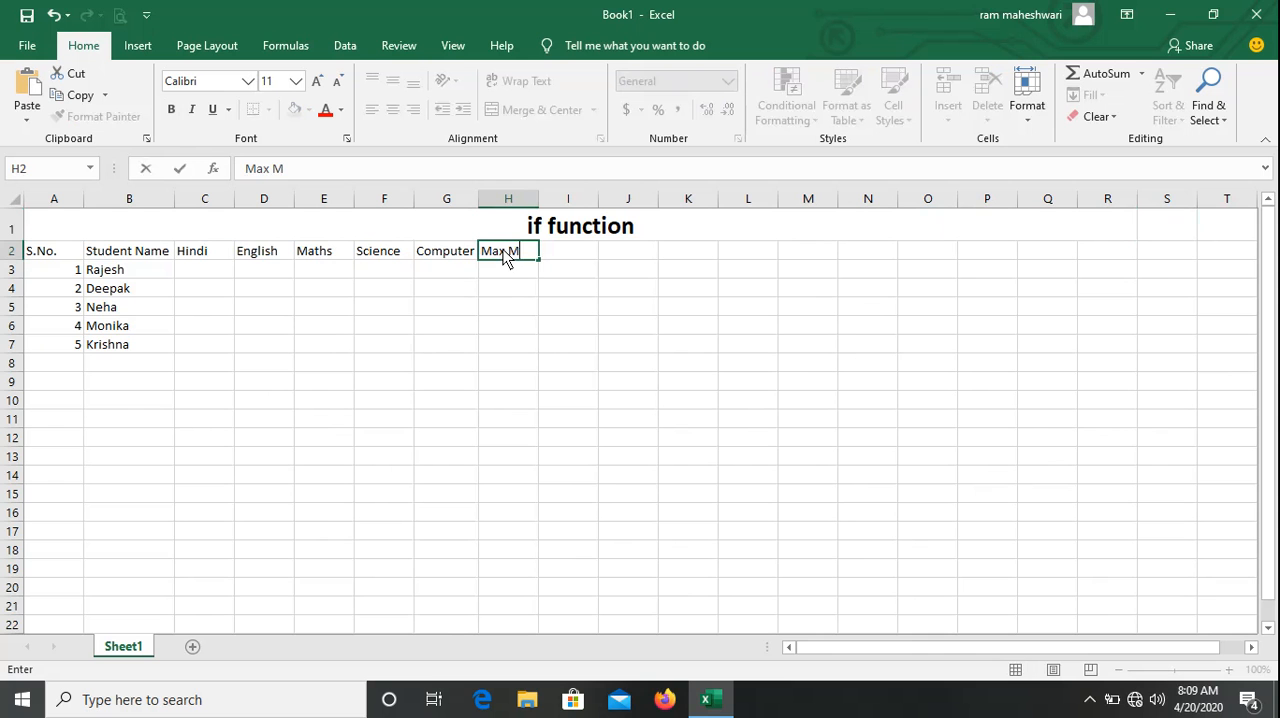
text(arks)
key(Return)
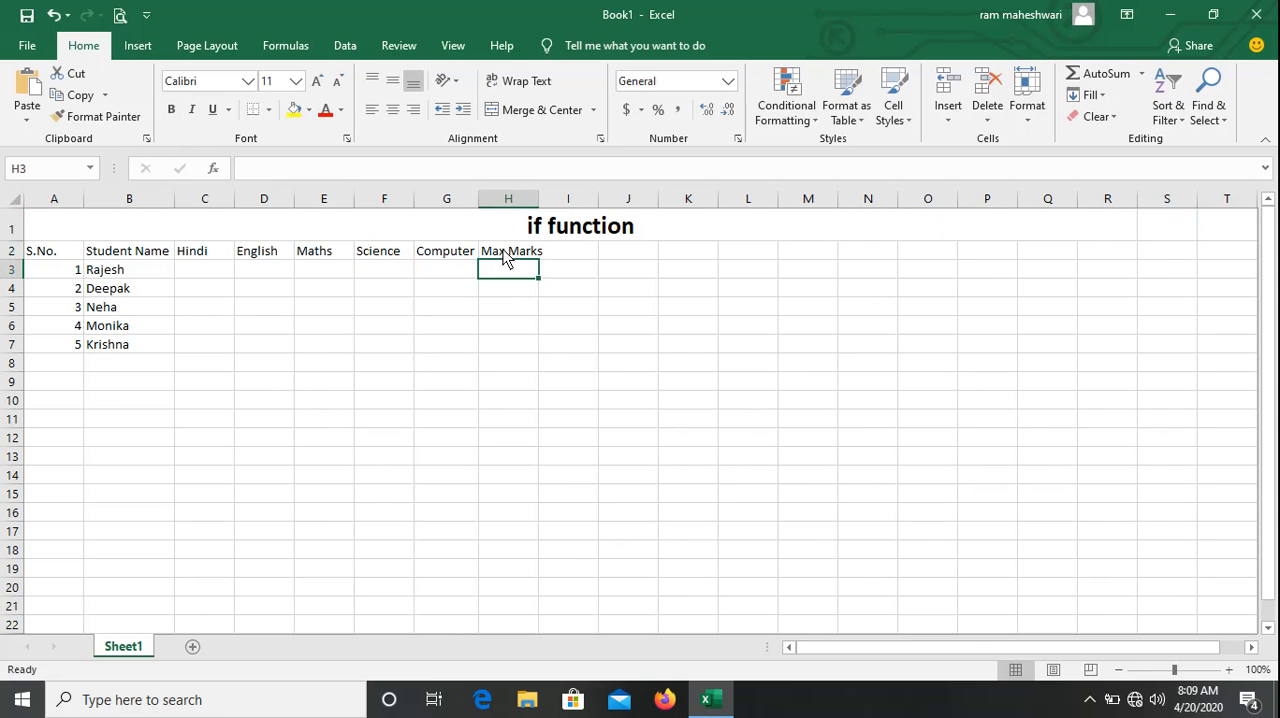
double_click(540, 198)
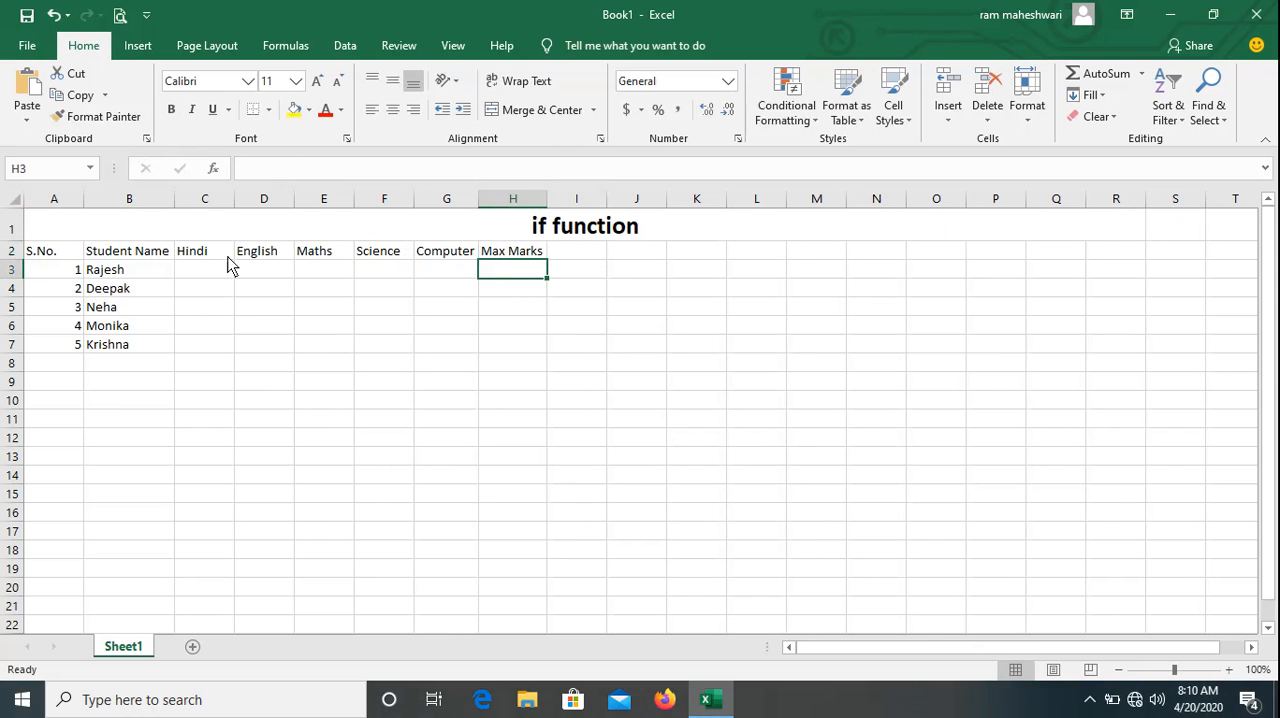
Enter 500 as the maximum marks in cell H3 and copy it to cells H4 through H7.
text(500)
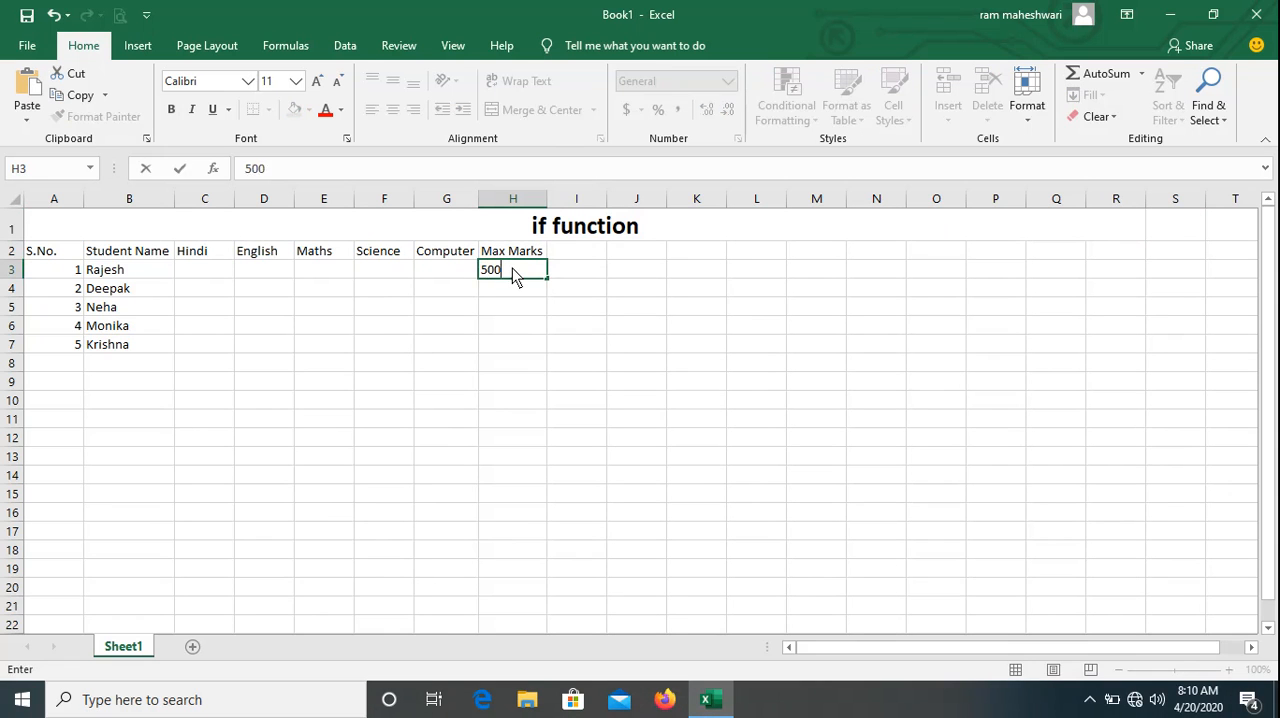
click(512, 268)
key(ctrl+c)
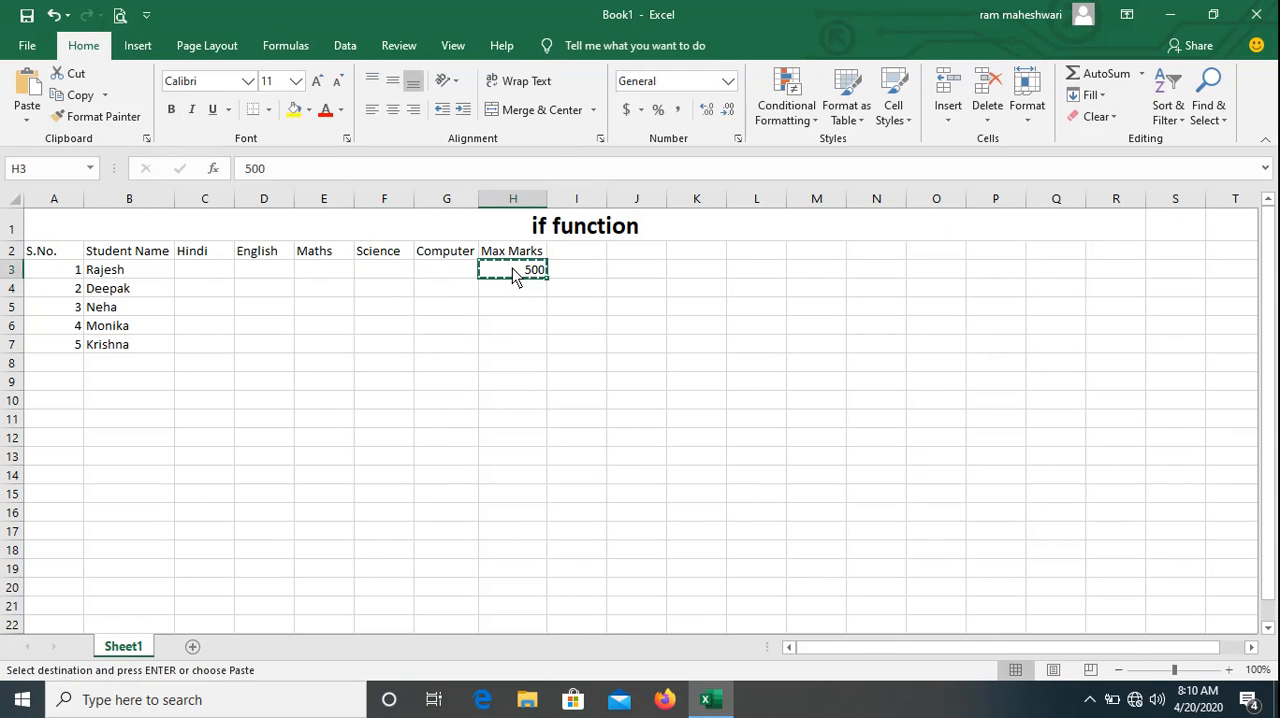
key(Down)
key(shift+Down)
key(shift+Down)
key(shift+Down)
key(Return)
Enter the two-line heading "Marks Obtain" in cell I2 and fit column I's width to its contents.
key(Right)
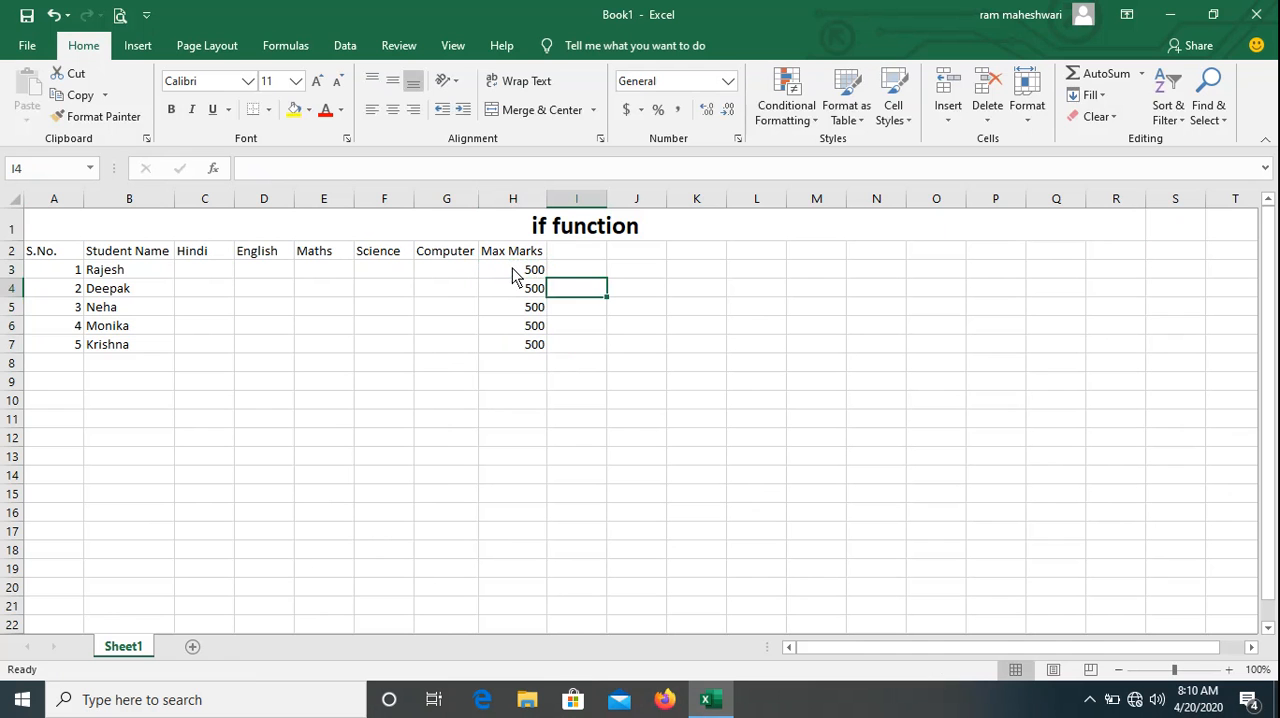
key(Up)
key(Up)
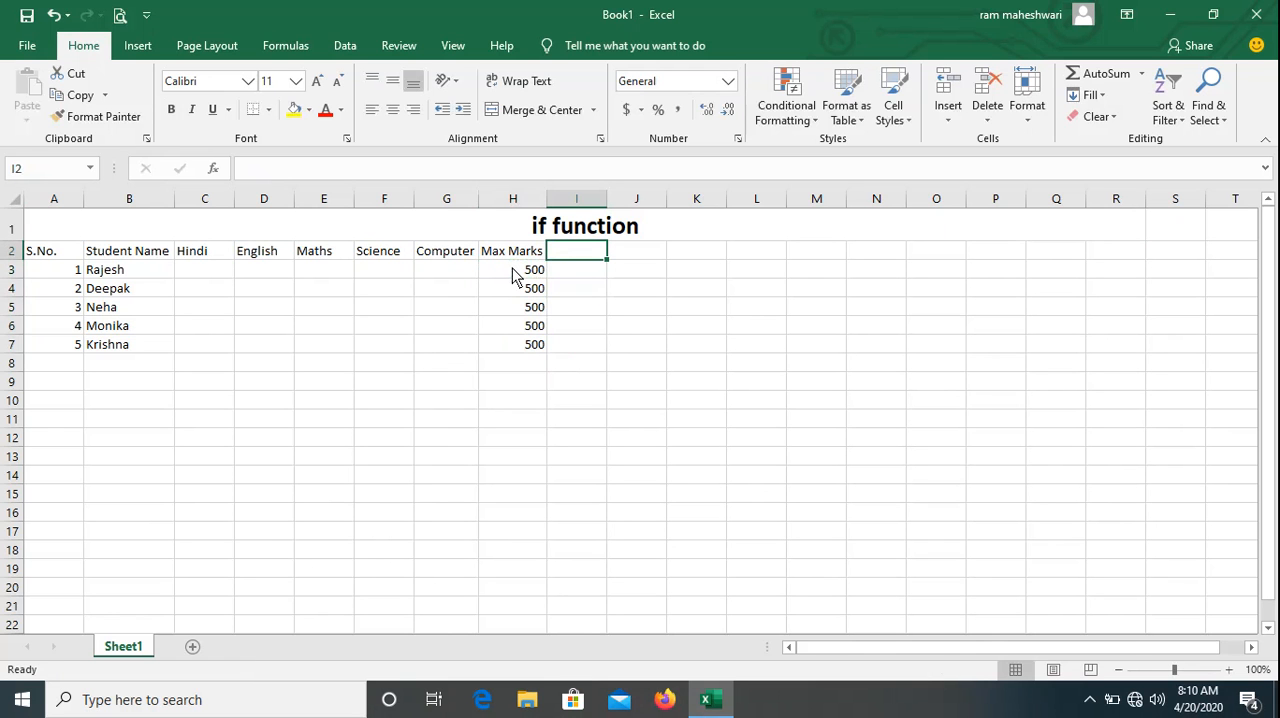
text(Marks)
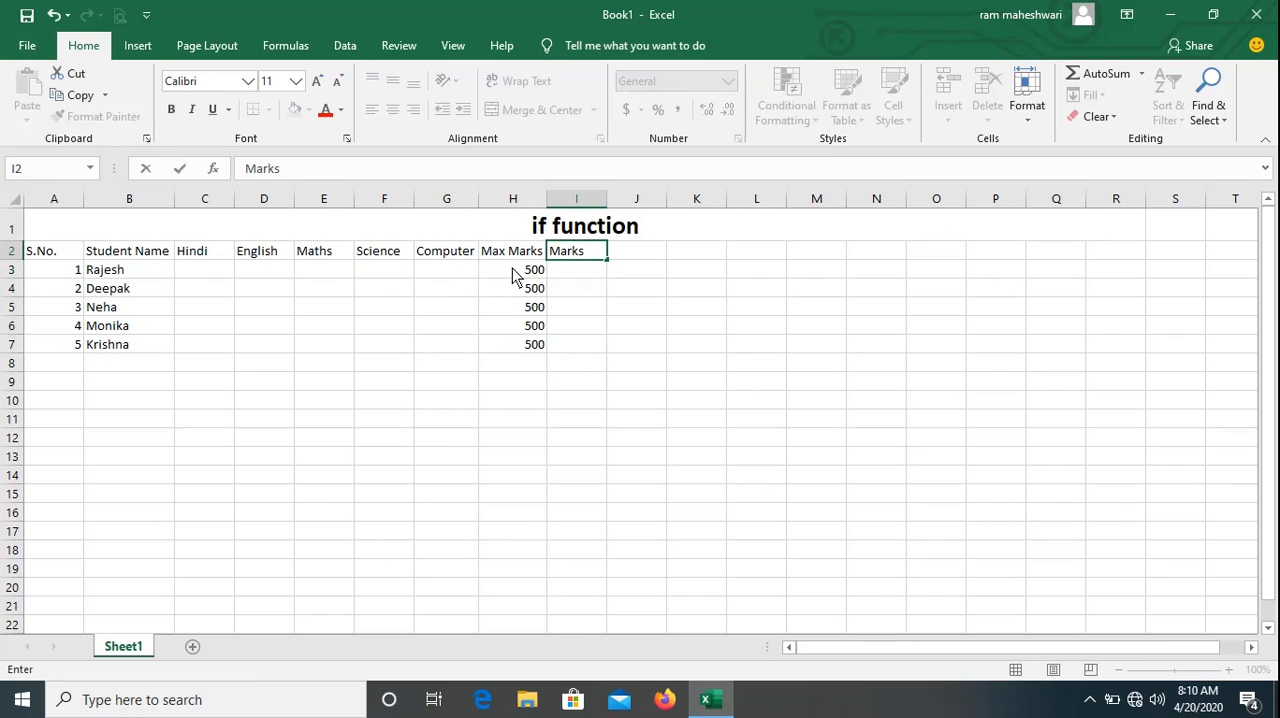
key(alt+Return)
text(Obta)
text(in)
key(Return)
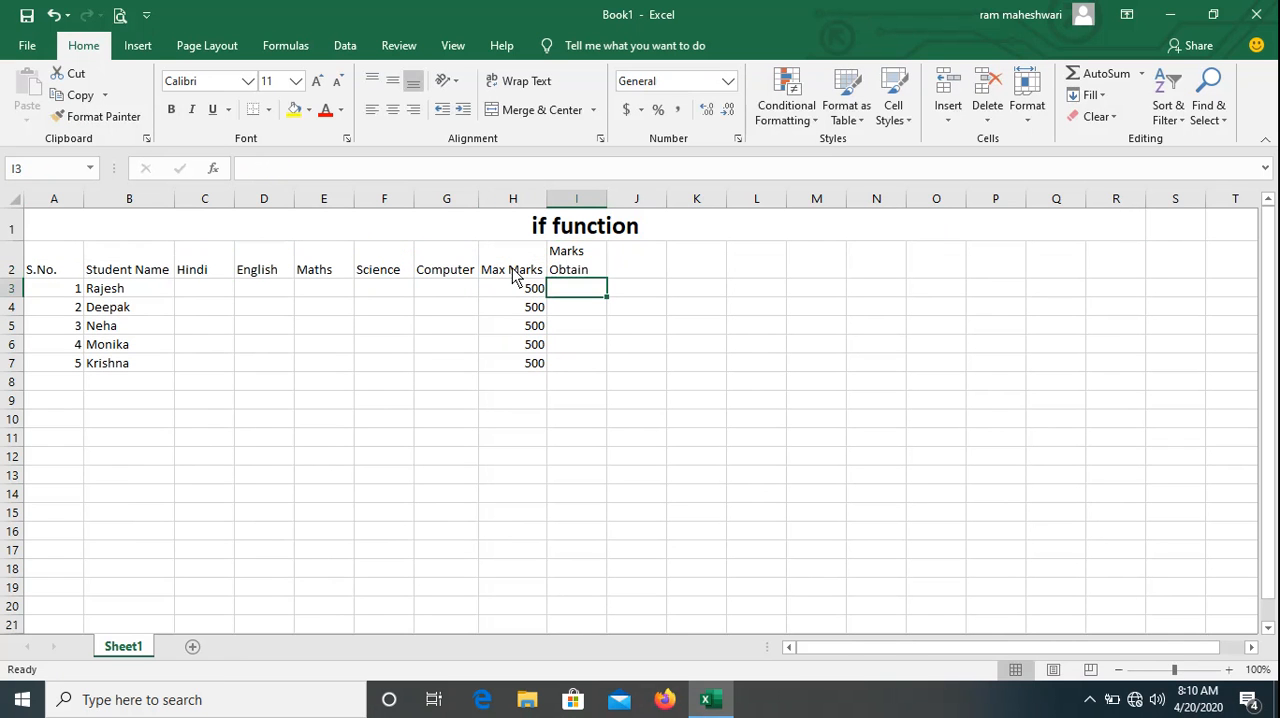
double_click(611, 204)
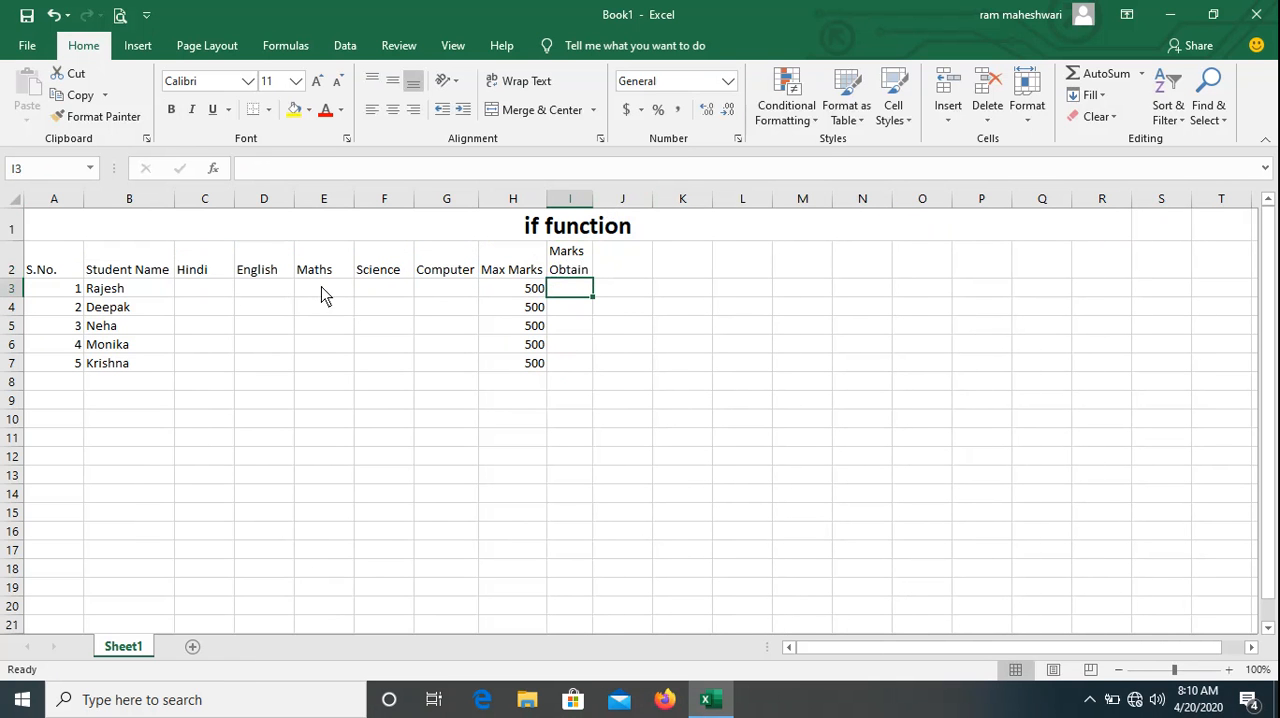
Enter the Hindi marks 56, 98, 54, 23 and 78 in cells C3 through C7.
click(224, 299)
text(56)
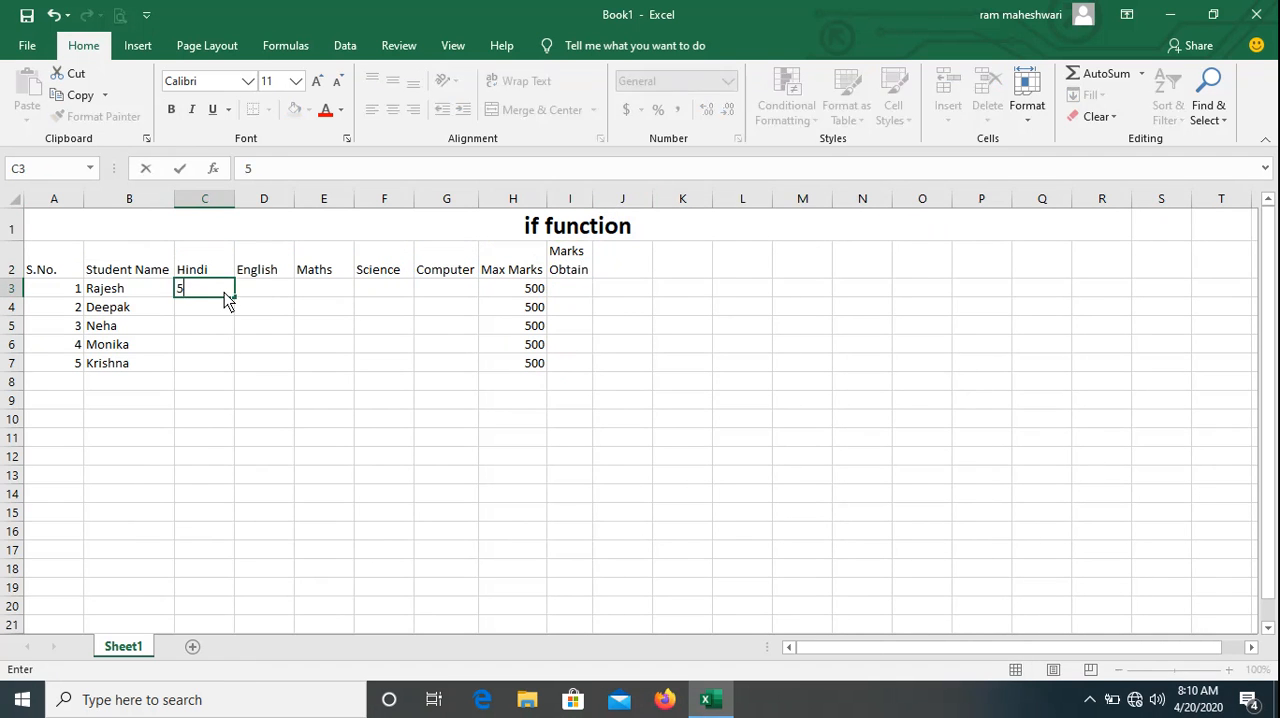
key(Return)
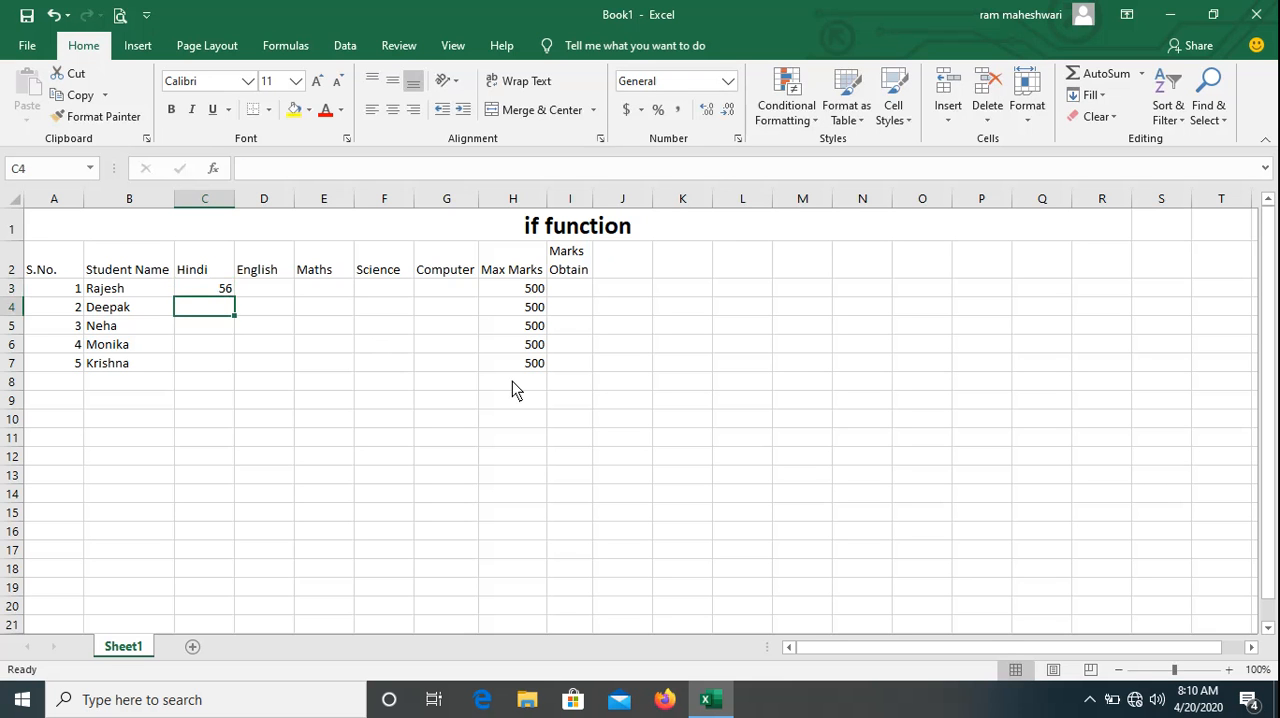
text(98)
key(Return)
text(54)
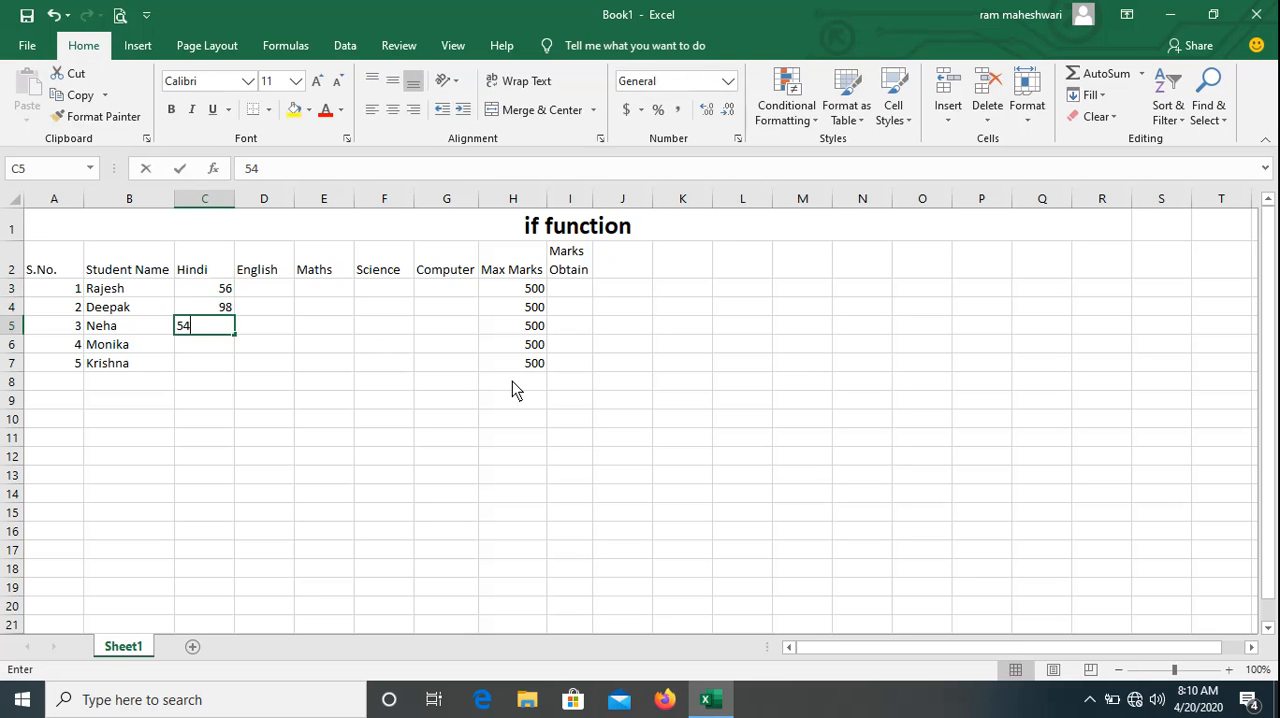
key(Return)
text(23)
key(Return)
text(78)
key(Return)
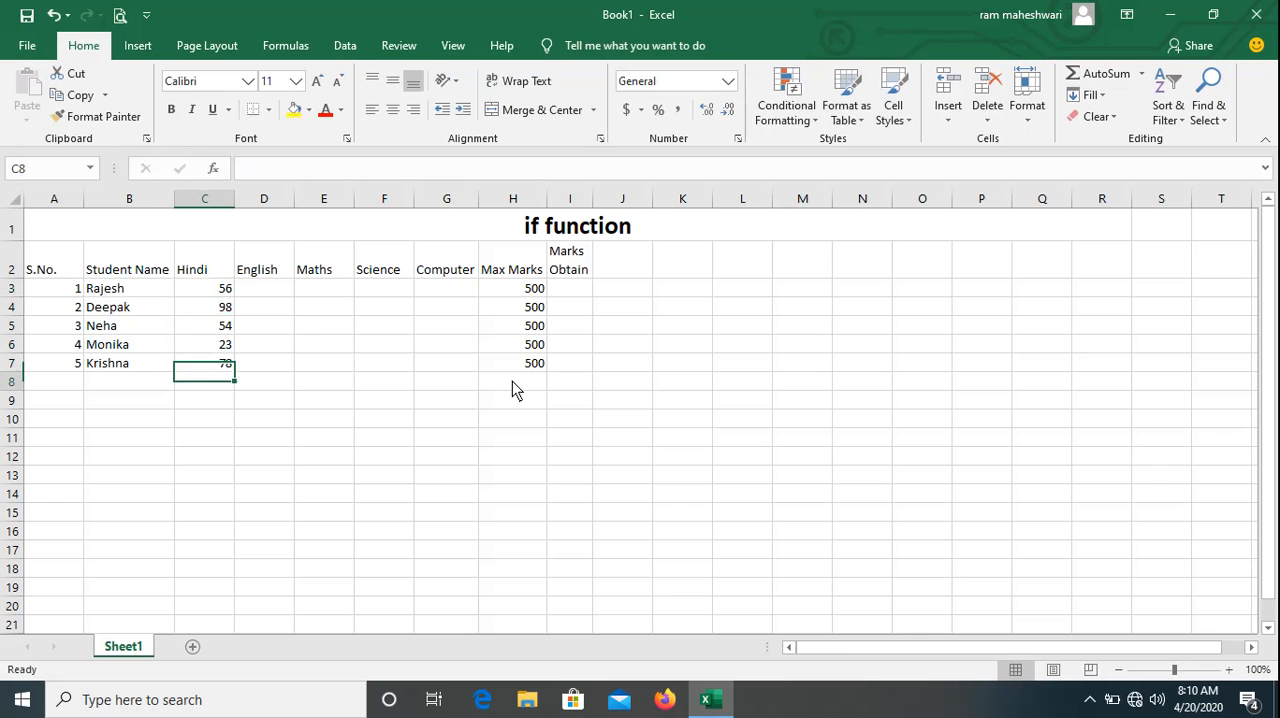
Enter the English marks 78, 9, 56, 78 and 45 in cells D3 through D7.
key(Right)
key(Up)
key(Up)
key(Up)
key(Up)
key(Up)
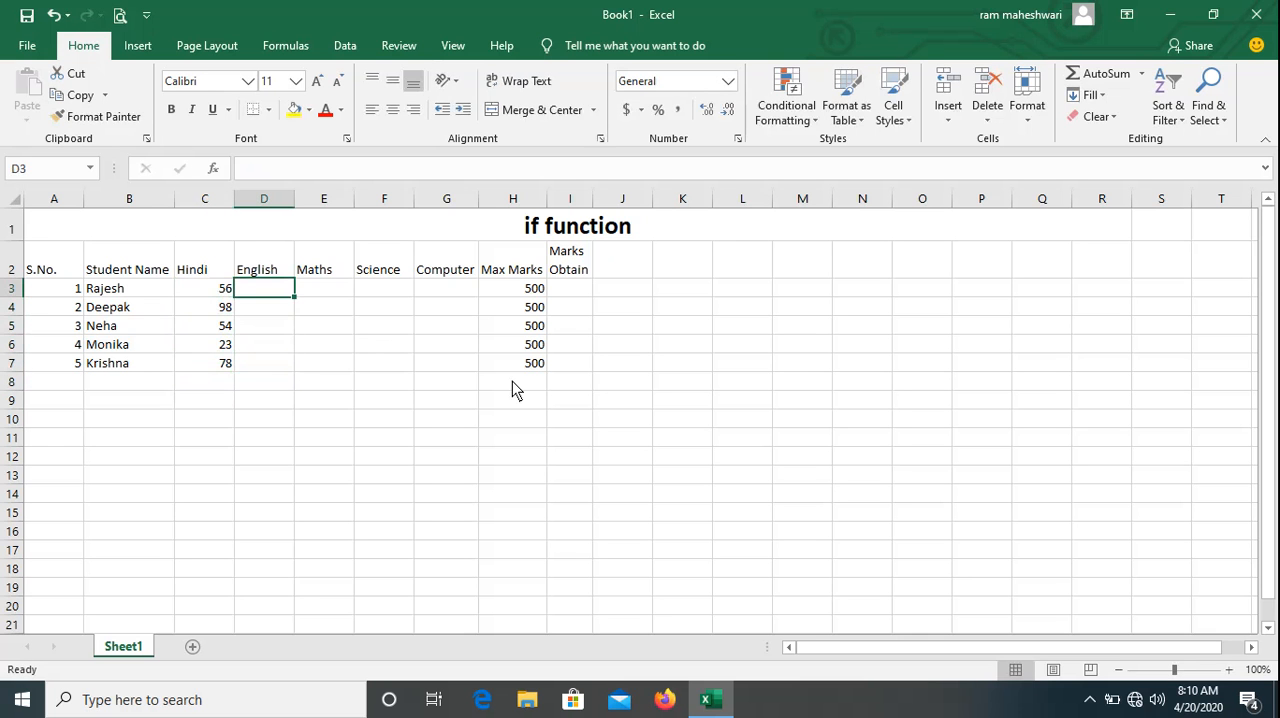
text(78)
key(Return)
text(99)
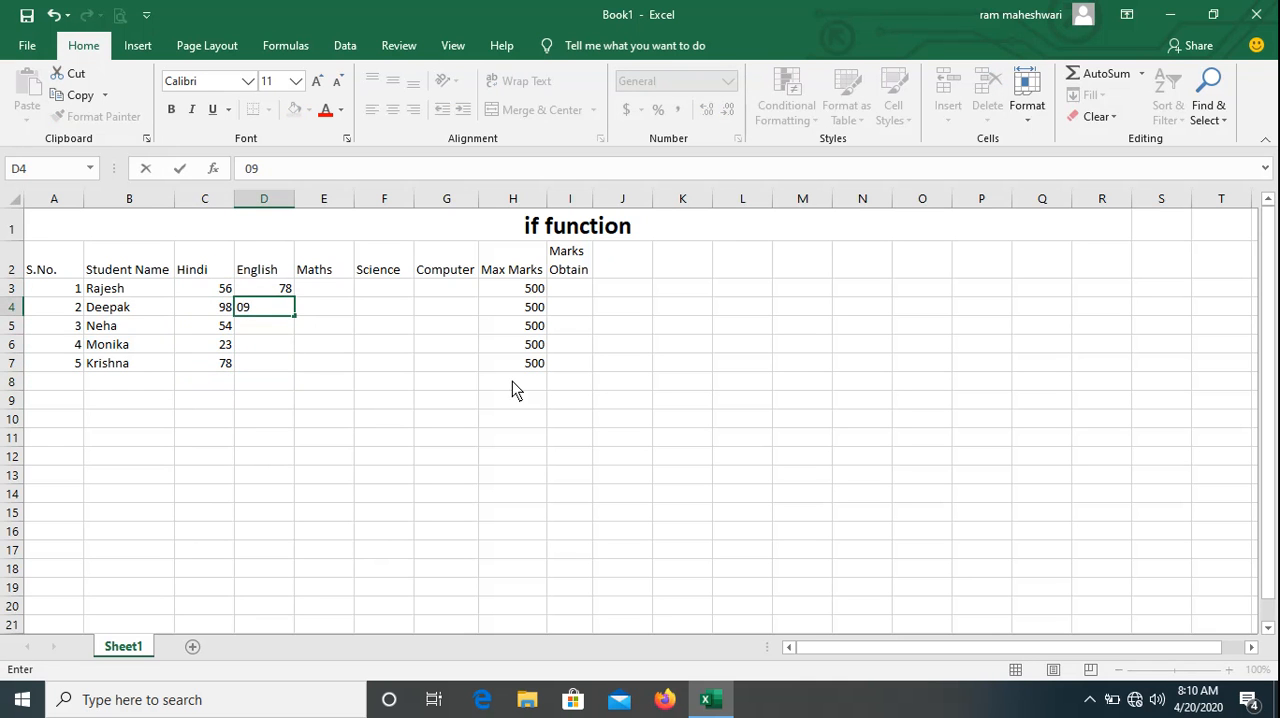
key(BackSpace)
key(Return)
text(56)
key(Return)
text(78)
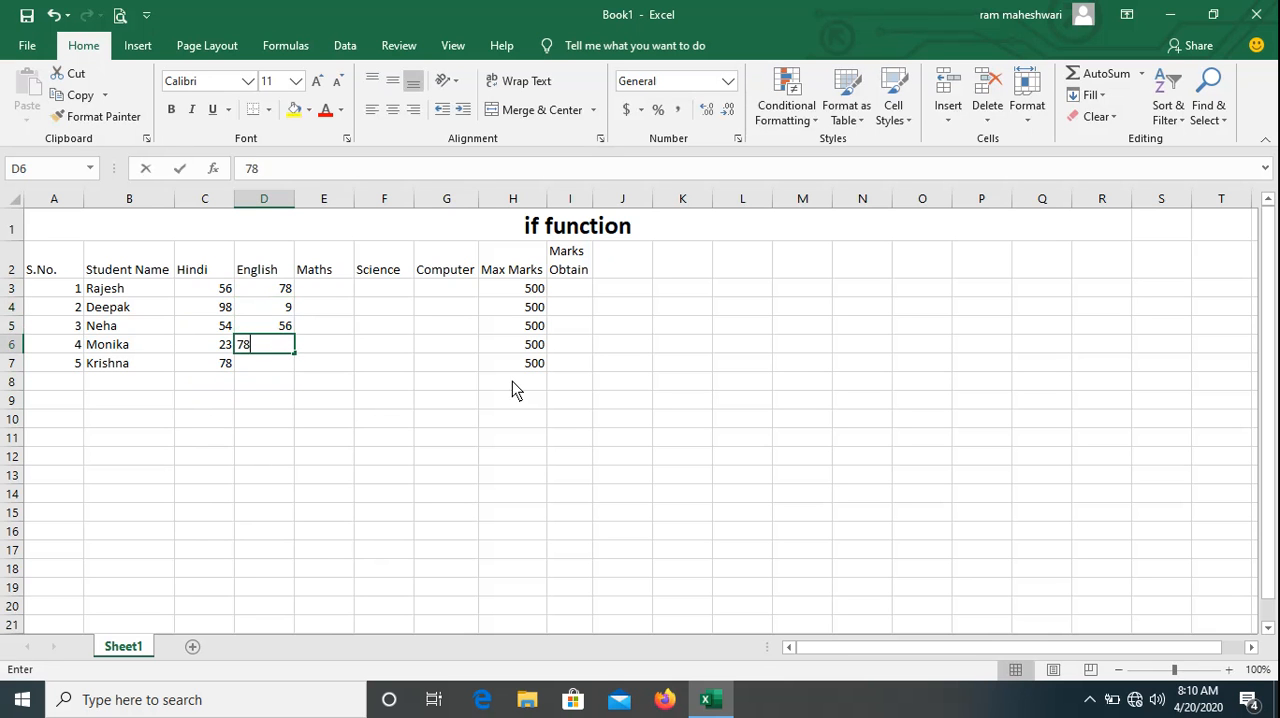
key(Return)
text(45)
key(Return)
text(76)
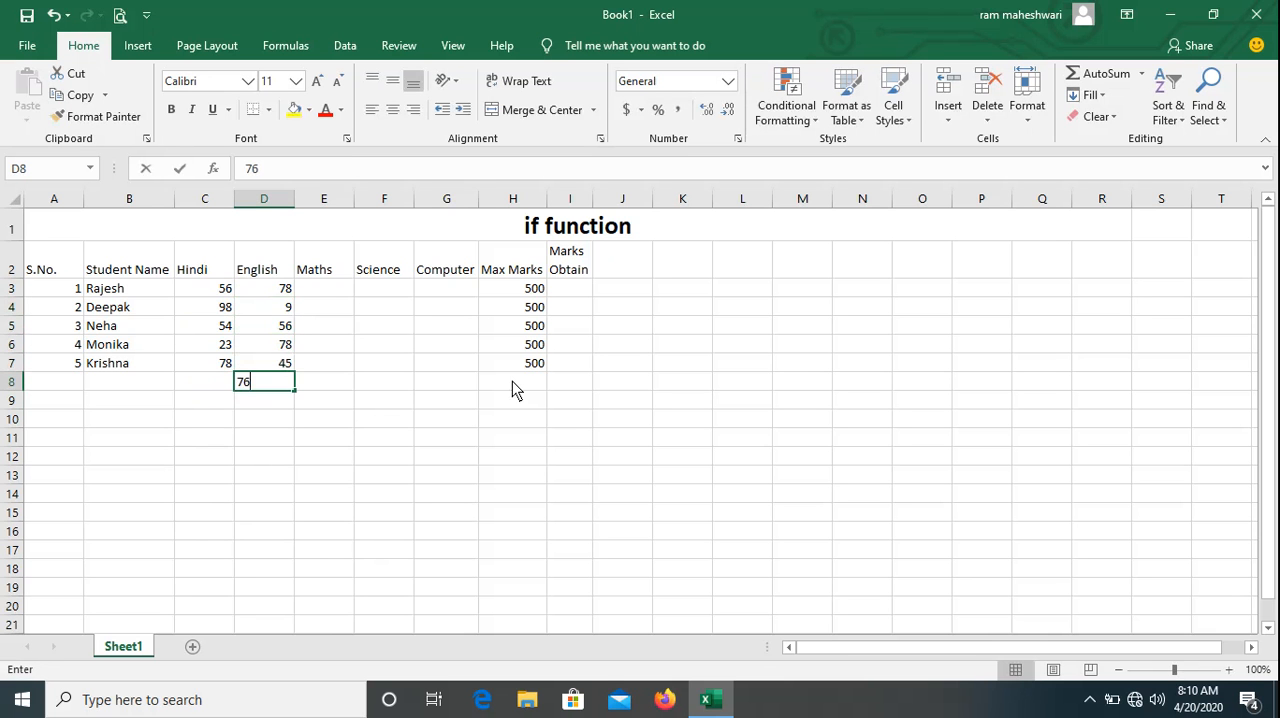
key(Return)
key(Up)
key(Delete)
Enter the Maths marks 23, 67, 89, 76 and 56 in cells E3 through E7.
key(Right)
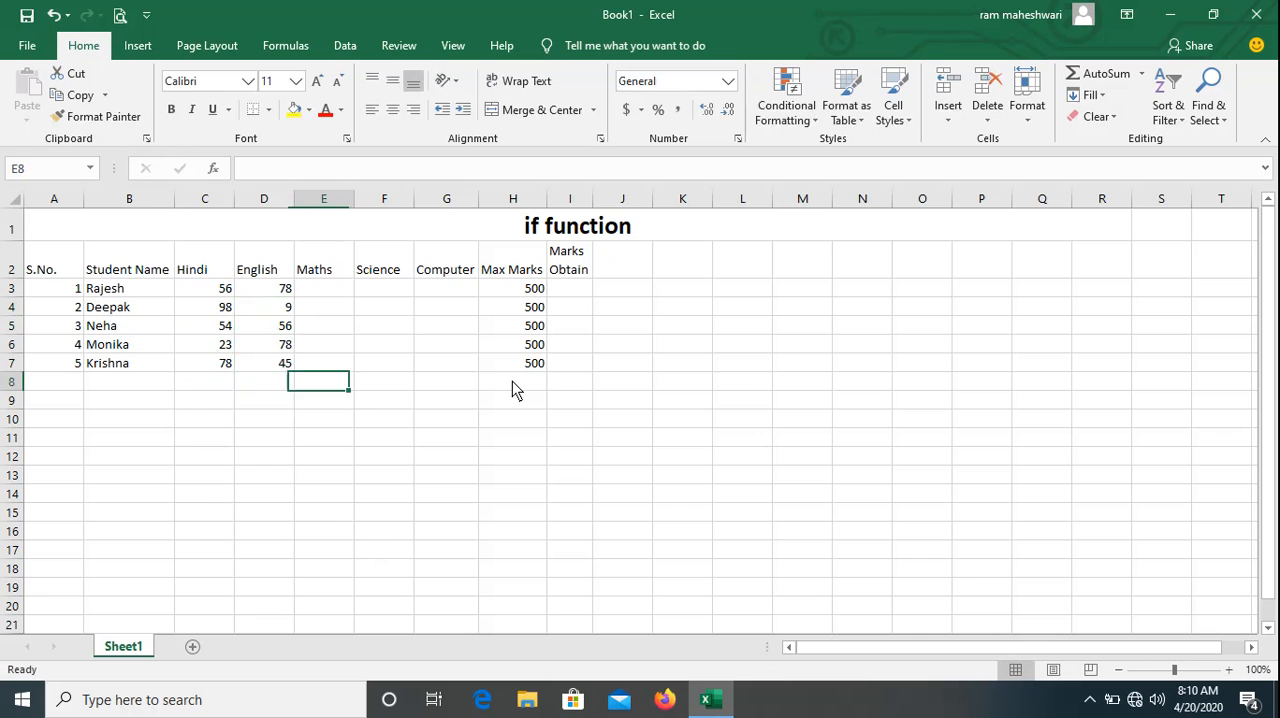
key(Up)
key(Up)
key(Up)
key(Up)
key(Up)
text(23)
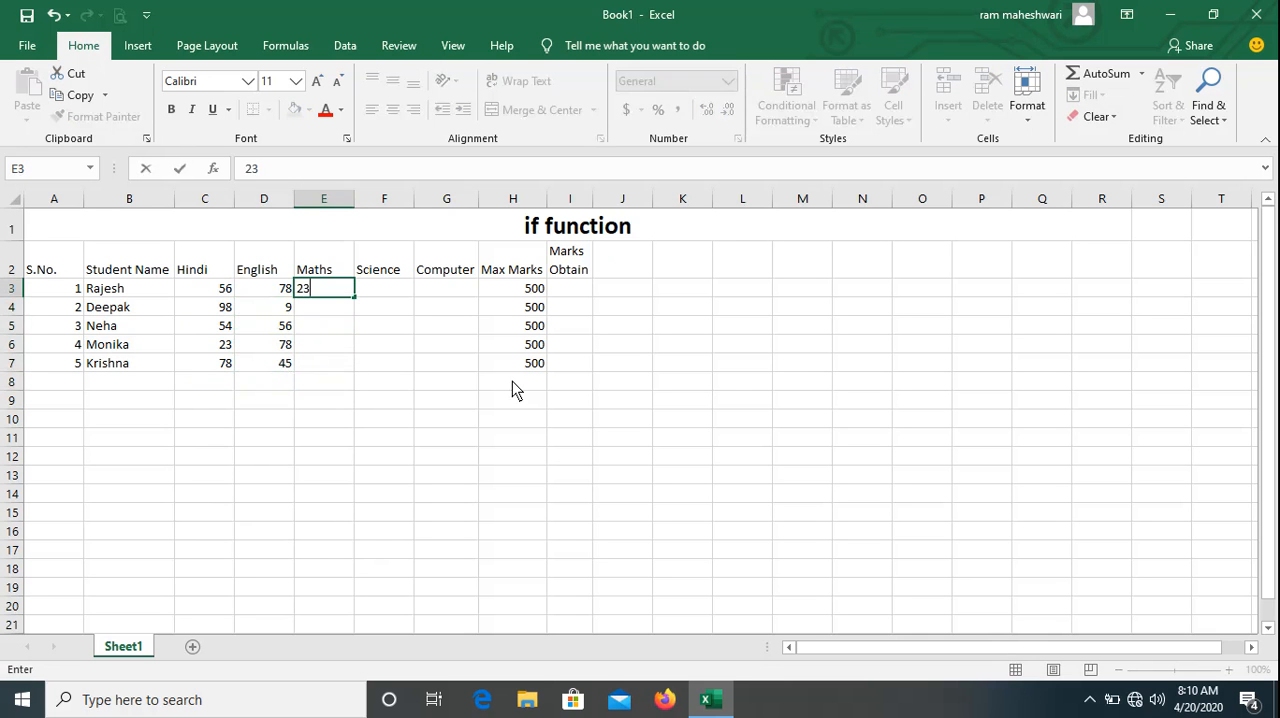
key(Return)
text(67)
key(Return)
text(89)
key(Return)
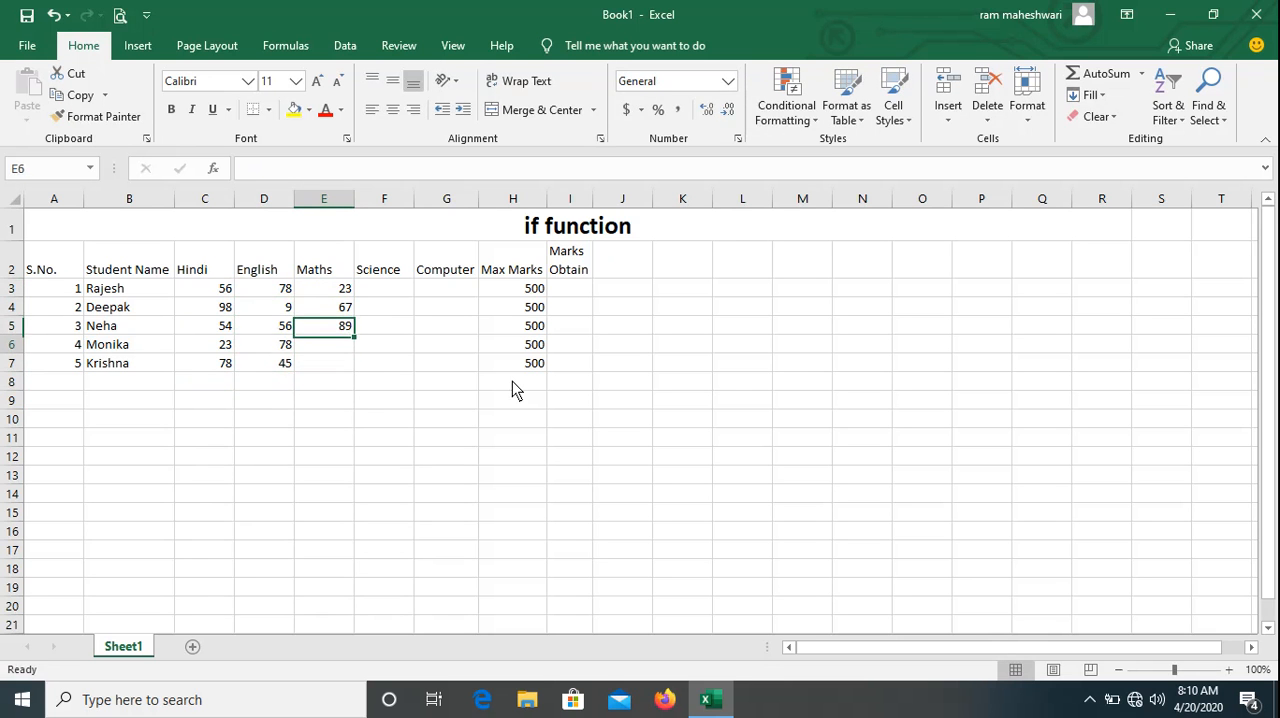
text(76)
key(Return)
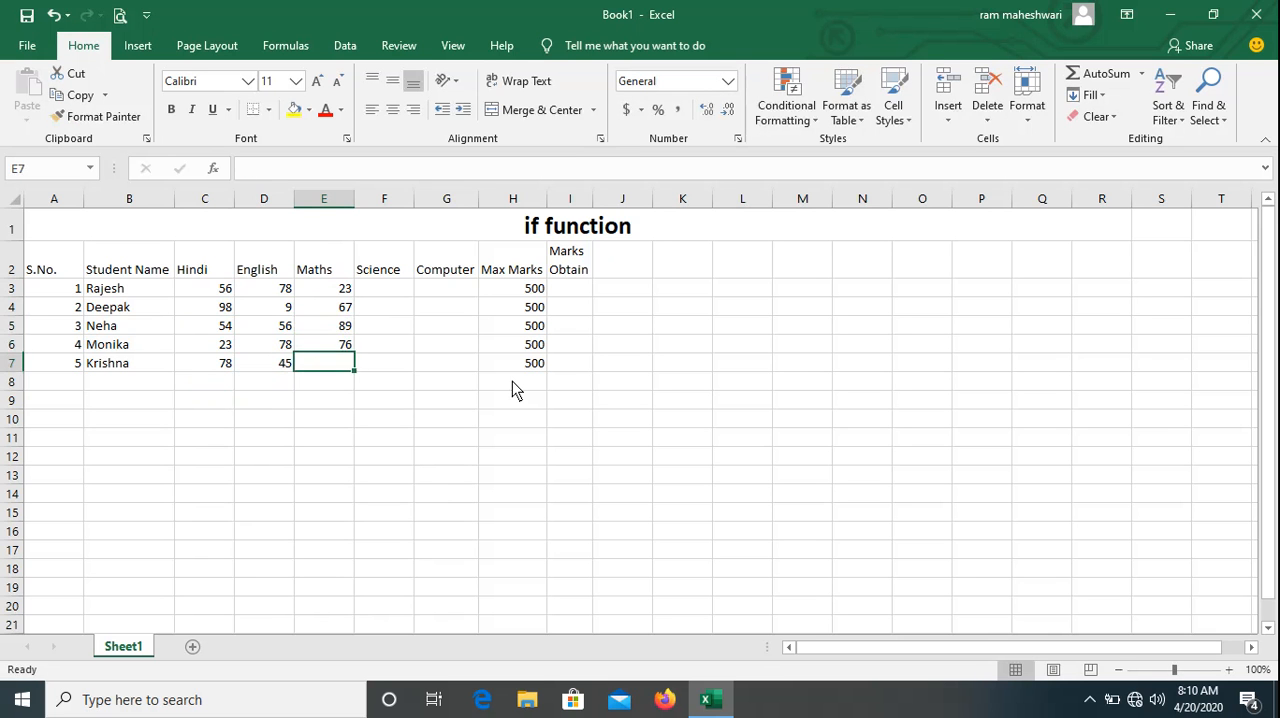
text(56)
key(Return)
Enter the Science marks 98, 67, 56, 45 and 78 in cells F3 through F7.
key(Up)
key(Right)
key(Up)
key(Up)
key(Up)
key(Up)
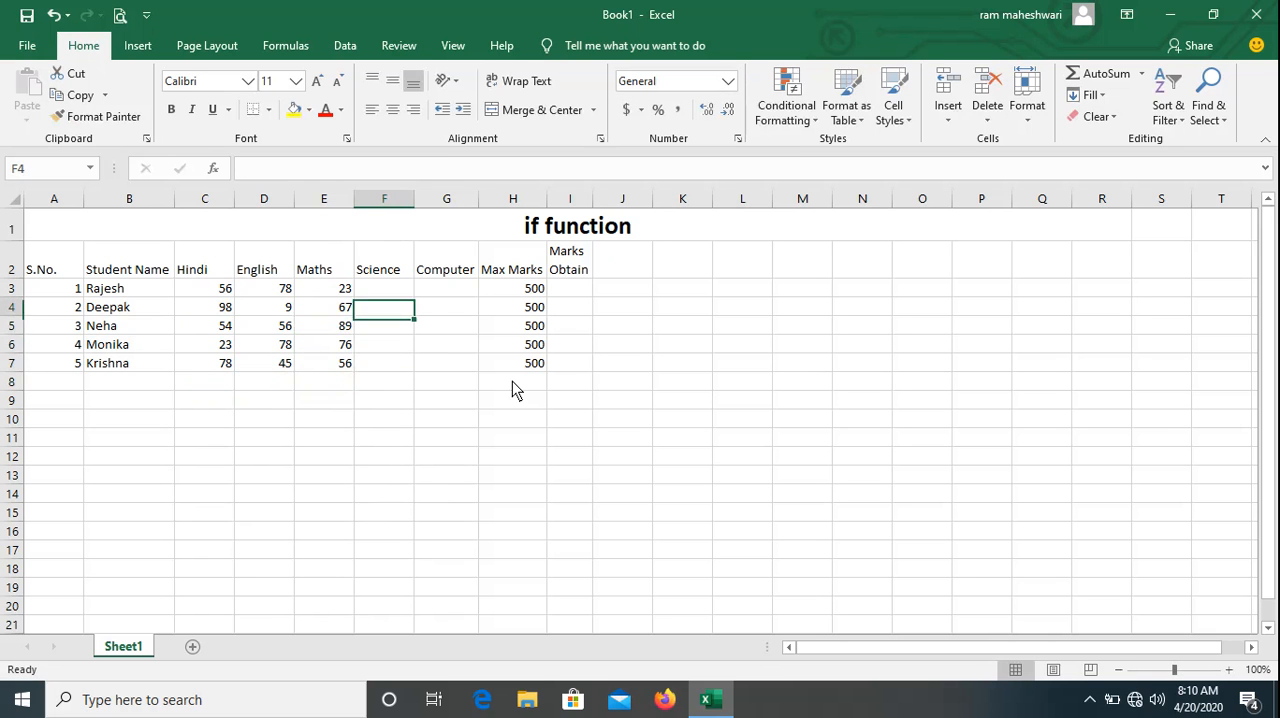
text(98)
key(Return)
text(67)
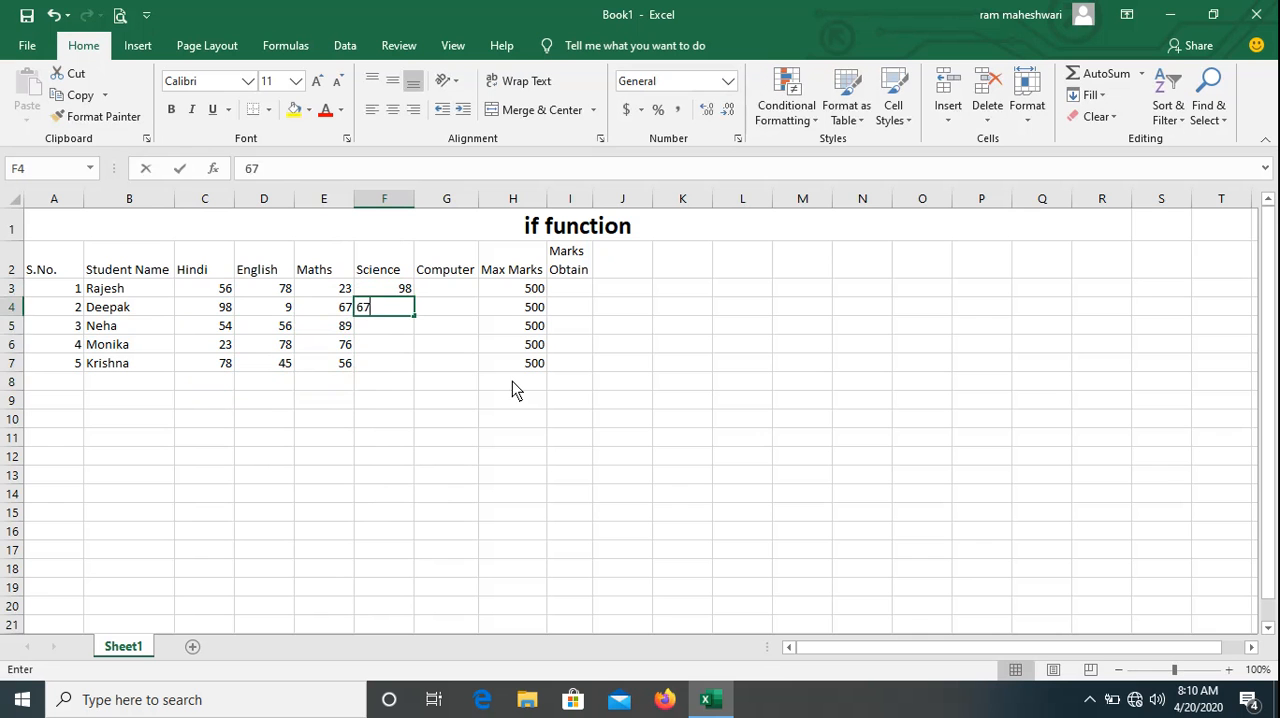
key(Return)
text(56)
key(Return)
text(45)
key(Return)
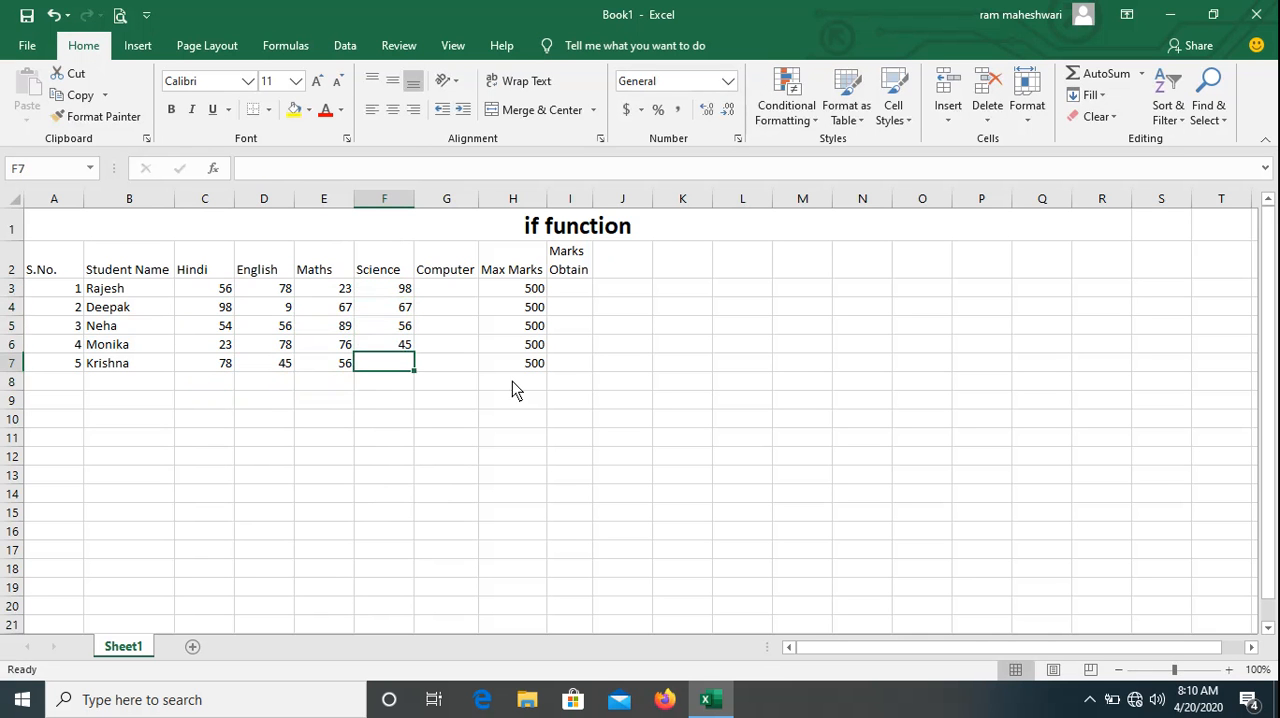
text(78)
key(Return)
Enter the Computer marks 56, 89, 34, 54 and 78 in cells G3 through G7.
key(Right)
key(Up)
key(Up)
key(Up)
key(Up)
key(Up)
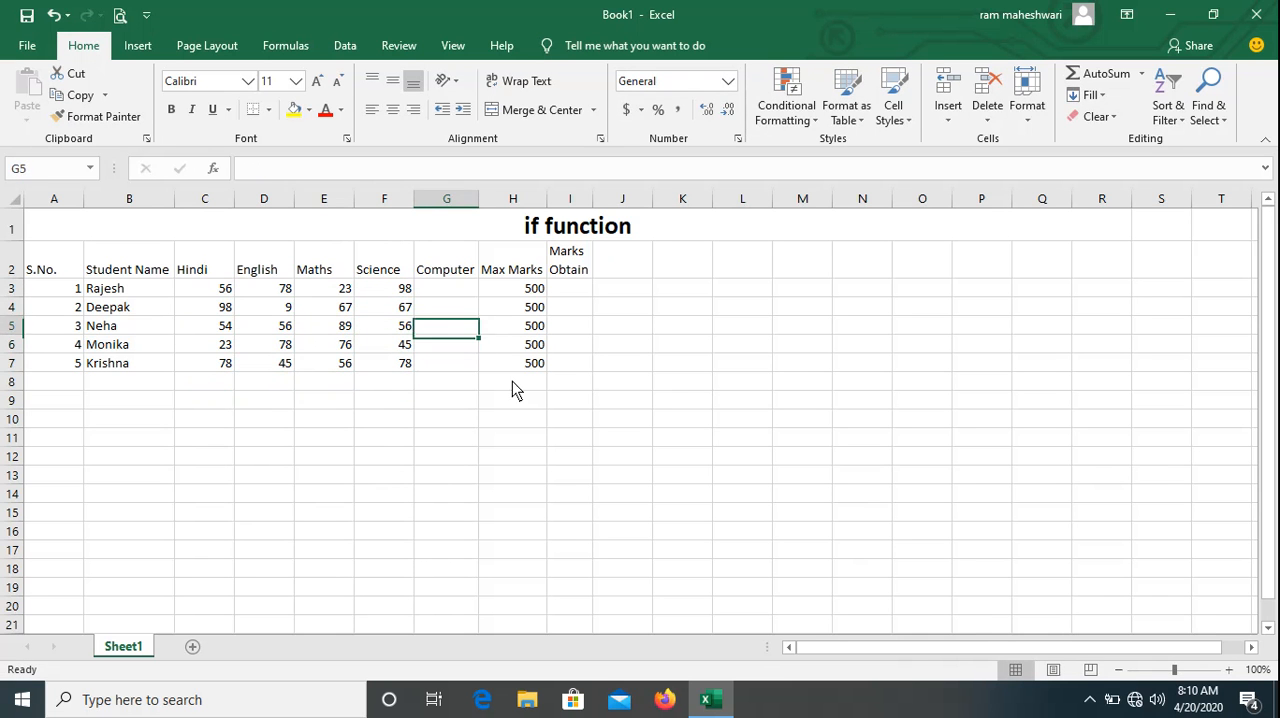
text(56)
key(Return)
text(89)
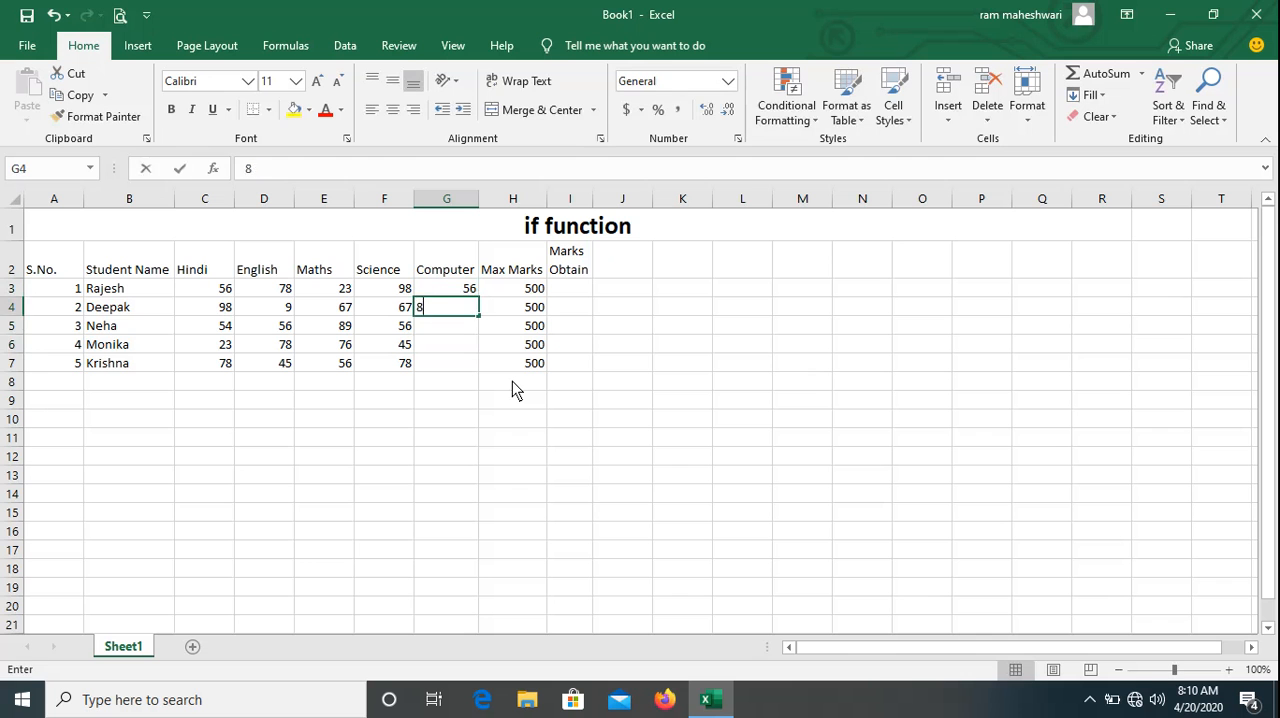
key(Return)
text(34)
key(Return)
text(54)
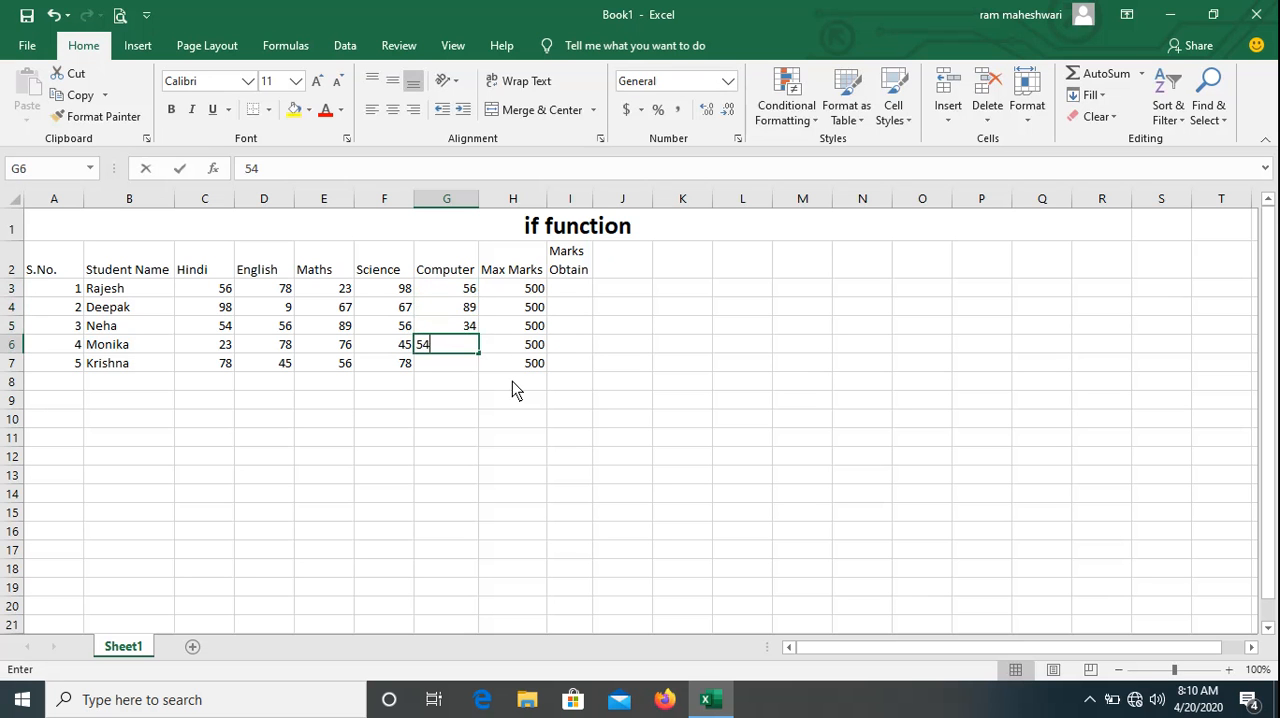
key(Return)
text(78)
key(Return)
Review the first student's five subject marks and maximum marks in cells C3 through H3.
key(Right)
key(Right)
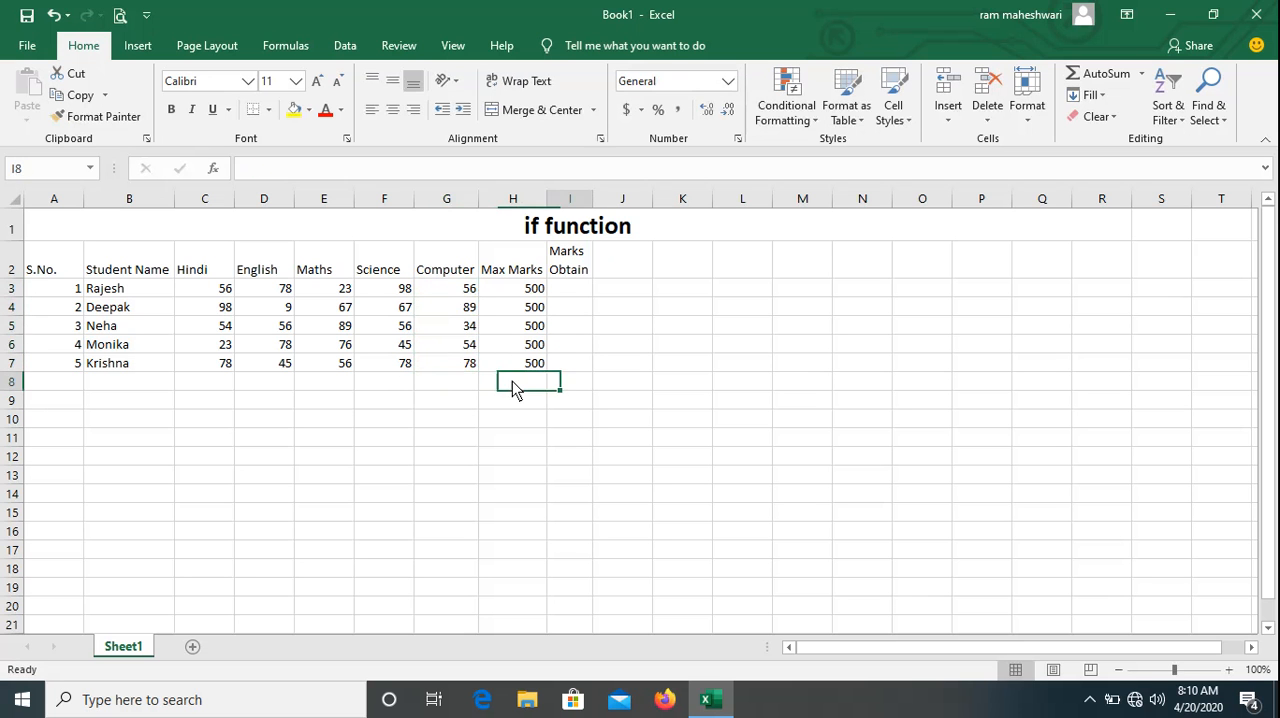
key(Up)
key(Up)
key(Up)
key(Up)
key(Up)
key(Left)
key(Left)
key(Right)
key(Right)
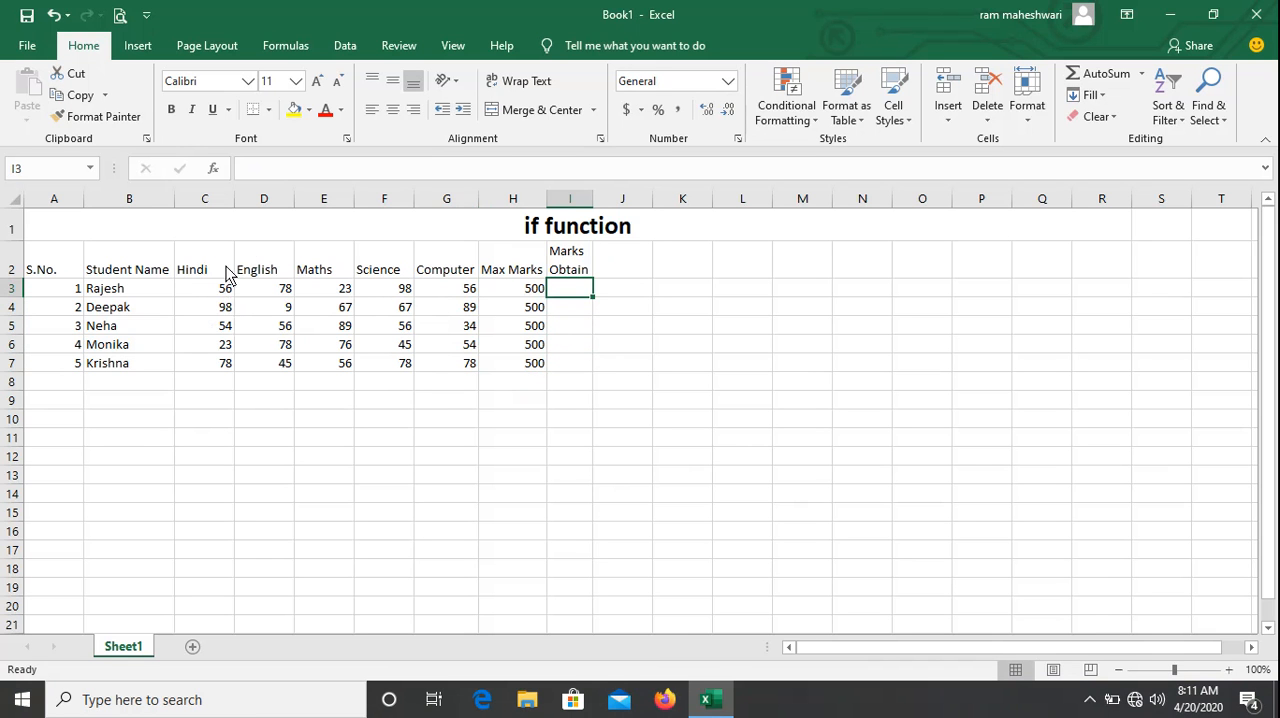
click(204, 292)
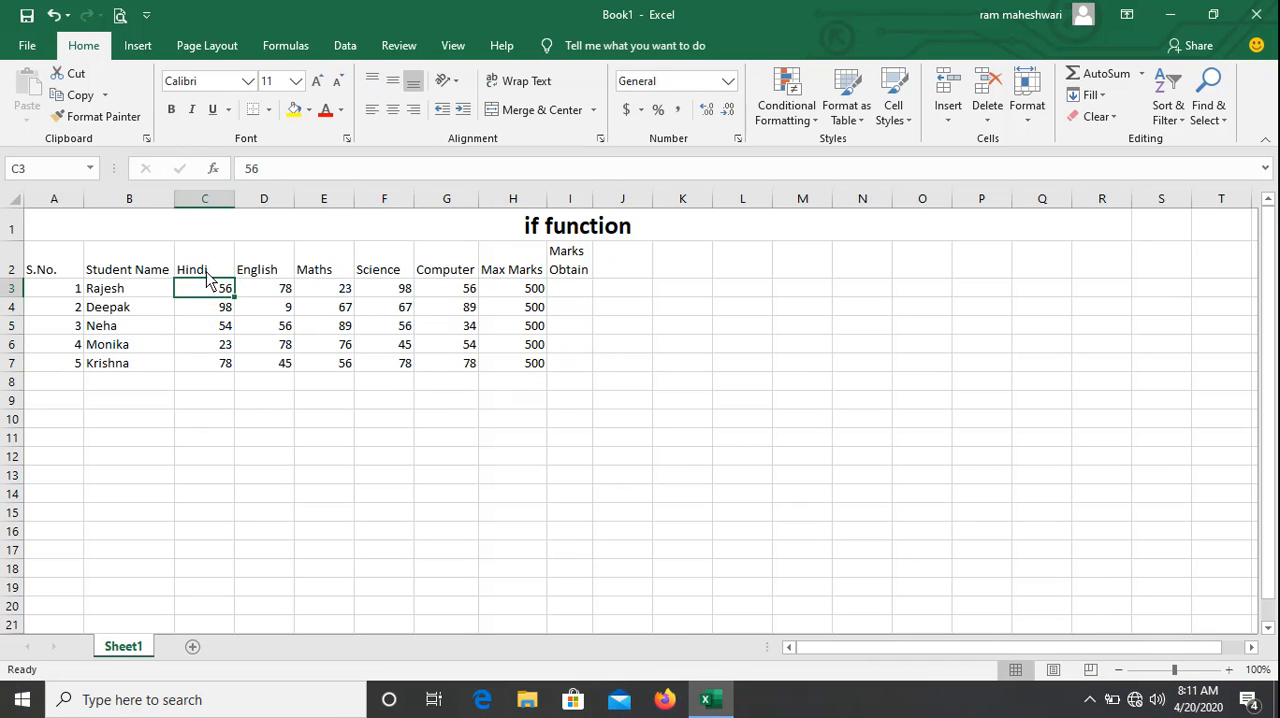
click(278, 292)
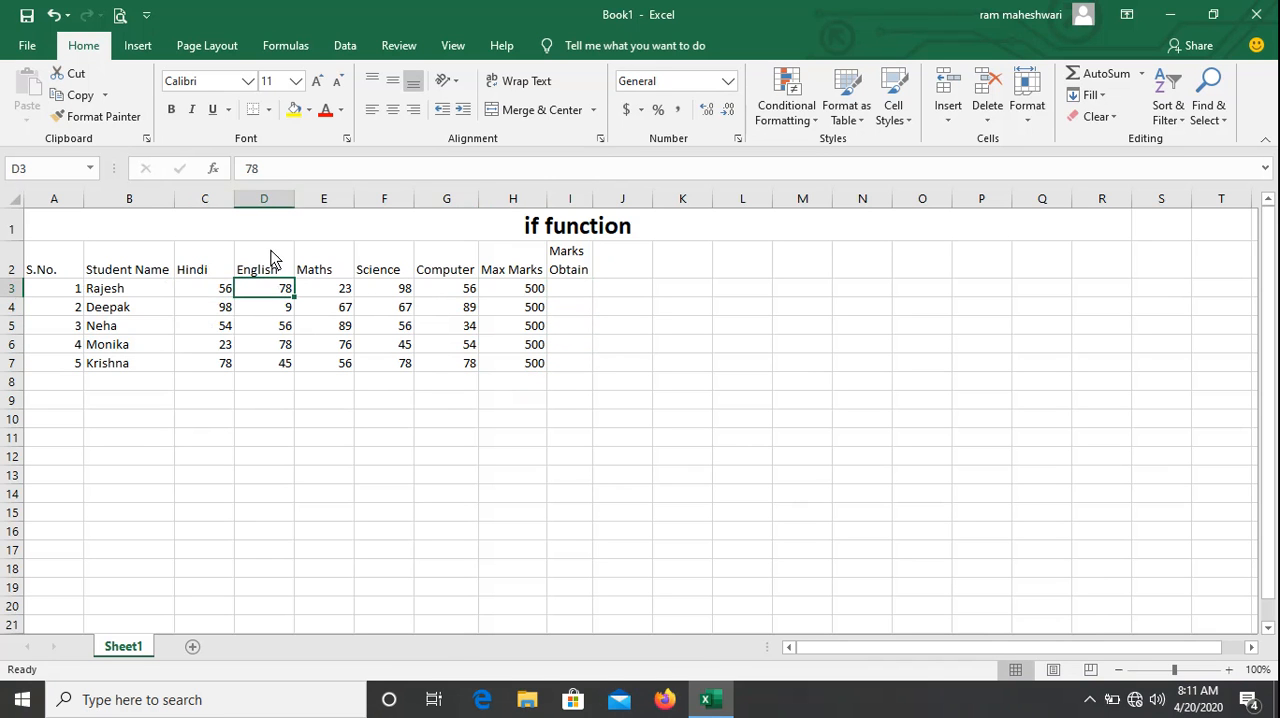
click(343, 291)
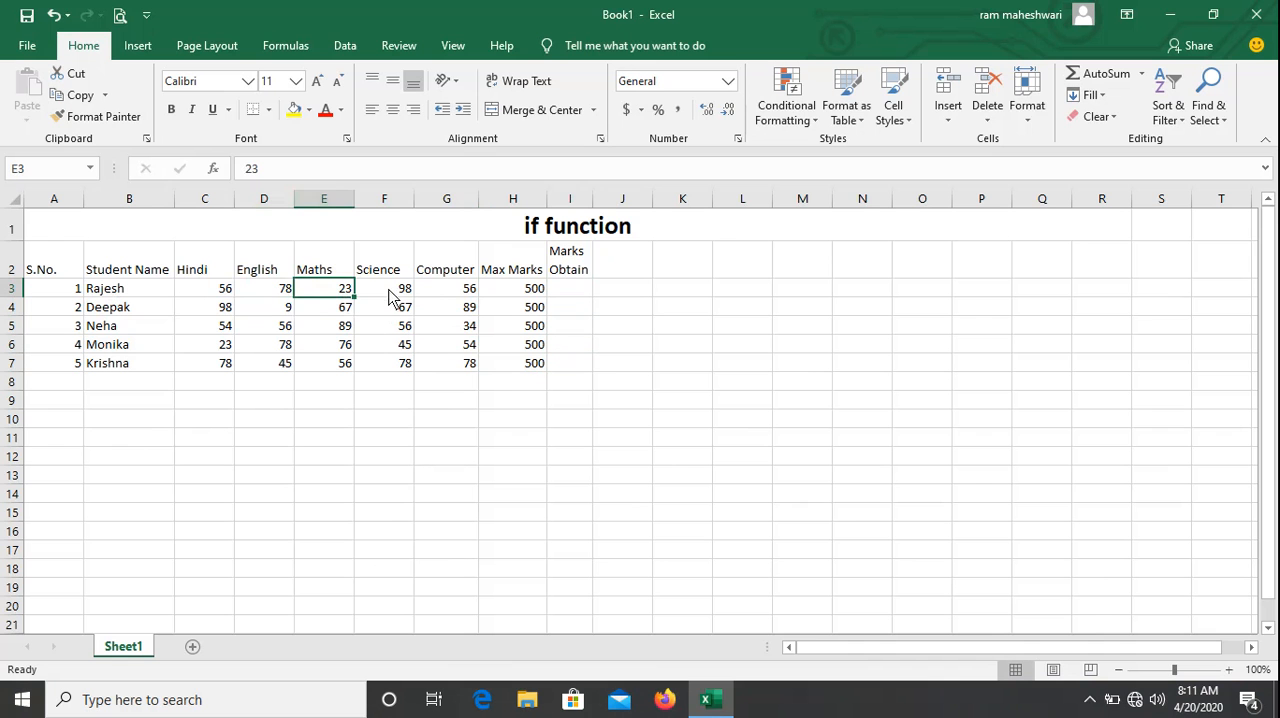
click(392, 289)
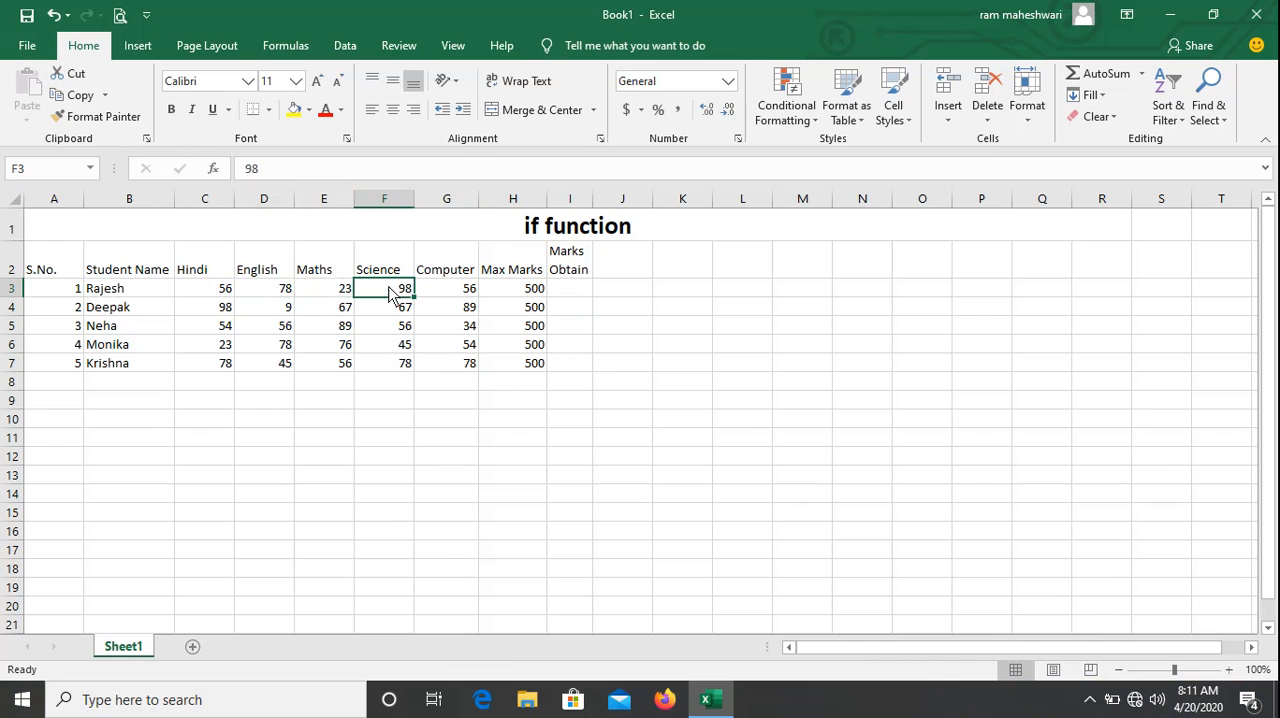
click(470, 292)
click(522, 290)
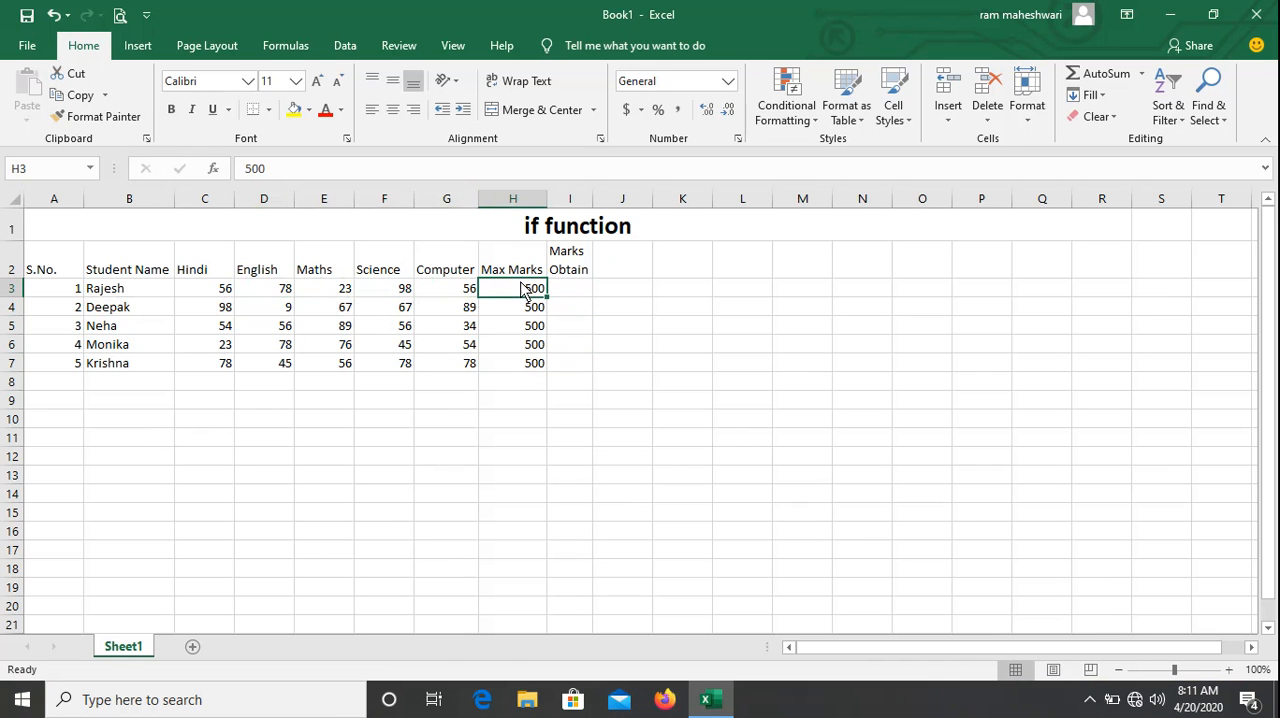
Total the first student's subject marks in cell I3 with the formula =SUM(C3:G3).
click(573, 289)
text(=)
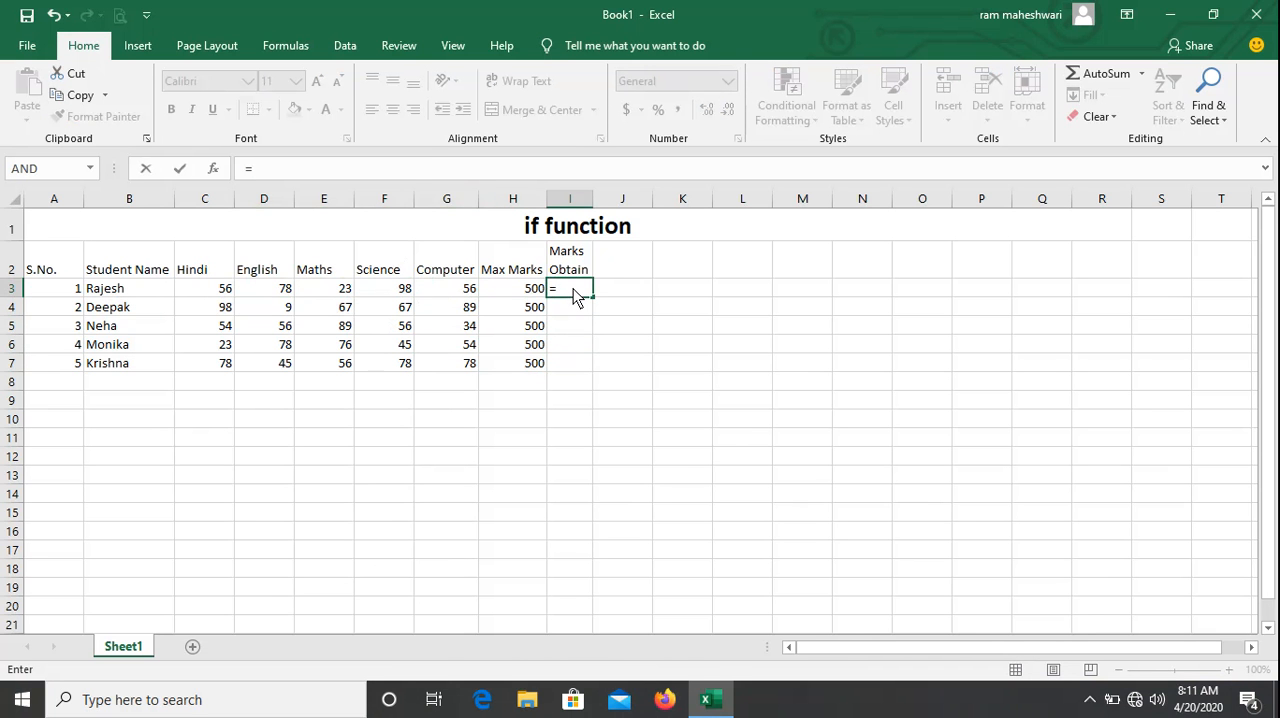
text(sum)
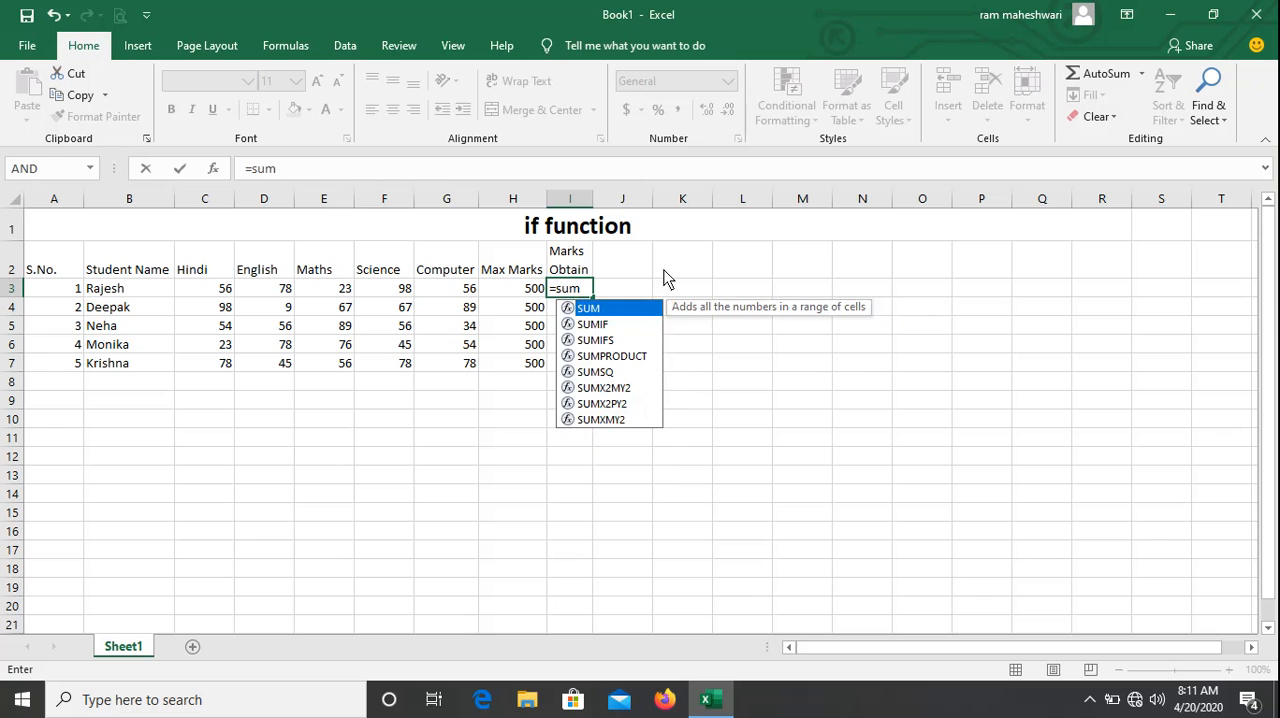
text(()
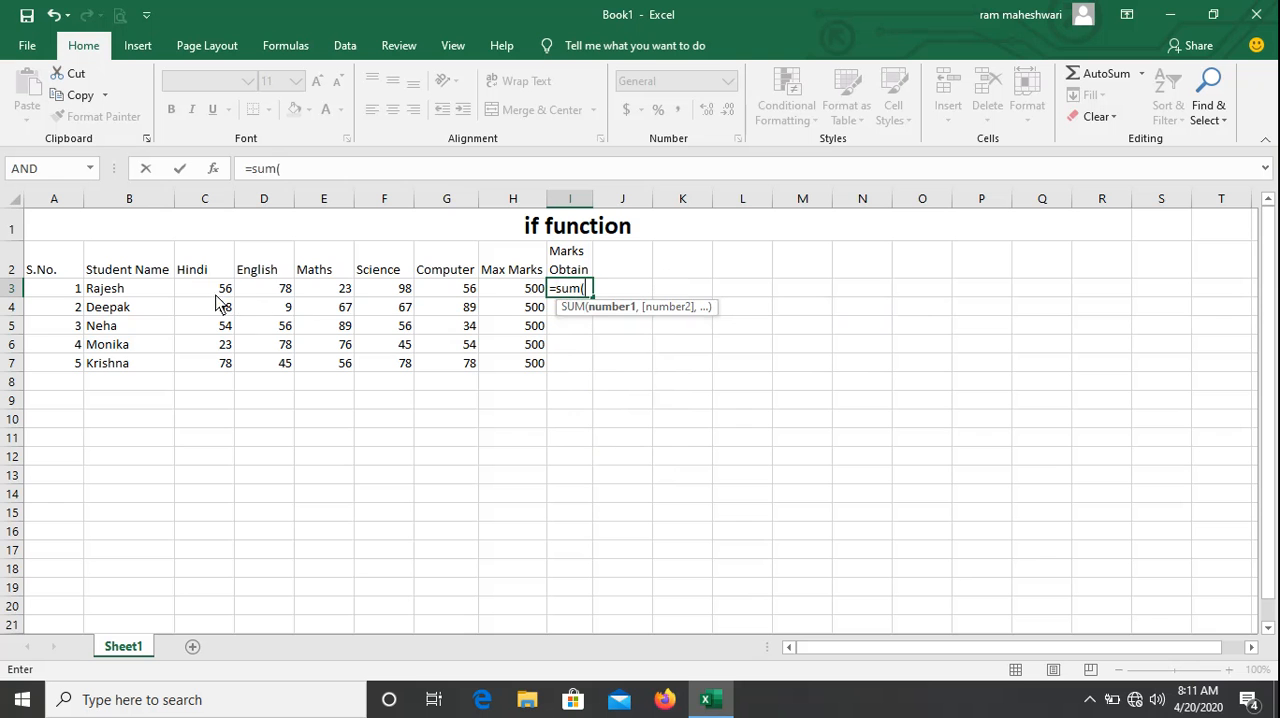
drag(212, 295, 470, 295)
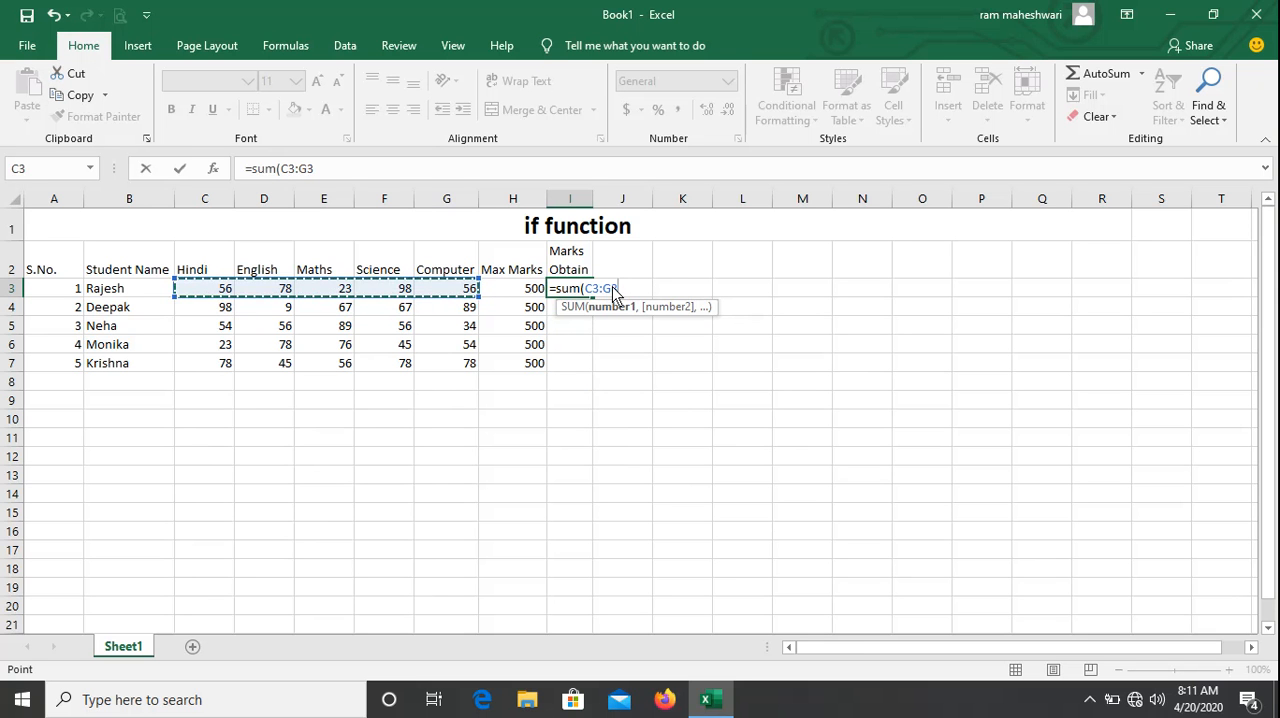
text())
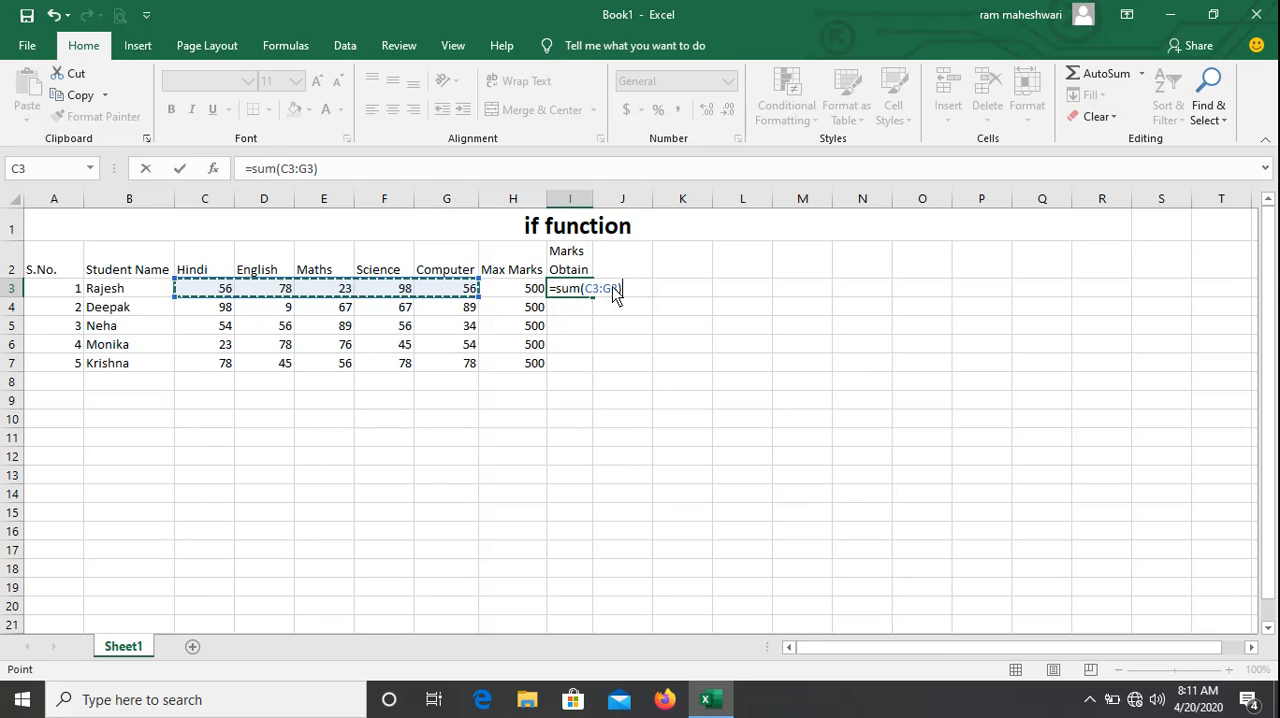
key(Return)
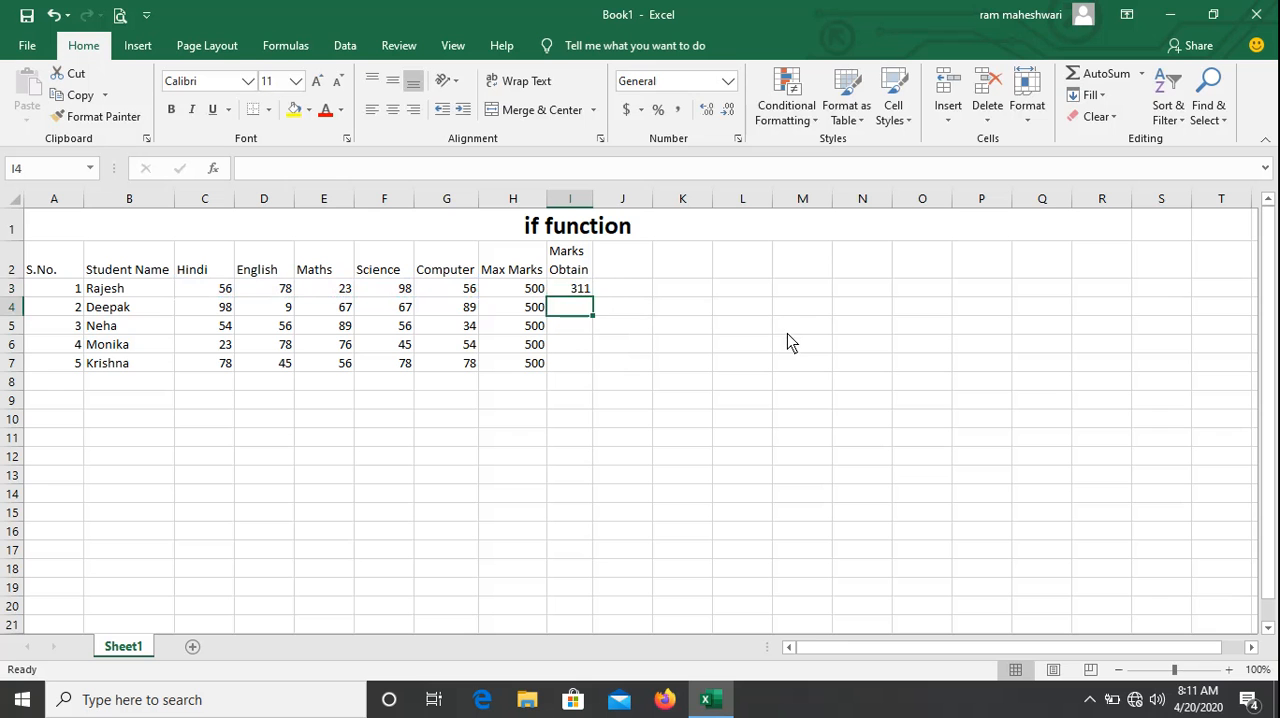
Copy the Marks Obtain formula from cell I3 down to cells I4 through I7.
key(Up)
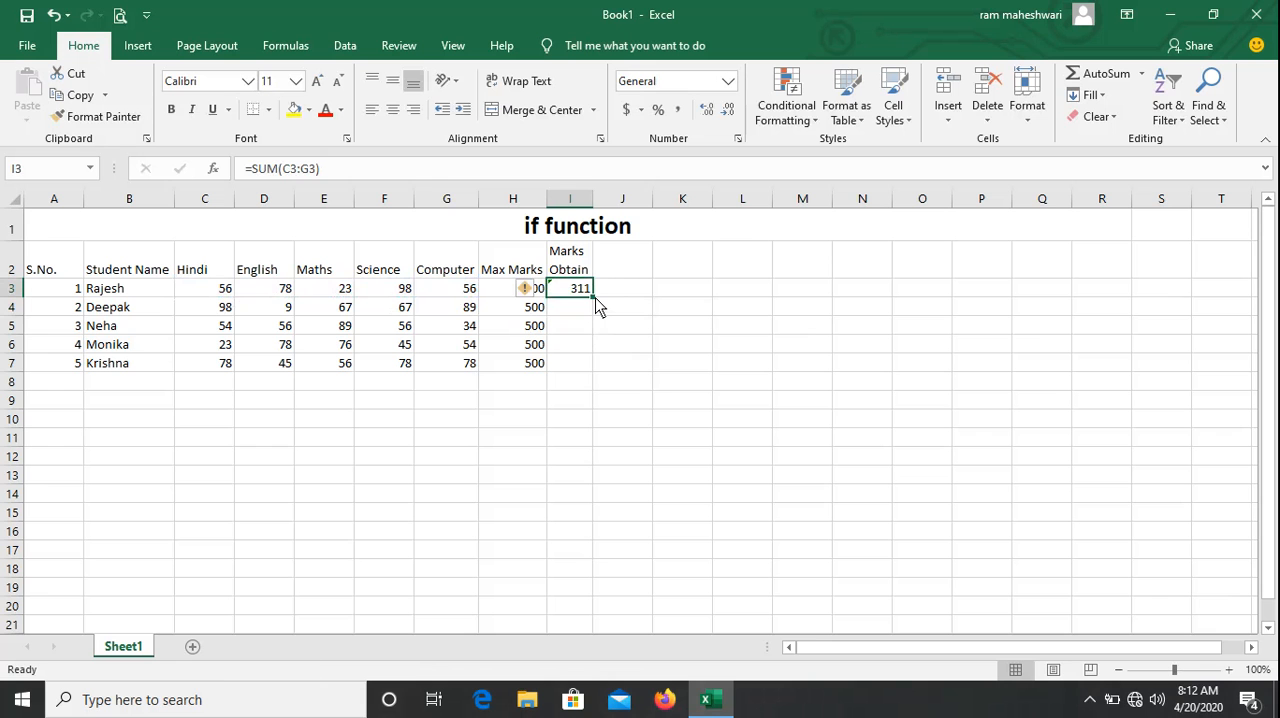
drag(595, 298, 596, 380)
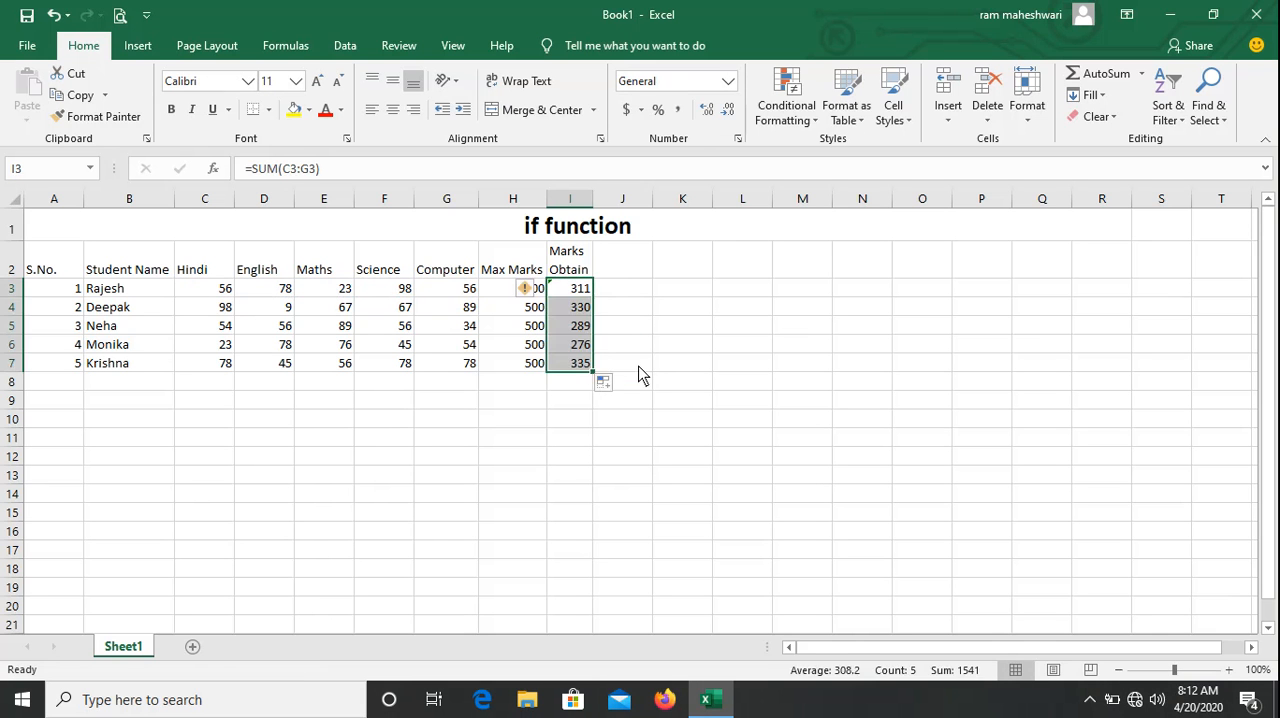
click(639, 367)
Ignore the formula error flagged on the Marks Obtain totals in cells I3 and I4.
click(570, 292)
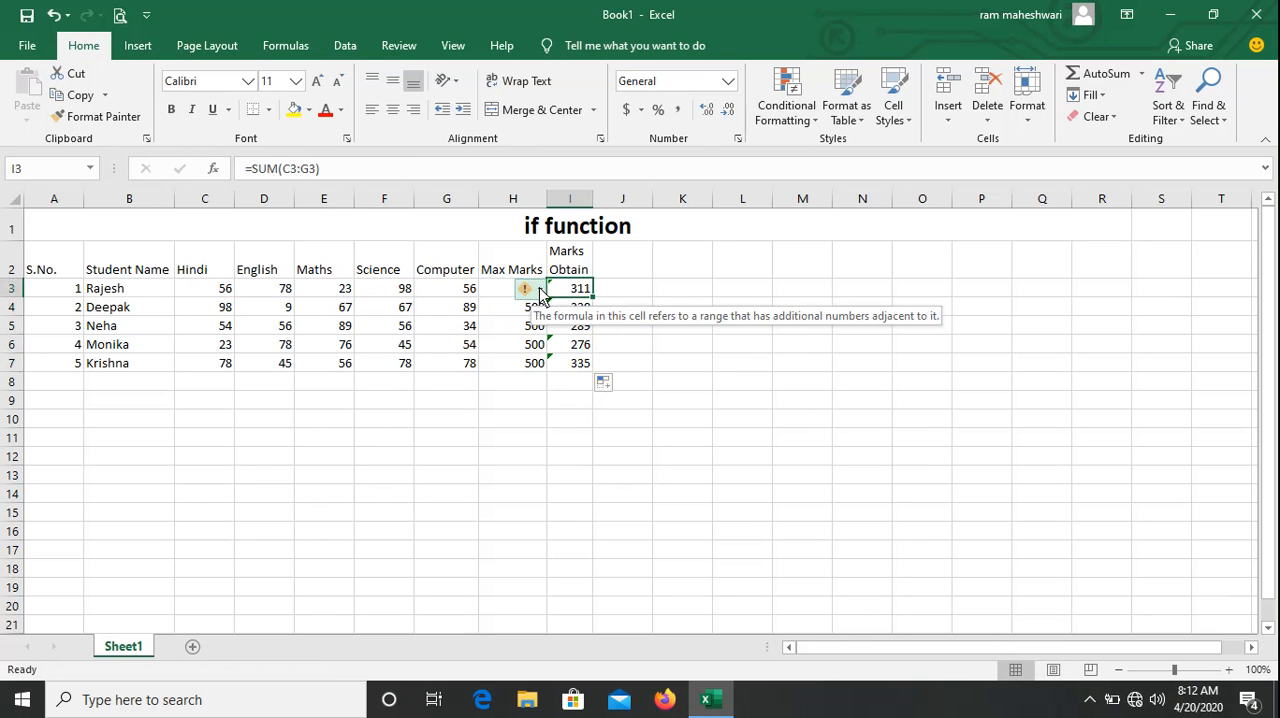
click(540, 292)
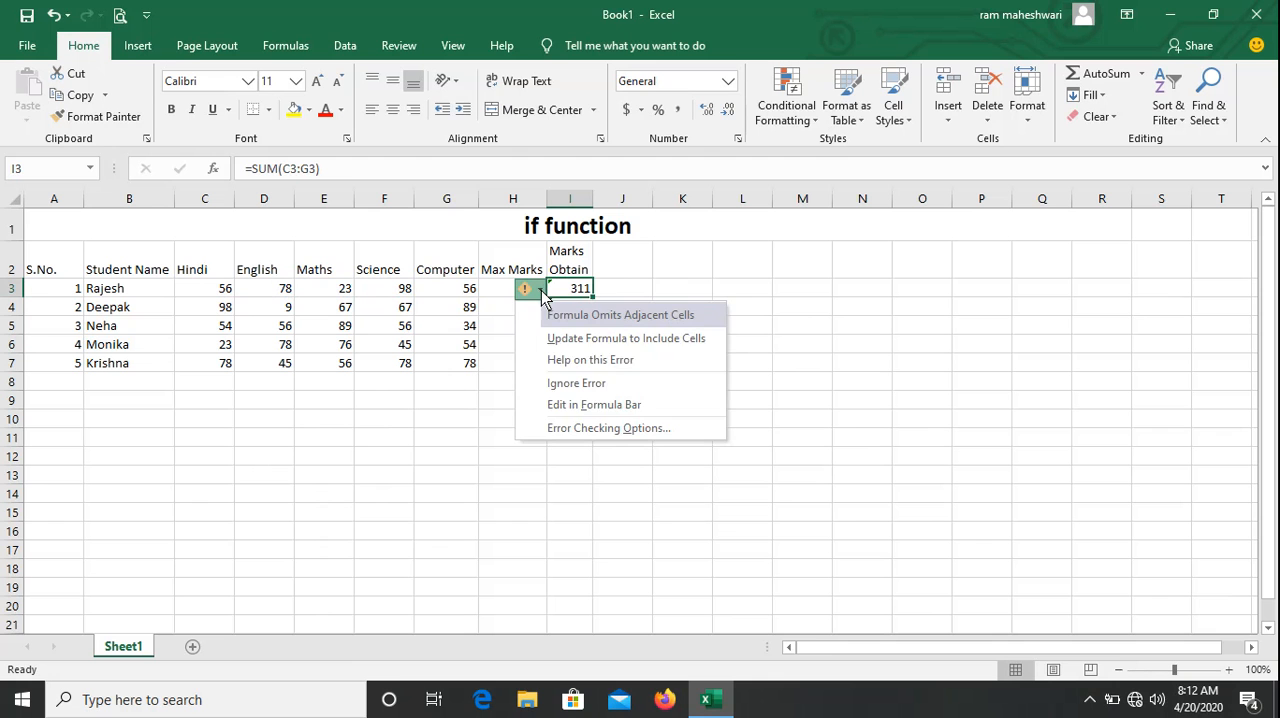
click(567, 383)
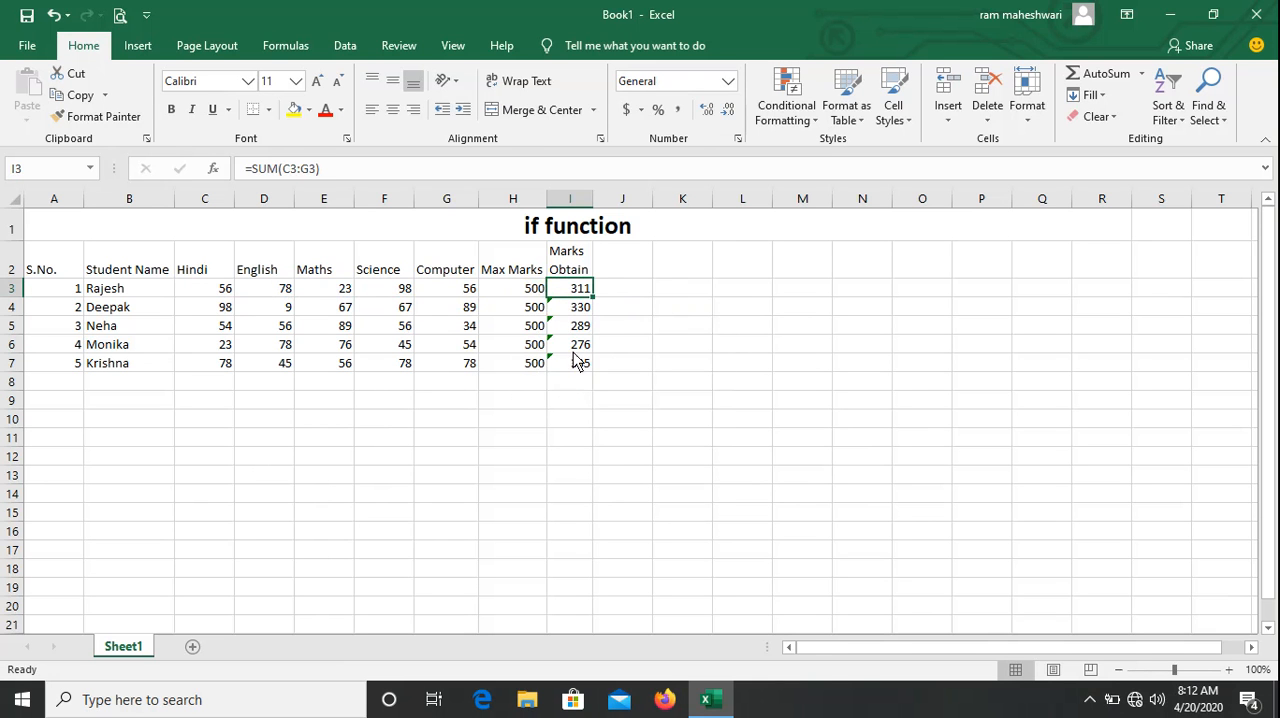
click(572, 313)
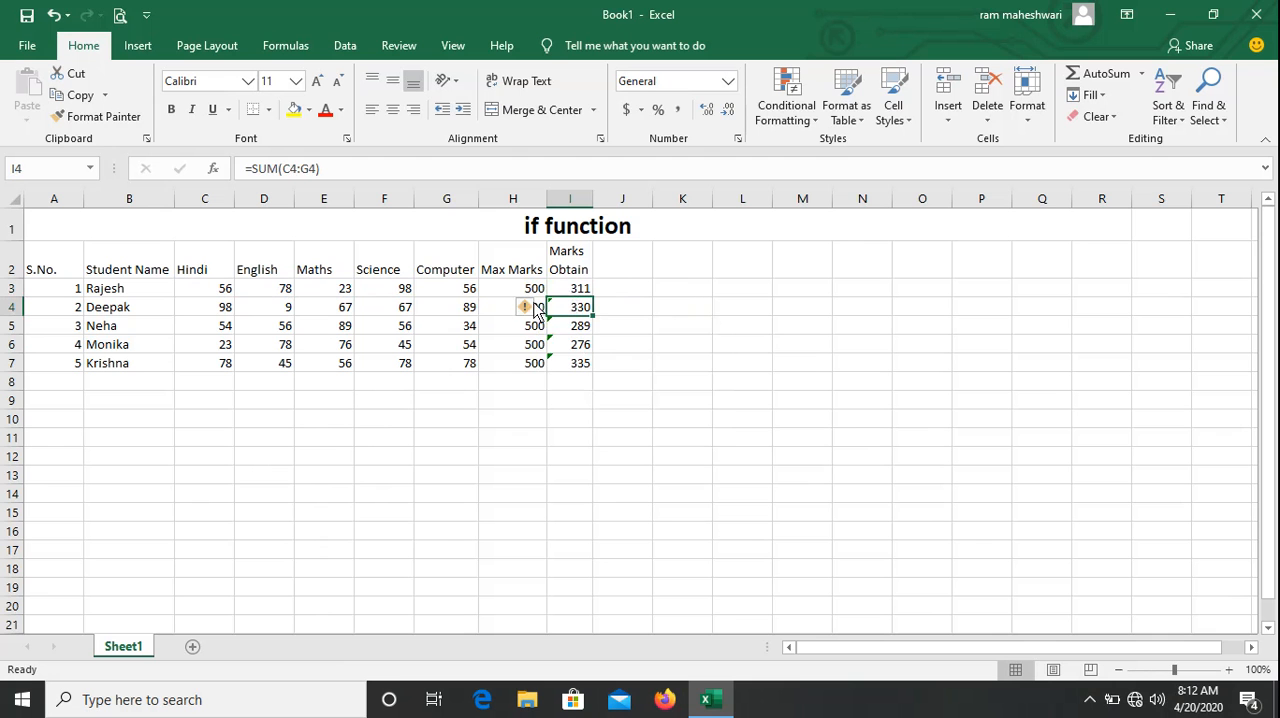
click(536, 308)
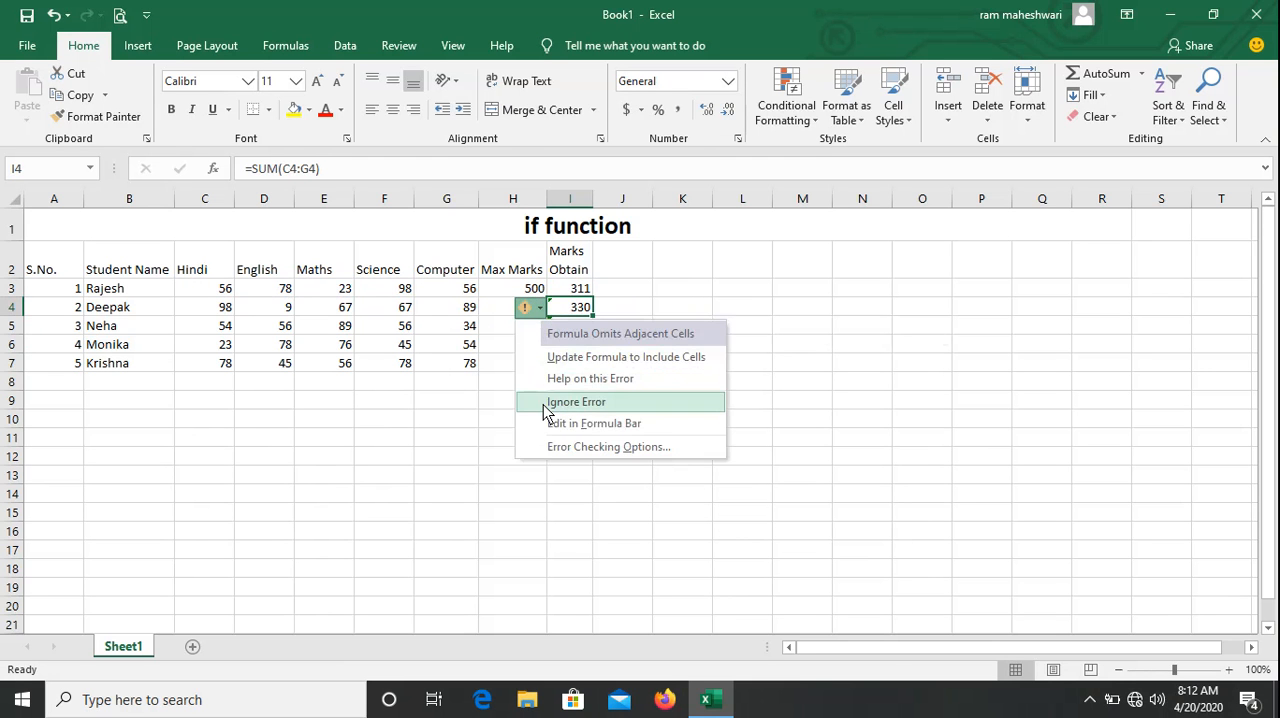
click(543, 404)
Ignore the formula error flagged on the remaining Marks Obtain totals in cells I5, I6 and I7.
click(566, 330)
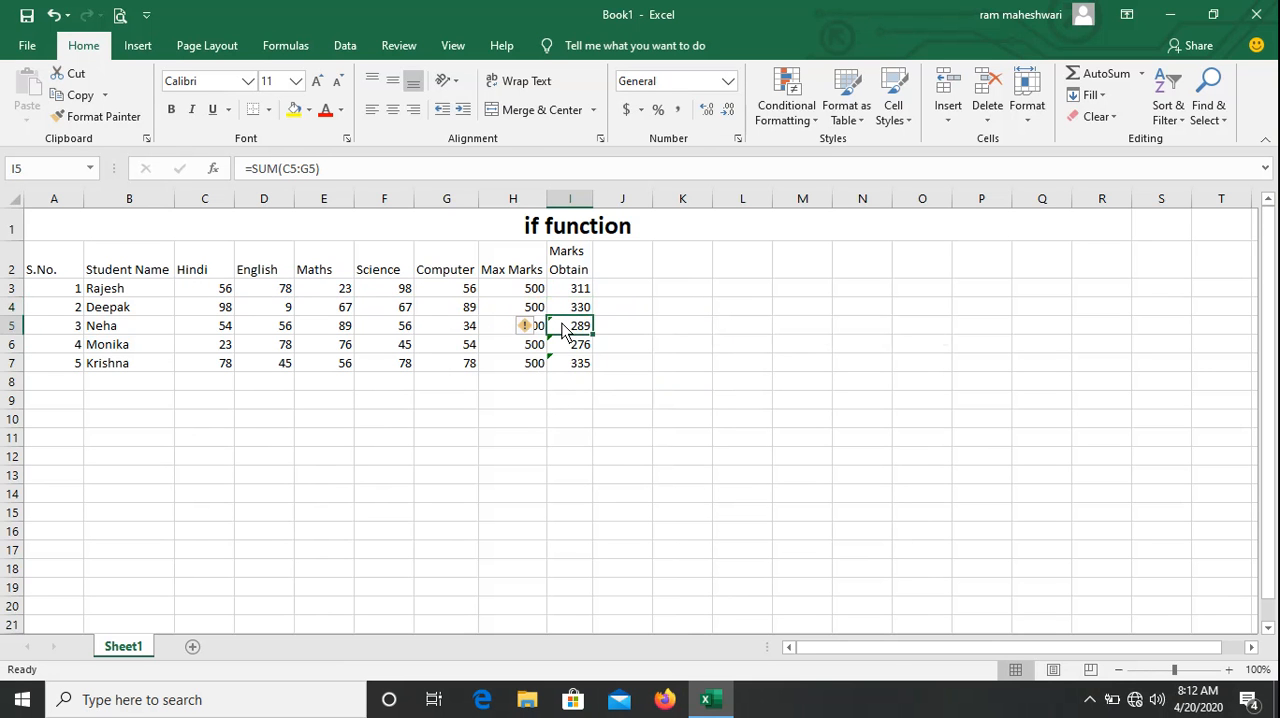
click(532, 326)
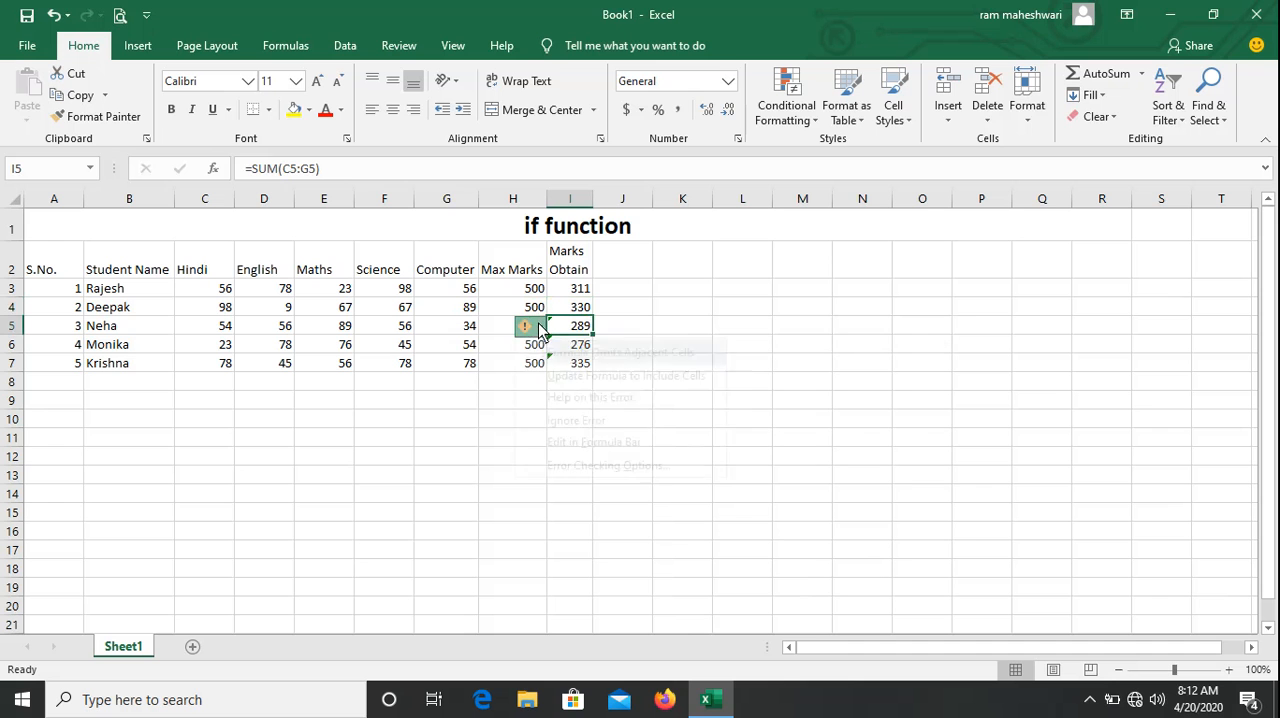
click(559, 423)
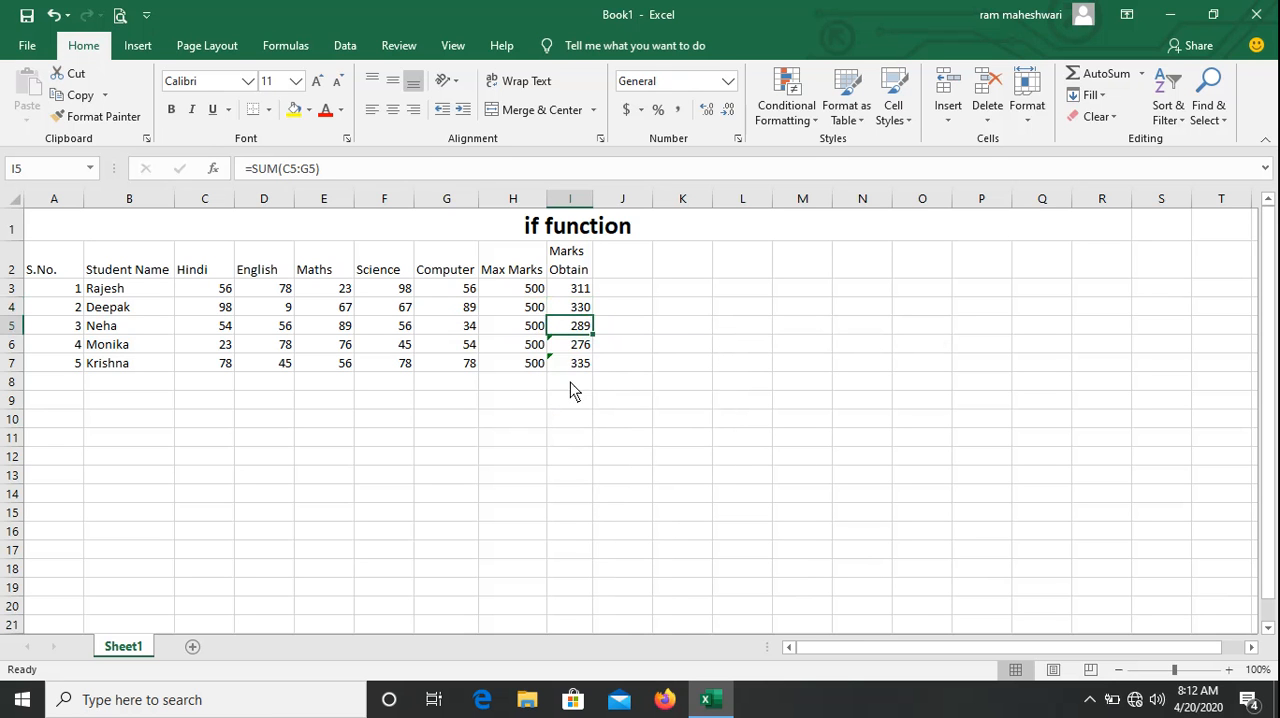
click(570, 347)
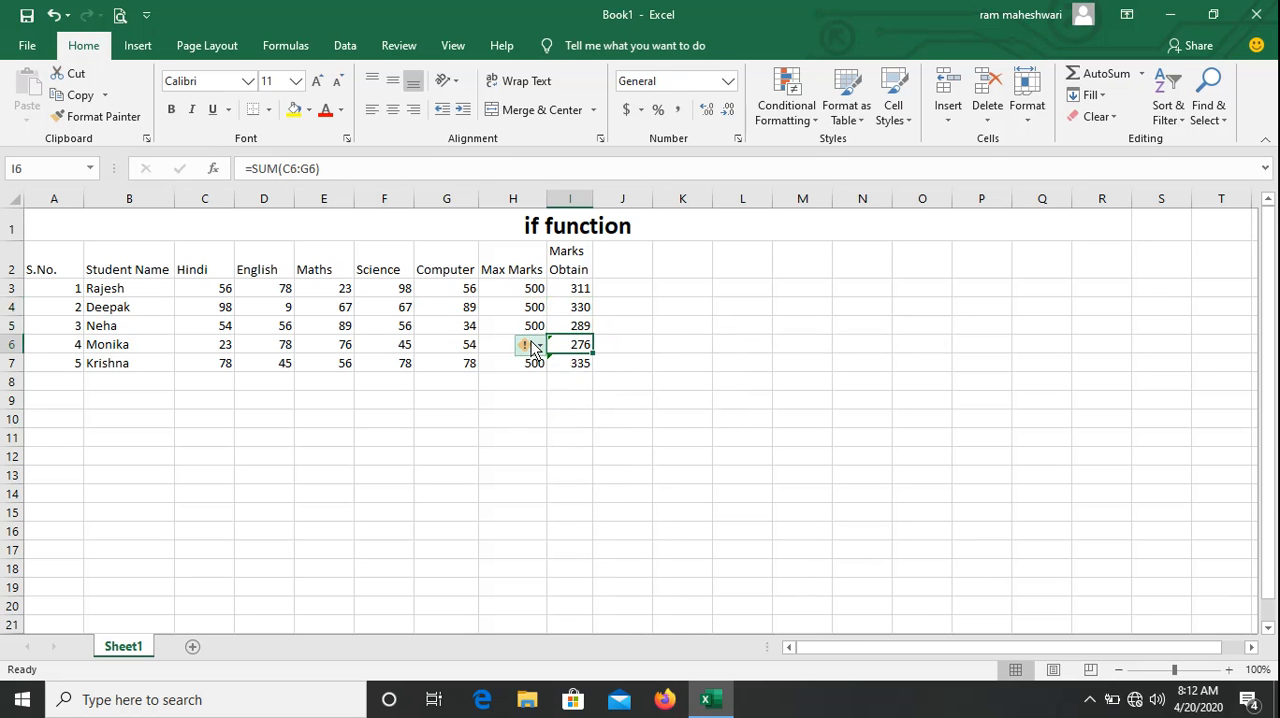
click(533, 347)
click(550, 440)
click(580, 372)
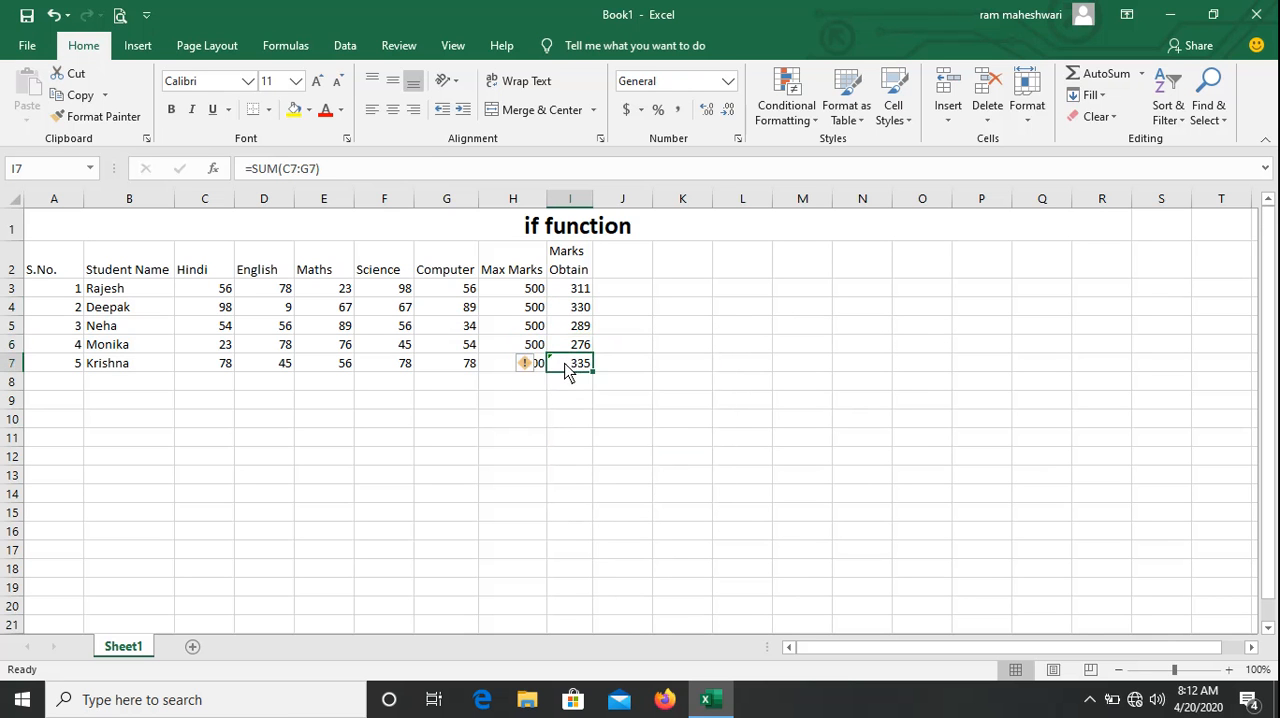
click(531, 363)
click(545, 458)
Review the first student's Max Marks and Marks Obtain values in cells H3 and I3.
click(577, 306)
key(Up)
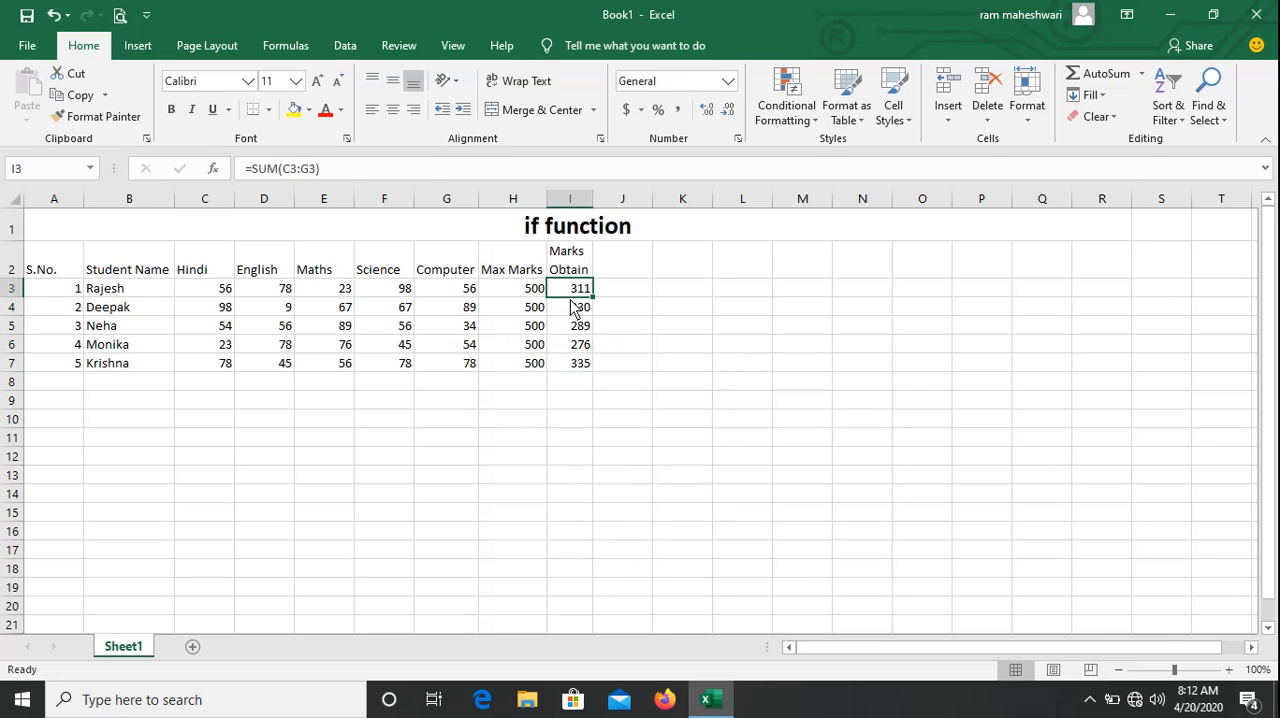
key(Left)
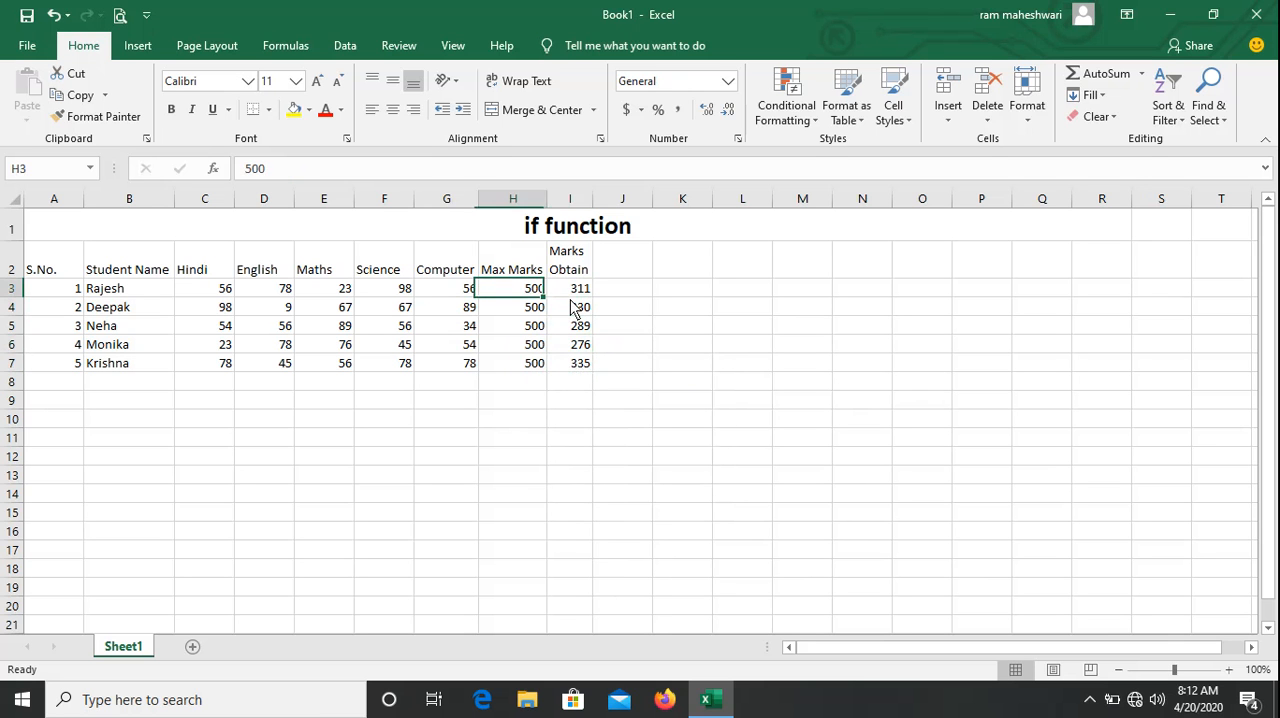
key(Right)
key(Right)
key(Up)
key(Left)
key(Down)
key(Right)
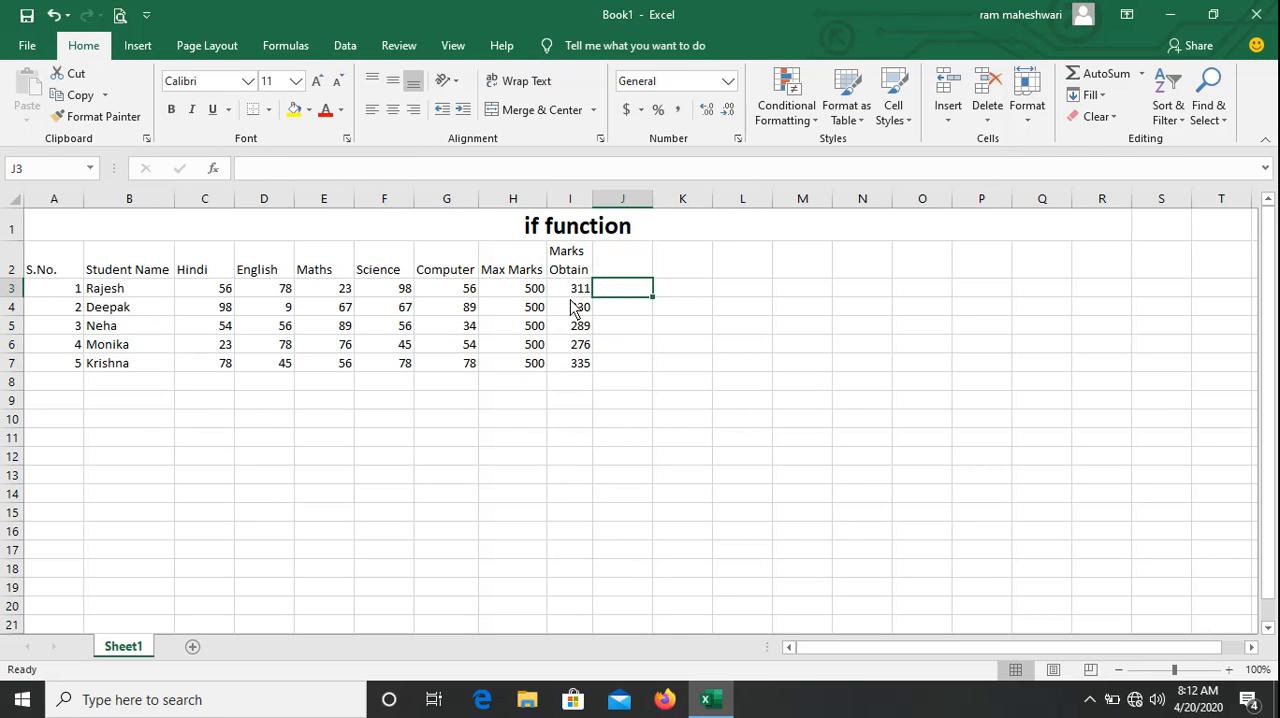
Enter the heading Percentage in cell J2 and widen column J to fit it.
key(Up)
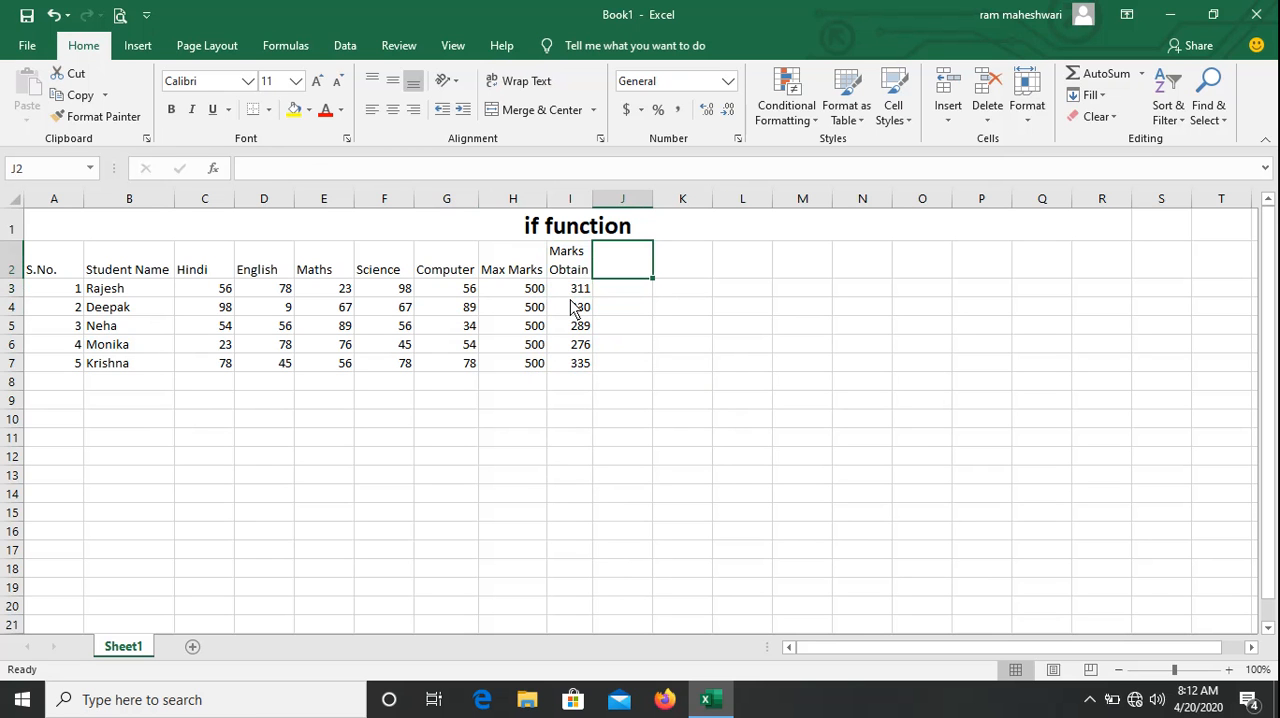
text(Perce)
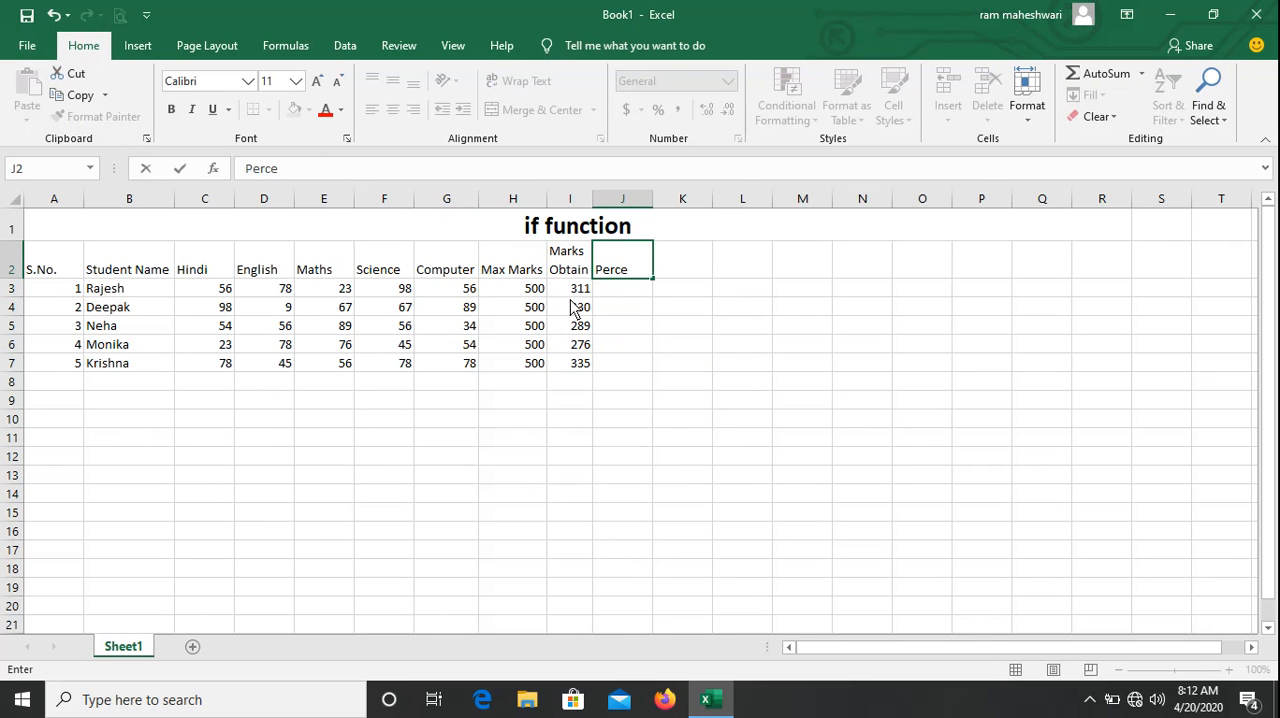
text(ntage)
key(Return)
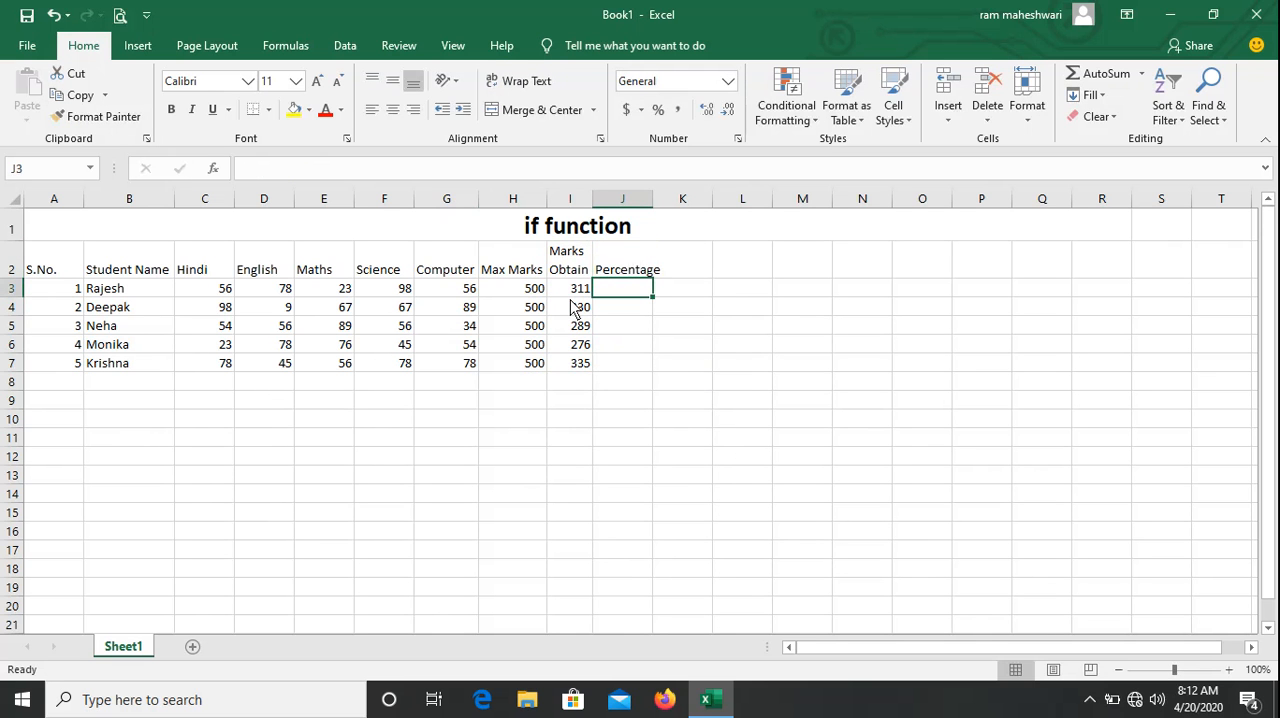
drag(653, 199, 665, 199)
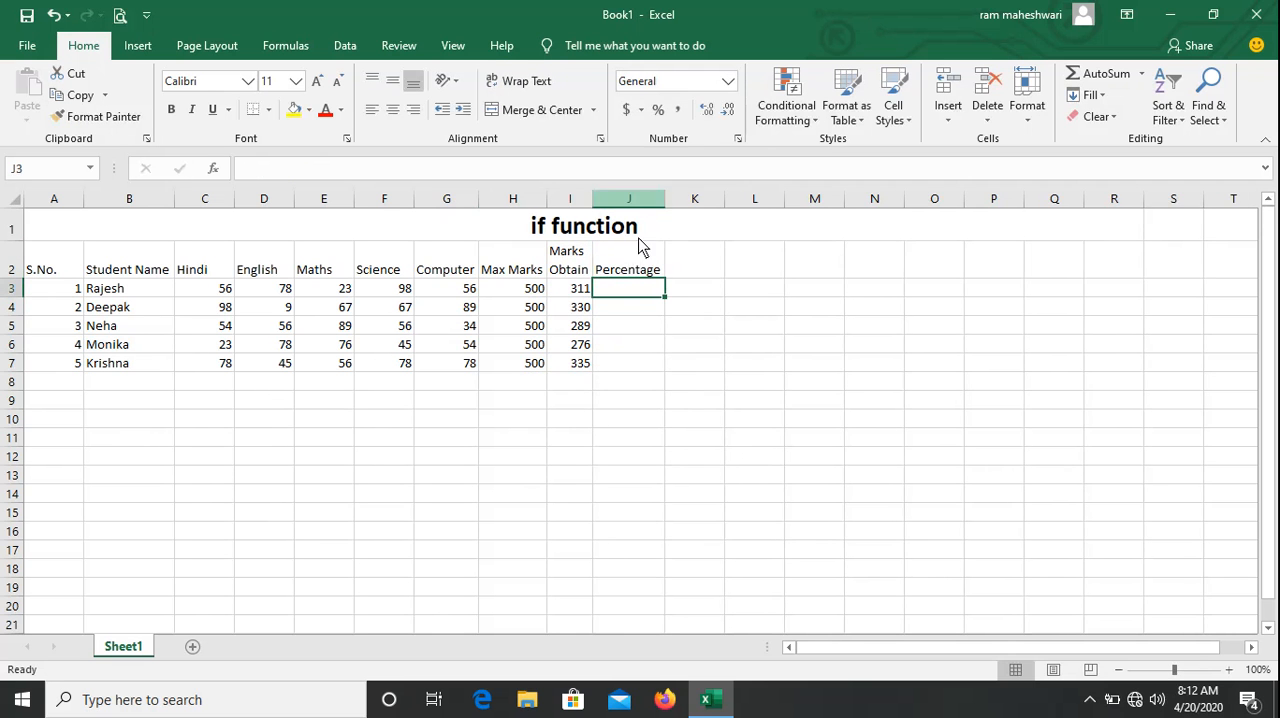
click(622, 316)
key(Up)
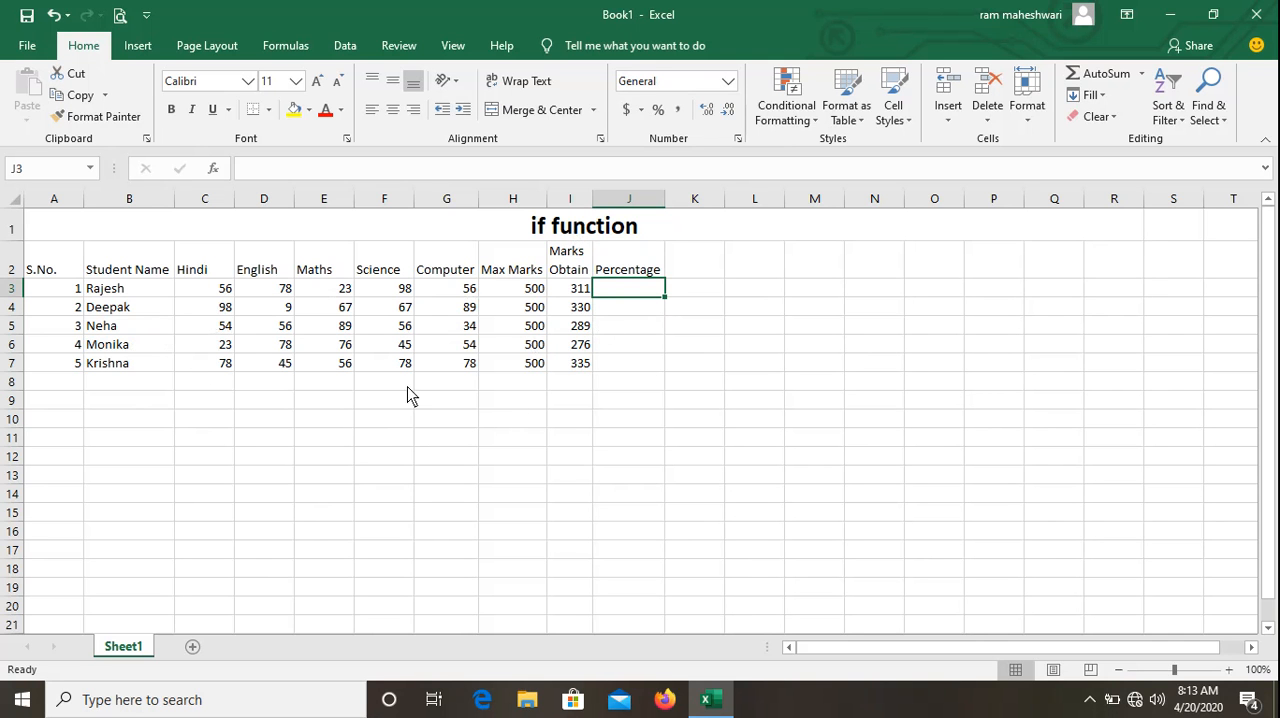
Set the font size of the range A2:Q18 to 16.
drag(30, 268, 1054, 570)
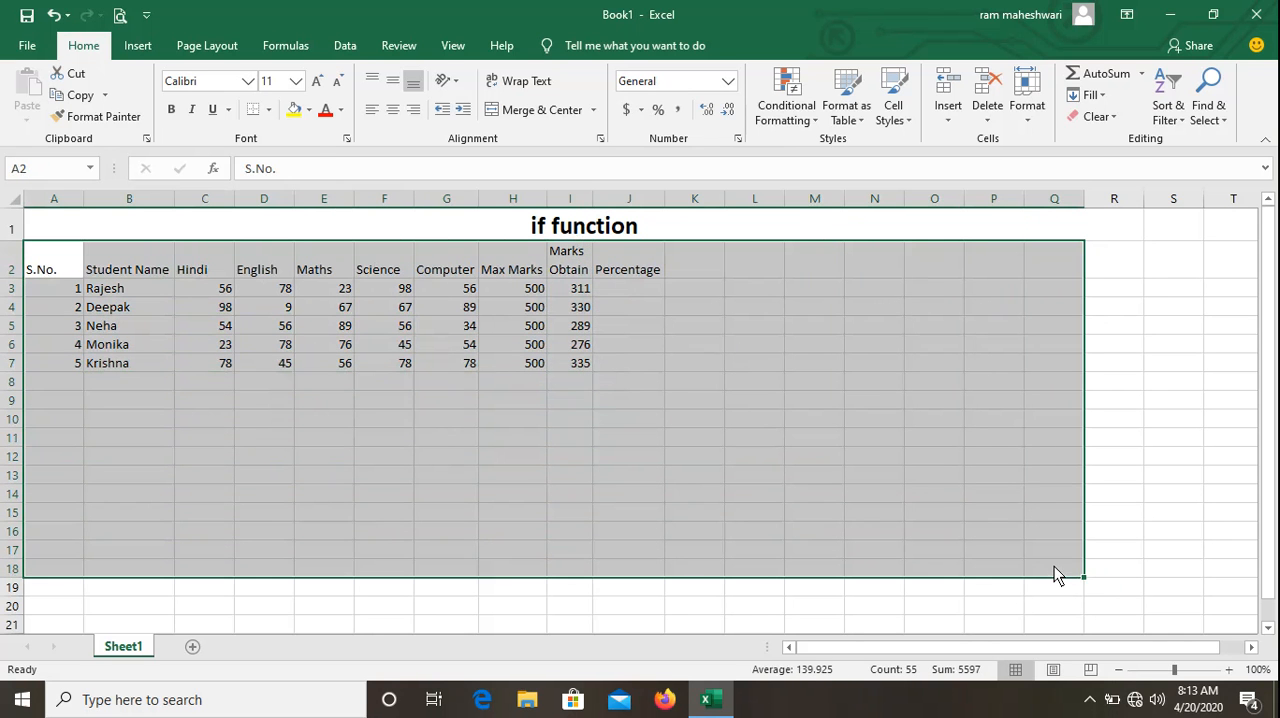
click(296, 81)
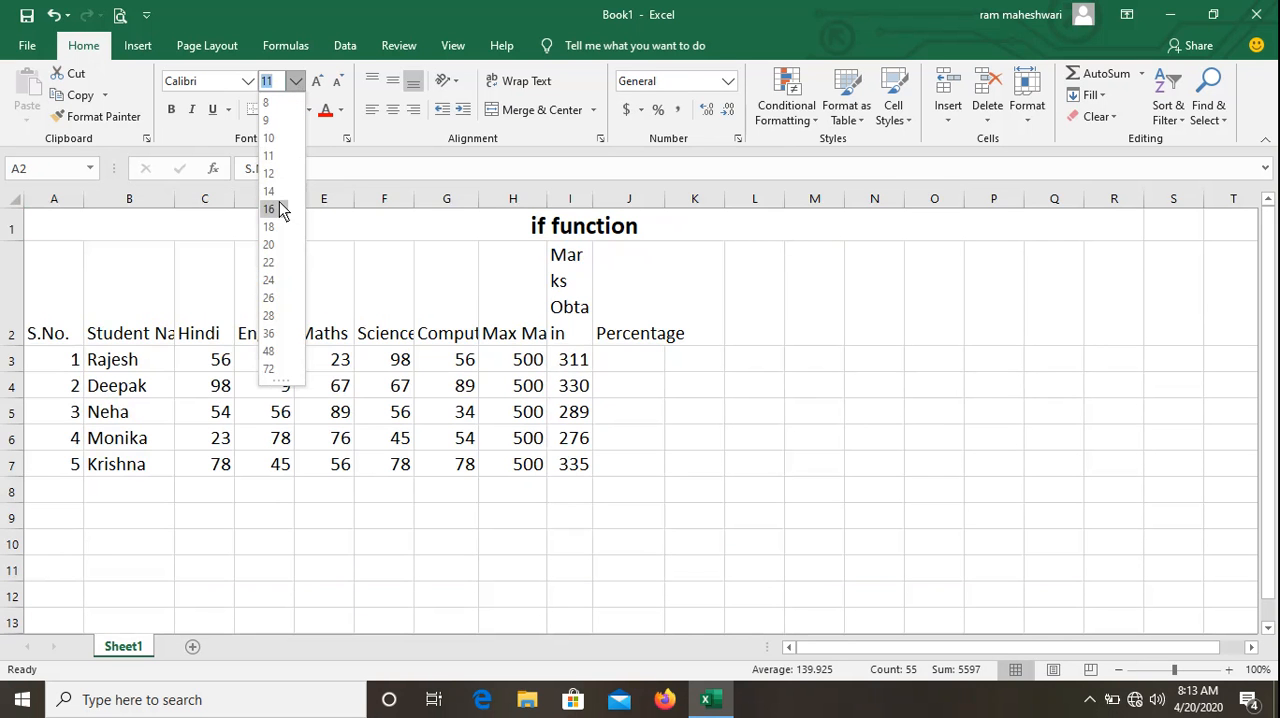
click(268, 209)
AutoFit the width of column B, and AutoFit the columns of the header range A2:L2 to their text.
click(130, 306)
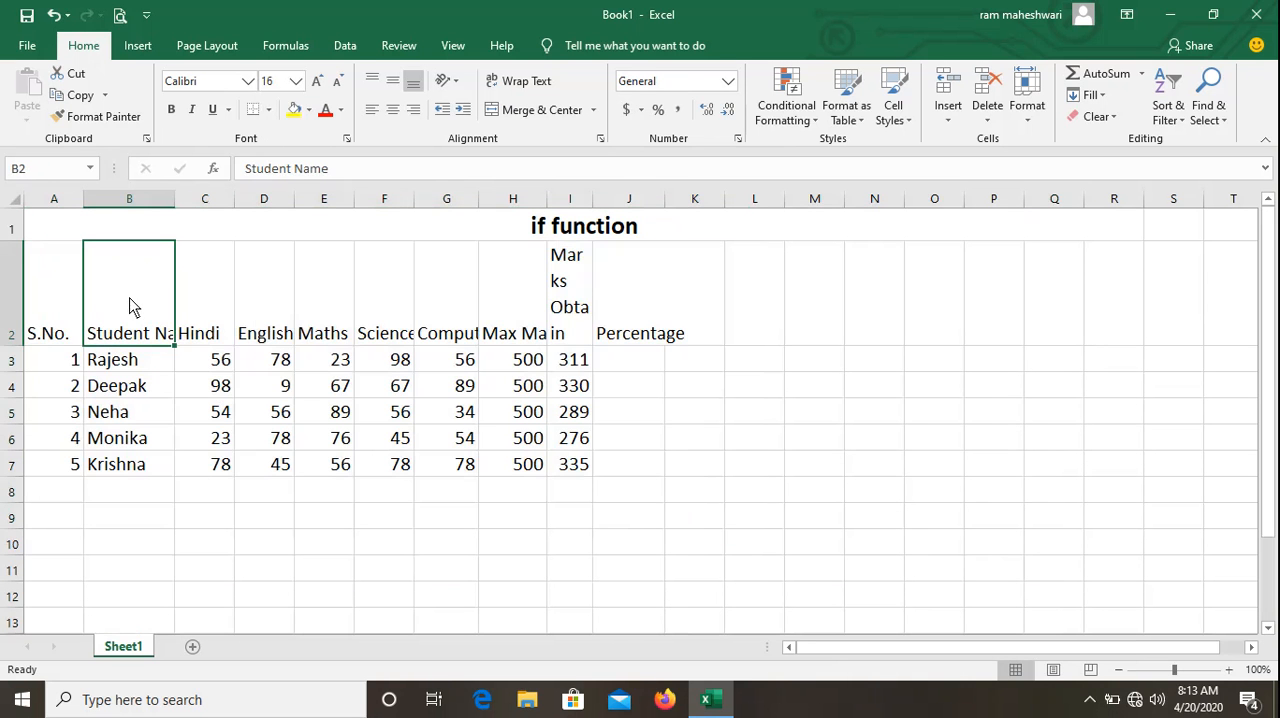
double_click(175, 199)
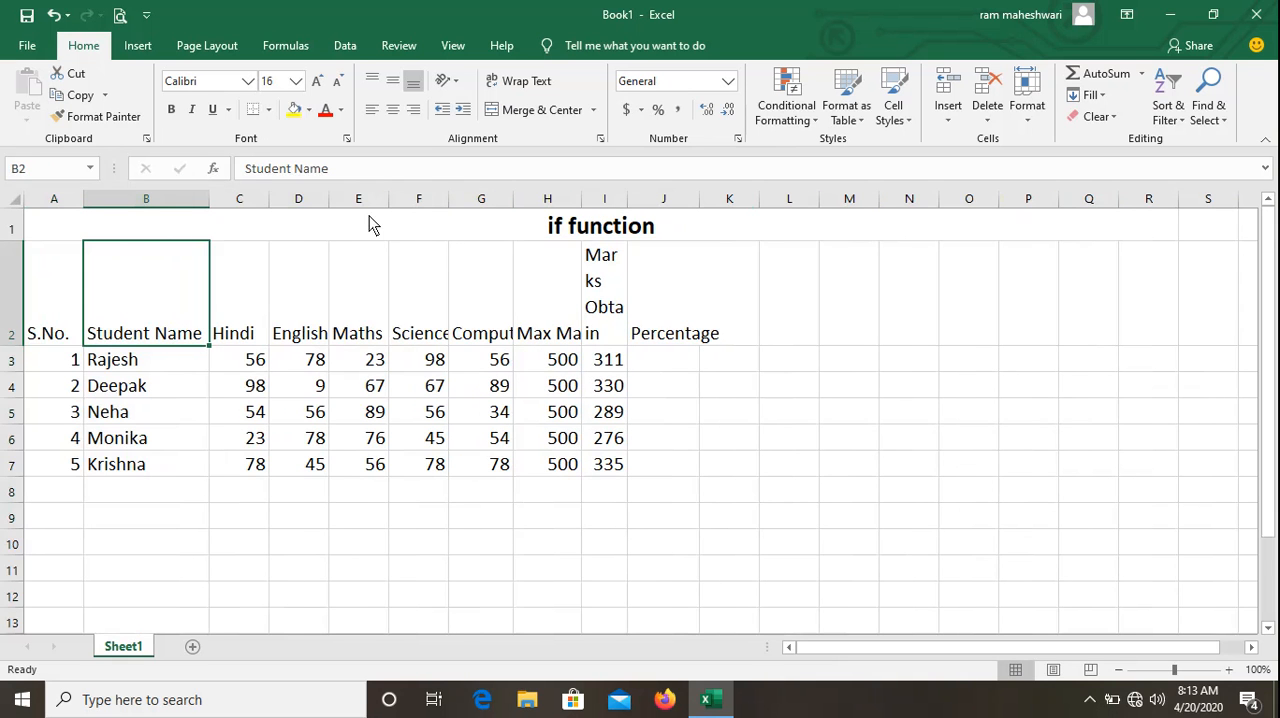
drag(60, 277, 650, 290)
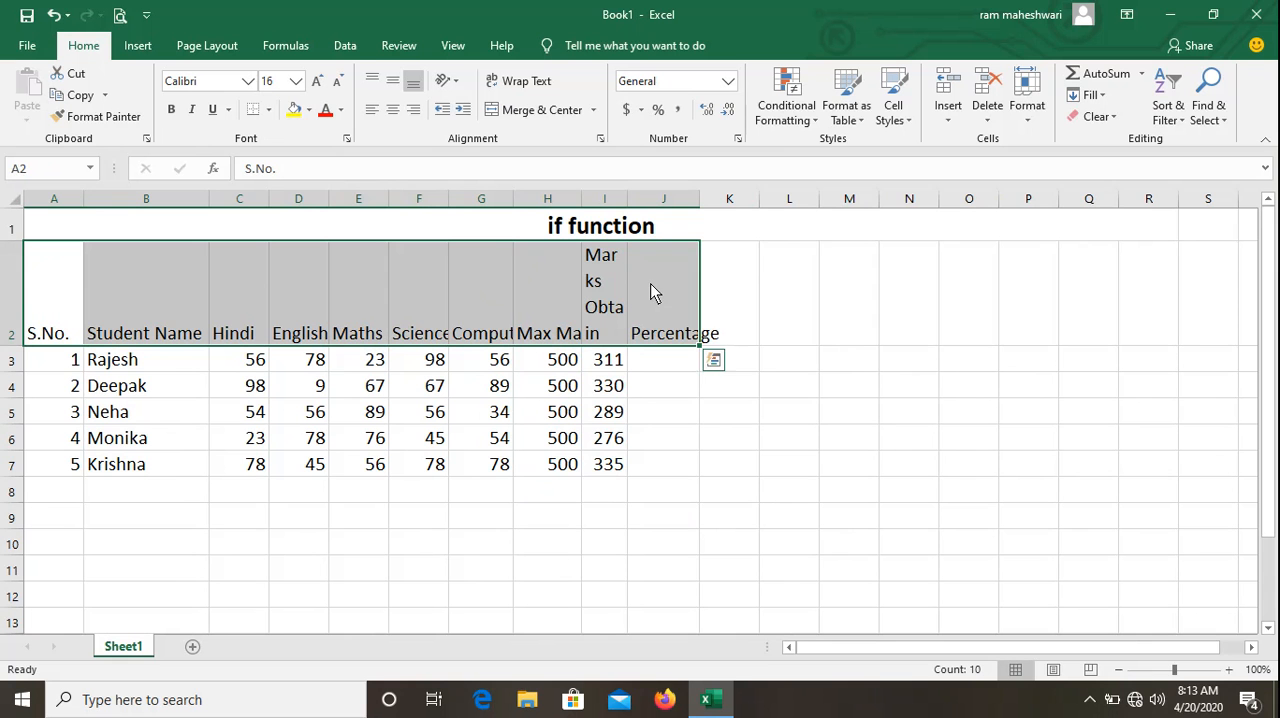
shift+click(822, 241)
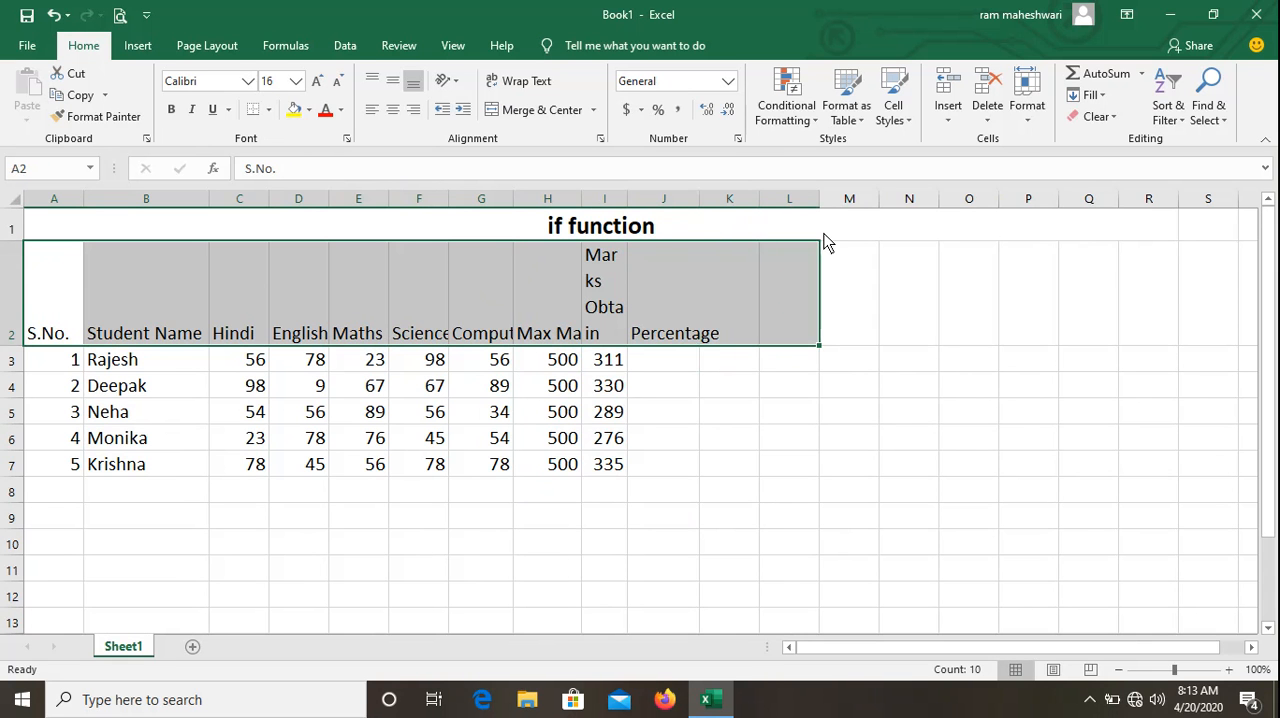
click(1037, 126)
click(1063, 233)
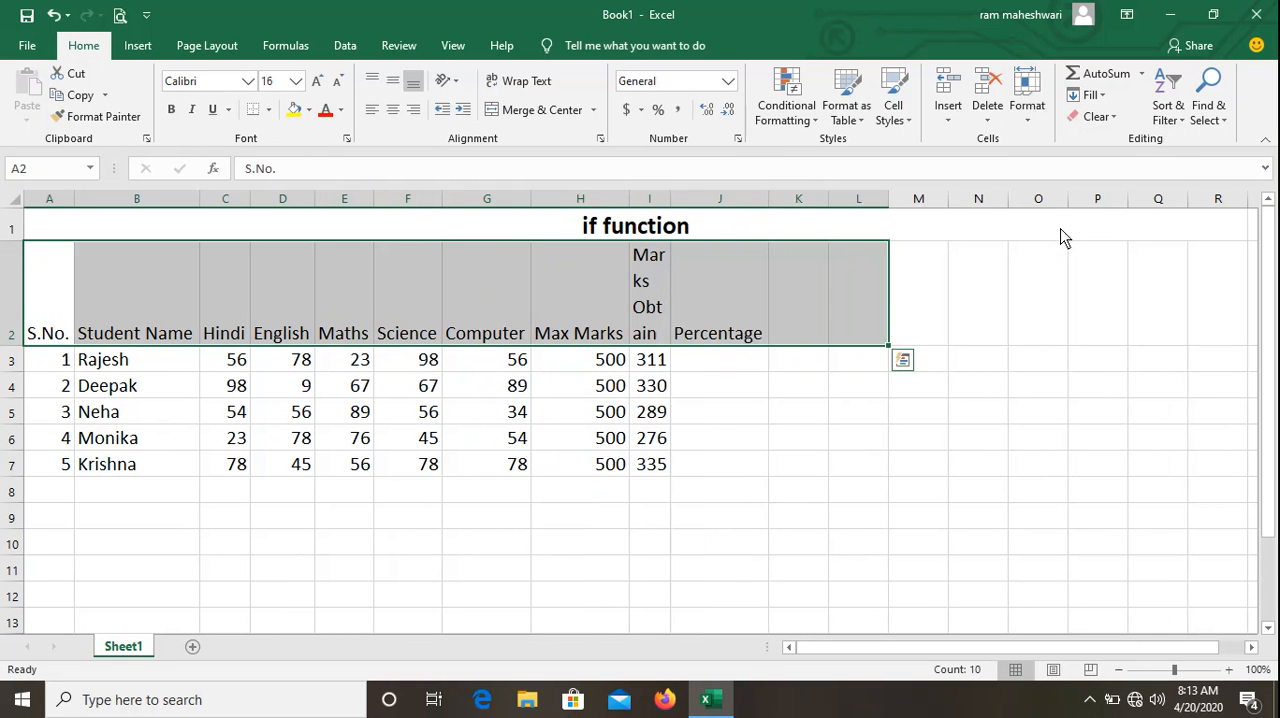
click(395, 448)
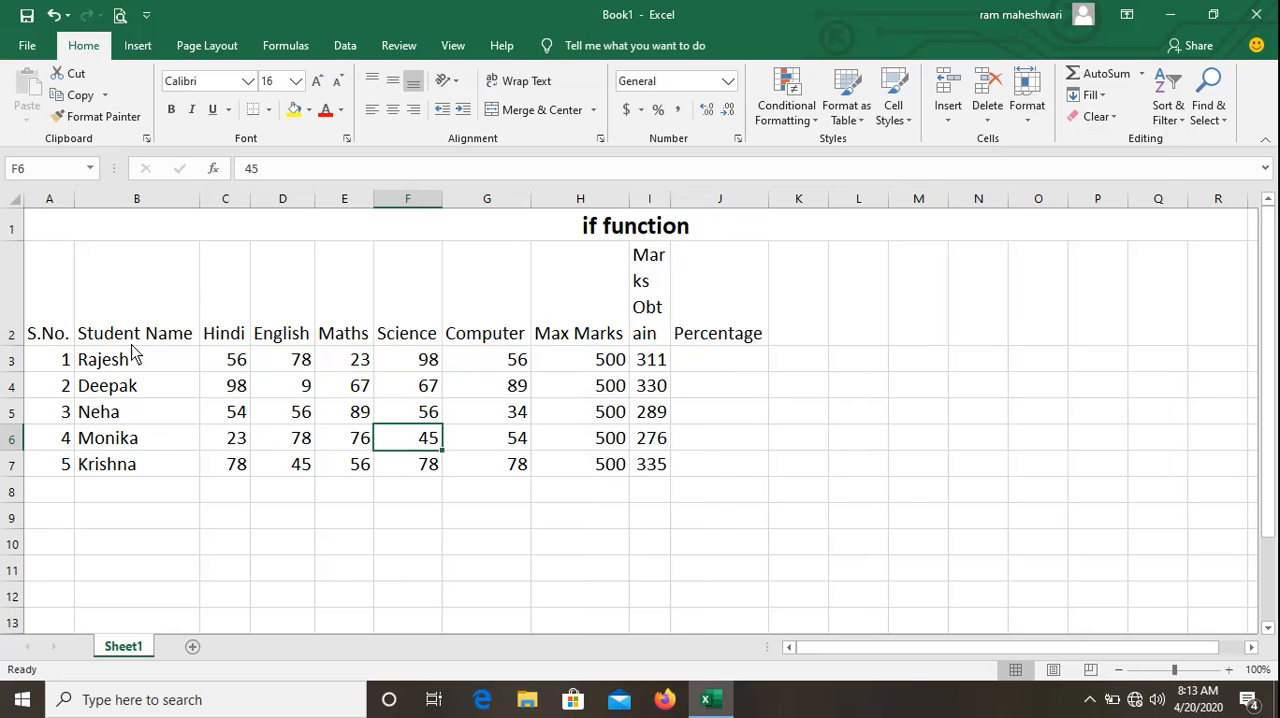
Apply All Borders to the table range A2:P7.
drag(40, 300, 730, 470)
drag(848, 473, 1104, 470)
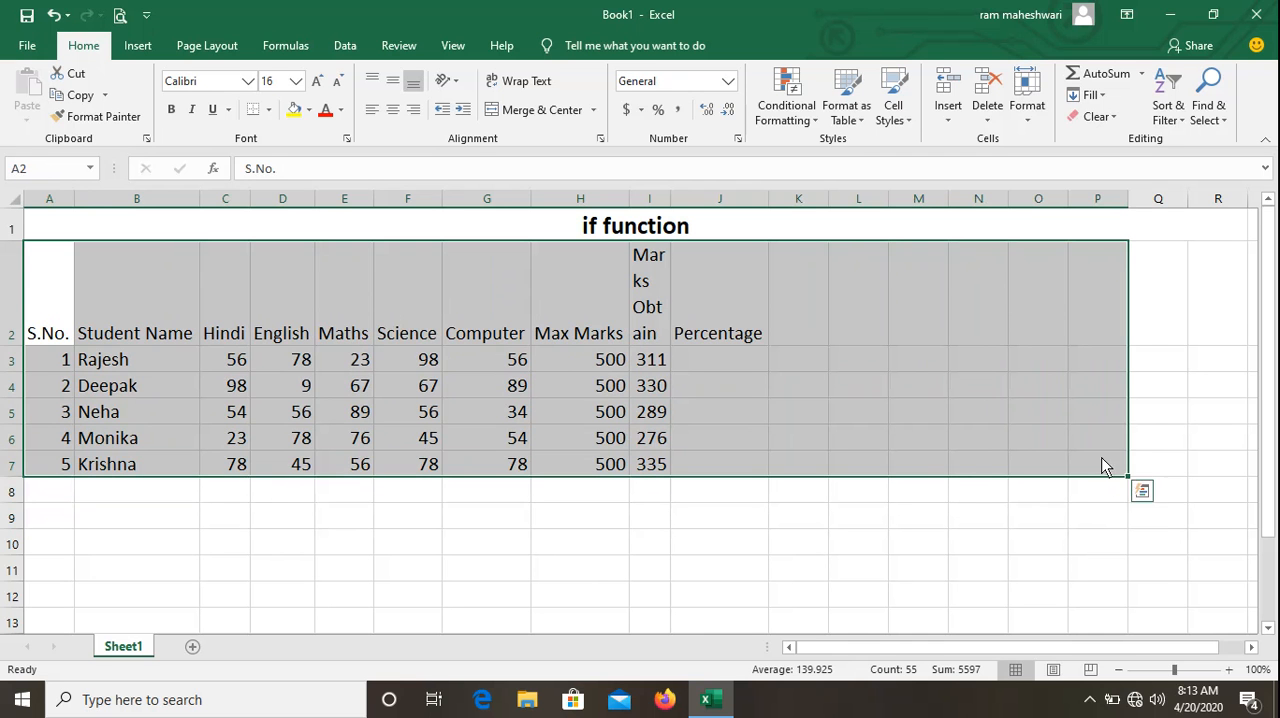
click(269, 110)
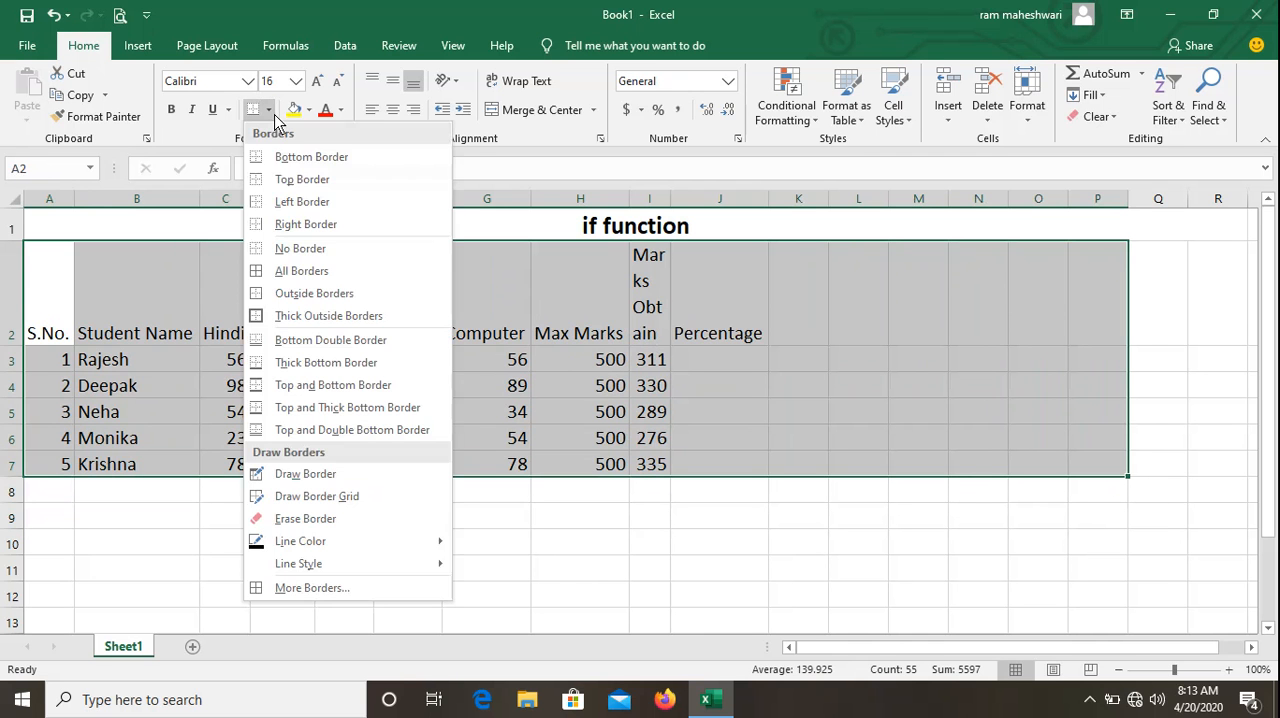
click(298, 269)
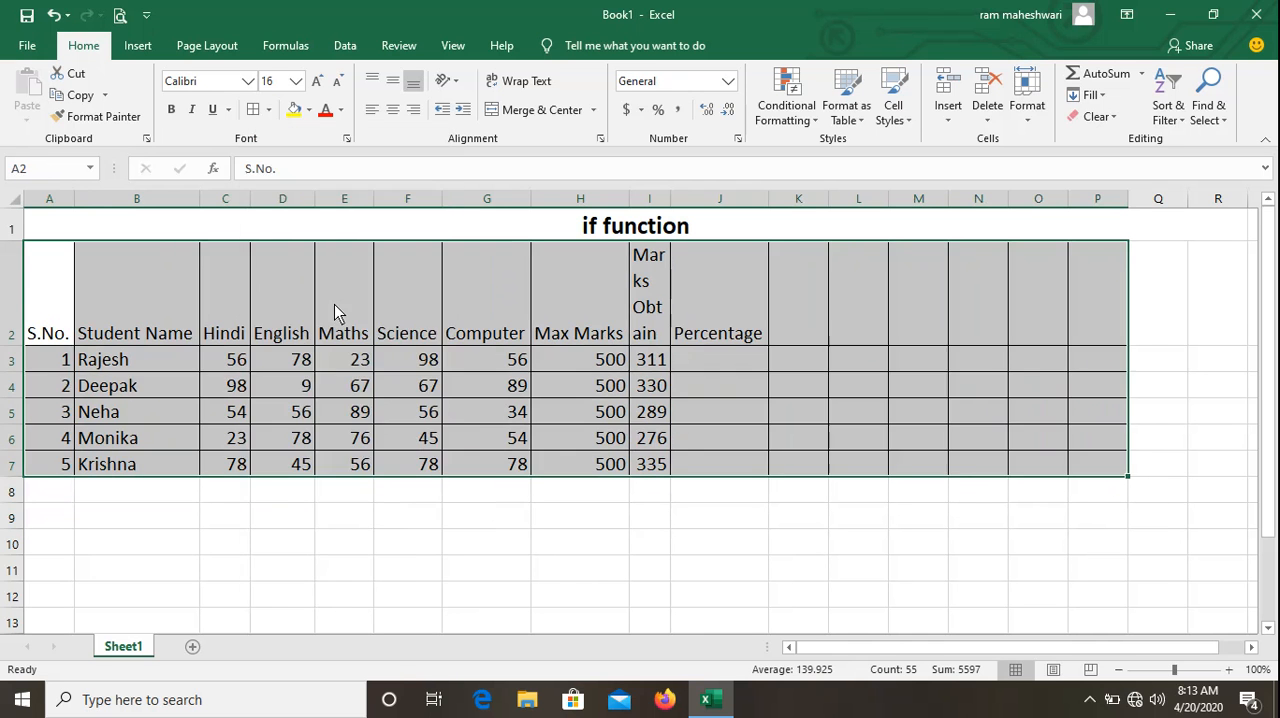
click(582, 549)
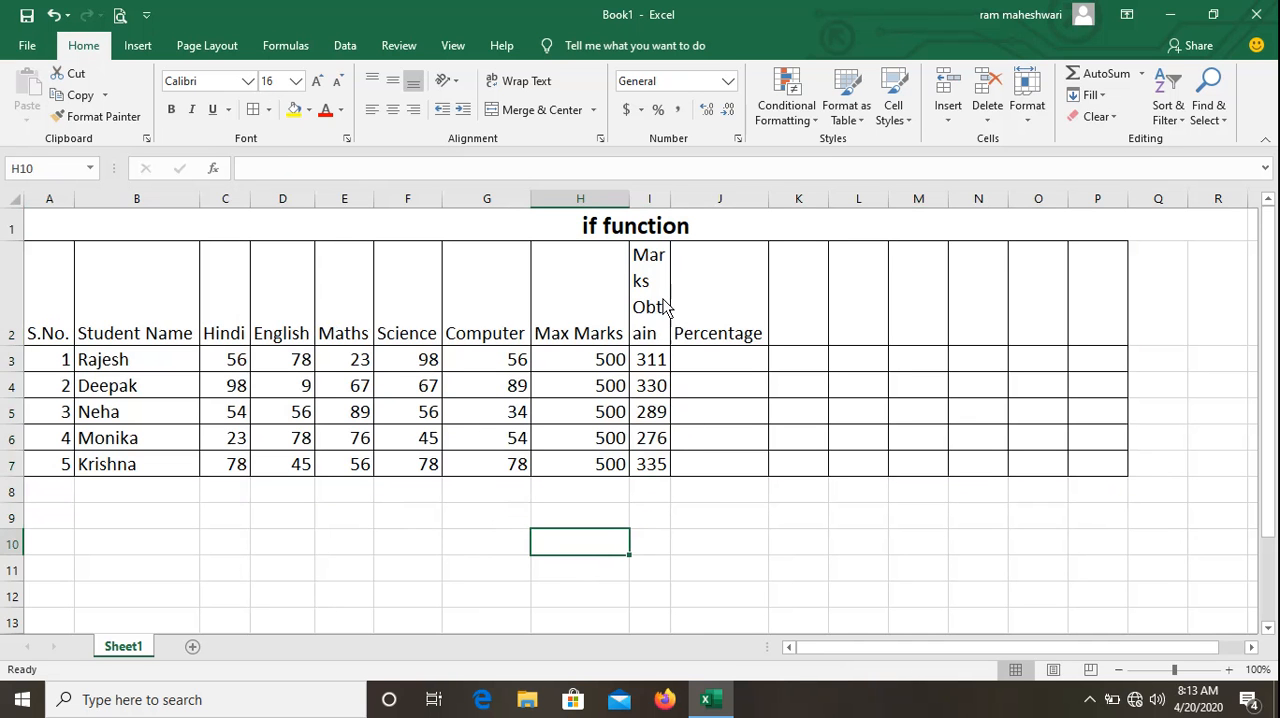
Widen column I so Marks Obtain wraps onto two lines, and reduce the height of header row 2.
drag(671, 199, 703, 205)
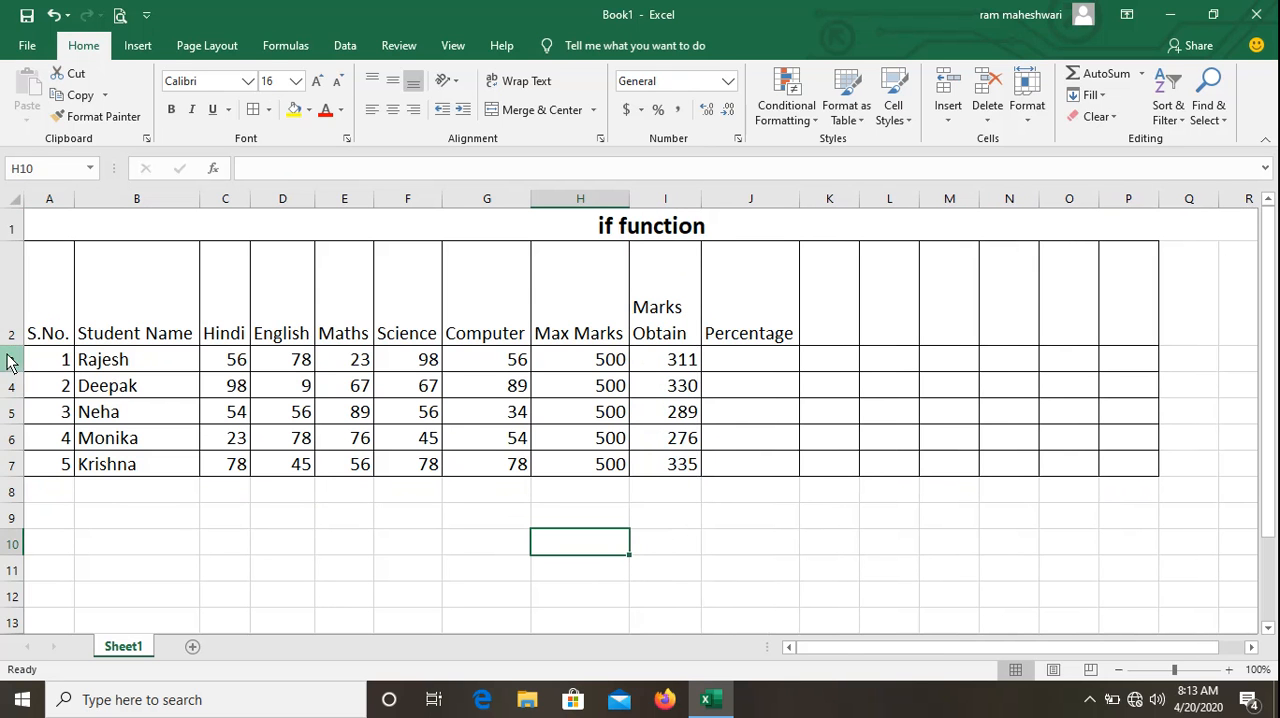
drag(6, 346, 1129, 290)
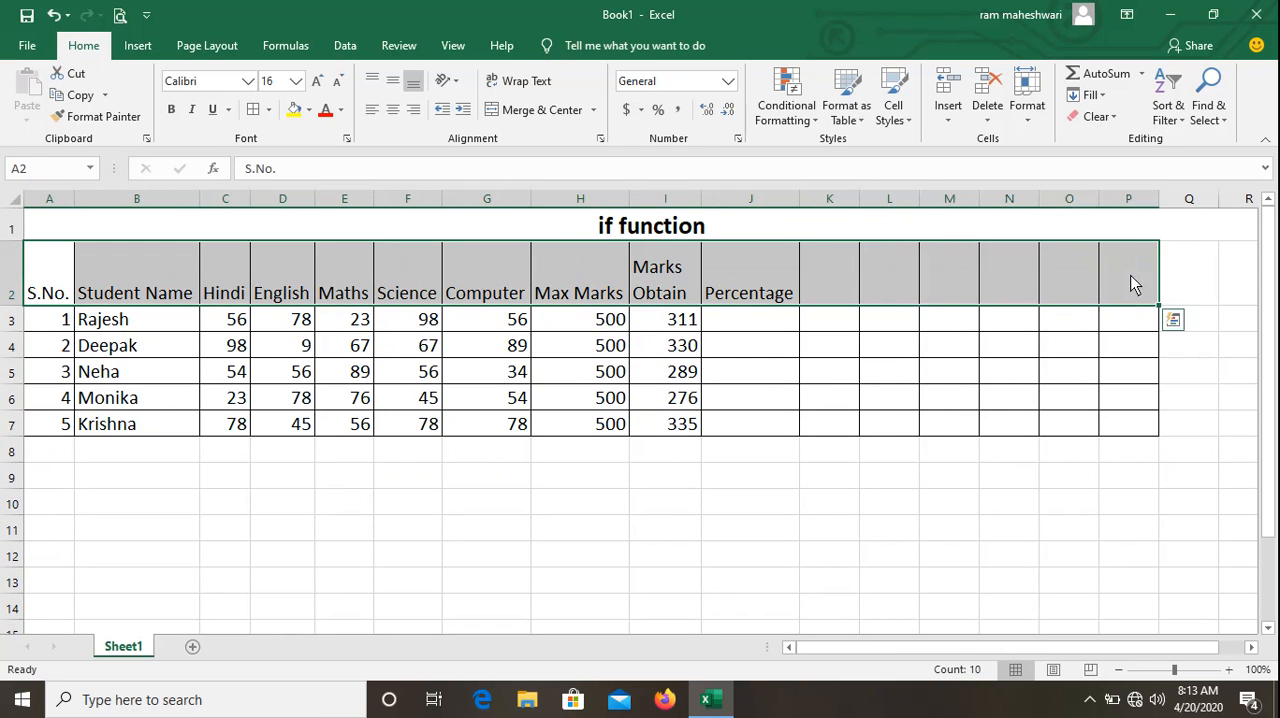
Make the header cells A2:P2 bold and center them horizontally and vertically.
click(171, 110)
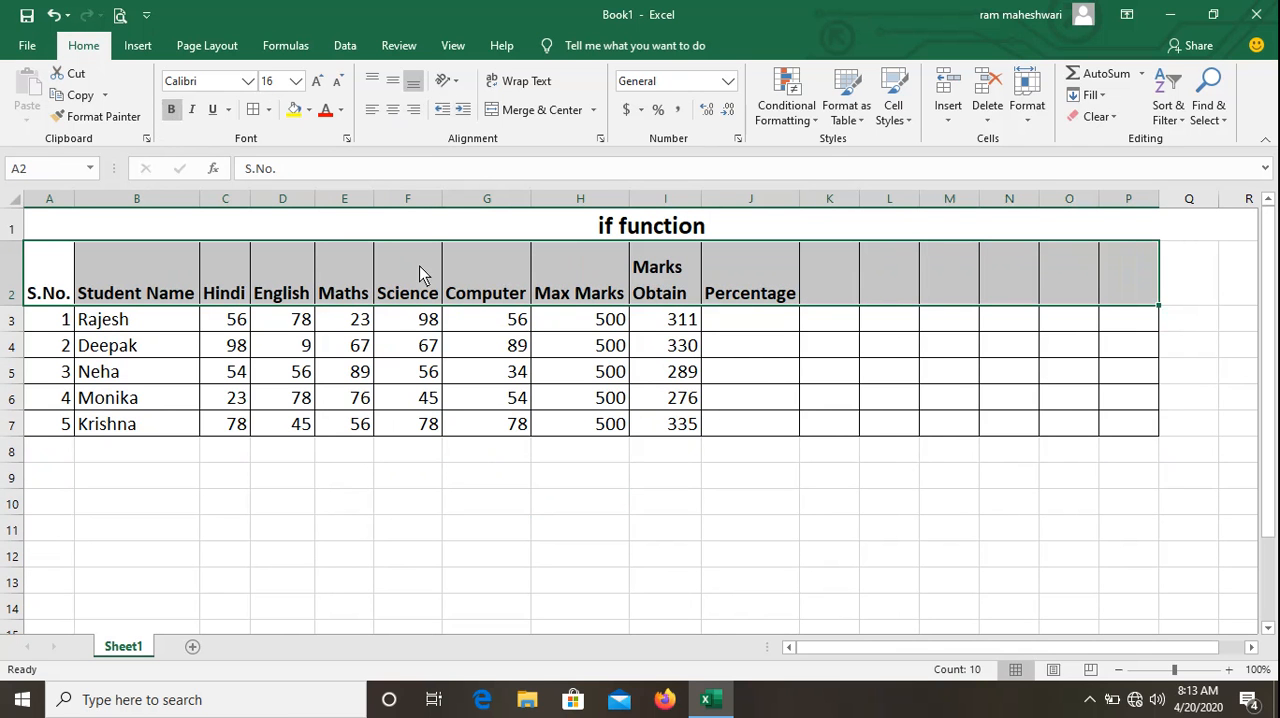
click(392, 109)
click(391, 84)
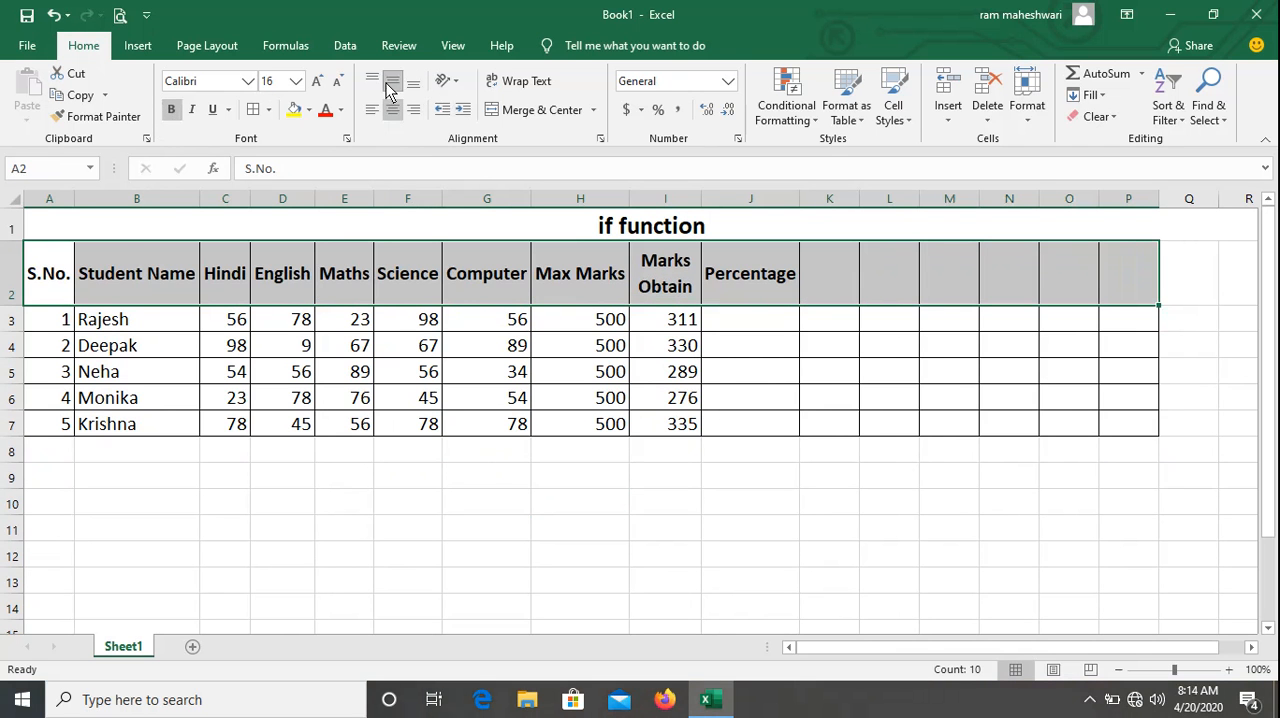
click(773, 398)
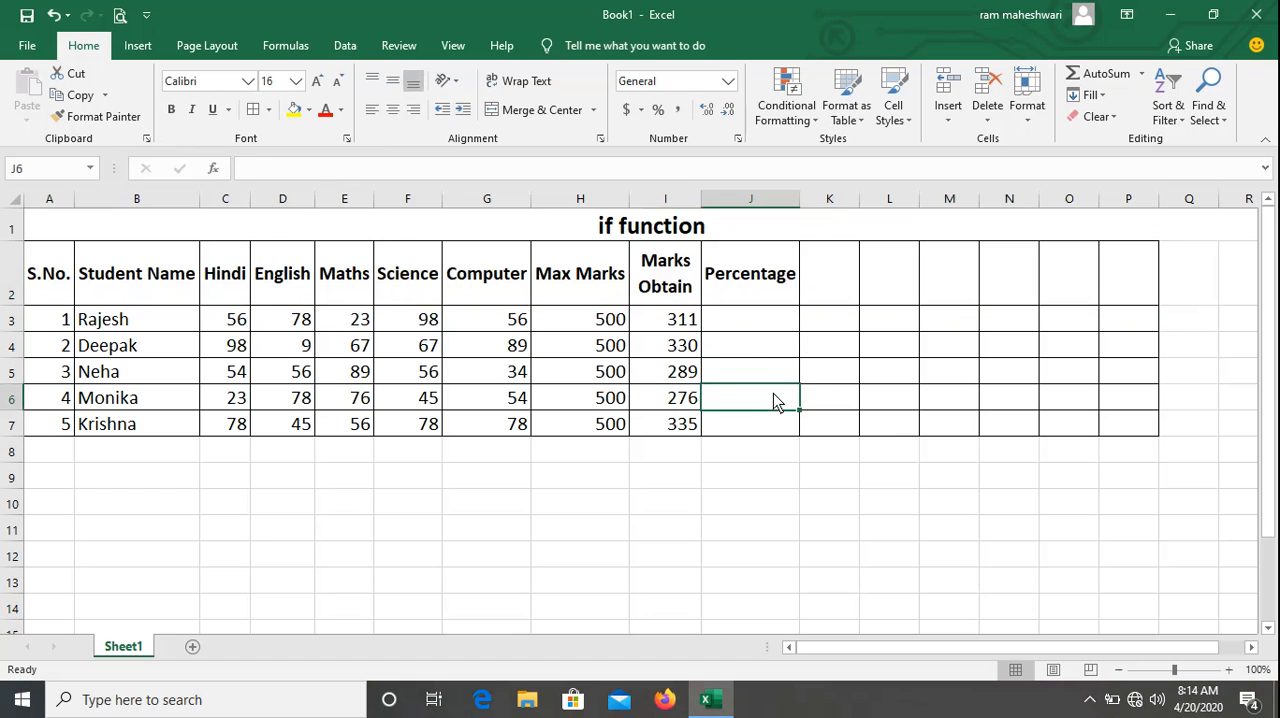
Calculate the first student's percentage in J3 with the formula =I3*100/H3.
click(732, 319)
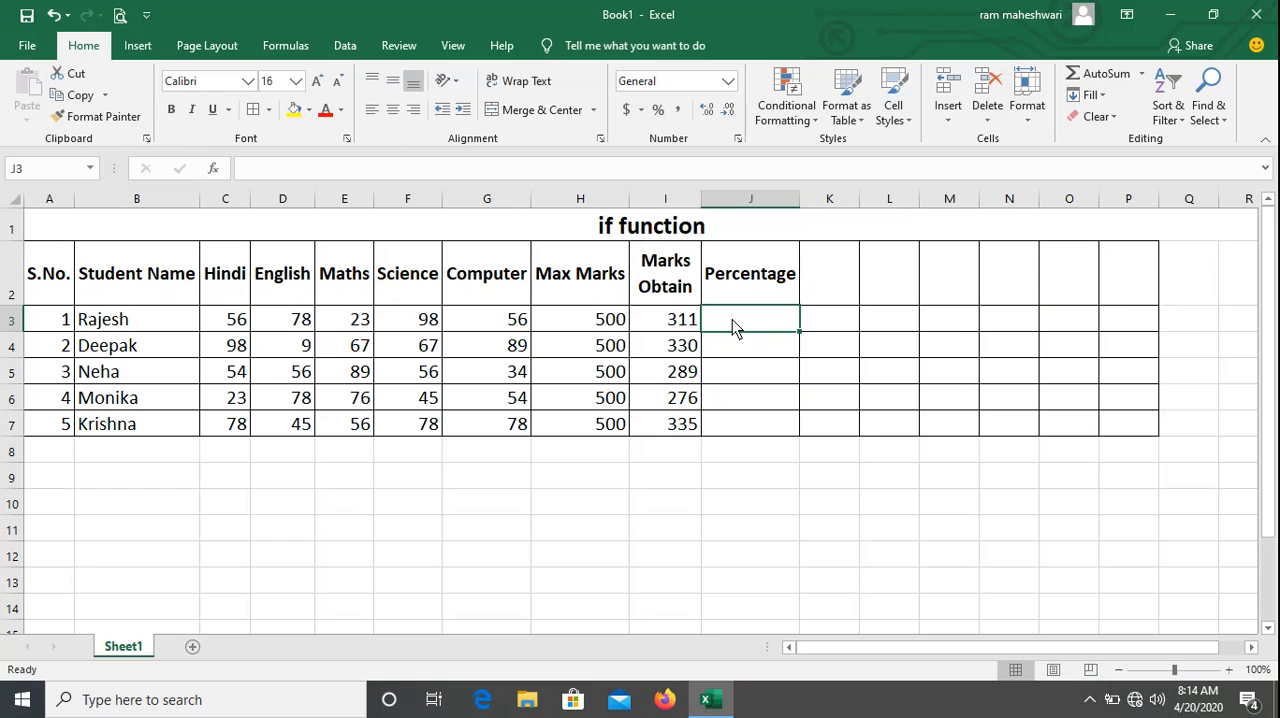
key(Down)
key(Down)
key(Down)
key(Up)
key(Up)
key(Up)
text(=)
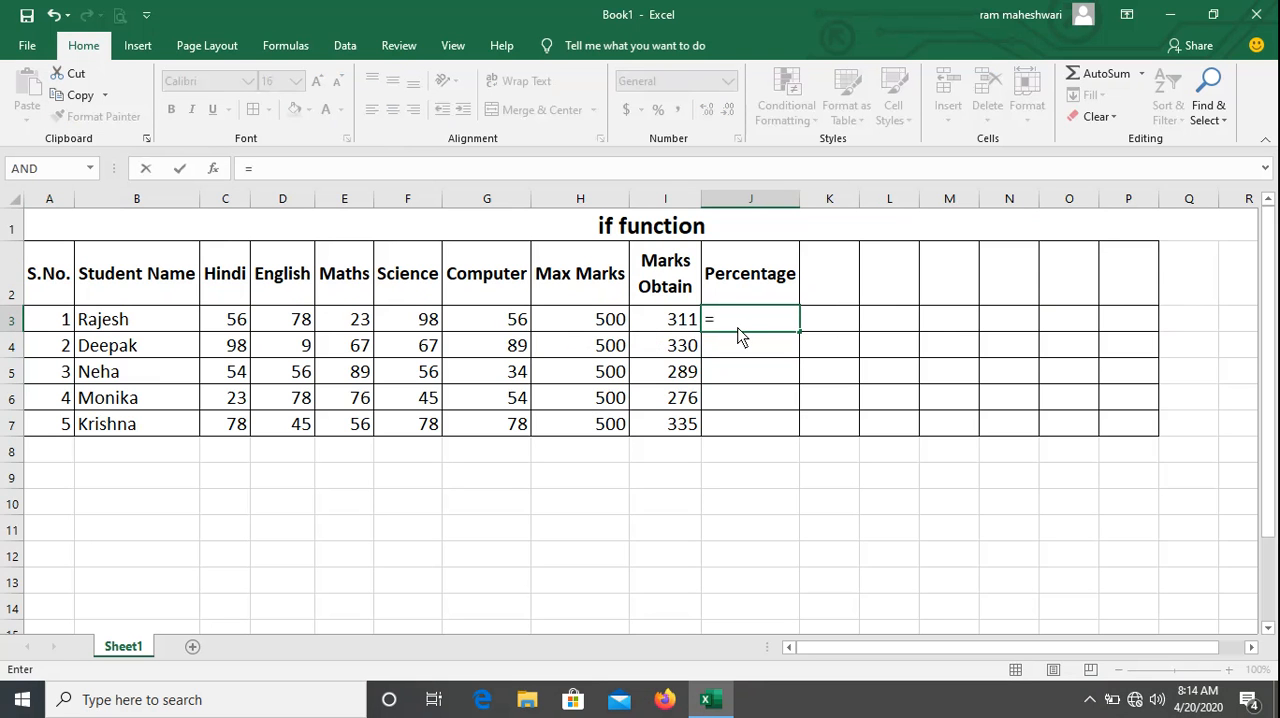
click(678, 320)
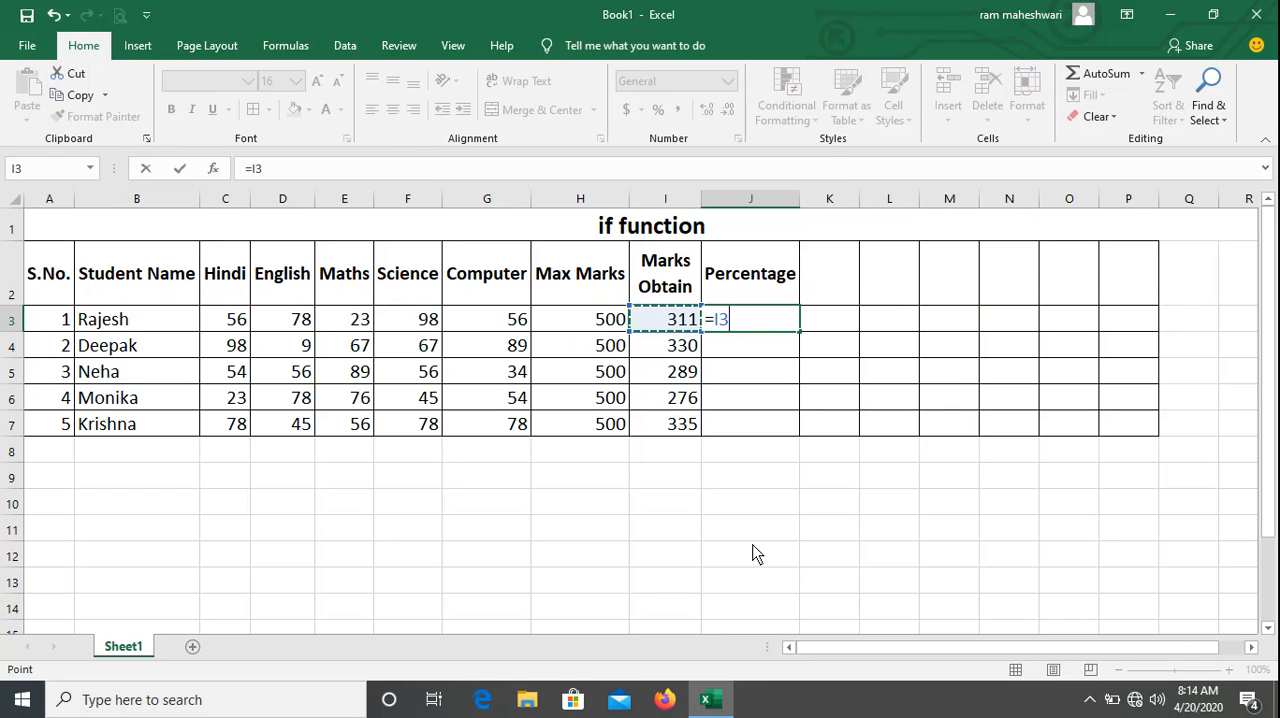
text(*100/)
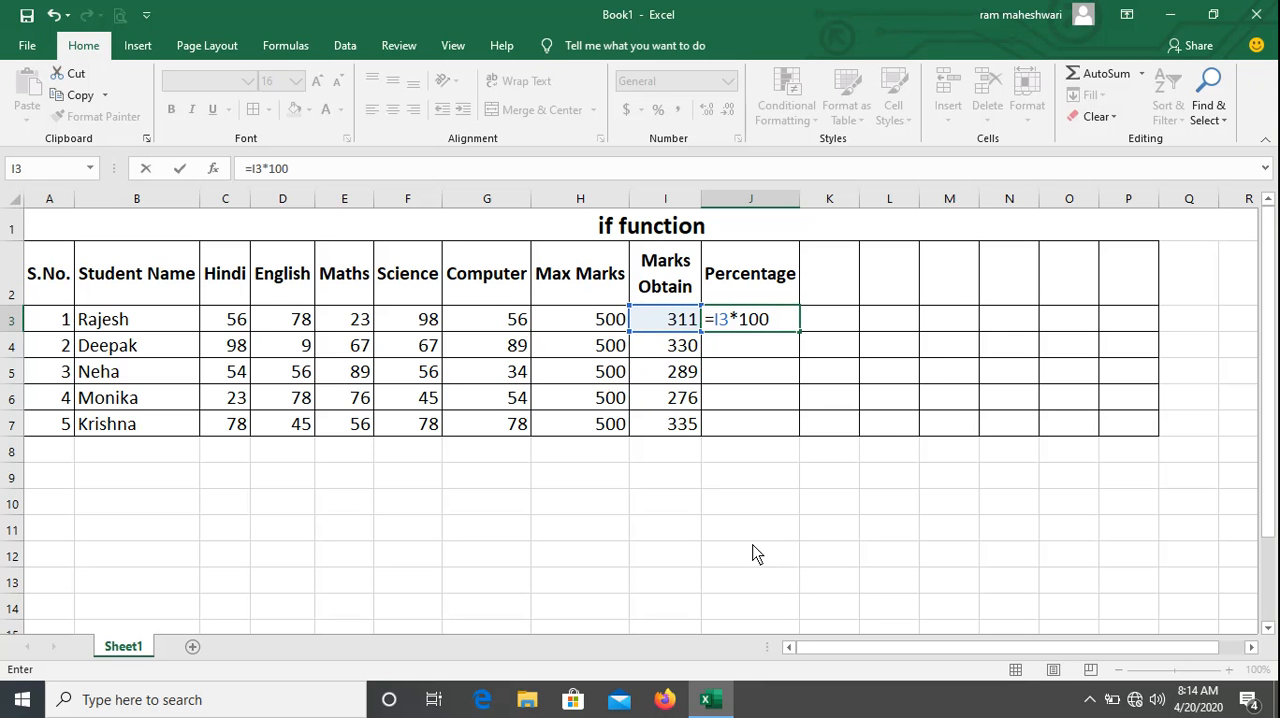
click(599, 324)
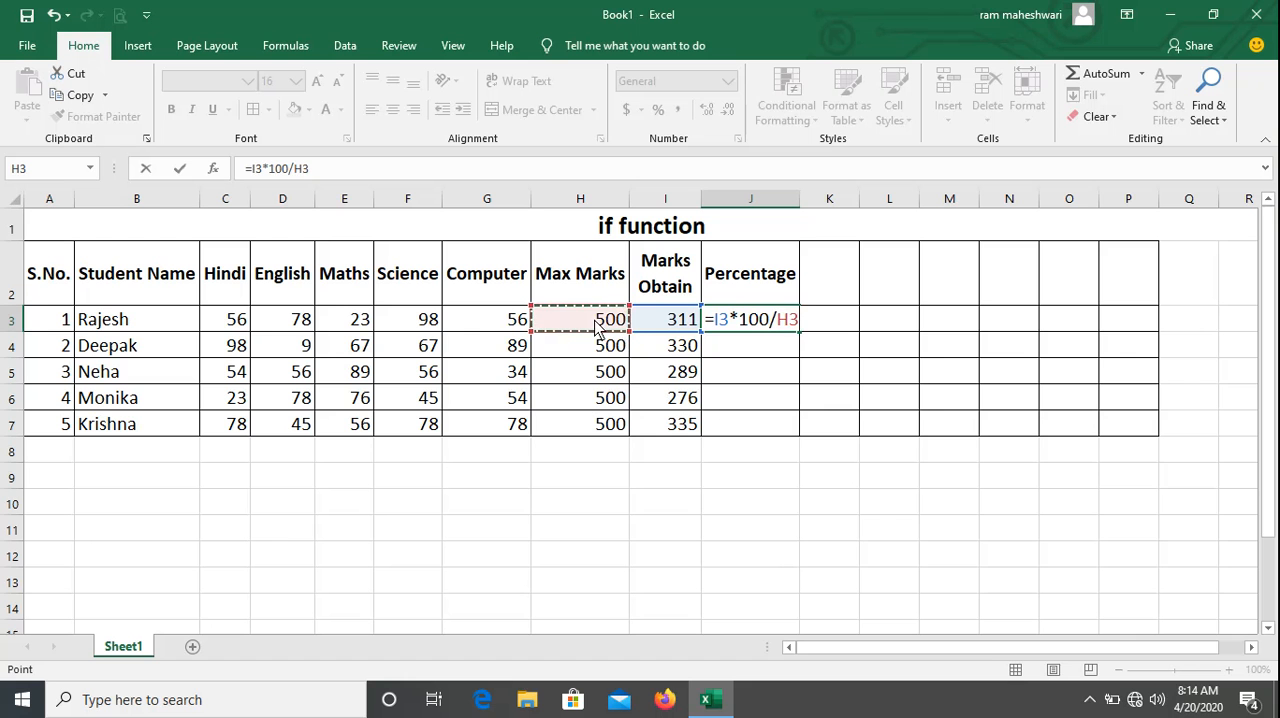
key(Return)
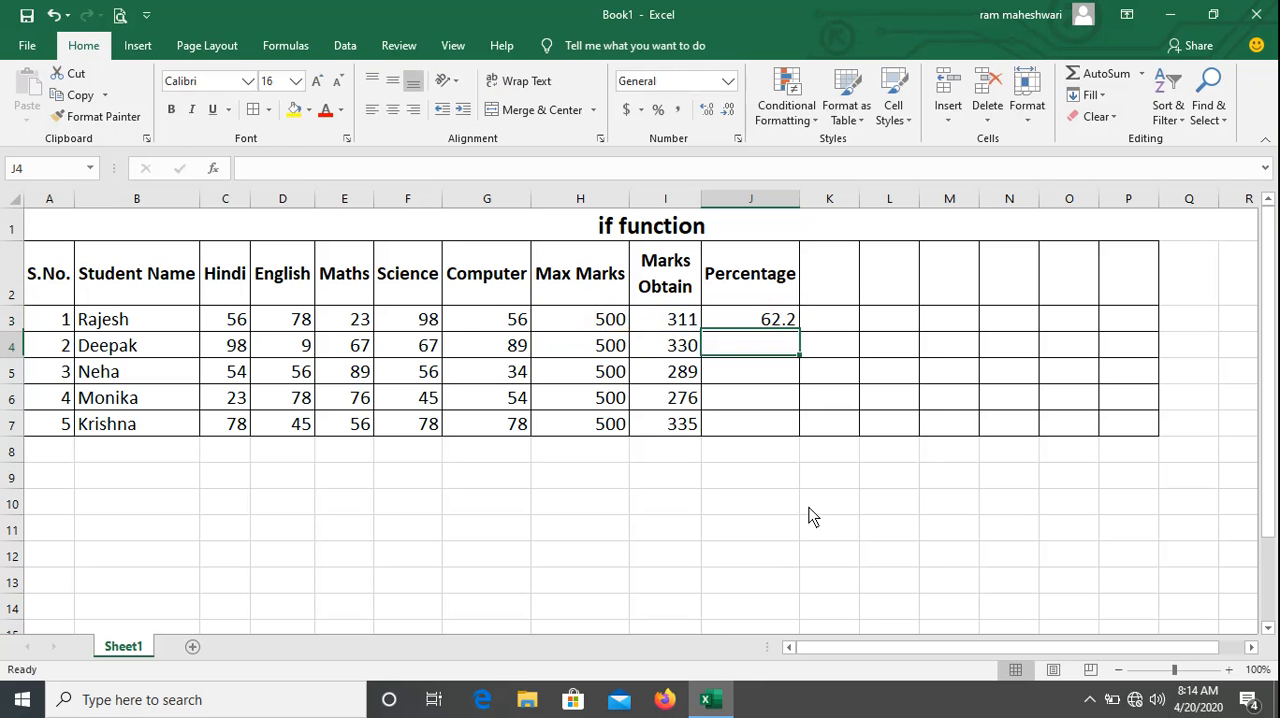
key(Up)
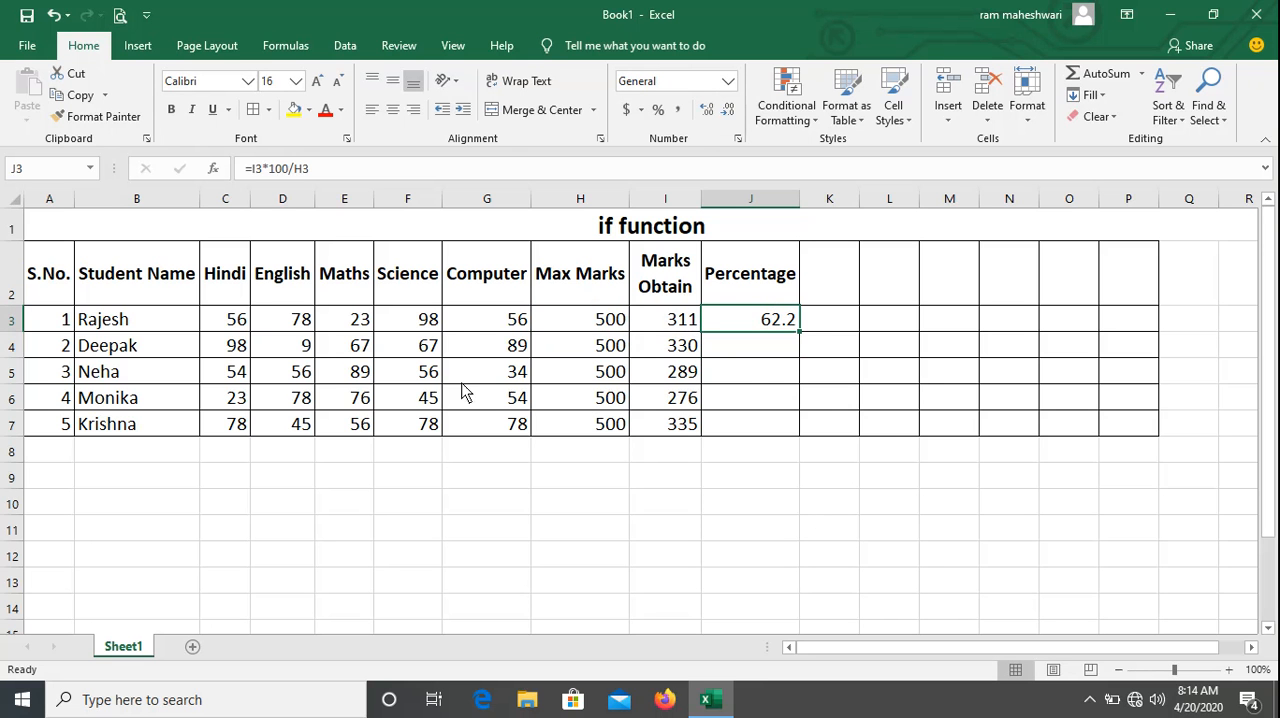
Enter the alternative percentage formula =I4/5 in J4.
click(745, 356)
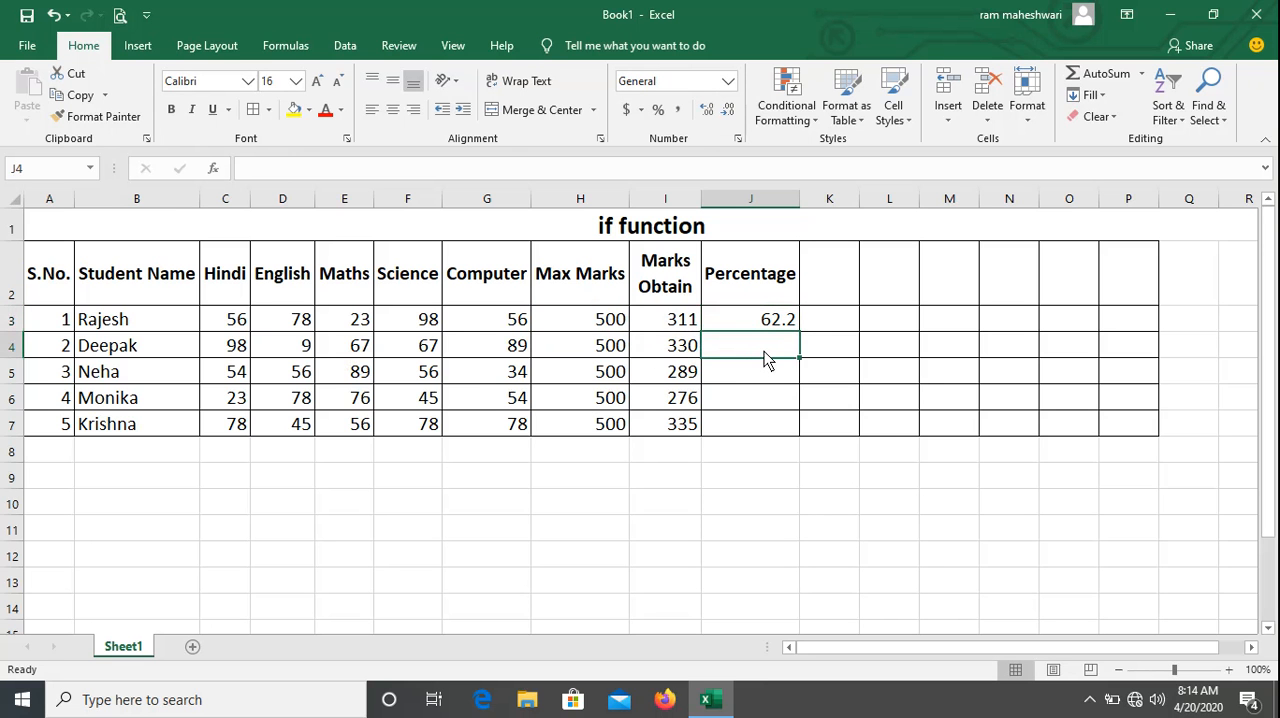
text(=)
click(670, 350)
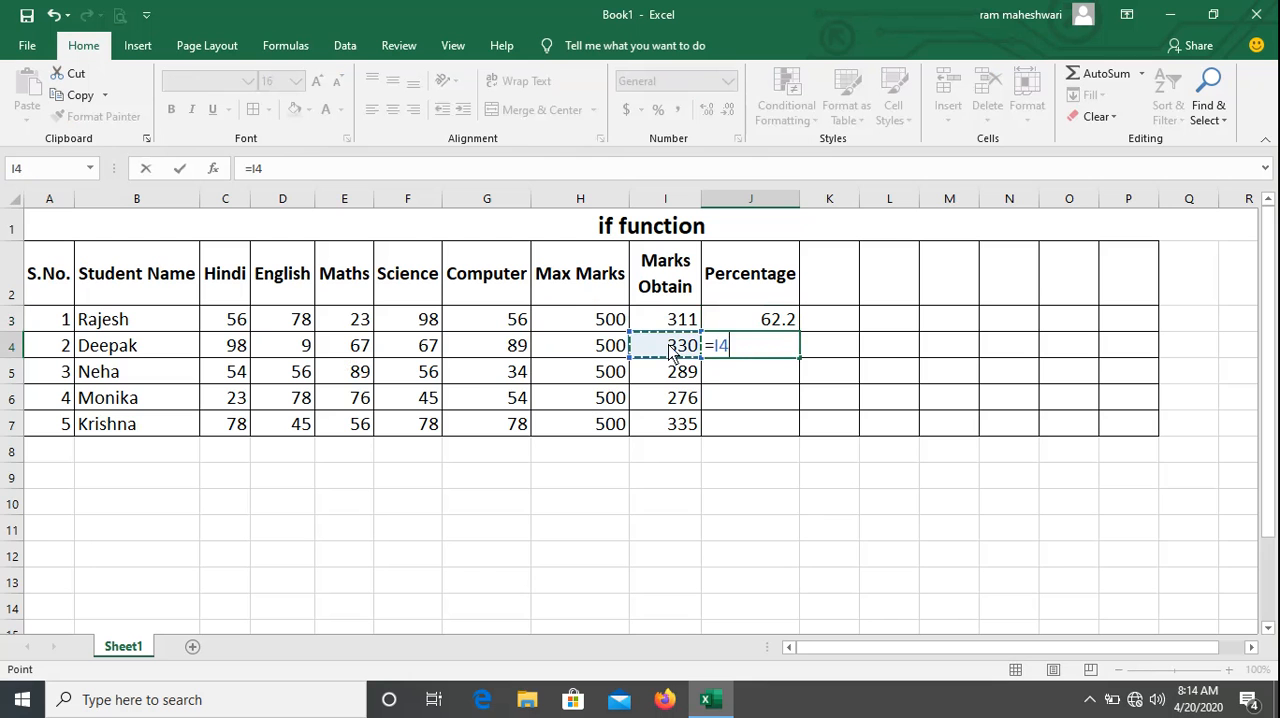
text(/5)
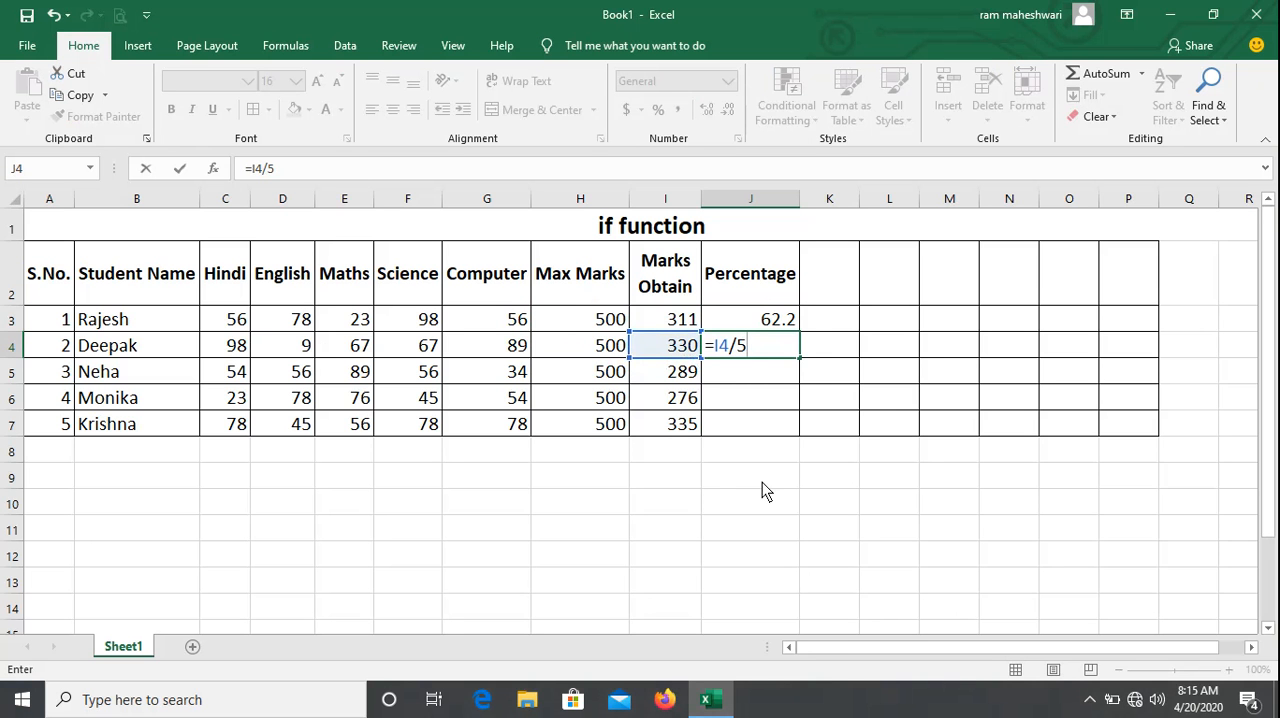
key(Return)
key(Up)
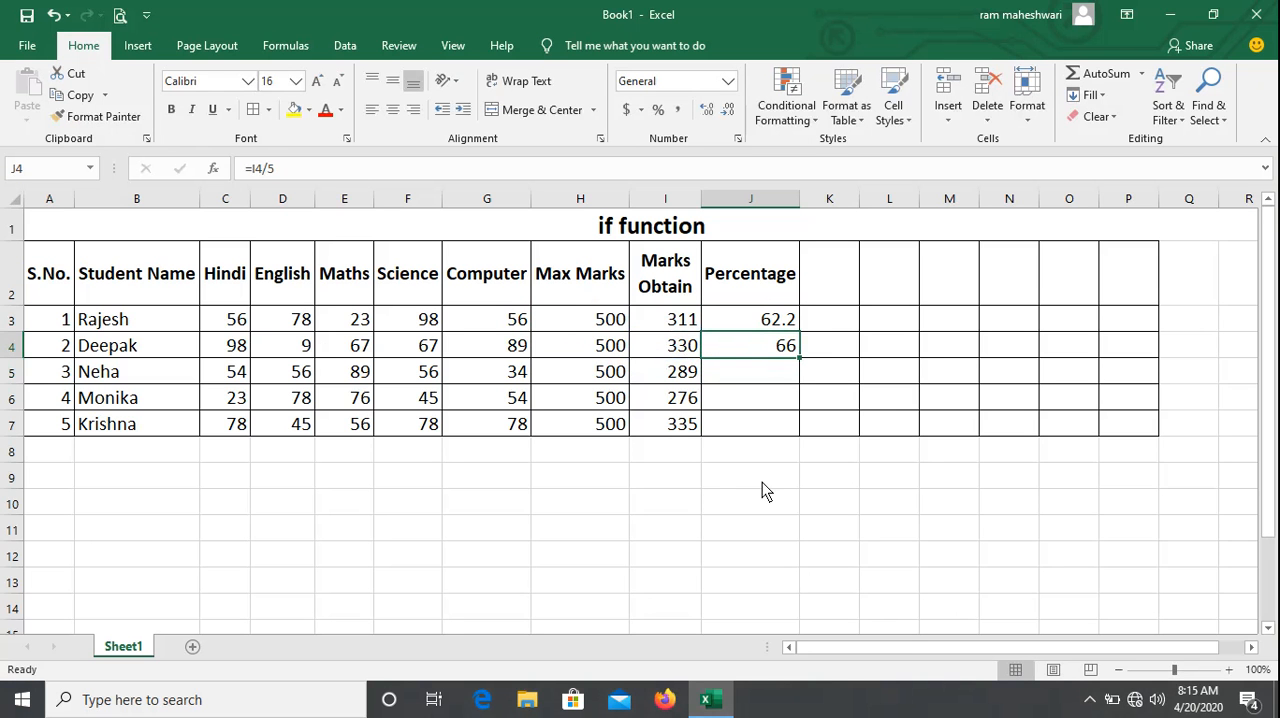
Fill the percentage formula from J3 down through J7.
click(767, 322)
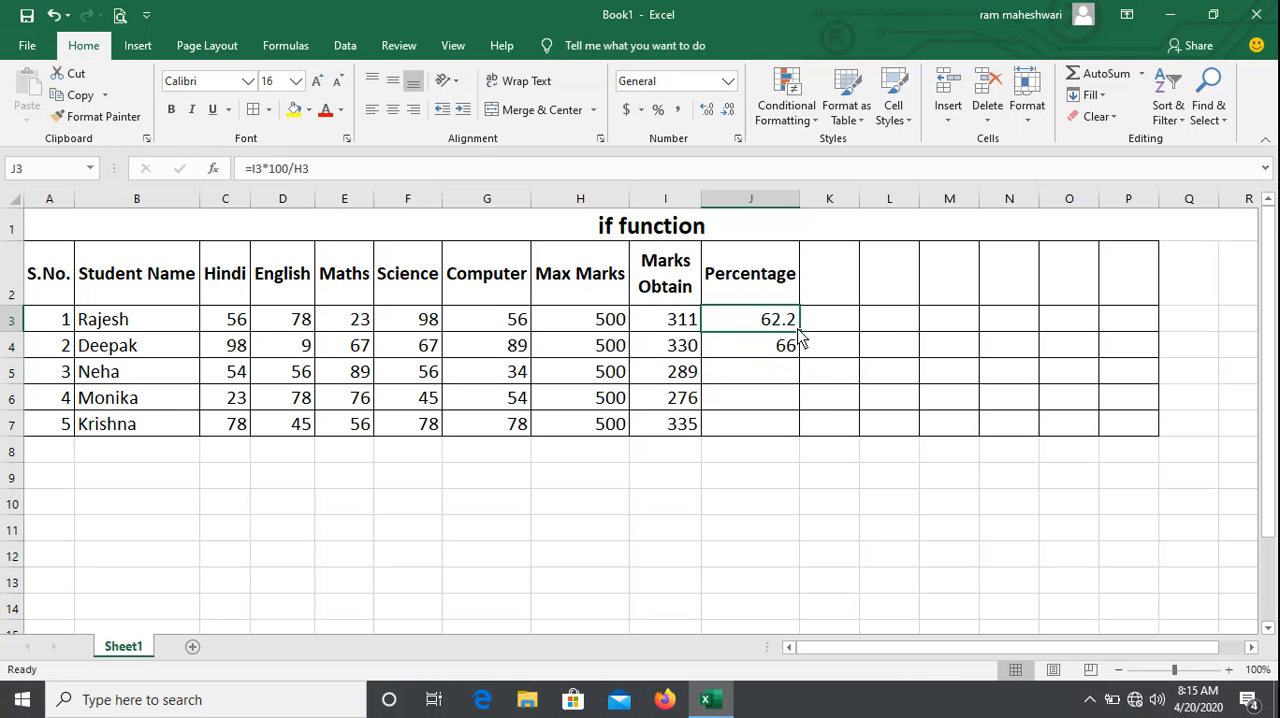
drag(799, 338, 800, 436)
click(743, 363)
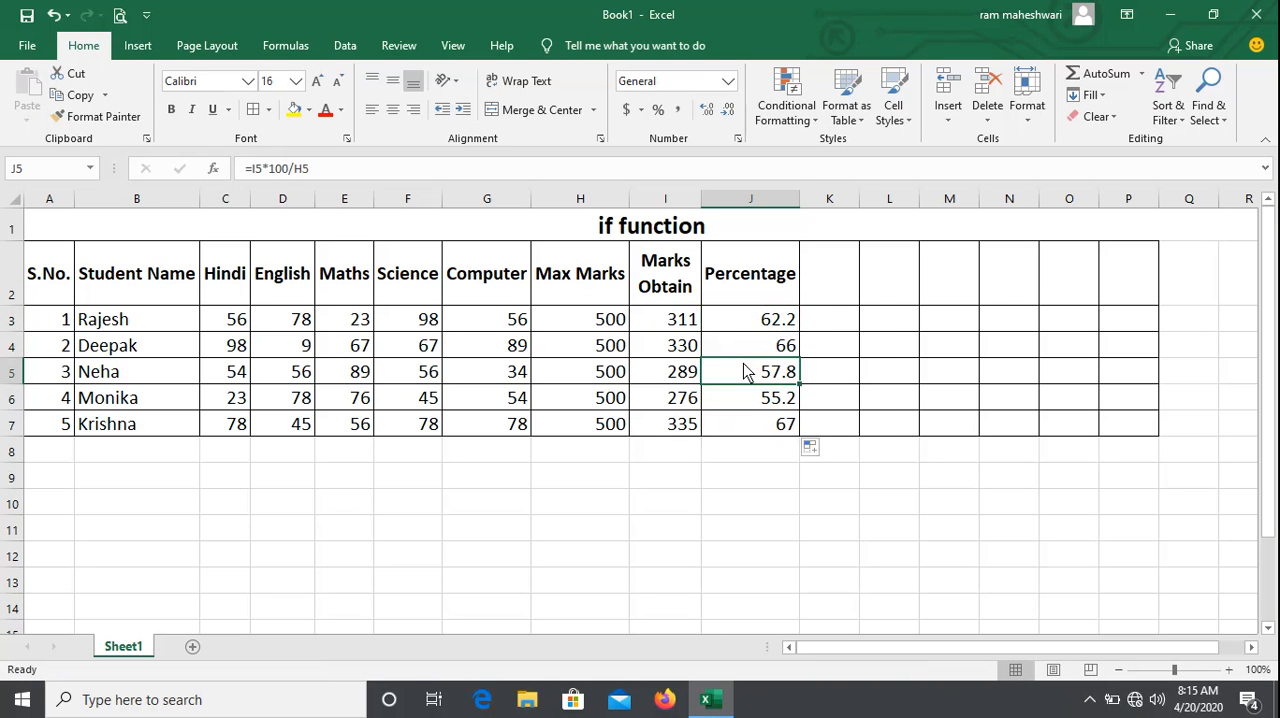
Add the column header Result in K2, beside Percentage.
click(828, 294)
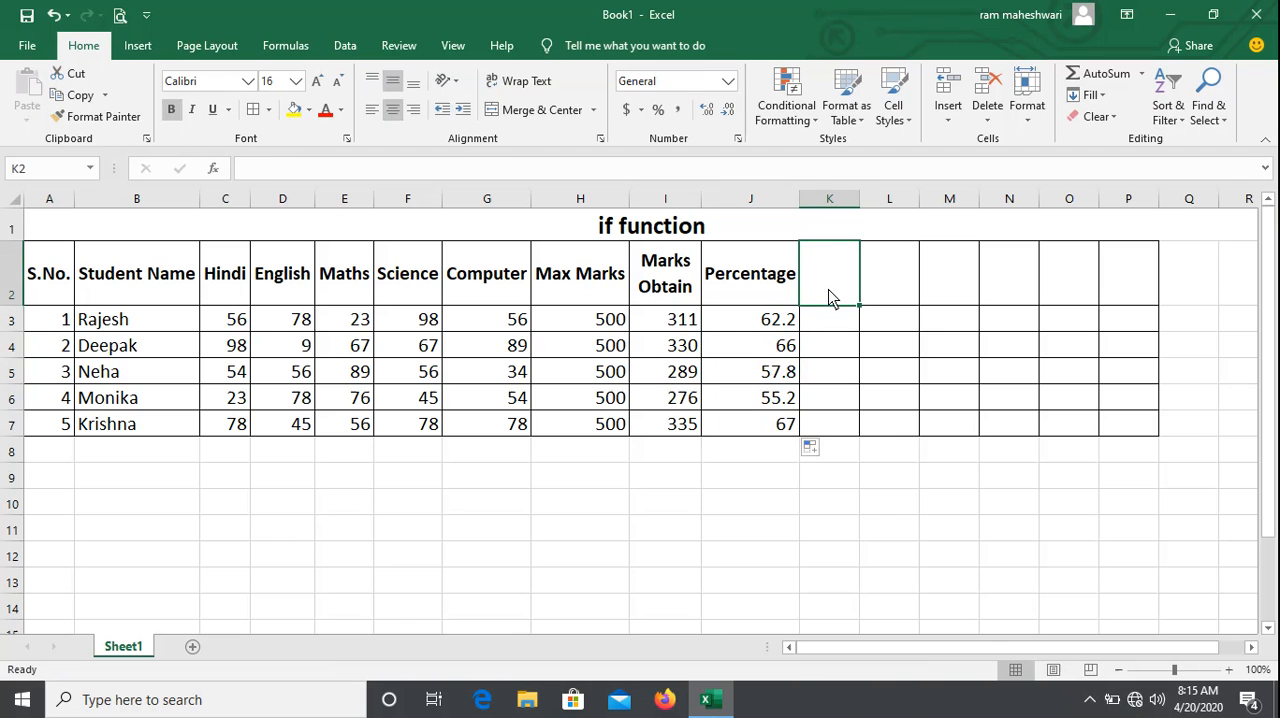
text(Result)
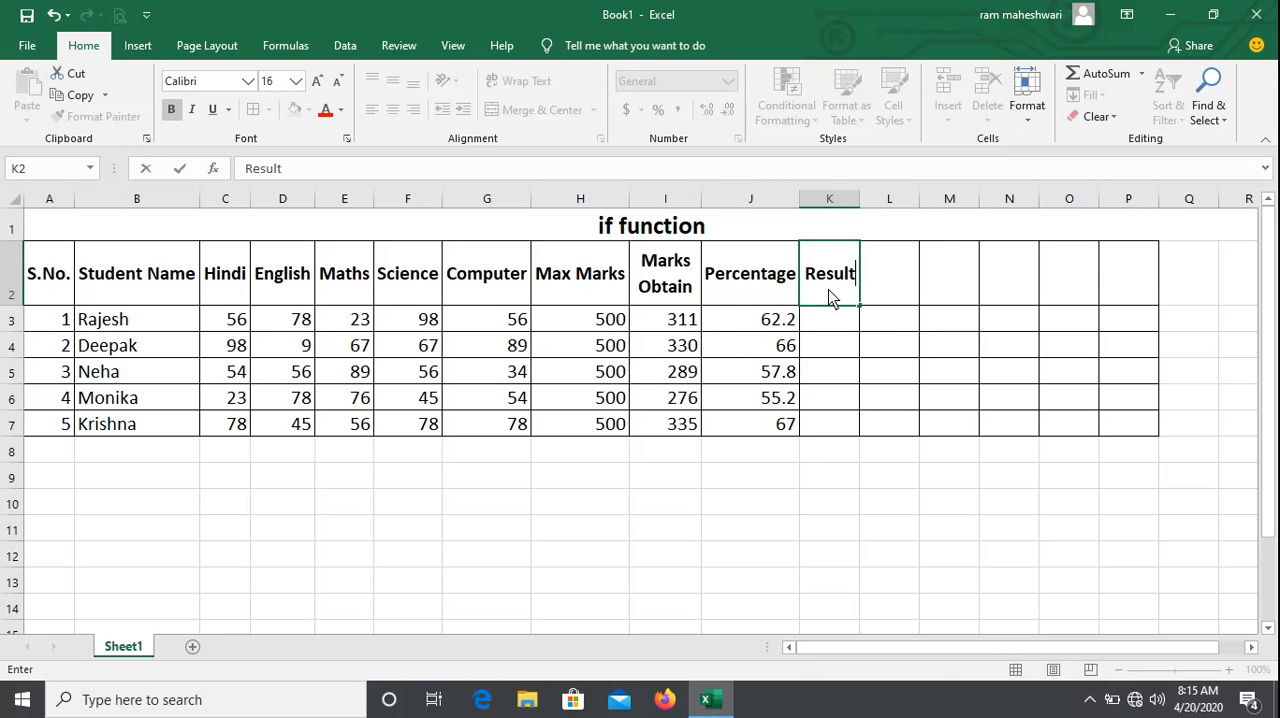
key(Return)
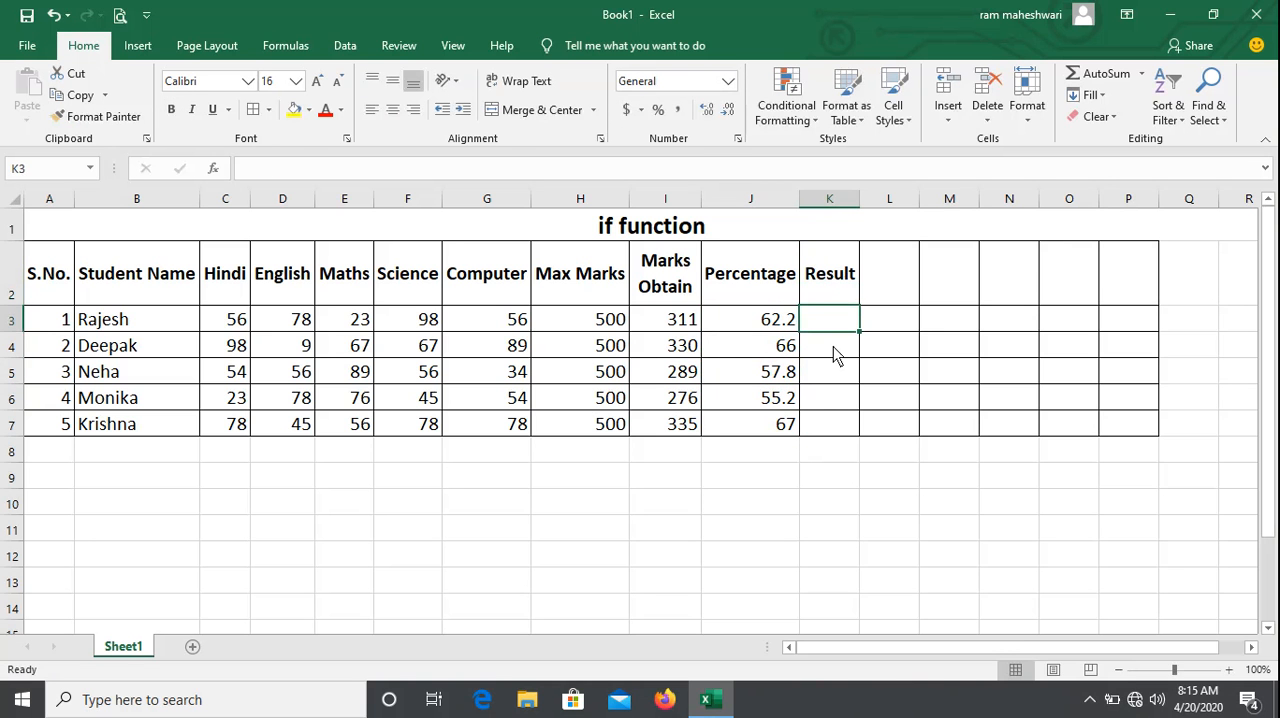
Enter =IF(J3>=33,"Pass","Fail") in K3 to grade the first student by percentage.
click(829, 379)
click(828, 319)
text(=)
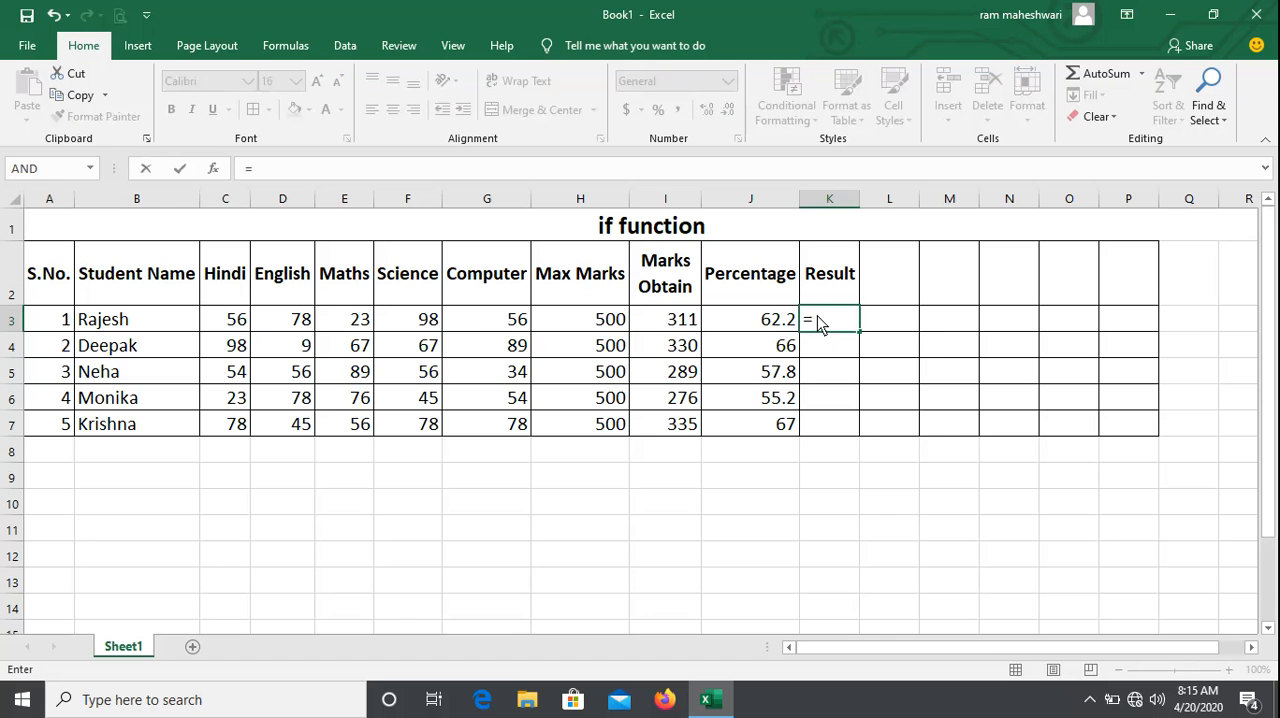
text(i)
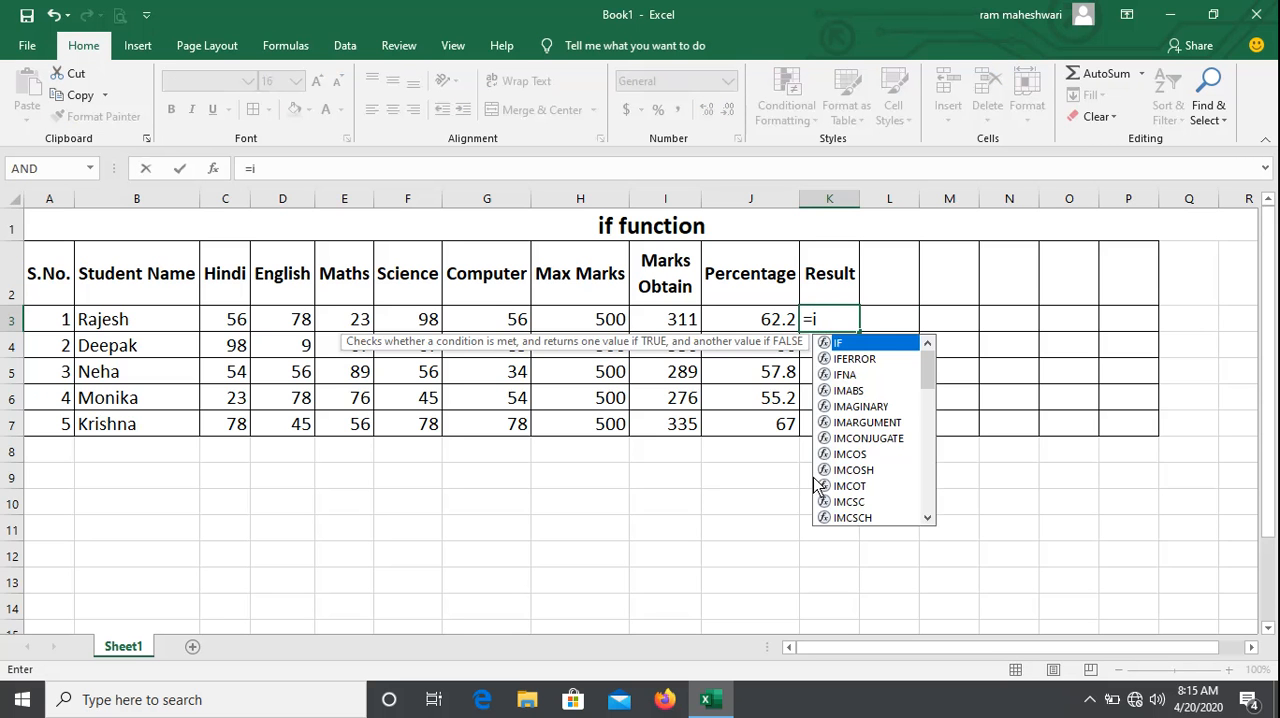
text(f()
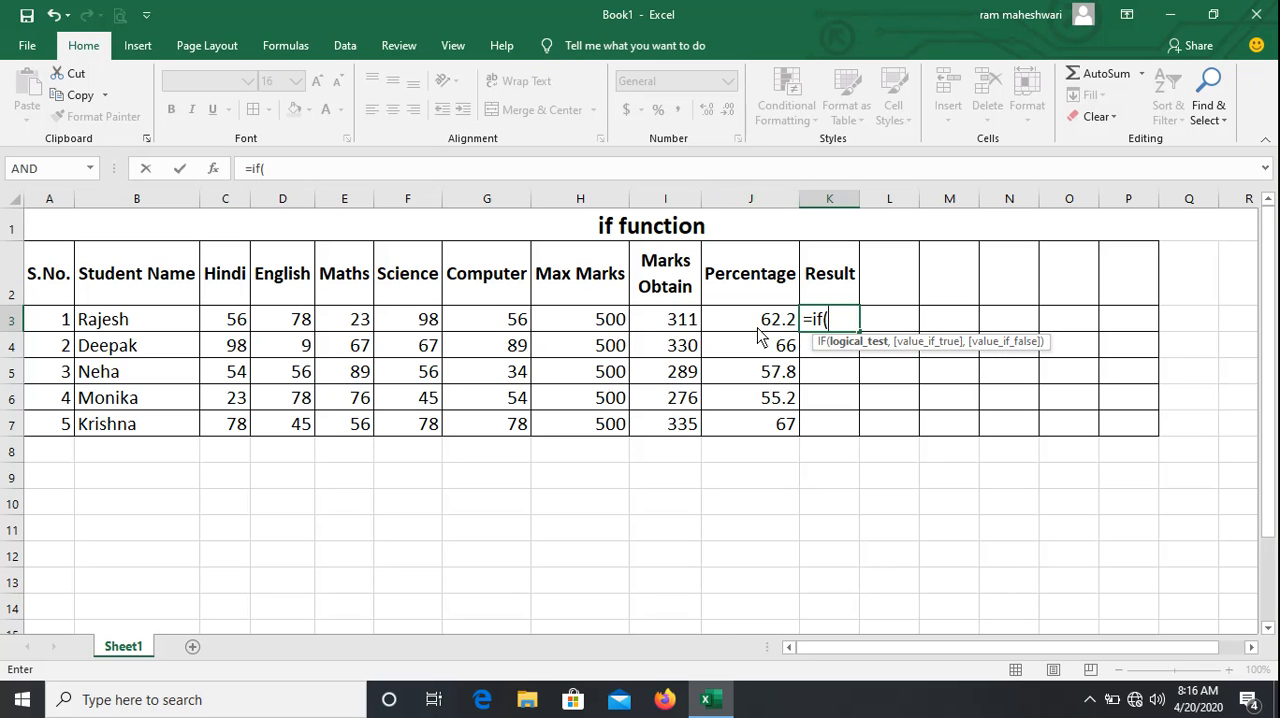
text(j3)
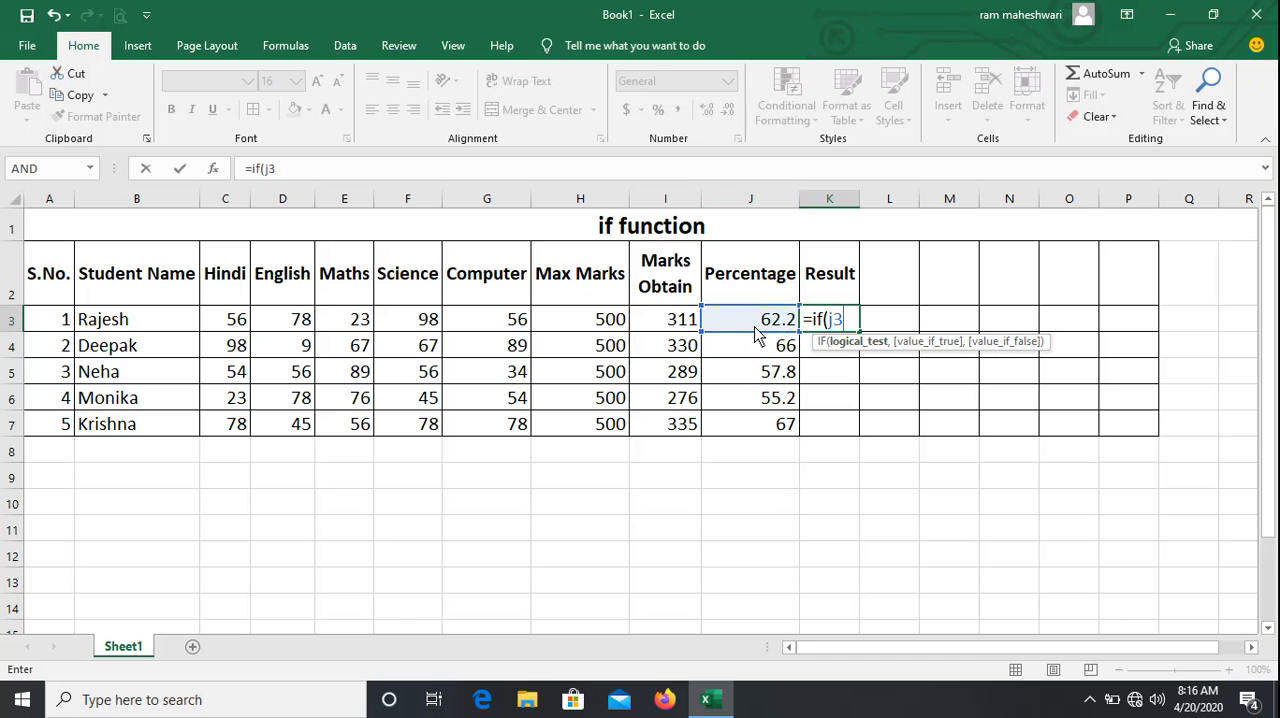
text(>=33,)
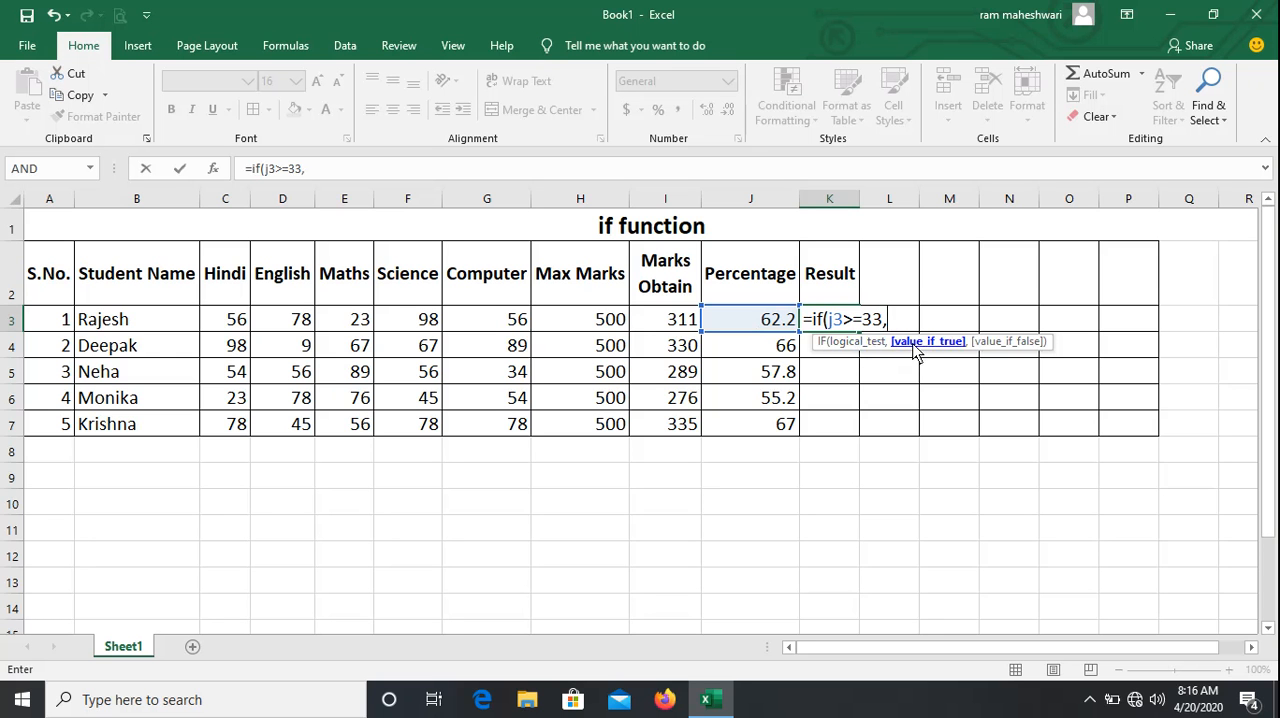
text("Pass")
text(,)
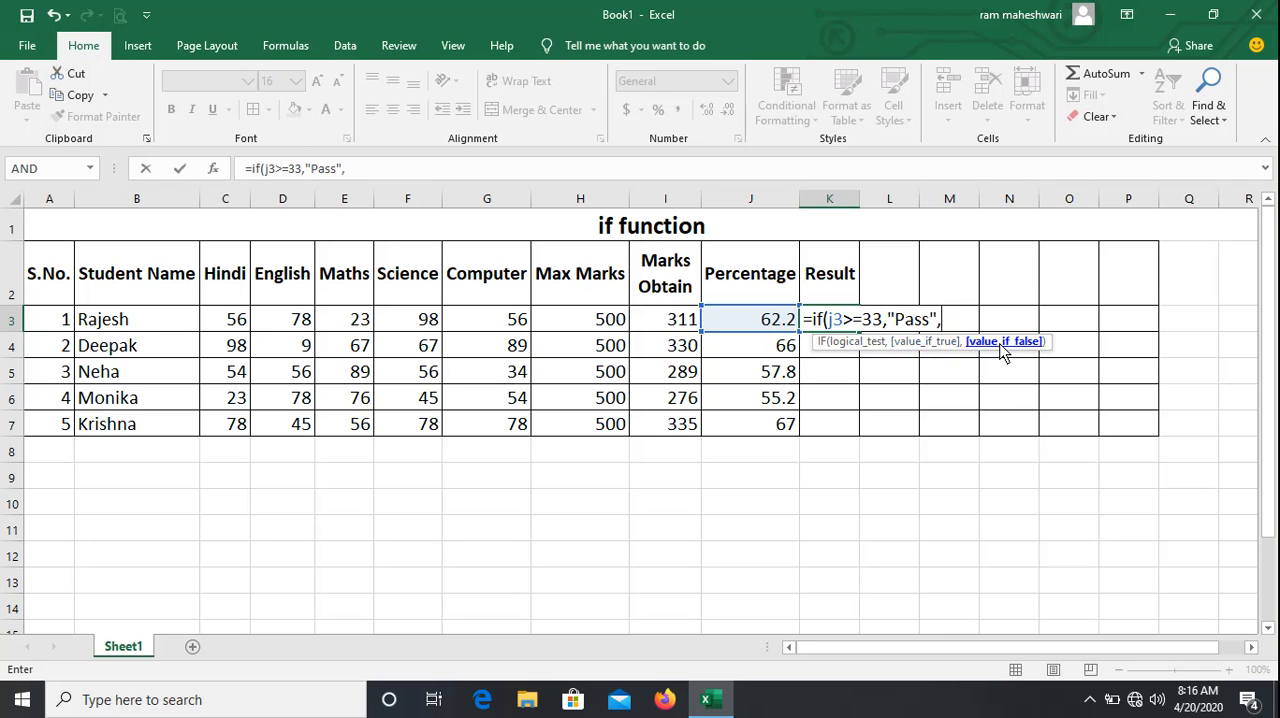
text("Fail"))
key(Return)
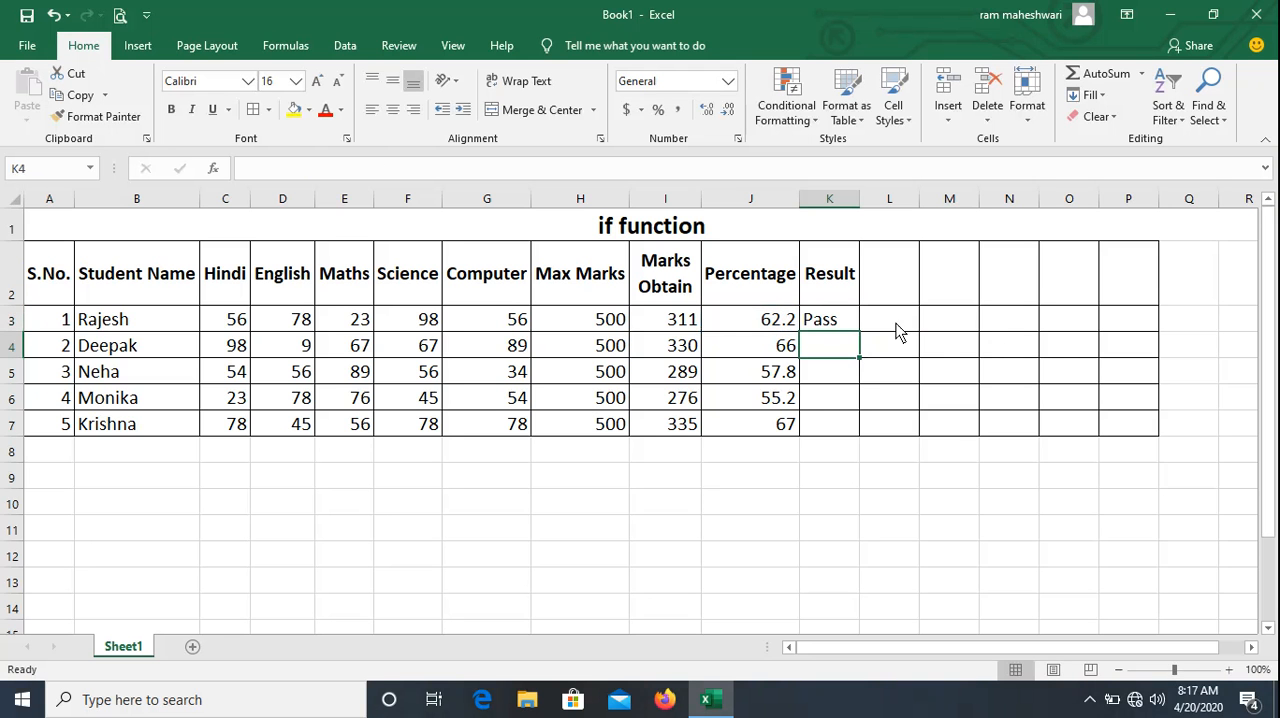
Fill the Pass/Fail formula from K3 down through K7.
click(847, 326)
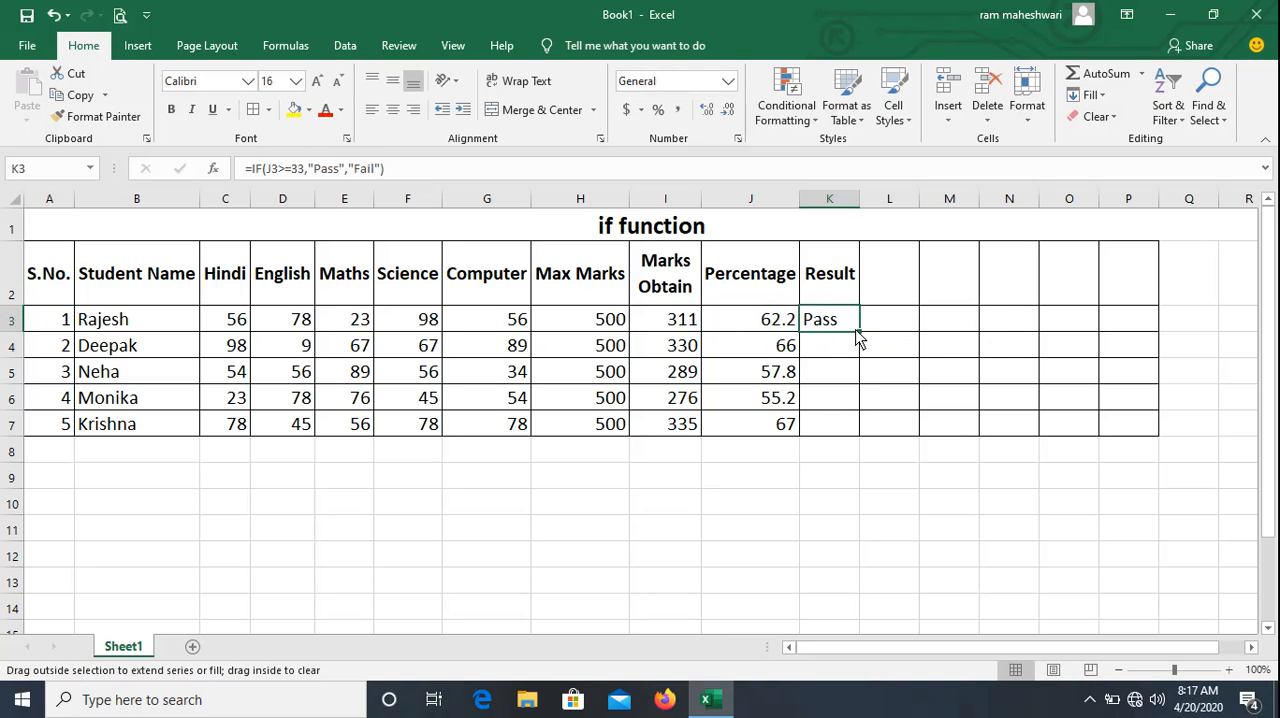
drag(857, 340, 860, 440)
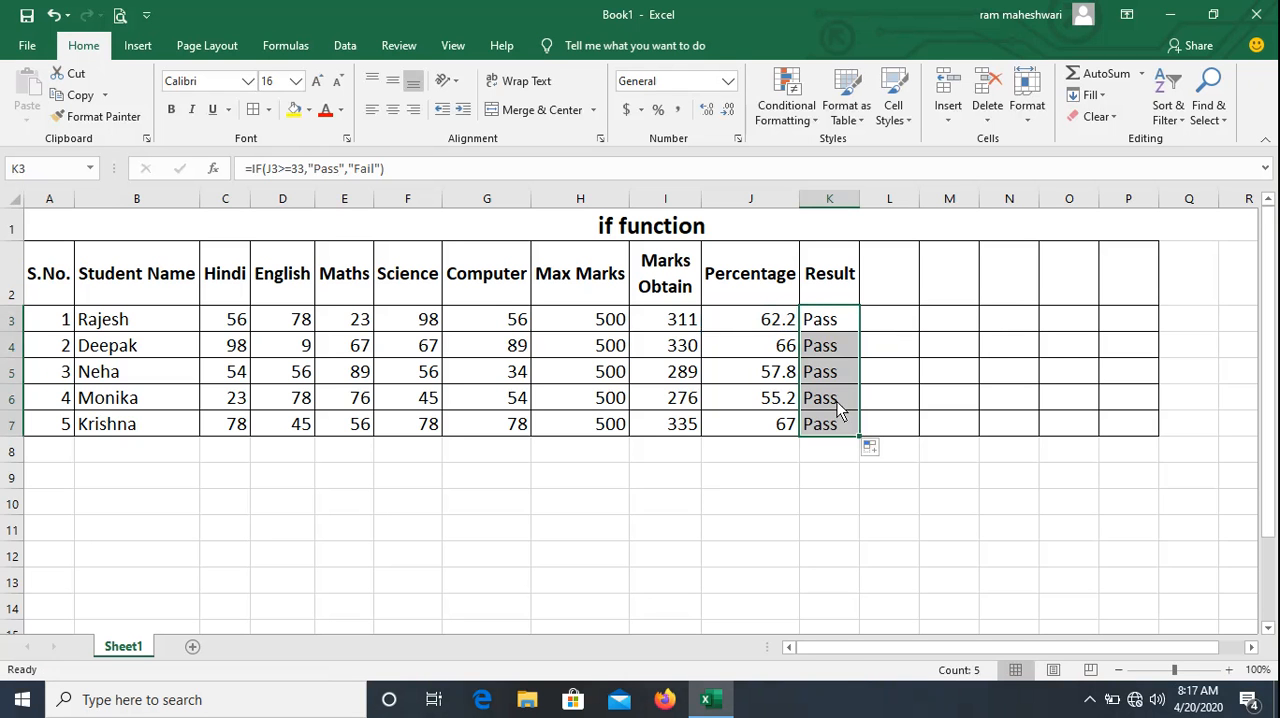
Change the third student's marks in row 5 to Hindi 20, English 25 and Maths 12.
click(232, 384)
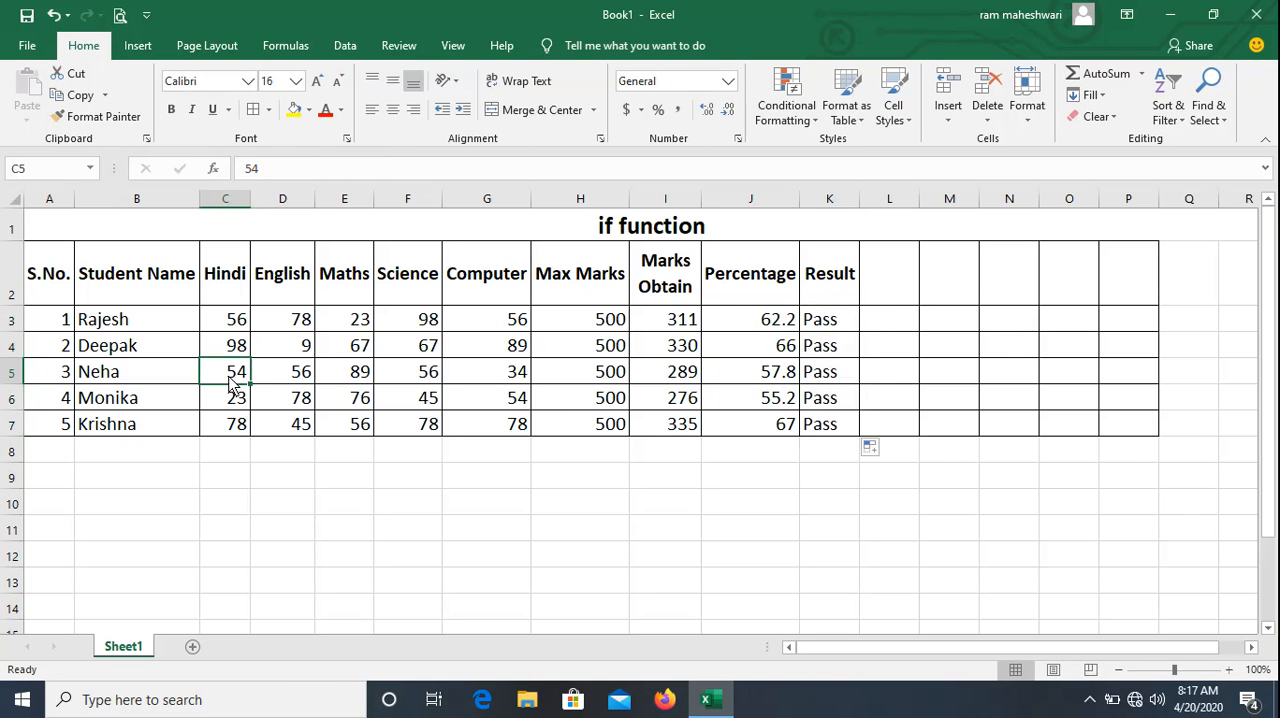
text(20)
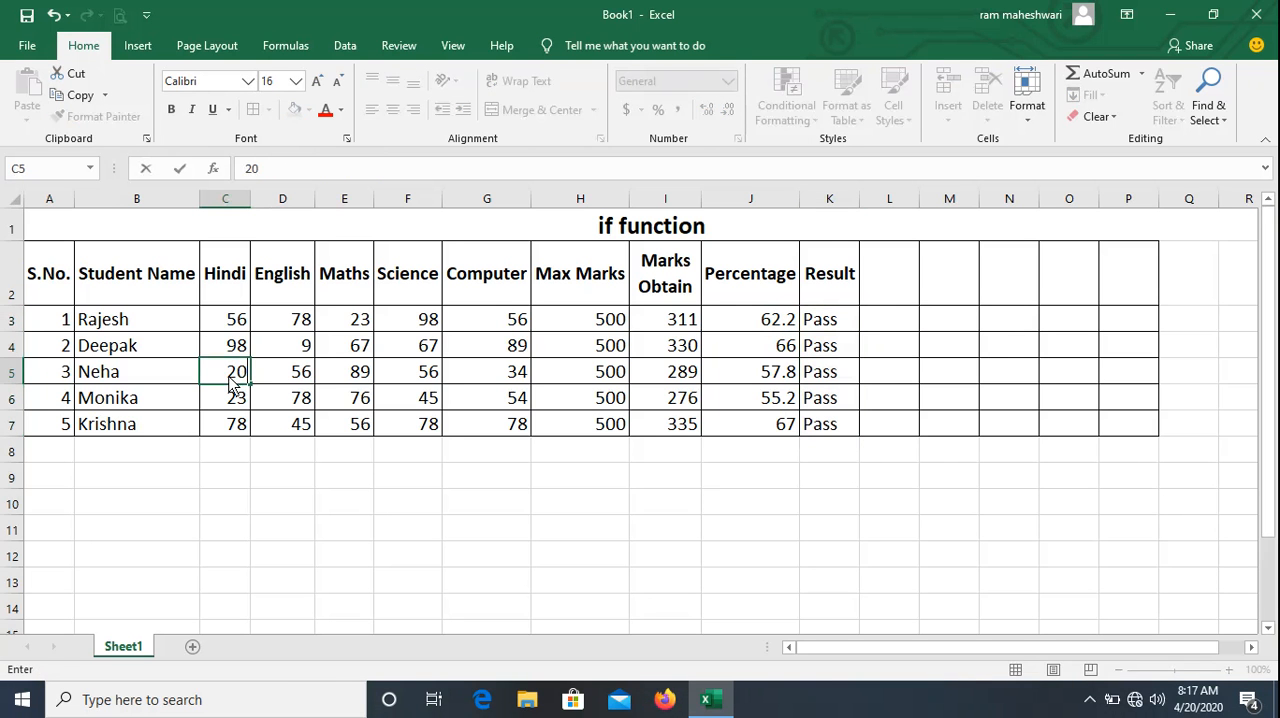
key(Tab)
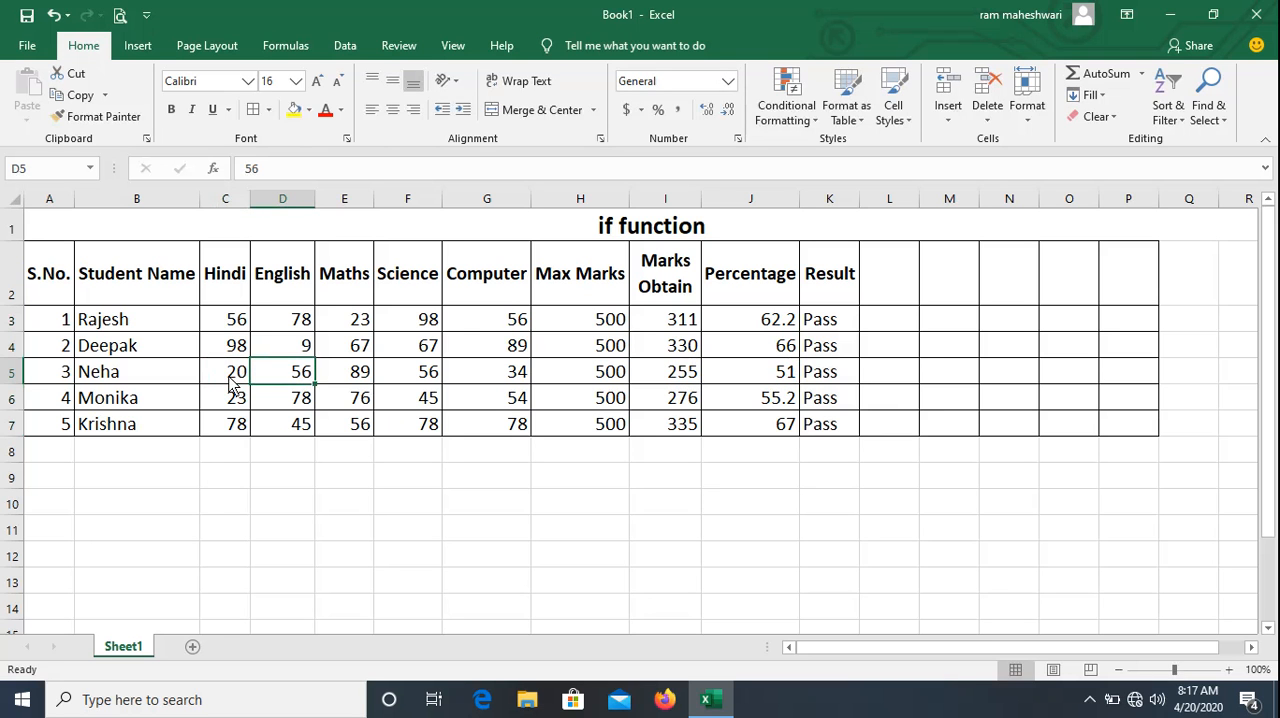
text(25)
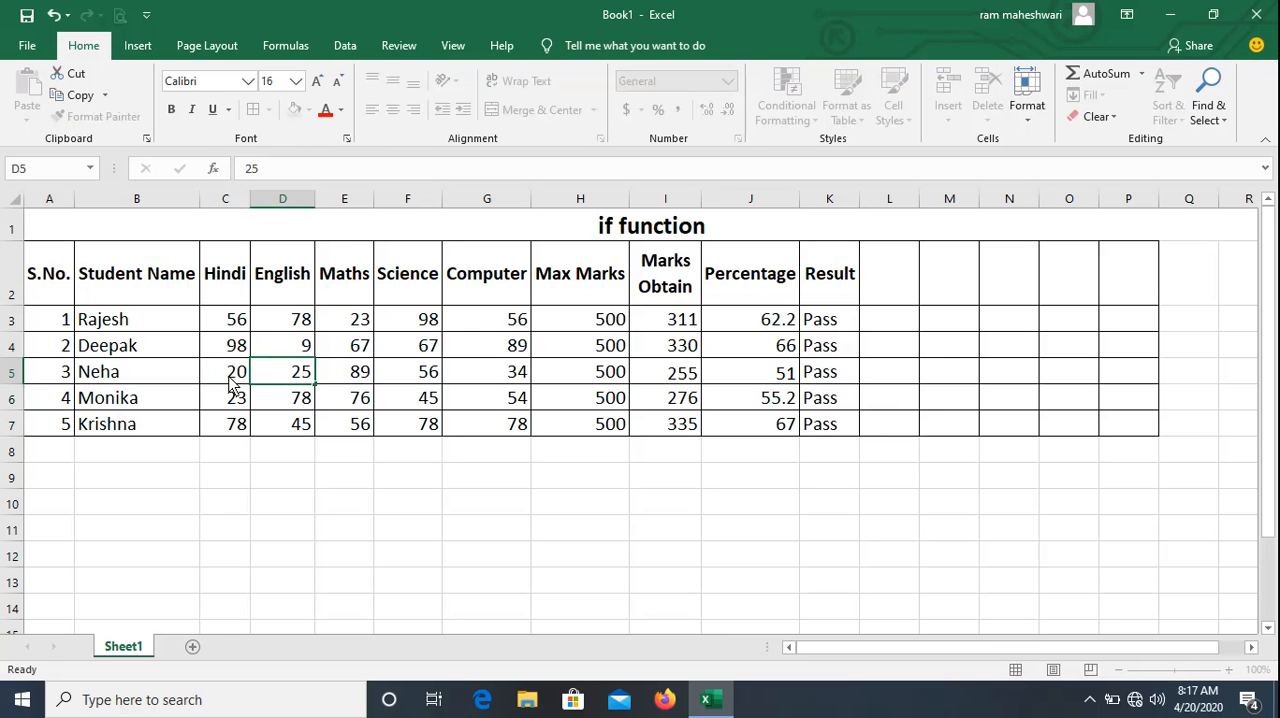
key(Tab)
text(12)
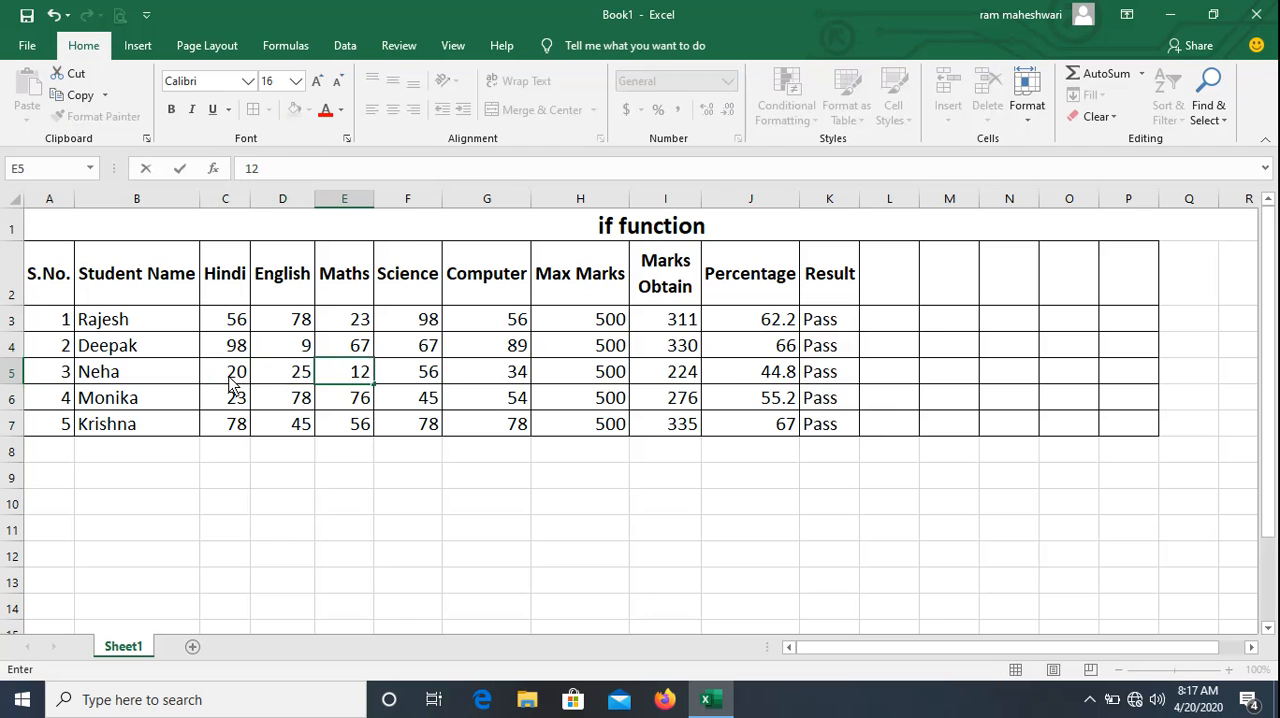
key(Tab)
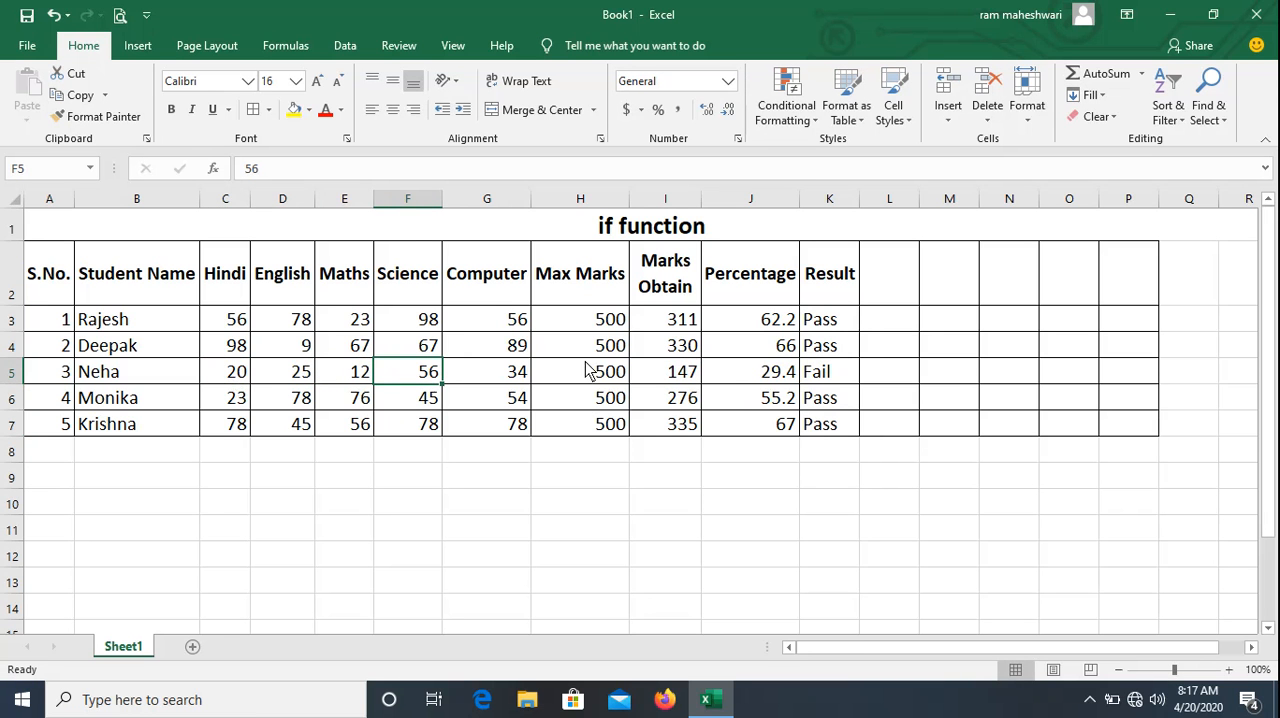
Check the percentage in row 5 and compare the IF formulas and outcomes down the Result column.
click(745, 382)
key(Tab)
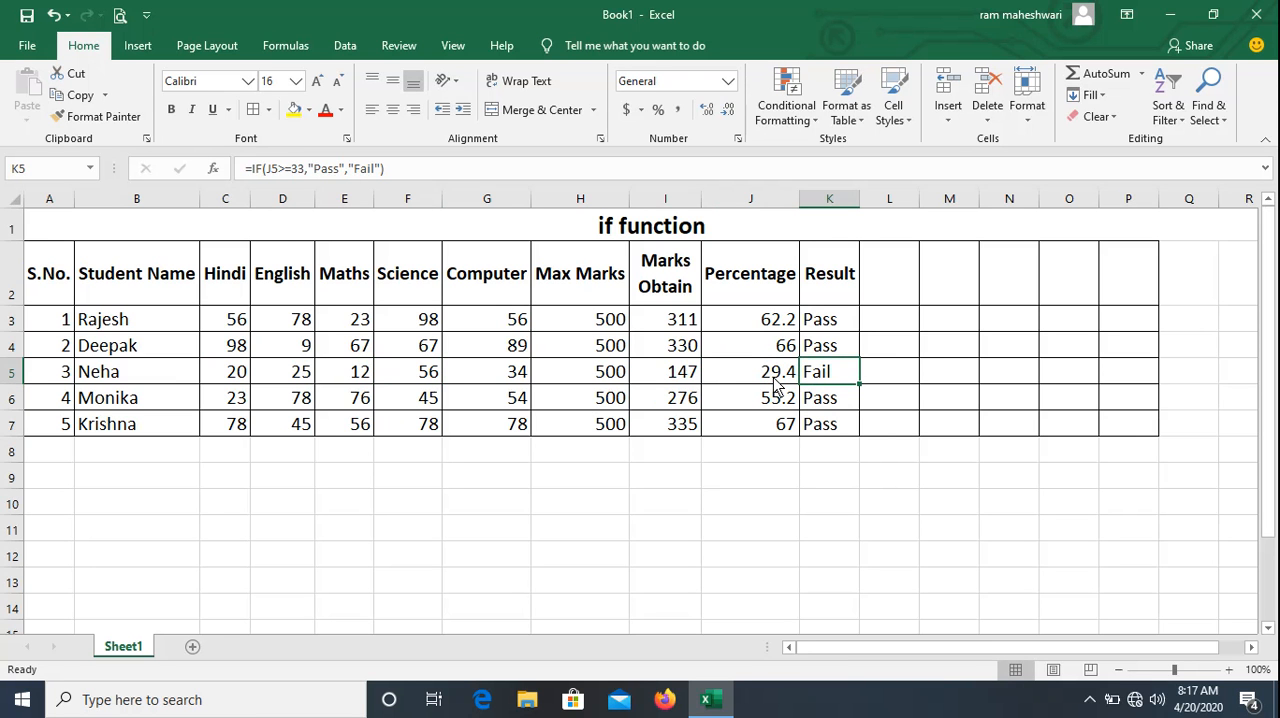
key(Up)
key(Up)
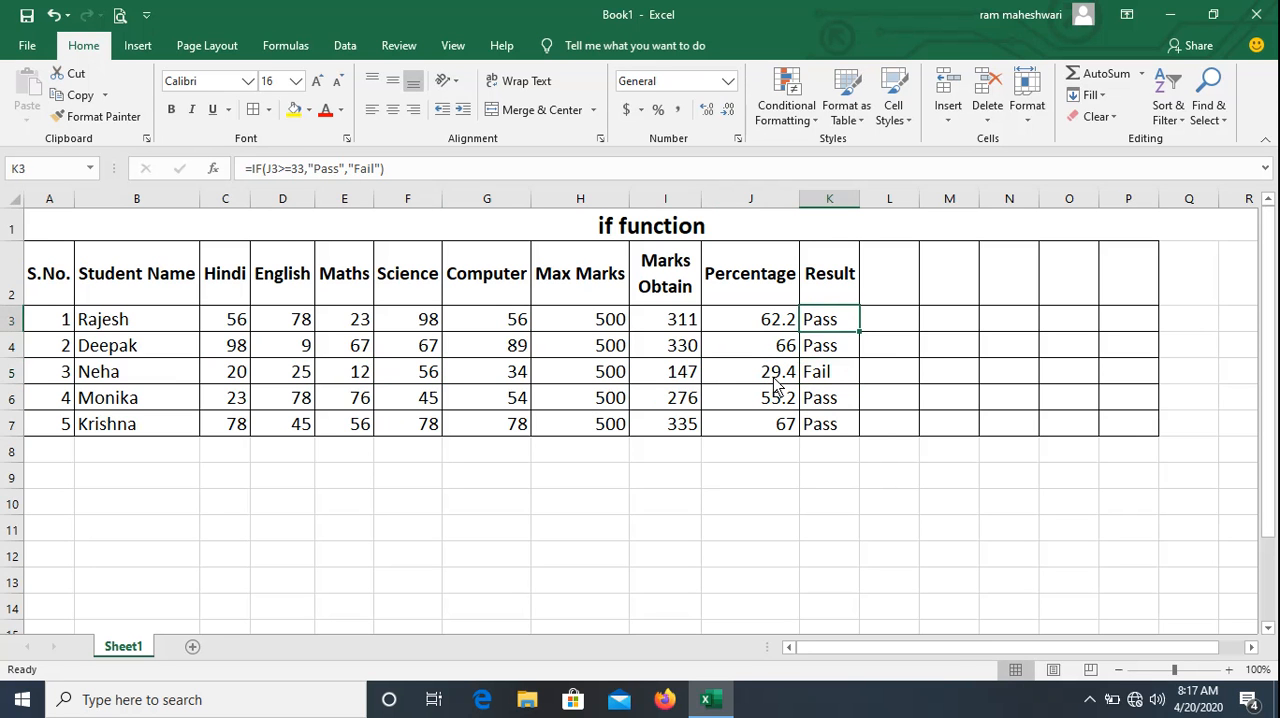
key(Down)
key(Down)
key(Down)
key(Up)
key(Up)
key(Down)
key(Down)
key(Down)
key(Down)
key(Down)
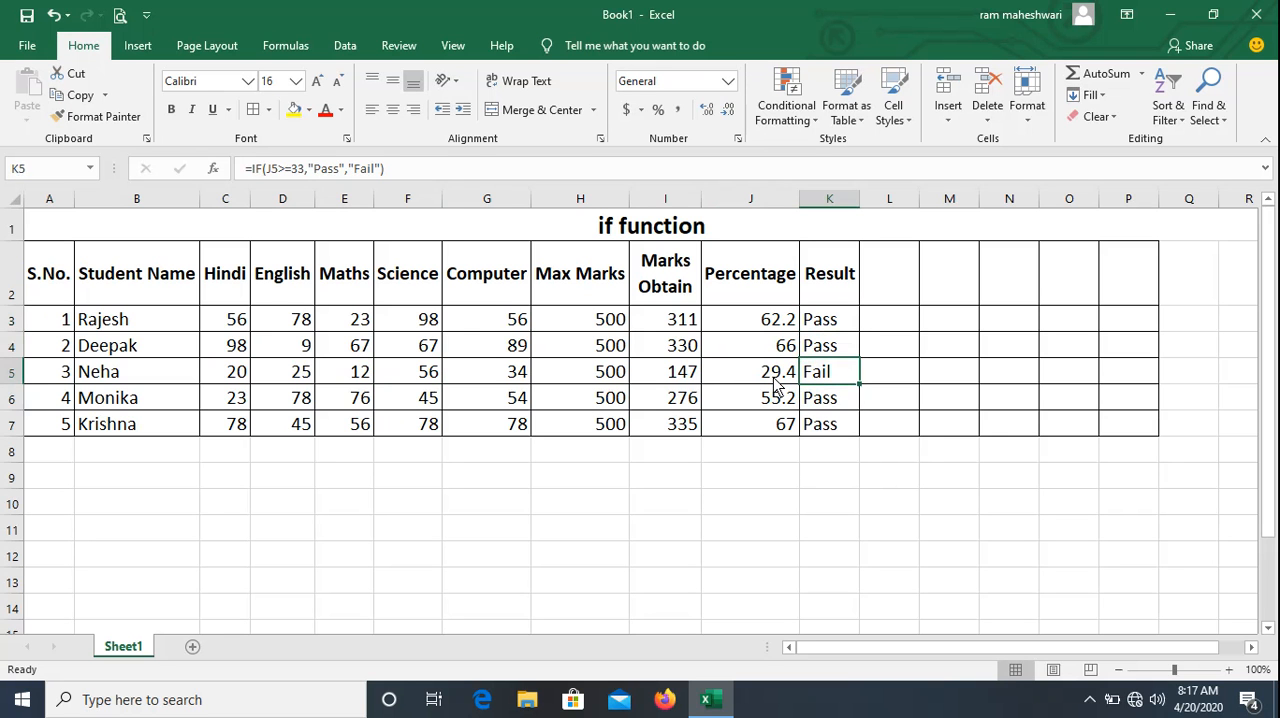
key(Up)
key(Up)
key(Up)
key(Up)
key(Up)
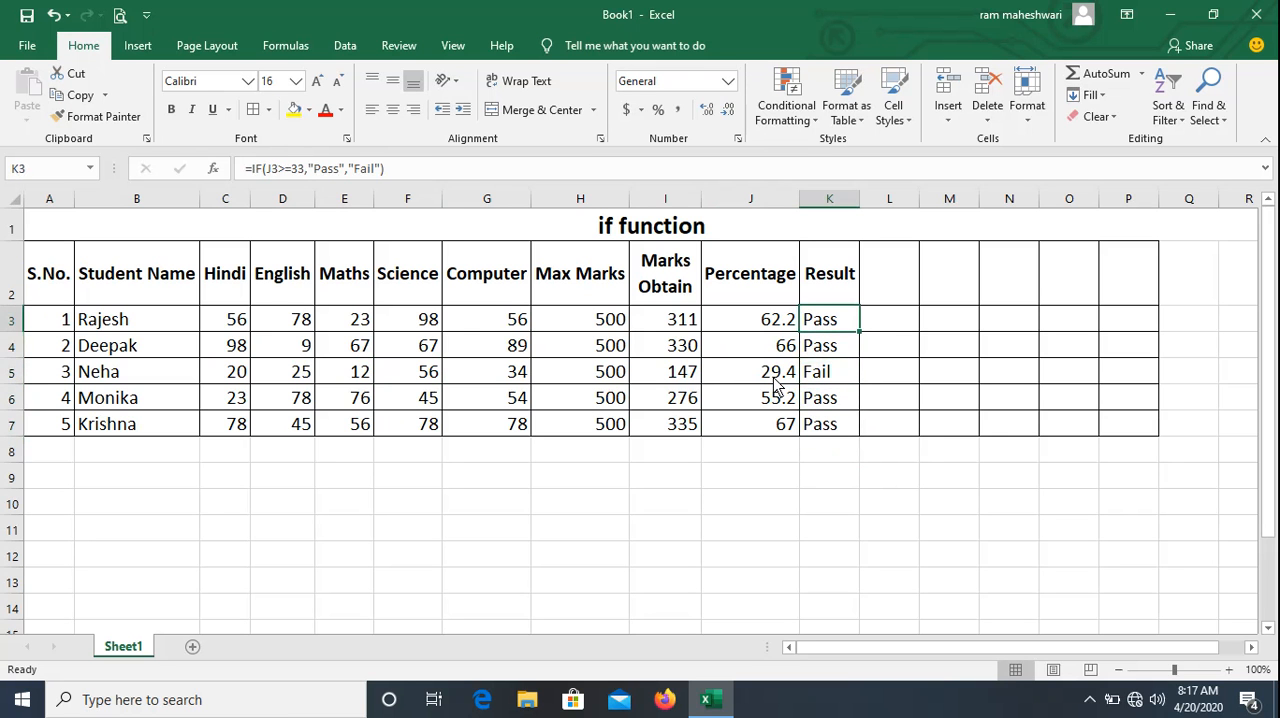
Examine the fourth student's subject marks in row 6 against the IF formula in the Result column.
key(Down)
key(Down)
key(Down)
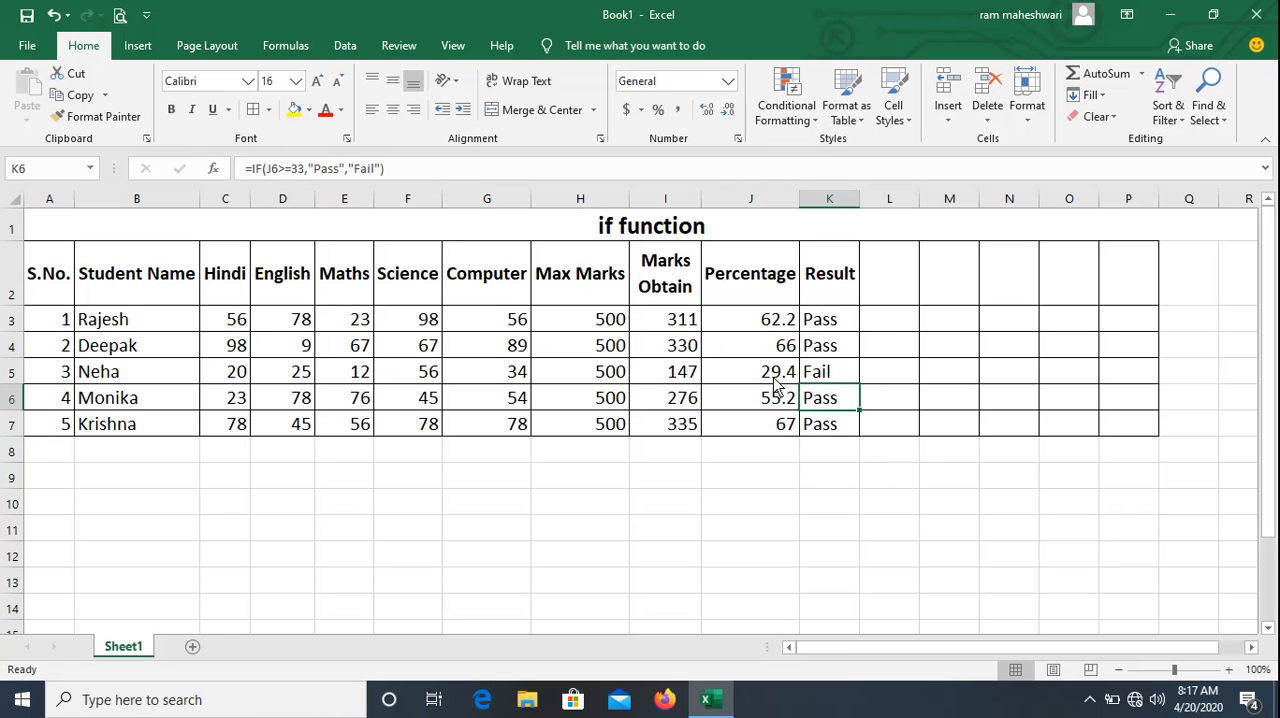
key(Left)
key(Left)
key(Left)
key(Left)
key(Left)
key(Left)
key(Left)
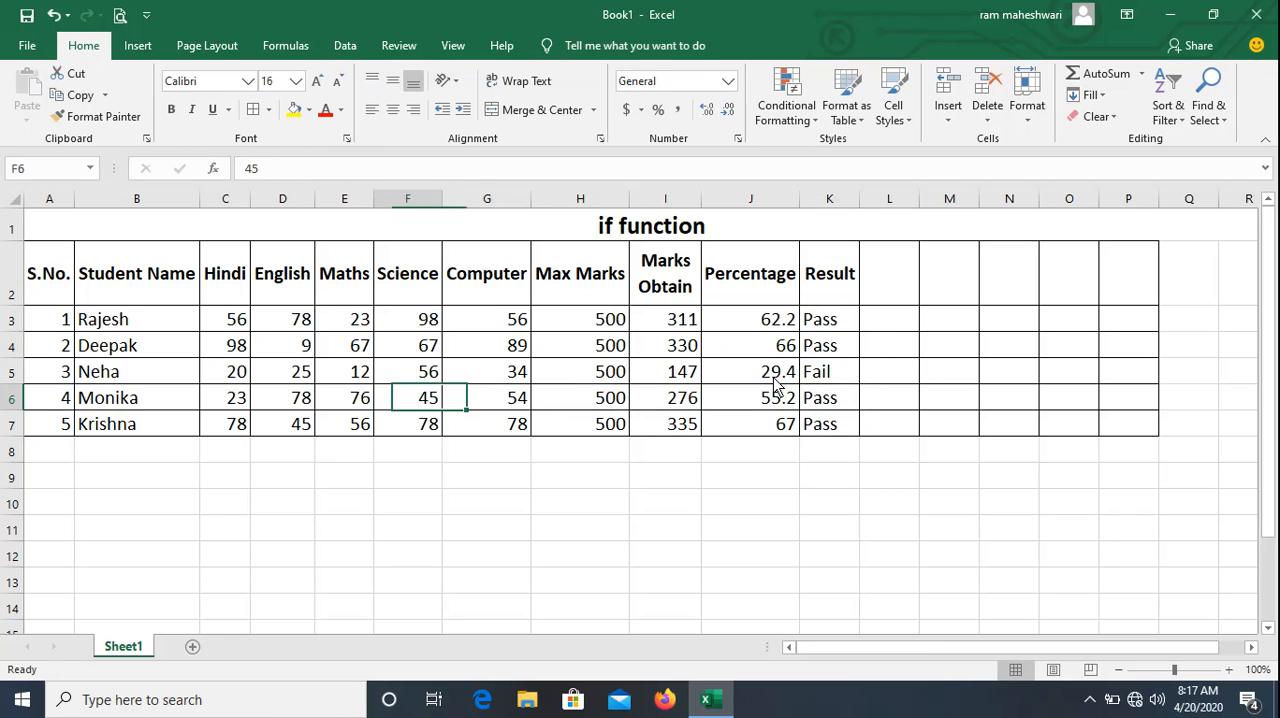
key(Left)
key(Right)
key(Right)
key(Right)
key(Right)
key(Right)
key(Right)
key(Right)
key(Right)
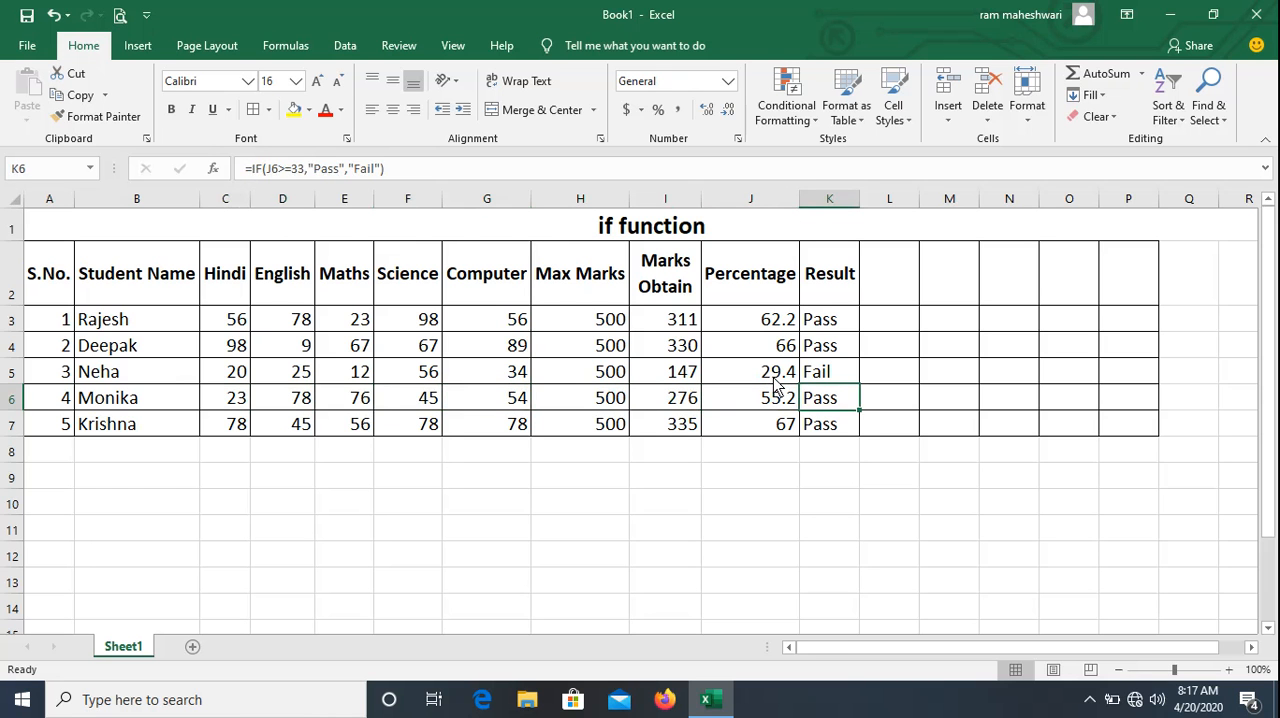
Examine the first student's percentage formula and compare it with the IF formulas down the Result column.
key(Left)
key(Up)
key(Up)
key(Up)
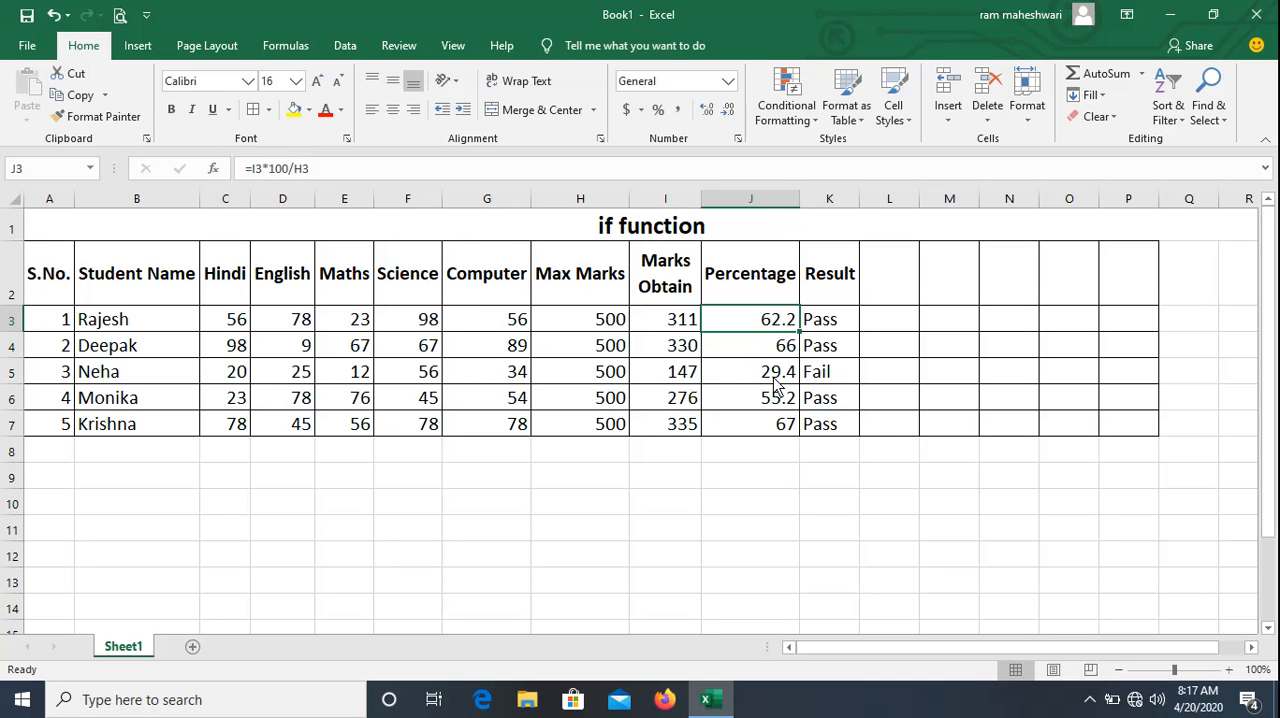
key(Left)
key(Right)
key(Right)
key(Down)
key(Down)
key(Down)
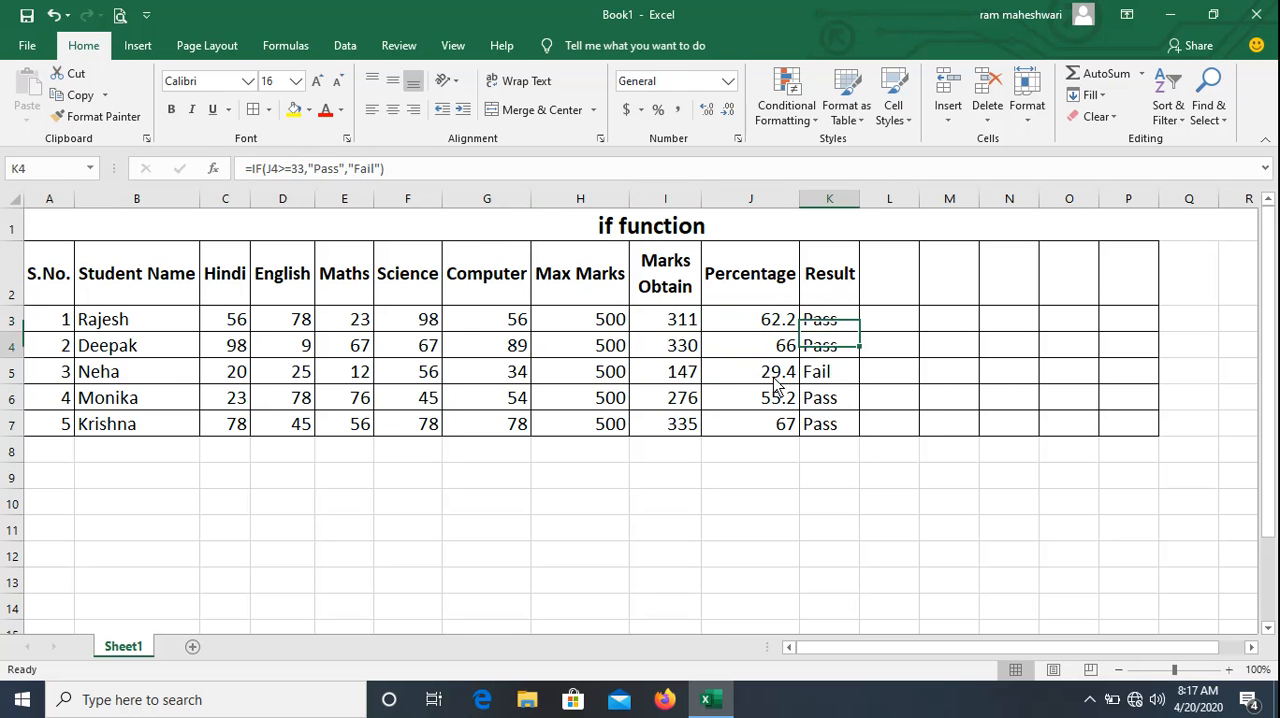
key(Down)
Clear the percentage-based IF formulas from K3:K7 in the Result column.
key(Up)
key(Up)
key(Up)
key(Up)
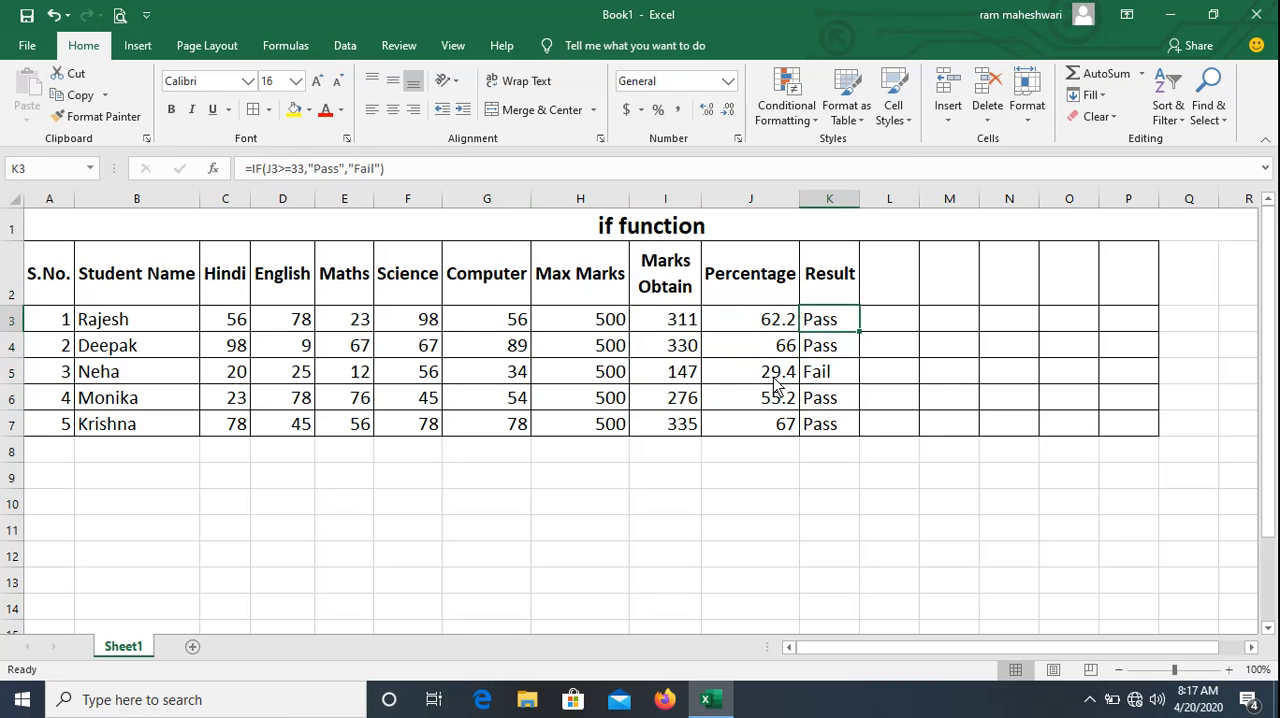
key(shift+Down)
key(shift+Down)
key(shift+Down)
key(shift+Down)
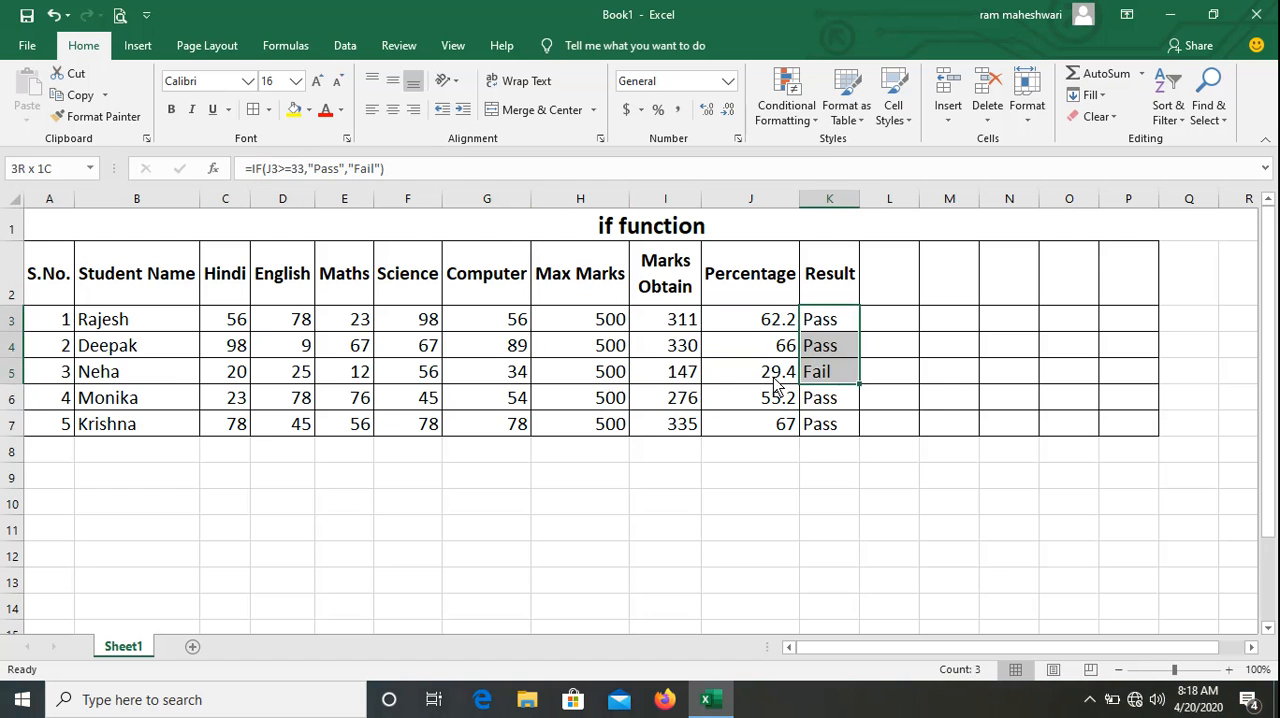
key(Delete)
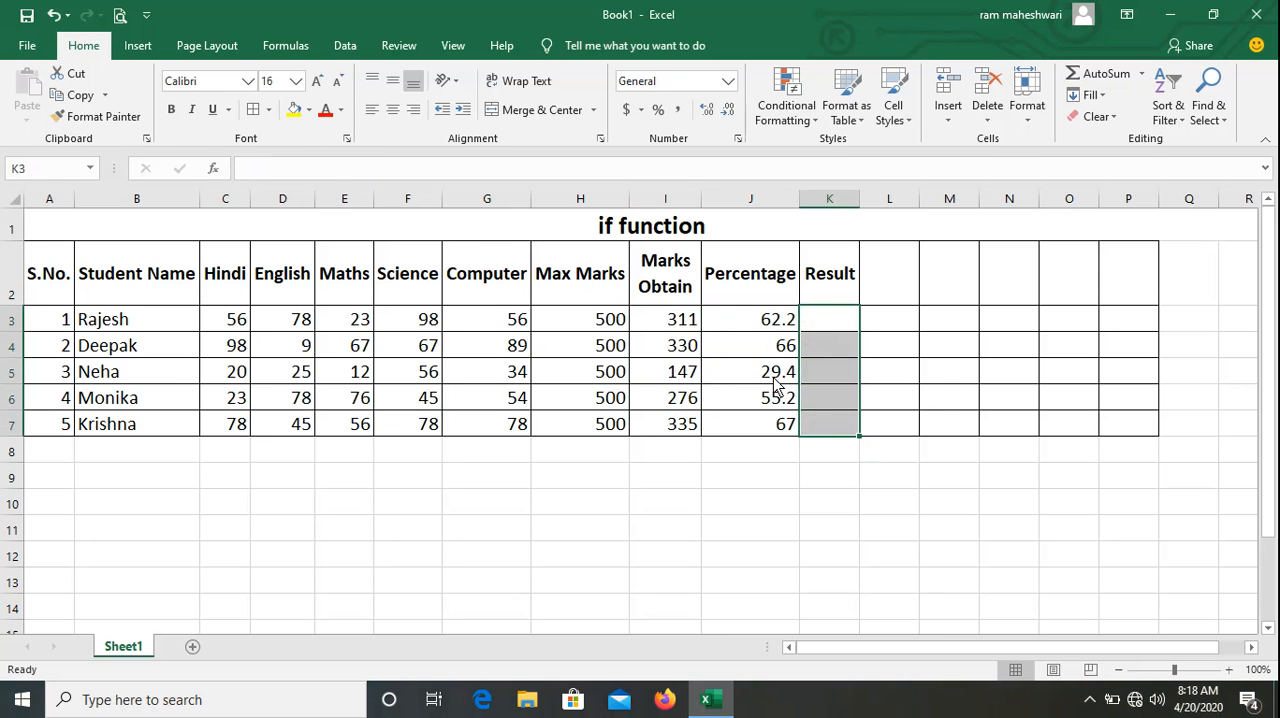
Begin a formula in K3 with =IF(AND(C3>=33 so the Hindi mark is the first condition.
key(Up)
key(Down)
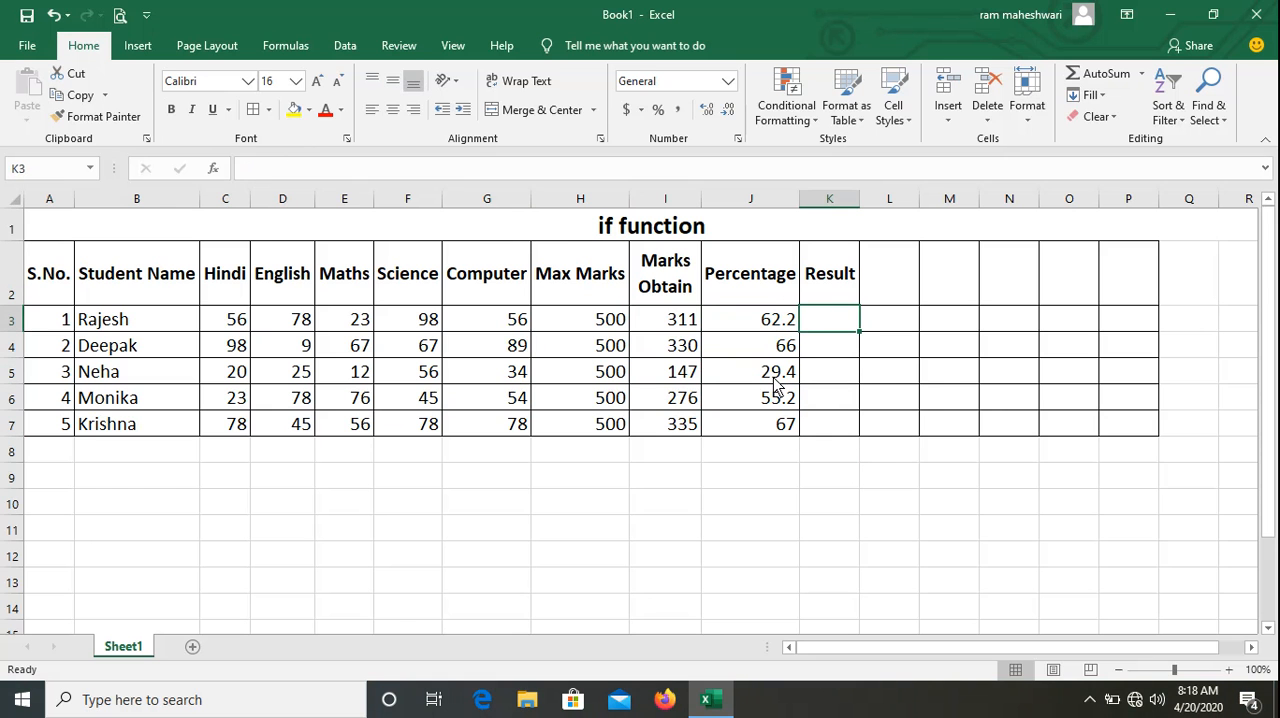
text(=)
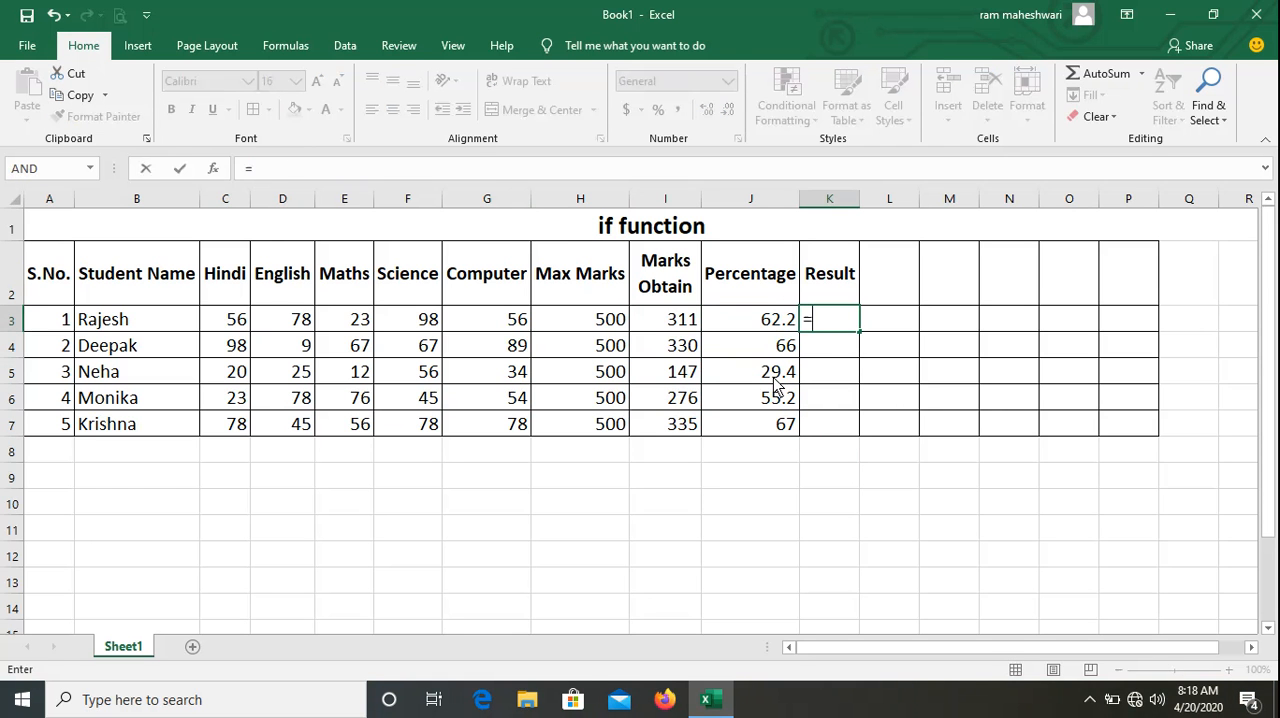
text(if)
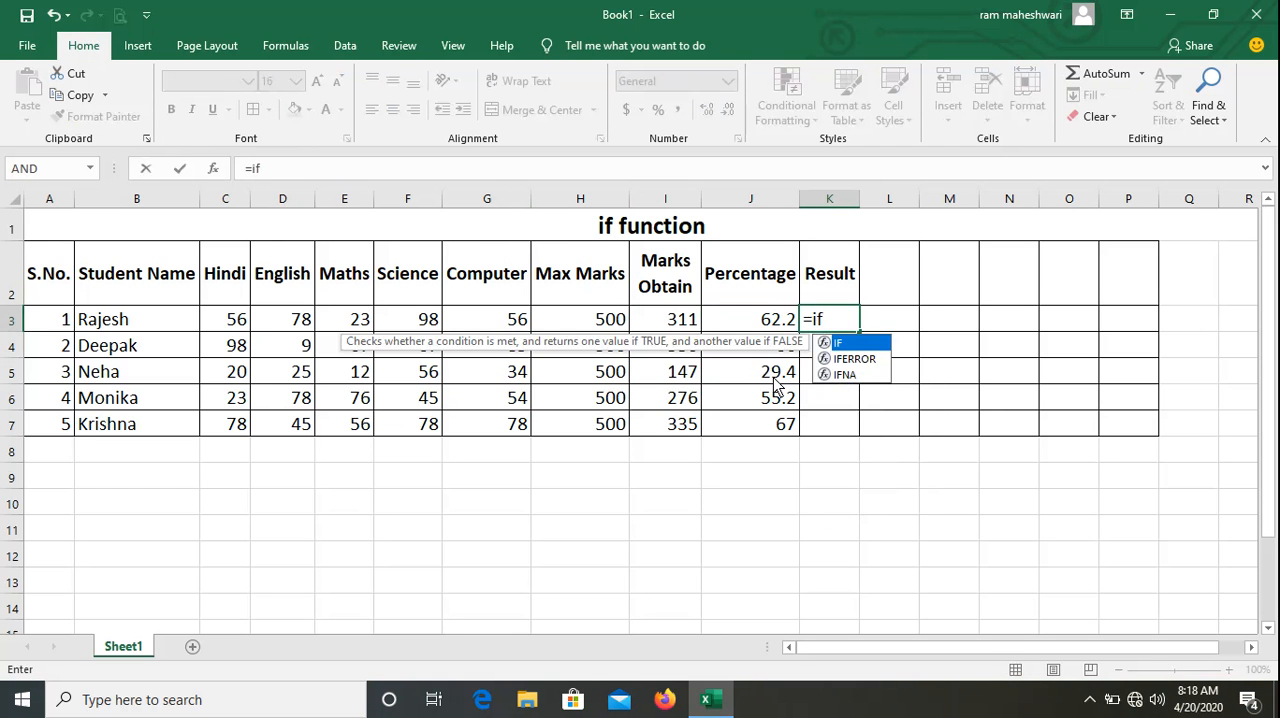
text(()
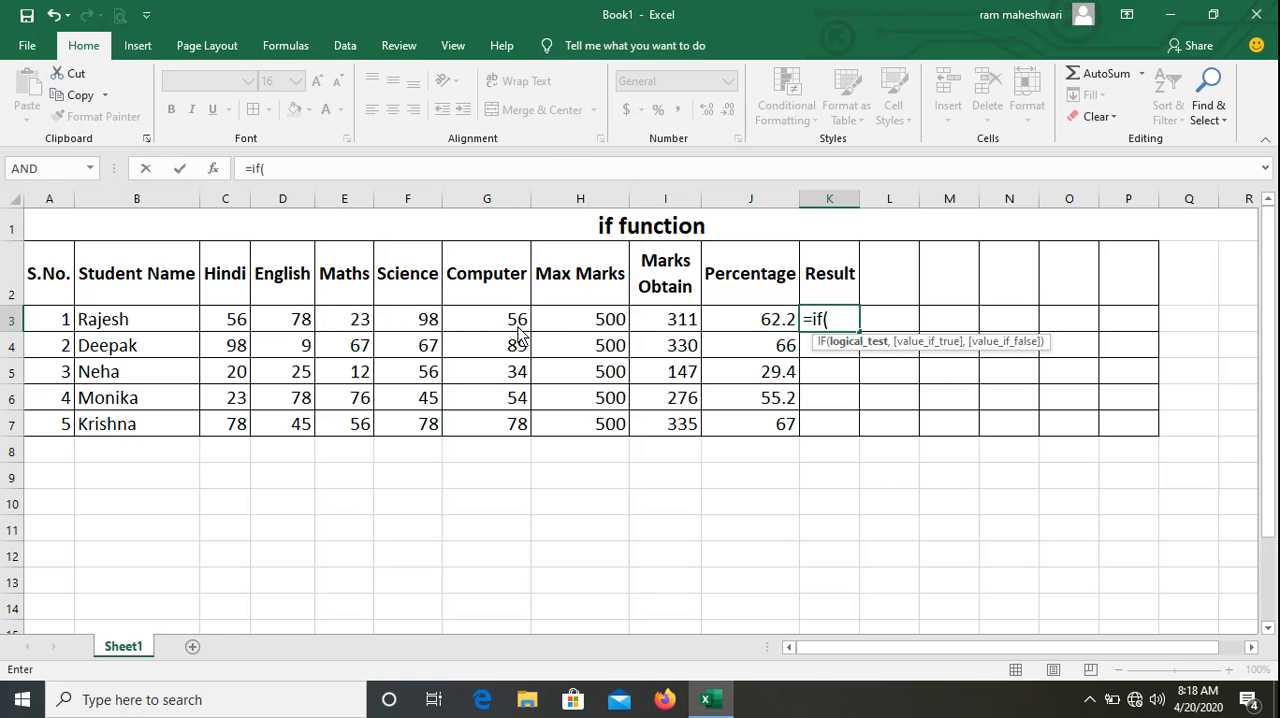
text(and)
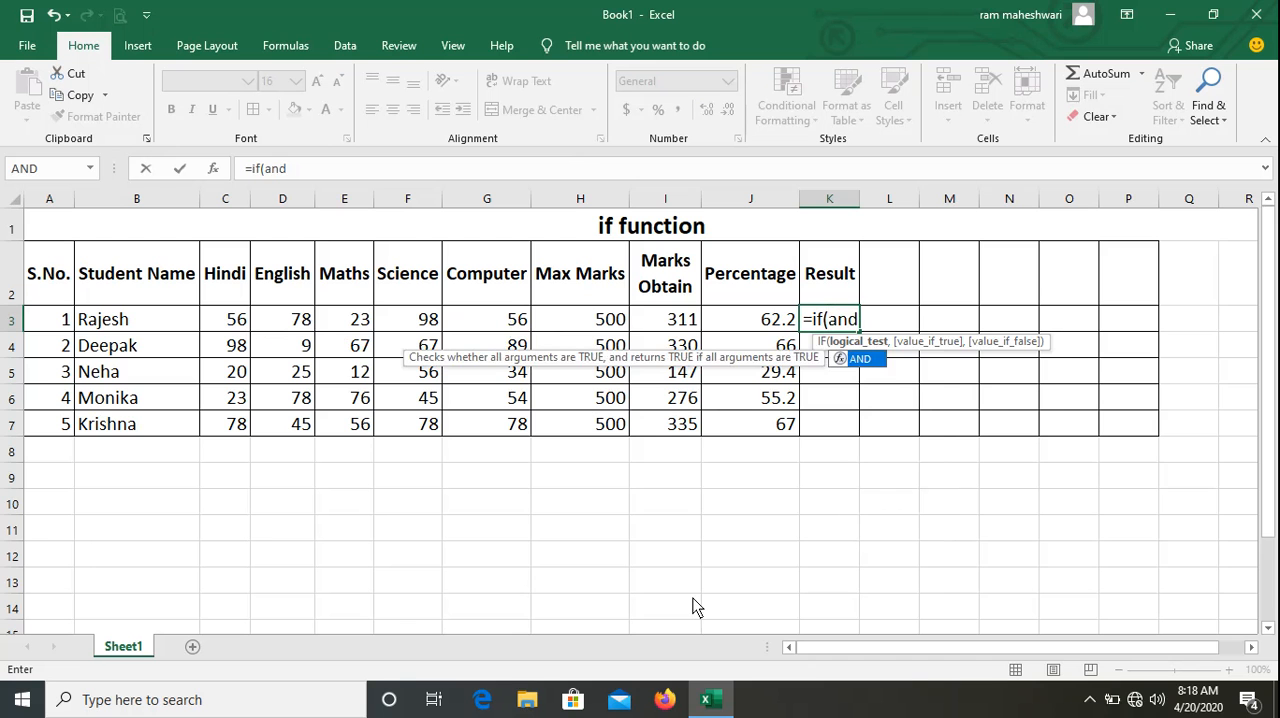
text(()
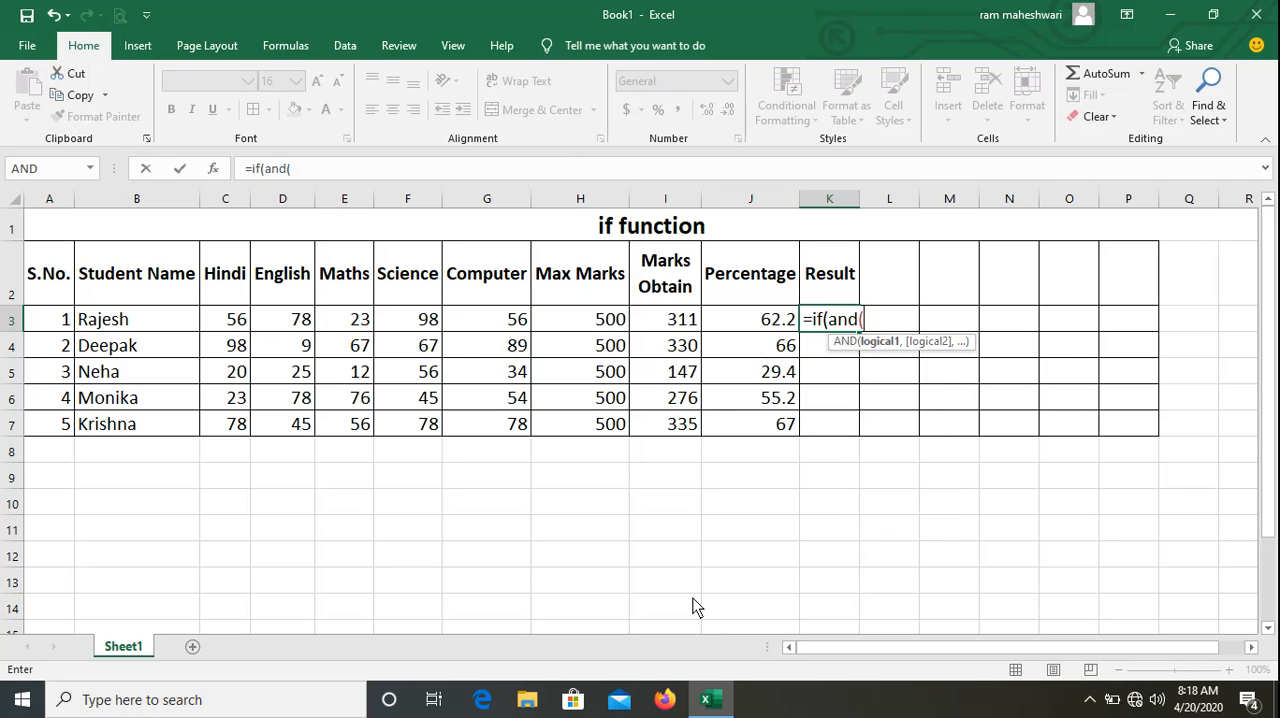
text(c)
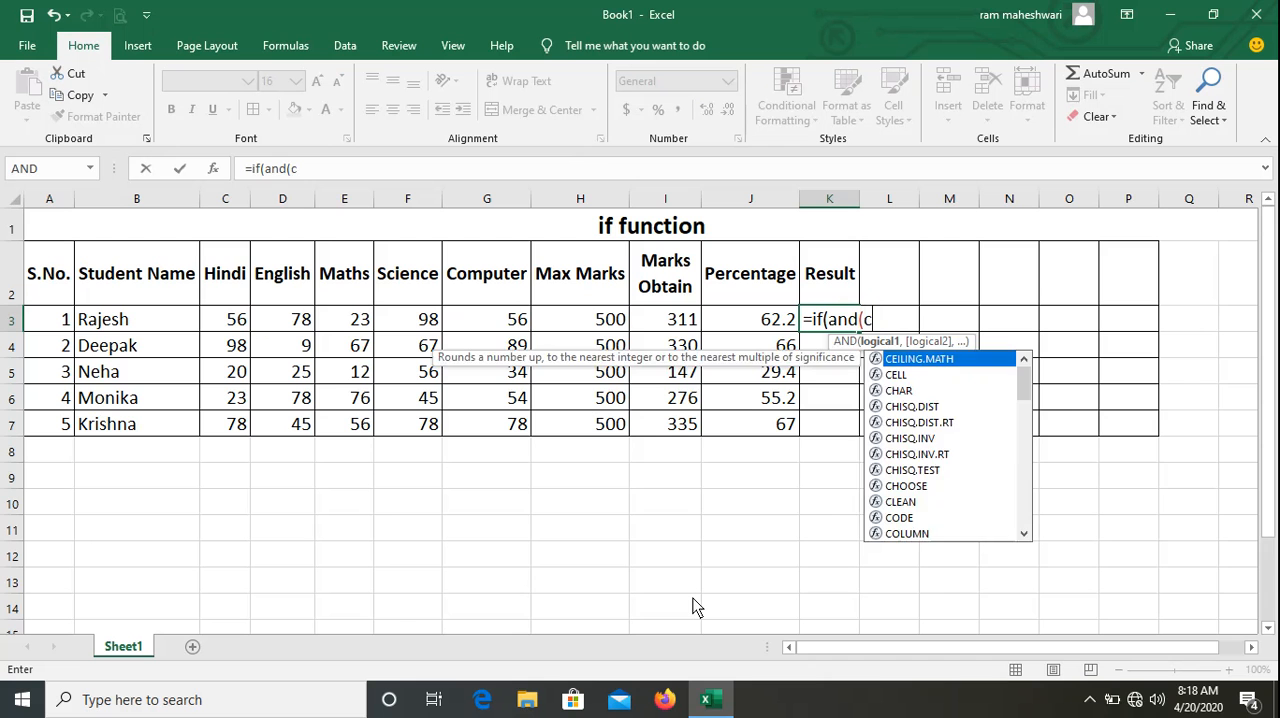
text(2)
key(BackSpace)
text(3>=33)
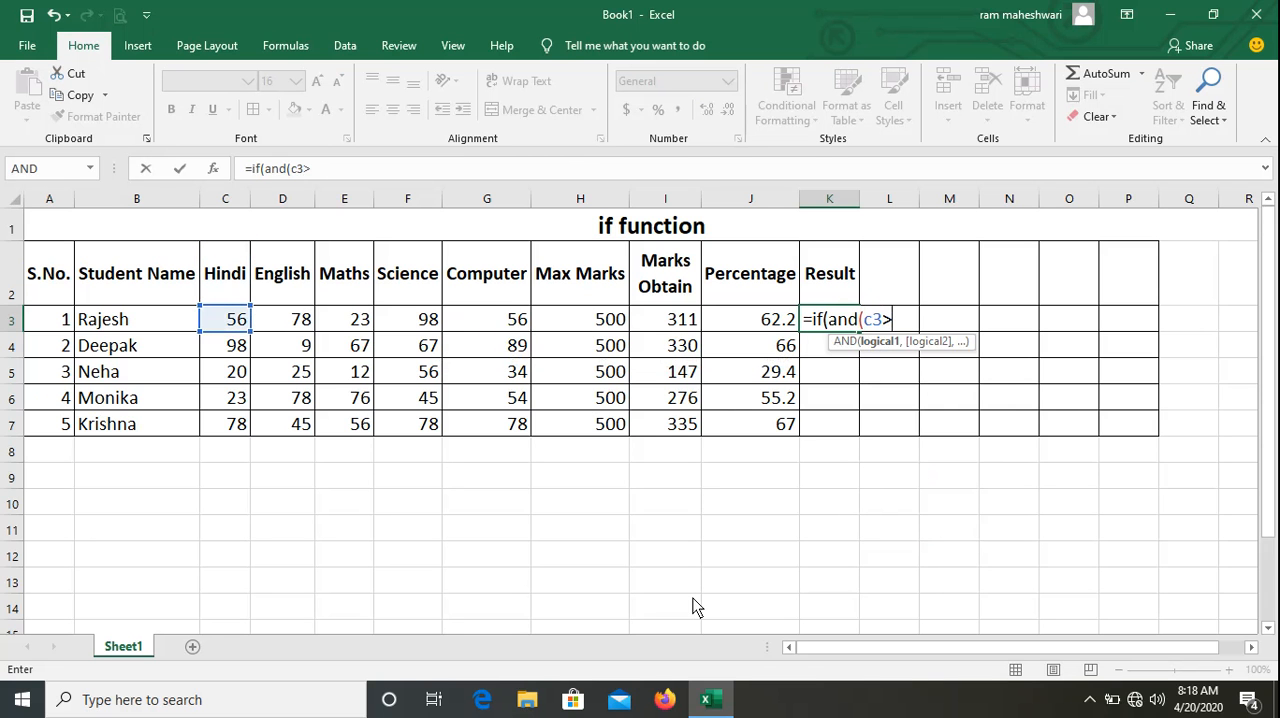
text(,)
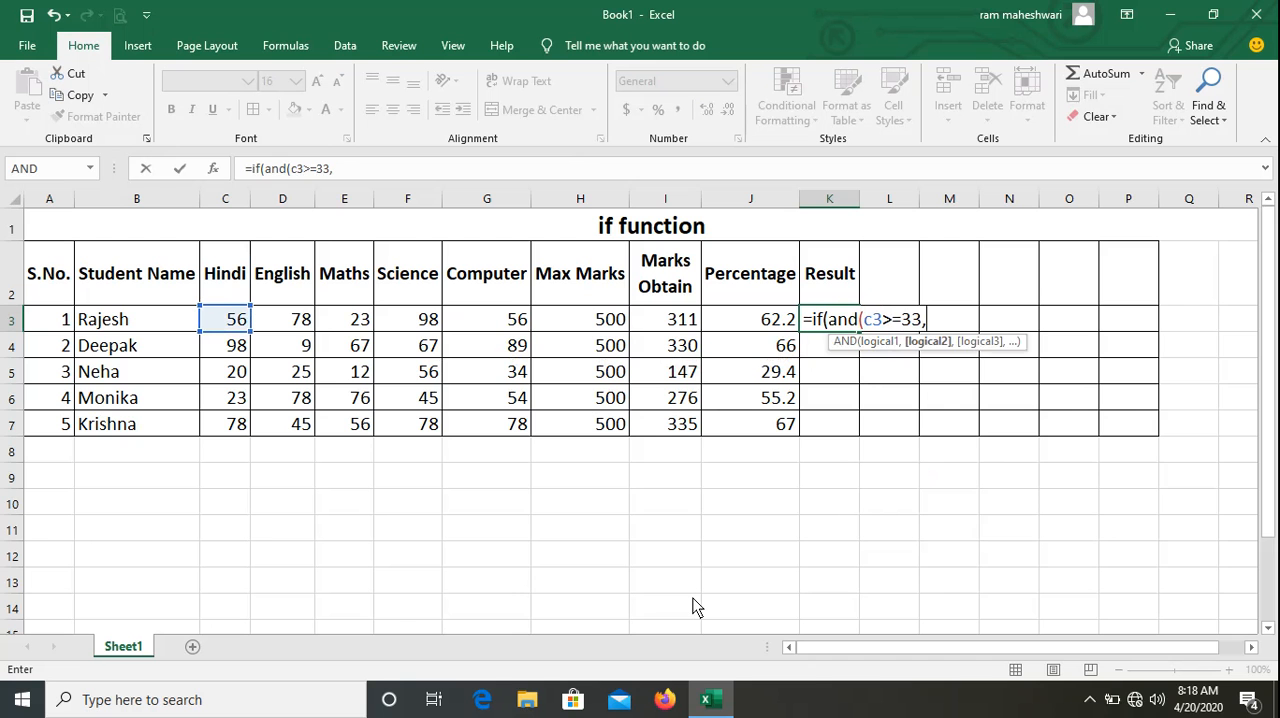
text(d3)
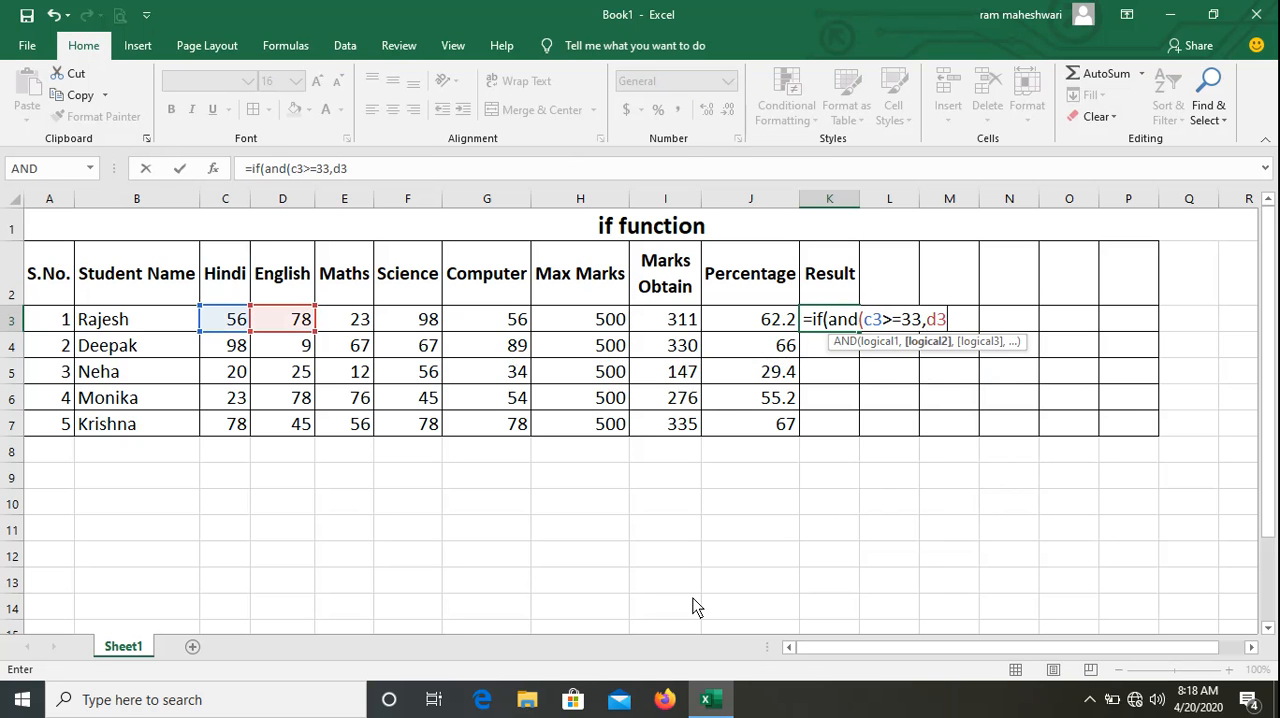
text(>=33,)
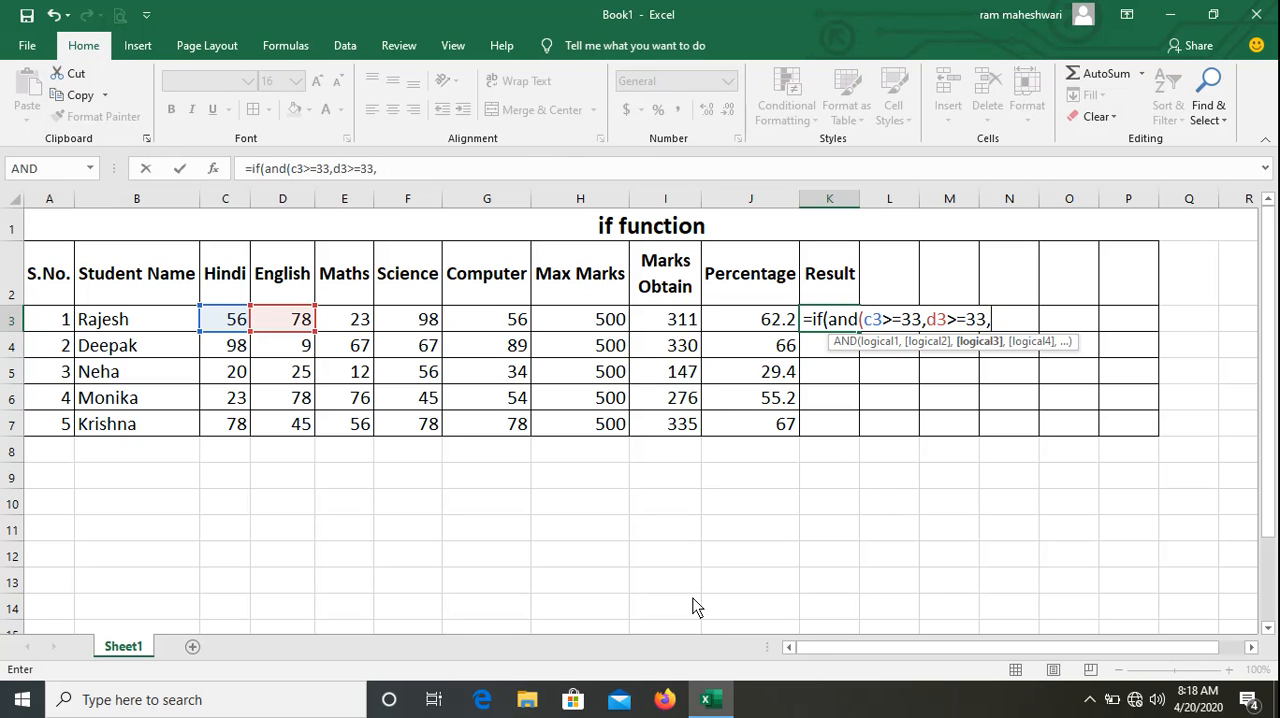
text(e3>=33)
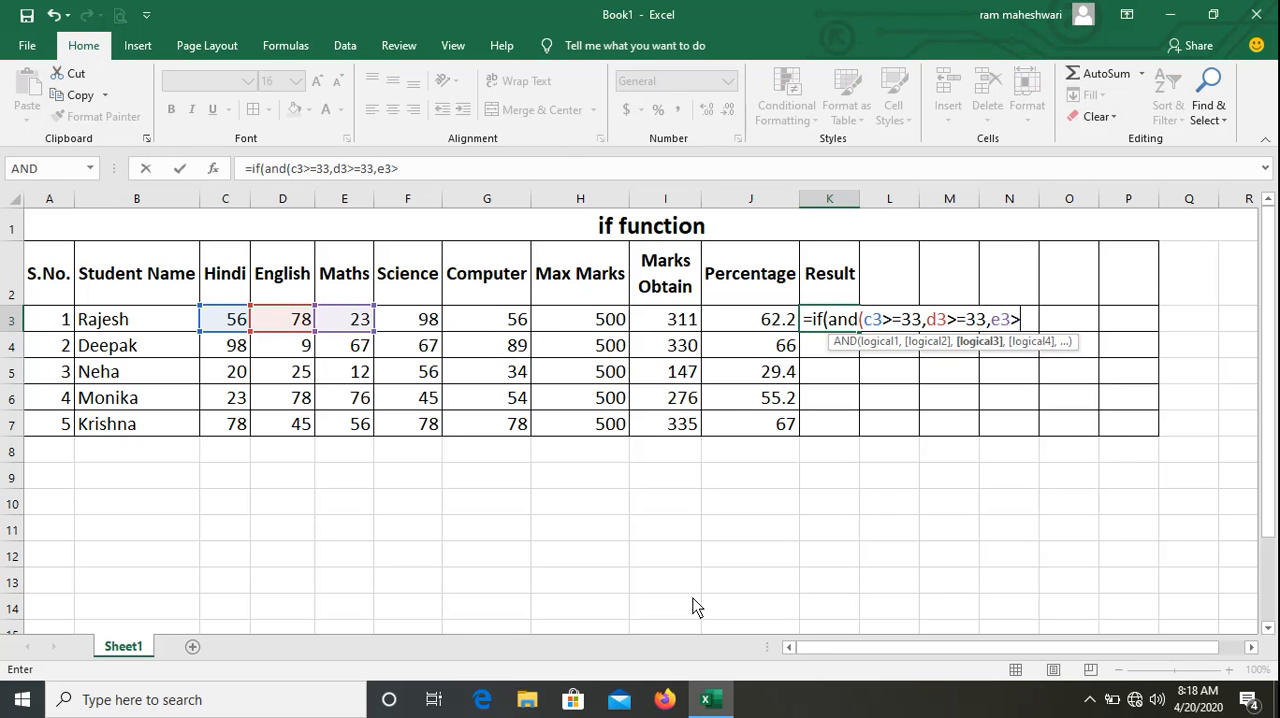
text(,)
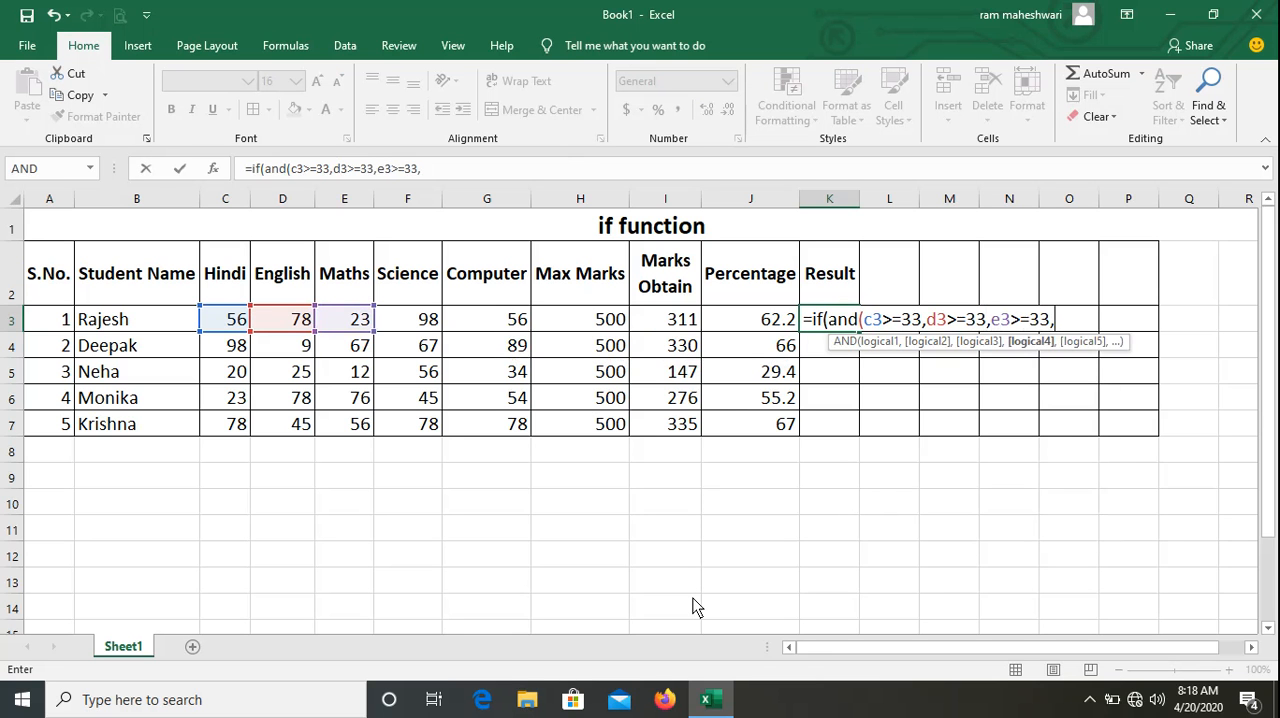
text(f3)
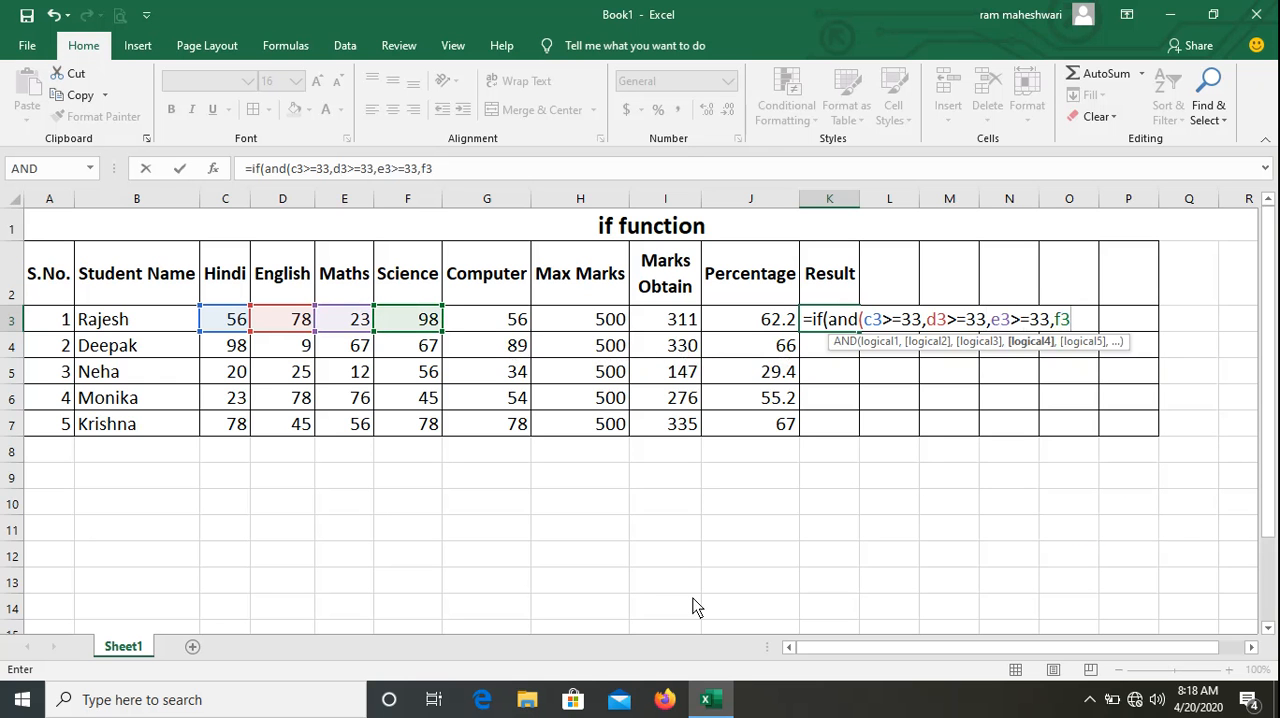
text(>=33,g3)
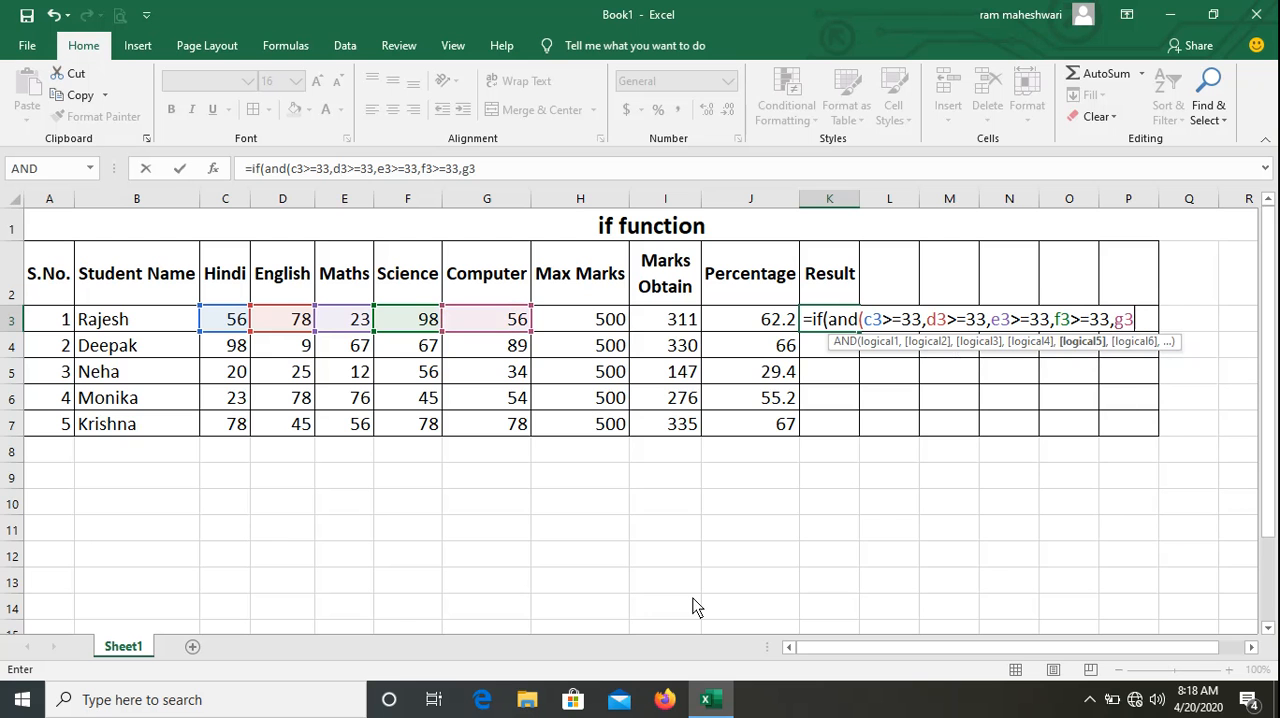
text(>=33)
text(),)
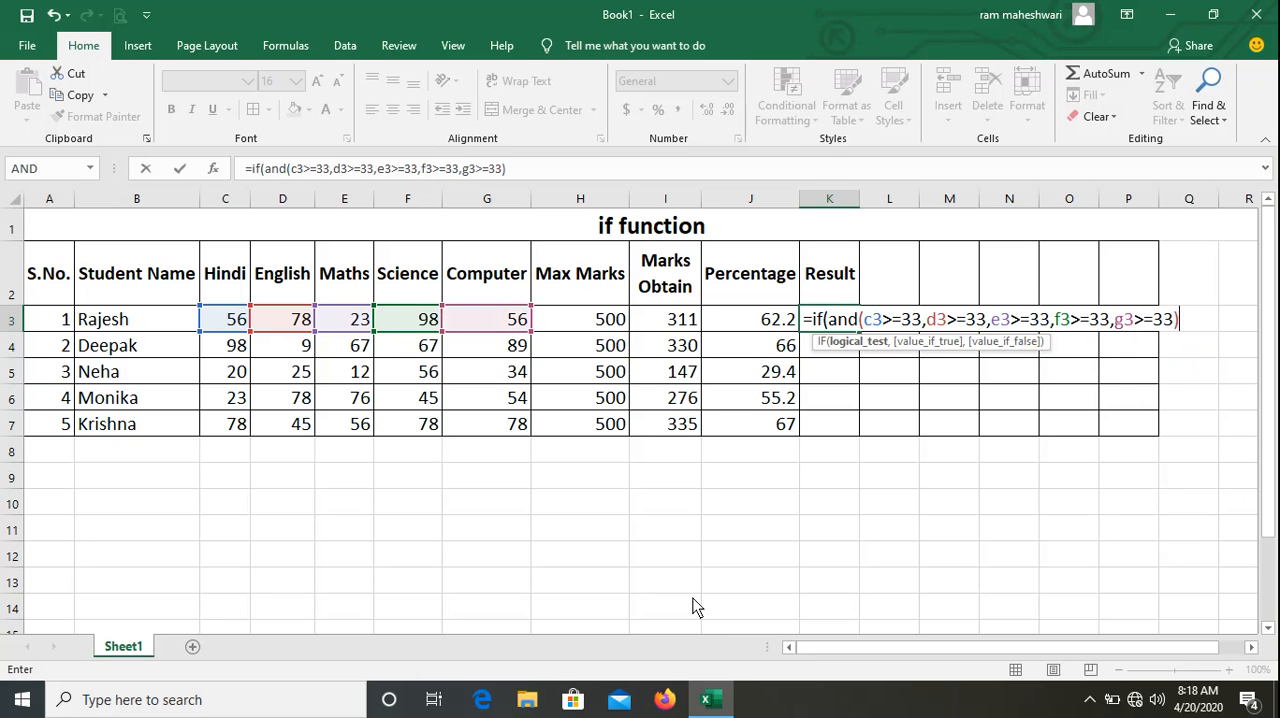
text(")
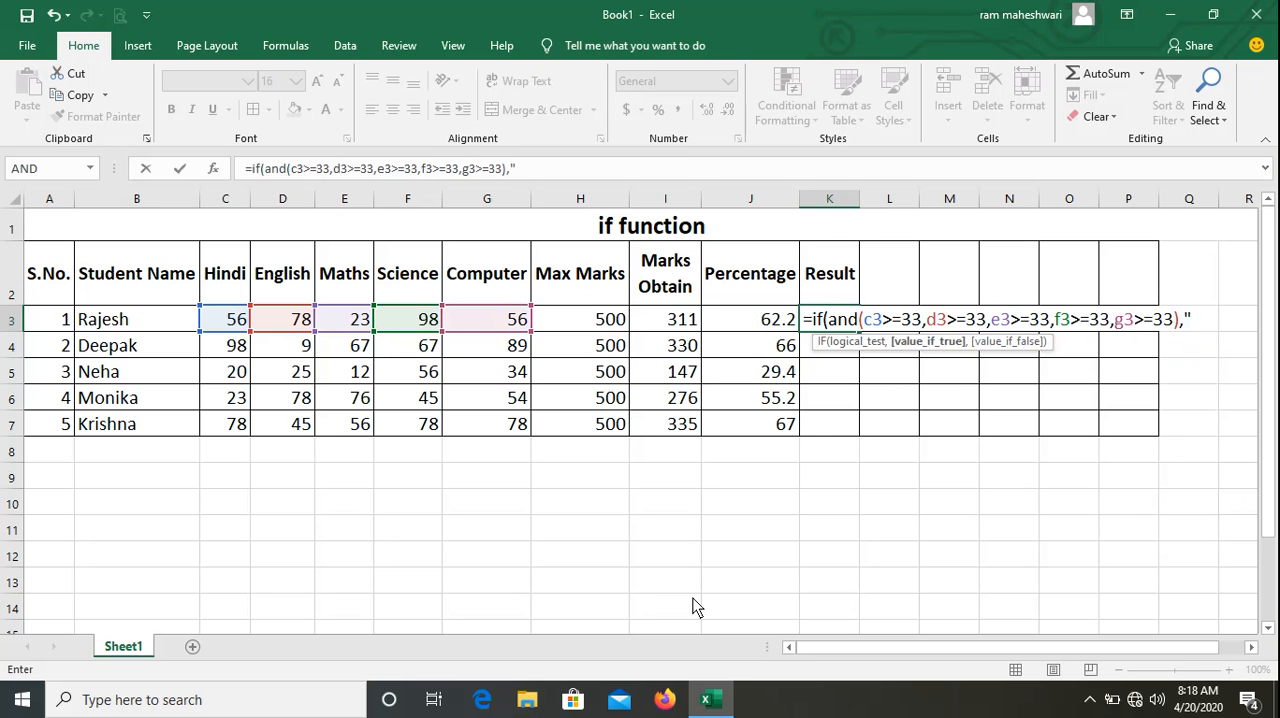
text(Pass","Fa)
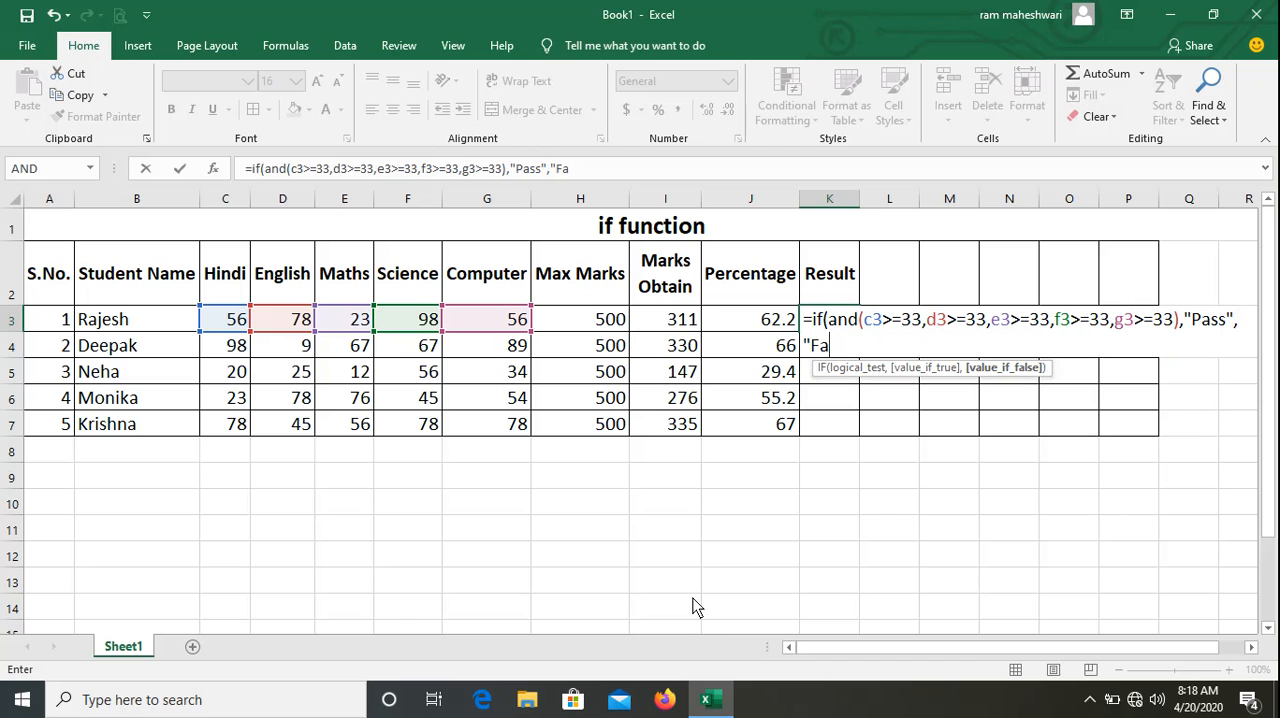
text(il"))
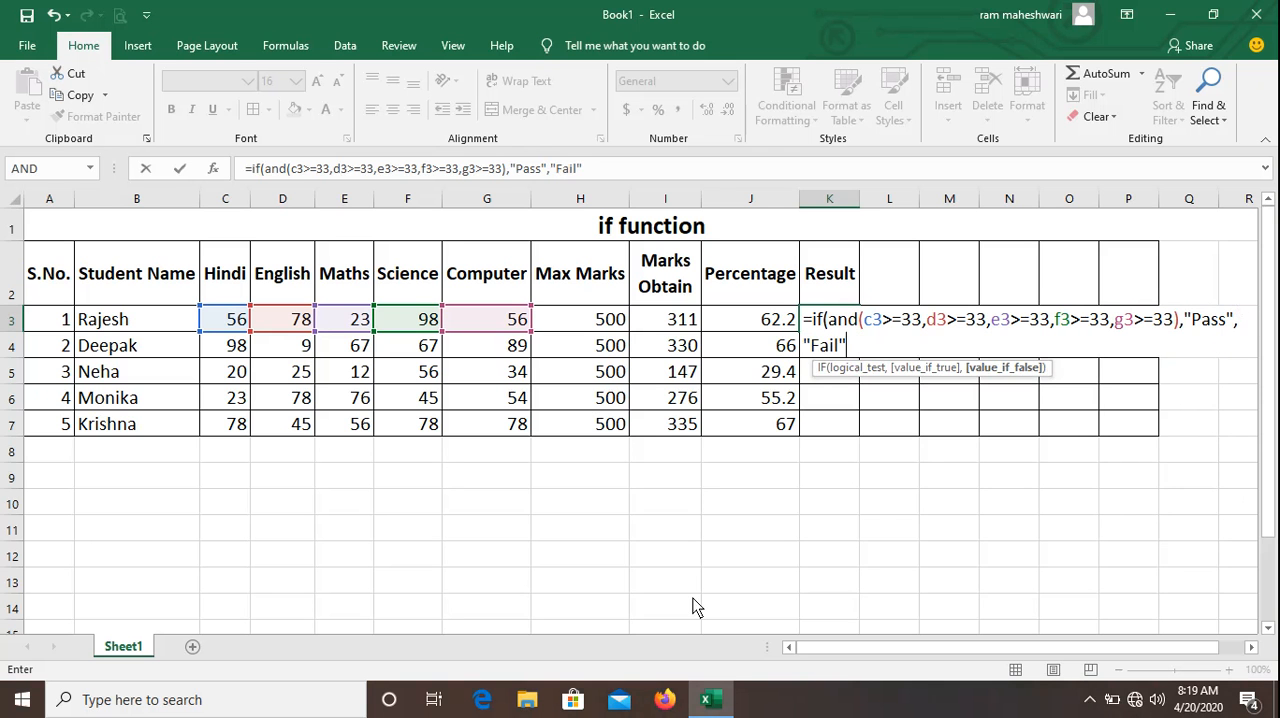
Complete the IF formula in K3 with "Pass" as the true value and "Fail" as the false value.
key(Return)
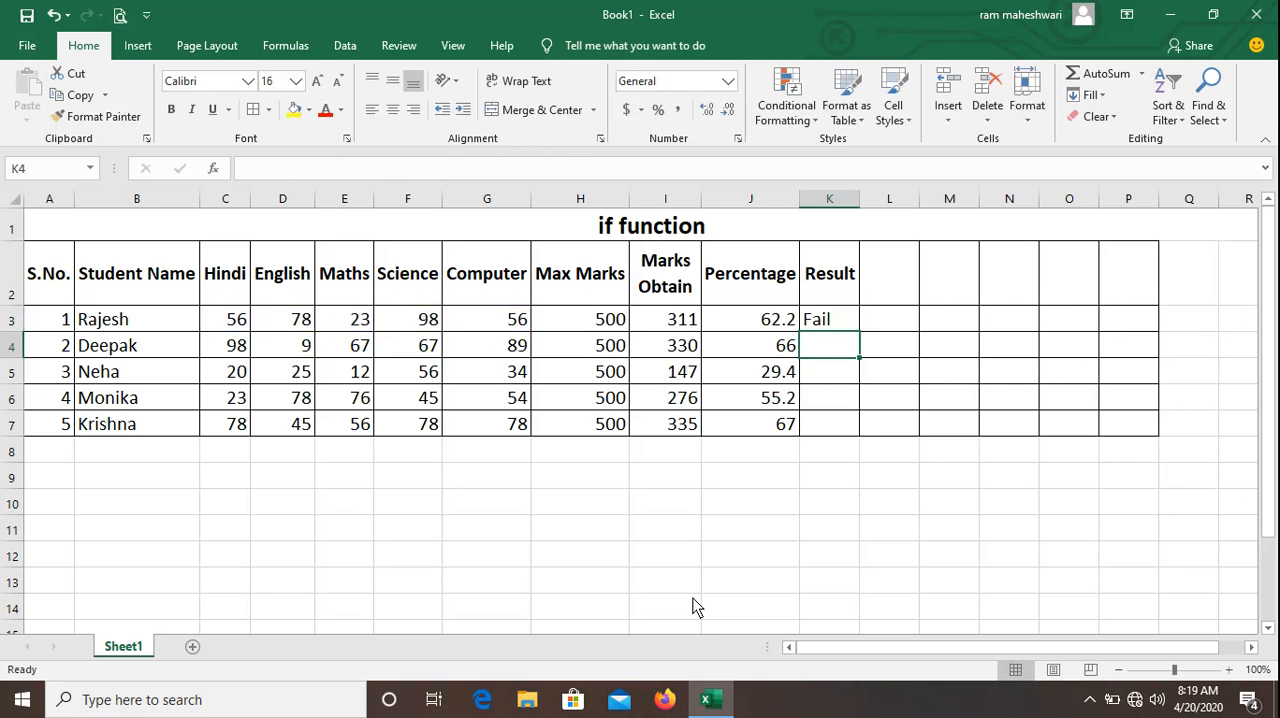
Compare the first student's result in row 3 with the percentage and individual subject marks.
key(Up)
key(Left)
key(Left)
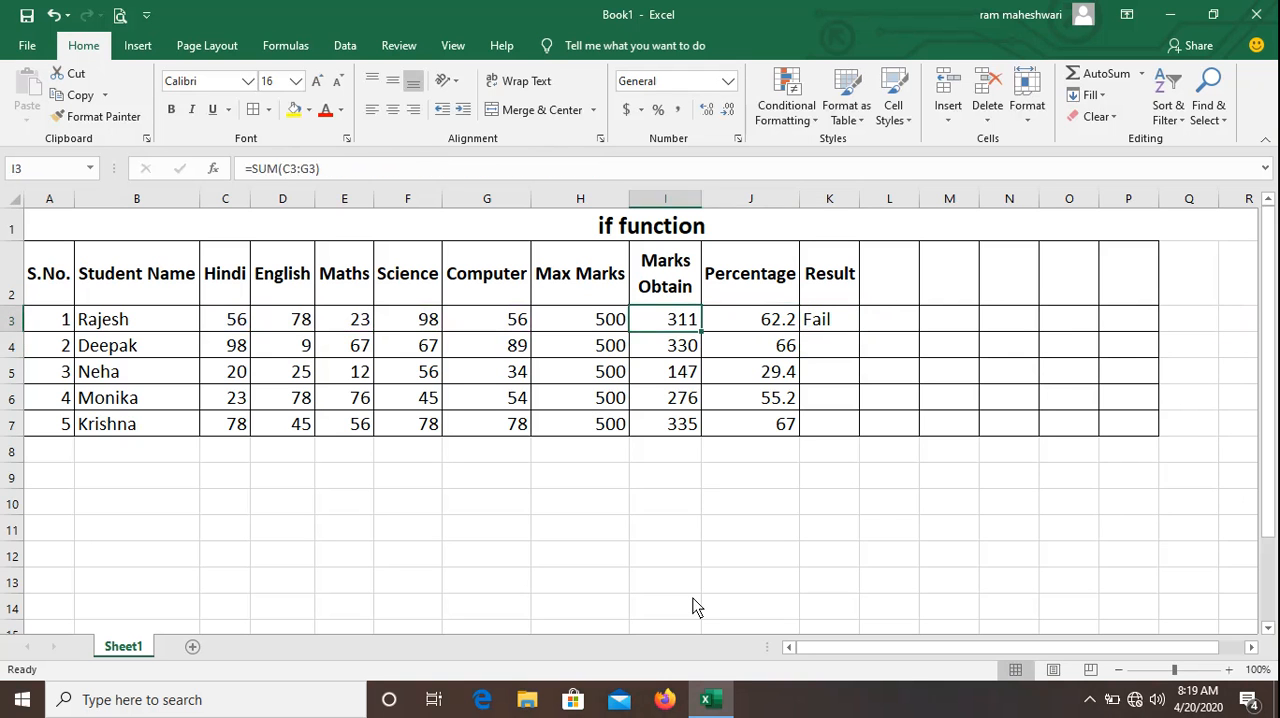
key(Right)
key(Right)
key(Left)
key(Left)
key(Left)
key(Left)
key(Left)
key(Left)
key(Left)
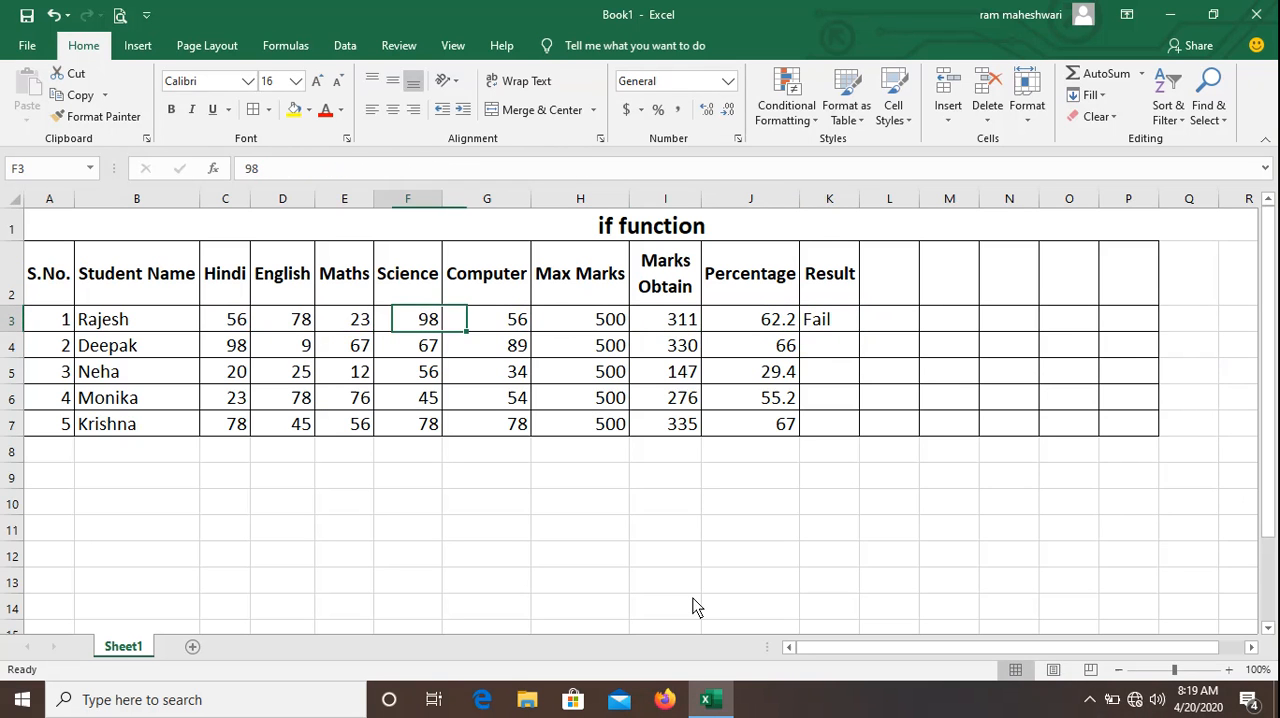
key(Left)
key(Right)
key(Right)
key(Right)
Highlight the first student's Maths mark in E3 with yellow fill and change the mark to 60.
key(Left)
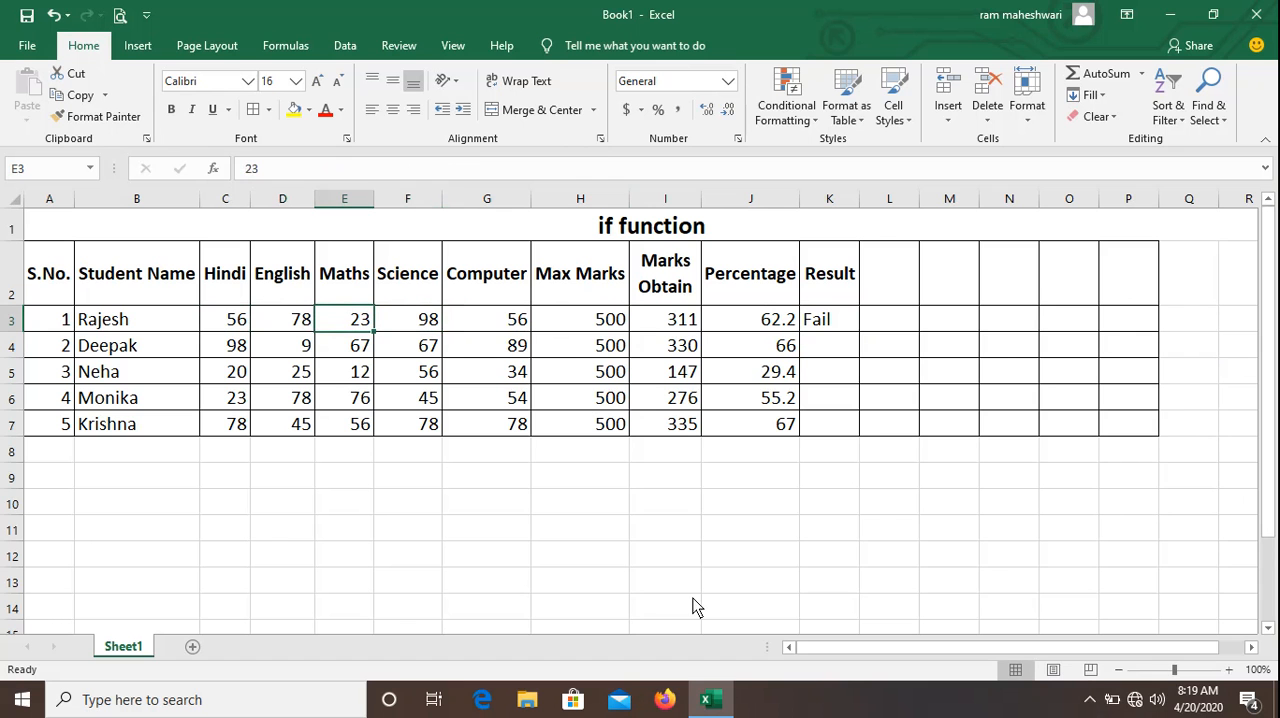
click(295, 110)
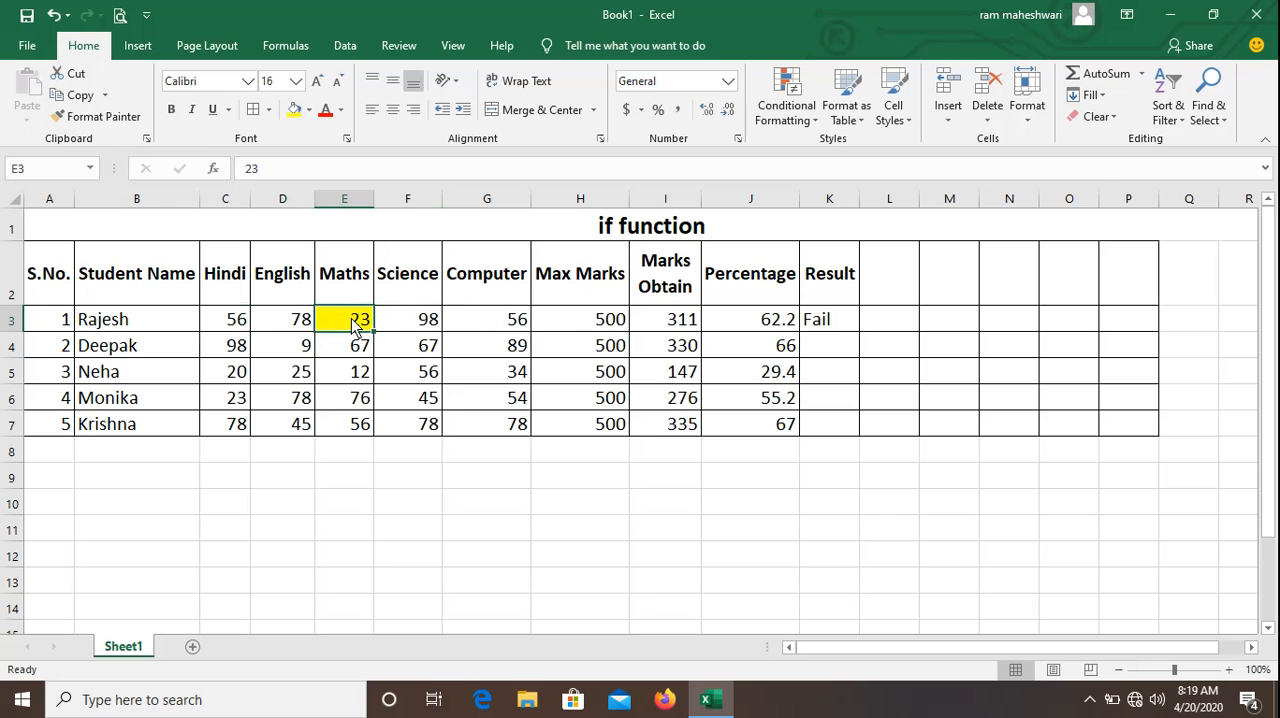
text(60)
key(Return)
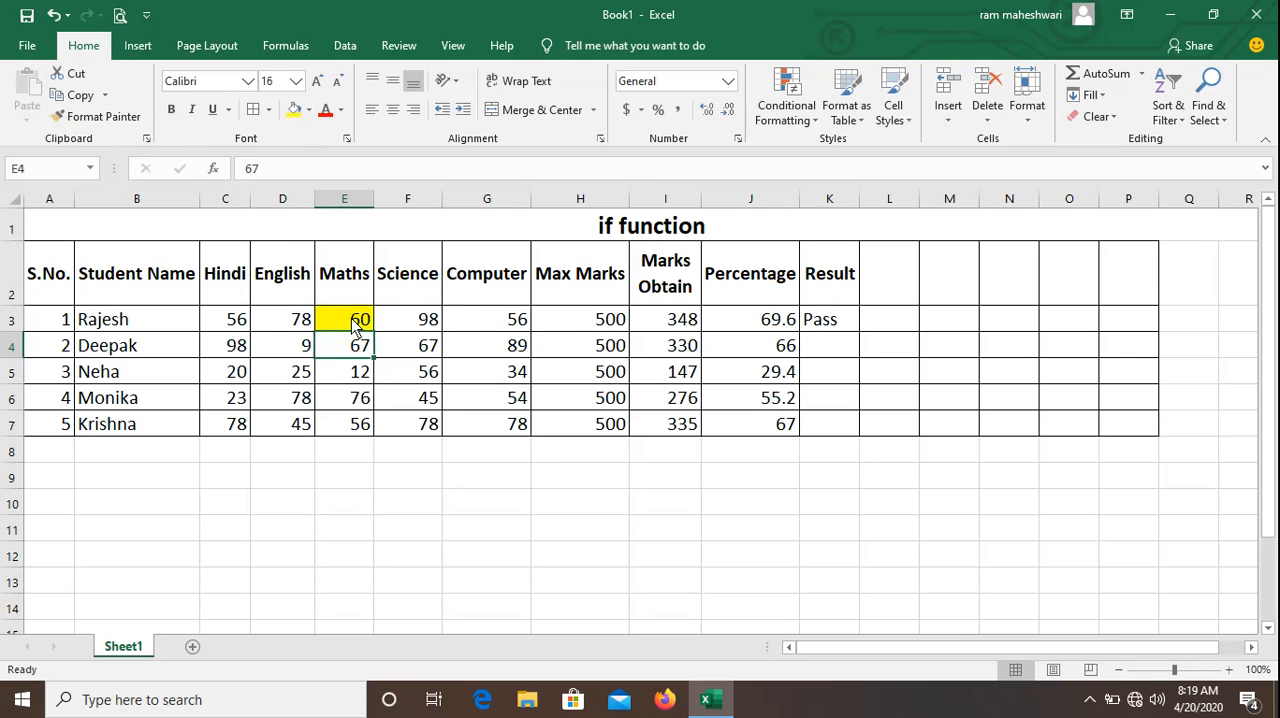
click(354, 326)
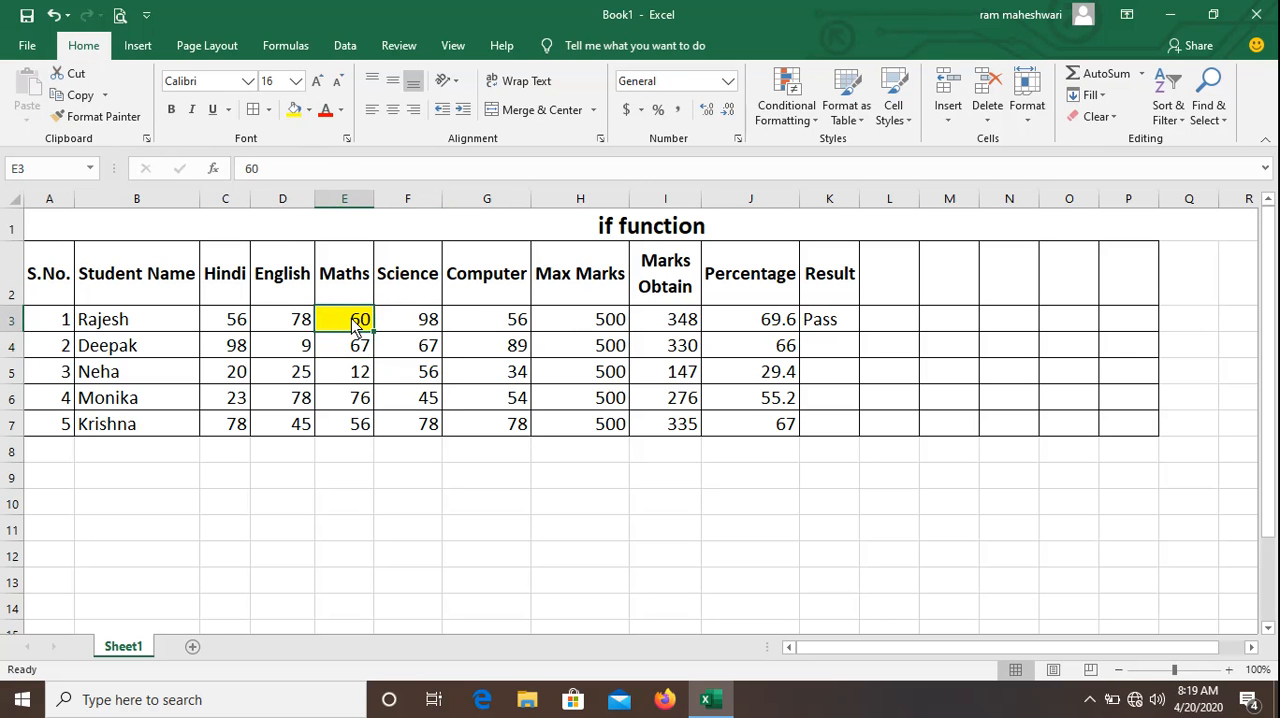
Fill the IF/AND formula from K3 down through K7.
click(848, 326)
drag(859, 334, 857, 437)
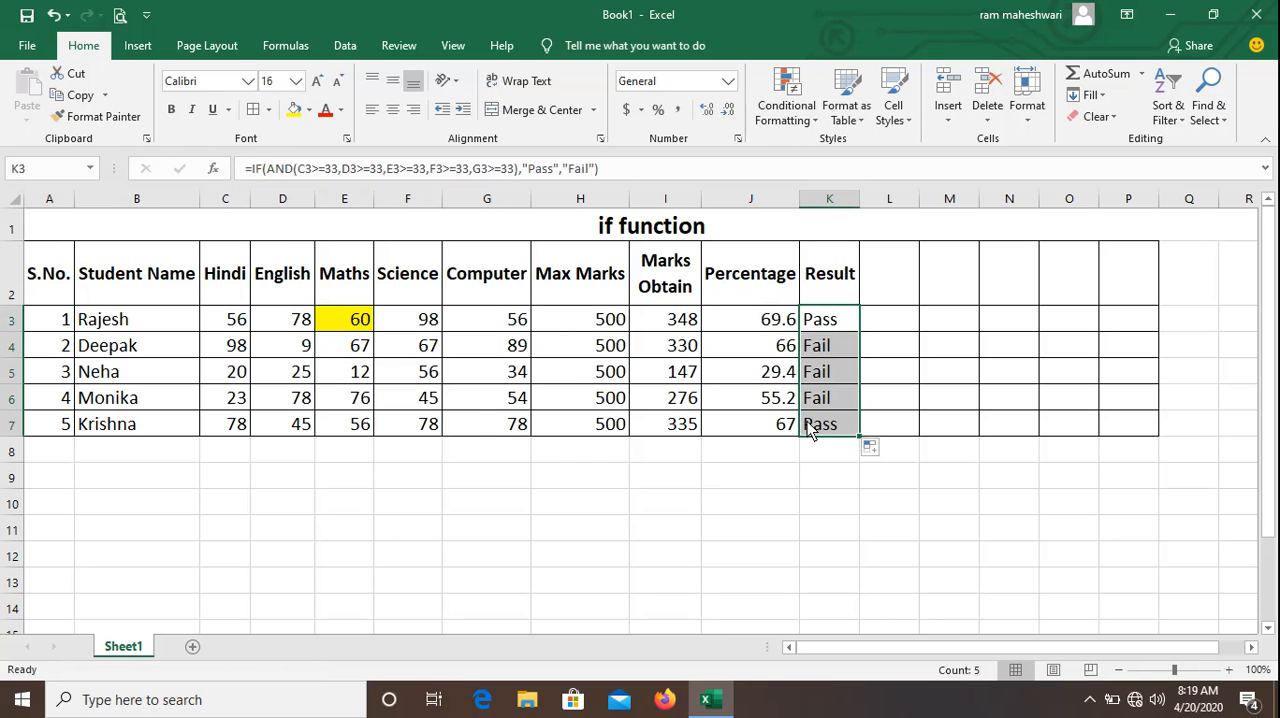
Highlight the second student's English mark in D4 with yellow fill and change the mark to 40.
click(266, 352)
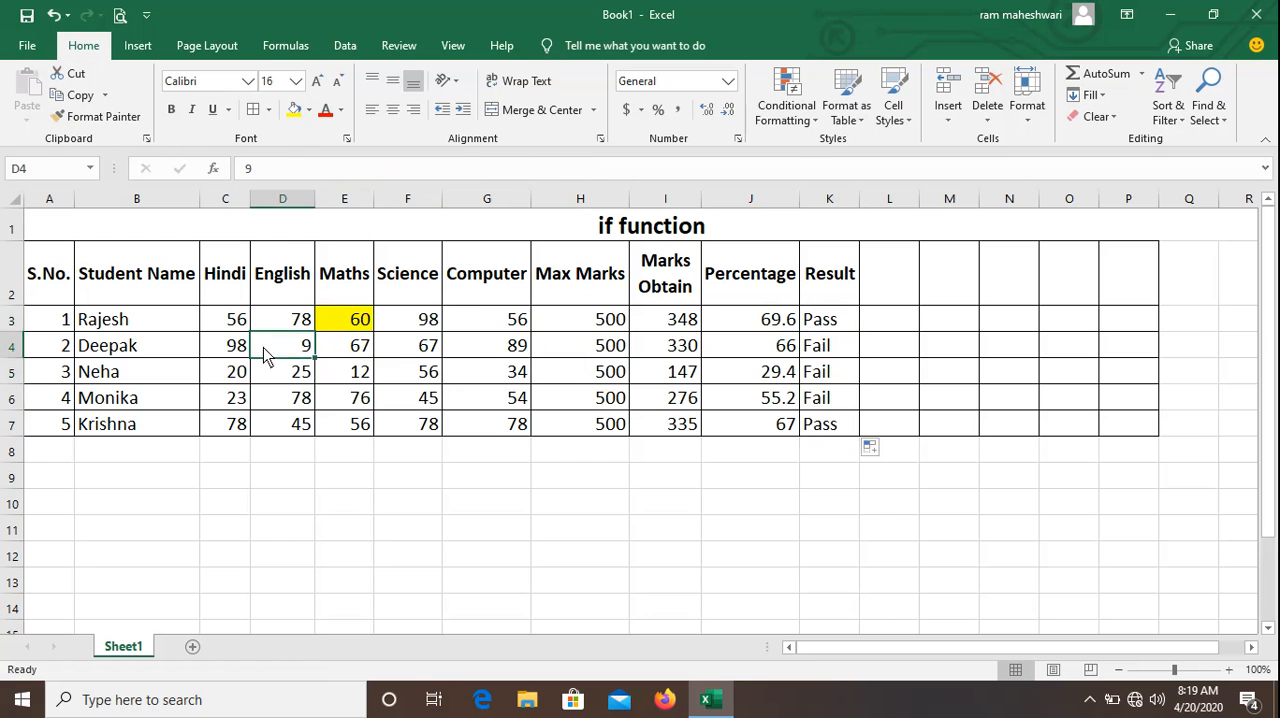
click(224, 347)
click(291, 347)
click(295, 111)
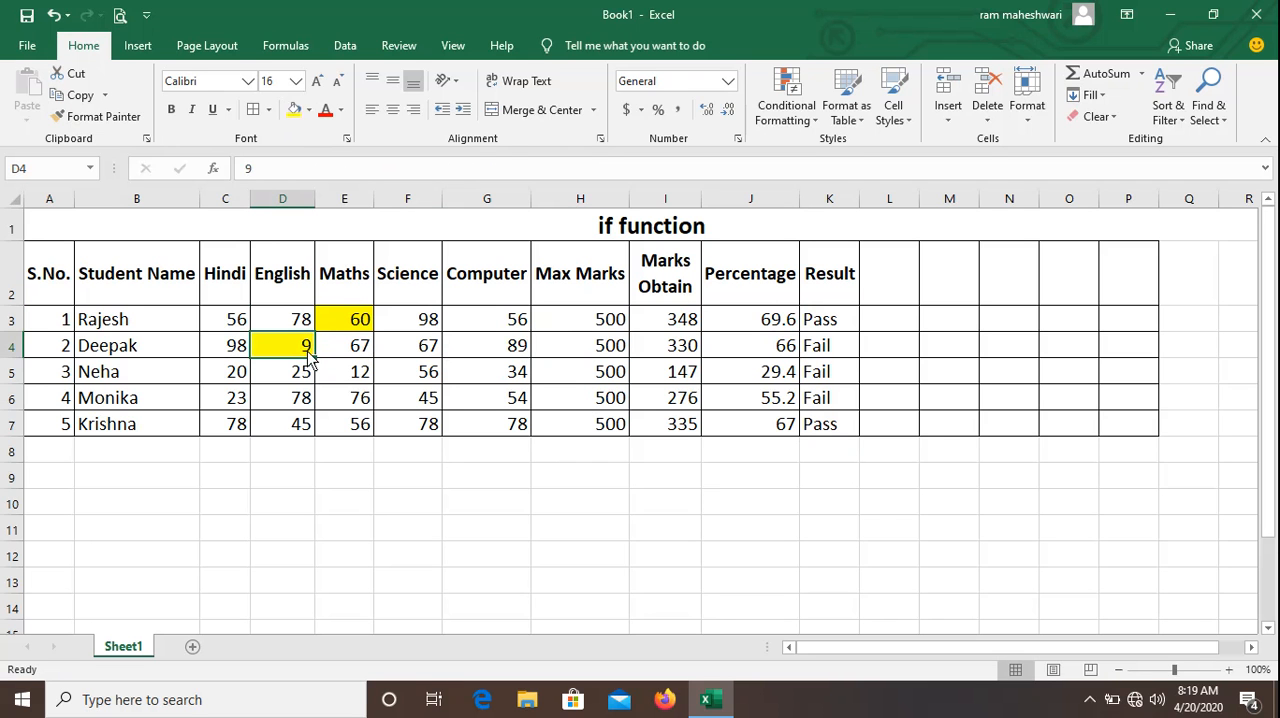
text(40)
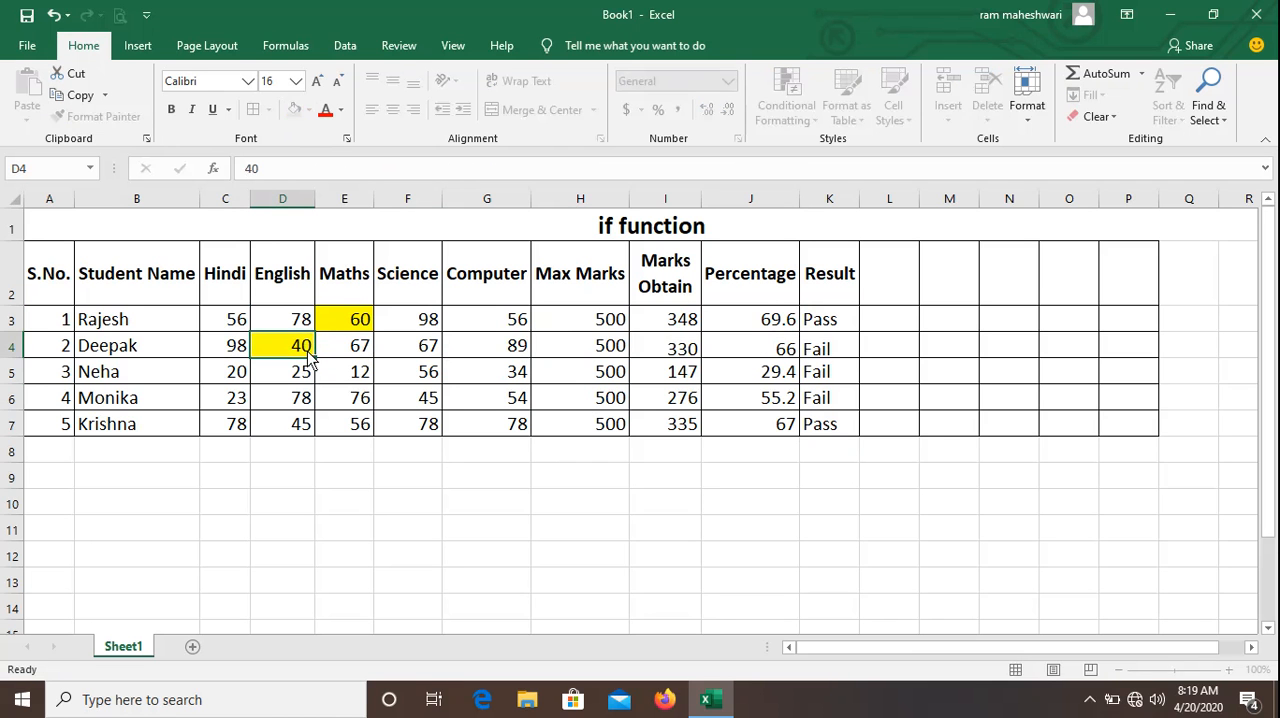
key(Return)
Change the second student's English mark in D4 to 12 to test the result formula.
key(Up)
key(Right)
key(Left)
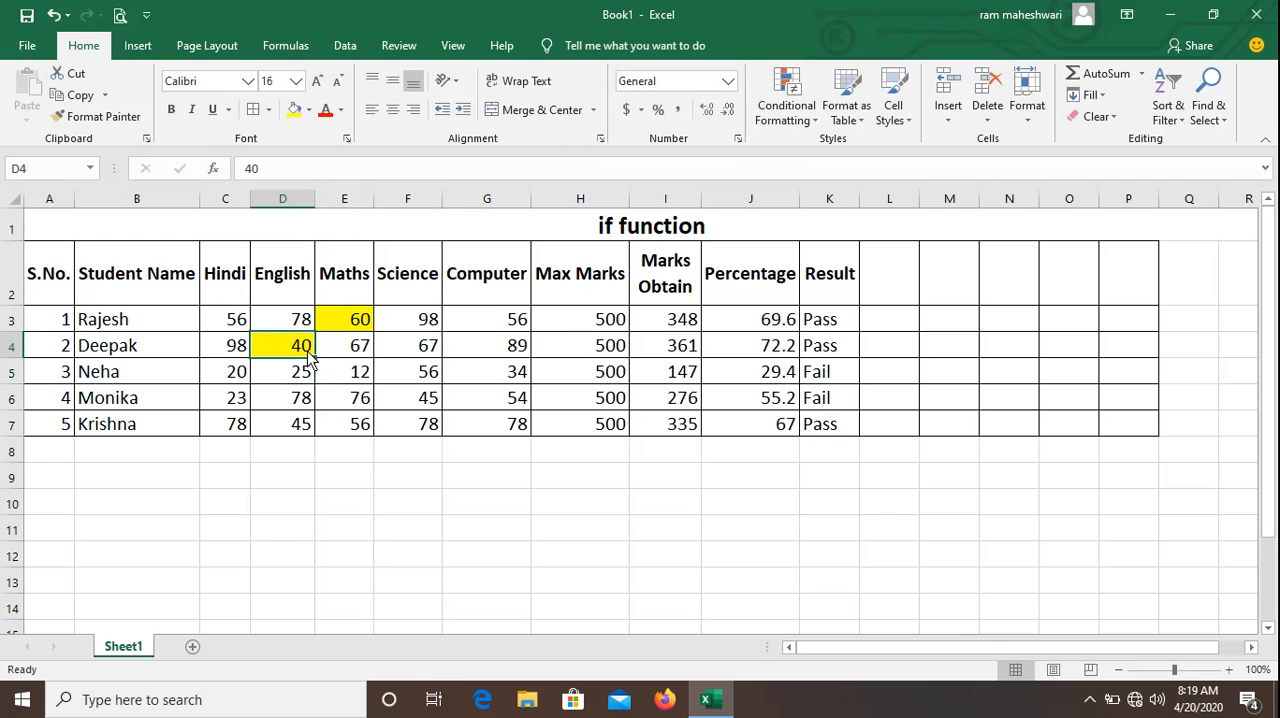
text(12)
key(Return)
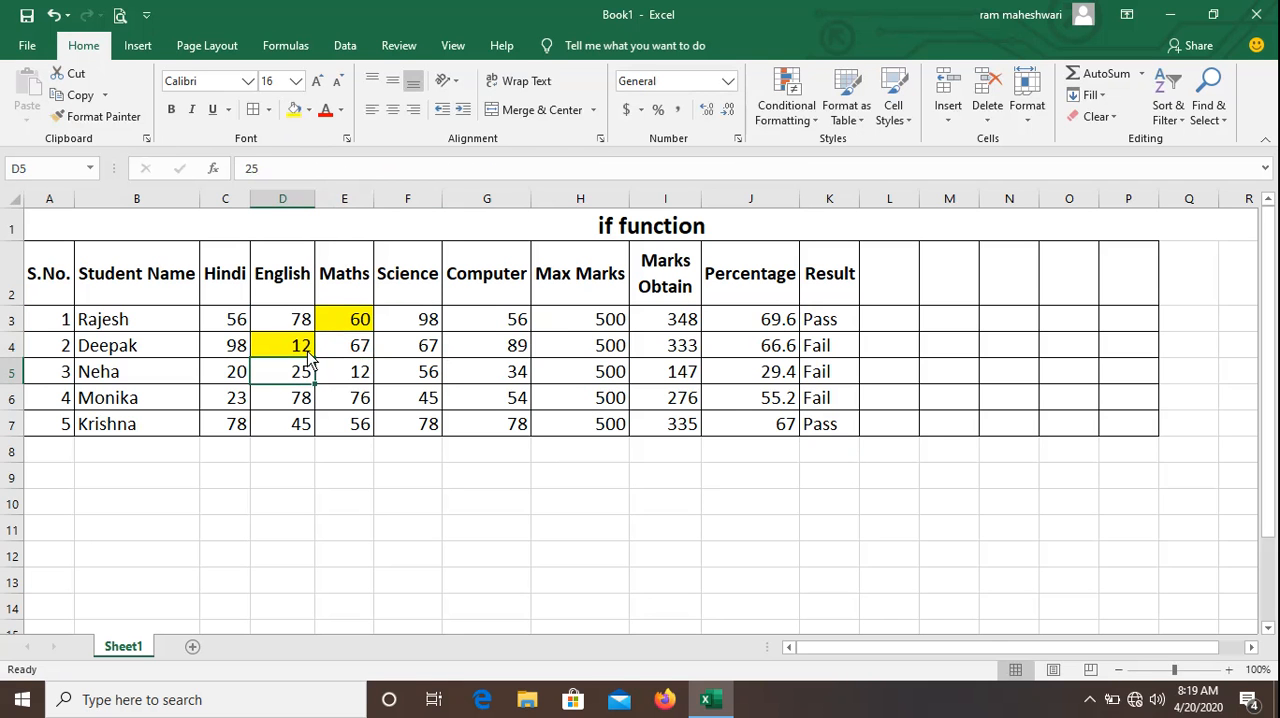
Set the second student's English mark in D4 to 90.
key(Up)
text(90)
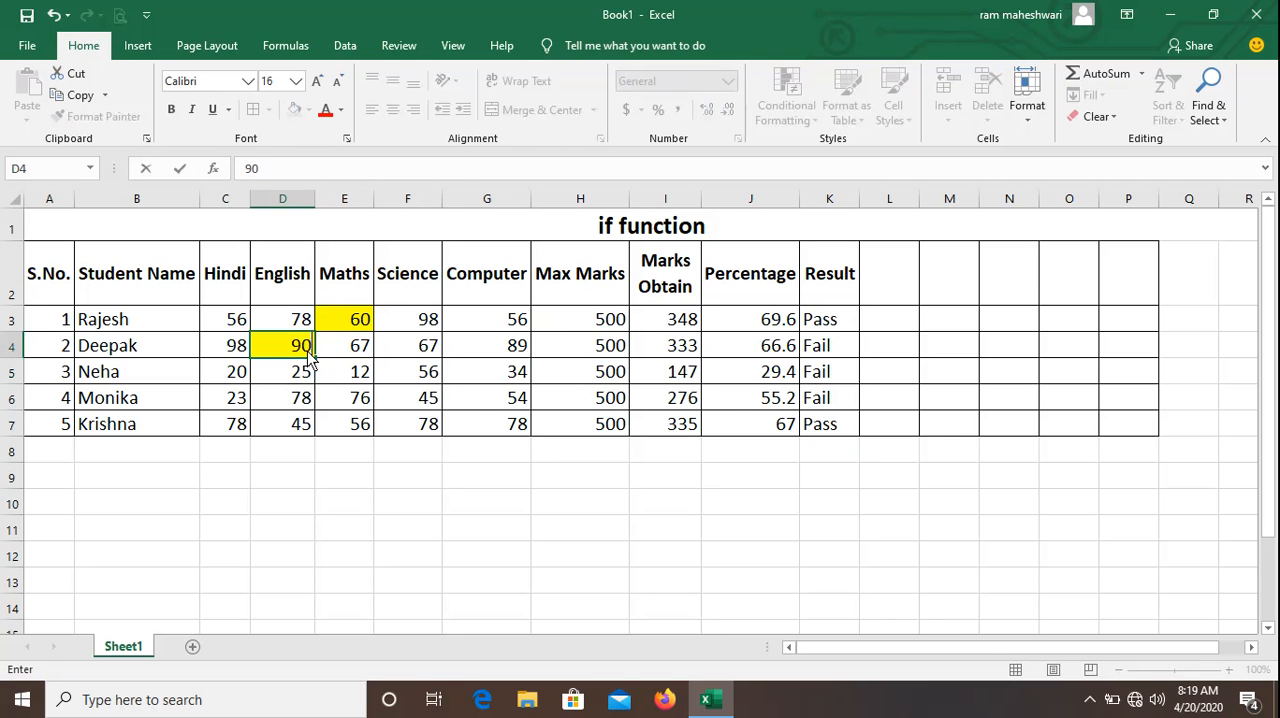
key(Return)
Change the second student's Hindi mark in C4 to 5 to test the result formula.
key(Up)
key(Left)
text(5)
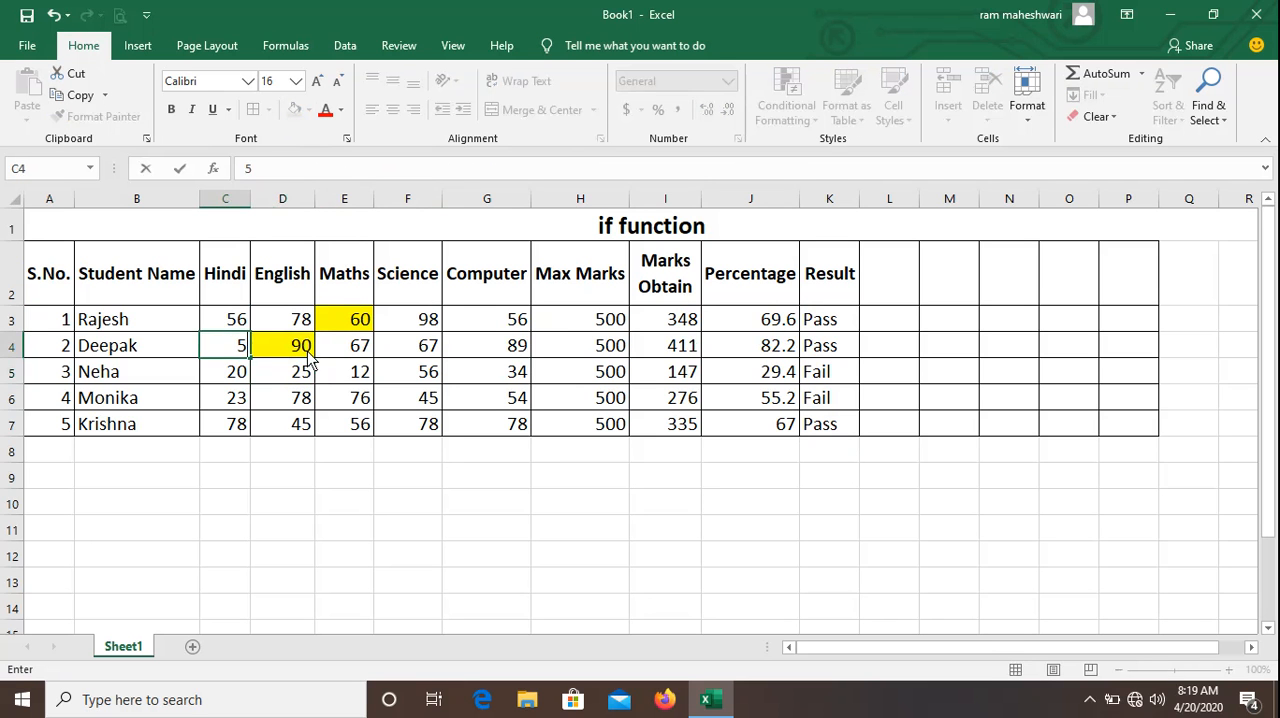
key(Return)
key(Up)
key(Right)
key(Right)
key(Left)
key(Left)
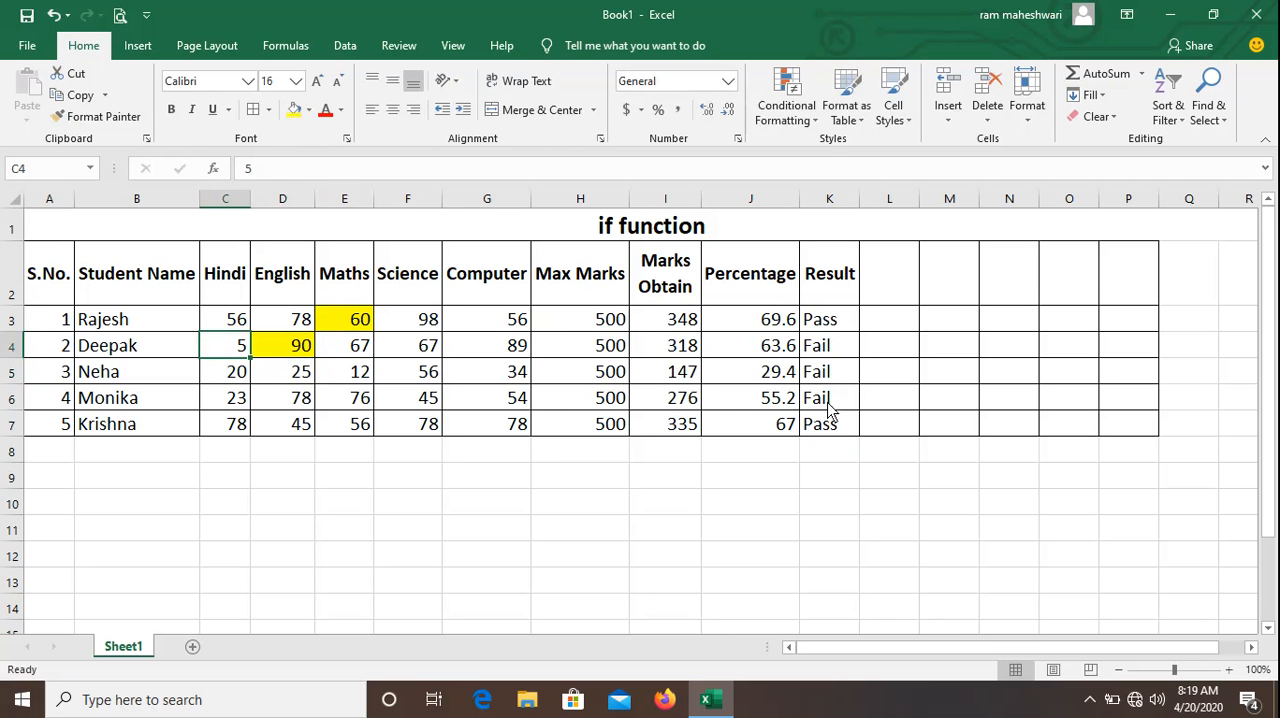
Review the IF/AND formula in K3 and its subject mark references without changing it.
click(830, 321)
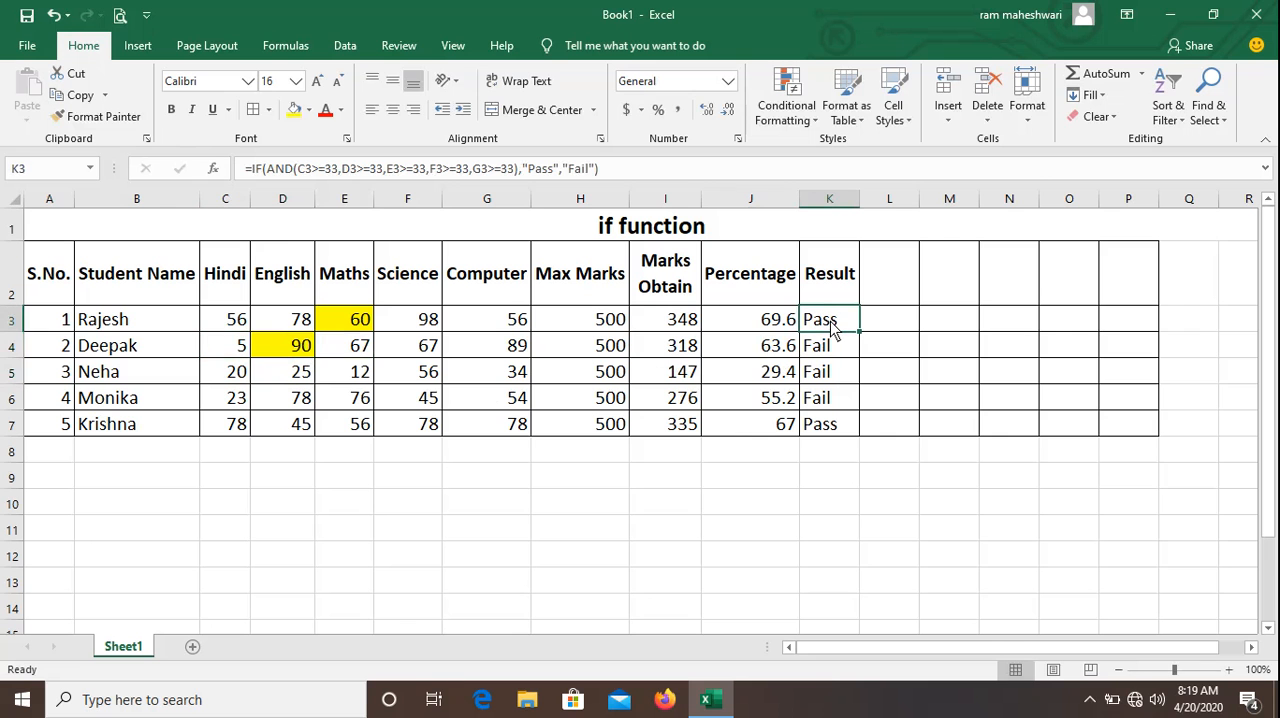
key(F2)
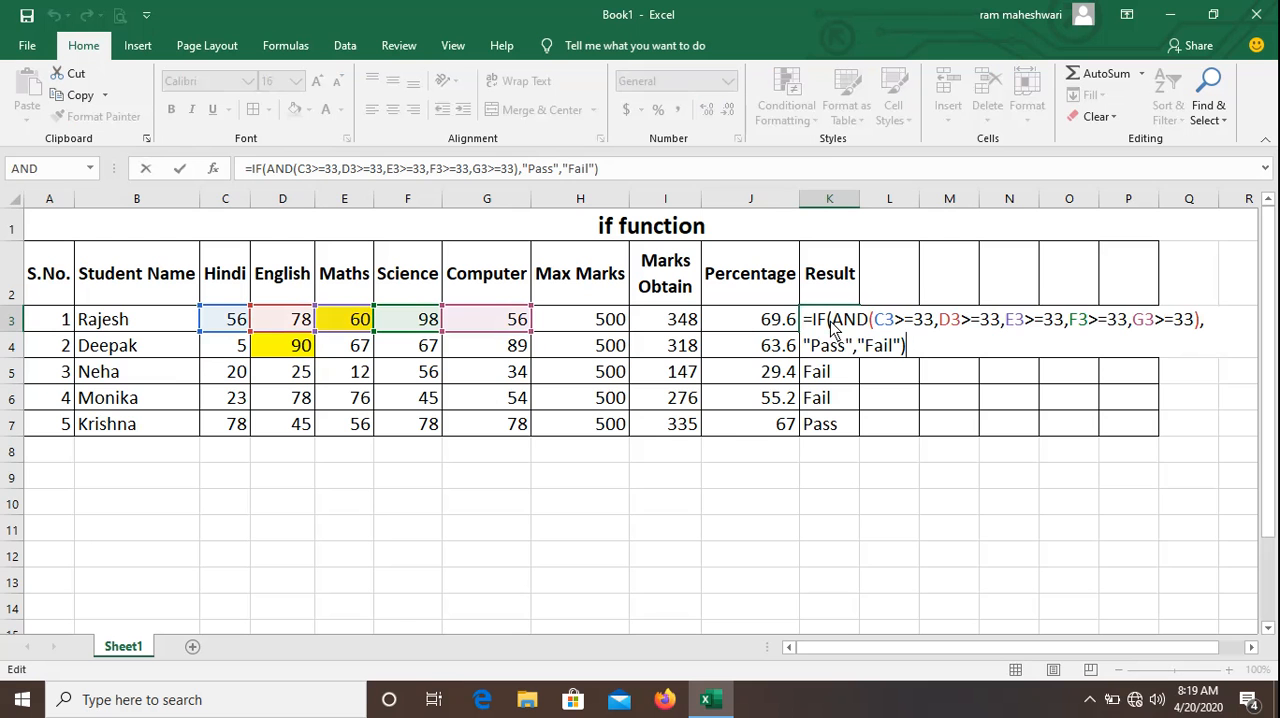
key(Return)
key(Down)
key(Down)
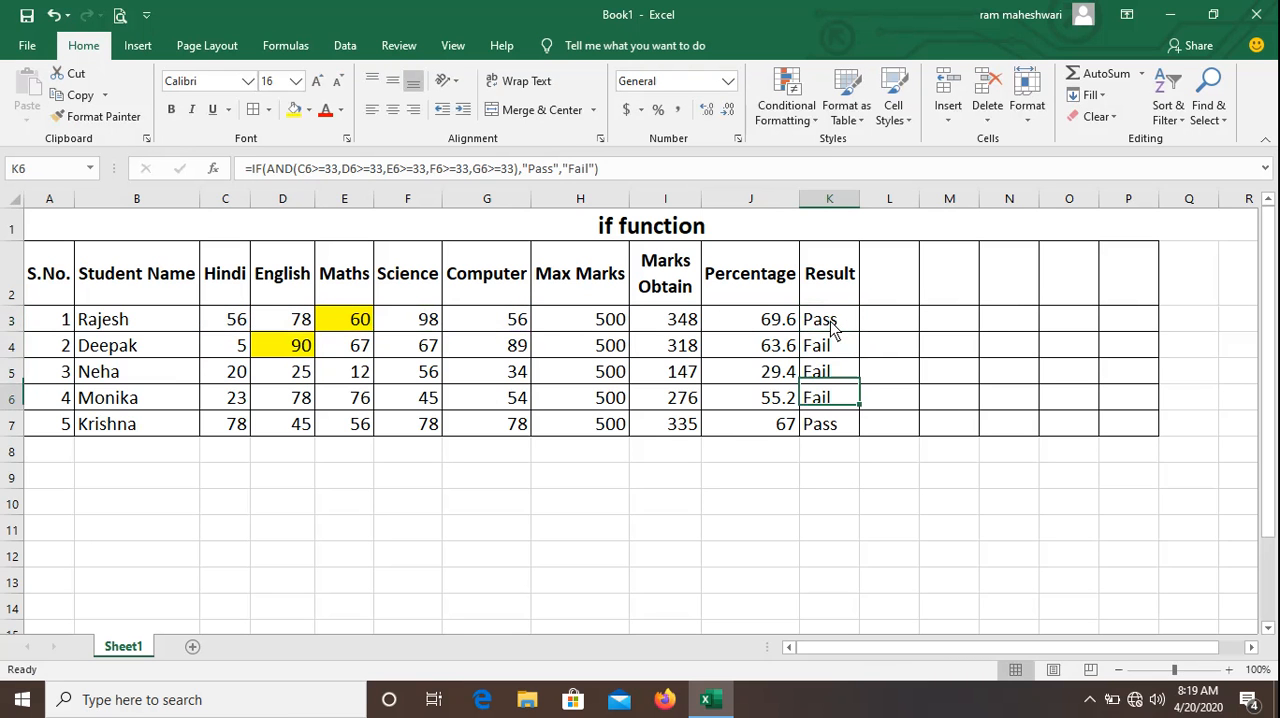
Add the heading "Div" in L2 beside Result and widen column L.
key(Up)
key(Up)
key(Up)
key(Right)
key(Up)
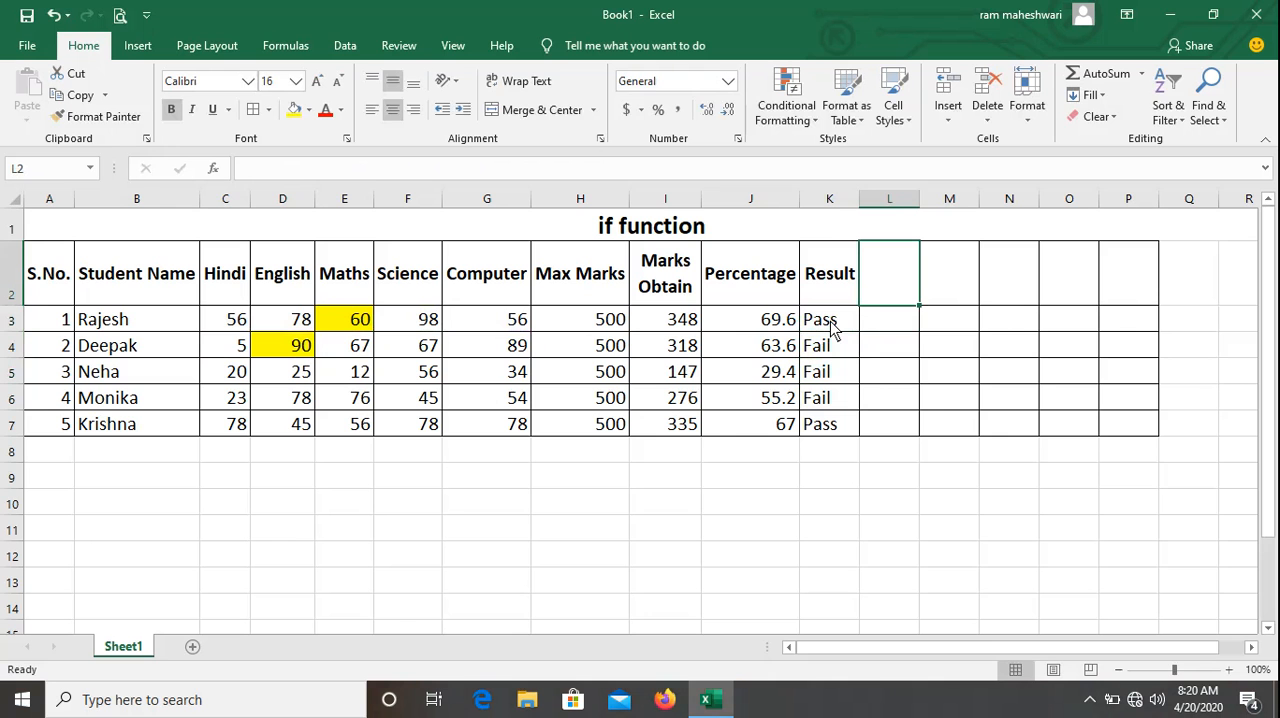
text(Div)
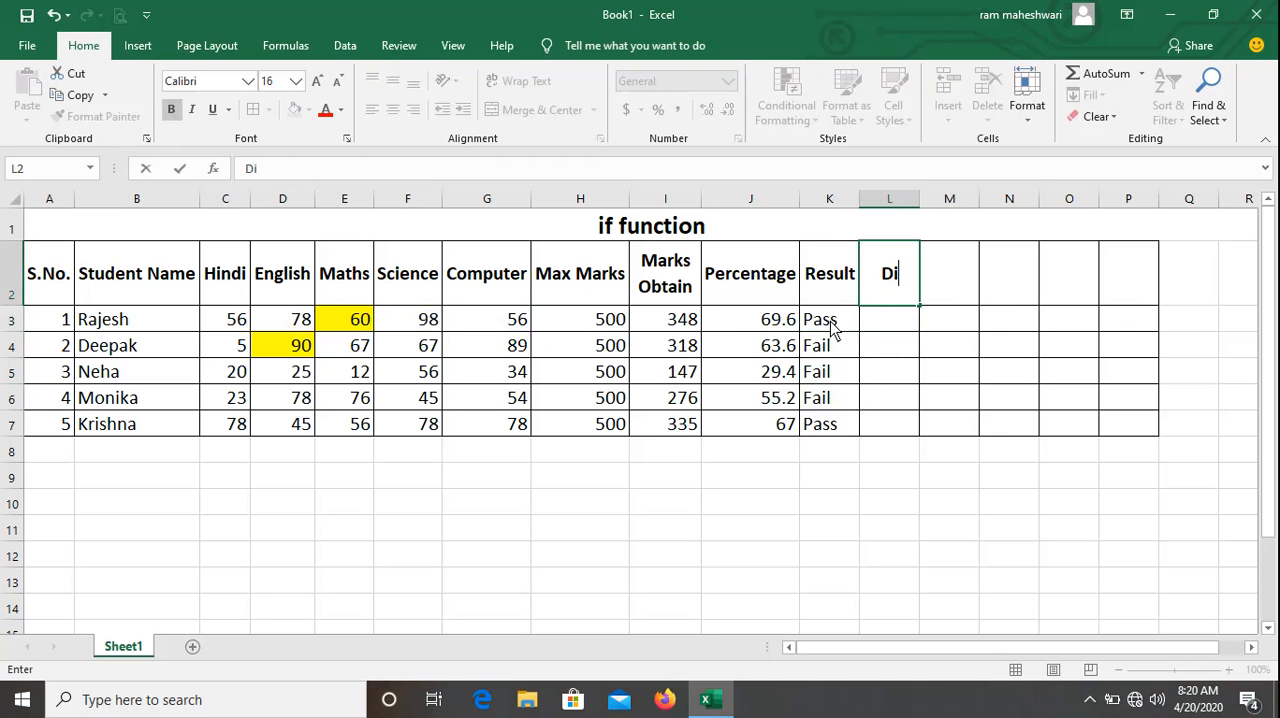
key(Return)
click(960, 266)
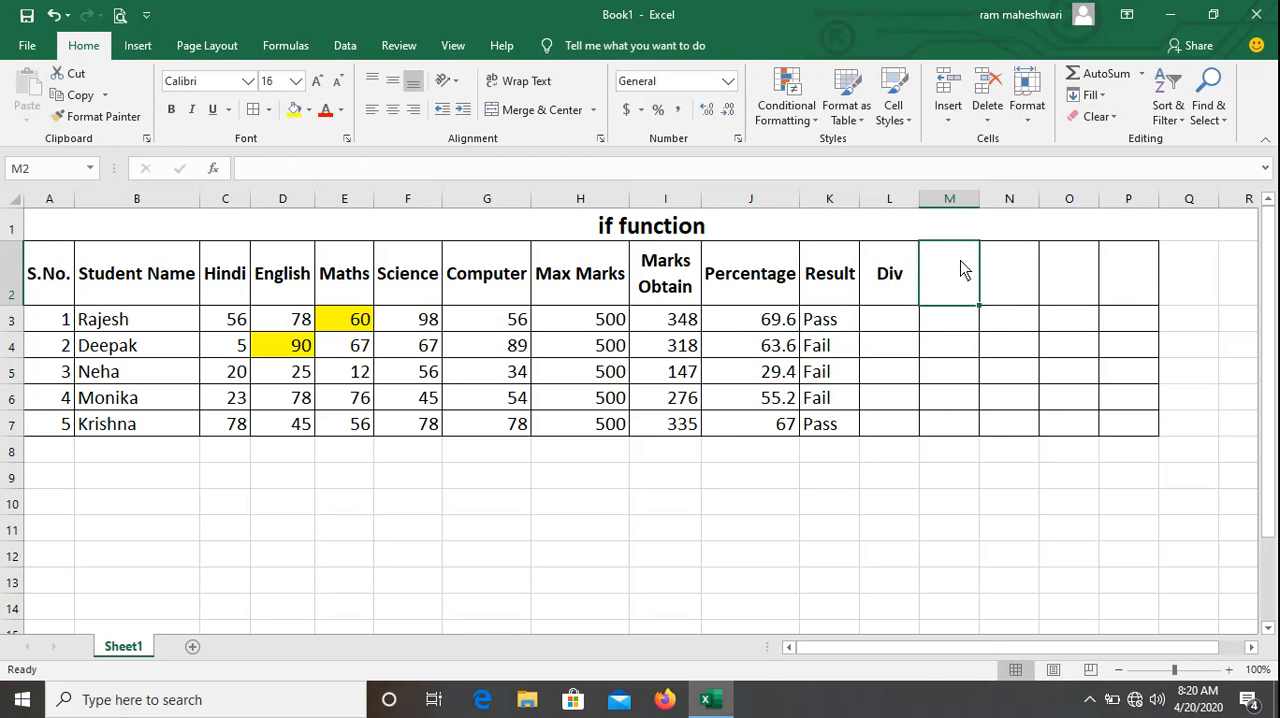
drag(920, 203, 958, 208)
Set the second student's Hindi mark in C4 to 78.
click(903, 316)
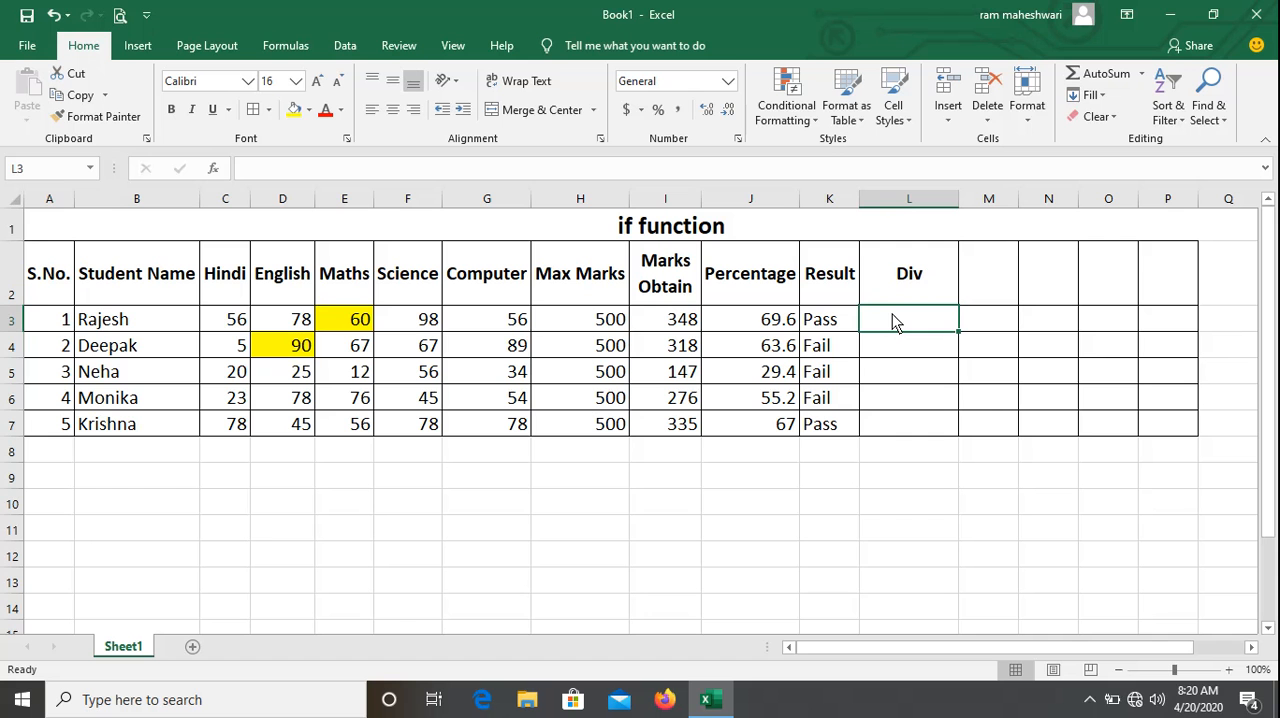
key(Left)
key(Left)
key(Left)
key(Left)
key(Left)
key(Left)
key(Left)
key(Left)
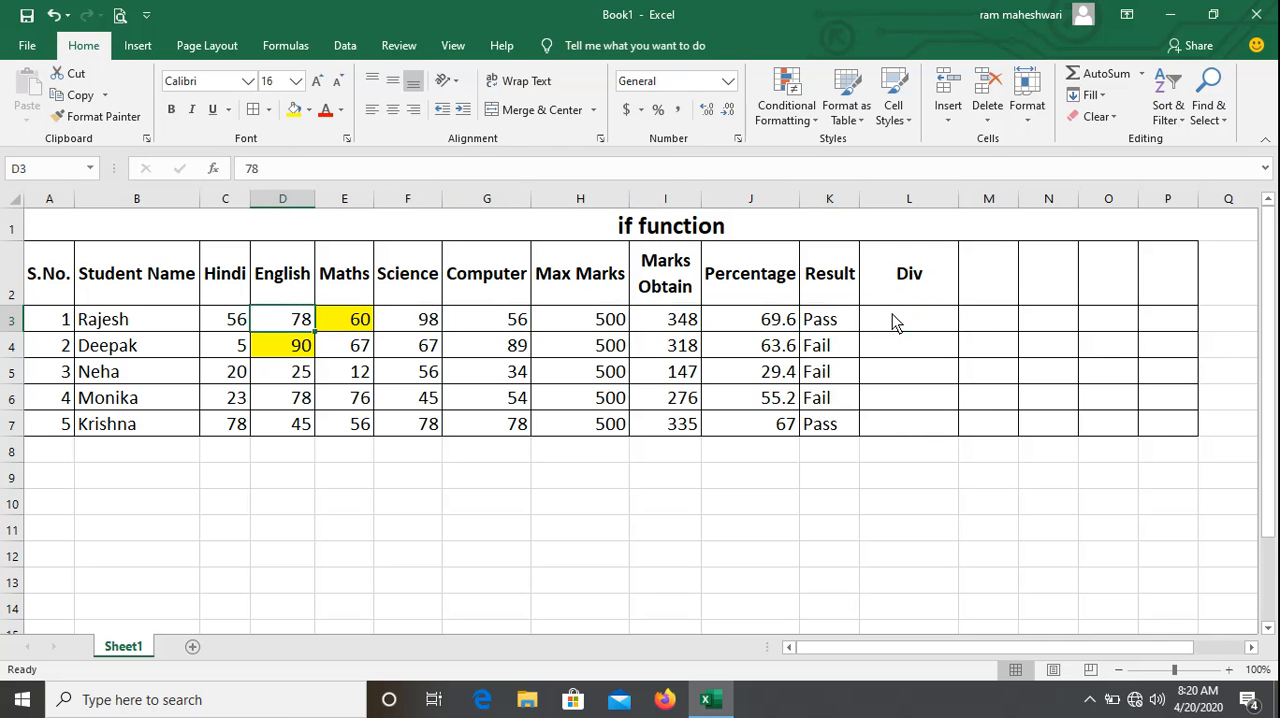
key(Down)
key(Left)
text(78)
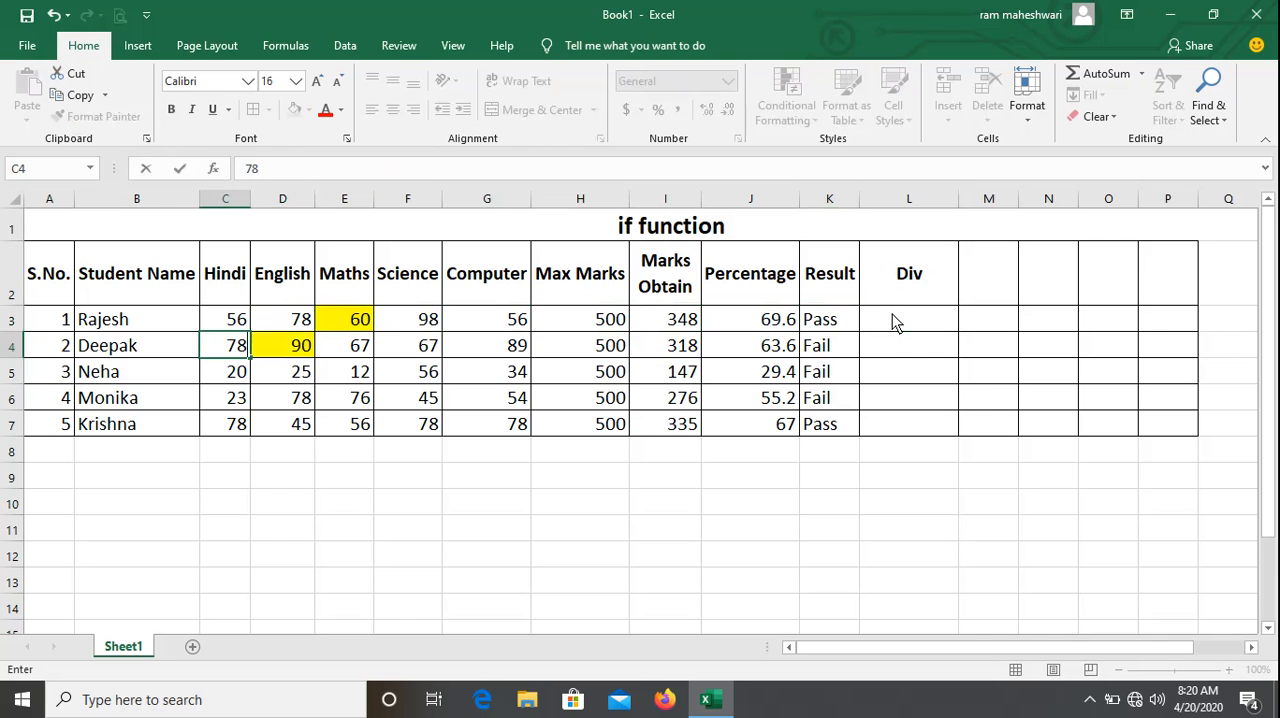
key(Return)
Change the third student's Hindi mark in C5 to 43 and English mark in D5 to 76.
key(Up)
key(Right)
key(Down)
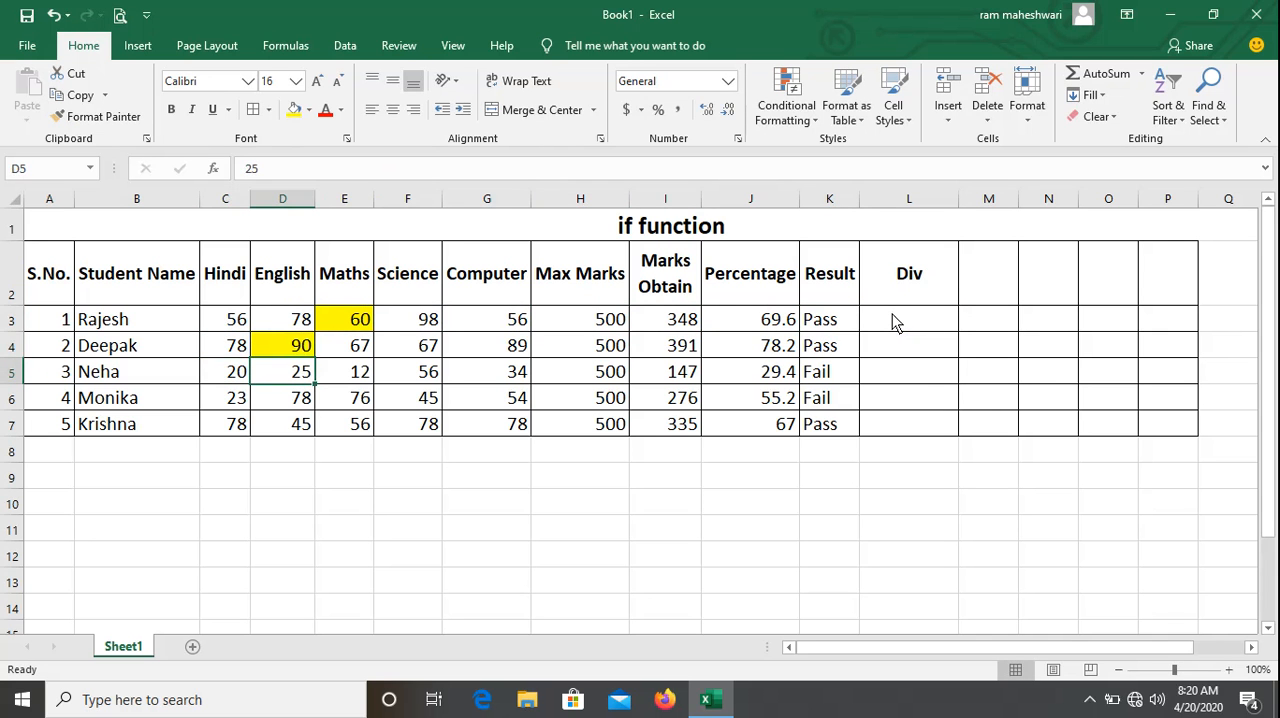
key(Left)
text(43)
key(Return)
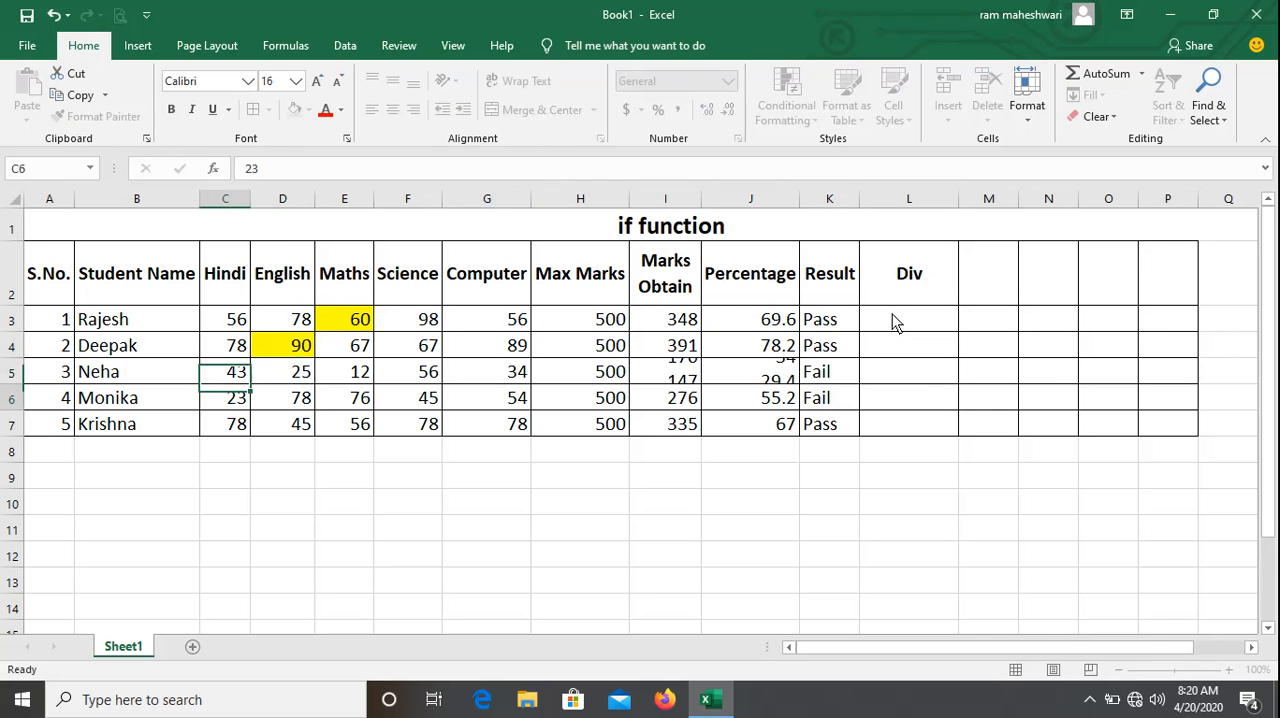
key(Right)
key(Up)
text(76)
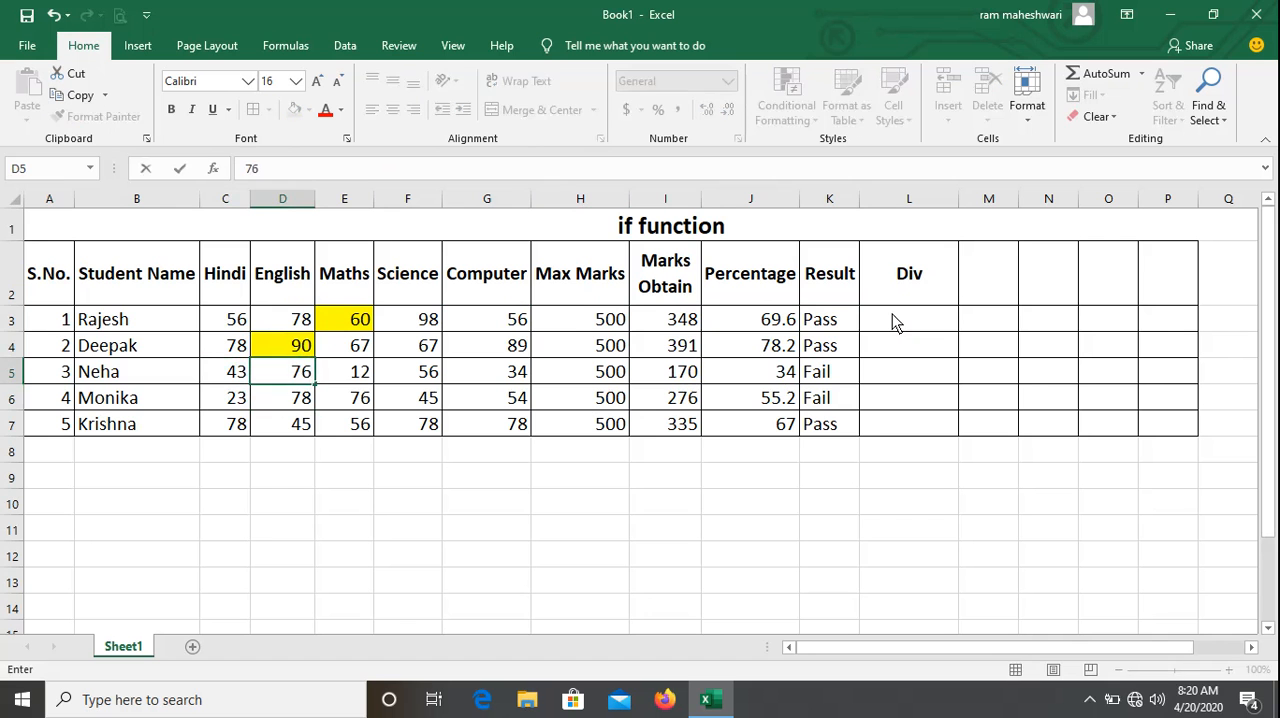
key(Return)
Set the third student's Maths mark in E5 to 87.
key(Right)
key(Up)
text(2)
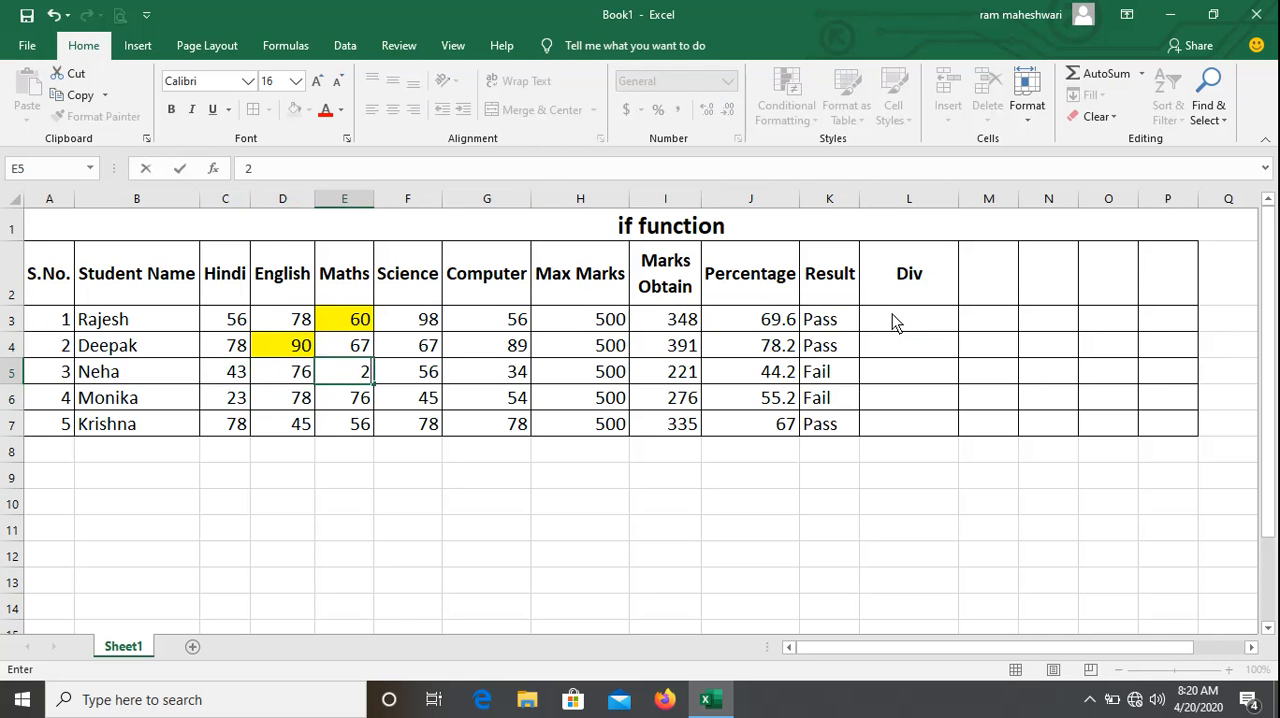
key(BackSpace)
text(87)
key(Return)
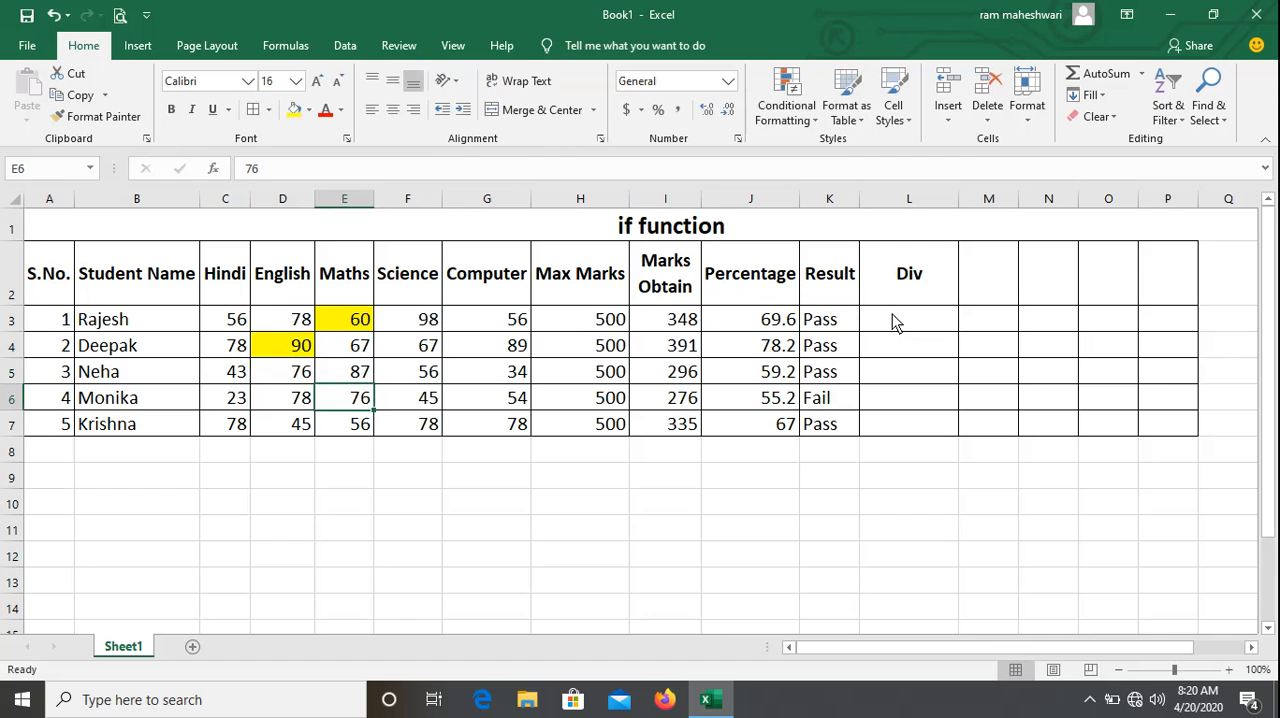
Change the fourth student's Hindi mark in C6 to 54 and check the percentages in column J.
key(Left)
key(Left)
text(54)
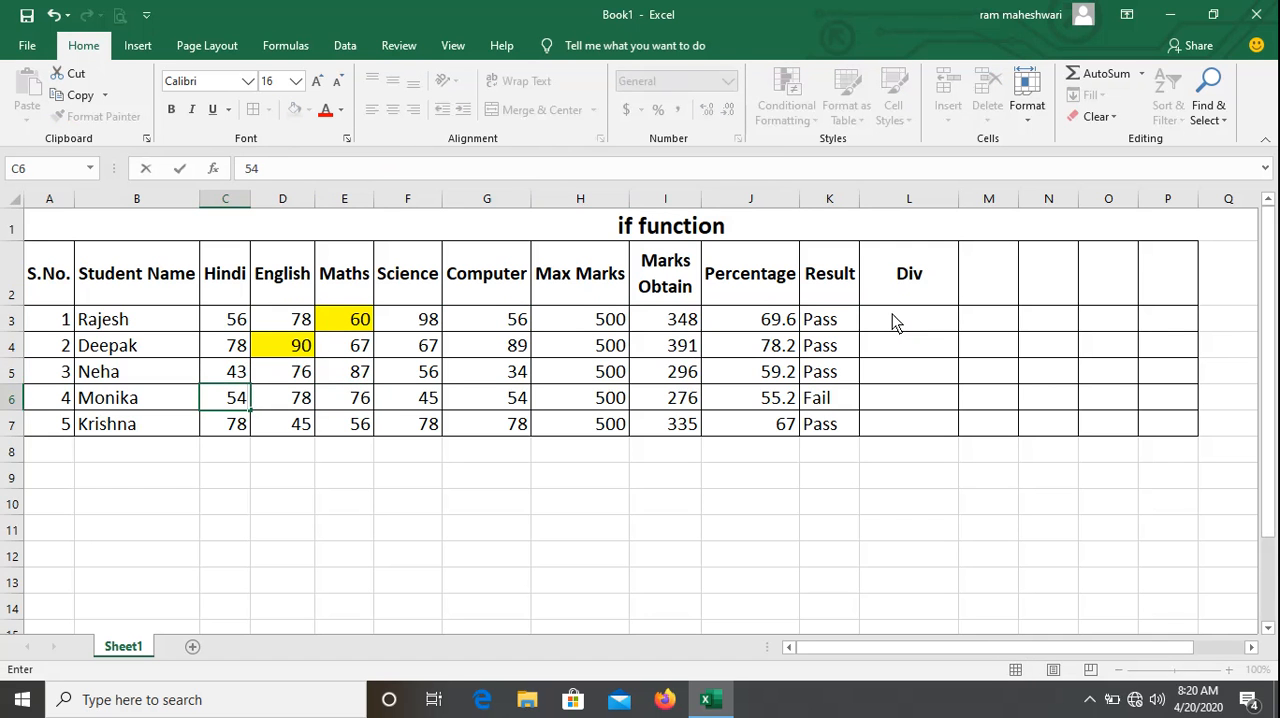
key(Return)
key(Up)
key(Right)
key(Right)
key(Right)
key(Right)
key(Right)
key(Right)
key(Right)
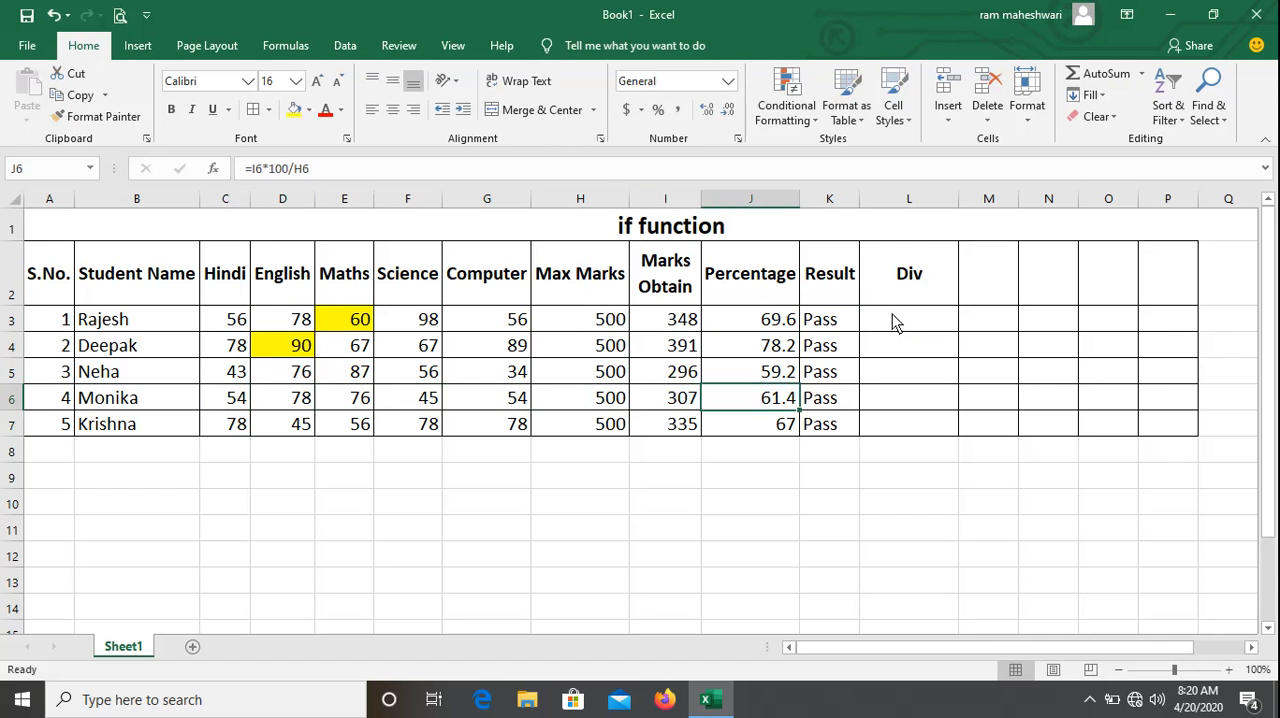
key(Up)
key(Up)
key(Down)
key(Down)
Set the fourth student's Hindi mark in C6 and English mark in D6 to 35 each.
key(Left)
key(Left)
key(Left)
key(Left)
key(Left)
key(Left)
key(Left)
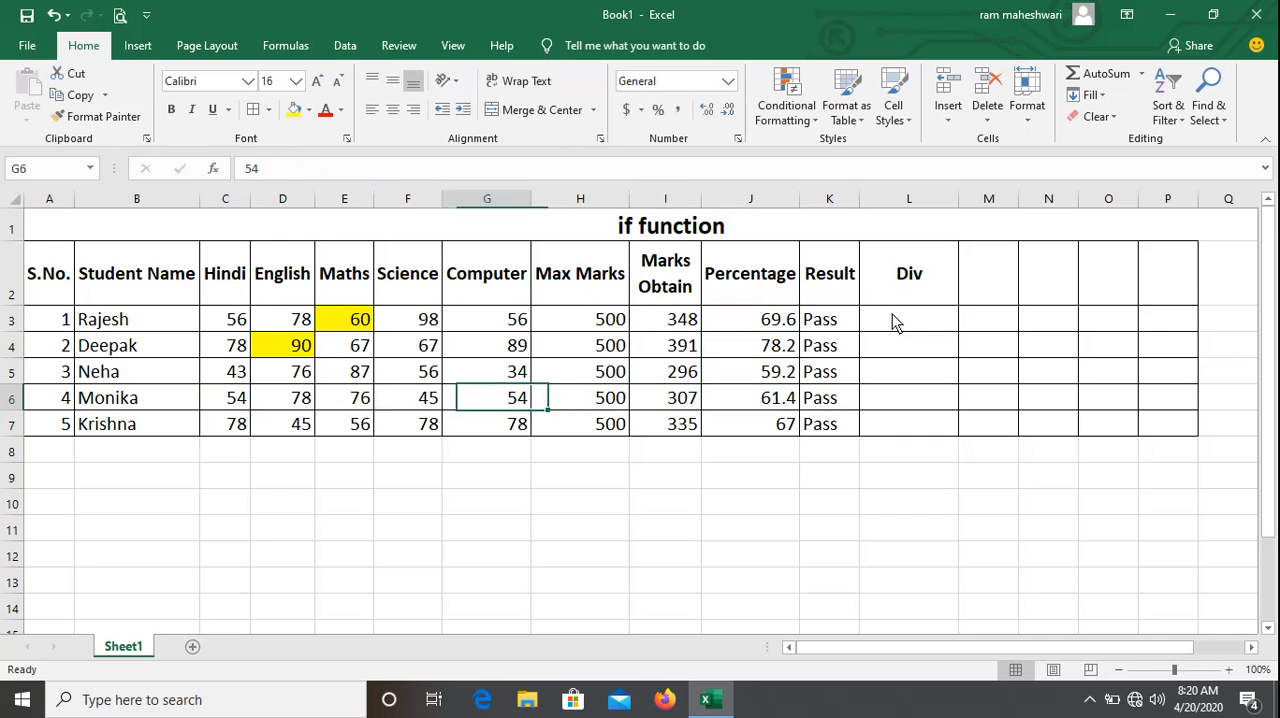
text(35)
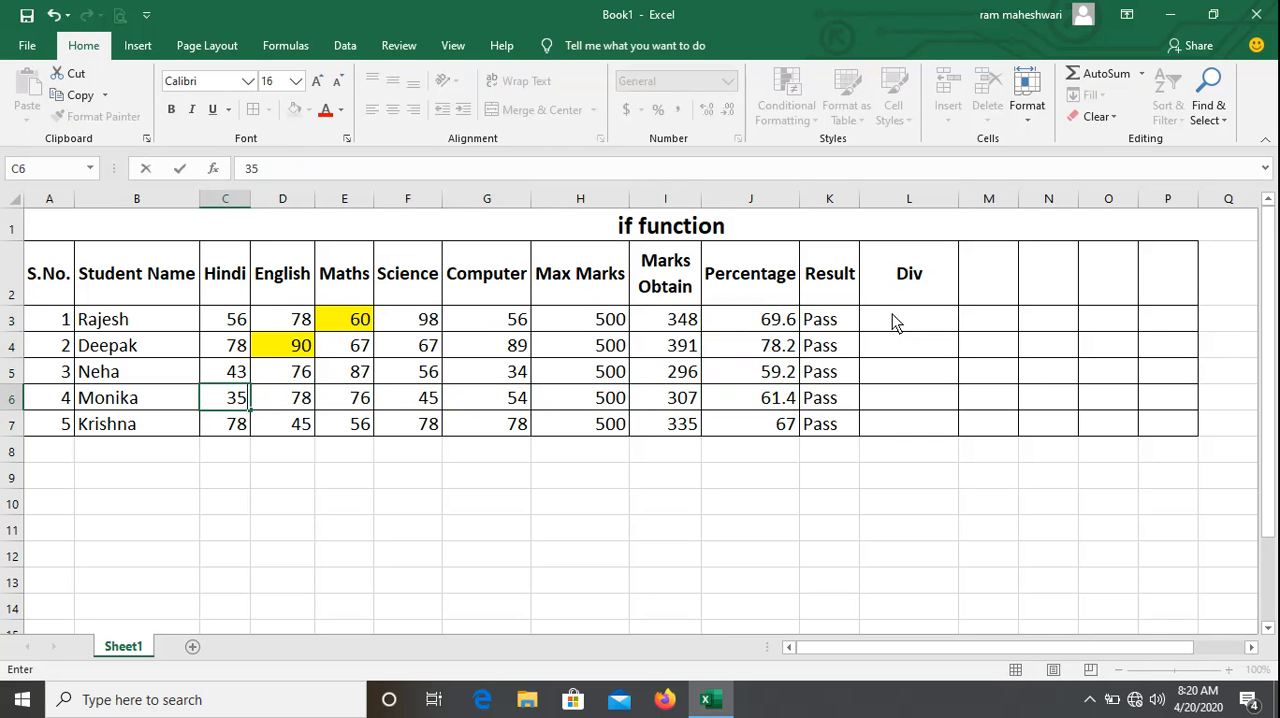
key(Tab)
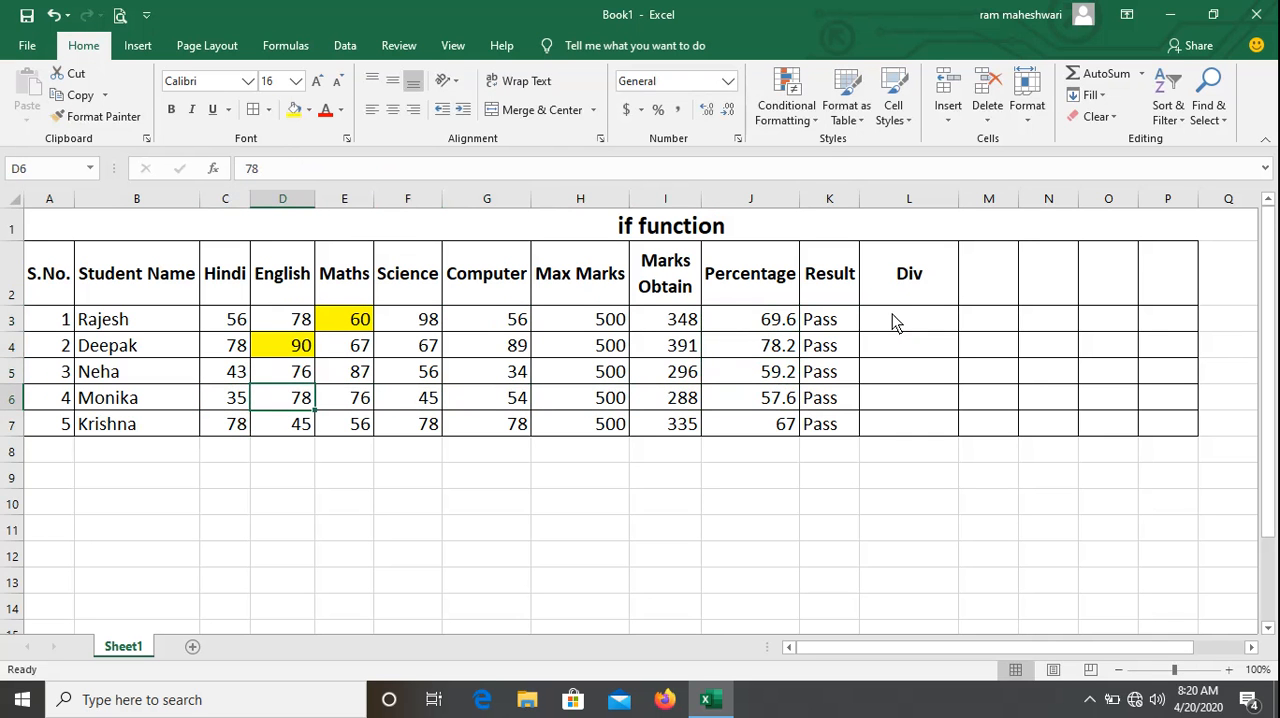
text(35)
key(Tab)
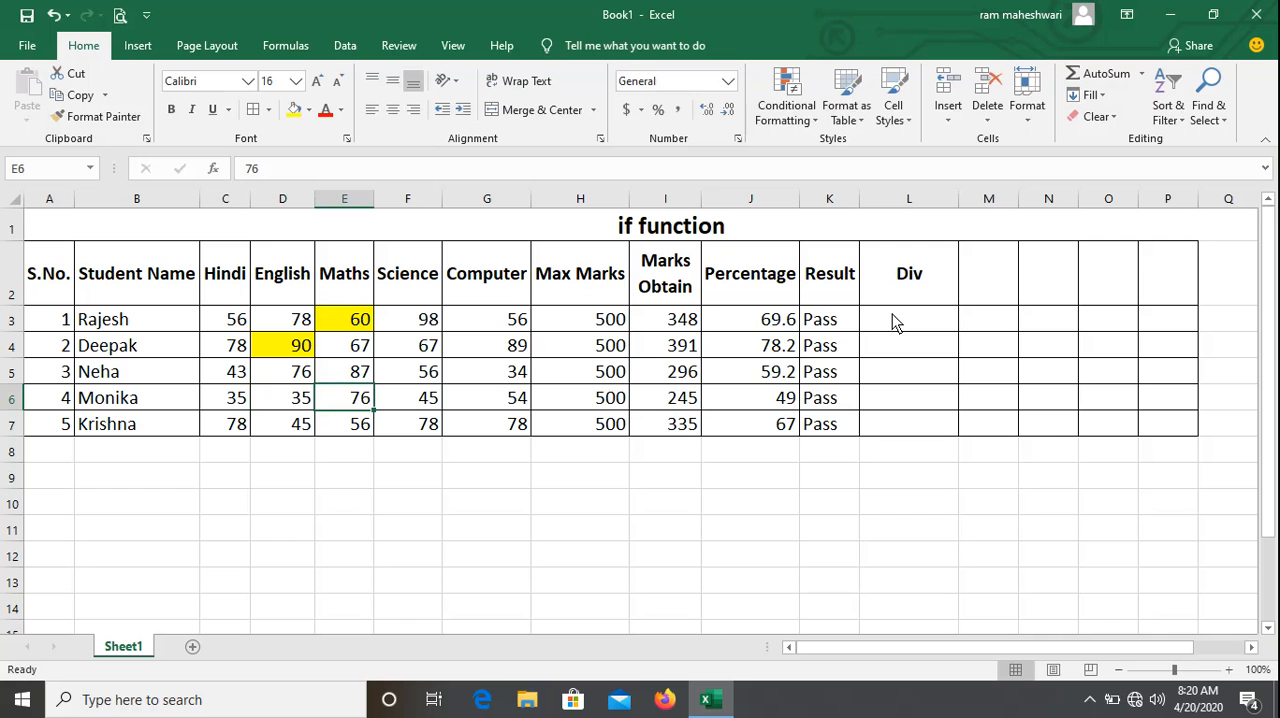
Check the fourth student's total, percentage and result in row 6, and compare the percentages of all students in column J.
key(Right)
key(Right)
key(Right)
key(Right)
key(Right)
key(Right)
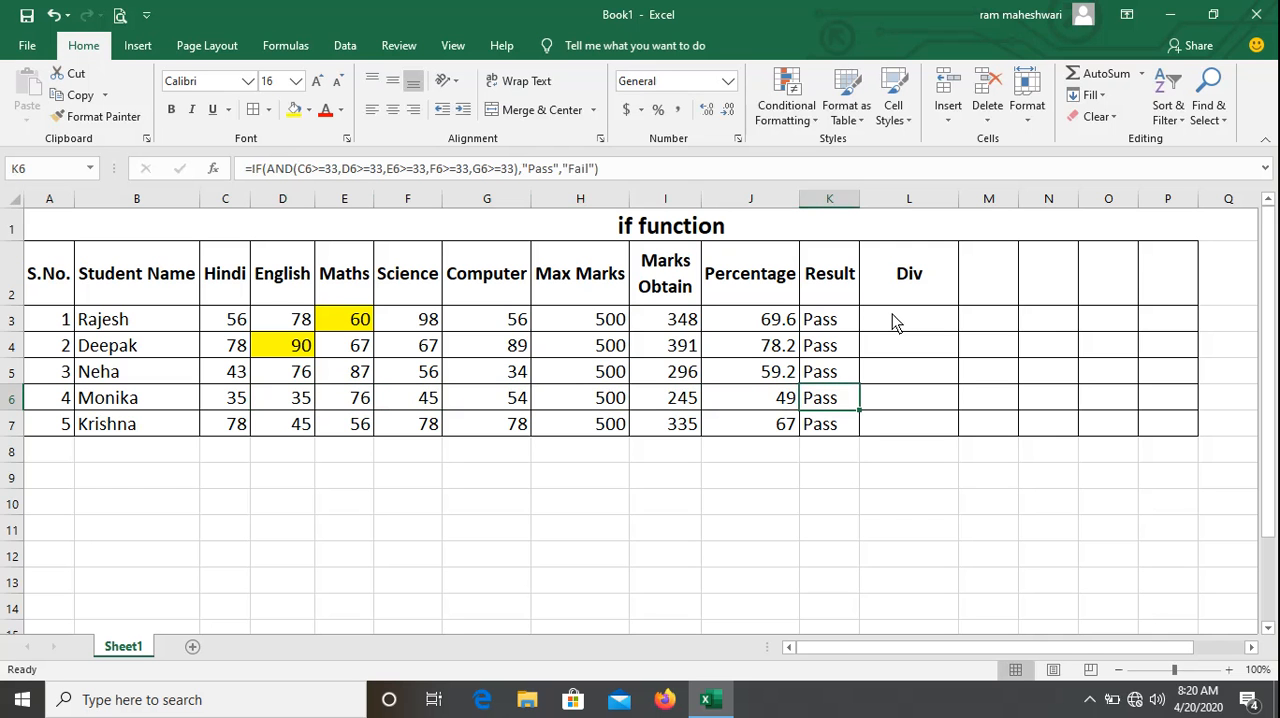
key(Left)
key(Left)
key(Left)
key(Left)
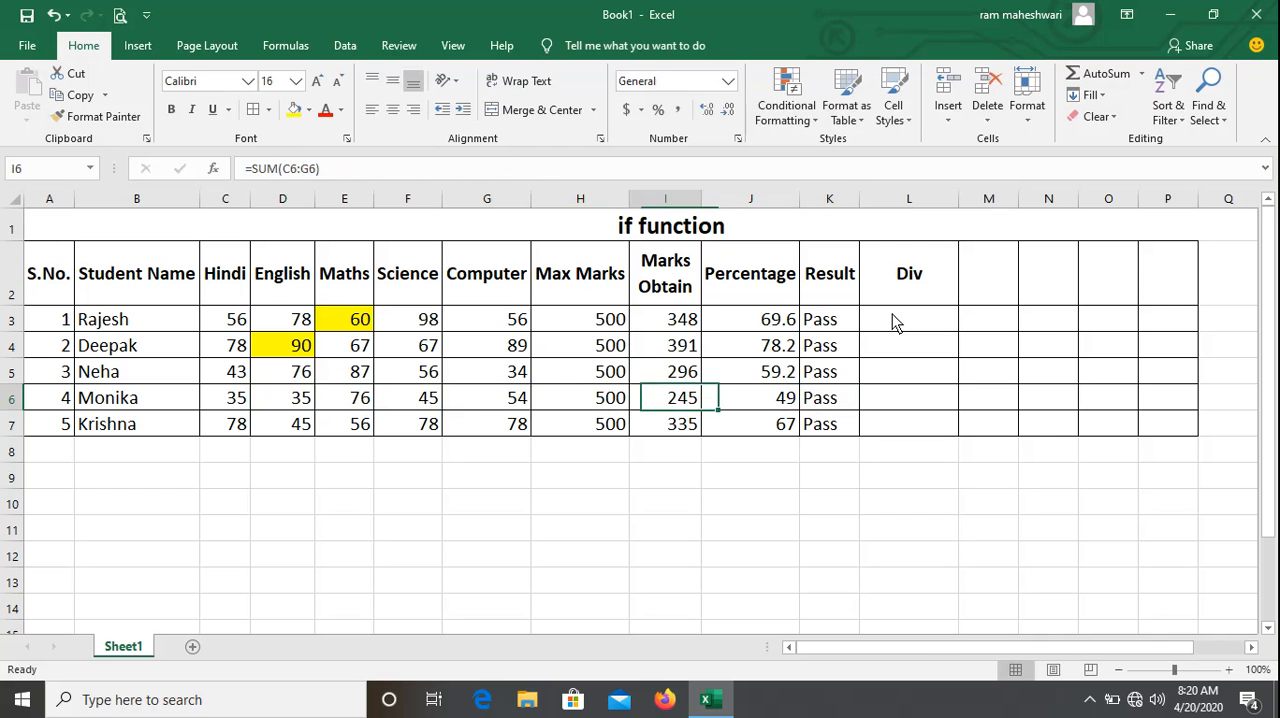
key(Right)
key(Right)
key(Right)
key(Right)
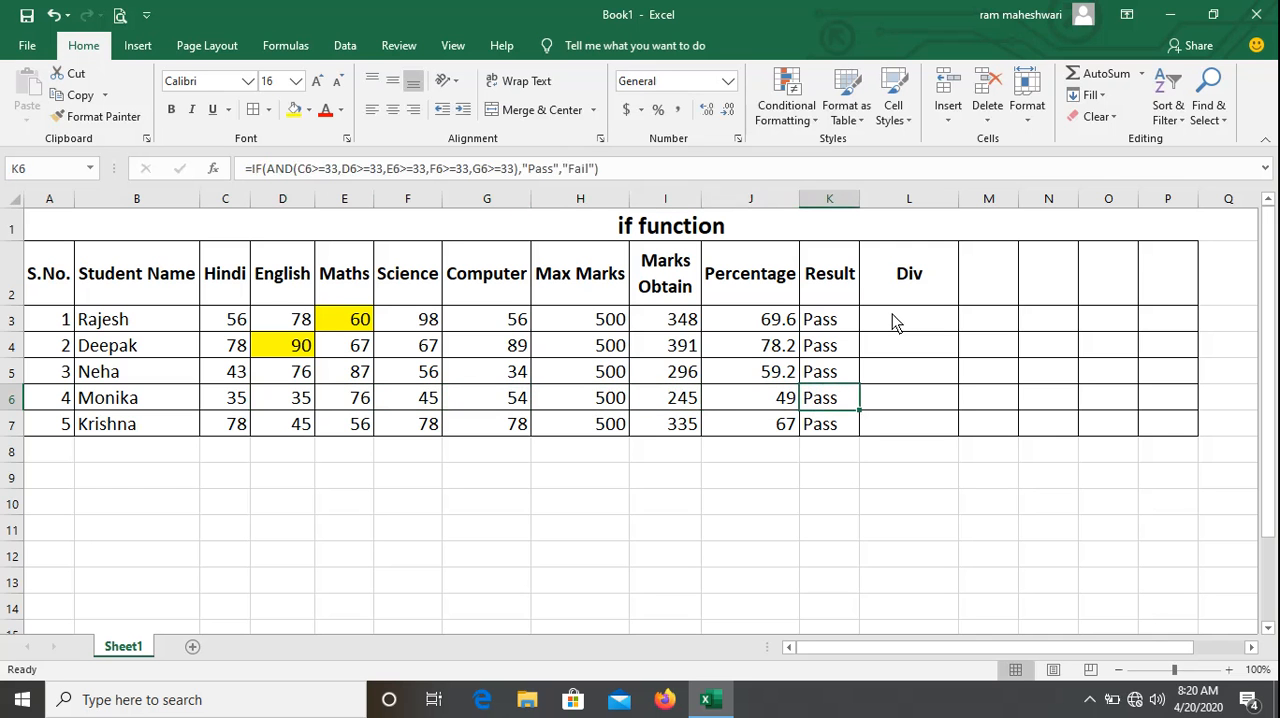
key(Left)
key(Up)
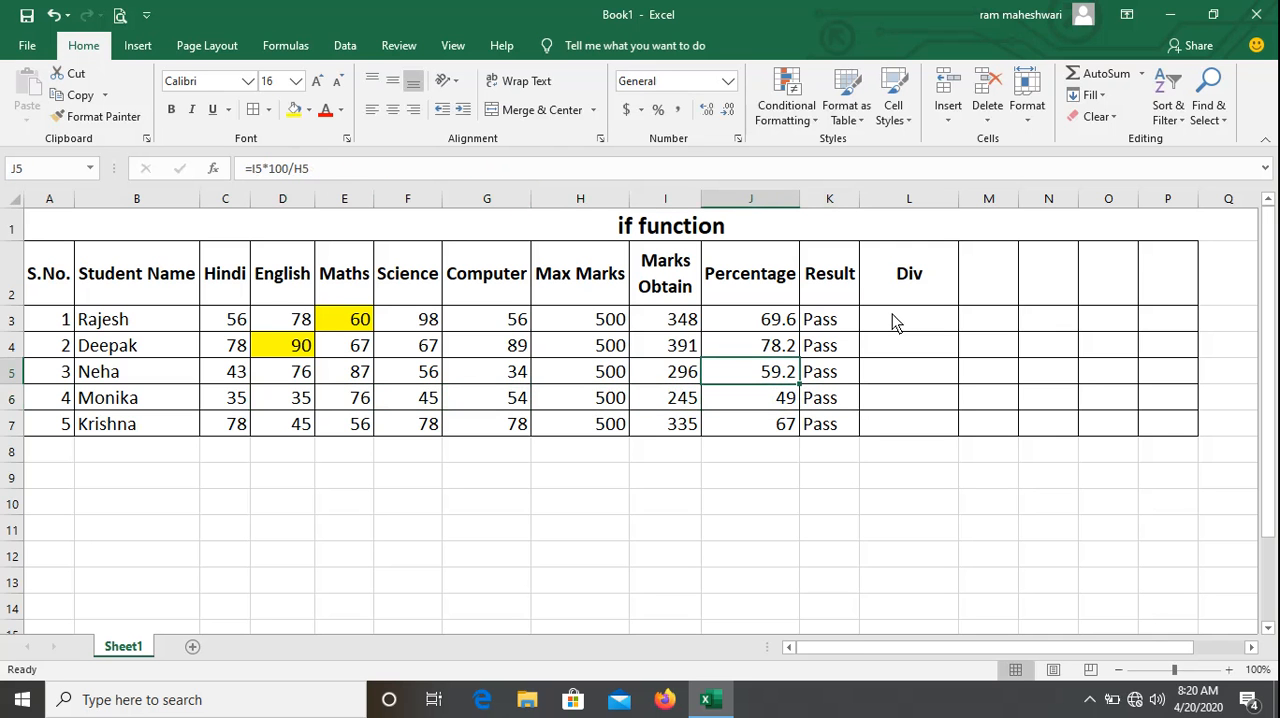
key(Up)
key(Up)
key(Down)
key(Down)
key(Down)
key(Down)
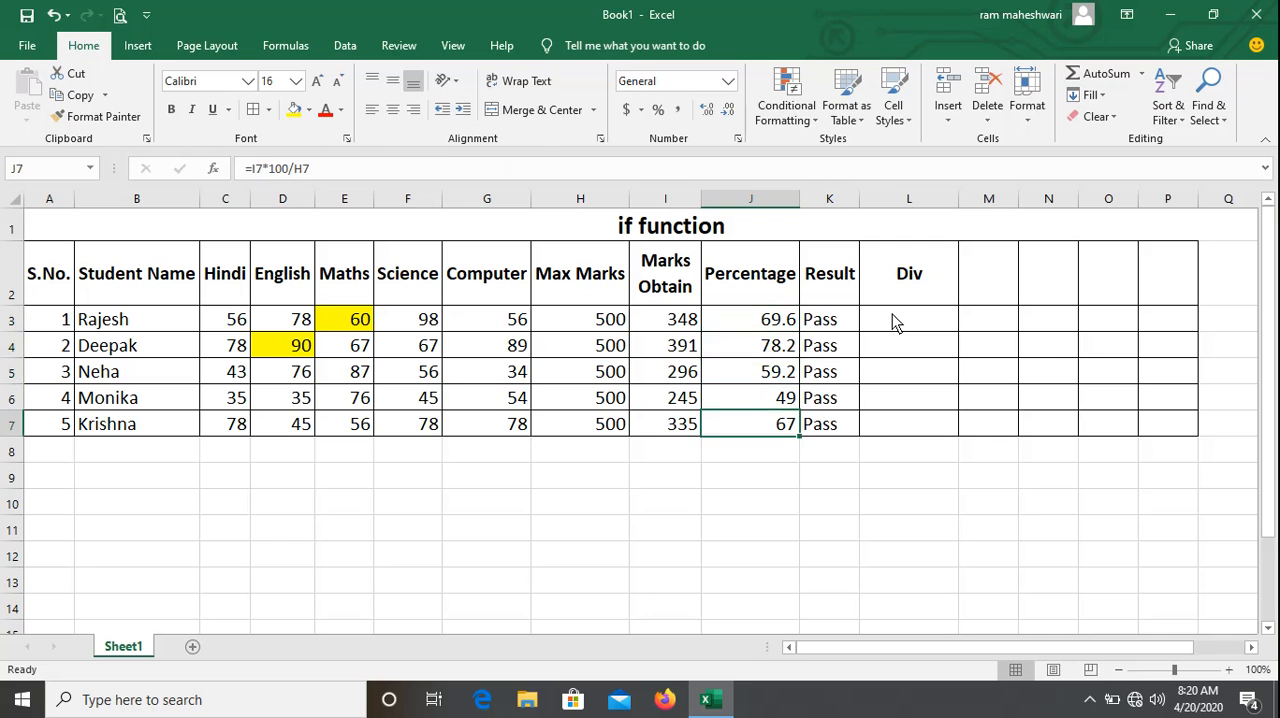
Set the fifth student's Hindi mark in C7 and English mark in D7 to 37 each.
key(Left)
key(Left)
key(Left)
key(Left)
key(Left)
key(Left)
key(Left)
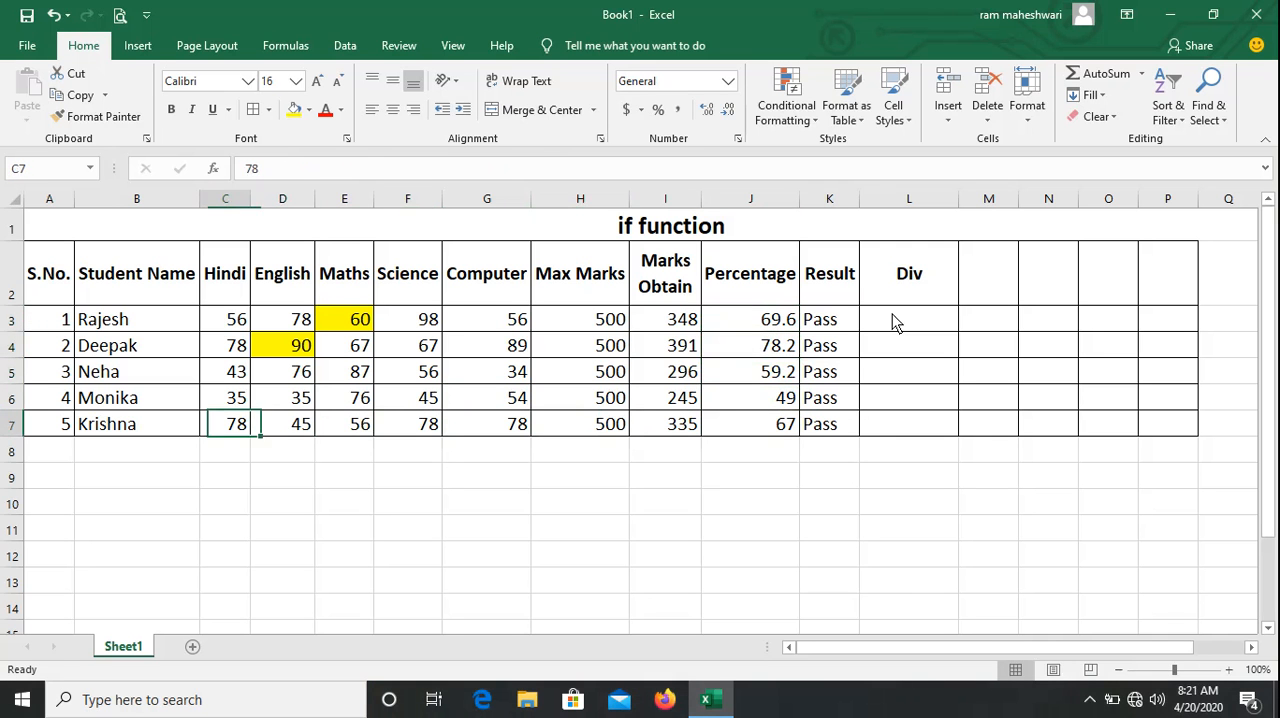
text(35)
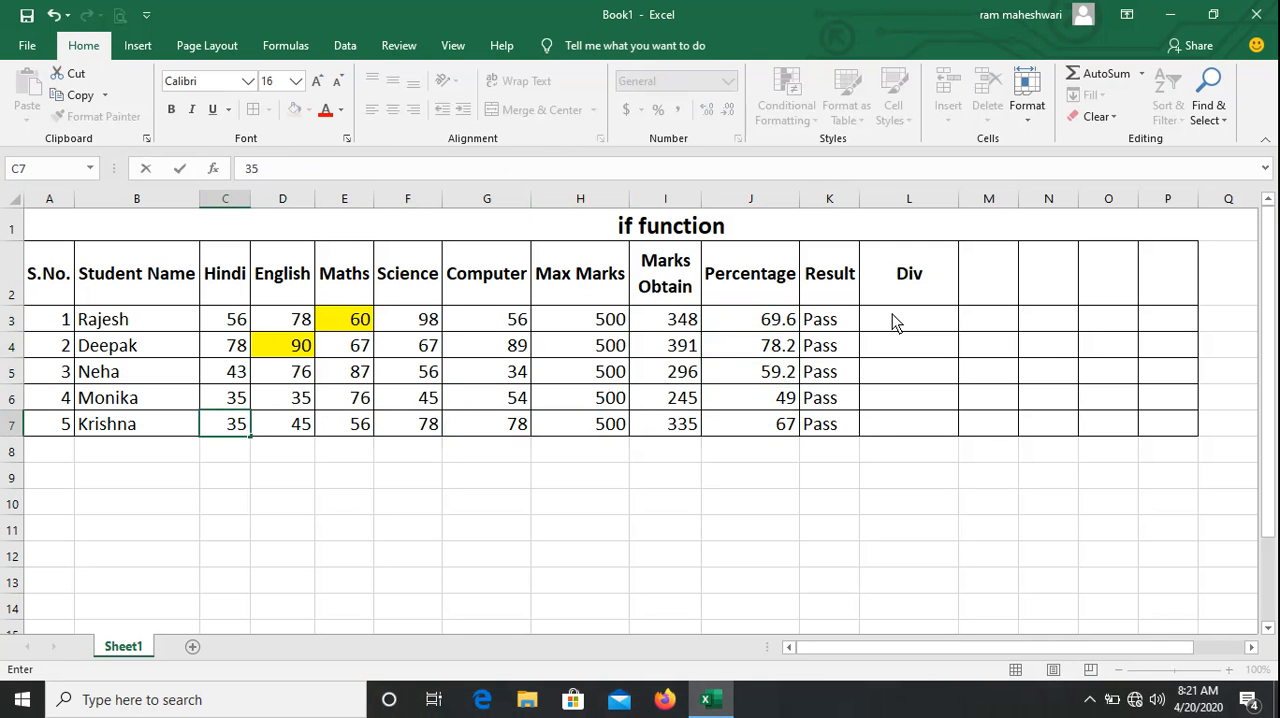
key(BackSpace)
text(7)
key(Tab)
text(37)
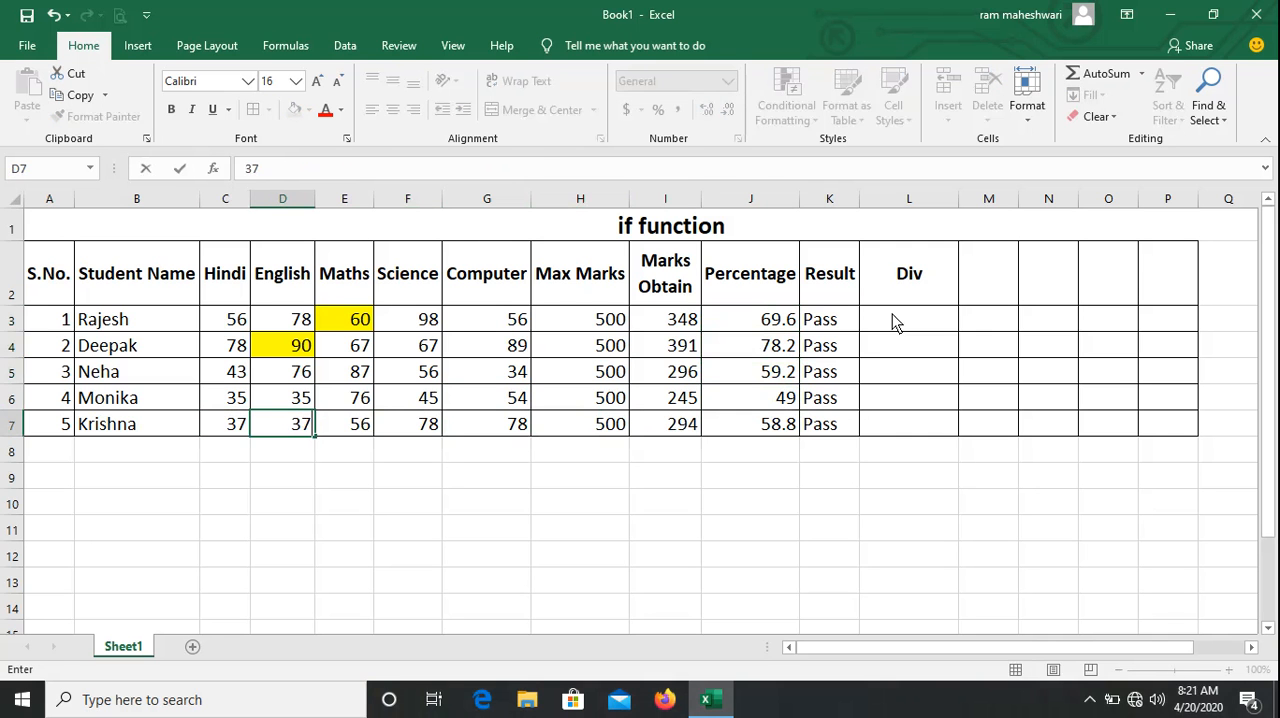
Set the fifth student's Maths and Science marks in E7 and F7 to 36 each and the Computer mark in G7 to 37.
key(Tab)
text(36)
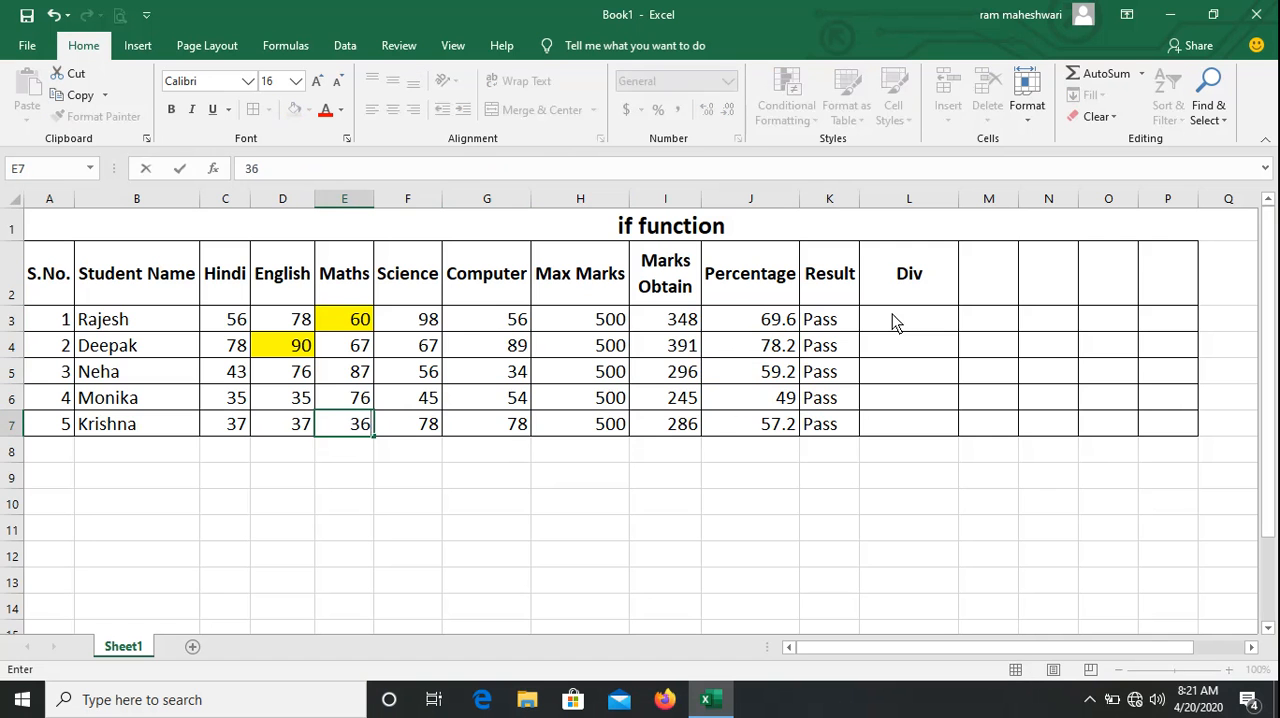
key(Tab)
text(36)
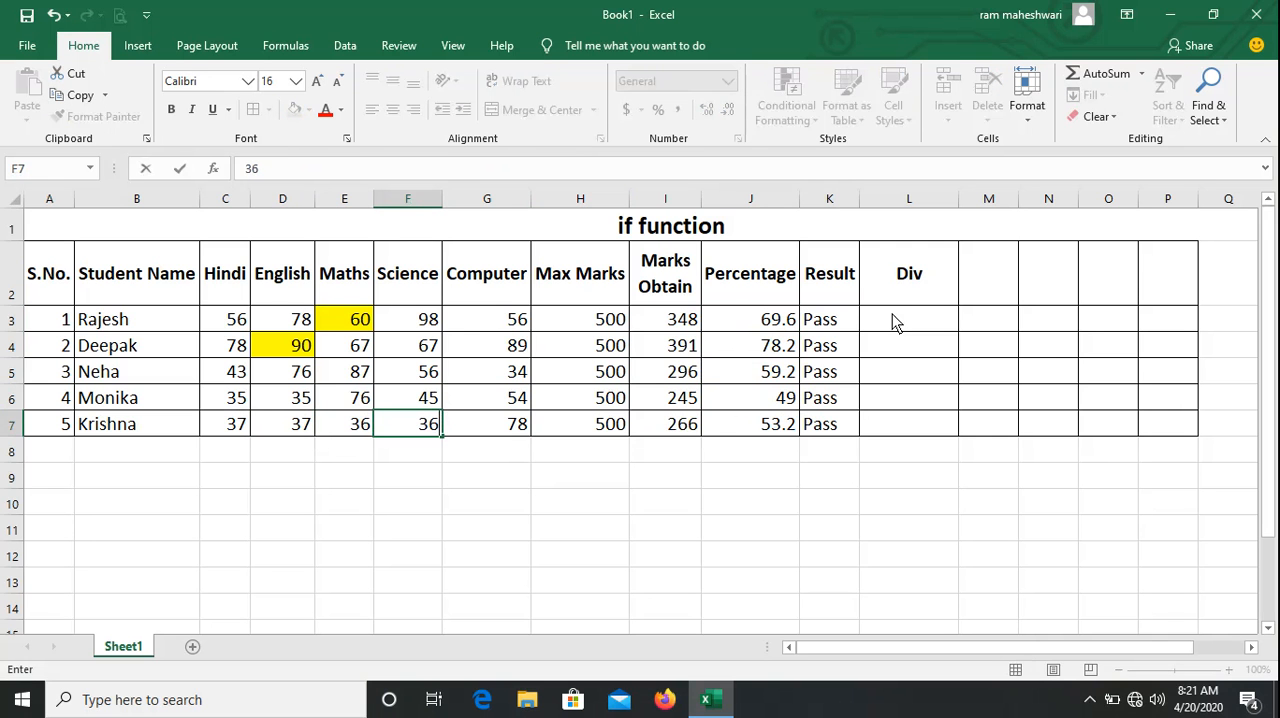
key(Tab)
text(37)
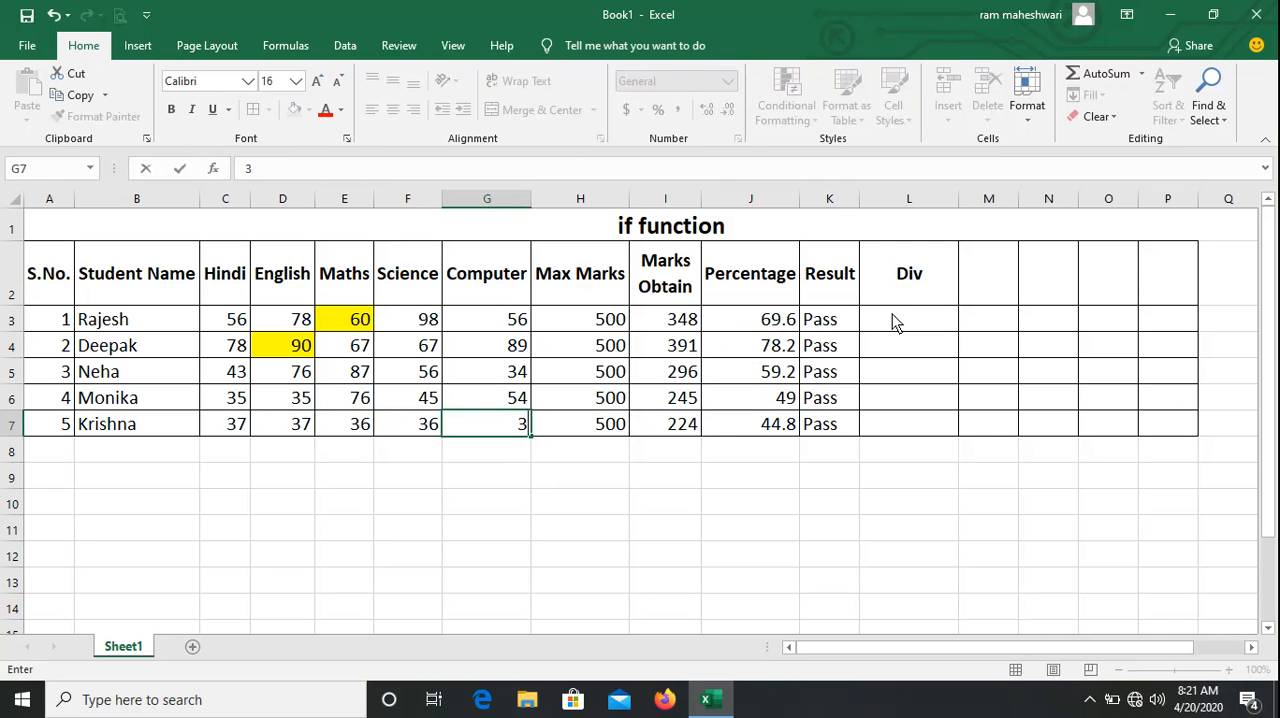
key(Tab)
Check the fifth student's percentage and result in row 7, and review the results of all students in column K.
key(Right)
key(Right)
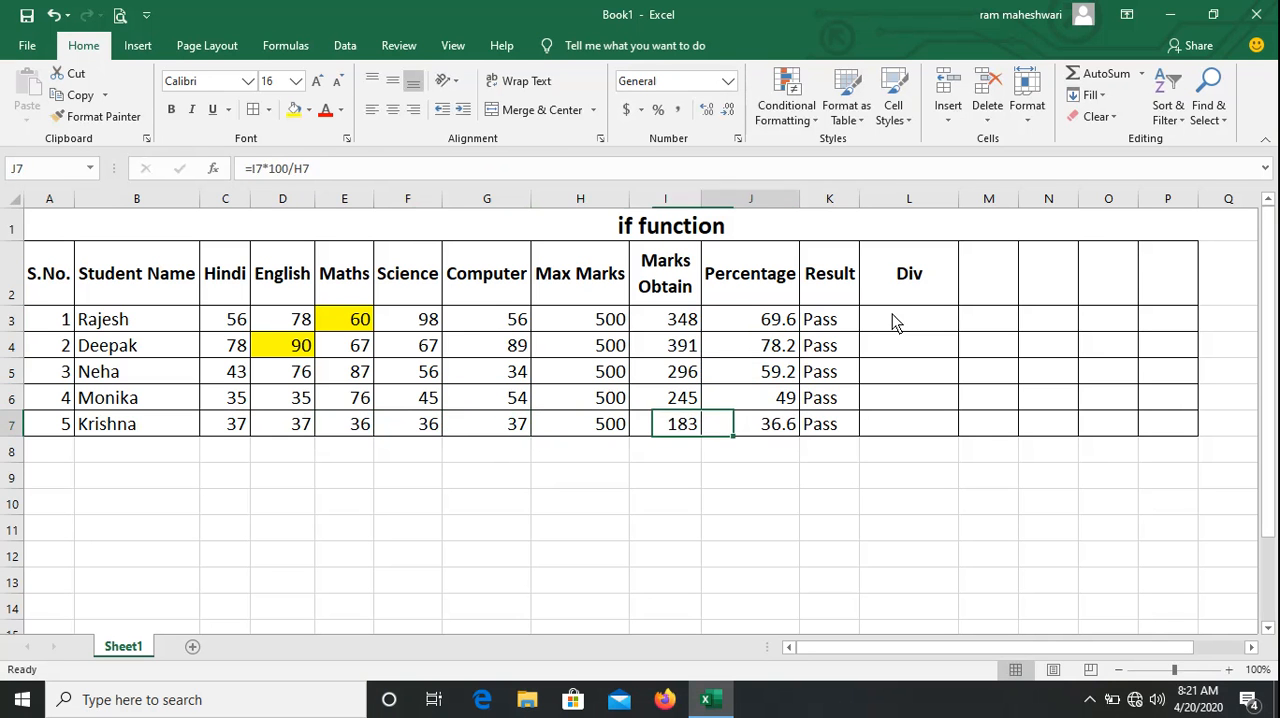
key(Right)
key(Left)
key(Right)
key(Up)
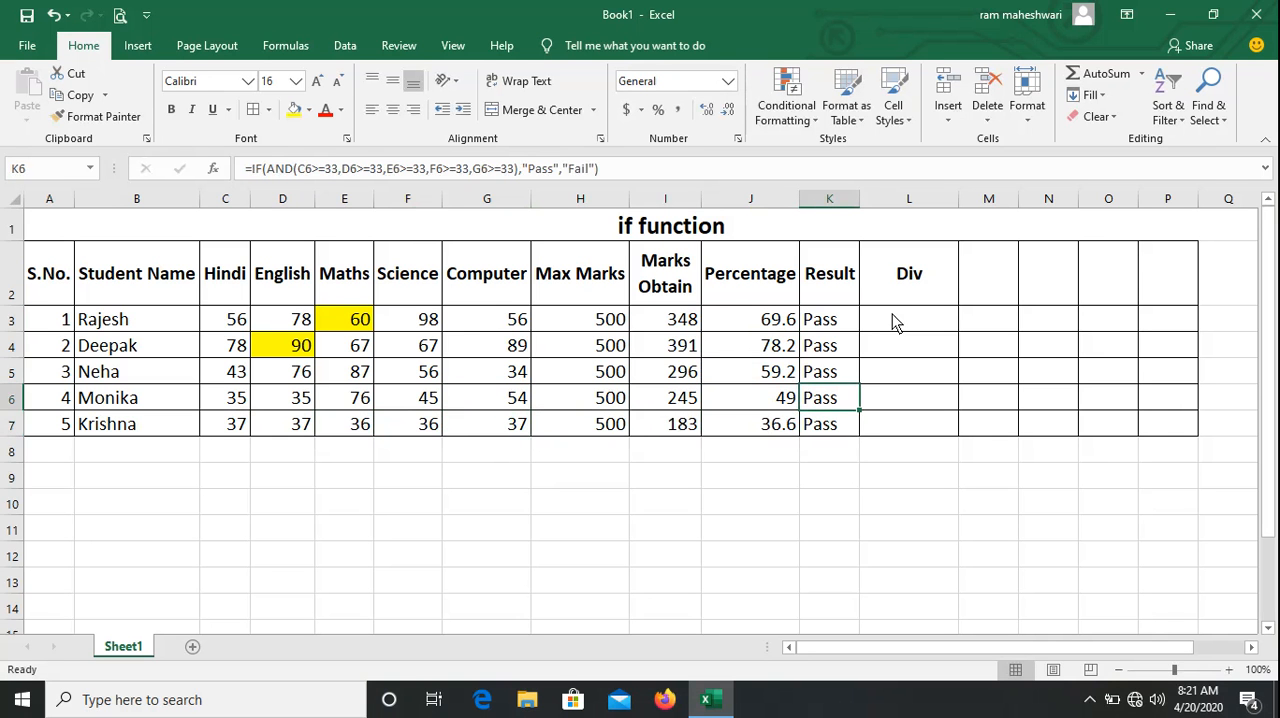
key(Up)
key(Up)
key(Up)
key(Down)
key(Down)
key(Down)
key(Down)
Start an IF formula in the first student's Div cell L3 that returns "First Div" when J3>=60.
key(Up)
key(Up)
key(Up)
key(Up)
key(Right)
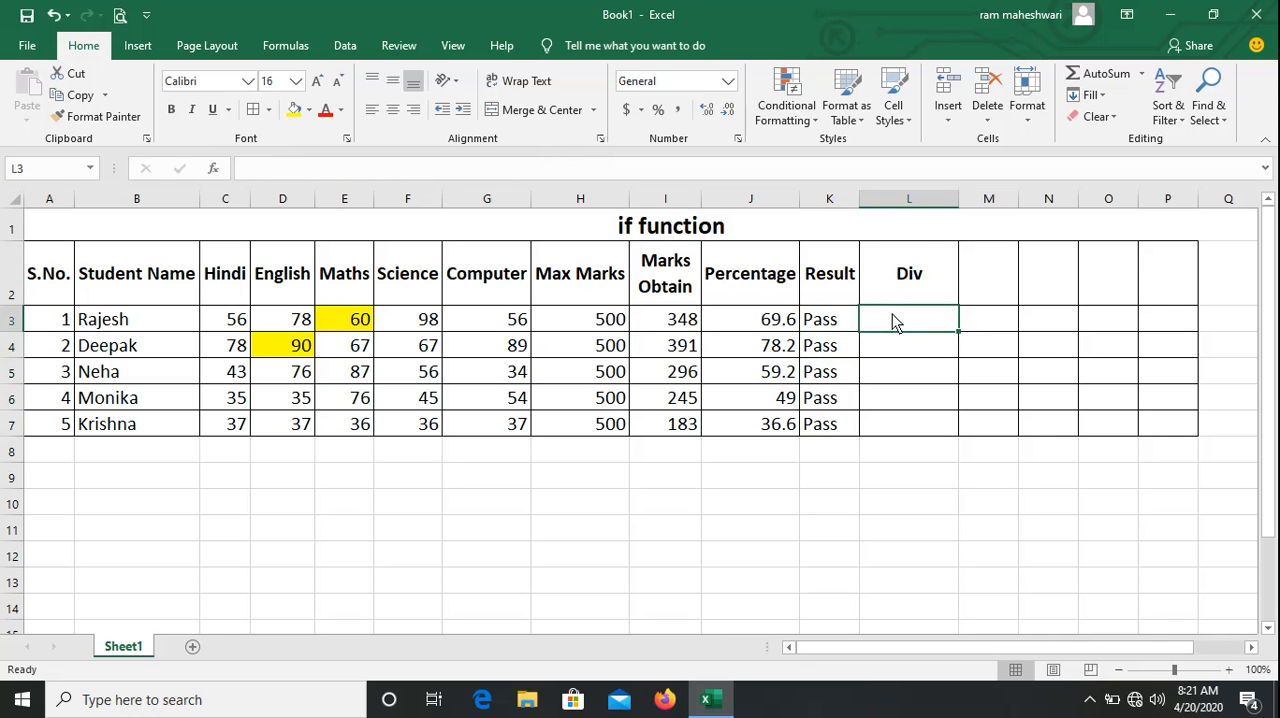
text(=if()
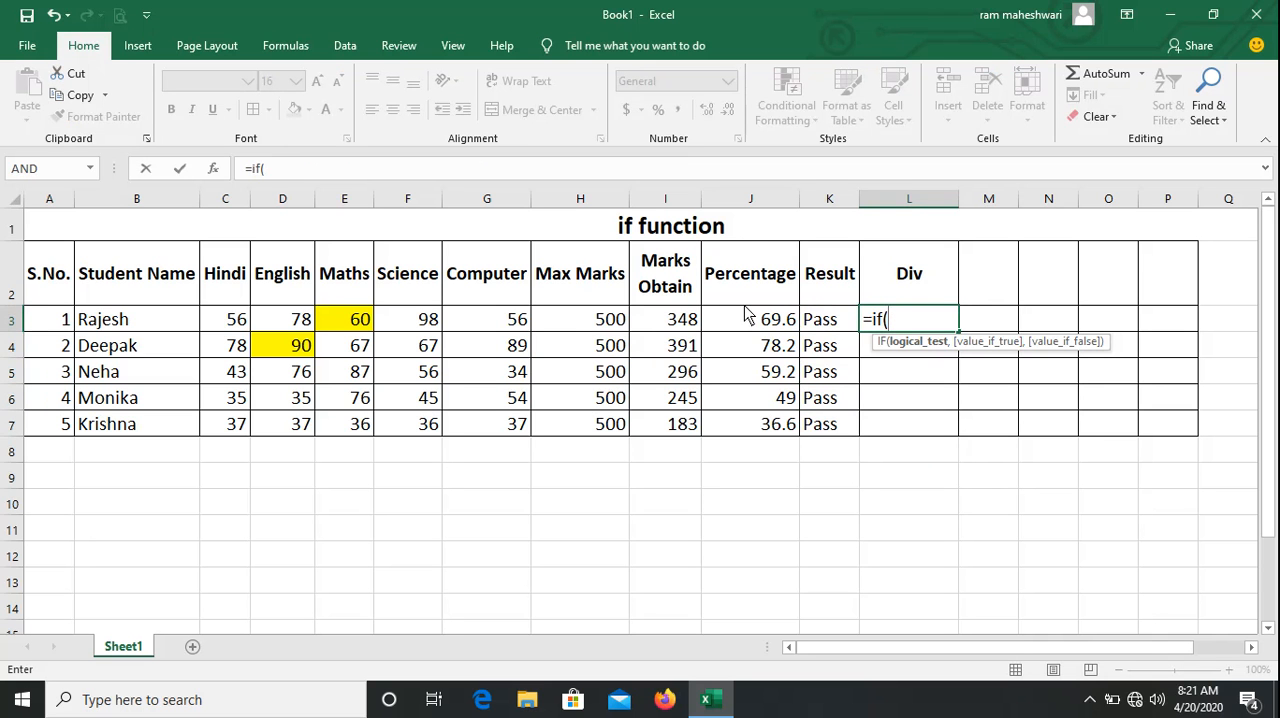
text(j3)
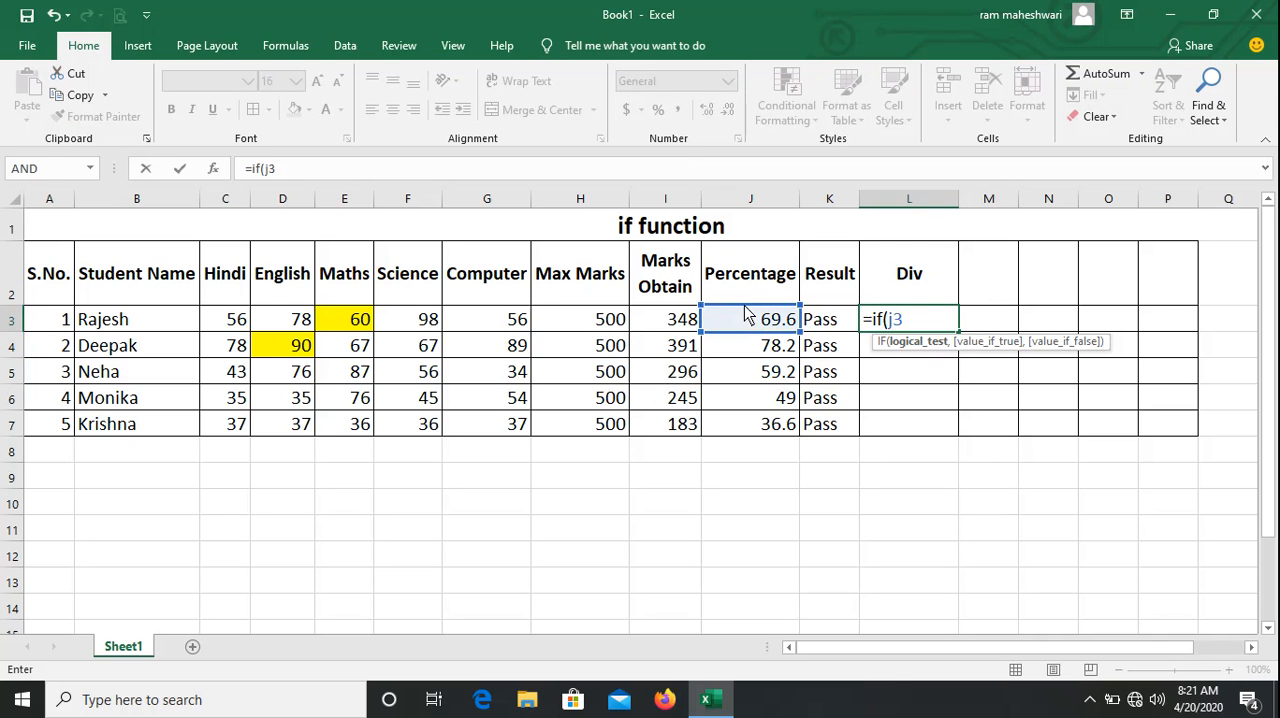
text(>=60,)
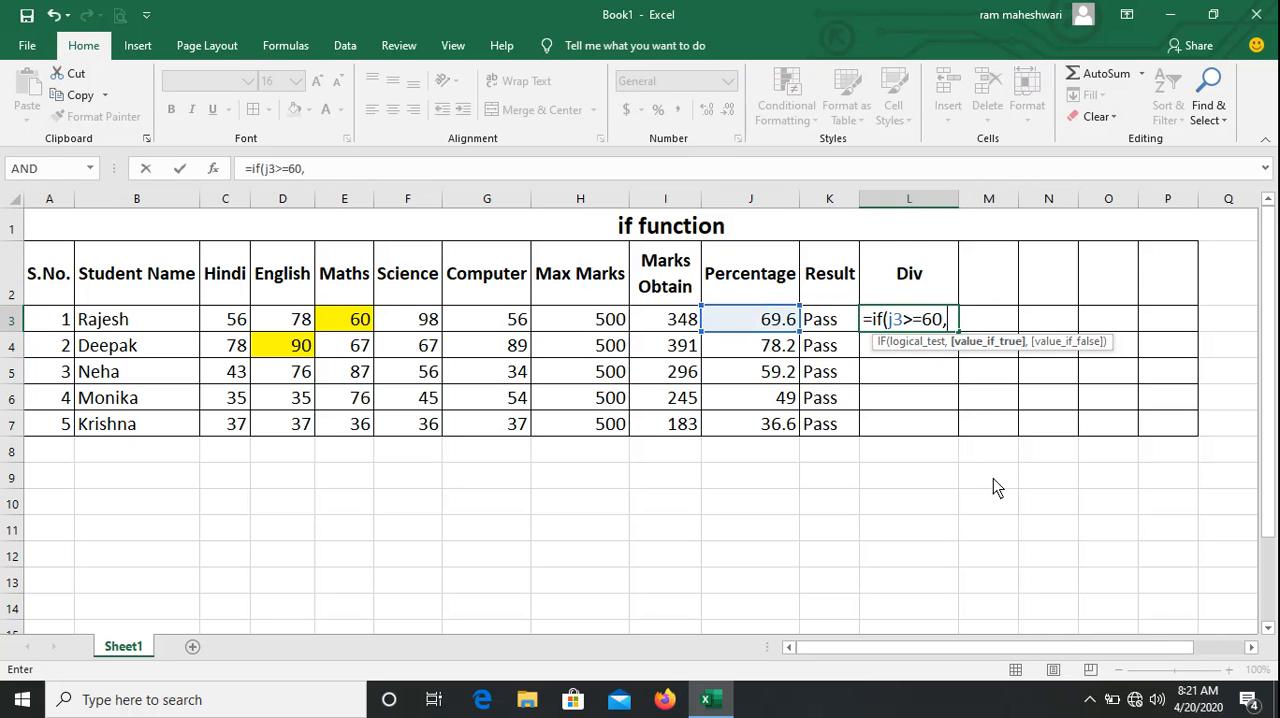
text("First D)
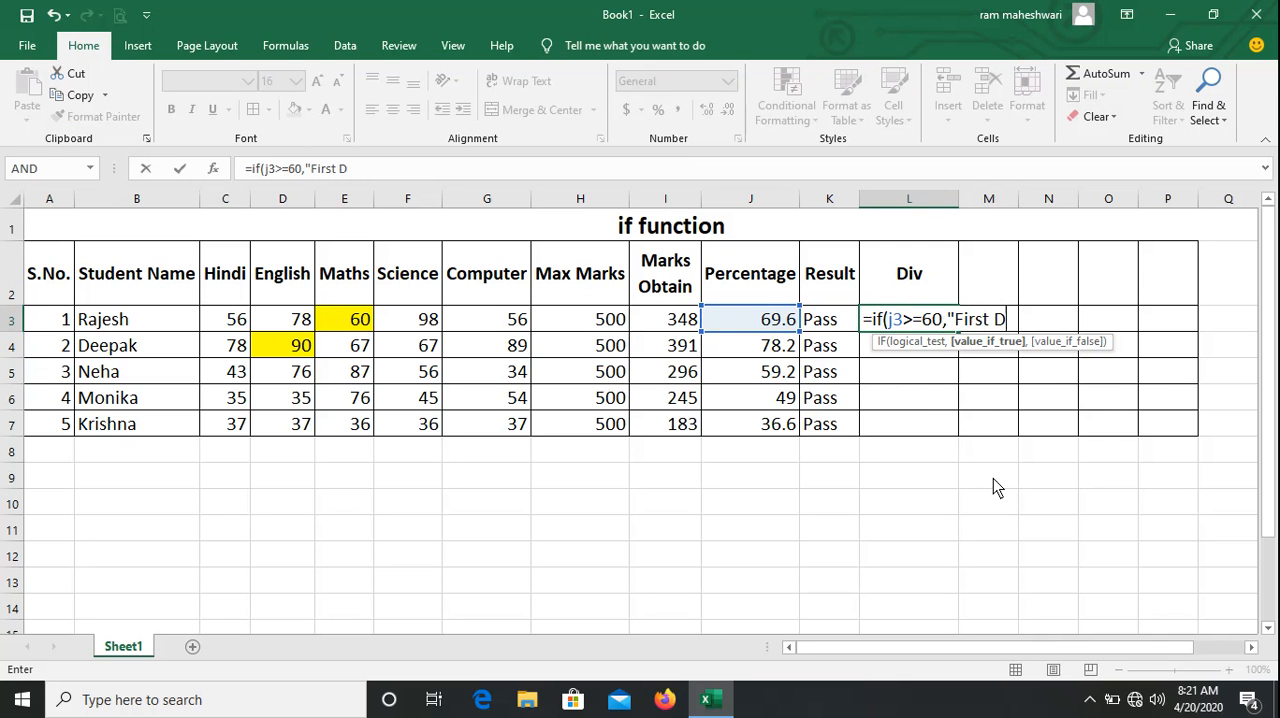
text(iv",)
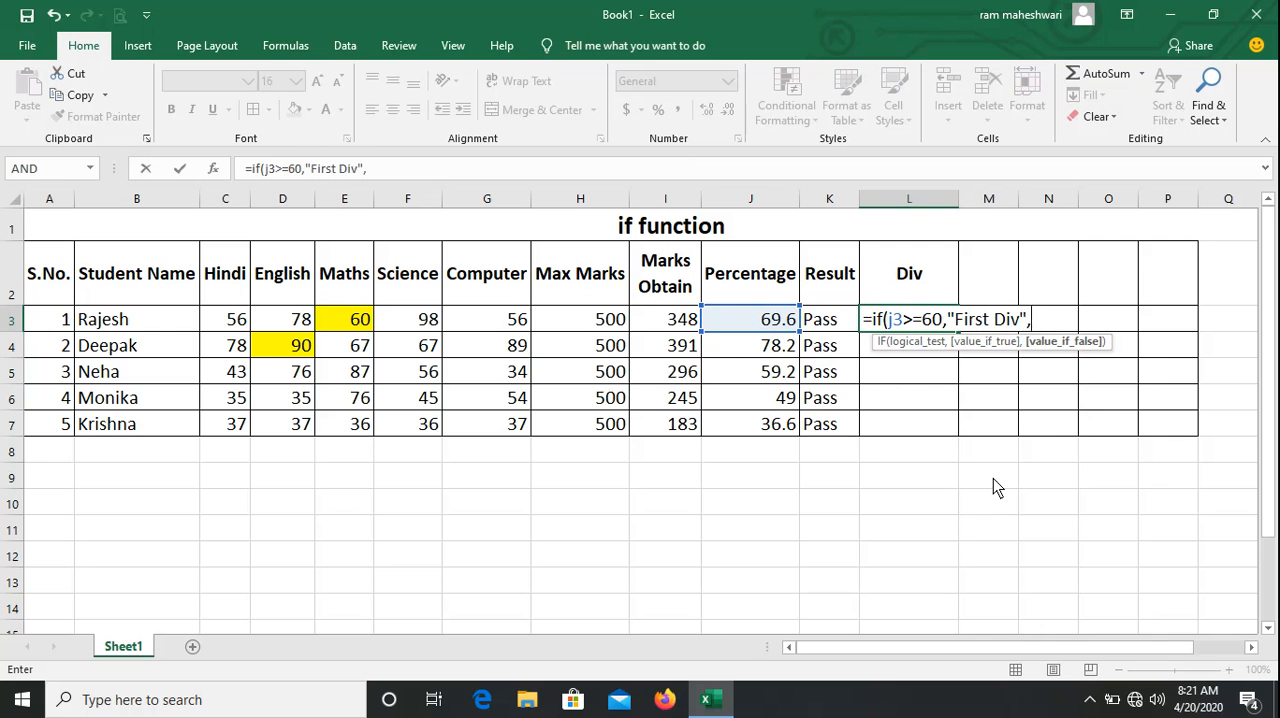
text(i)
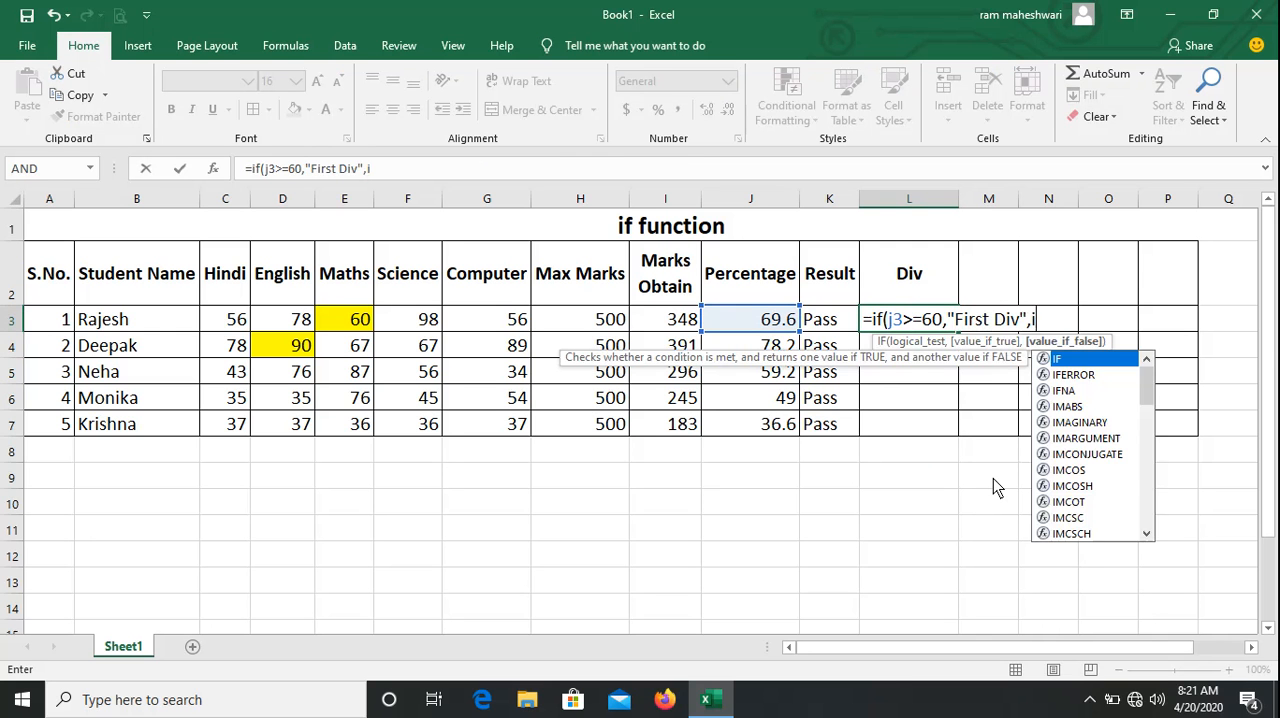
text(f()
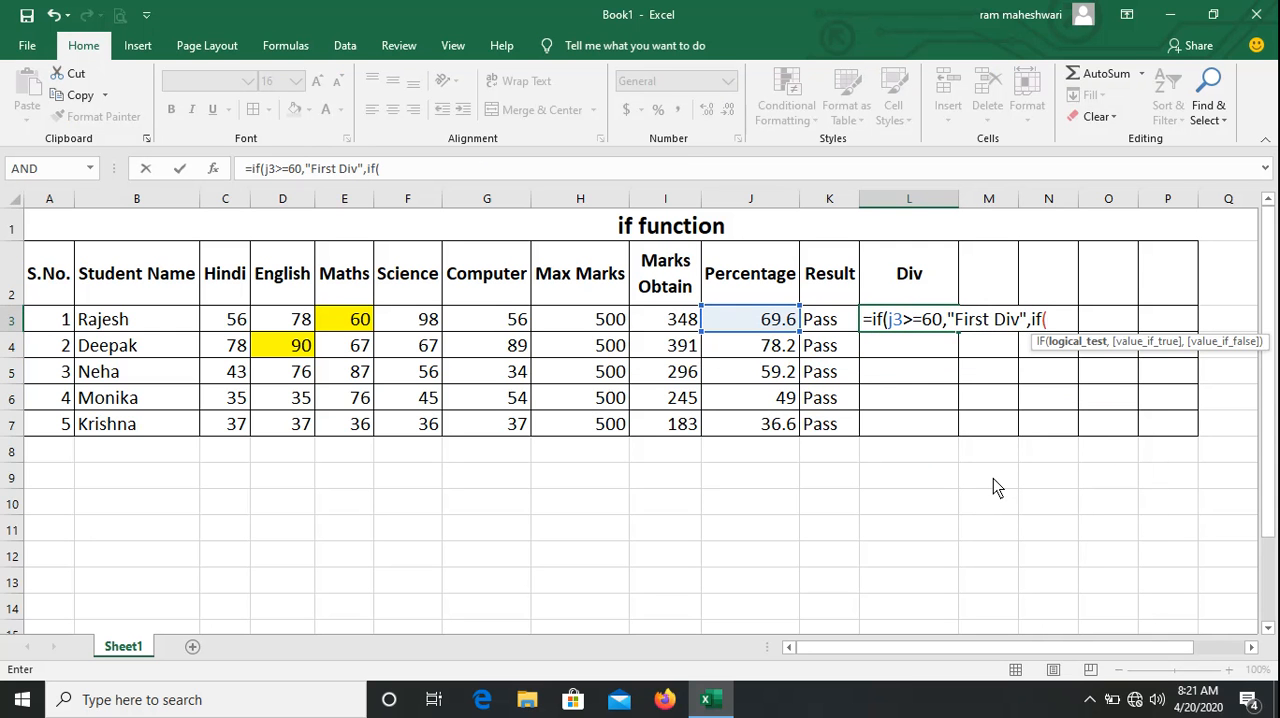
text(j3>)
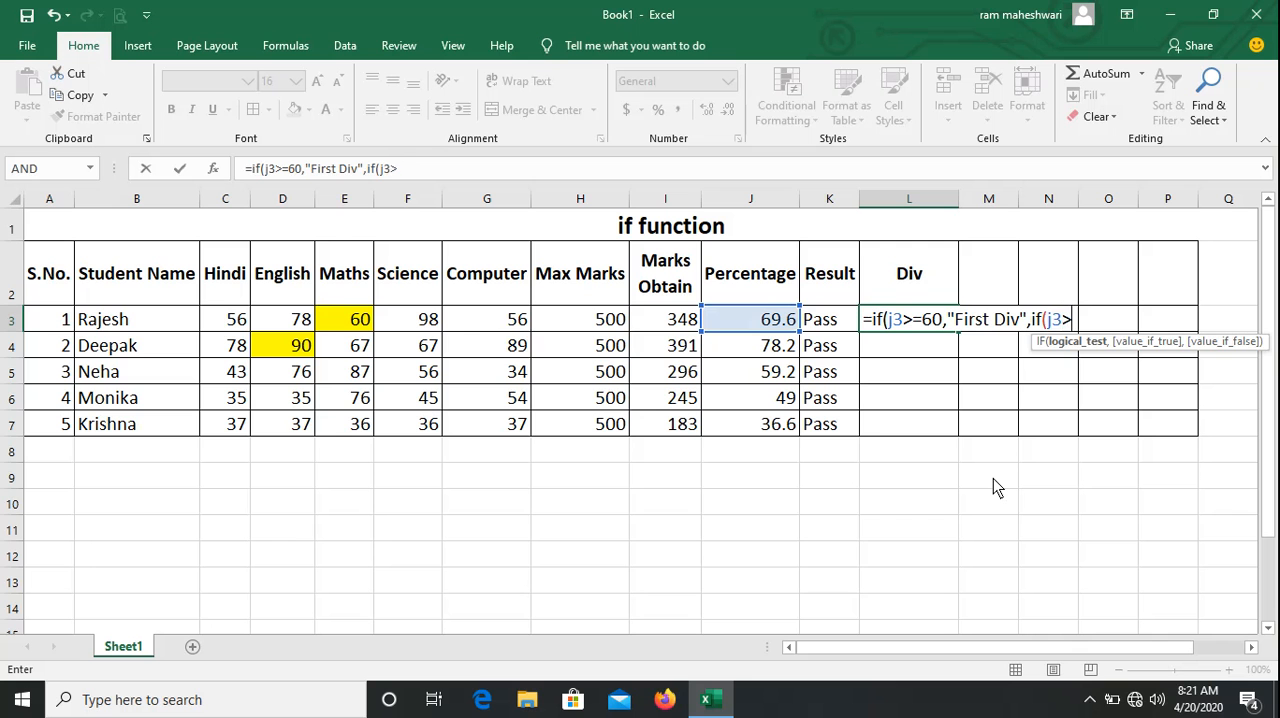
text(=)
Nest a second IF as the false value in the L3 formula, returning "Second Div" when J3>=45.
text(45,)
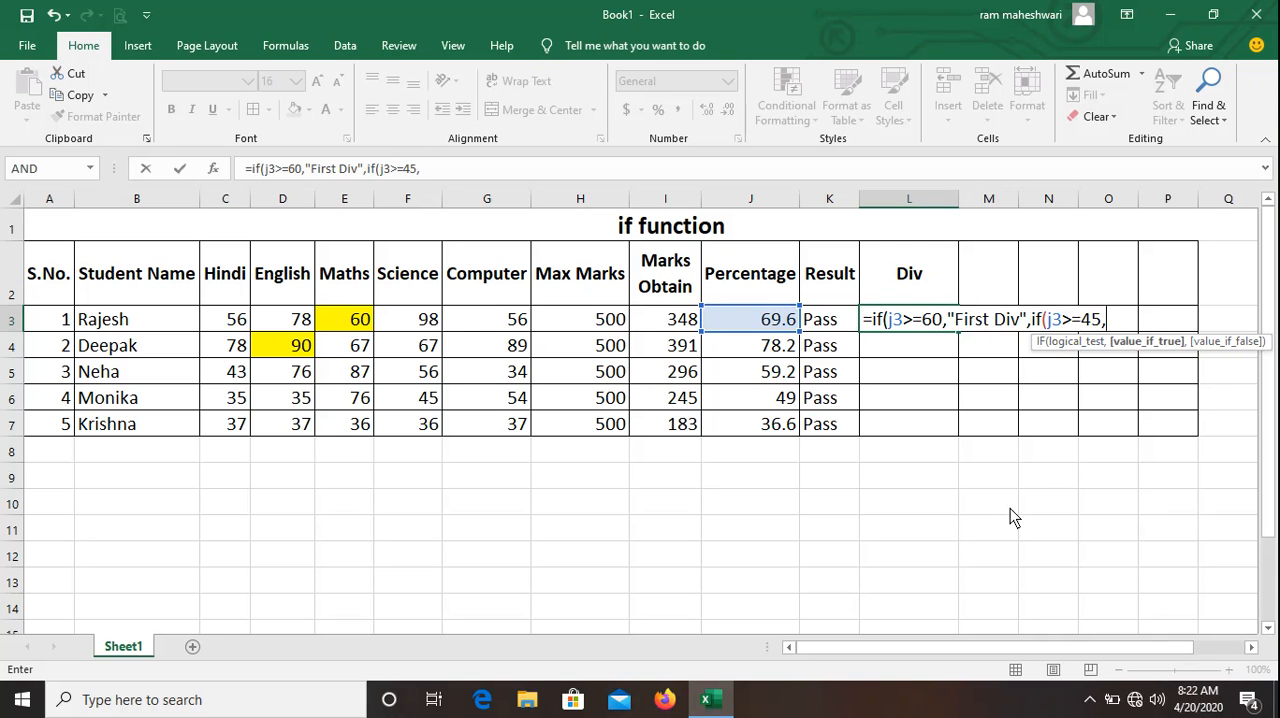
text("Second D)
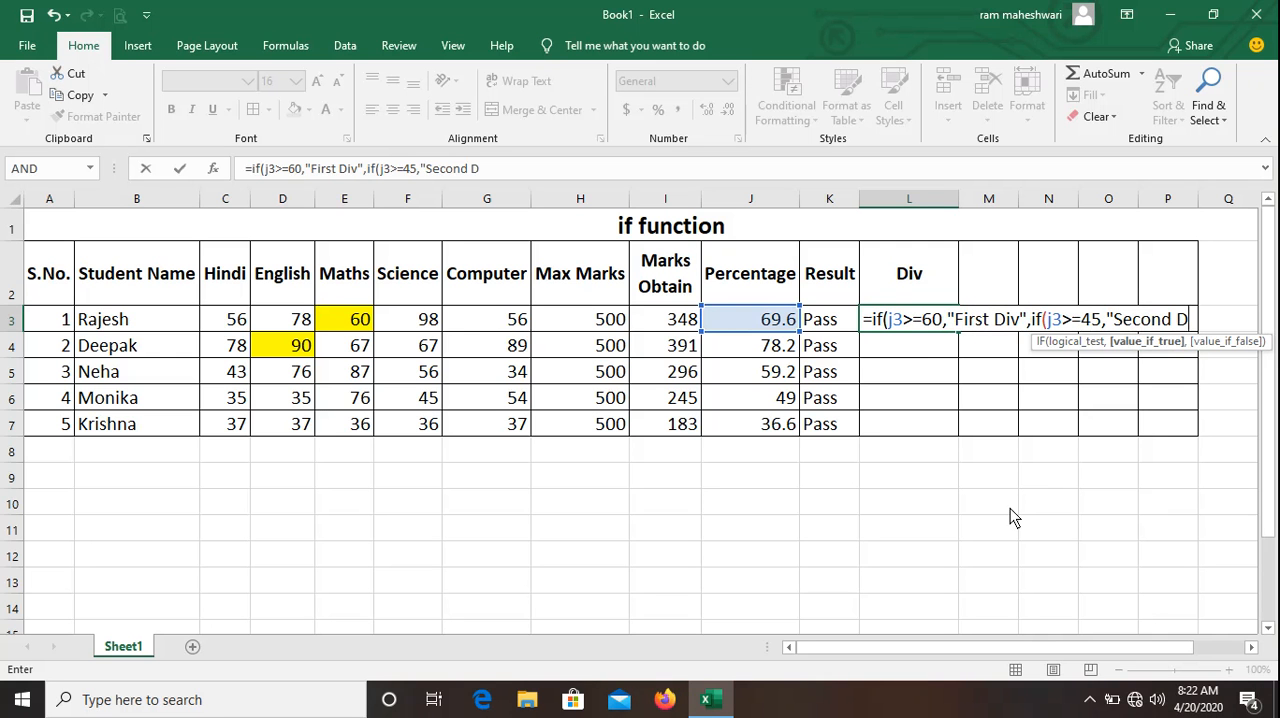
text(iv",)
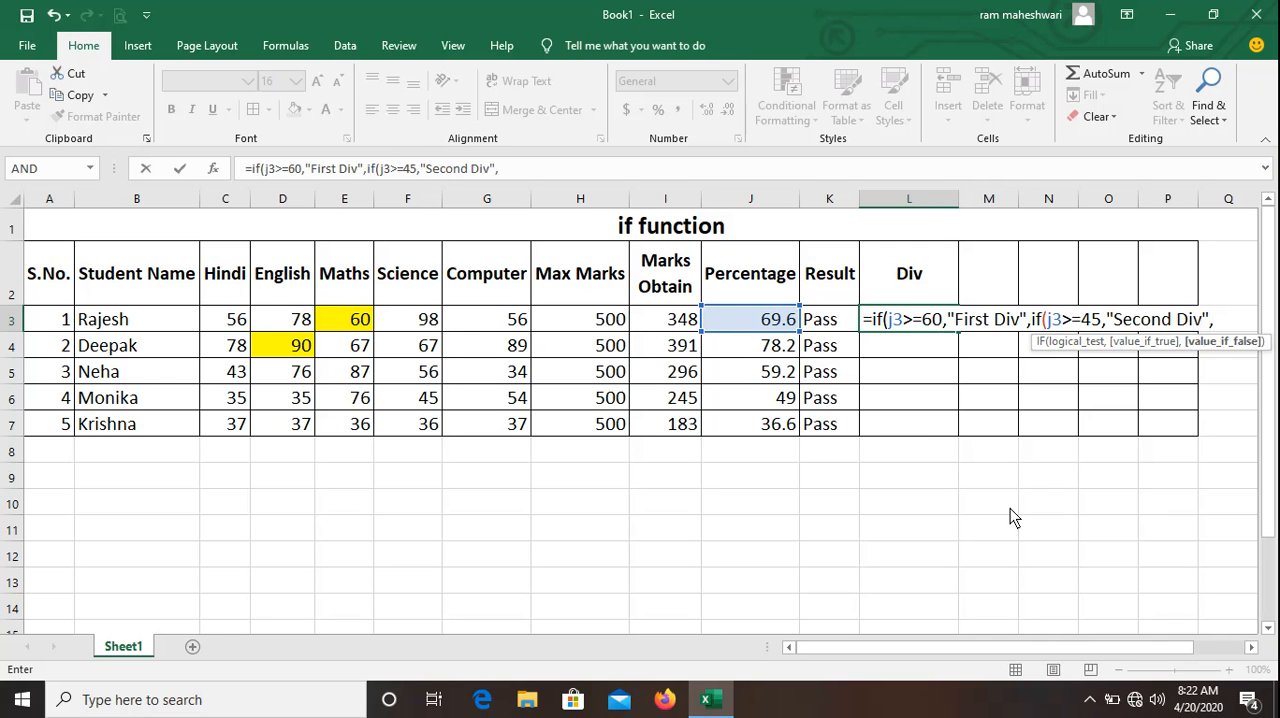
text(if)
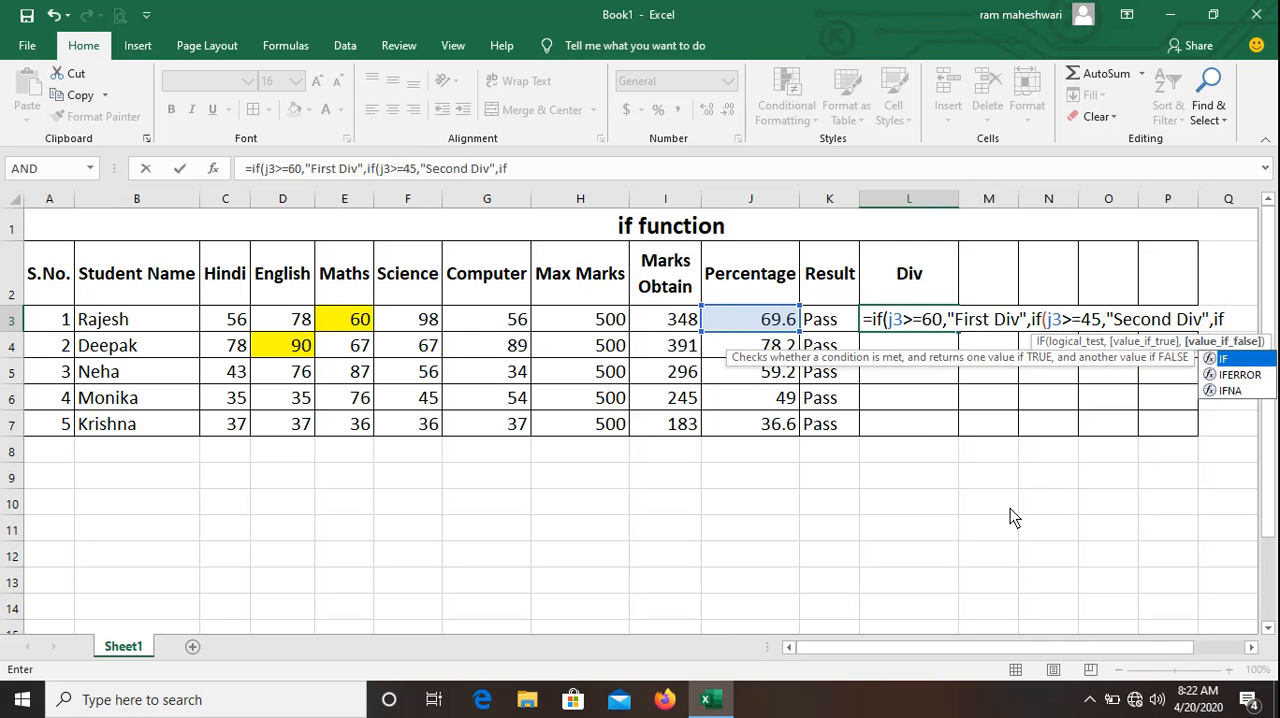
text((j3)
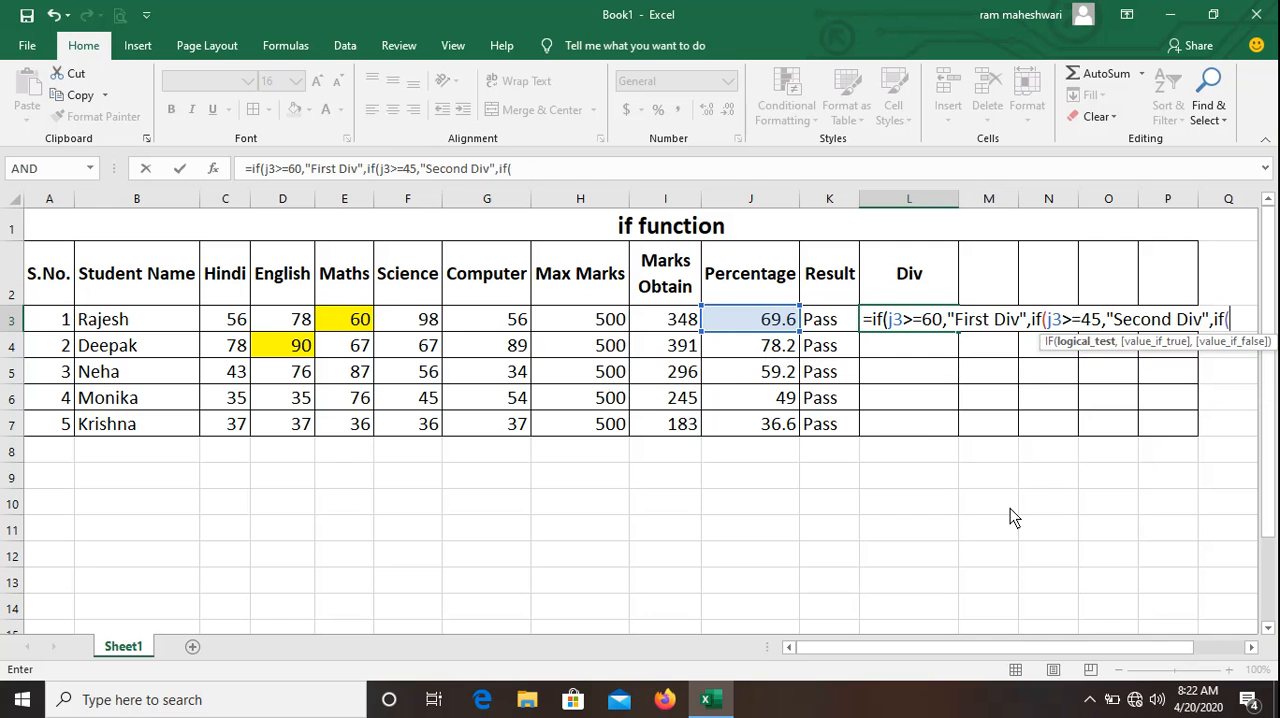
text(>=33)
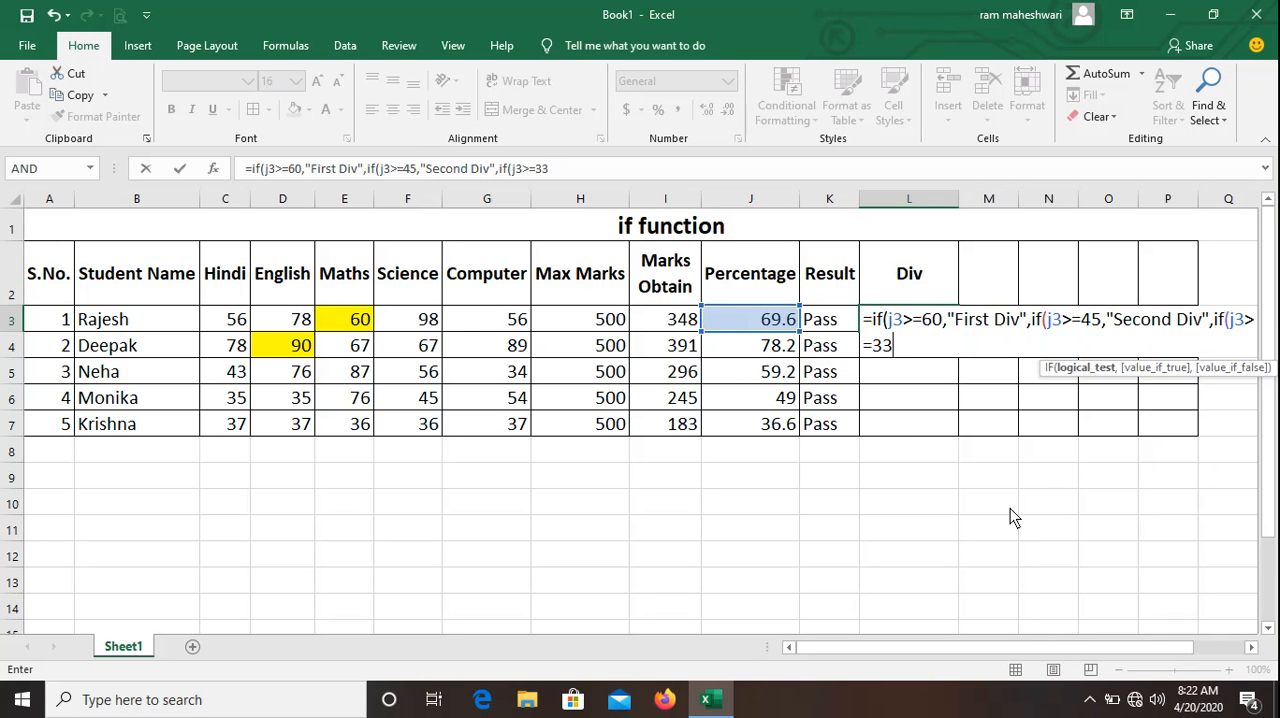
text(,")
text(Th)
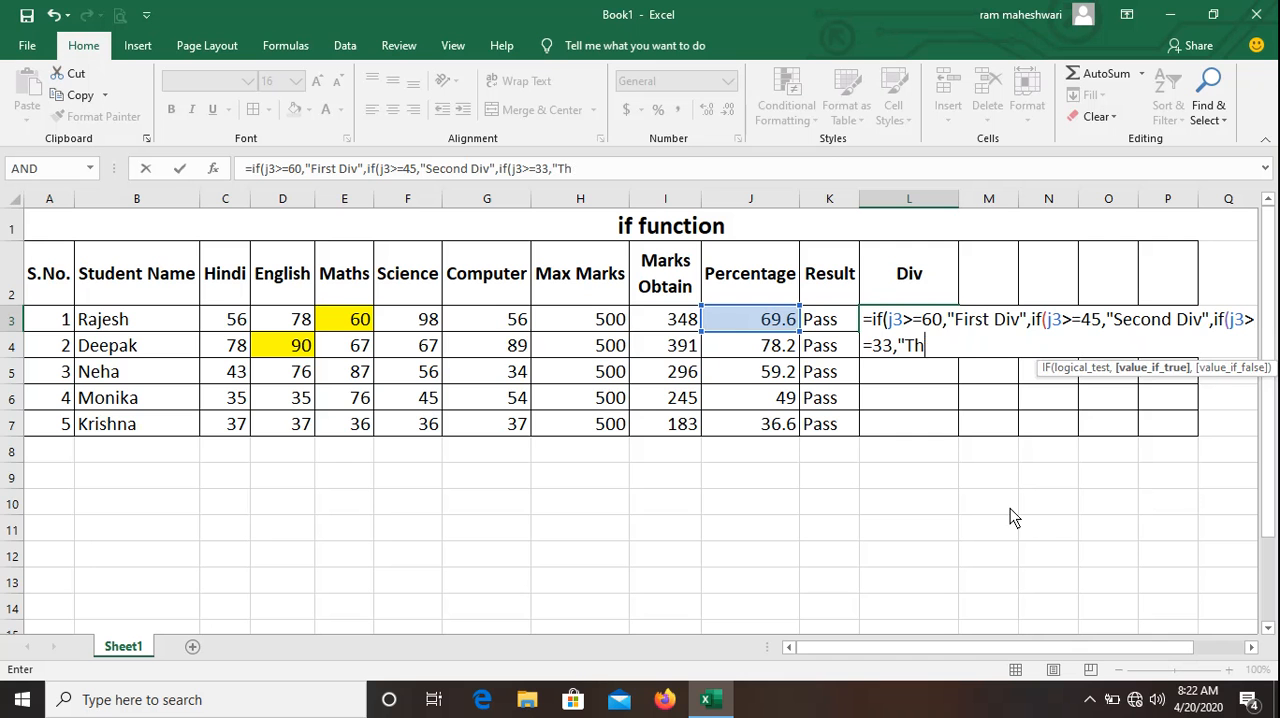
text(ird Div")
text(,)
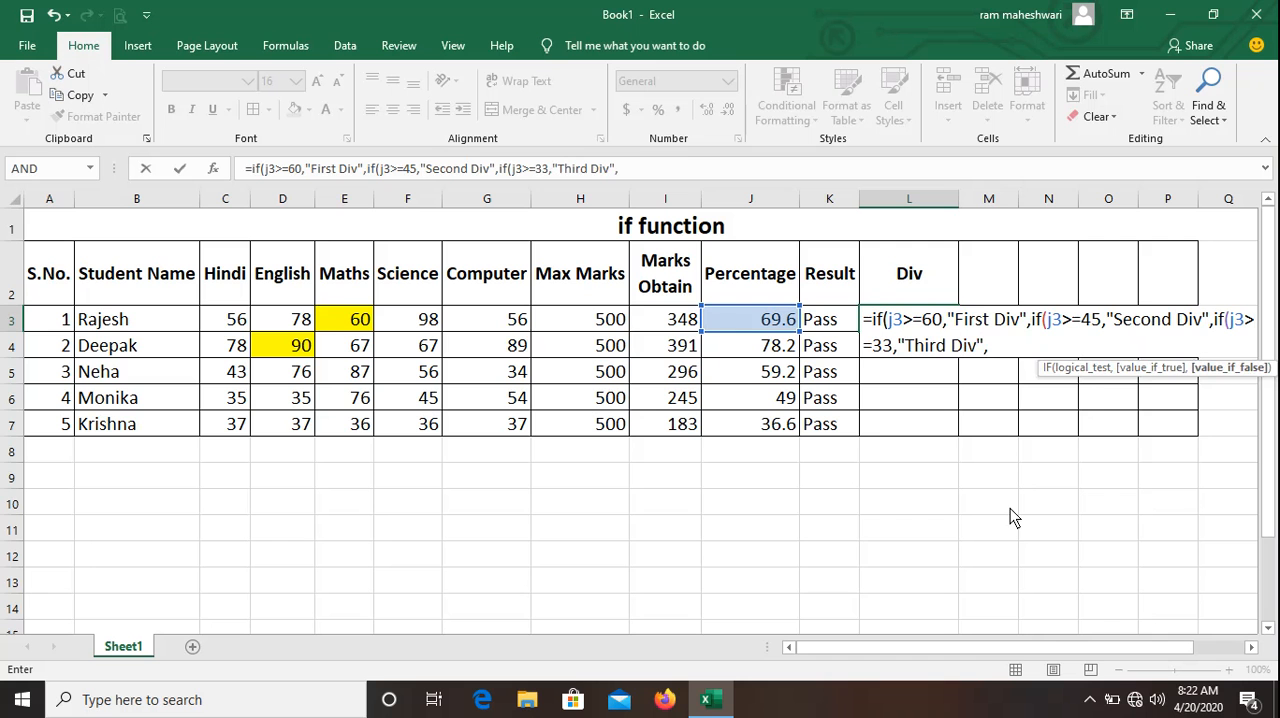
text("Fail"))
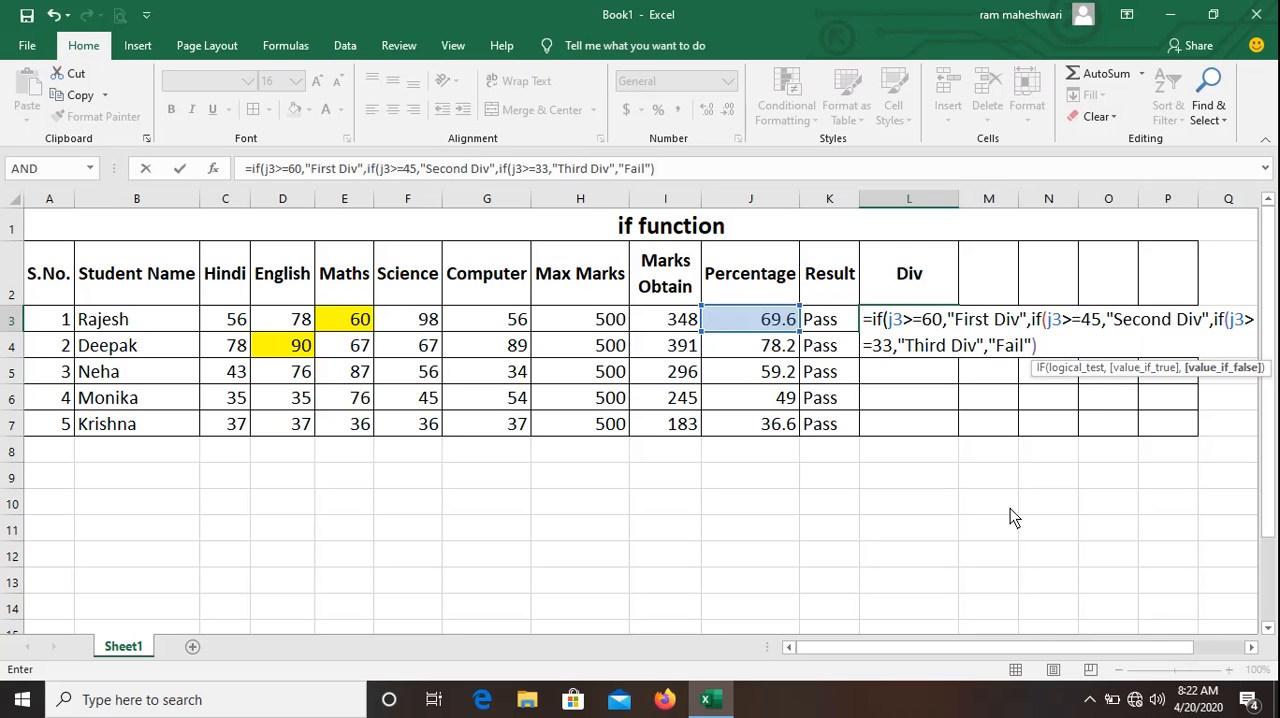
text()))
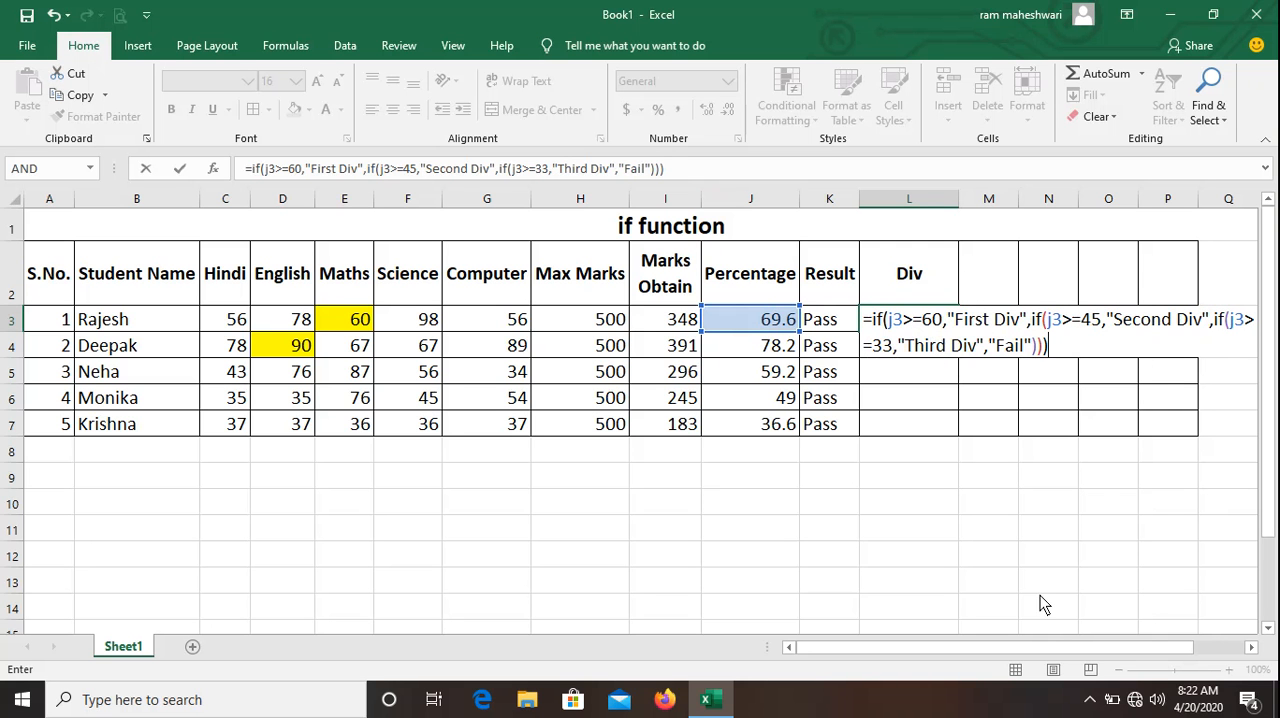
Enter the nested IF formula in the first student's Div cell L3 and copy it down through L7.
key(Return)
key(Up)
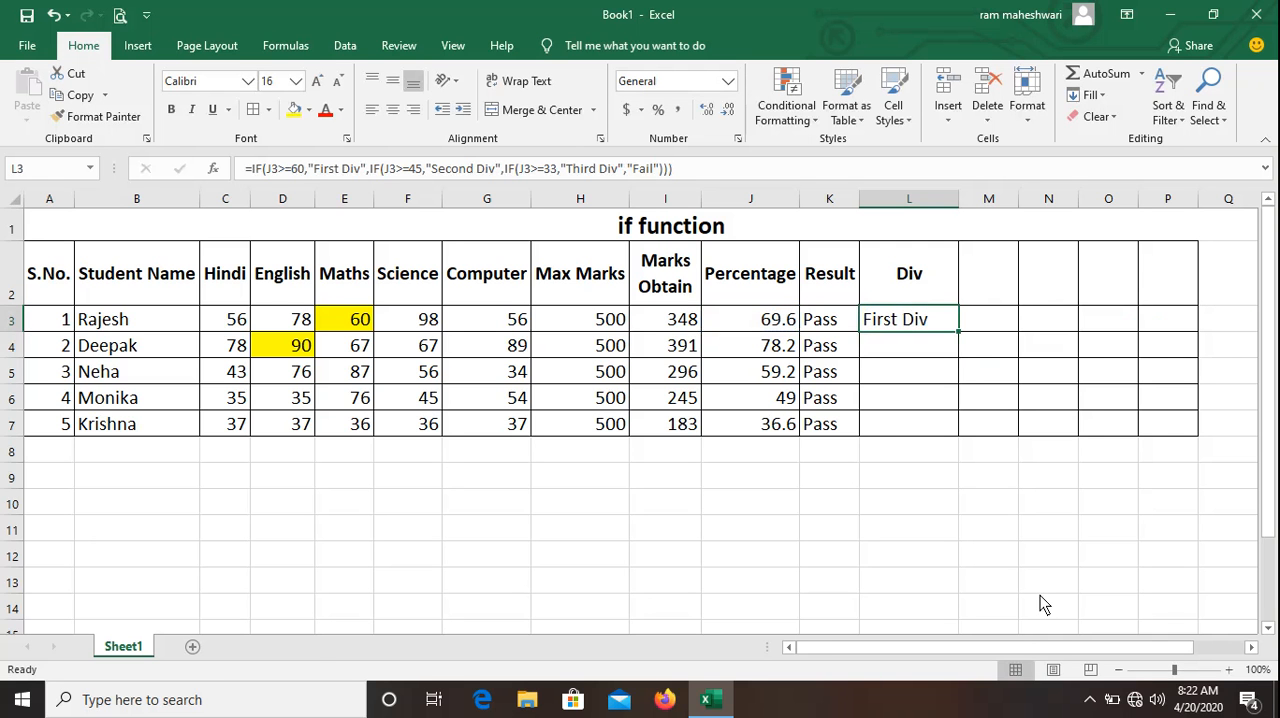
drag(958, 332, 936, 437)
click(915, 478)
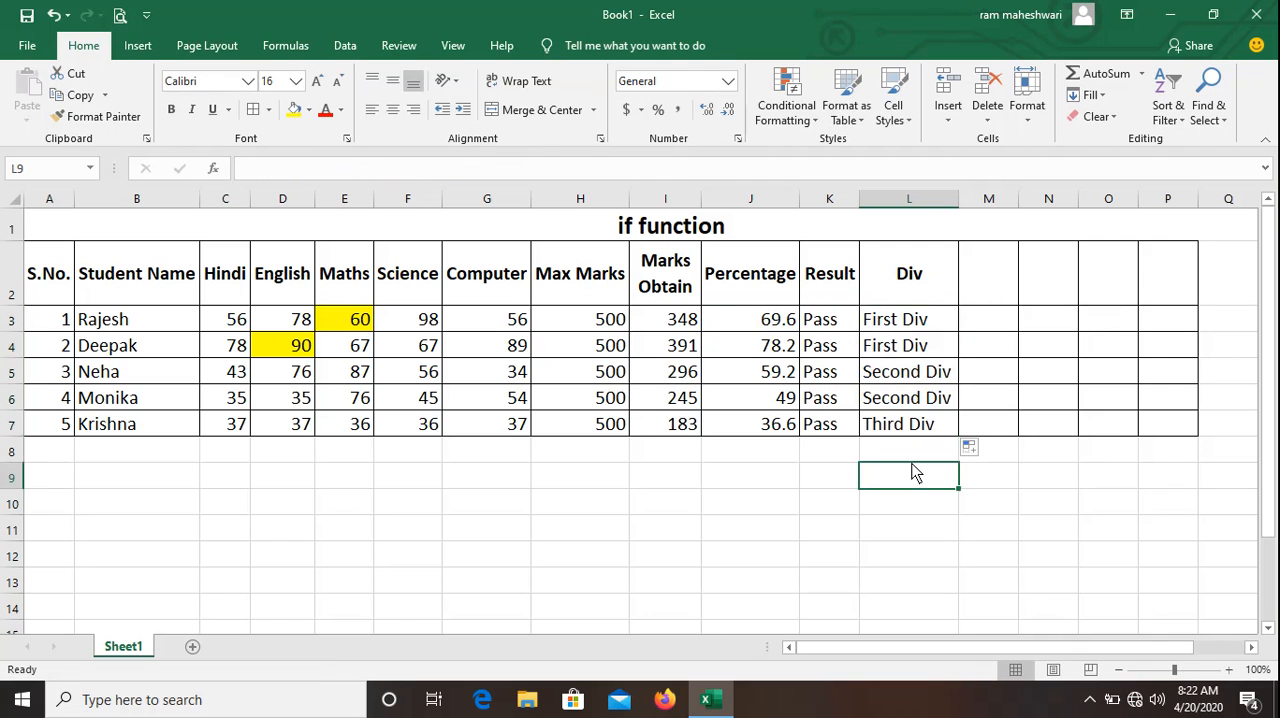
click(724, 490)
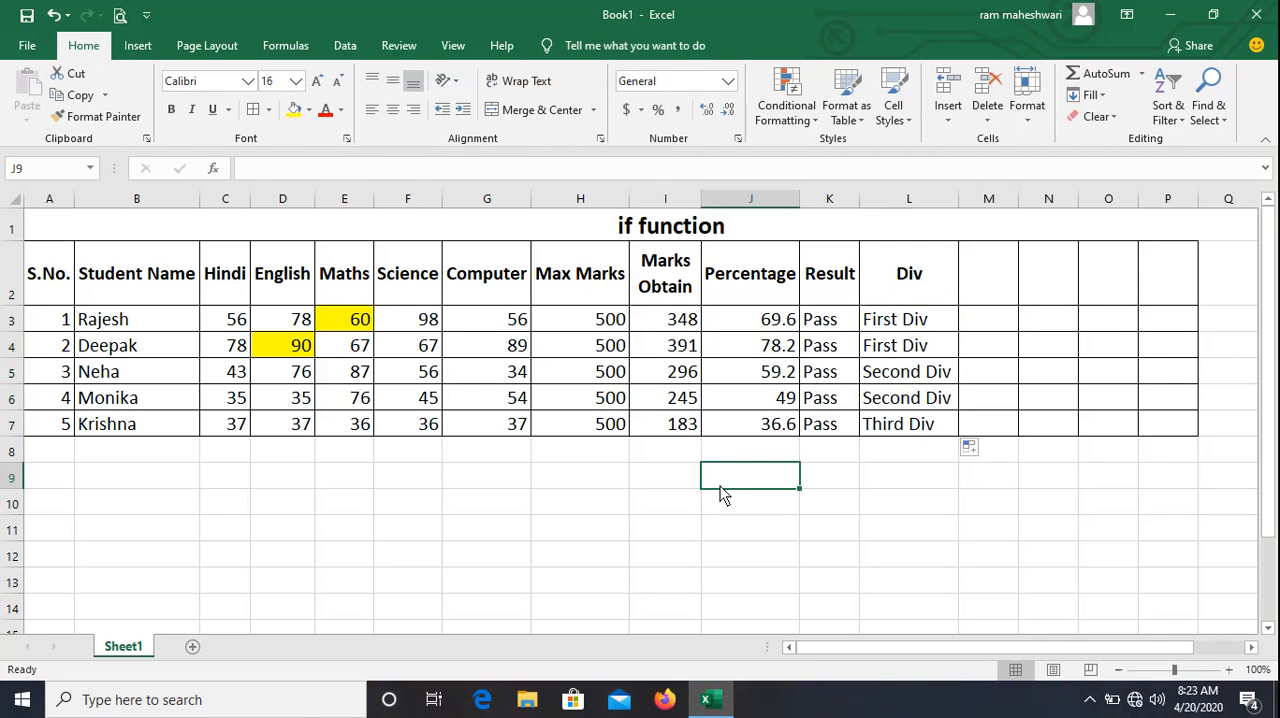
click(418, 500)
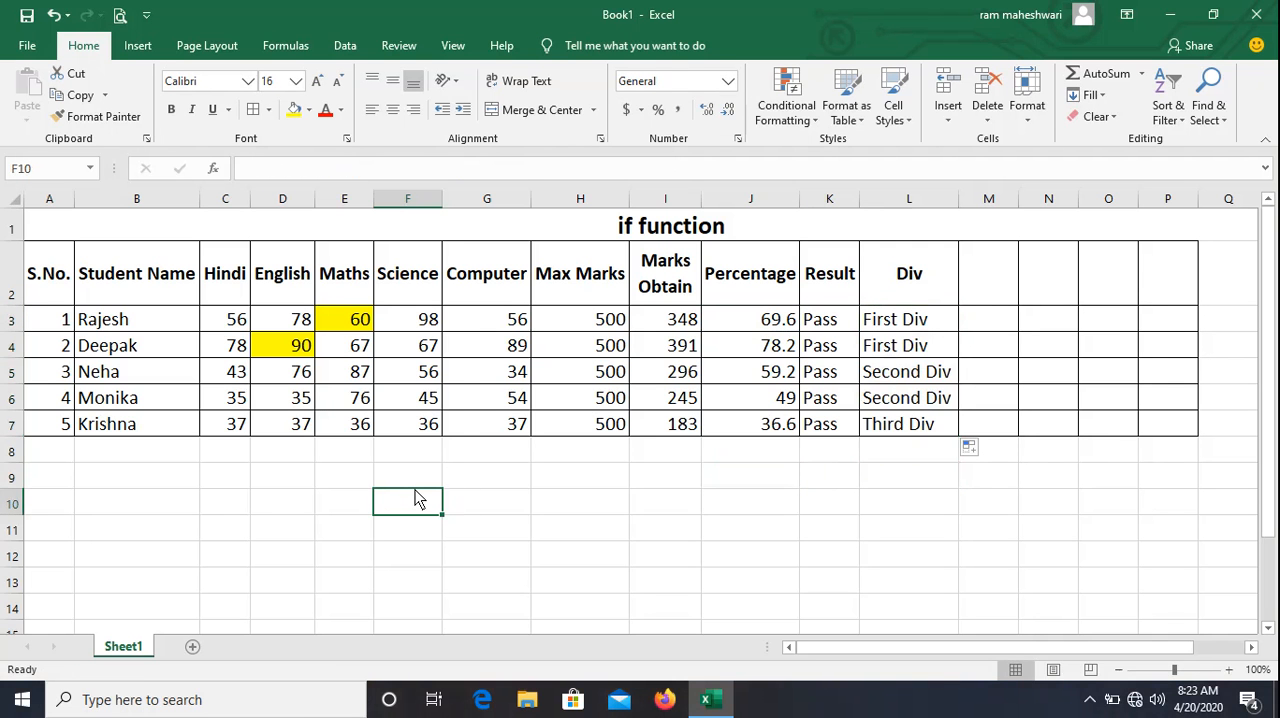
click(886, 343)
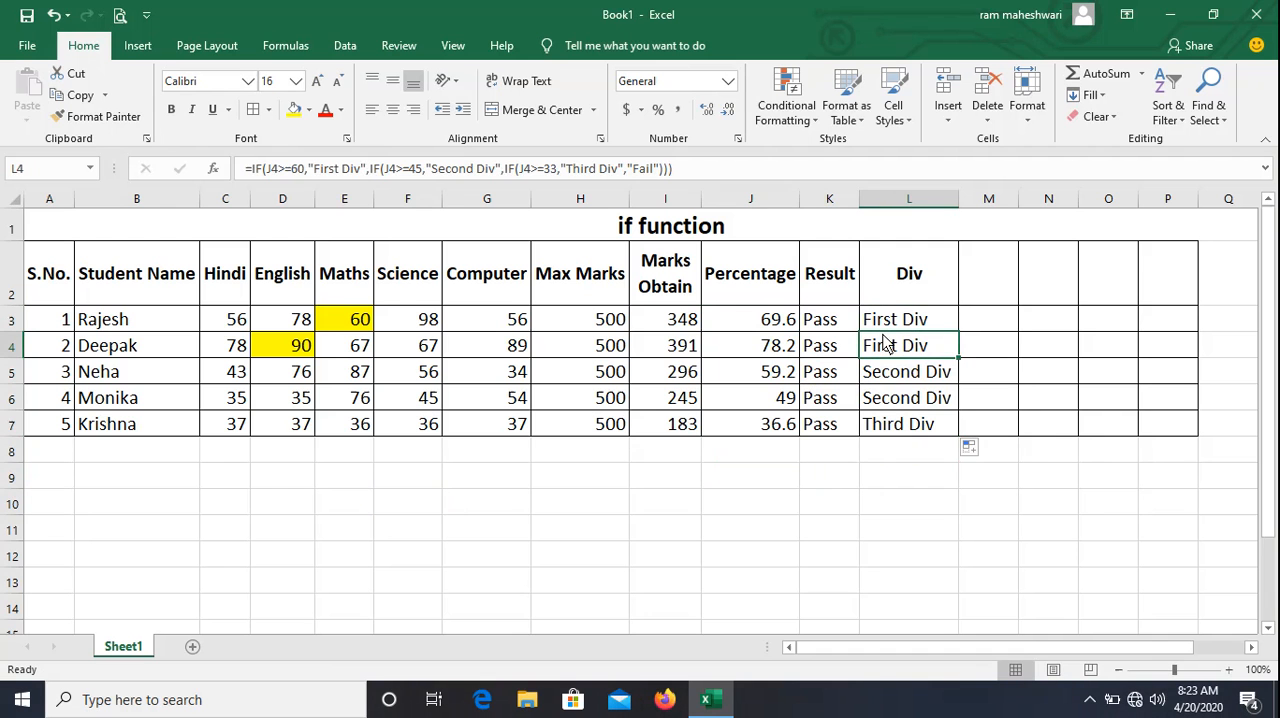
Add a new worksheet and enter the heading "S.No." in A1.
click(190, 645)
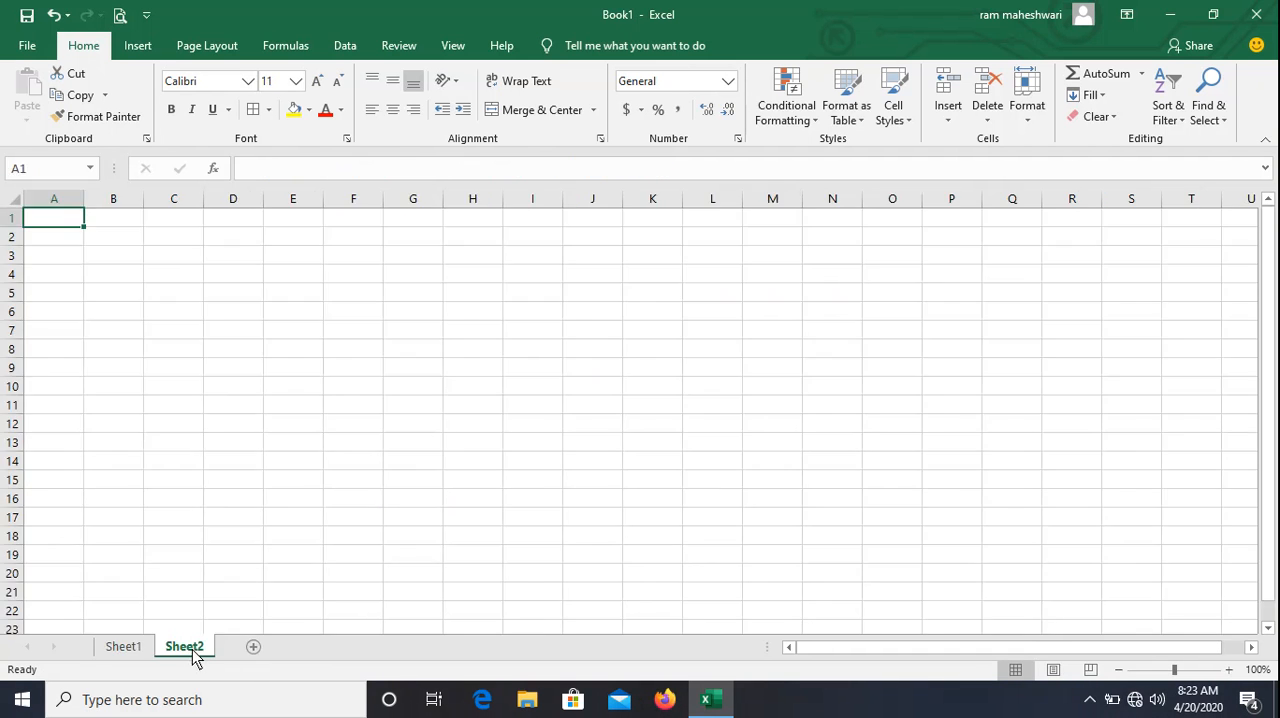
click(90, 242)
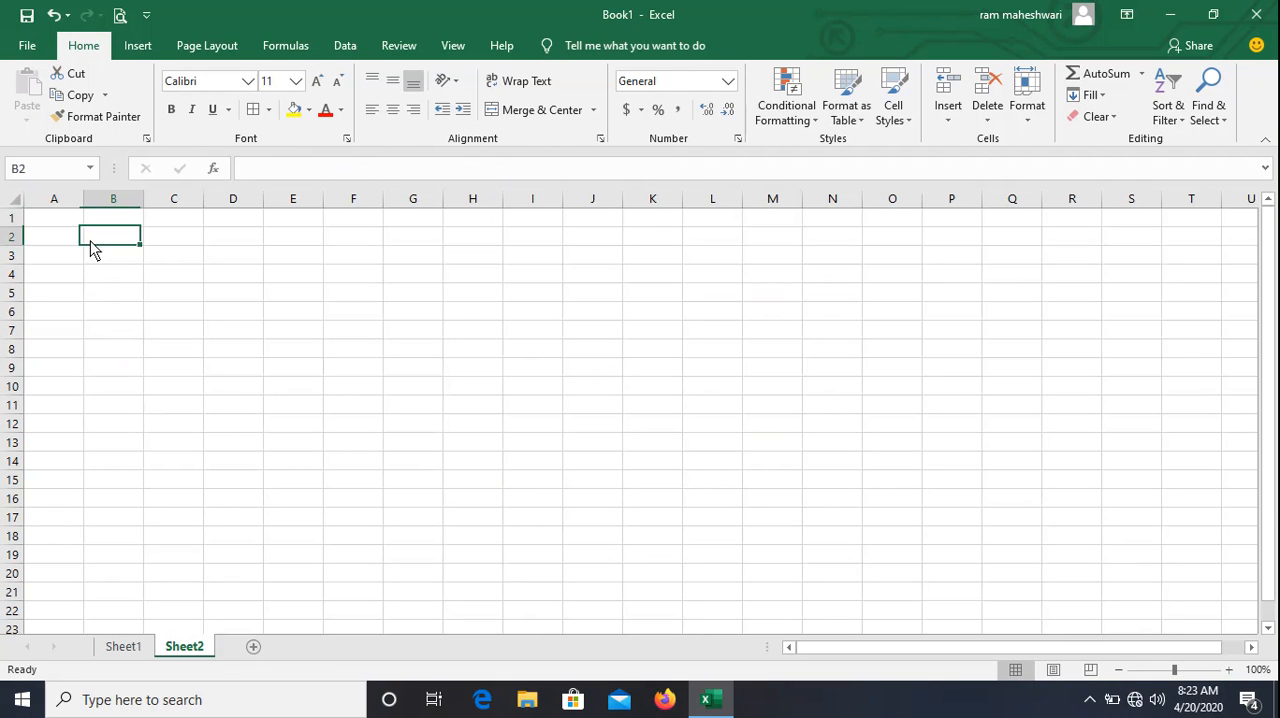
click(68, 222)
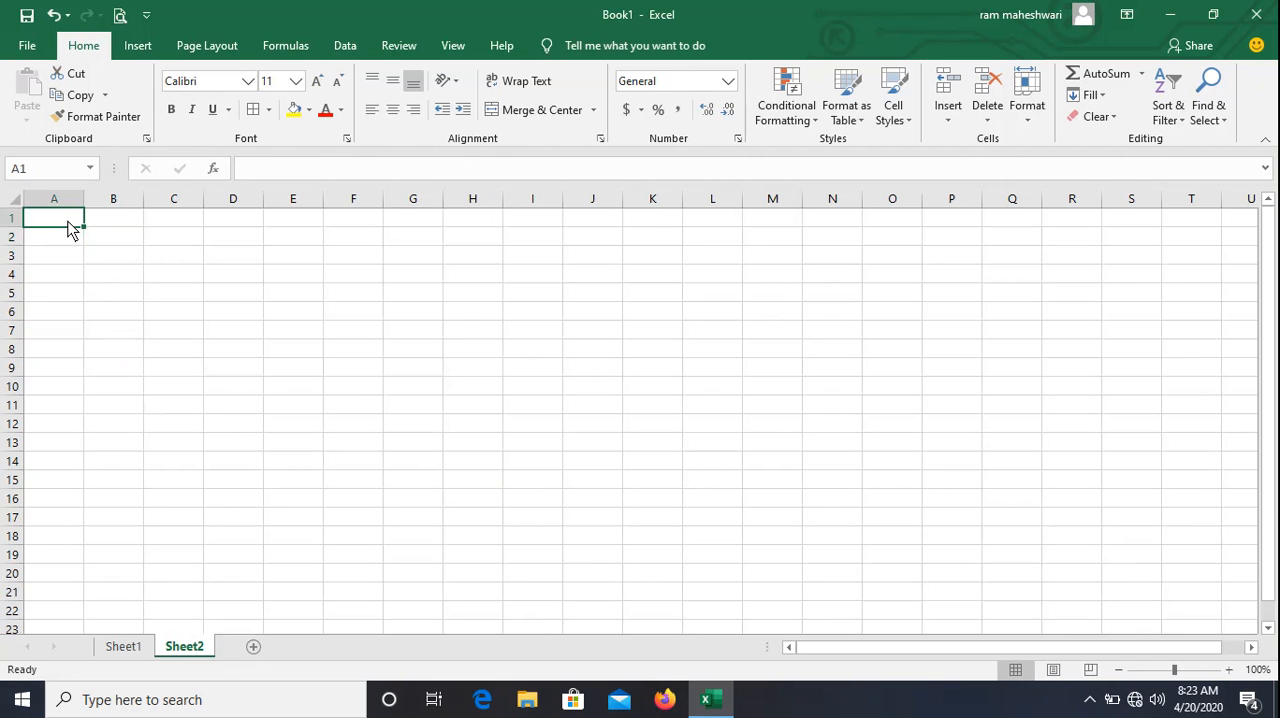
text(S)
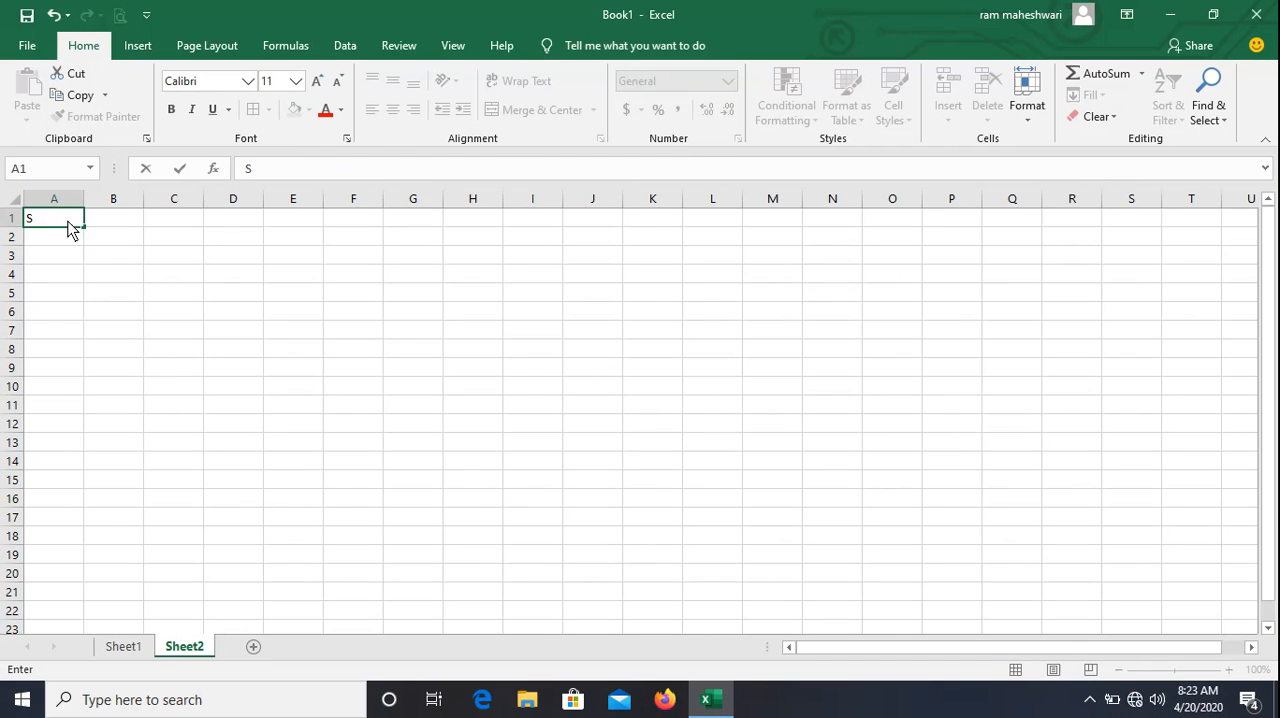
text(>No.0)
key(Return)
double_click(70, 226)
key(BackSpace)
key(BackSpace)
text(.)
key(Tab)
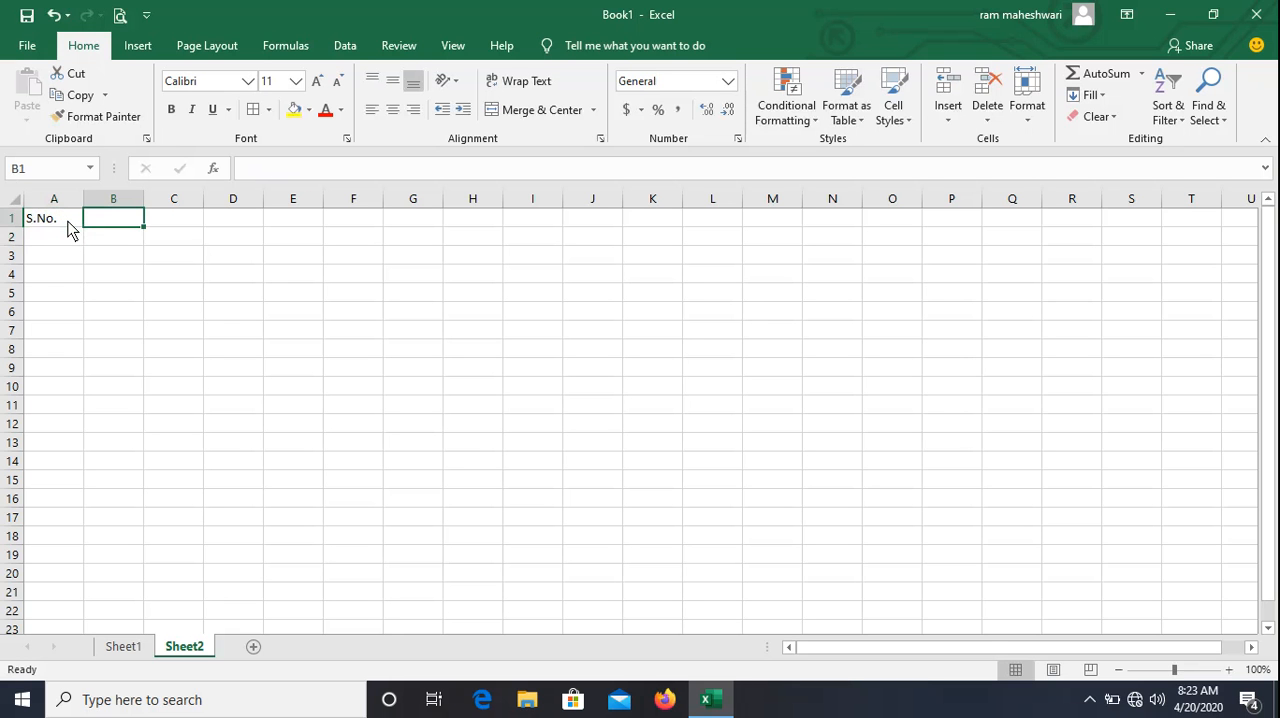
Enter the headings Item, Rate, Qty and Amt in cells B1 to E1.
text(Item)
key(Tab)
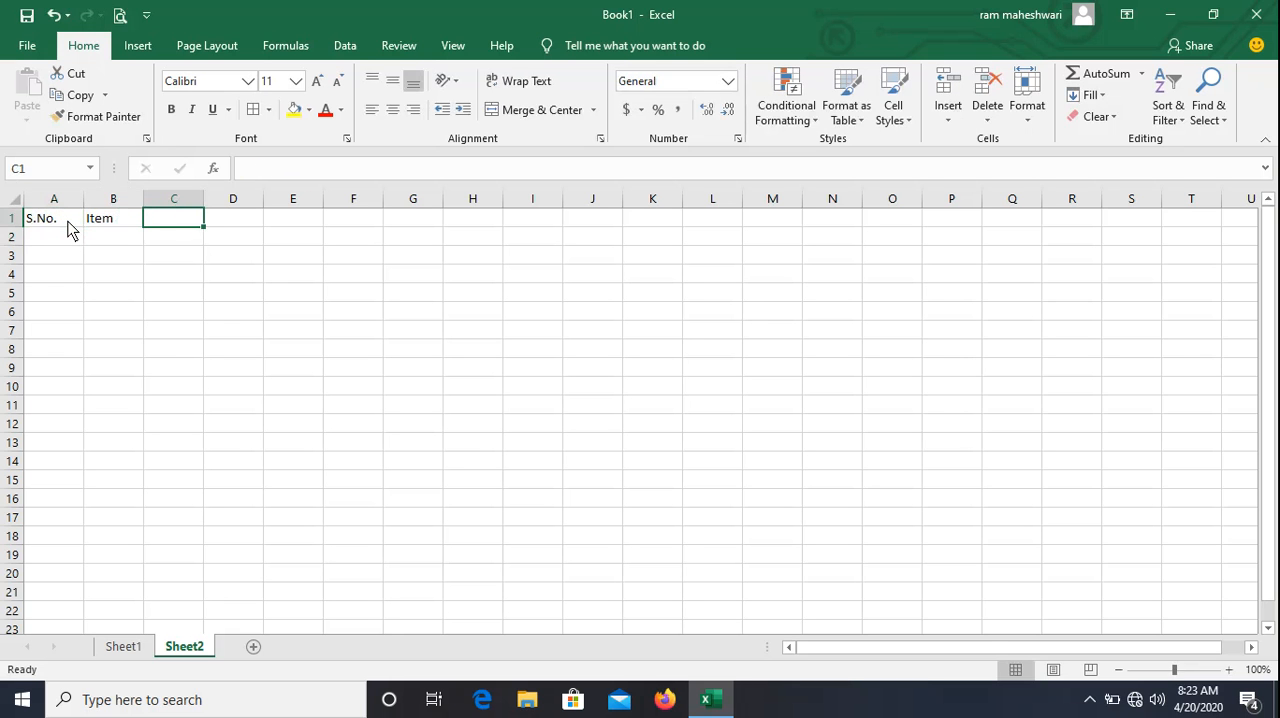
text(Rate)
key(Tab)
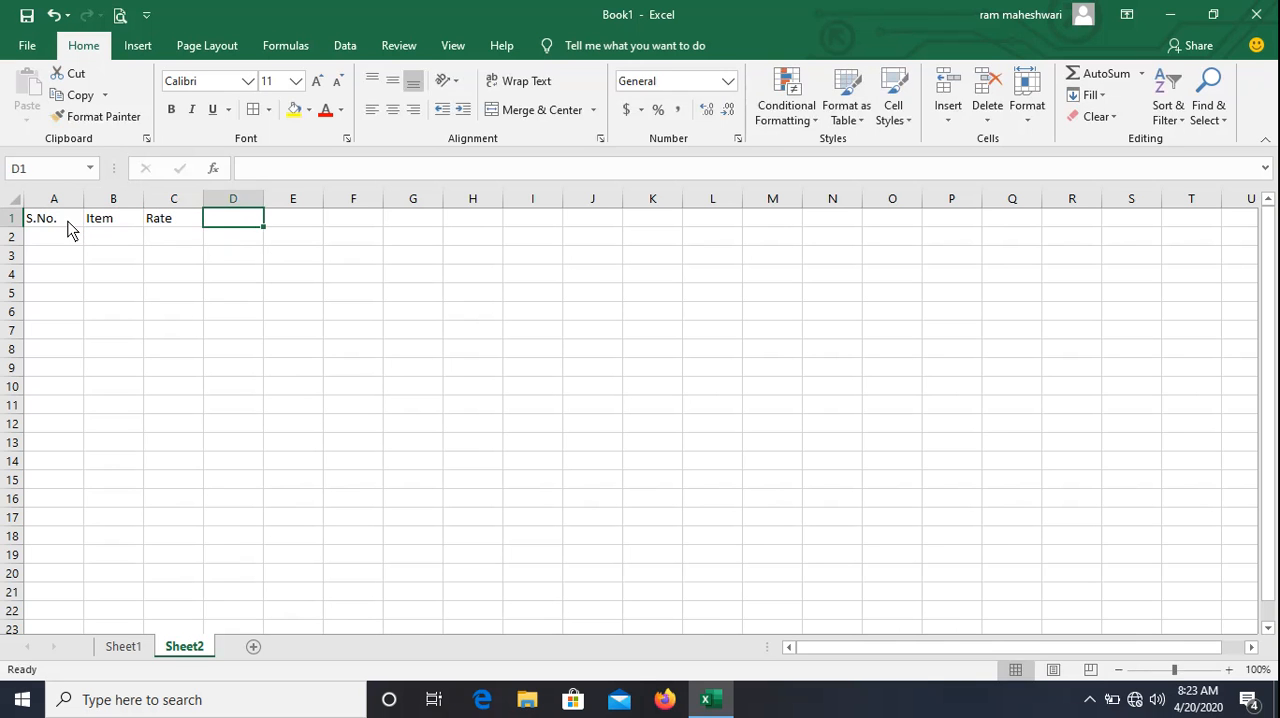
text(Qty)
key(Tab)
text(Am)
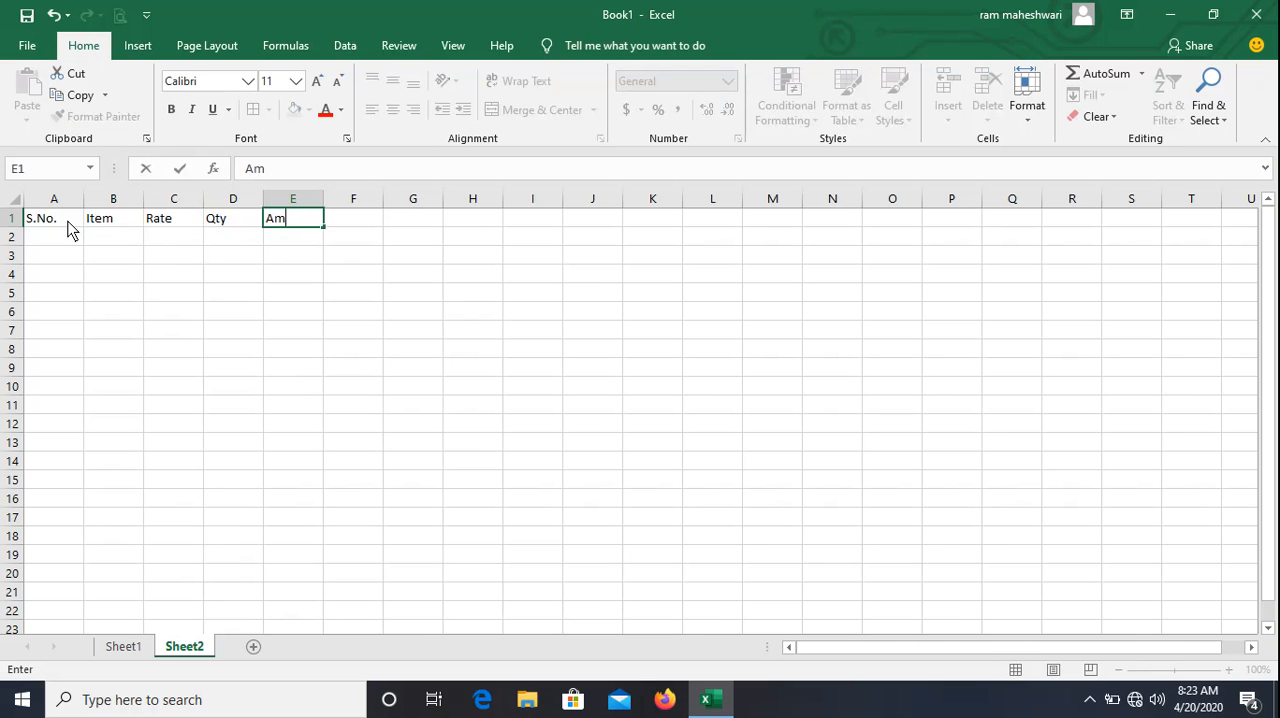
text(t)
key(Return)
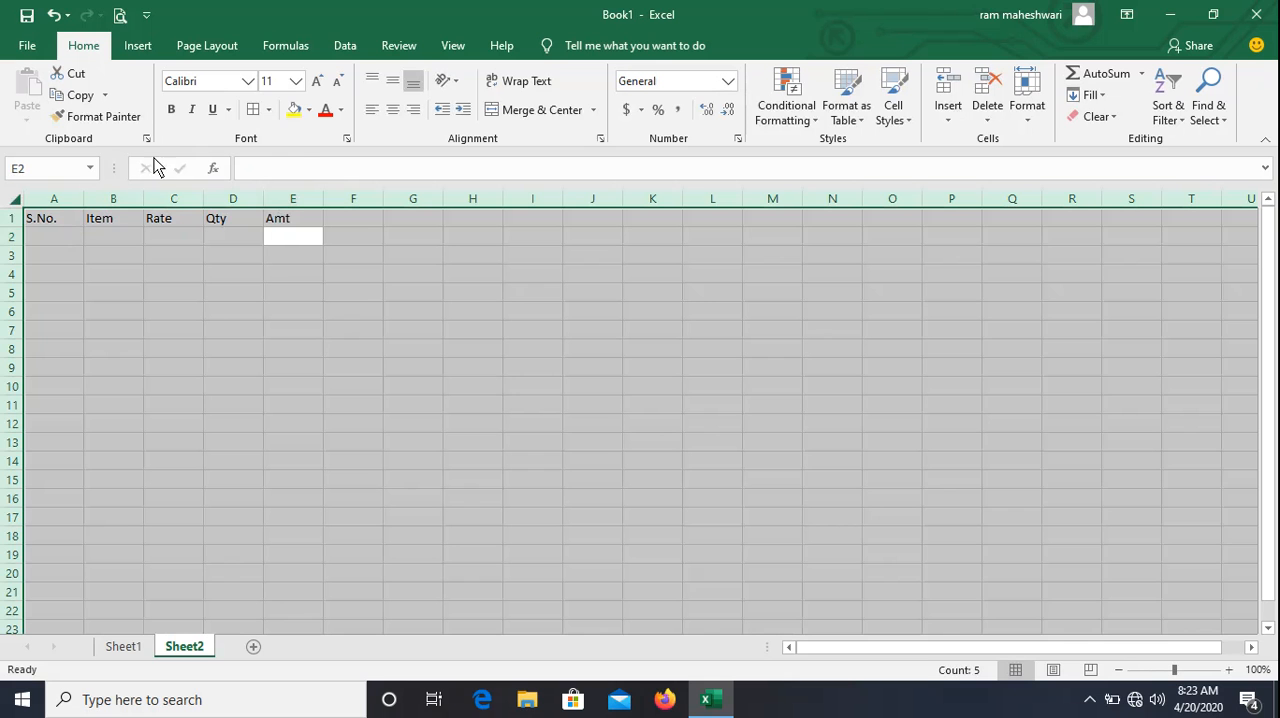
Set the font size of the whole sheet to 16.
click(296, 81)
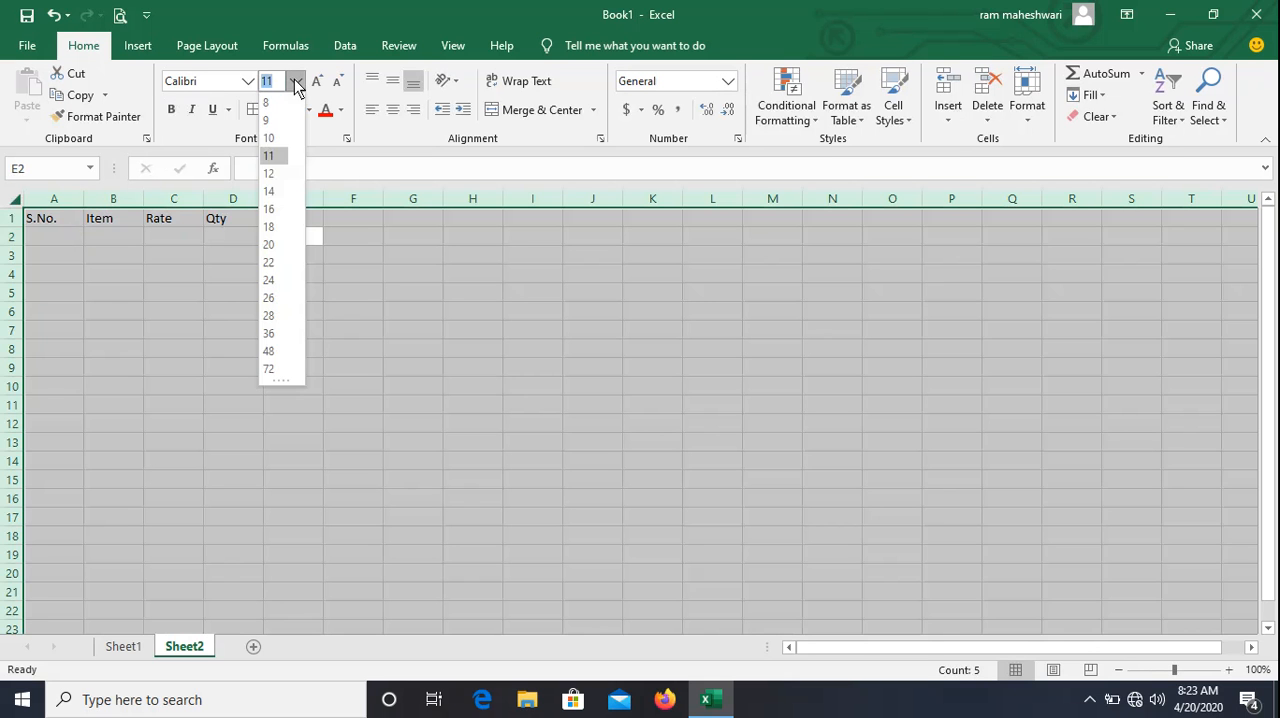
click(274, 209)
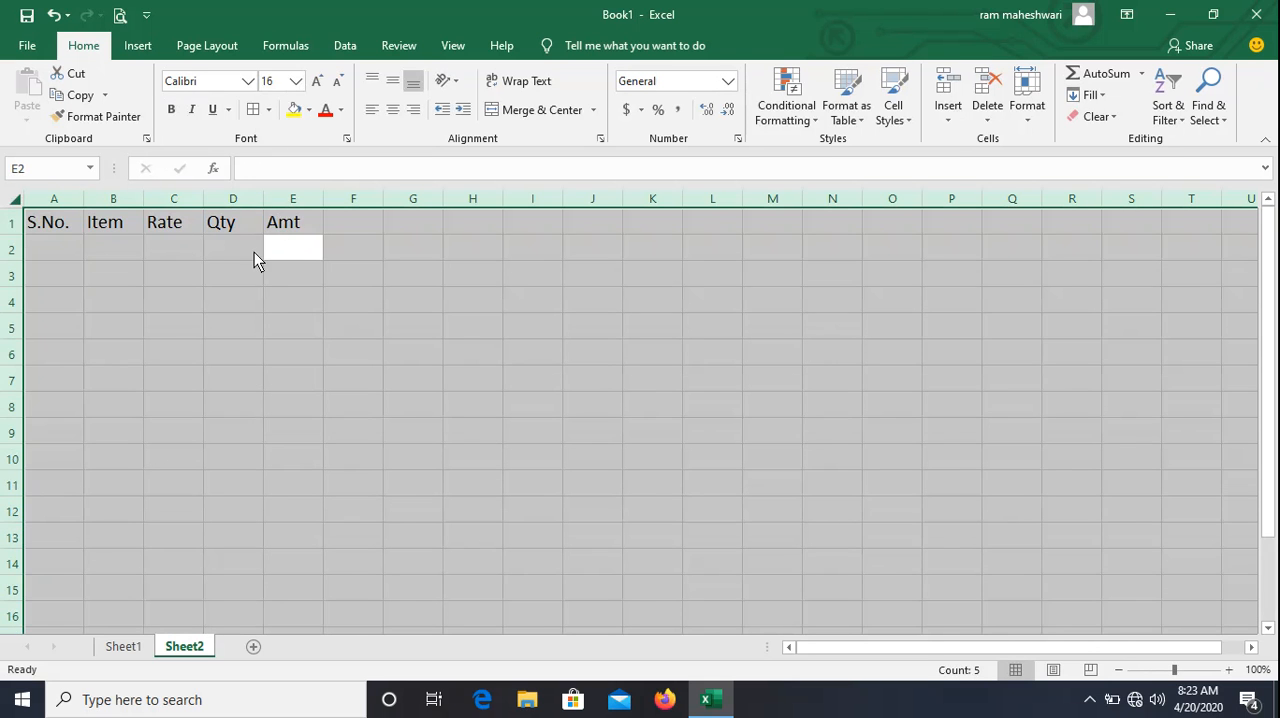
click(181, 250)
Number the rows 1 to 5 in the S.No. column, cells A2 to A6.
click(66, 248)
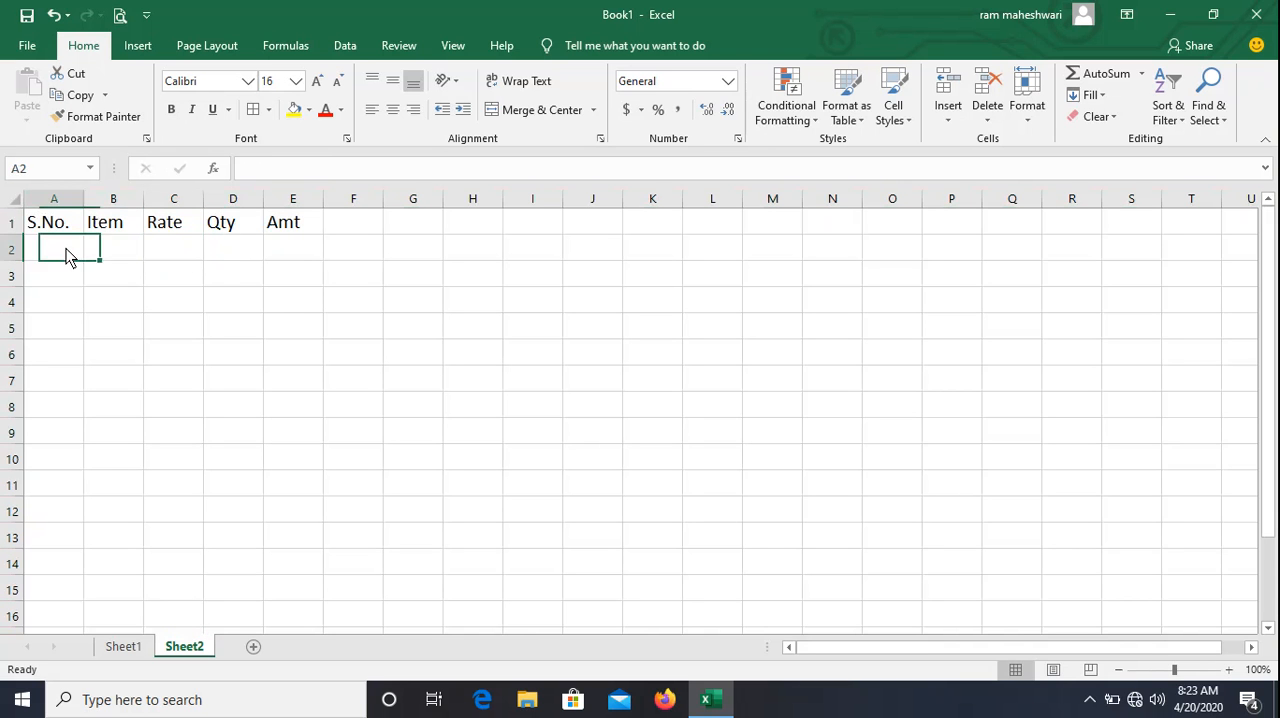
text(1)
key(Return)
text(2)
key(Return)
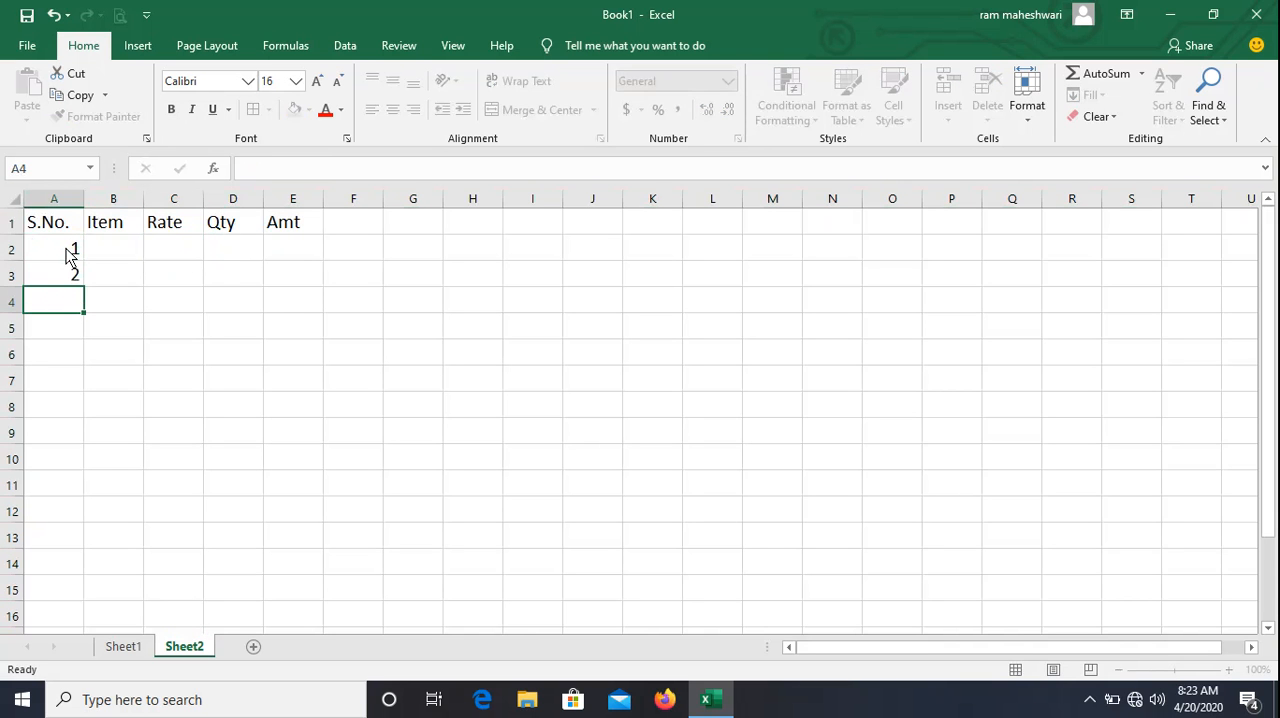
text(3)
key(Return)
text(4)
key(Return)
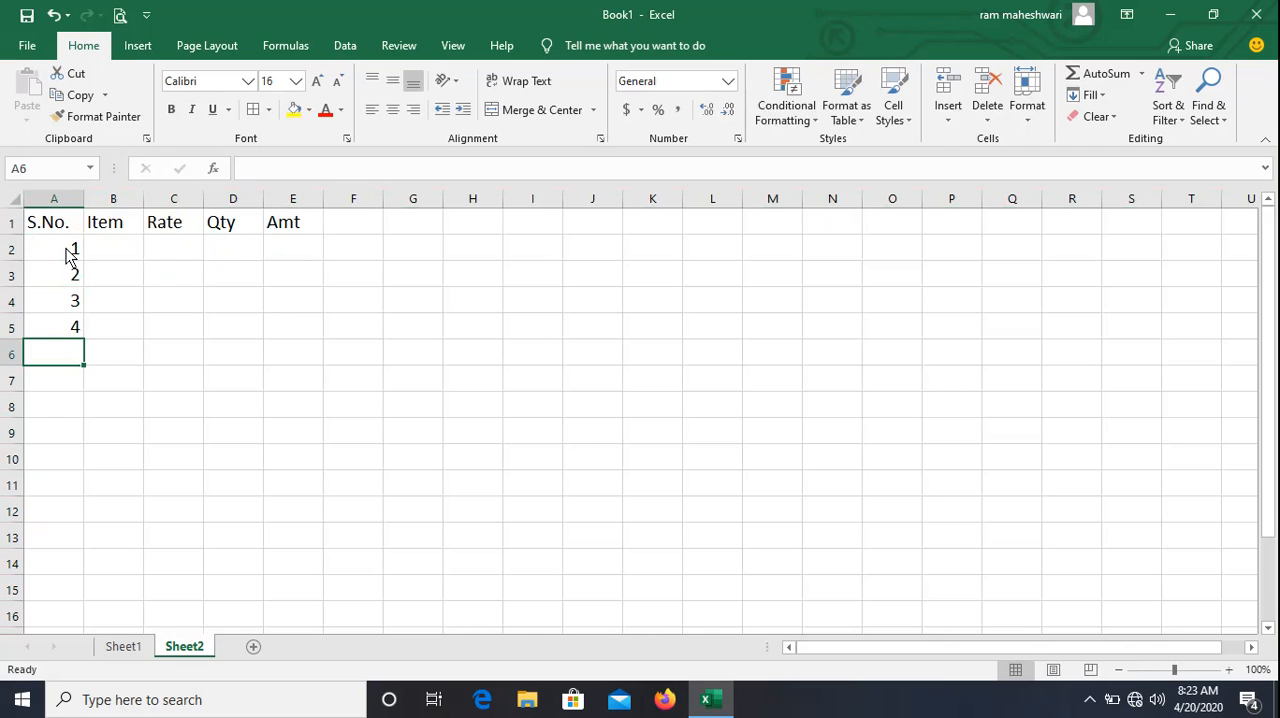
text(5)
key(Tab)
Enter the item names a, d, n, b and f in cells B2 to B6.
key(Up)
key(Up)
key(Up)
key(Up)
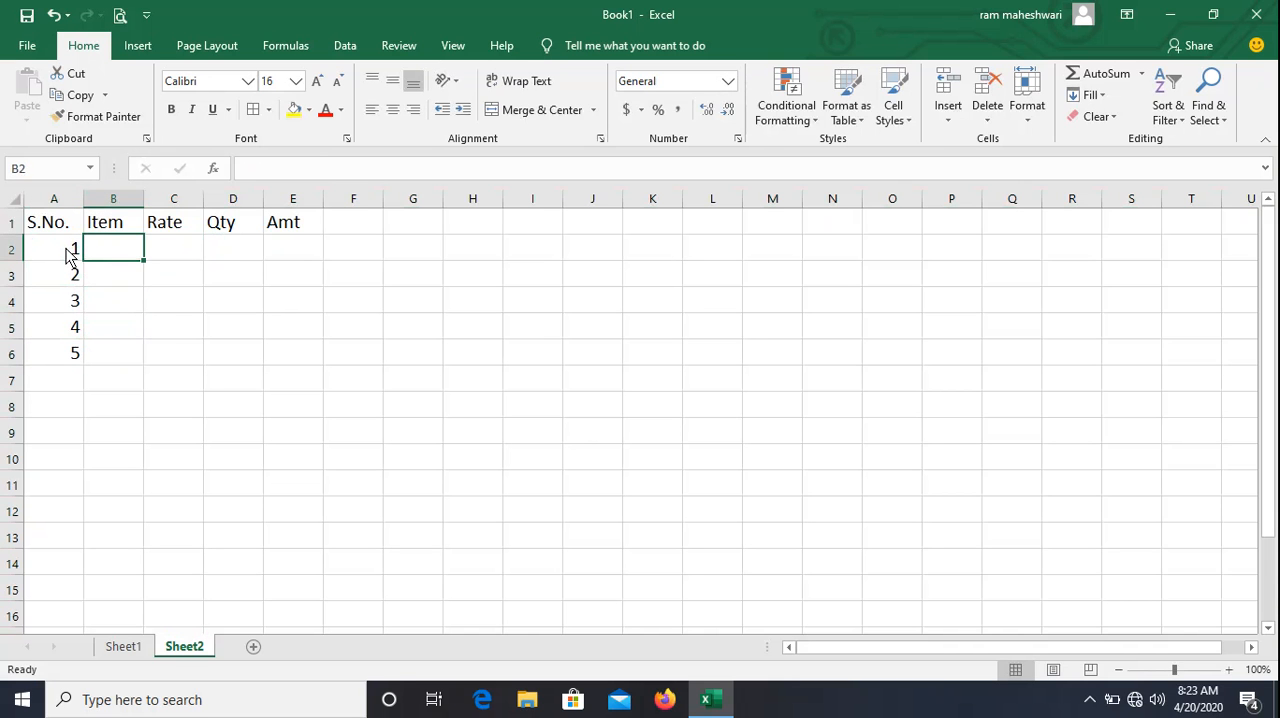
text(a)
key(Return)
text(d)
key(Return)
text(n)
key(Return)
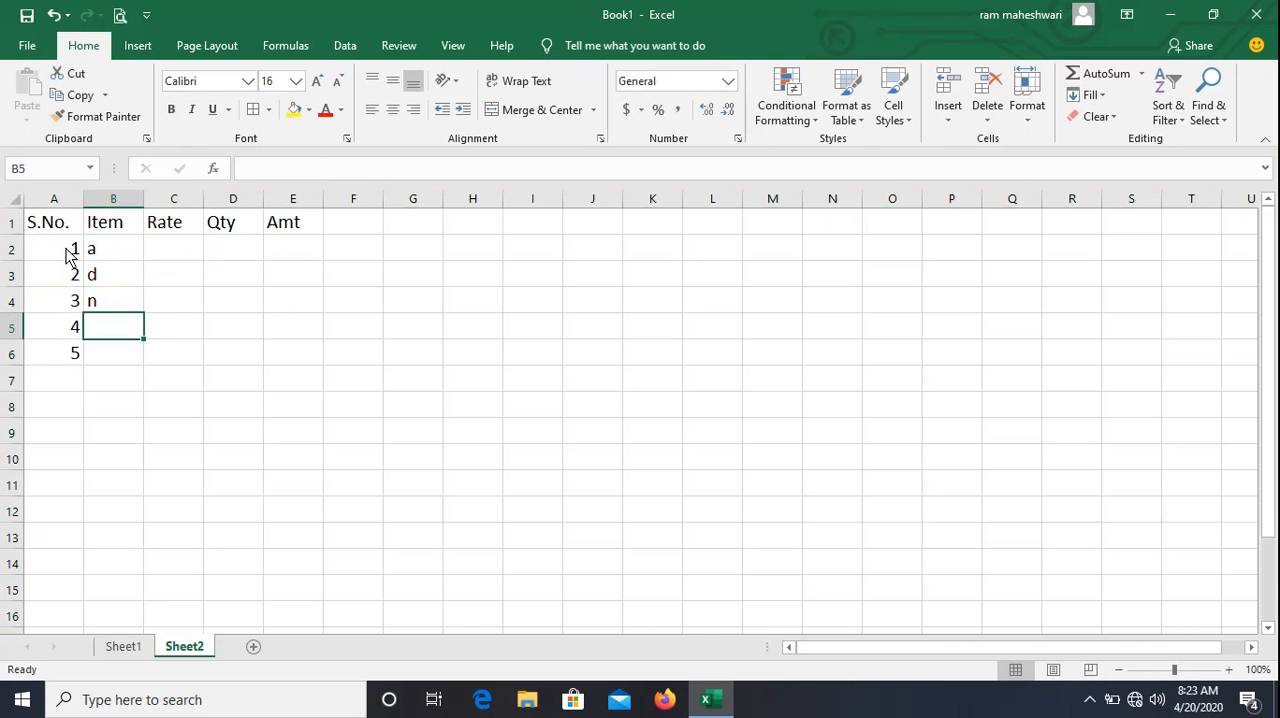
text(b)
key(Return)
text(f)
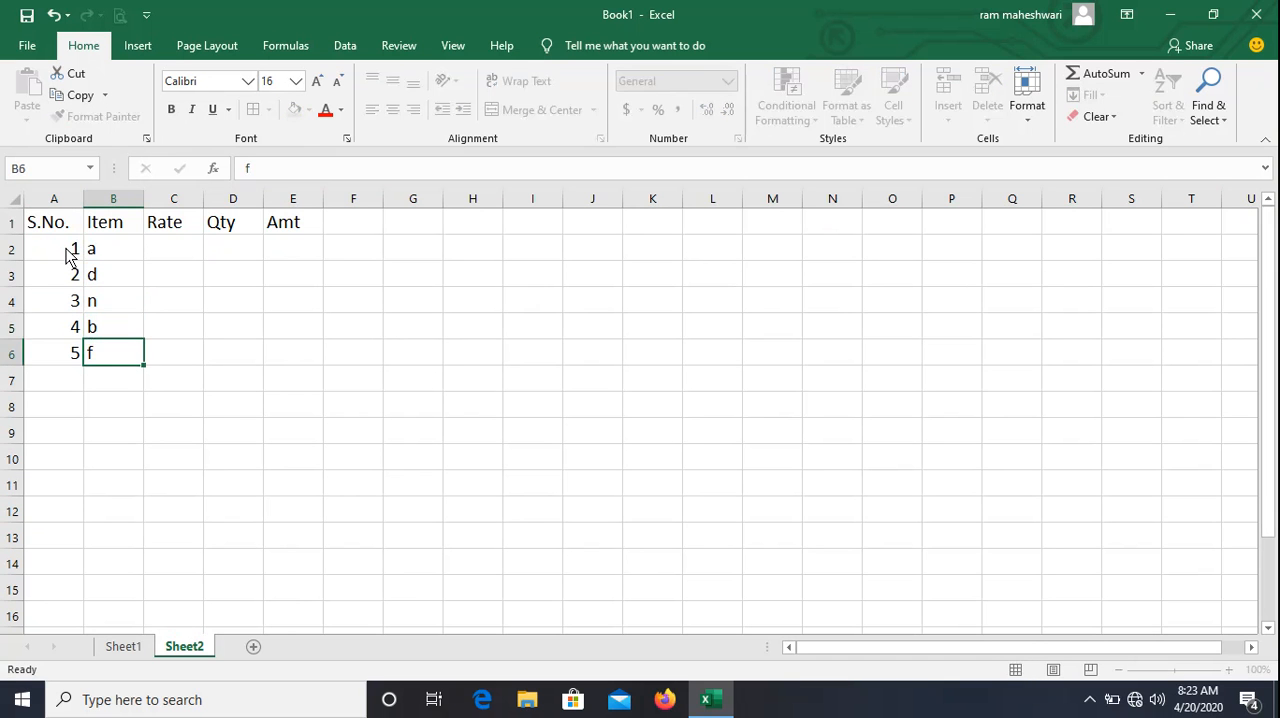
key(Tab)
Enter the rates 67, 90, 78, 34 and 56 in cells C2 to C6.
key(Up)
key(Up)
key(Up)
key(Up)
key(Up)
key(Down)
text(6)
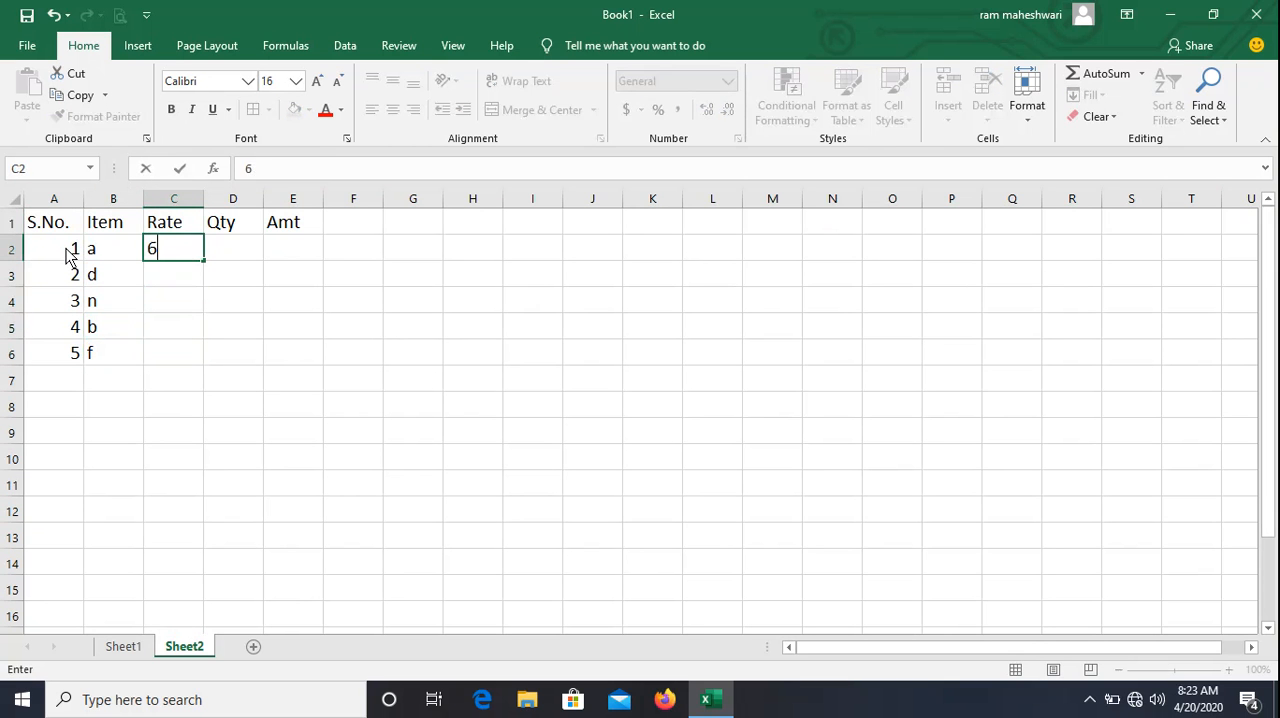
text(7)
key(Return)
text(90)
key(Return)
text(78)
key(Return)
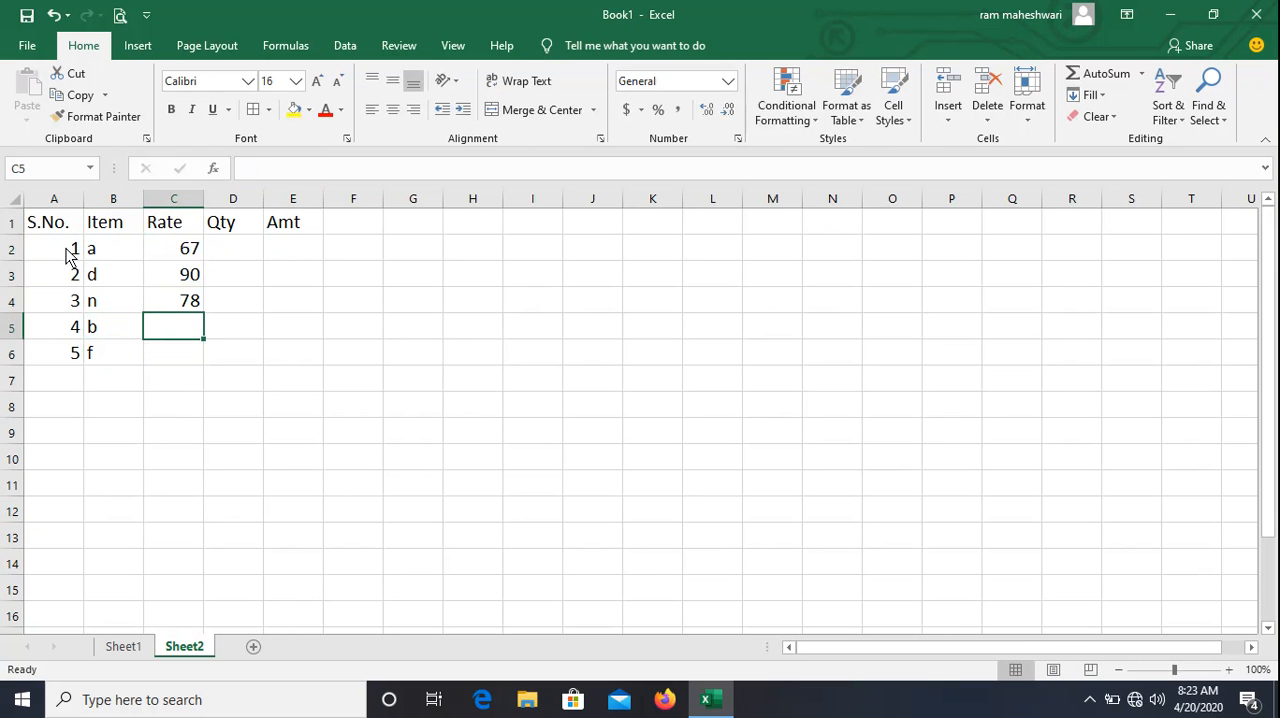
text(34)
key(Return)
text(56)
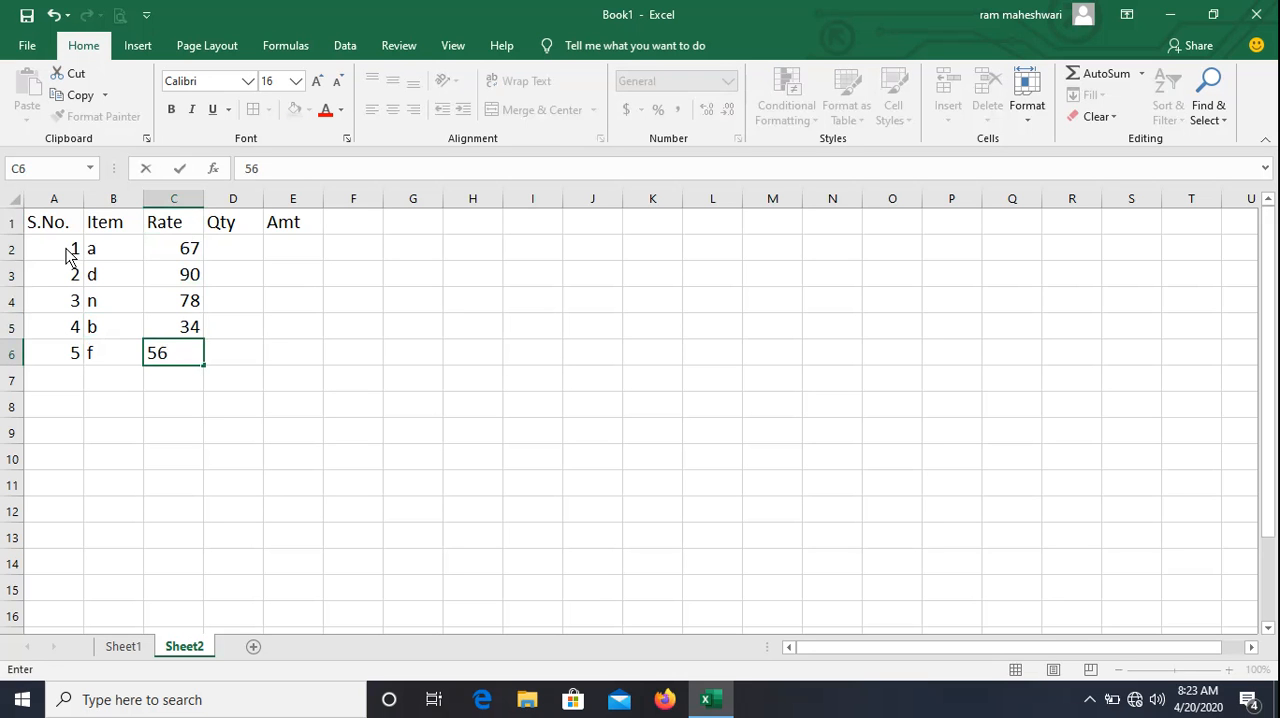
key(Tab)
Enter the quantities 76, 98, 45, 5 and 23 in cells D2 to D6.
key(Up)
key(Up)
key(Up)
key(Up)
text(76)
key(Return)
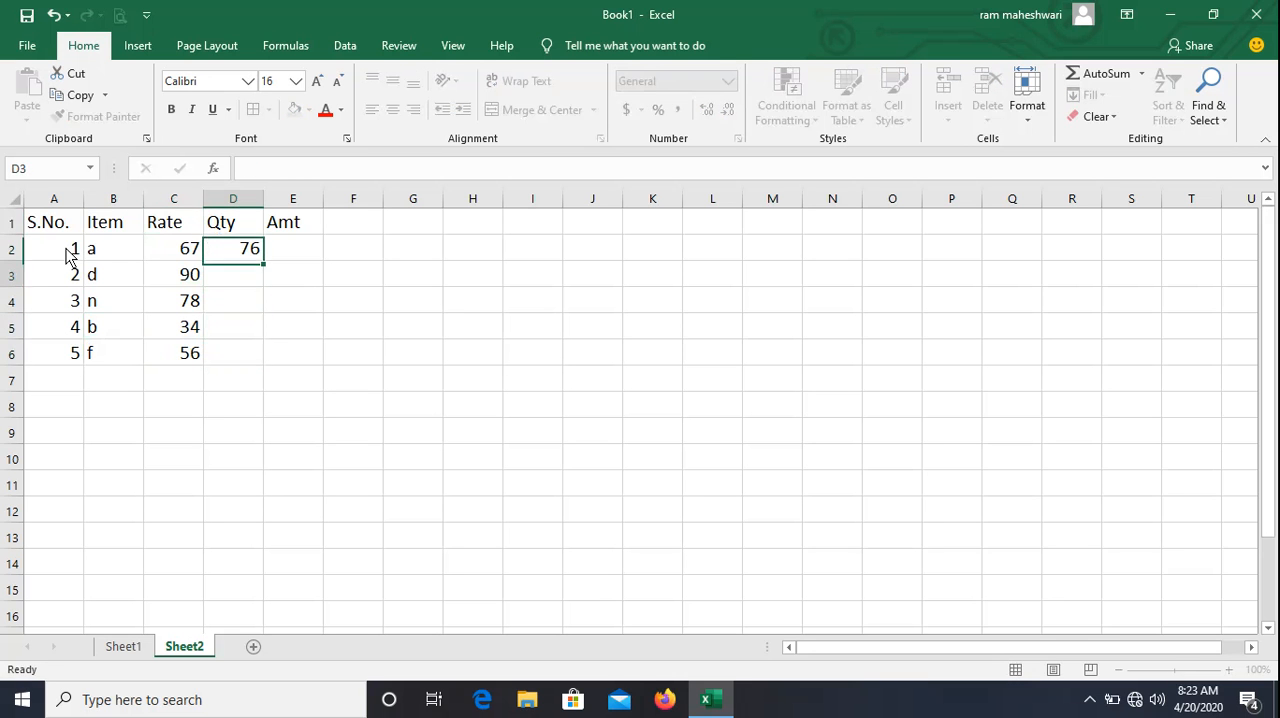
text(98)
key(Return)
text(45)
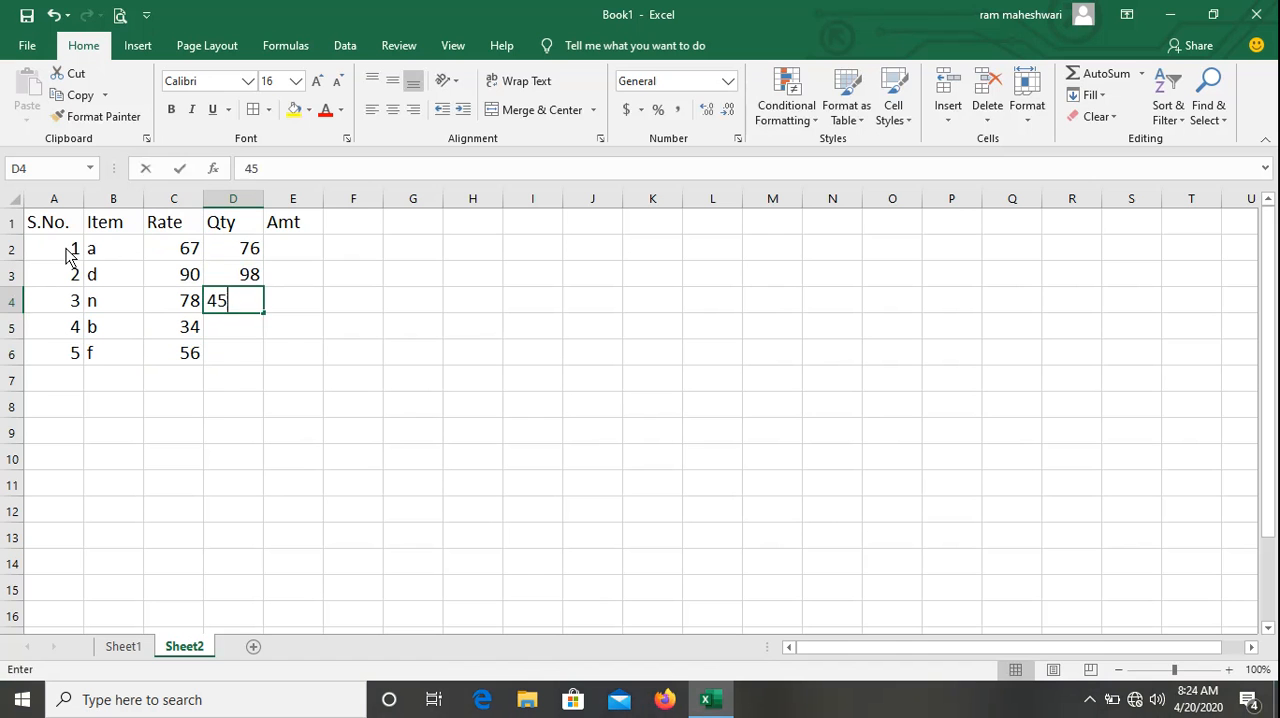
key(Return)
text(5)
key(Return)
text(23)
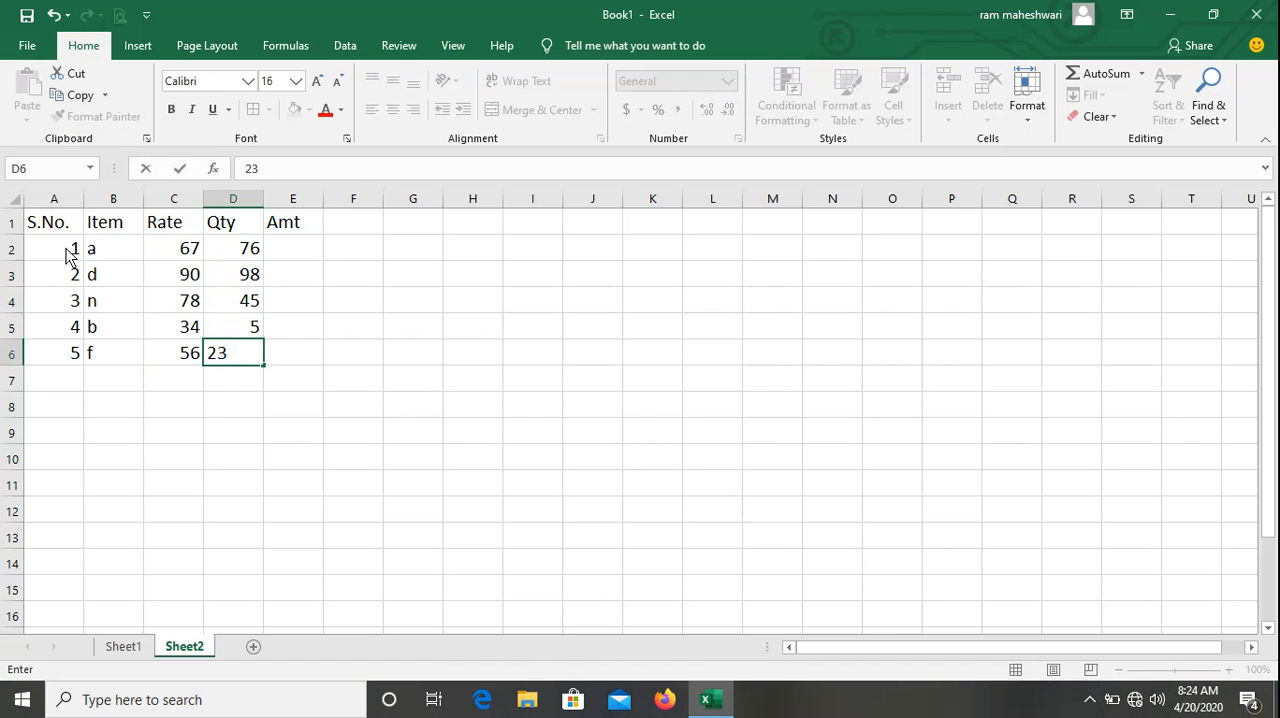
key(Tab)
Calculate the first item's amount in E2 with =C2*D2 and copy the formula down through E6.
key(Up)
key(Up)
key(Up)
key(Up)
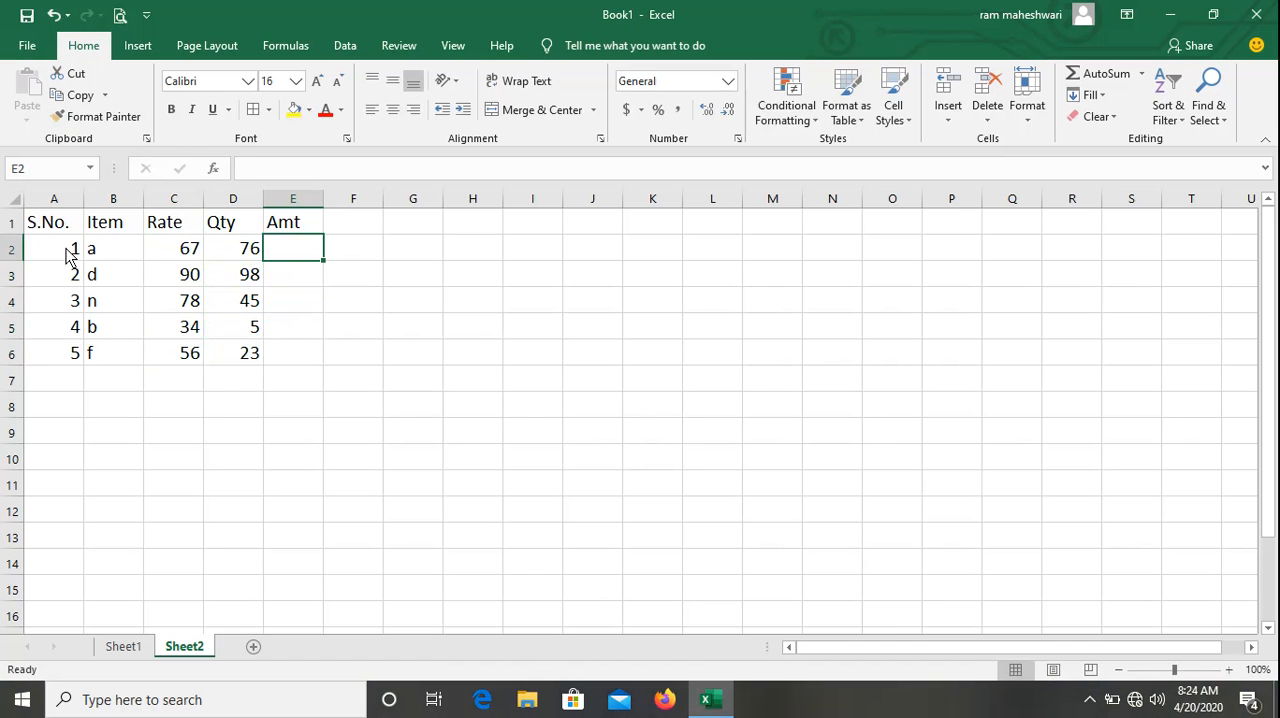
text(=)
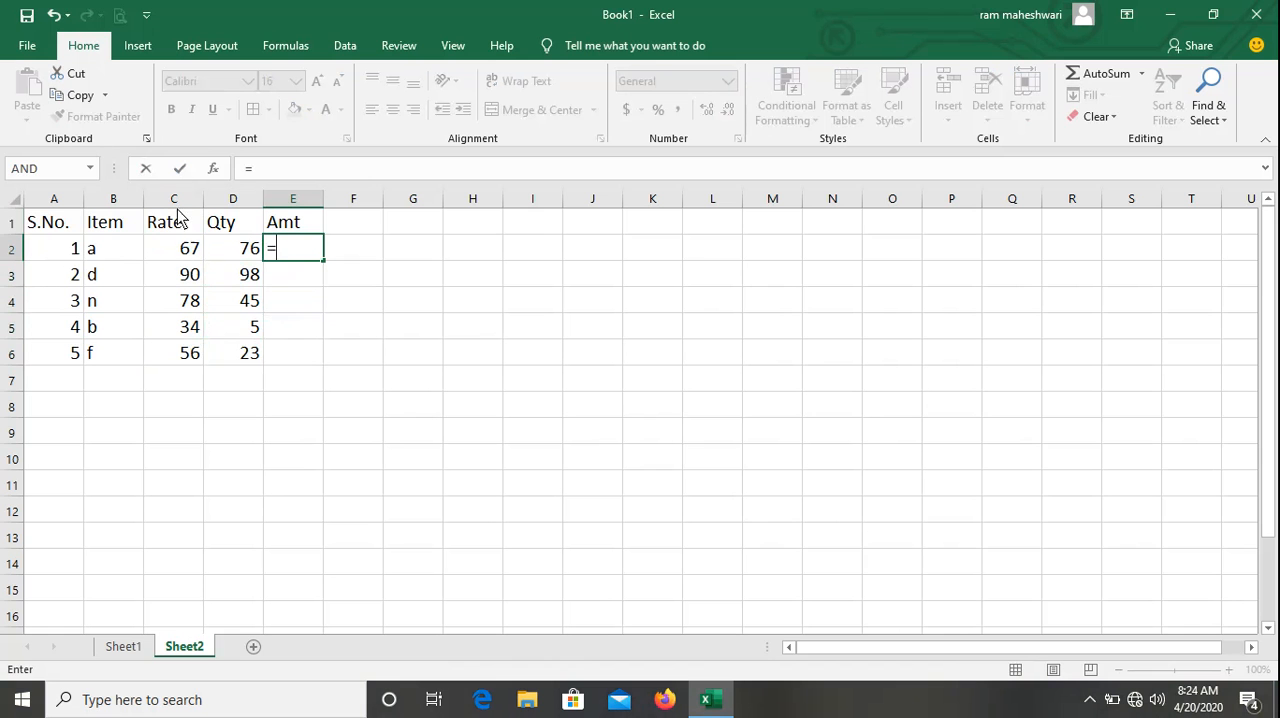
click(186, 254)
text(*)
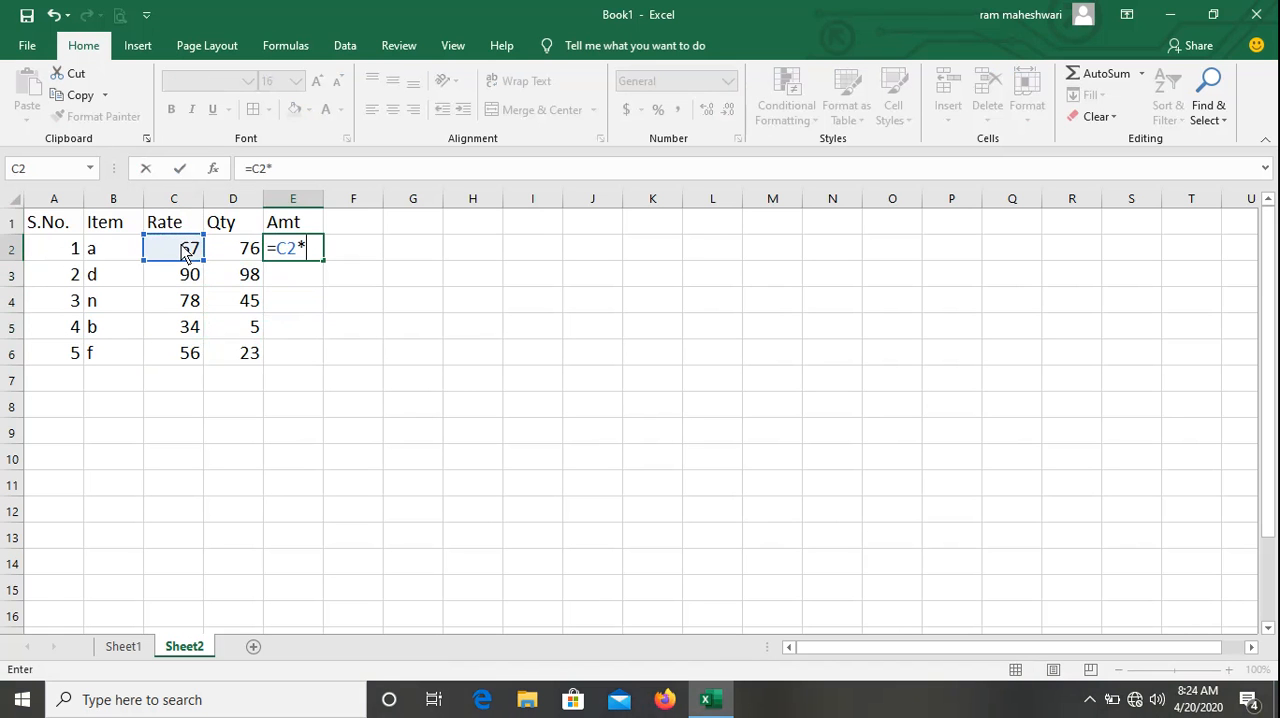
click(238, 255)
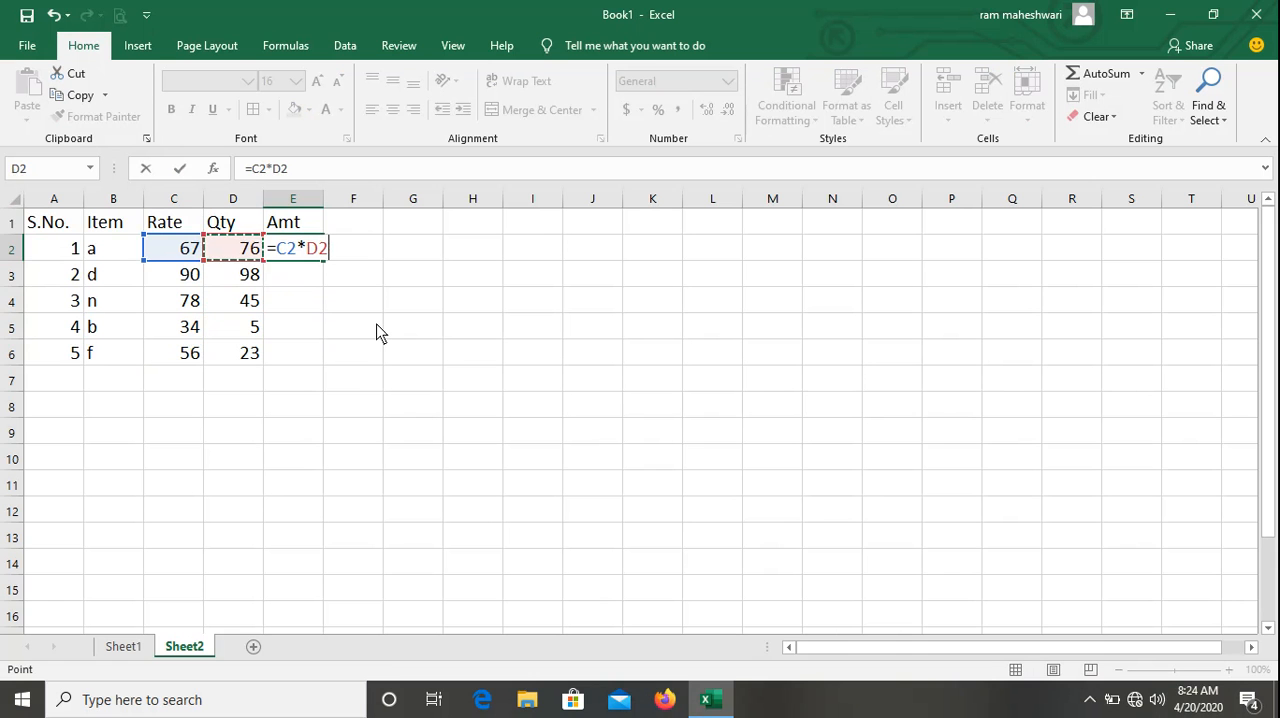
key(ctrl+Return)
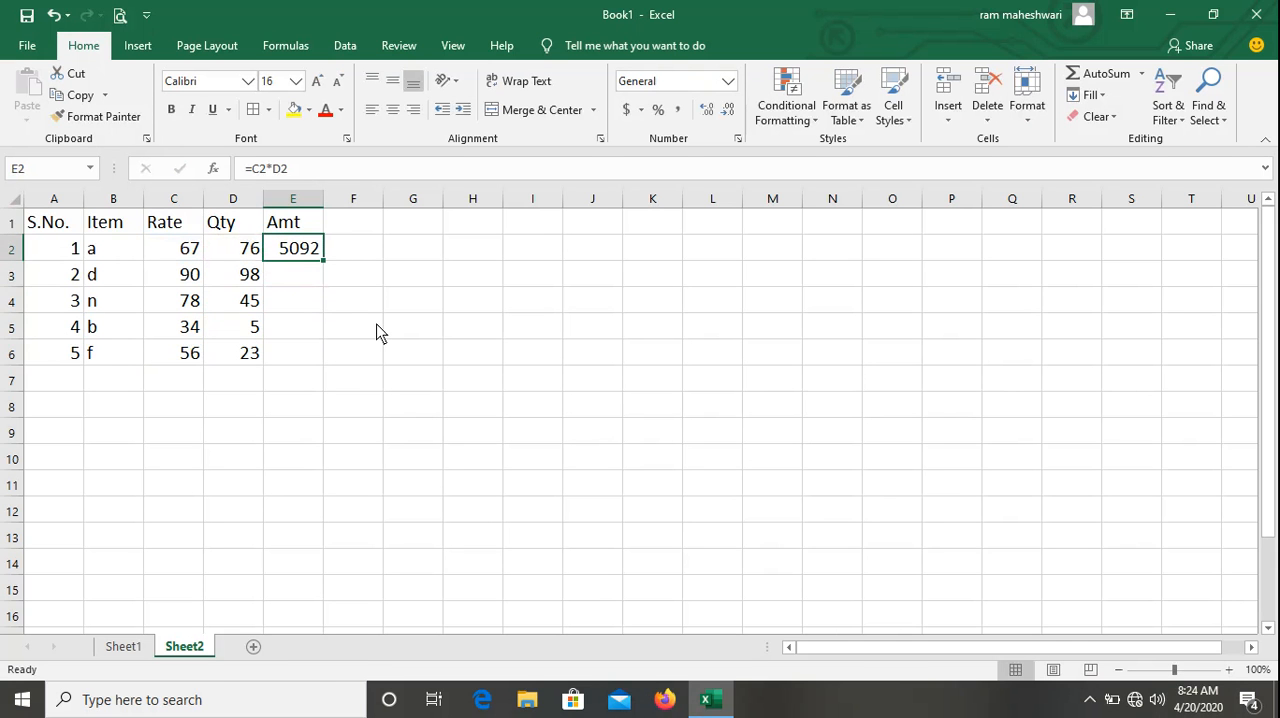
drag(326, 262, 314, 362)
click(280, 390)
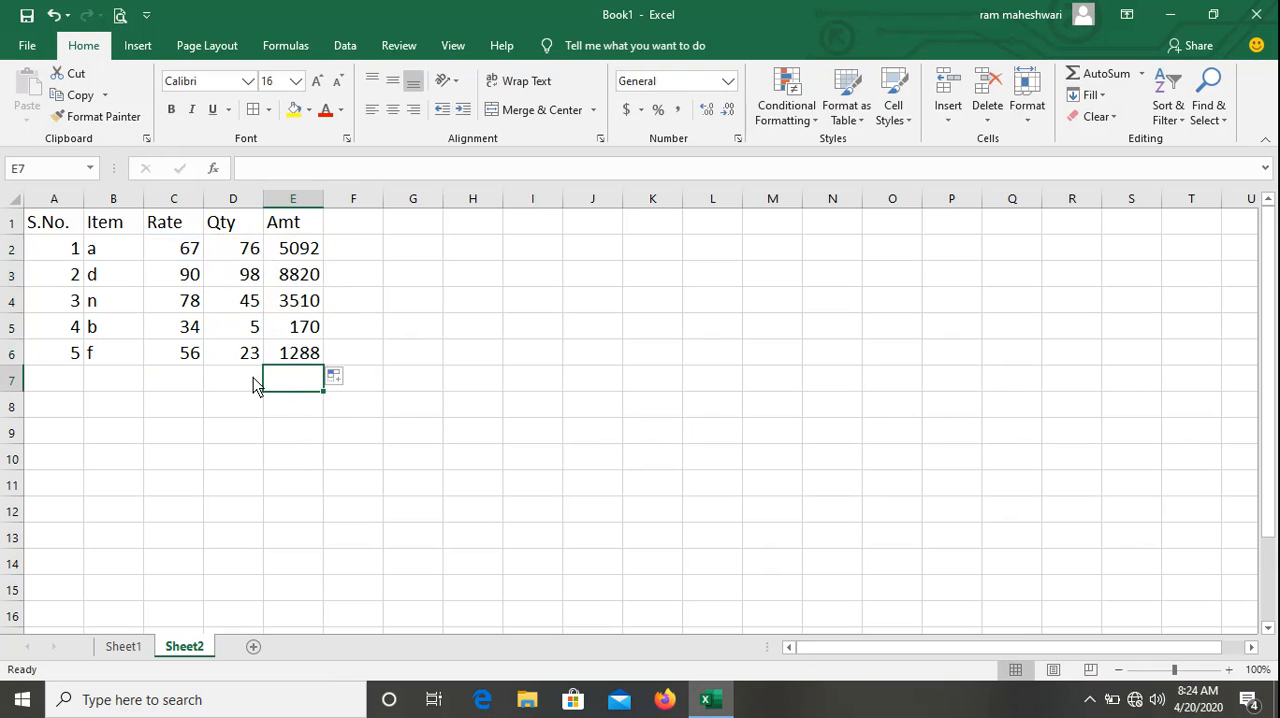
Enter the label Total in D7, below the quantities.
click(235, 380)
text(Total)
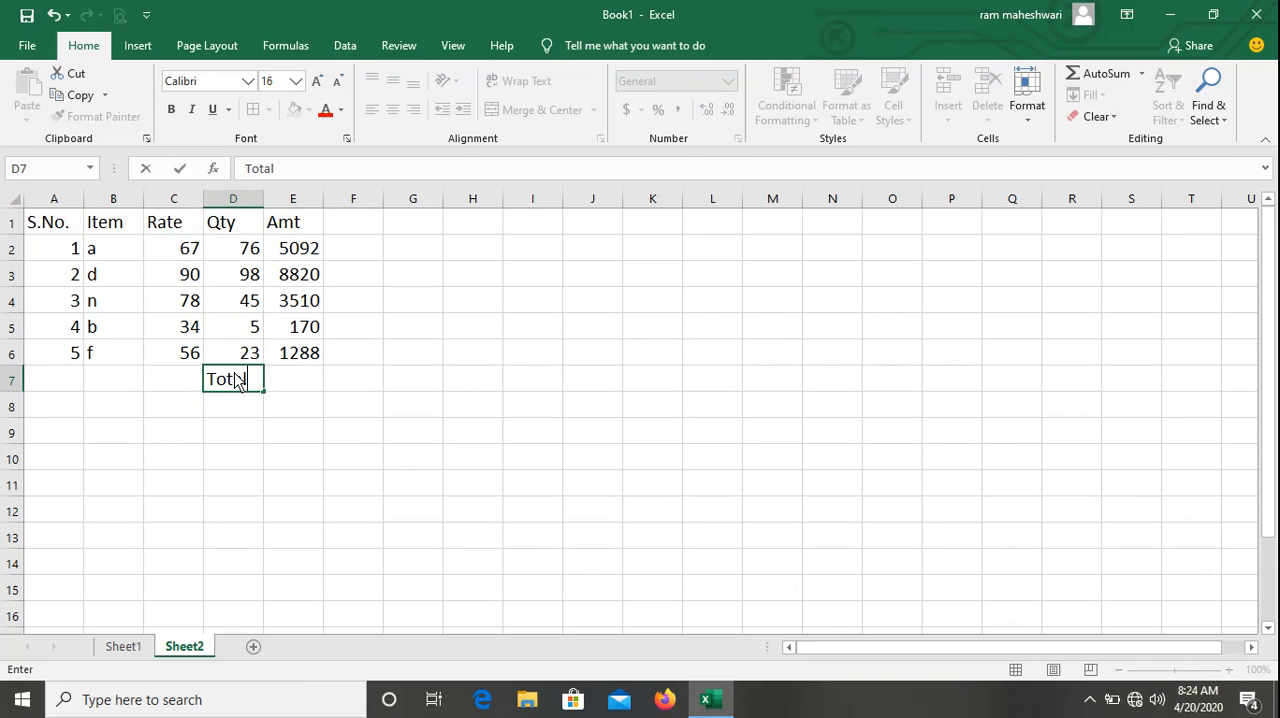
key(Tab)
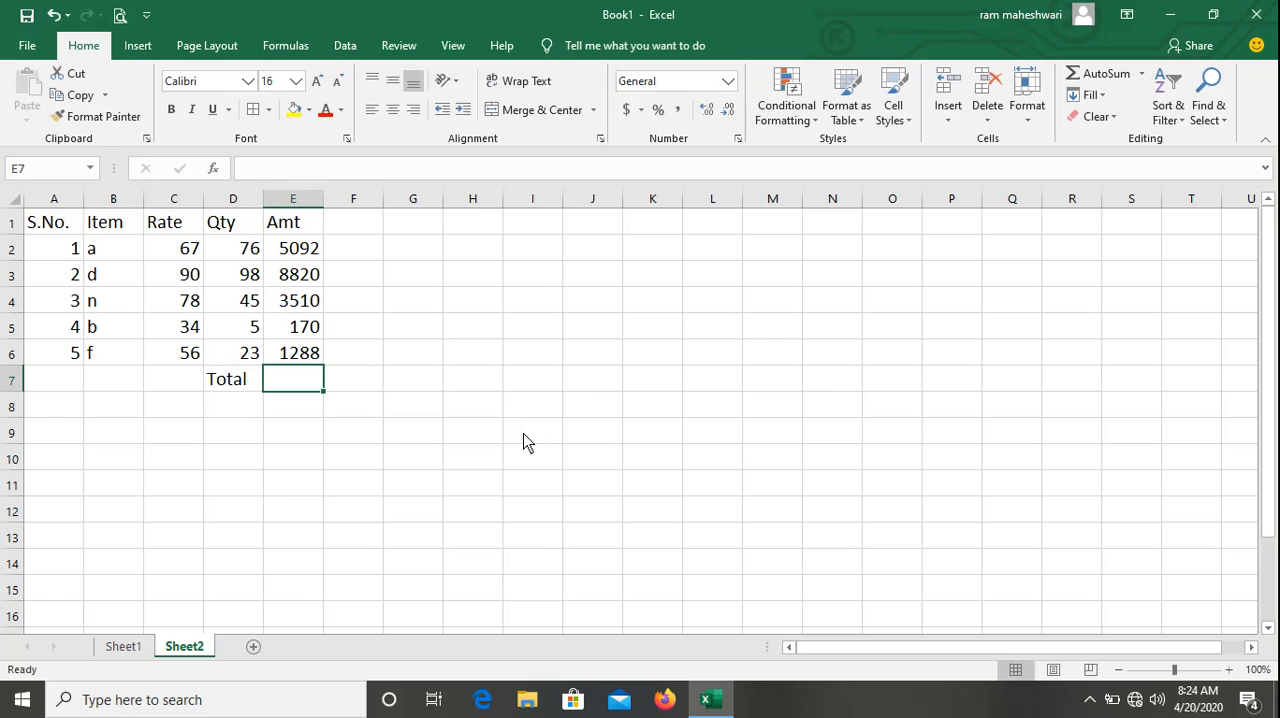
text(=sum)
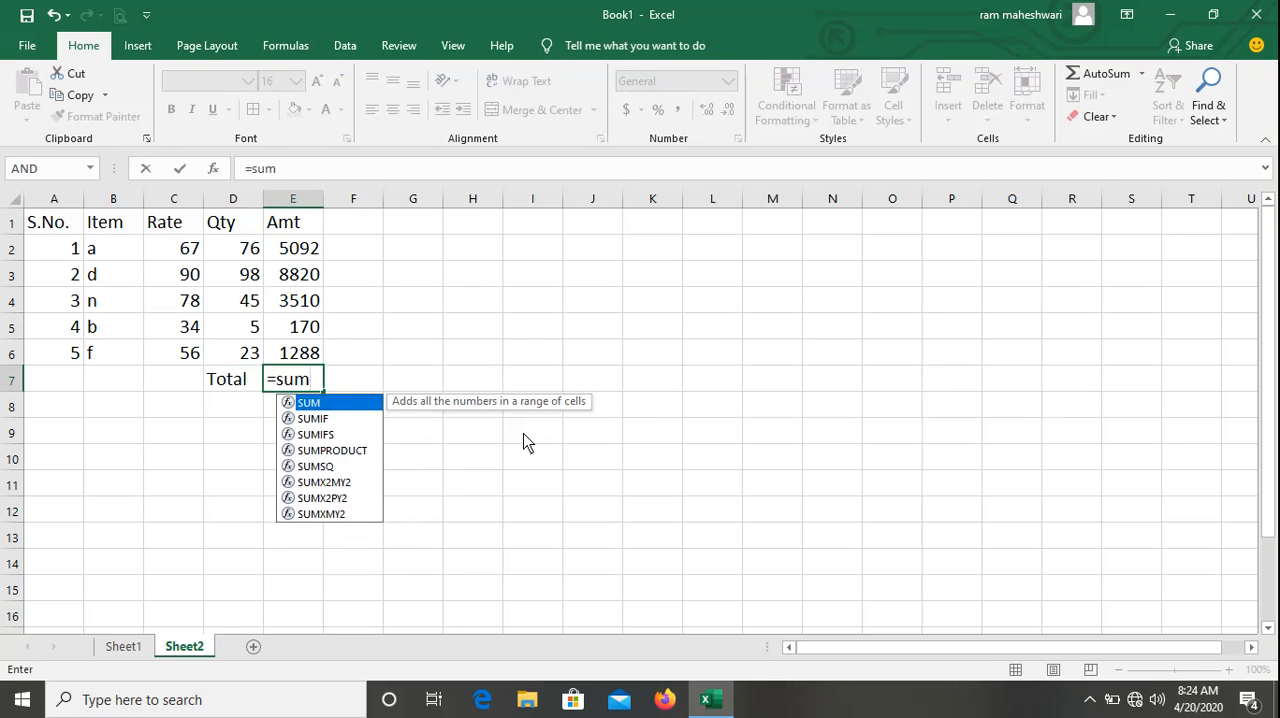
click(1106, 76)
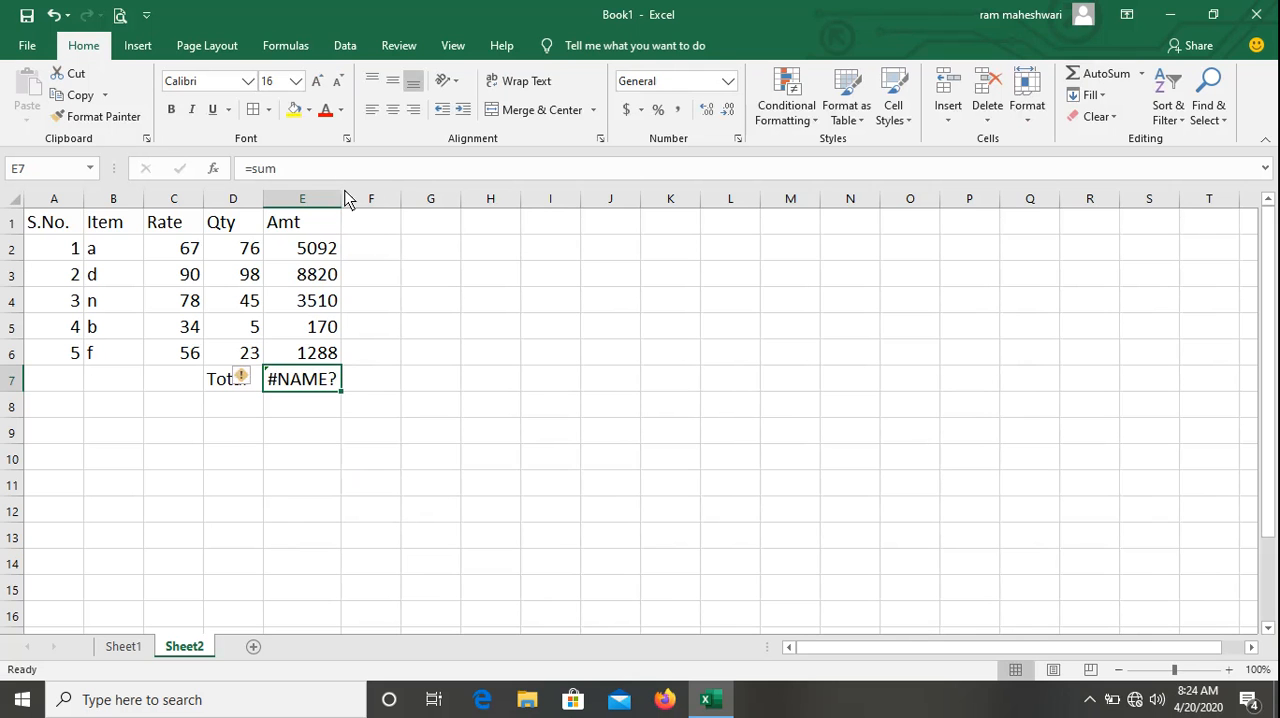
click(334, 462)
click(294, 392)
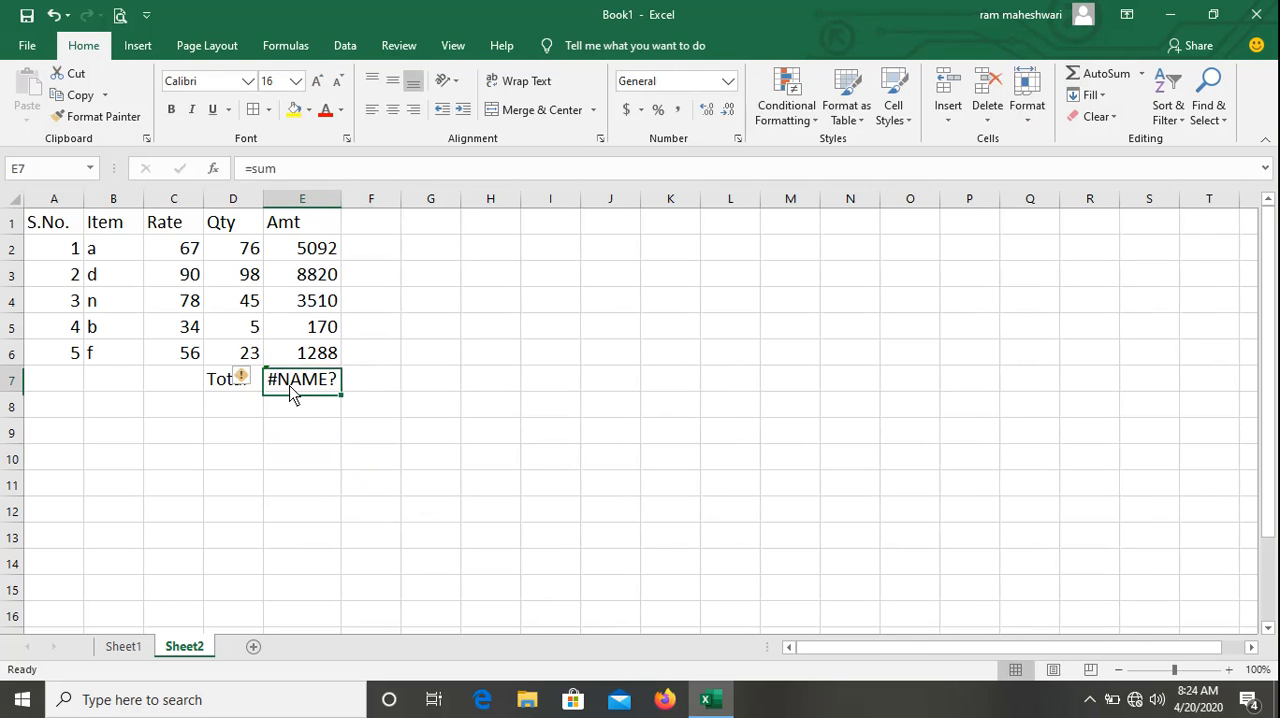
key(Delete)
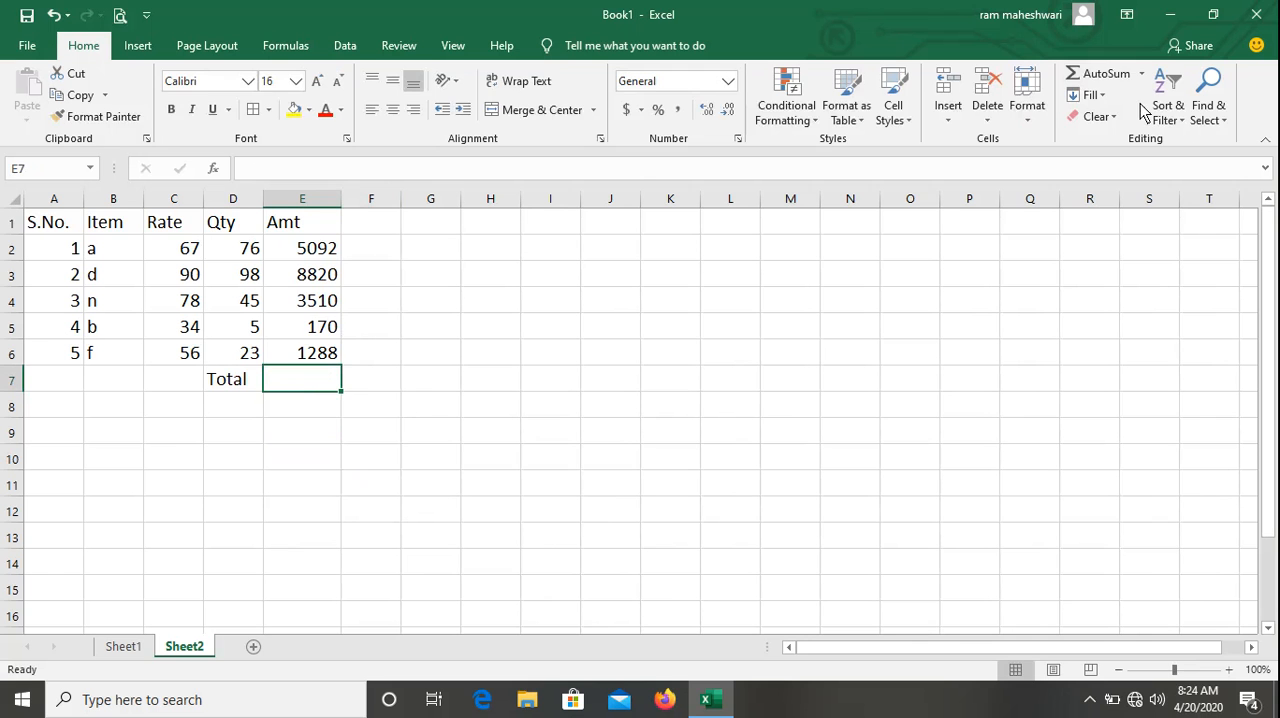
Total the amounts in E7 with =SUM(E2:E6) and make the result bold.
click(1108, 76)
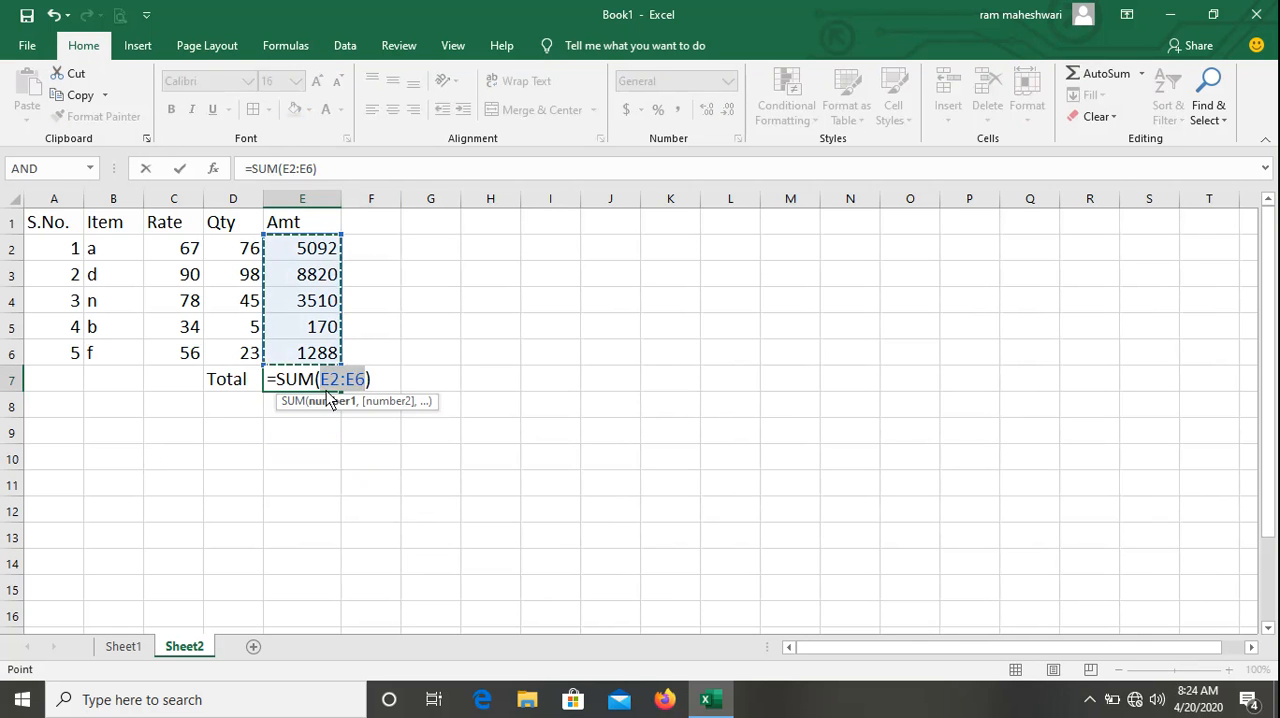
key(Return)
key(Up)
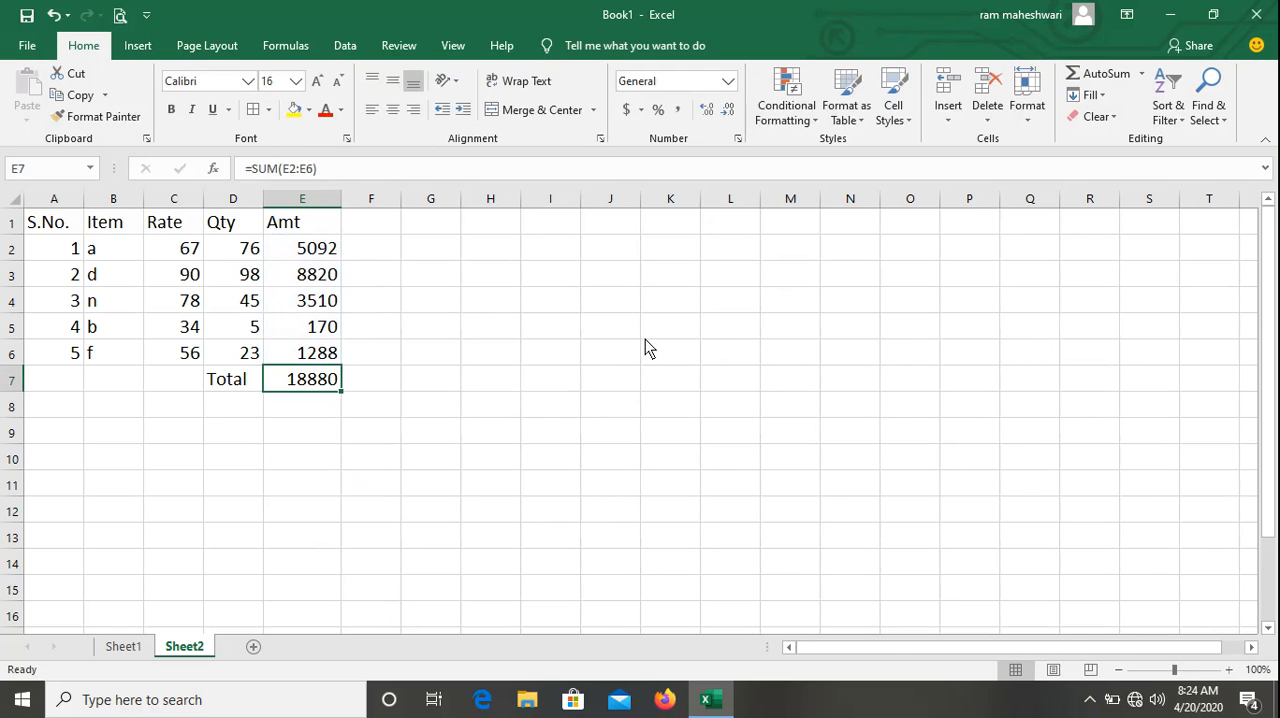
key(ctrl+b)
Enter the label Discount in D8 and widen column D so the label fits.
key(Down)
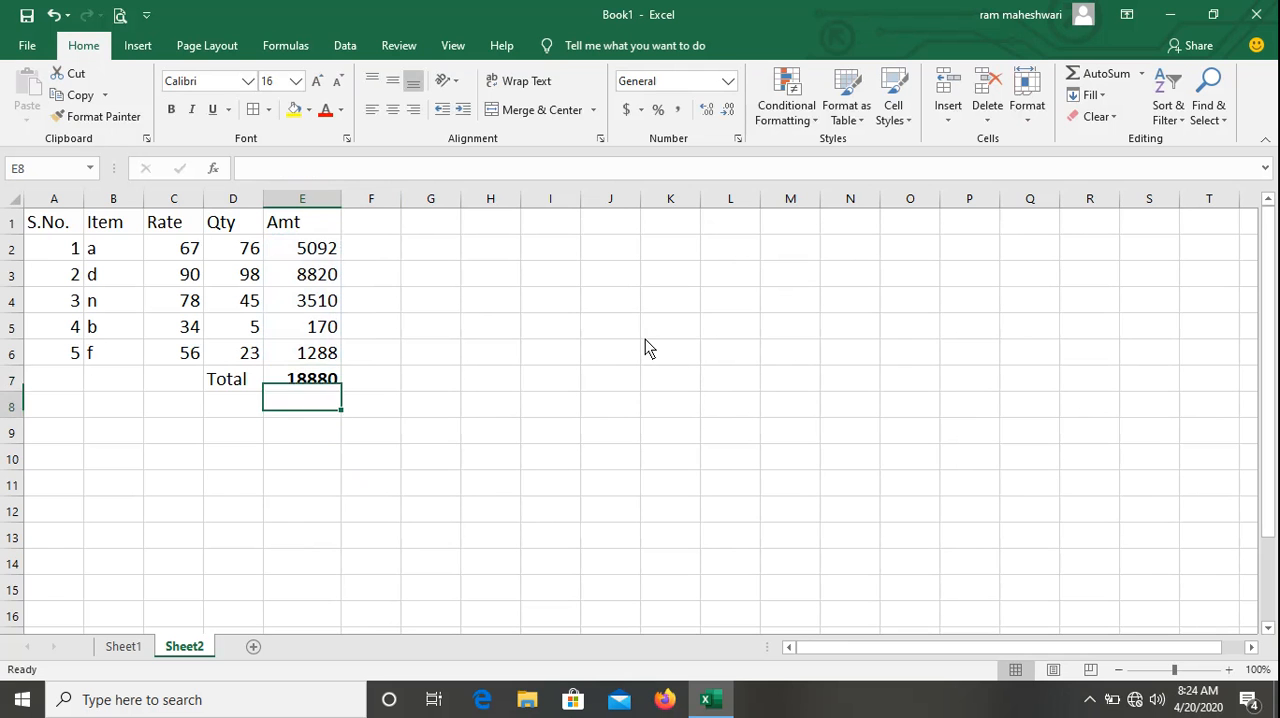
key(Left)
text(Discount)
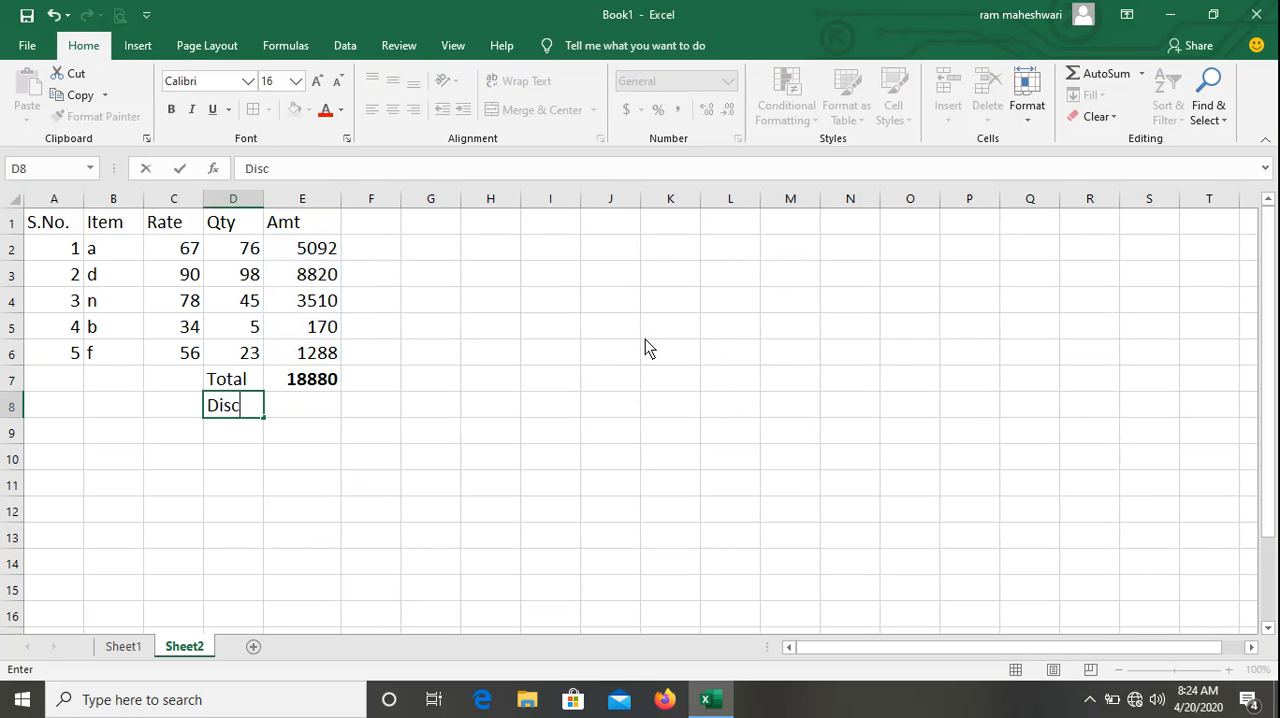
key(Return)
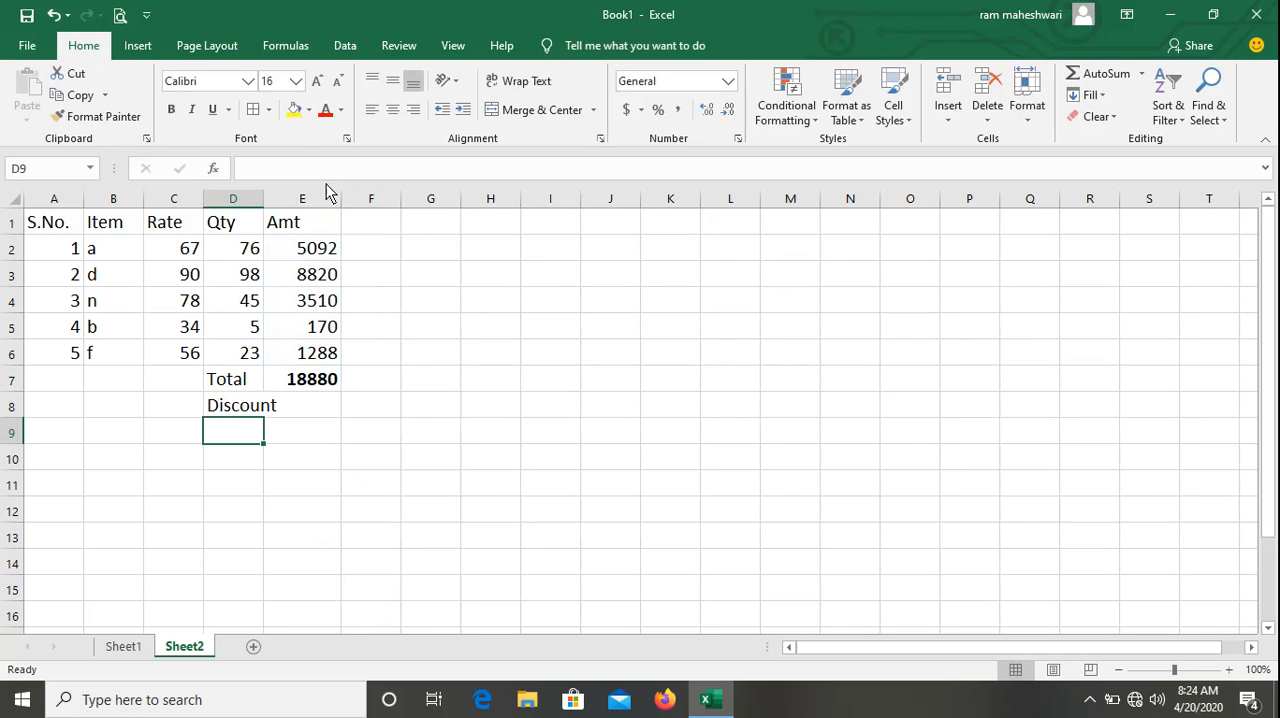
drag(264, 204, 282, 205)
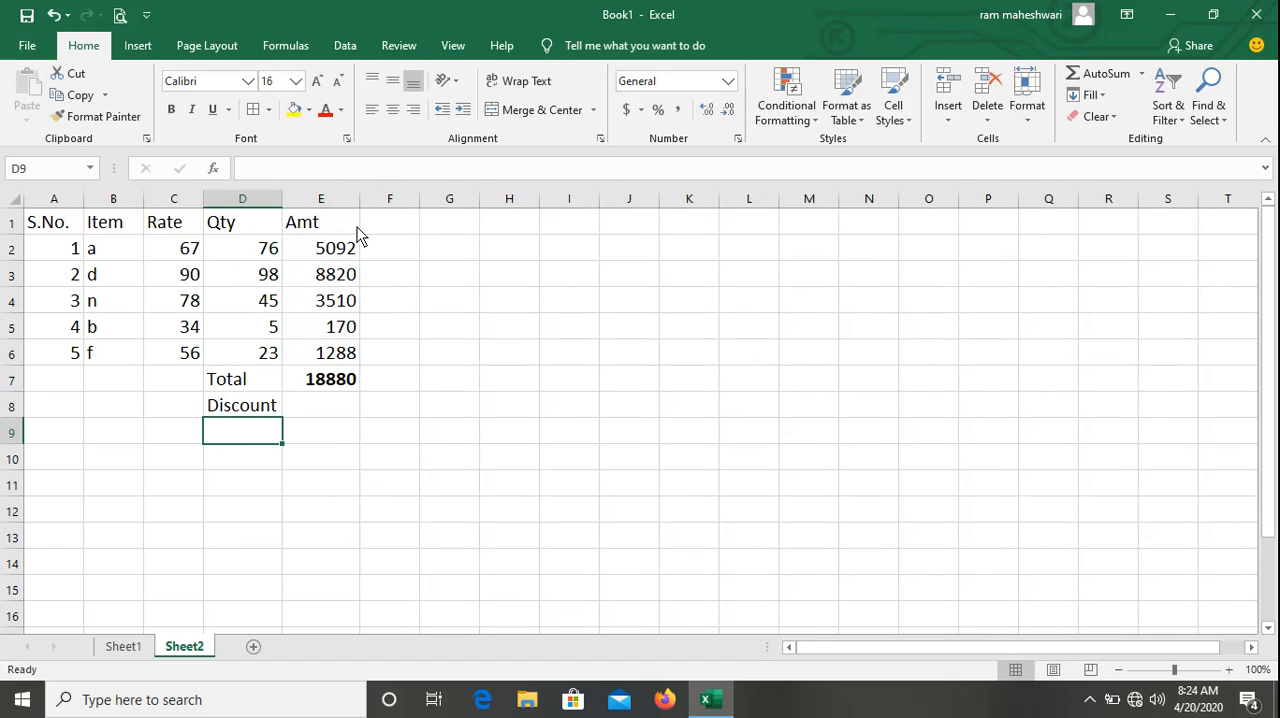
Enter the heading Total Bill Amt in H1 and fit column H to its content.
click(477, 228)
click(525, 248)
click(508, 229)
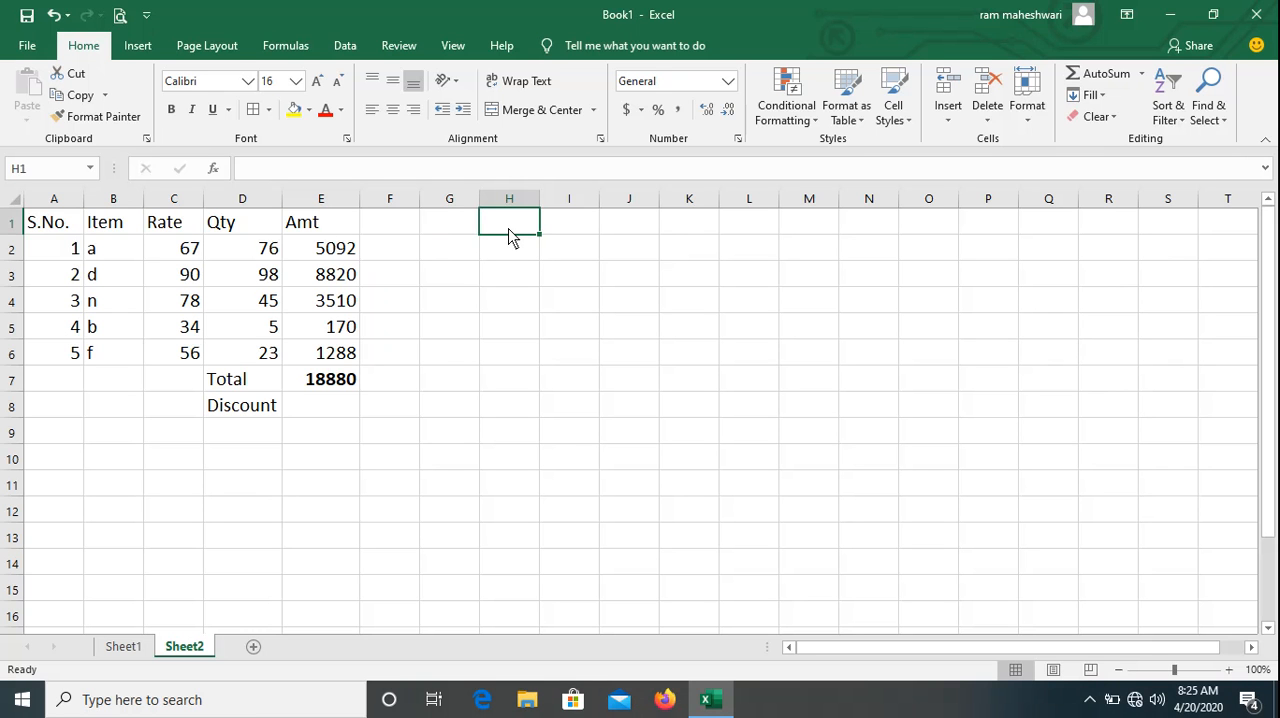
text(8)
key(BackSpace)
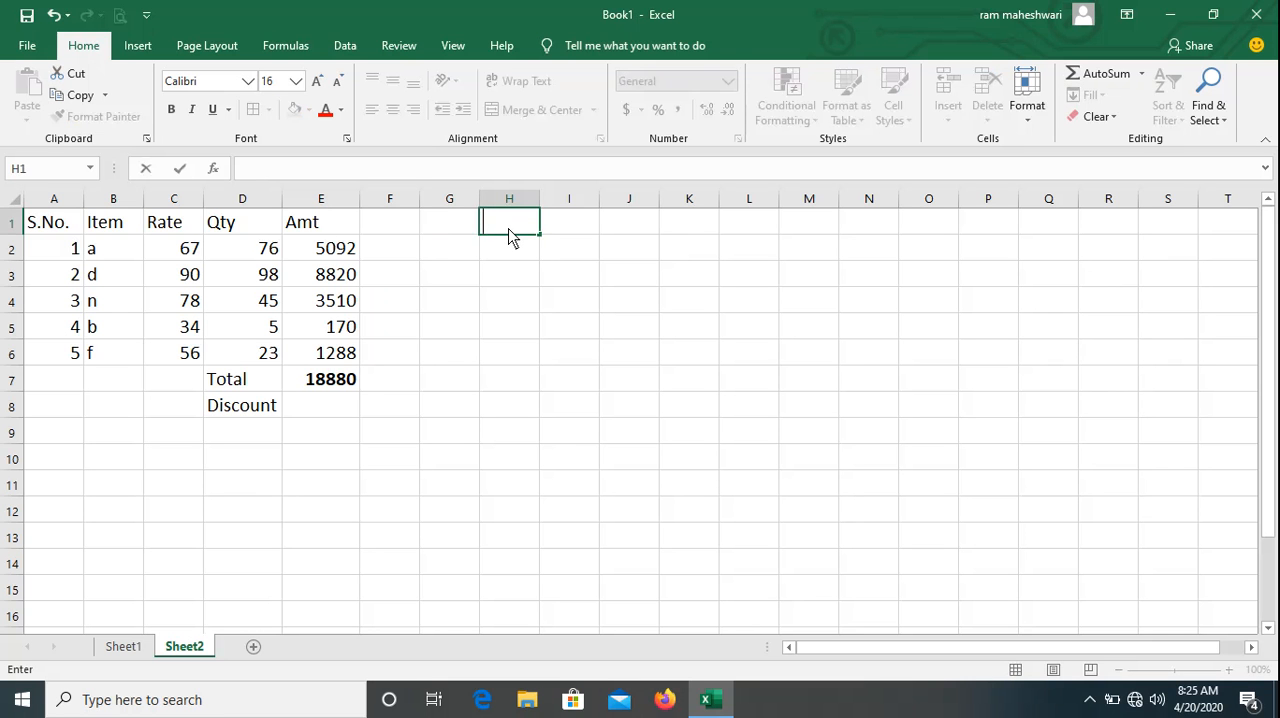
text(Total Bill Am)
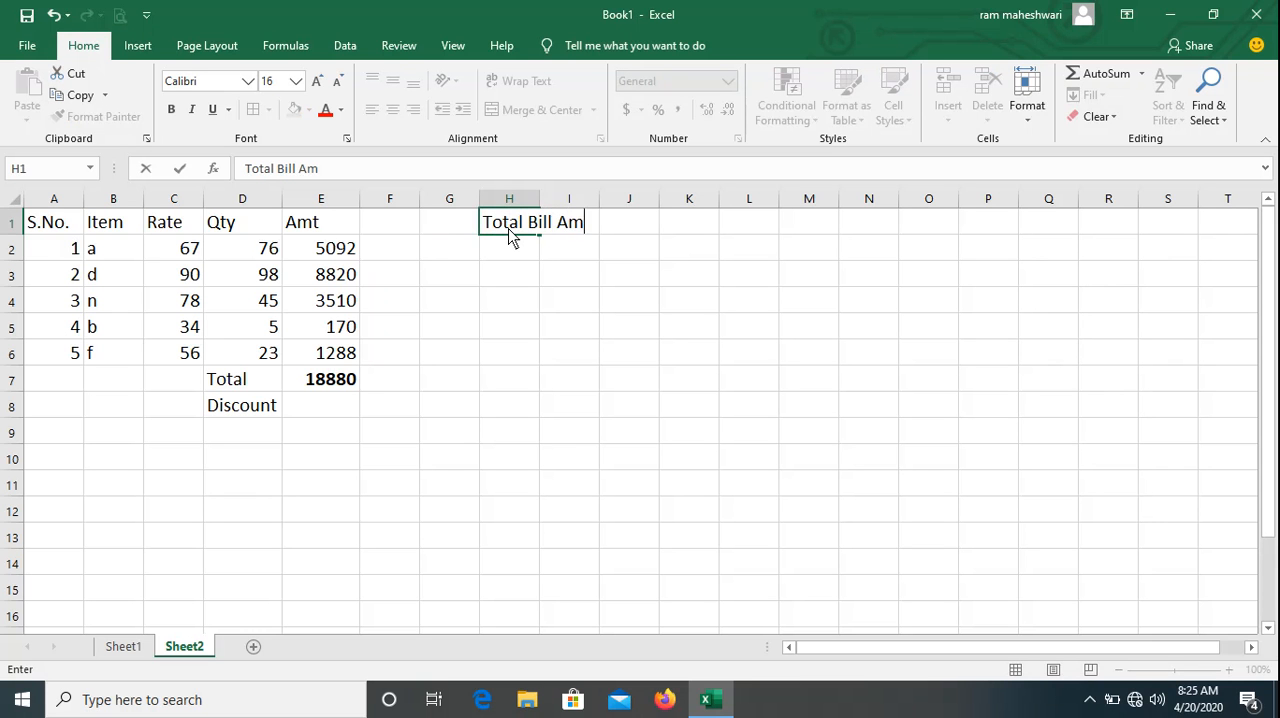
text(t)
key(Tab)
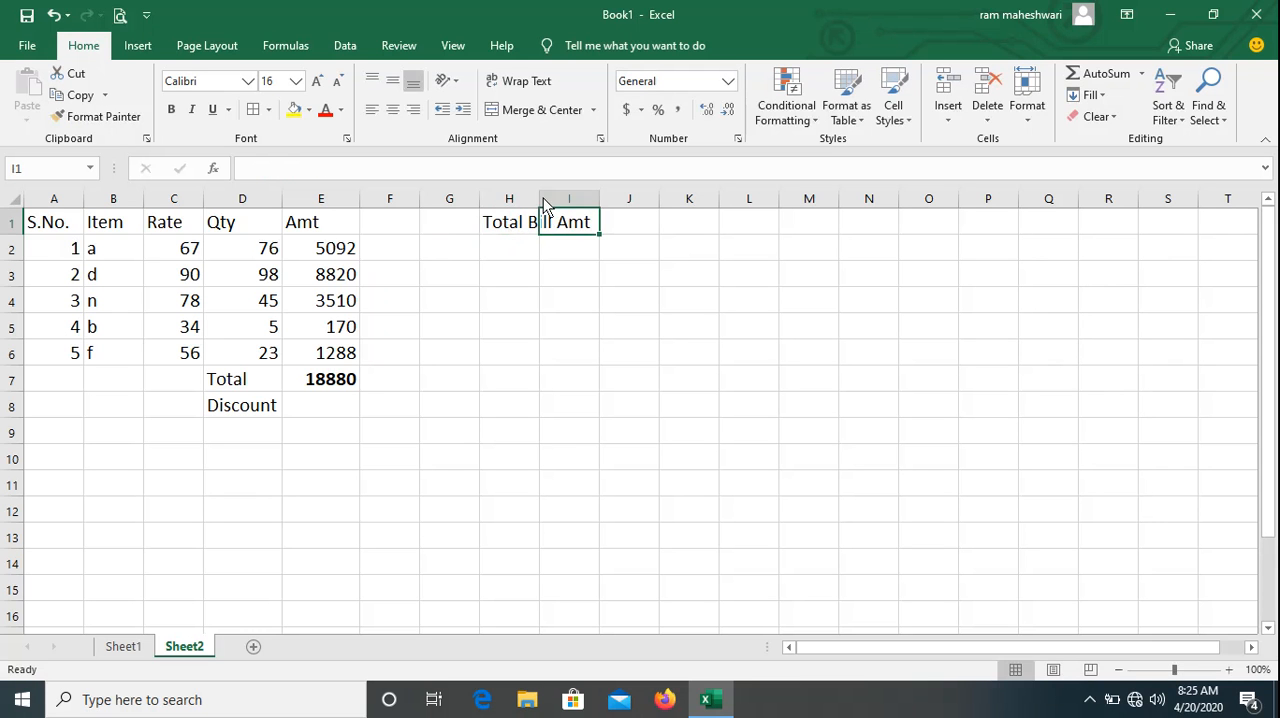
double_click(540, 199)
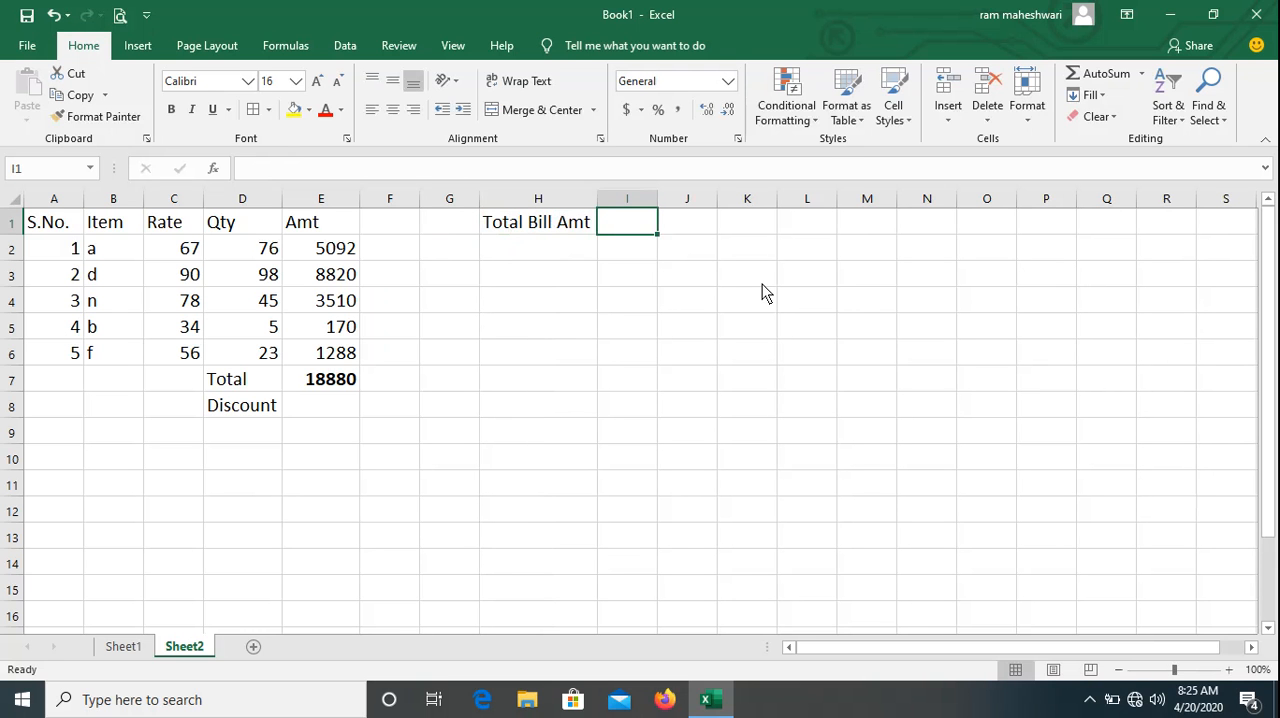
Enter the heading Discount Rate in I1 and fit column I to its content.
text(Disc)
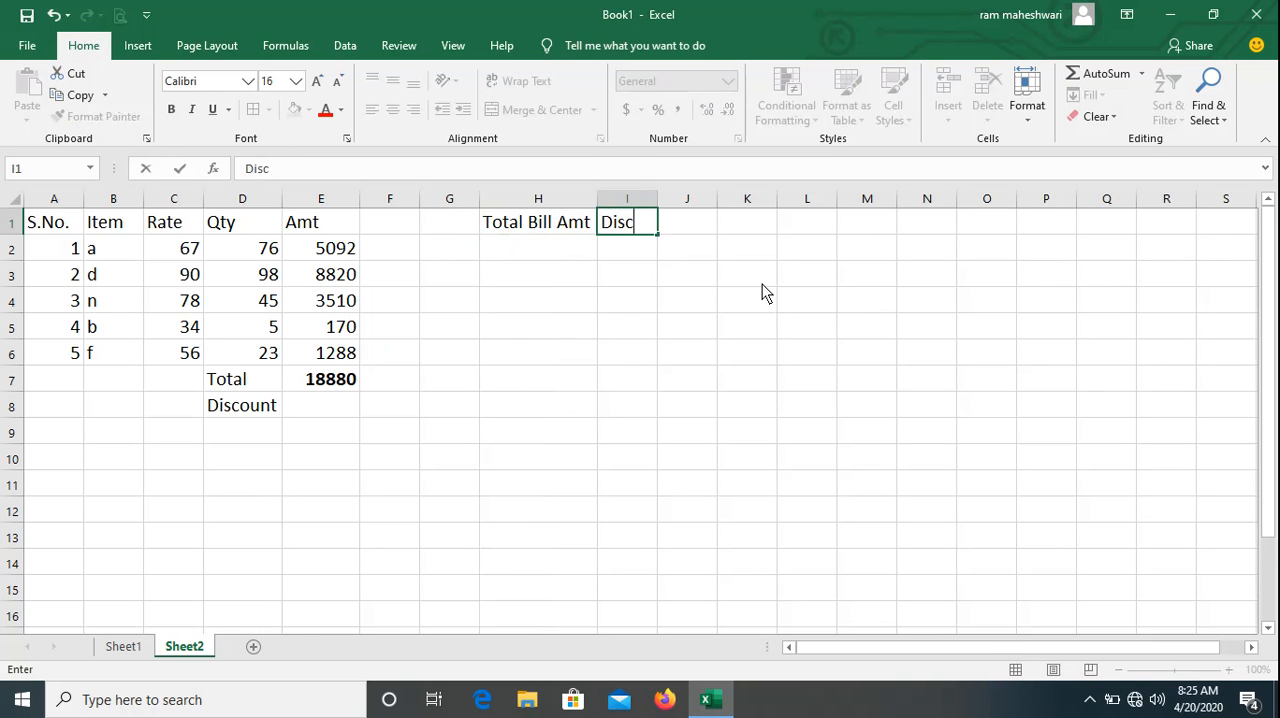
text(ount Rate)
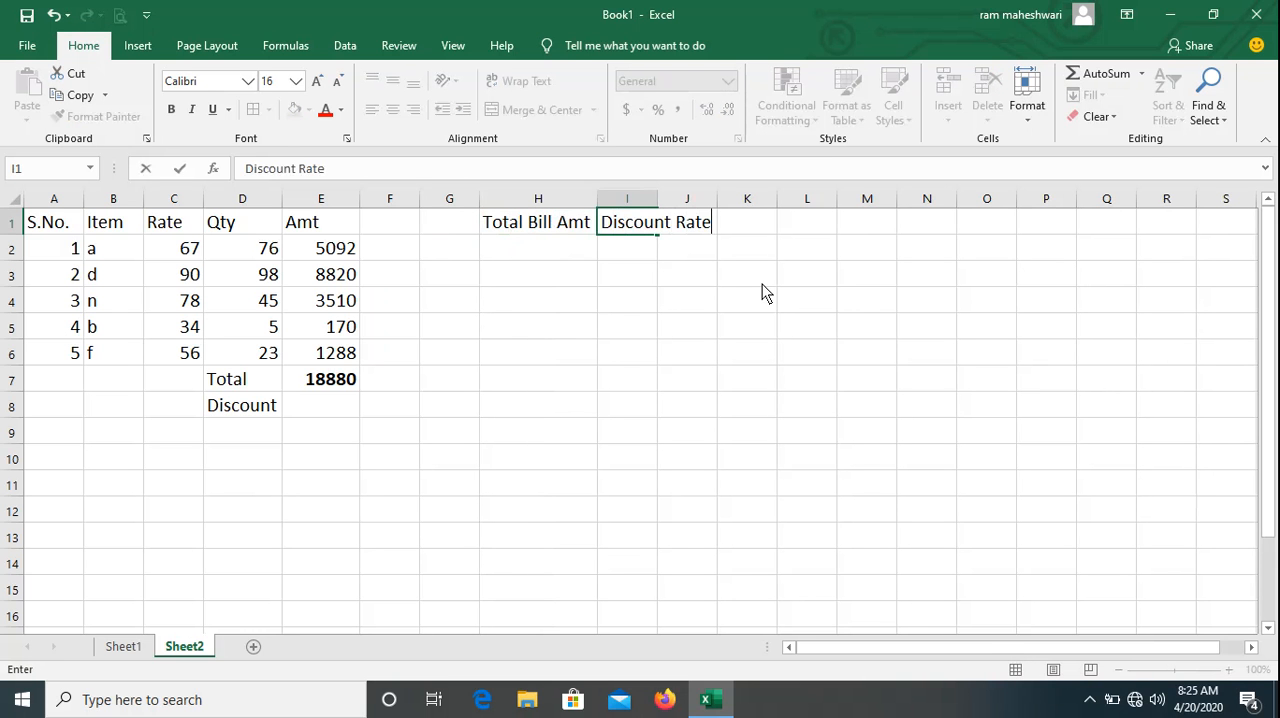
key(Return)
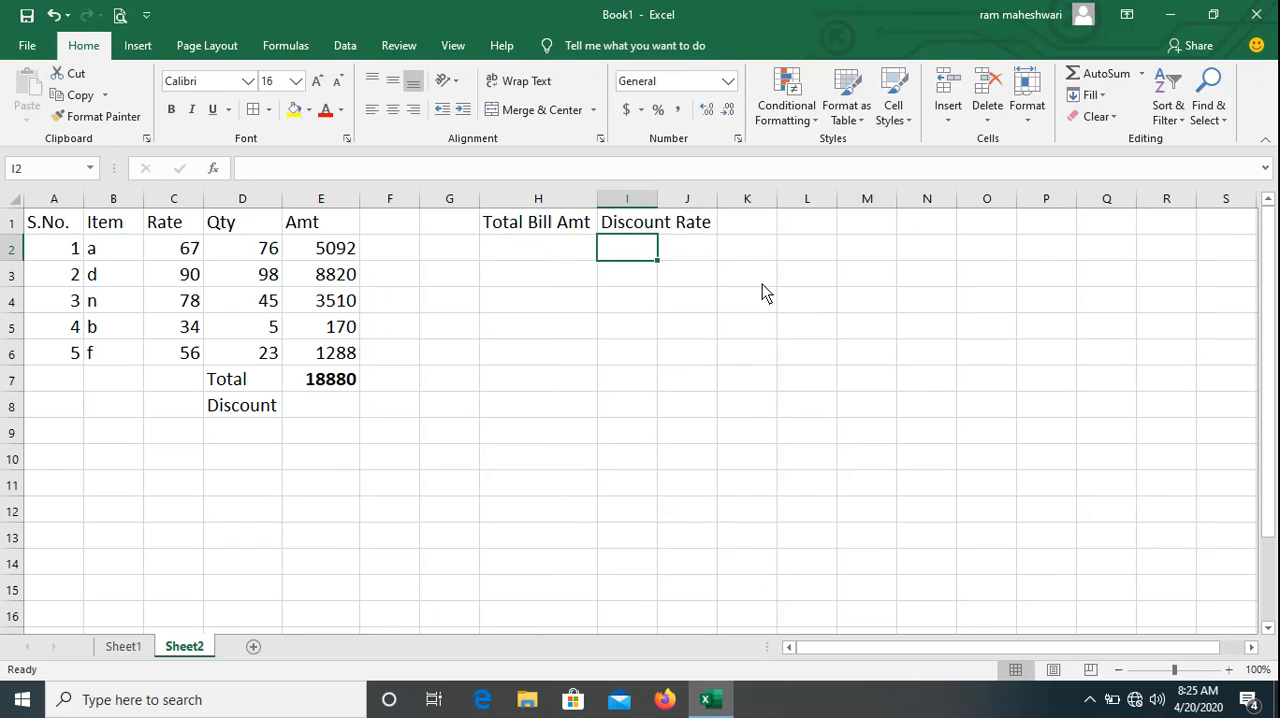
double_click(658, 200)
Enter the first discount bracket, less then 5000 in H2 with 0% in I2, and refit column H.
click(549, 254)
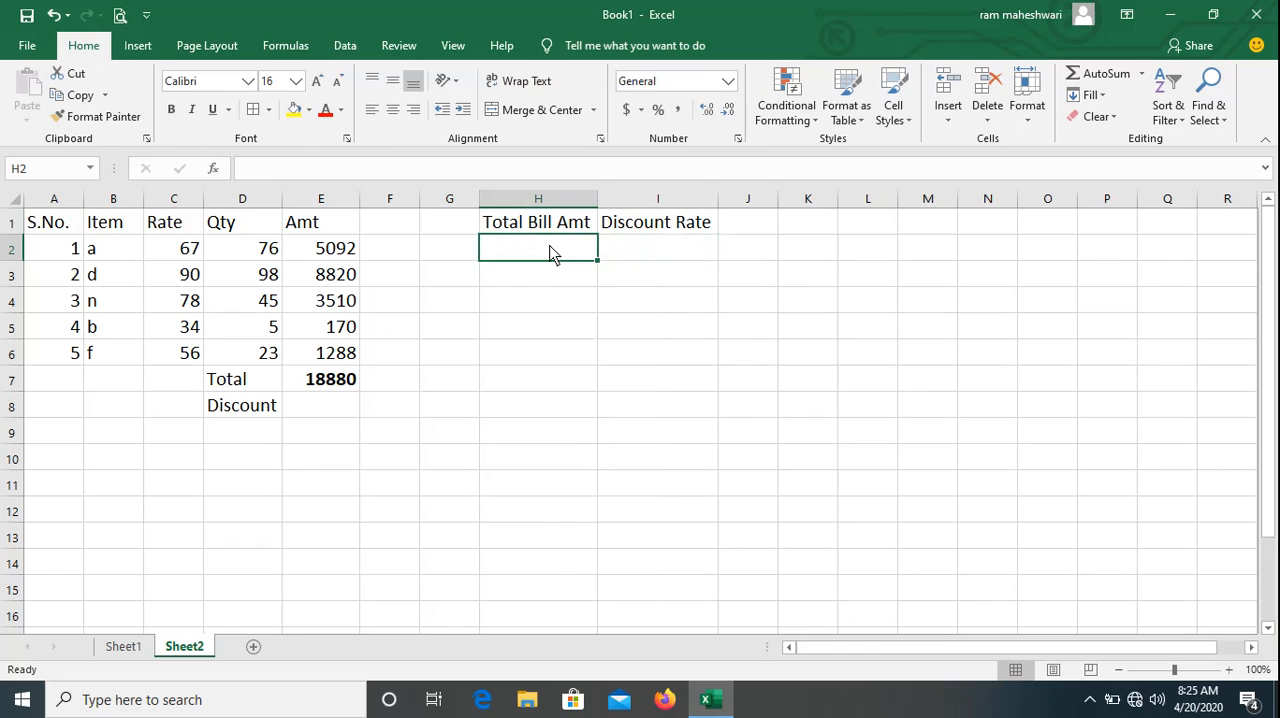
text(less th)
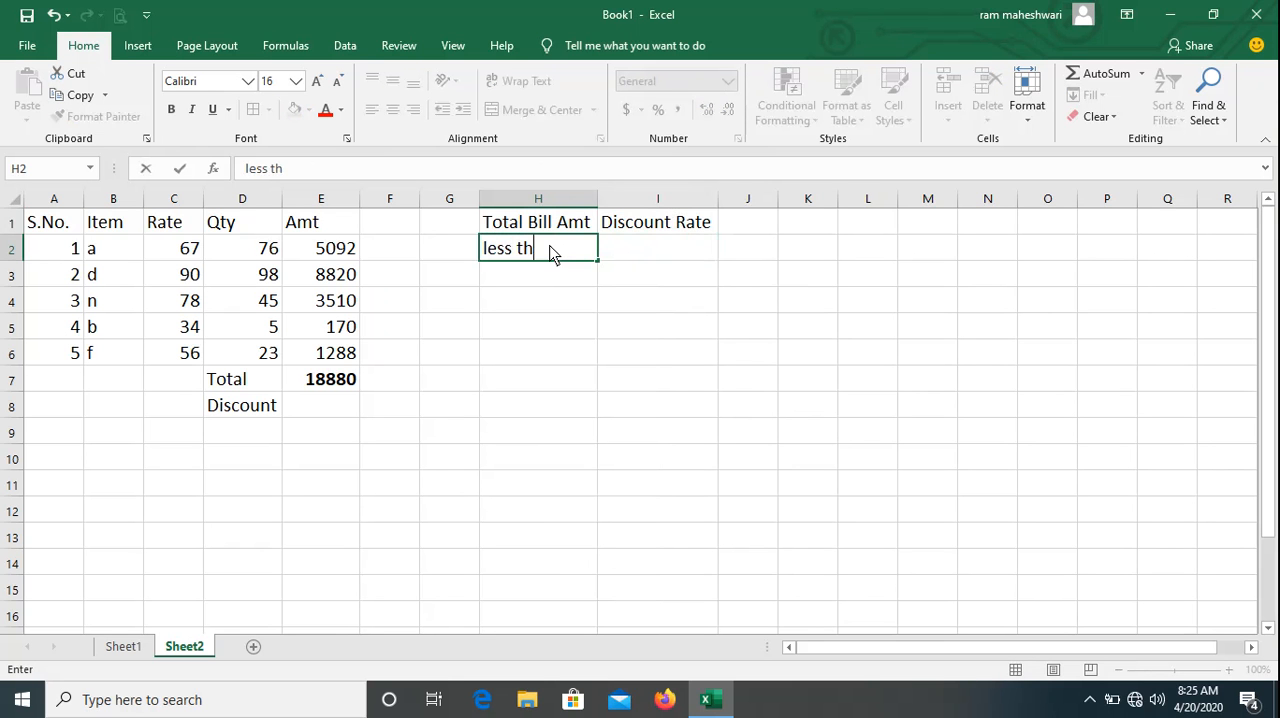
text(en 5000)
key(Tab)
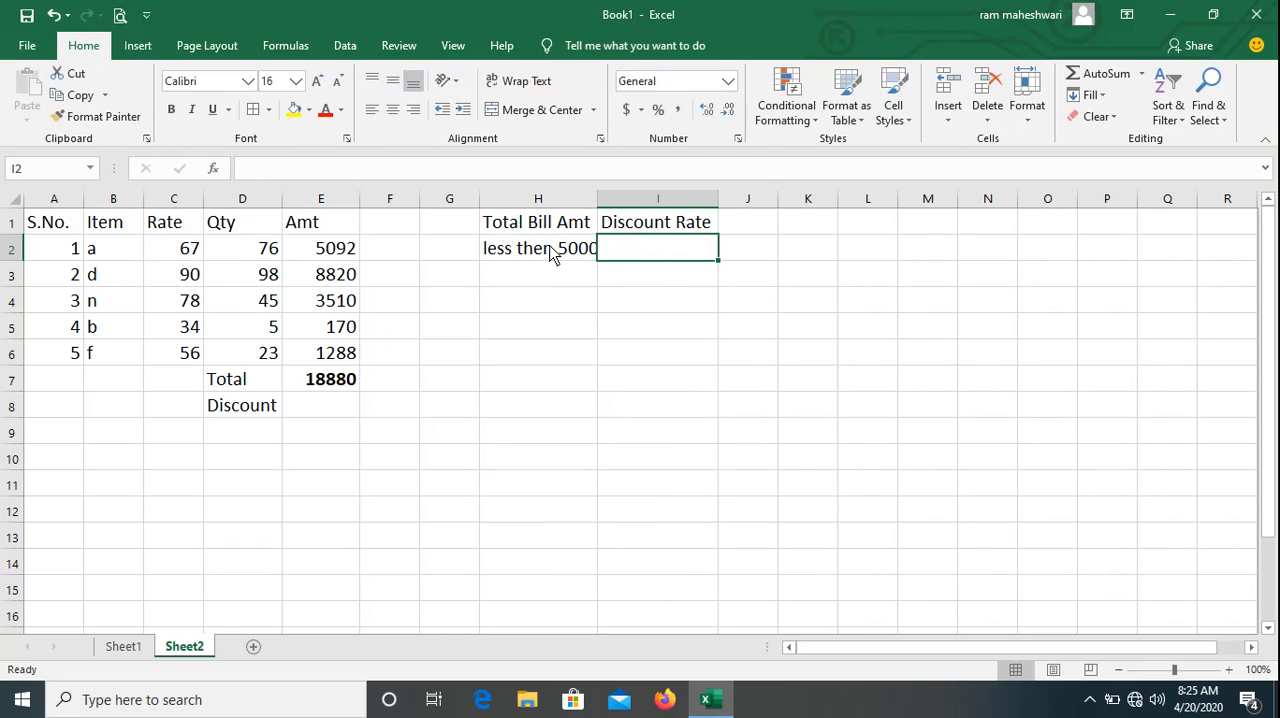
text(0%)
key(Return)
key(Left)
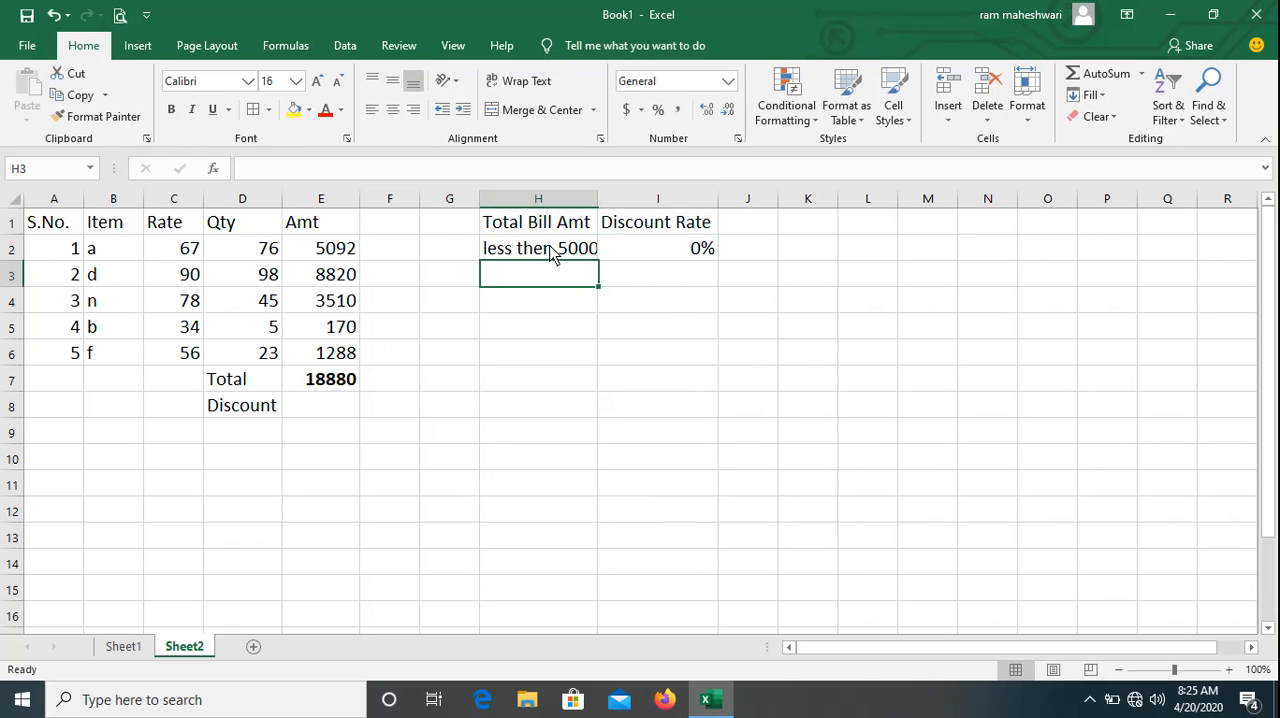
double_click(598, 204)
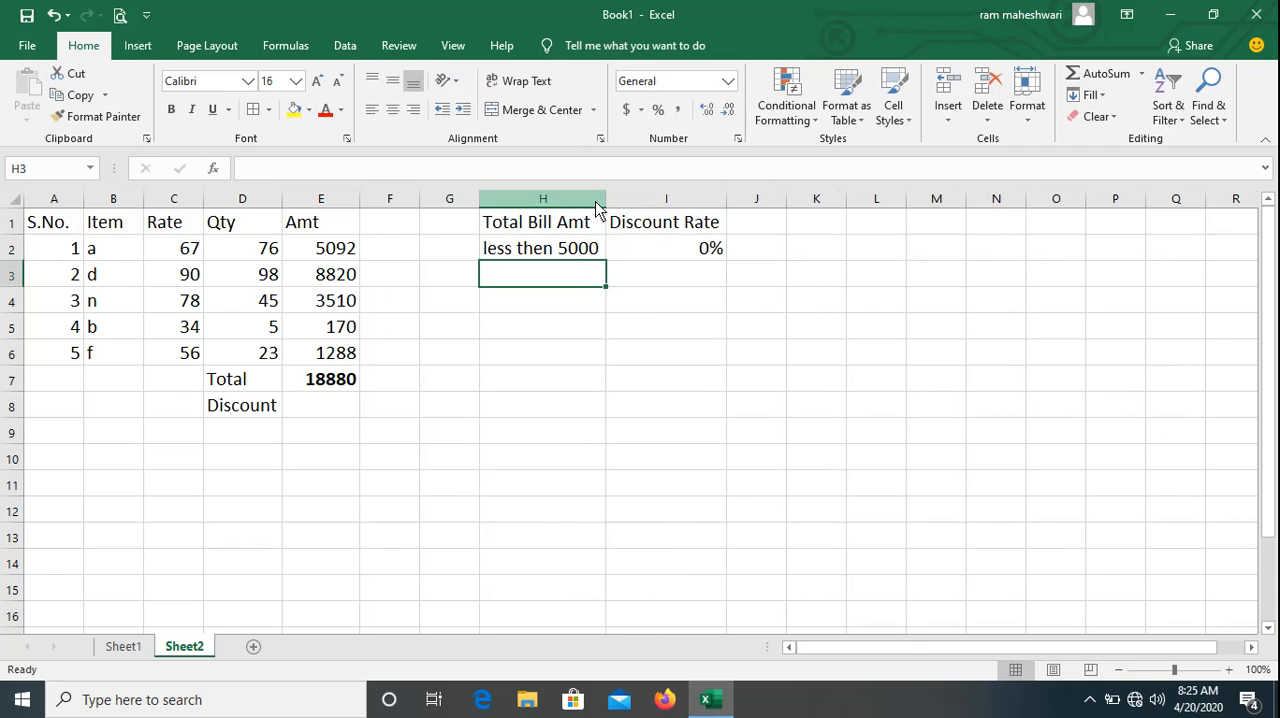
Enter the second bill amount bracket, 5000 to 10000, in H3.
text(500)
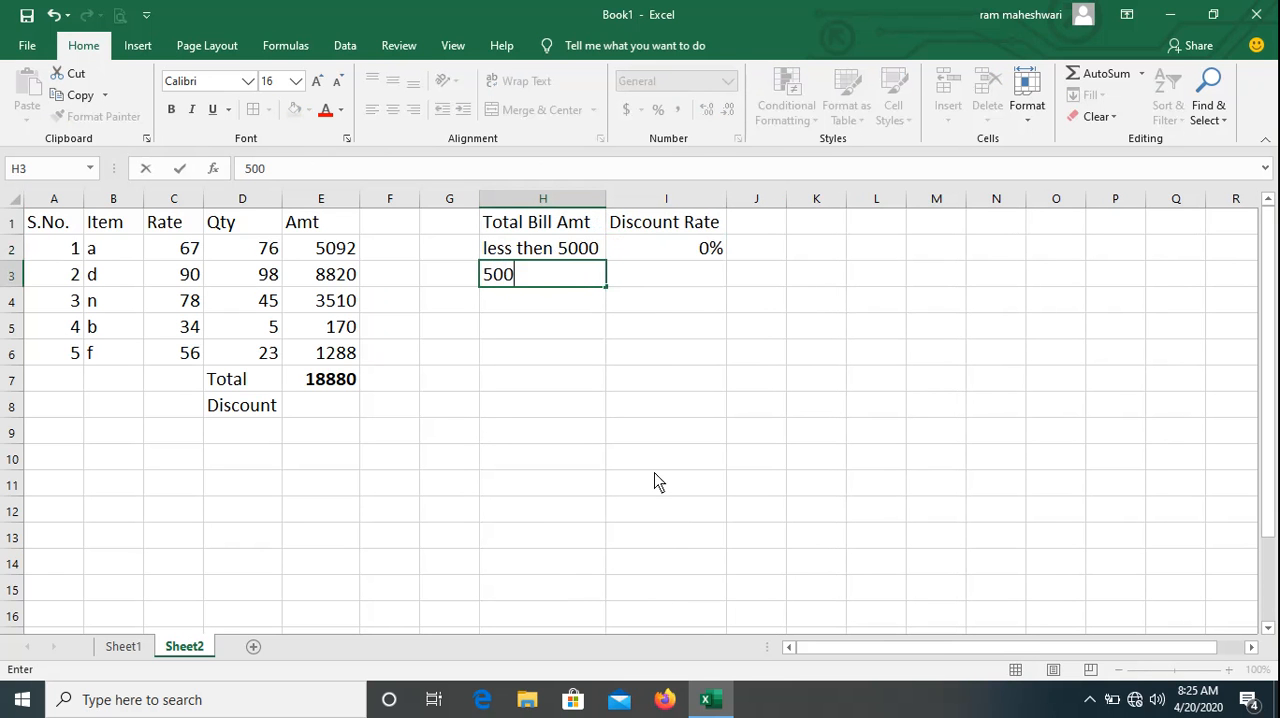
text(0 to 10000)
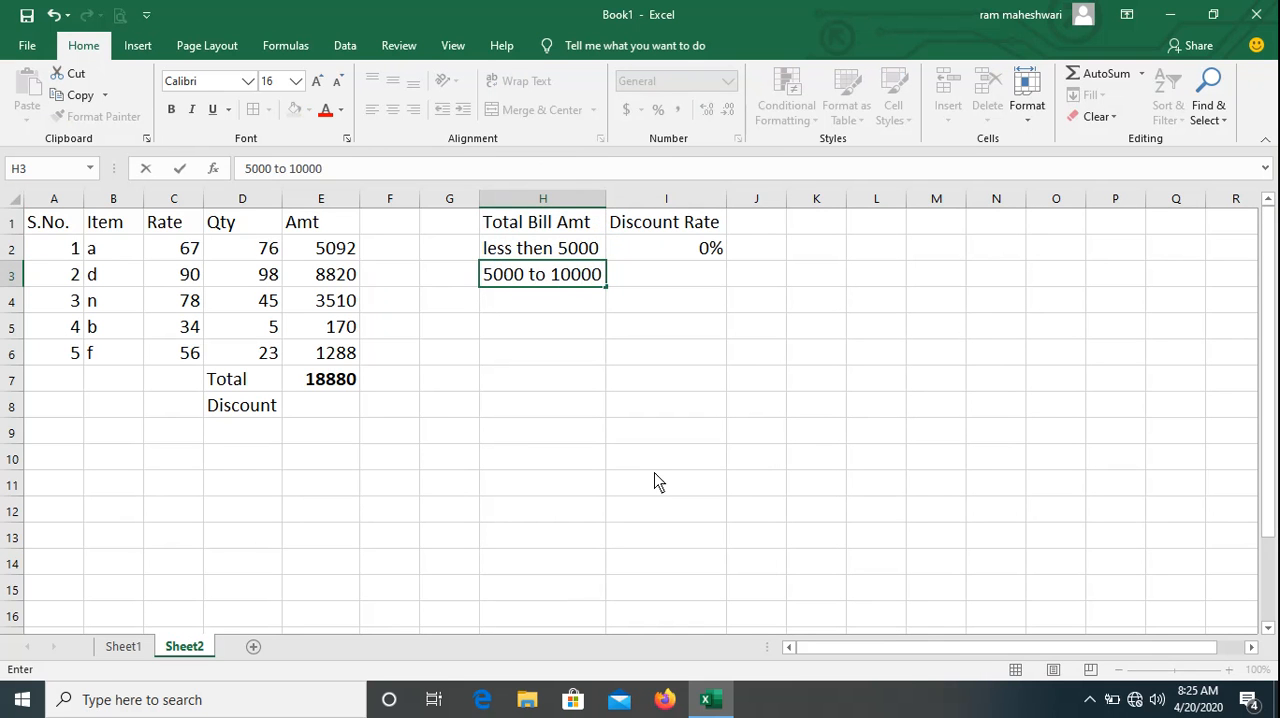
key(Tab)
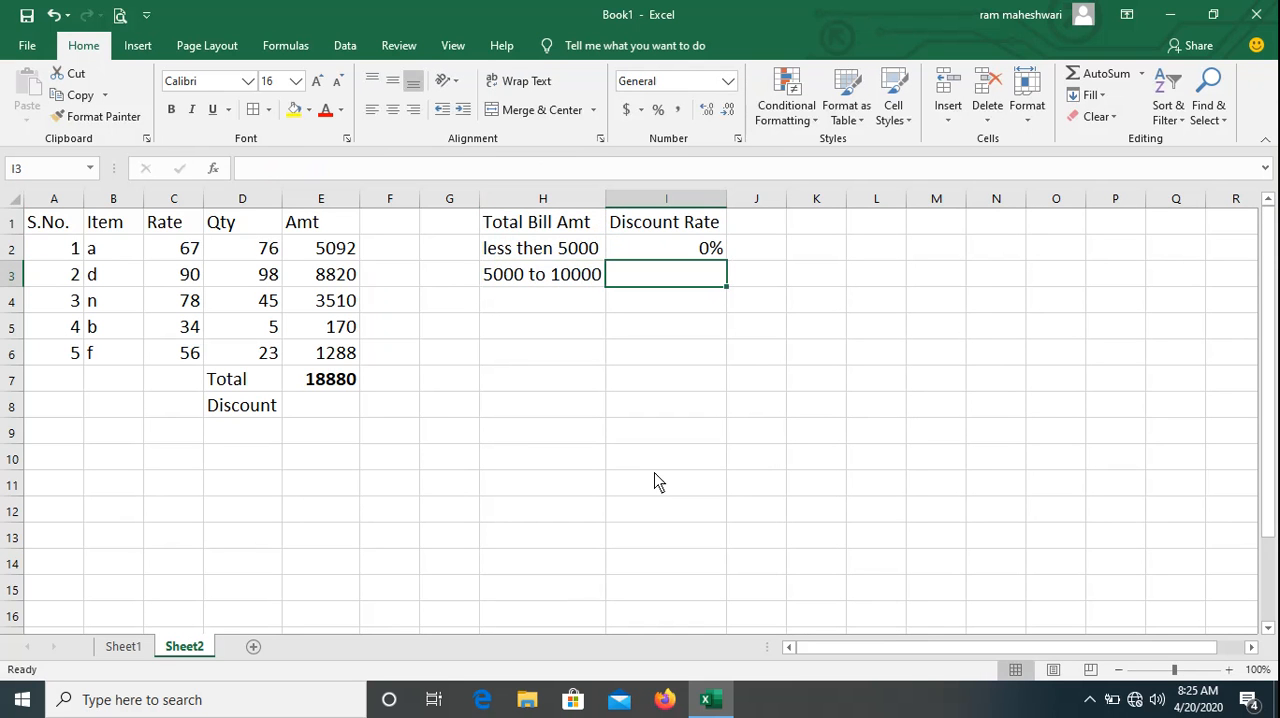
Change the upper limit of the bracket in H3 so it reads 5000 to 20000.
key(Left)
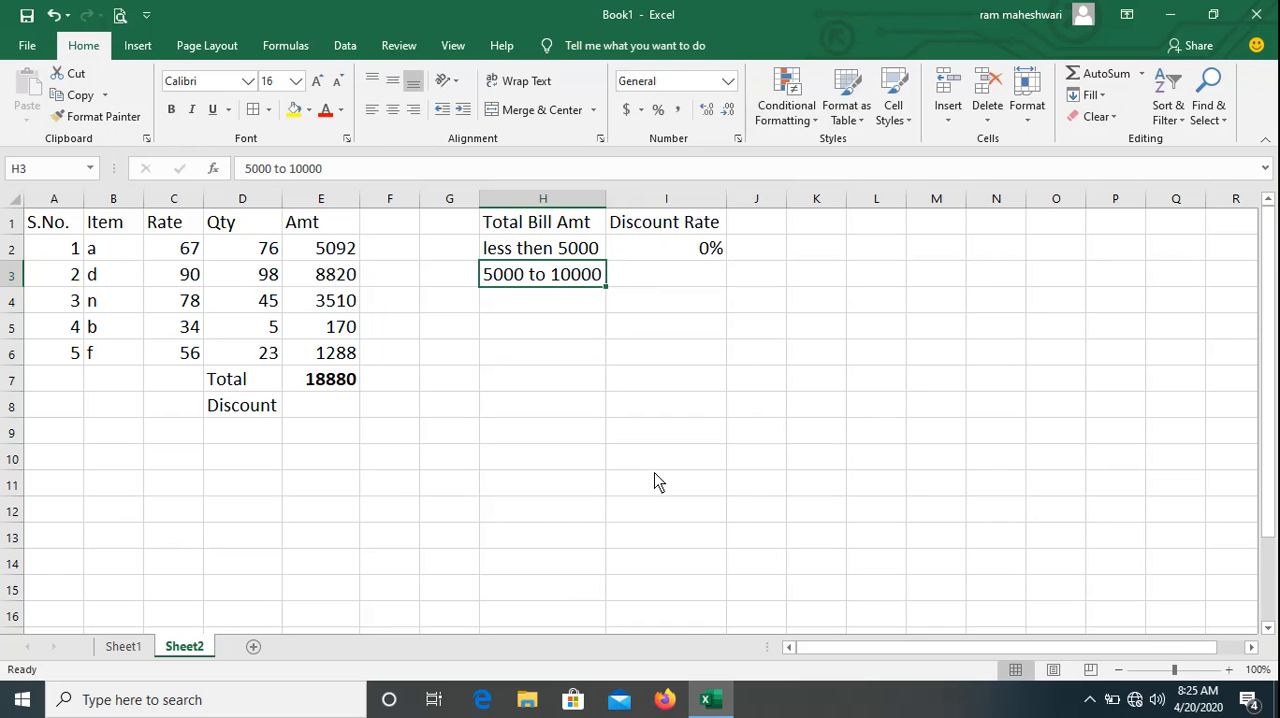
key(F2)
key(BackSpace)
key(BackSpace)
key(BackSpace)
key(BackSpace)
key(BackSpace)
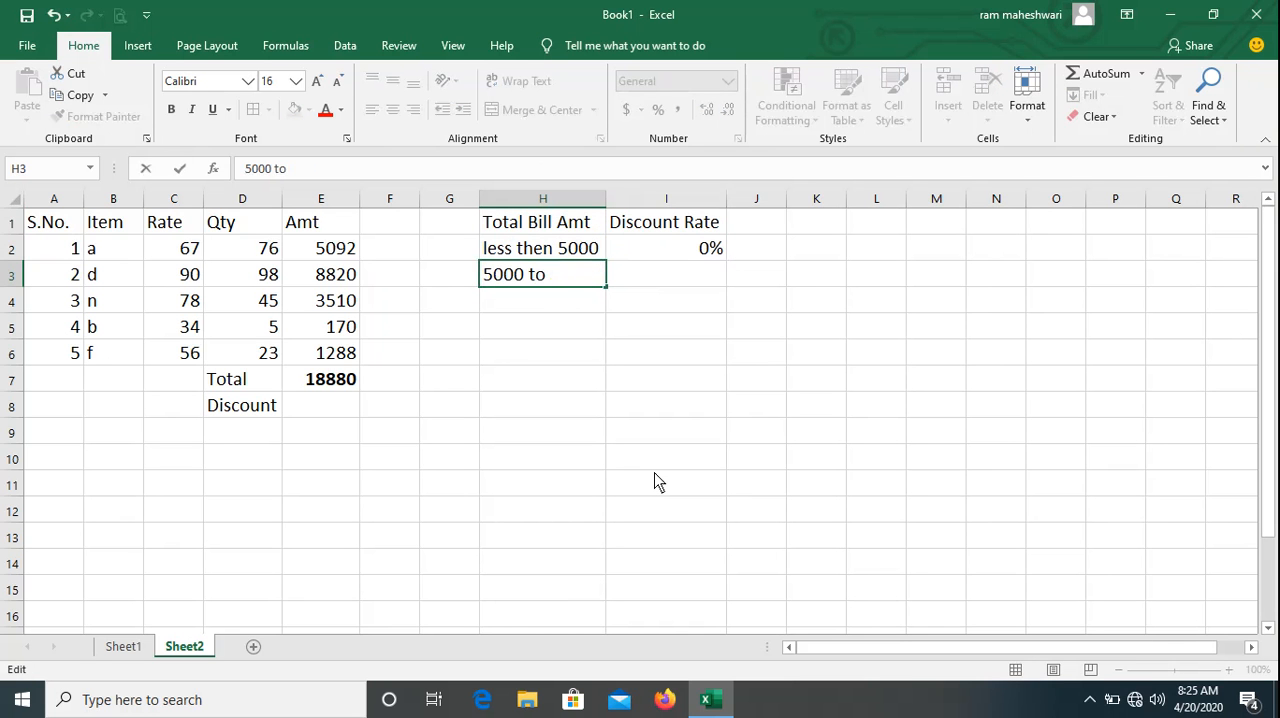
text(2000)
key(Return)
key(Up)
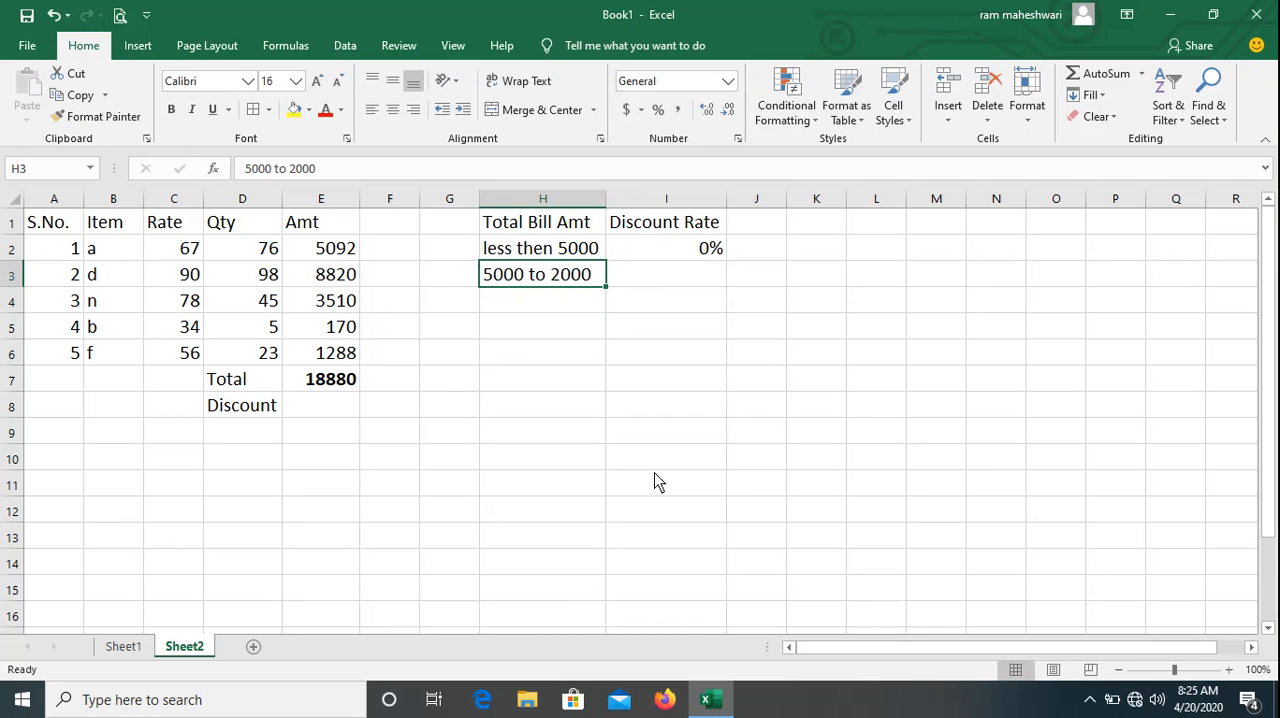
key(F2)
text(0)
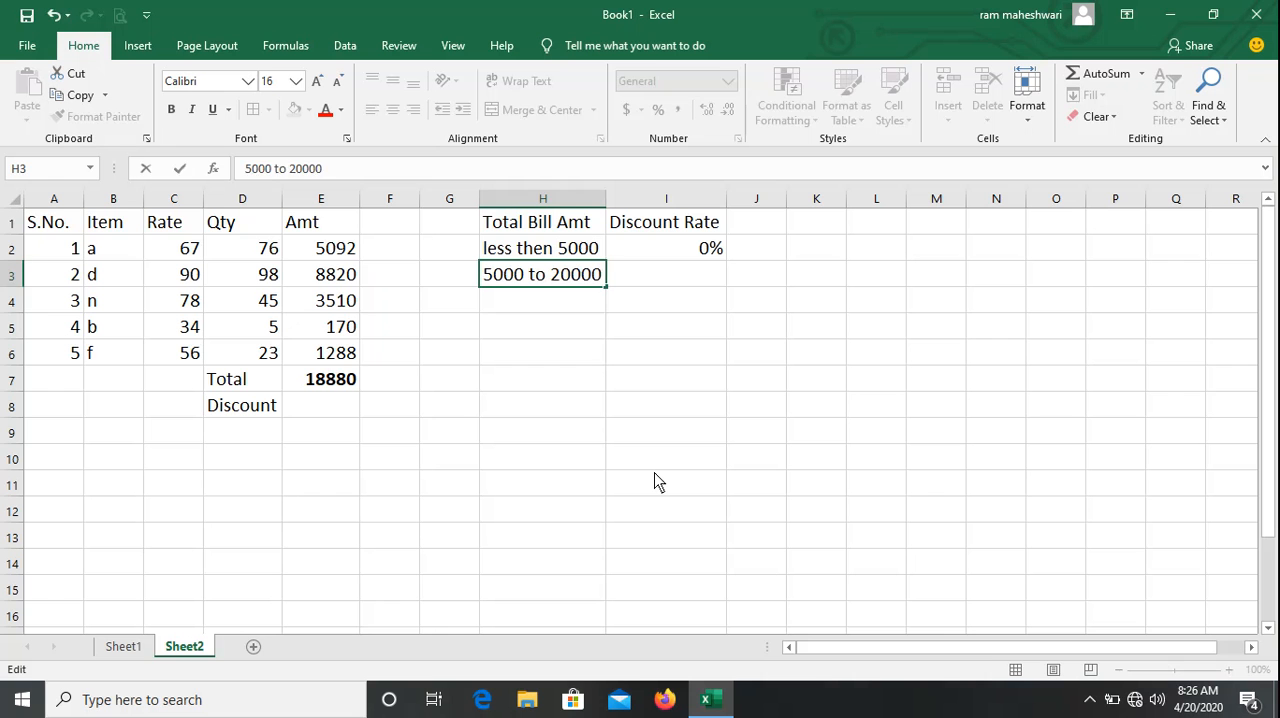
key(Return)
Enter a discount rate of 10% in I3 for the second bracket.
key(Up)
key(Right)
text(10%)
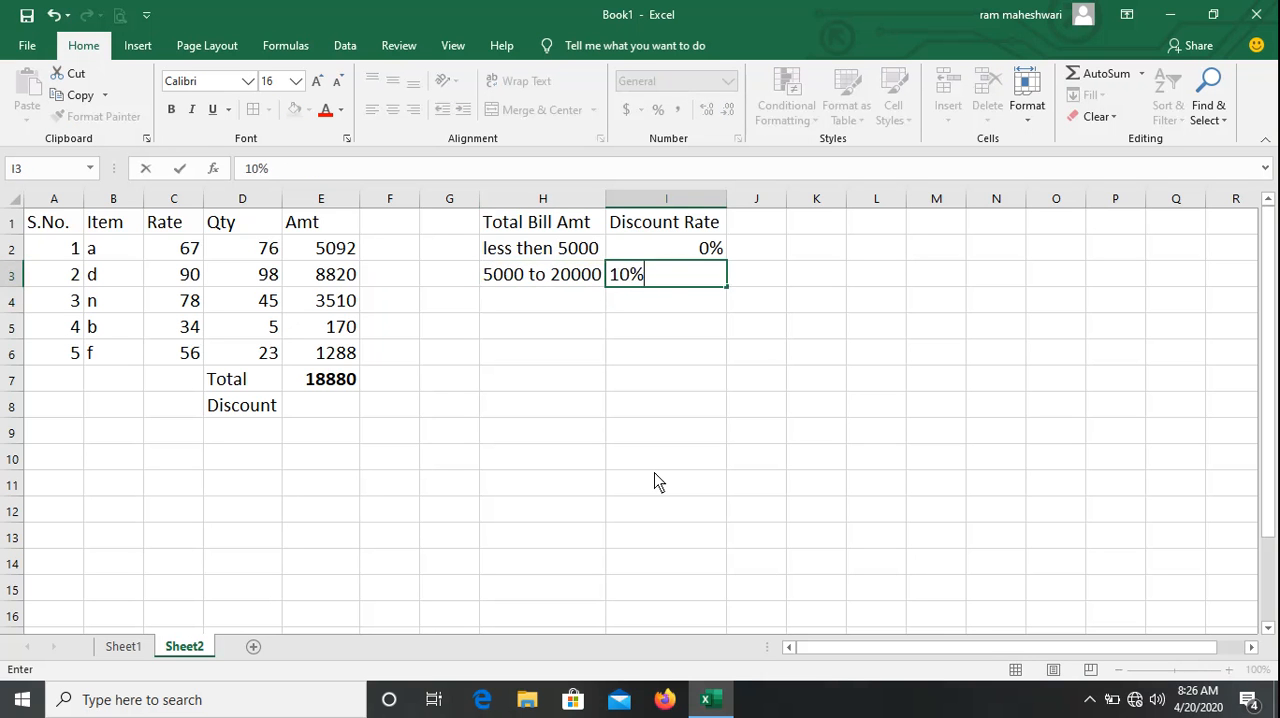
key(Return)
Enter the third discount bracket, 20001 to ..., in H4 with a discount rate of 20% in I4.
key(Left)
key(Right)
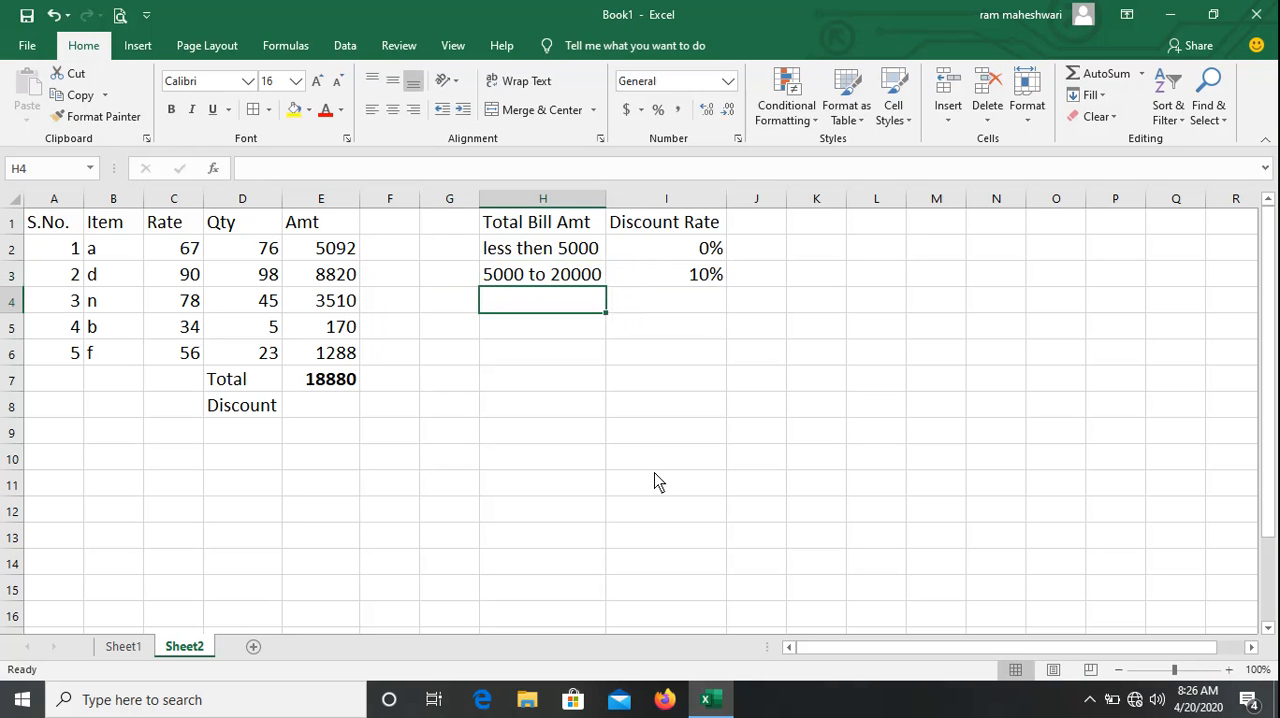
text(2000)
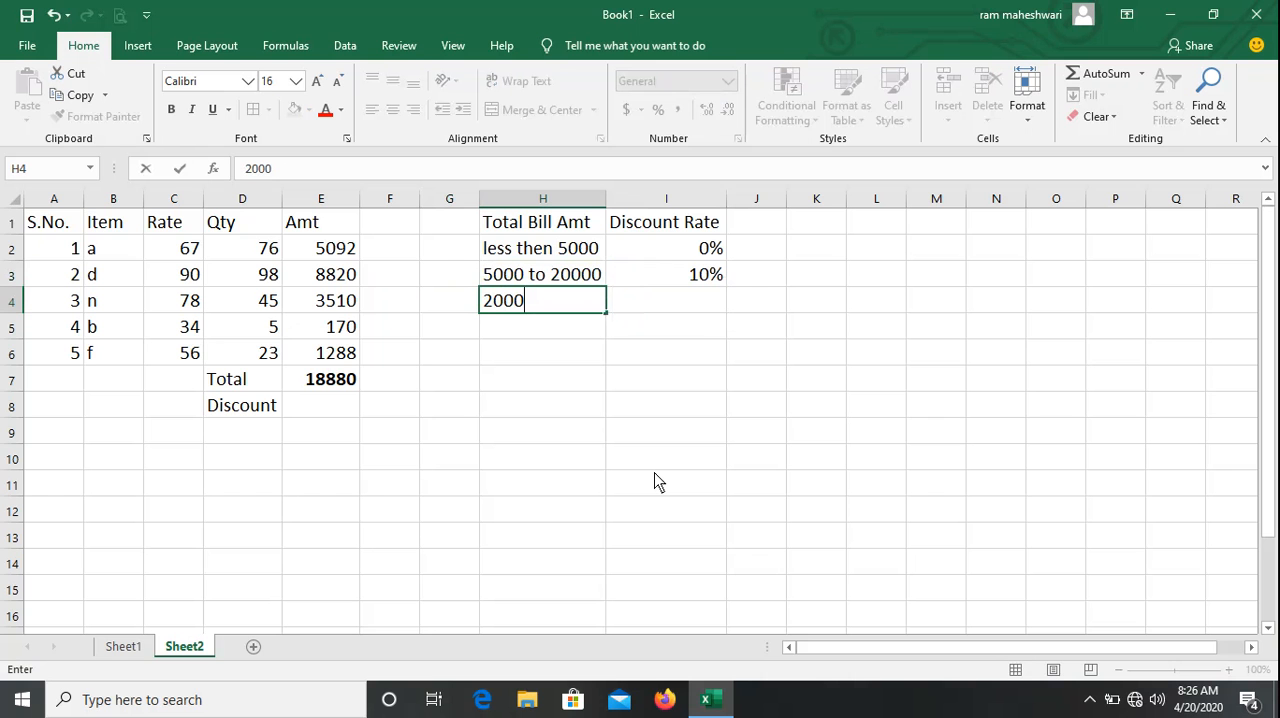
text(1 to ...)
key(Return)
key(Up)
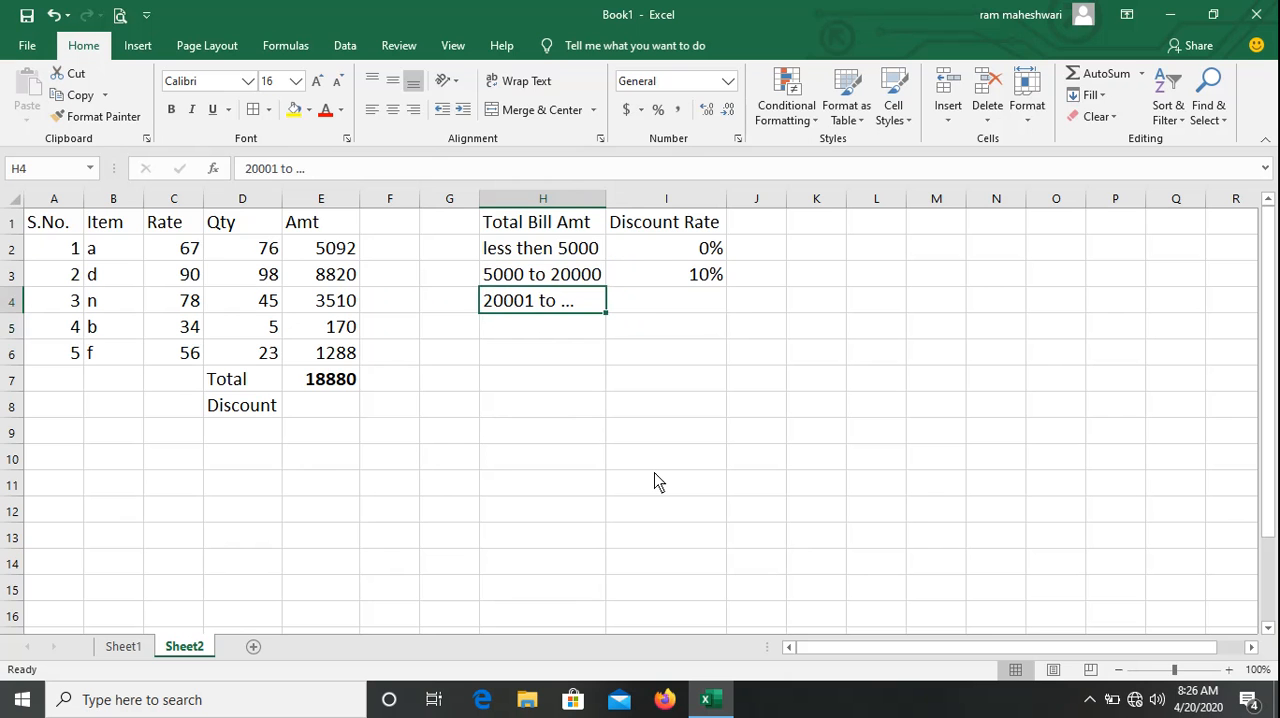
key(Right)
text(20%)
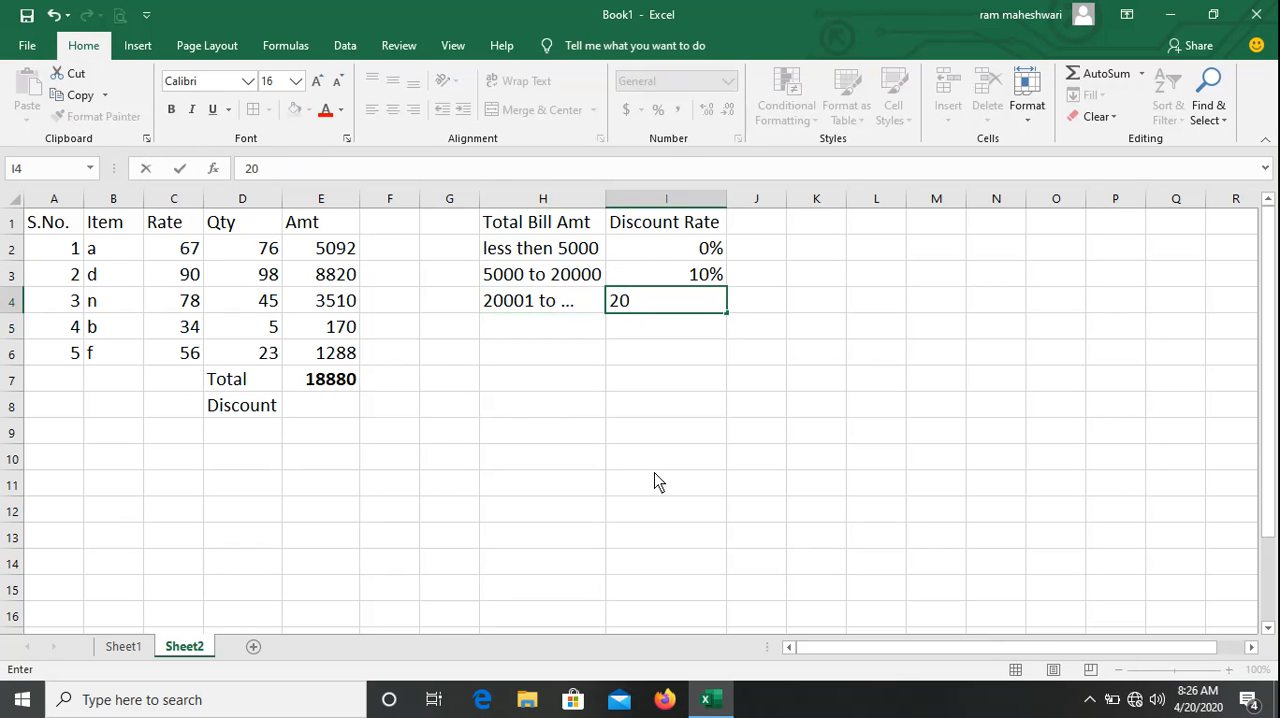
key(Return)
Start the discount formula in E8 with an IF that returns 0 when e7<=5000.
key(Left)
key(Left)
key(Down)
key(Left)
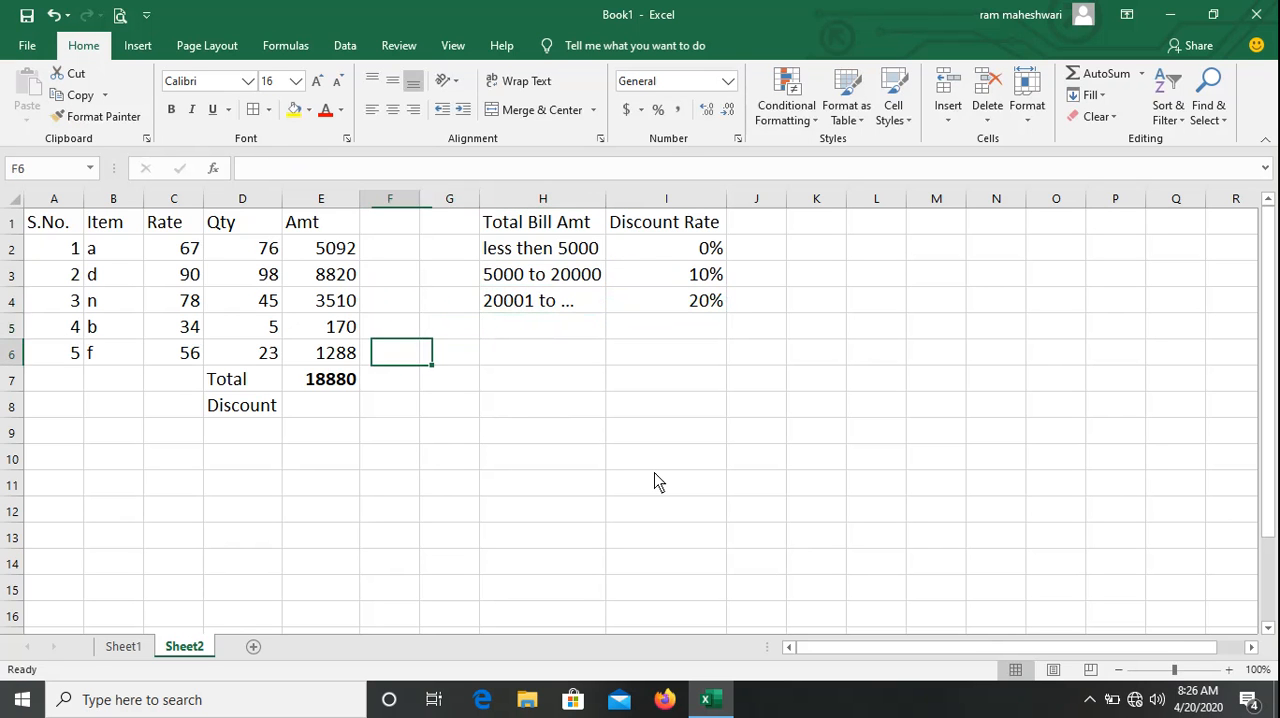
key(Left)
key(Down)
key(Down)
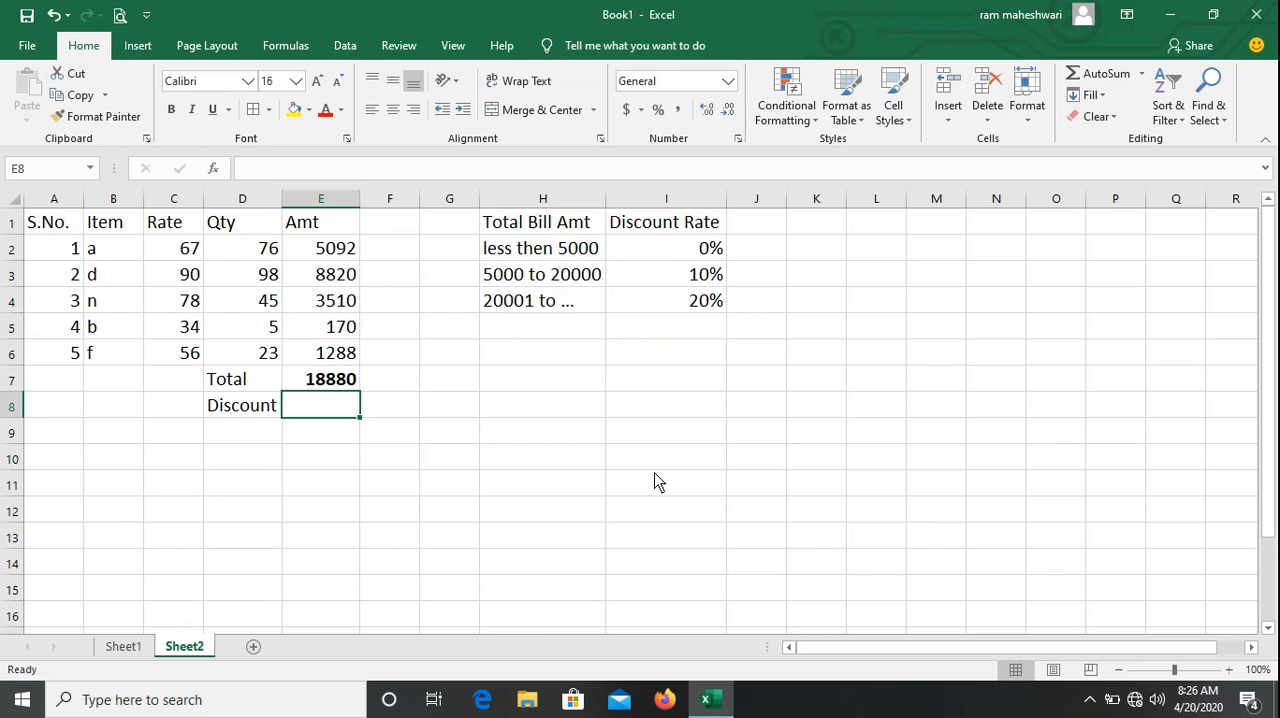
text(=)
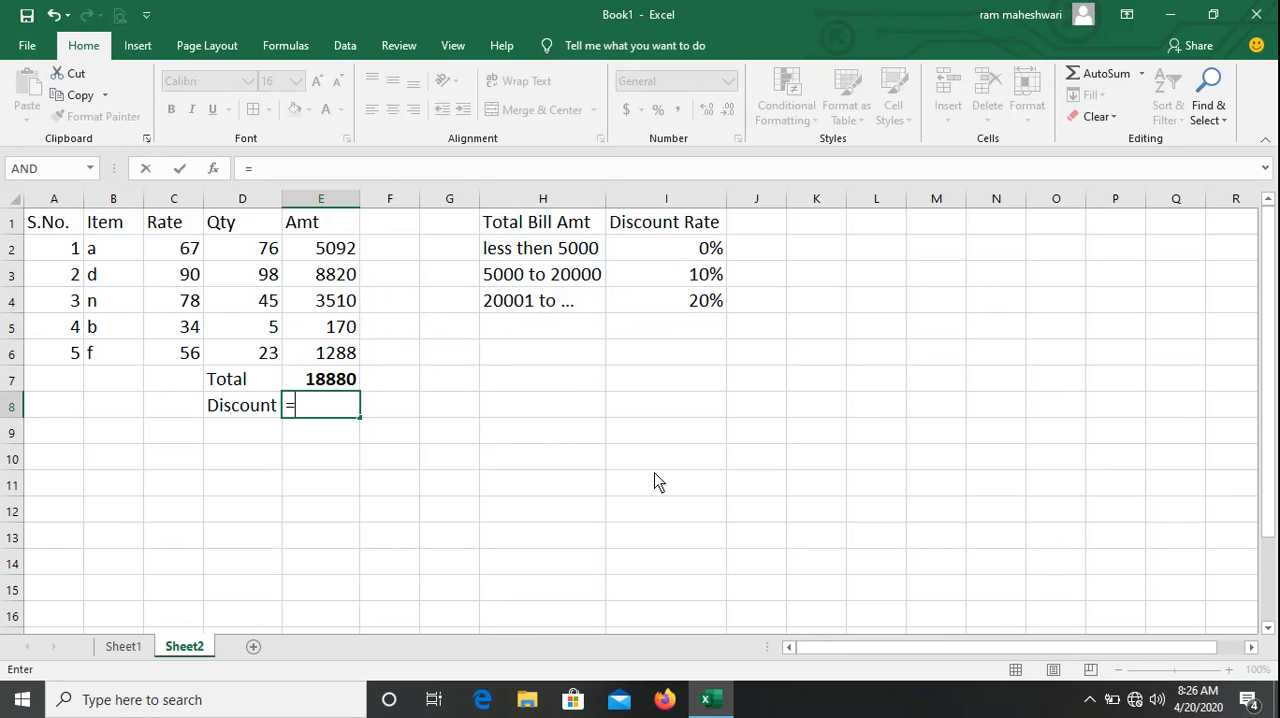
text(if()
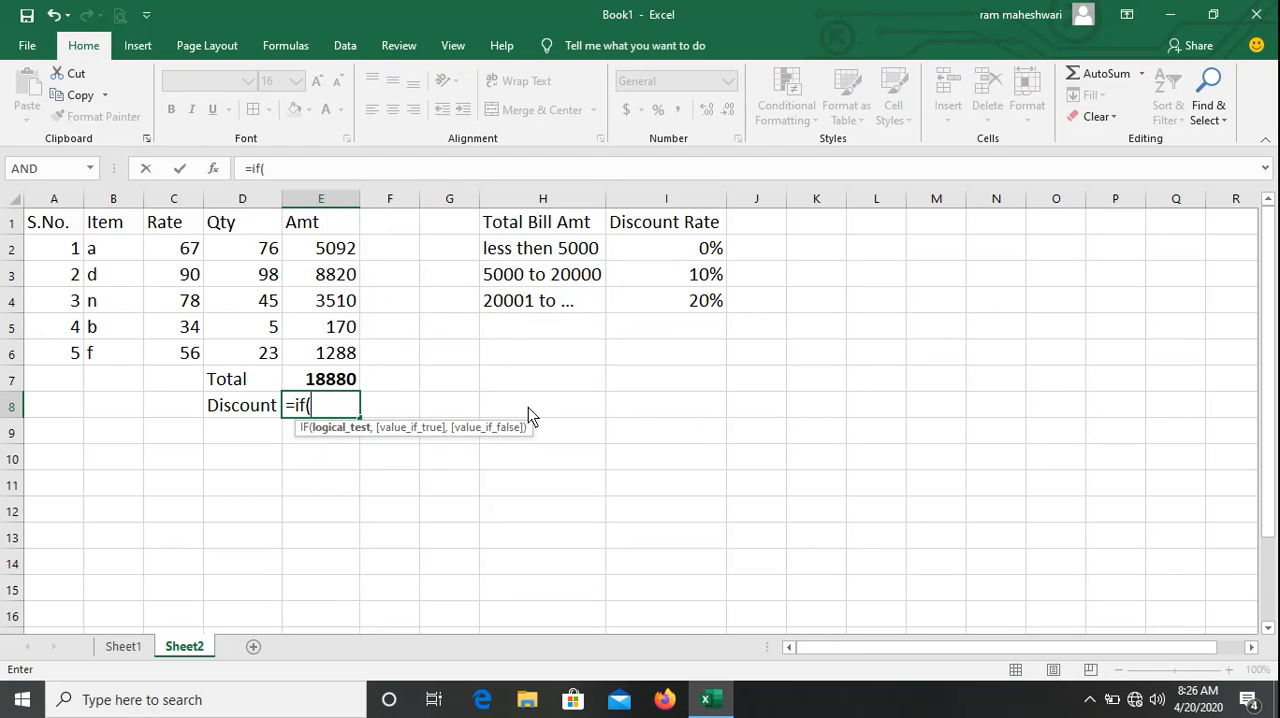
text(e7)
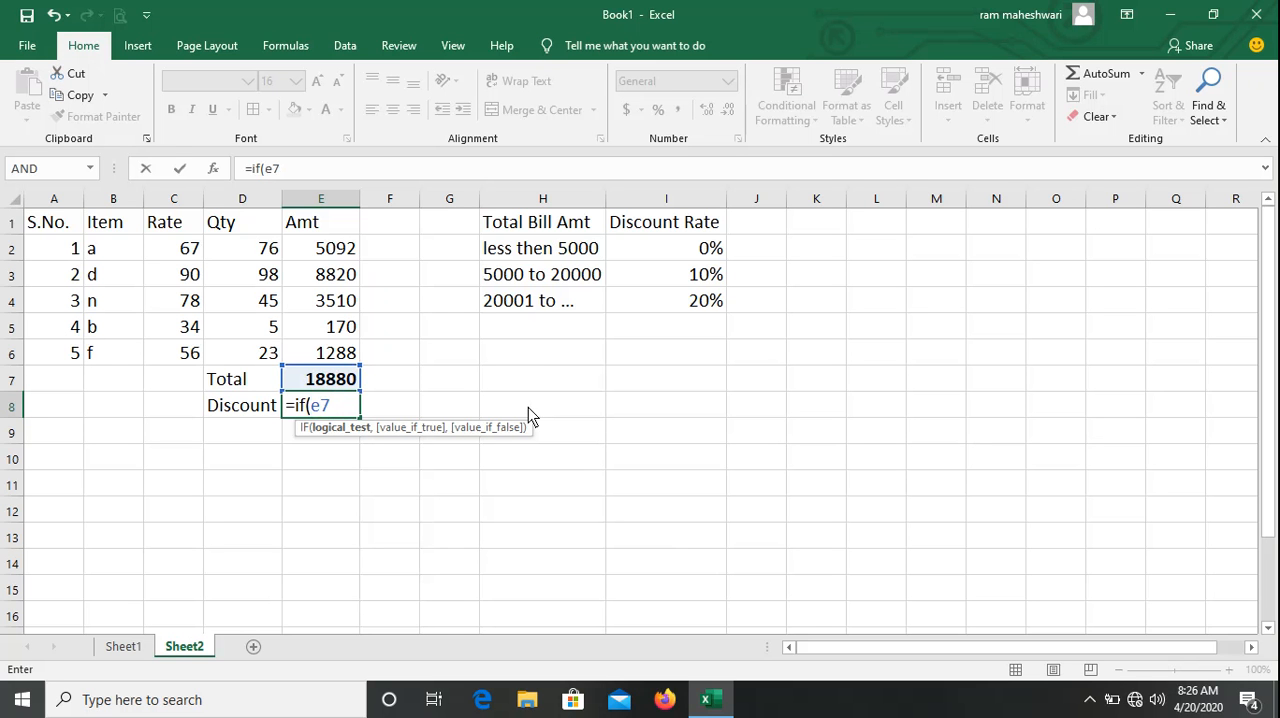
text(<=5000)
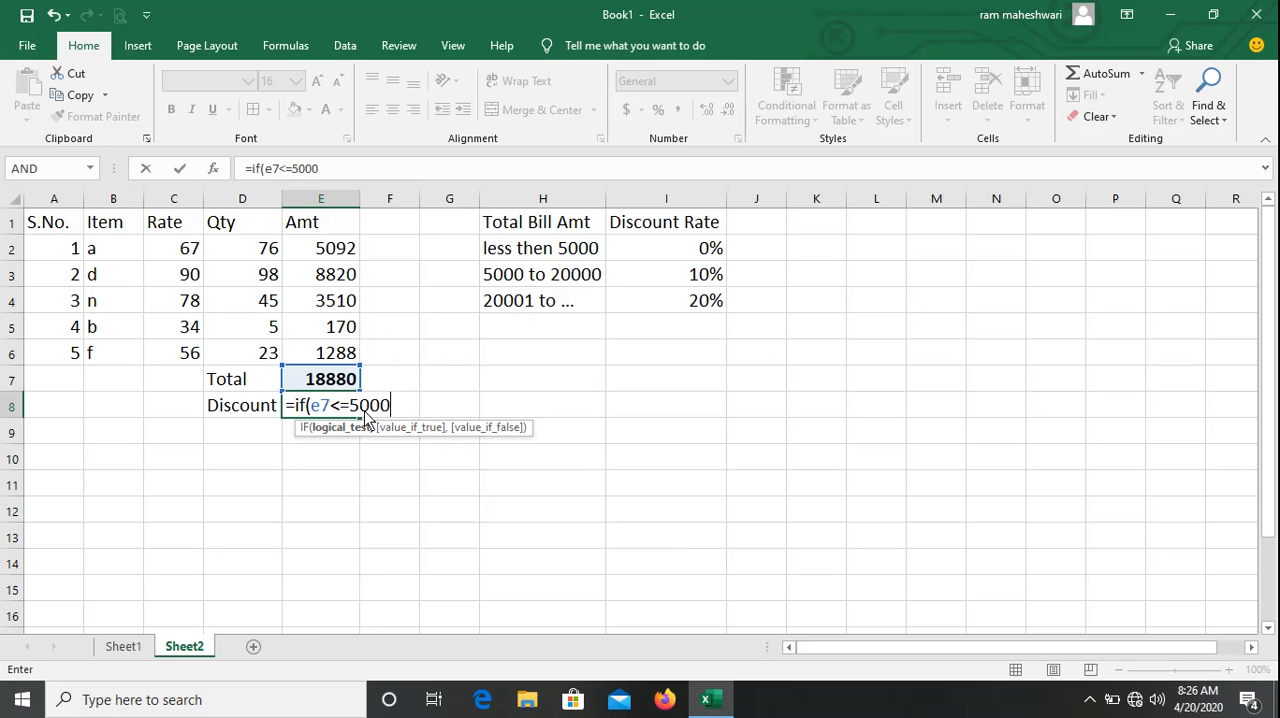
text(,)
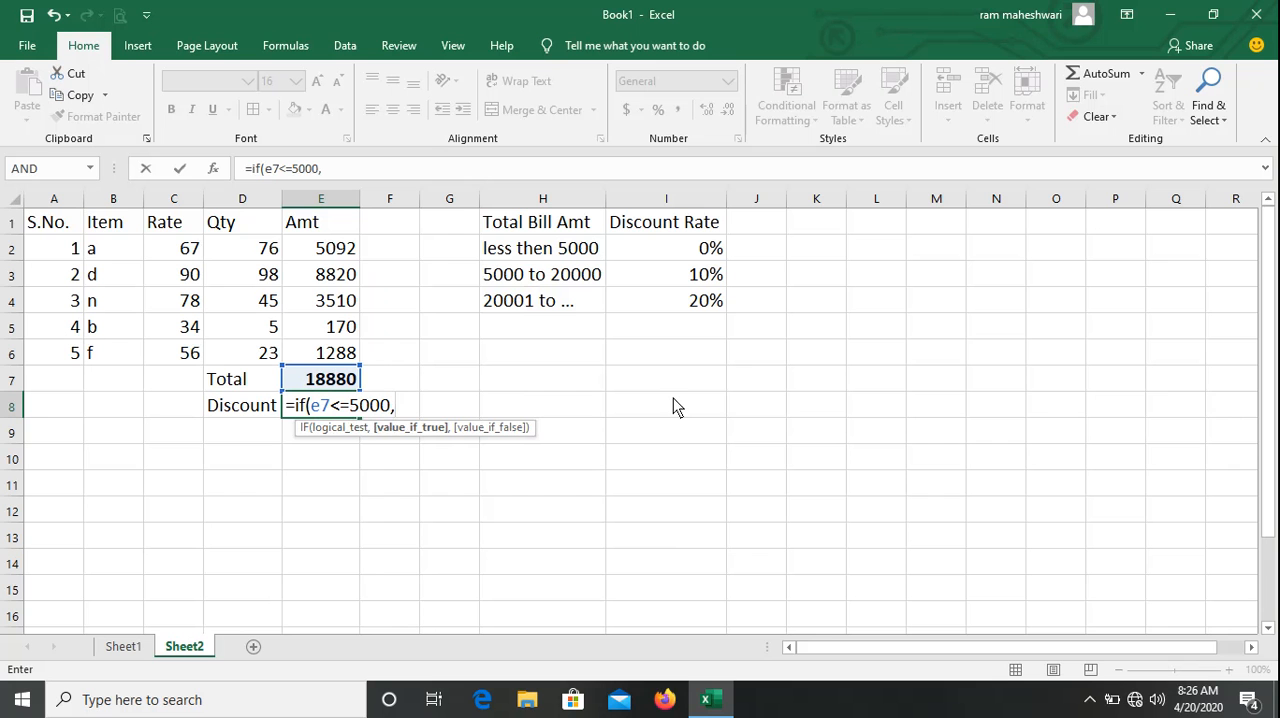
text(0,)
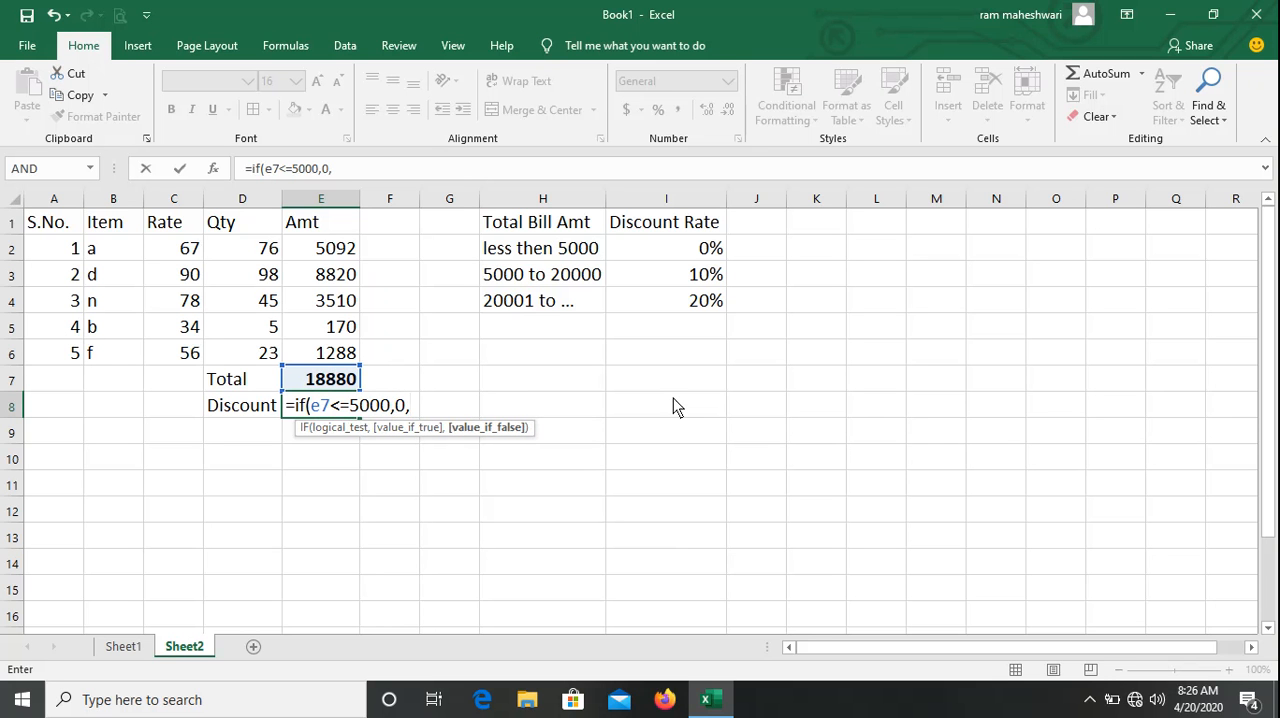
text(if()
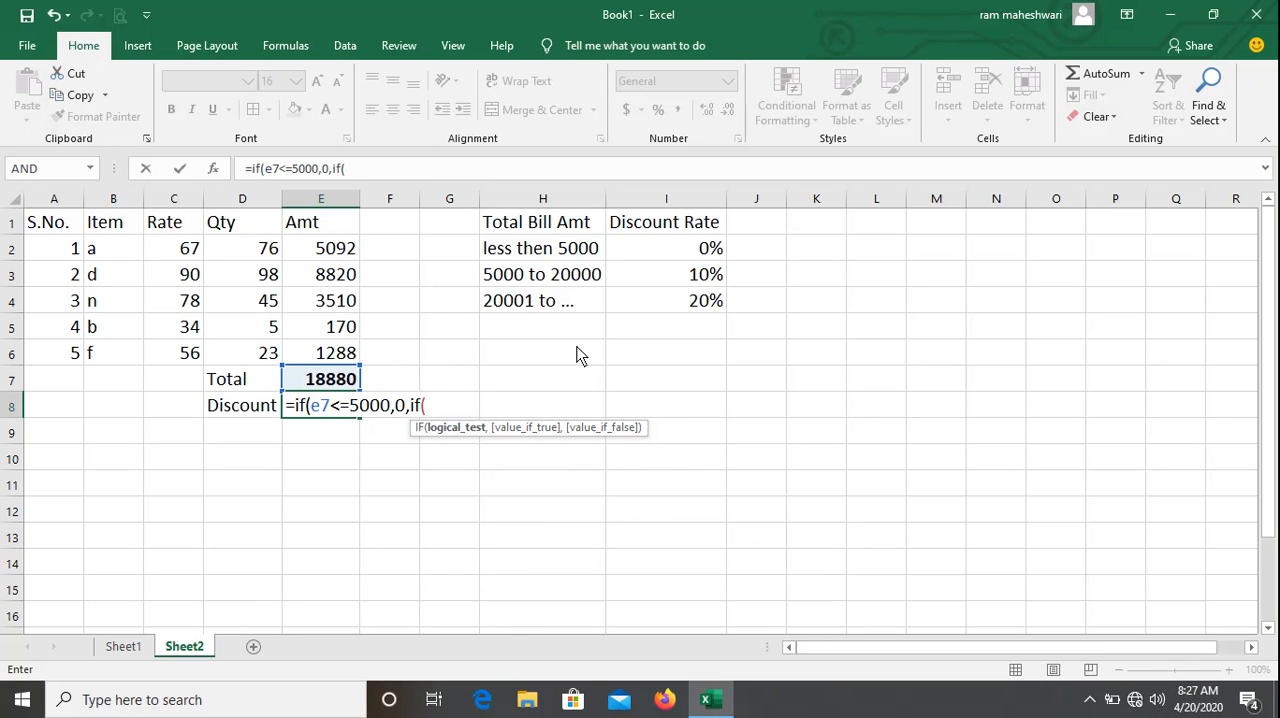
Nest a second IF as the false value, testing e7<=20000 and returning e7*10%100.
text(e7)
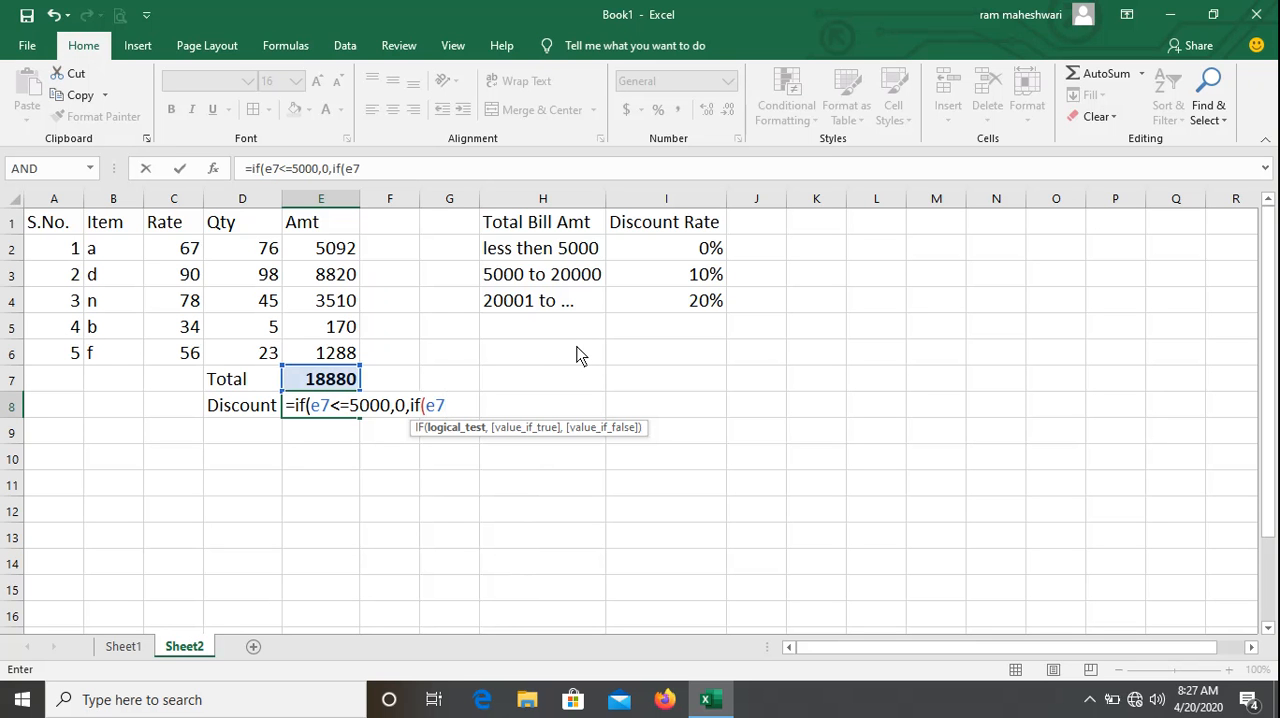
text(<=20000)
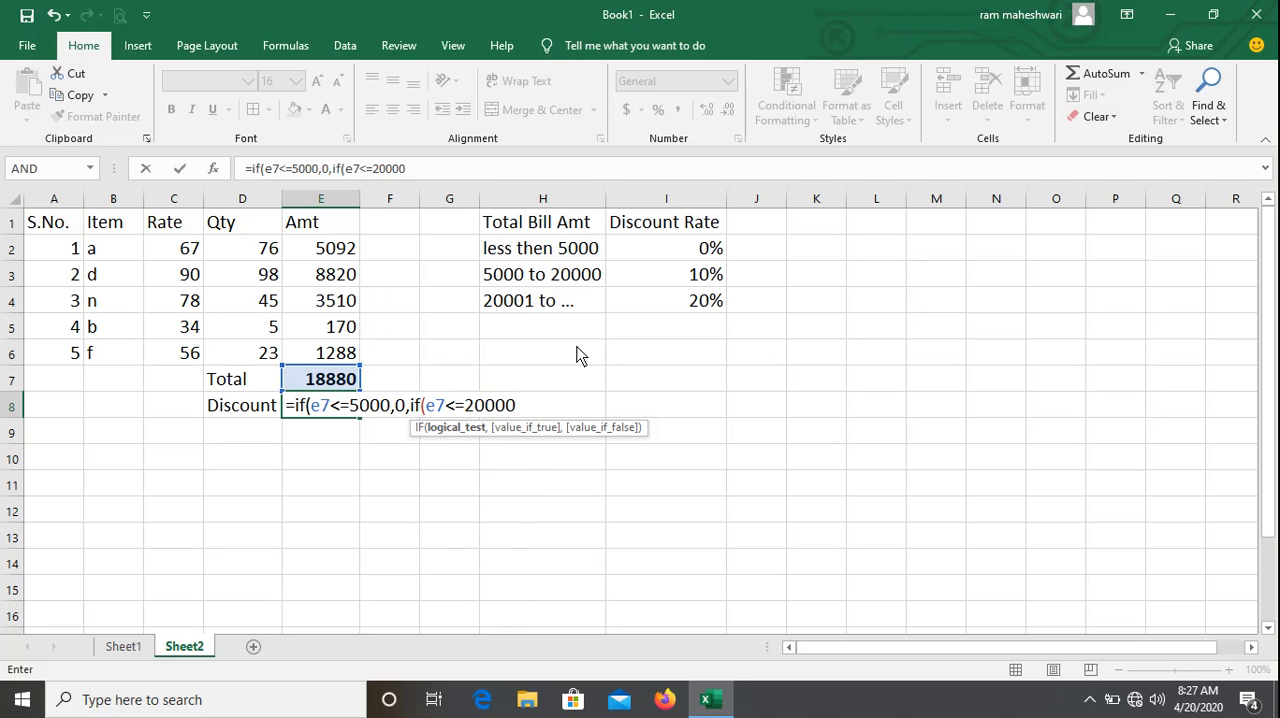
text(,)
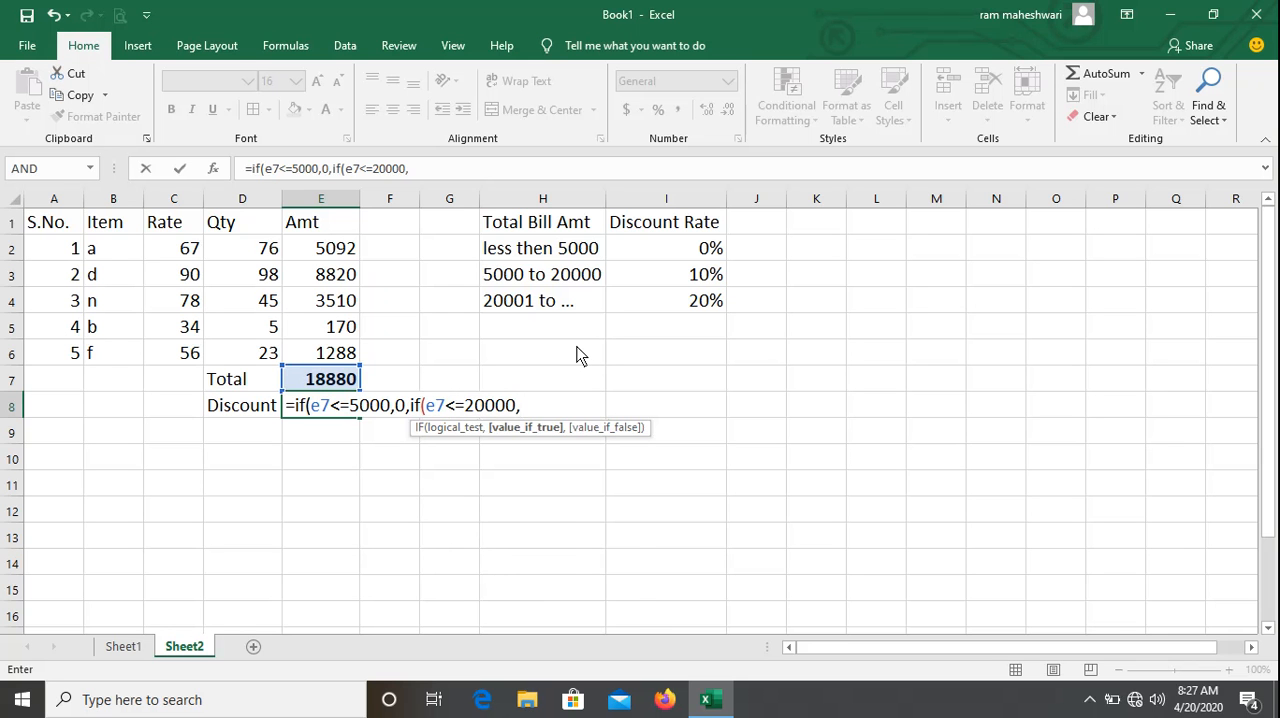
text(e7*)
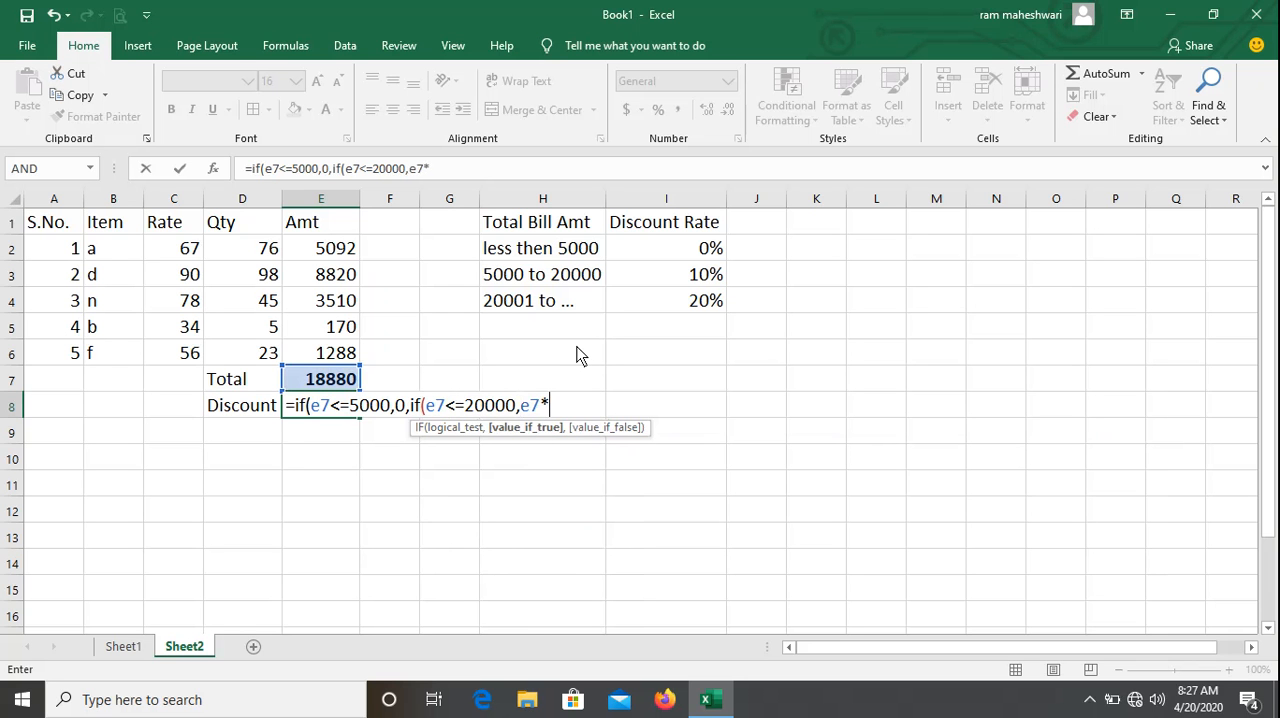
text(10%100)
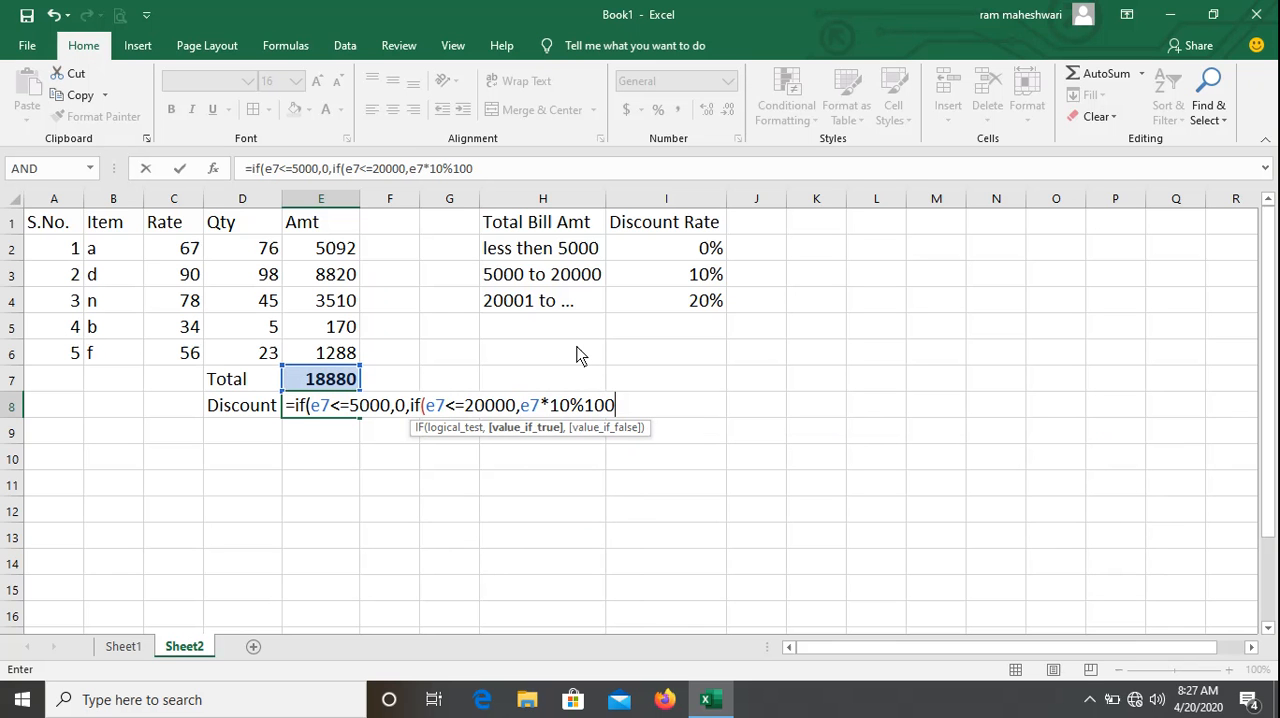
text(,)
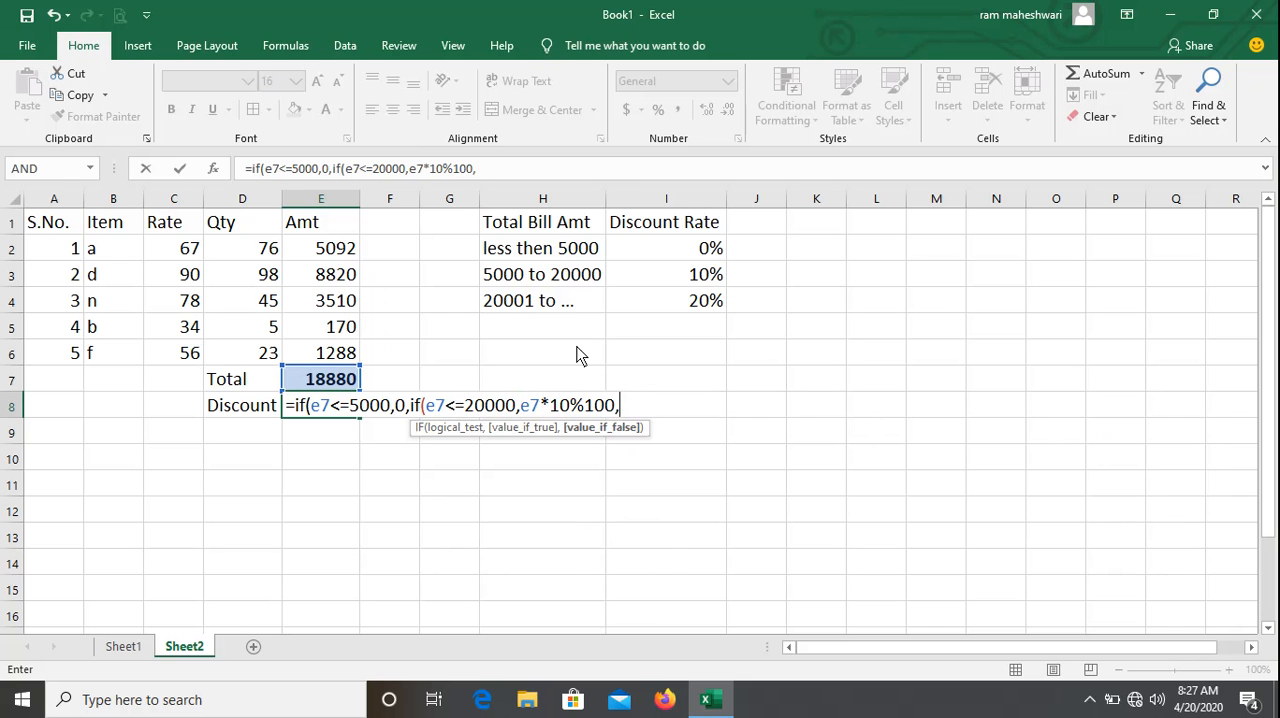
text(if)
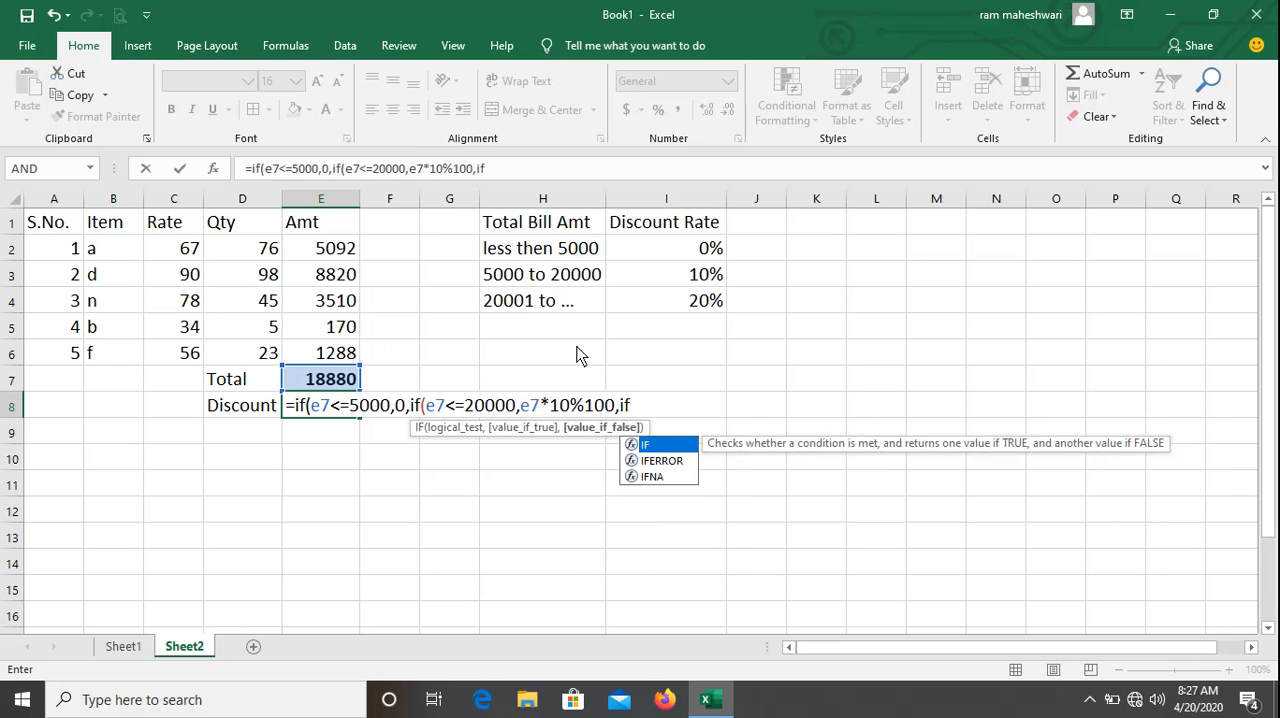
text(()
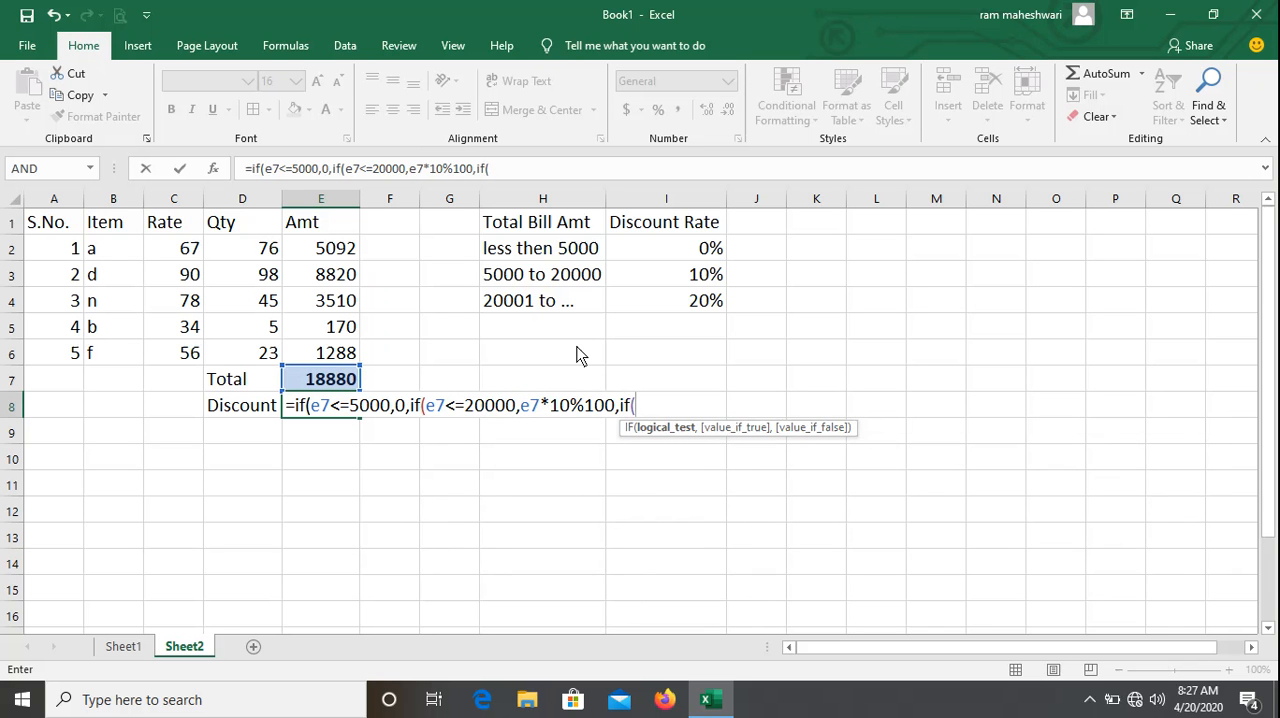
key(BackSpace)
key(BackSpace)
key(BackSpace)
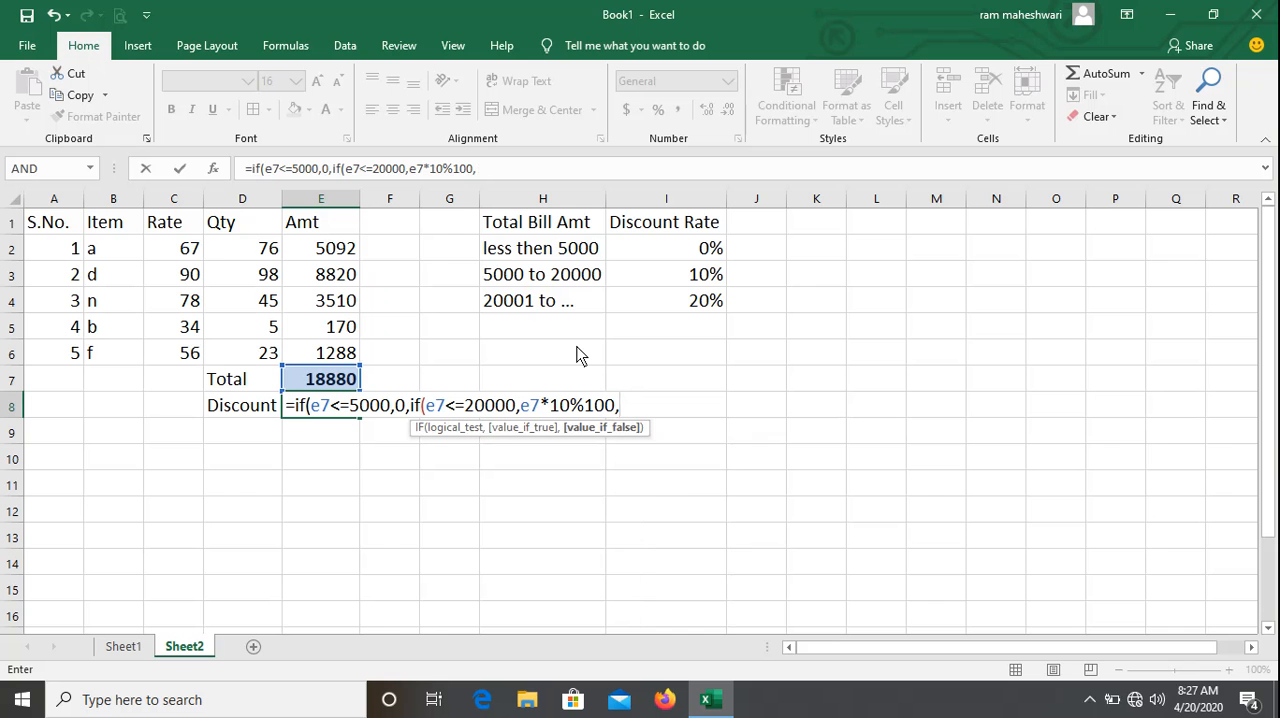
Add e7*20/100 as the nested IF's false value, close both IFs and try to commit the formula.
text(e7*20/100))
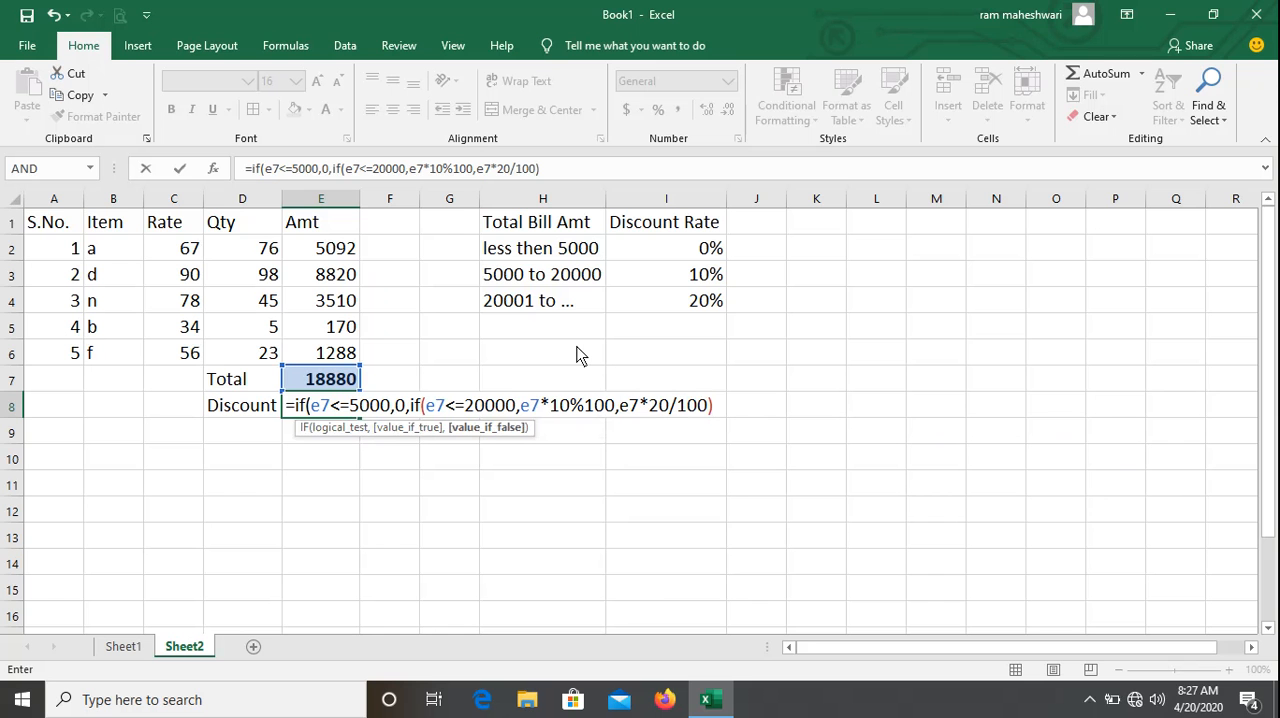
text())
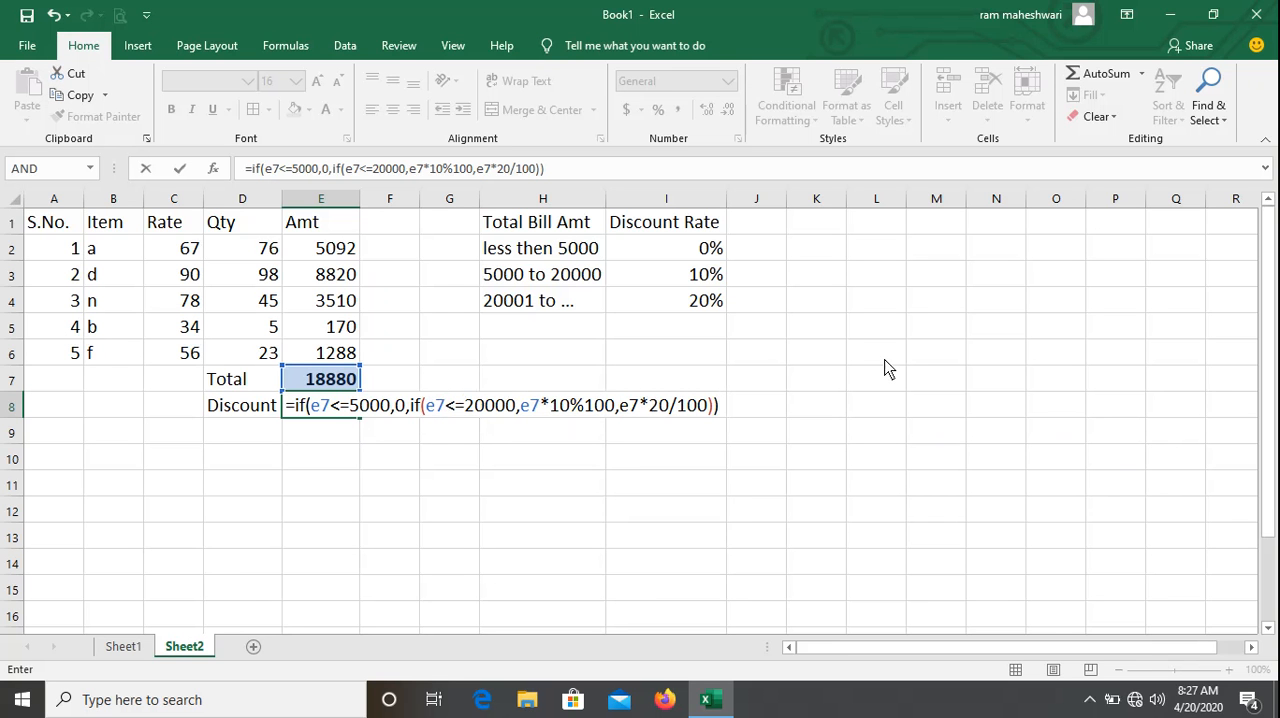
key(Return)
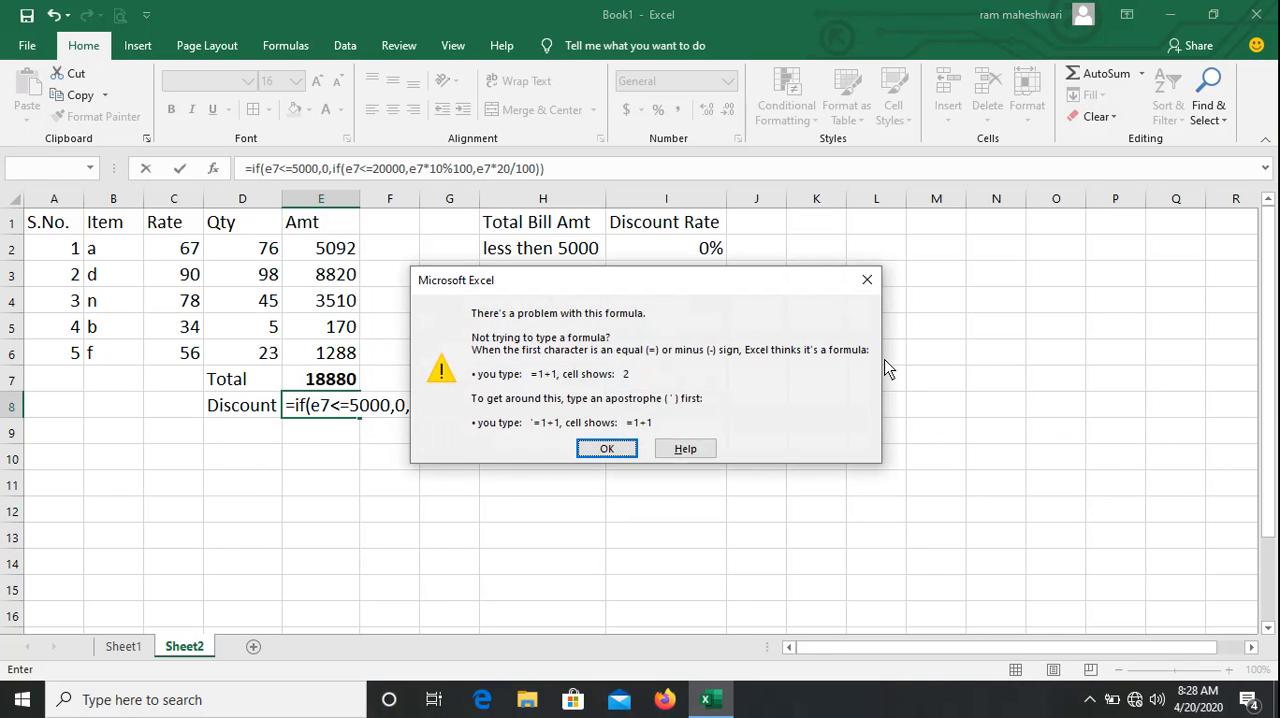
key(Return)
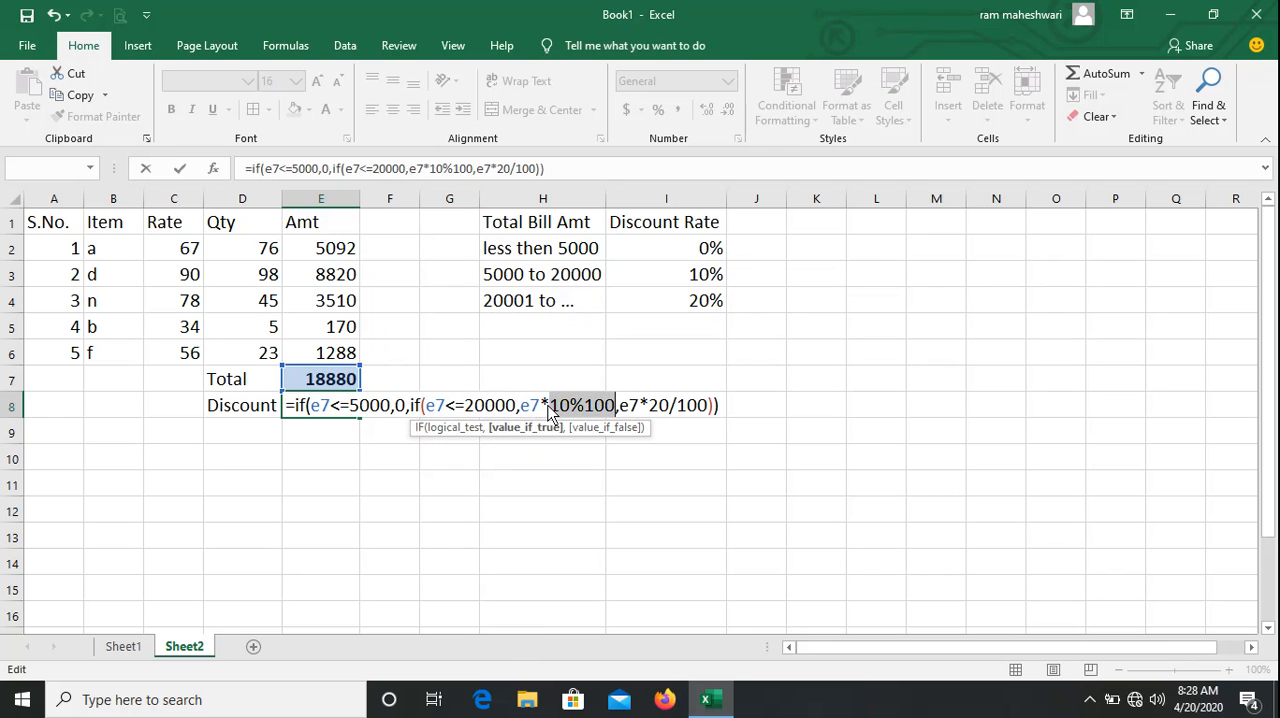
Correct the nested IF's true value to e7*10/100 and commit the discount formula in E8.
click(578, 404)
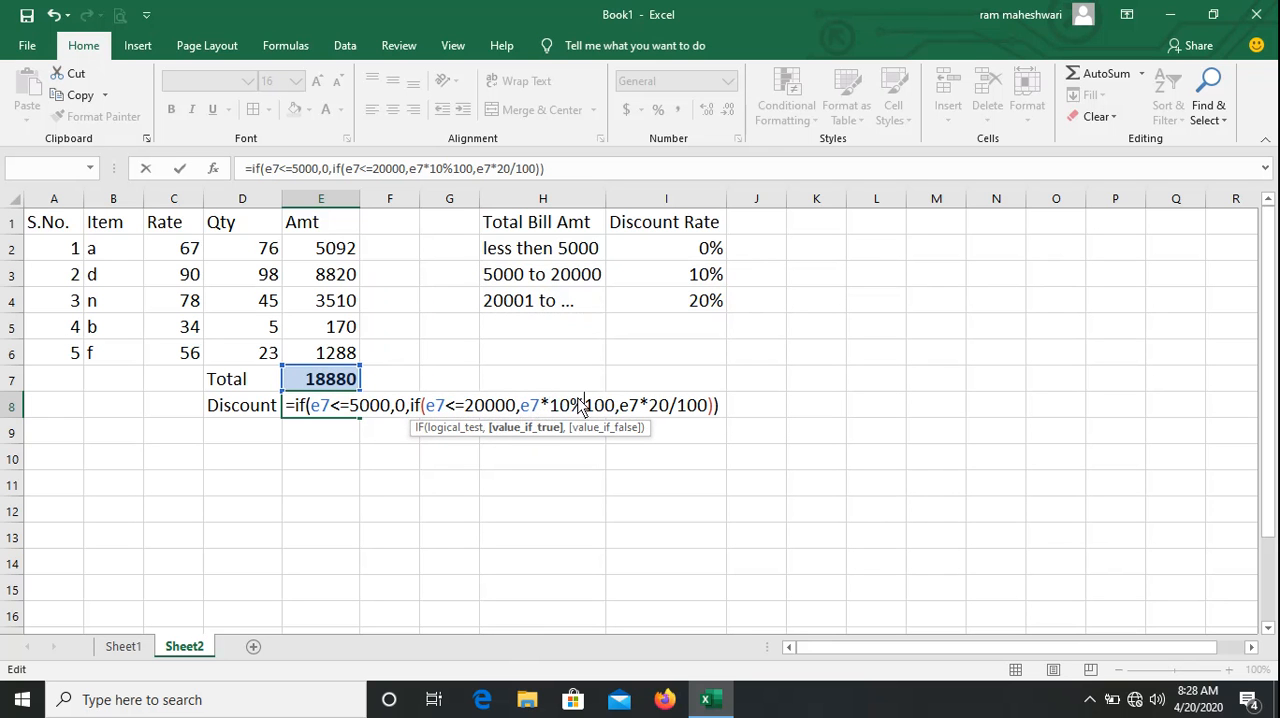
key(BackSpace)
text(/)
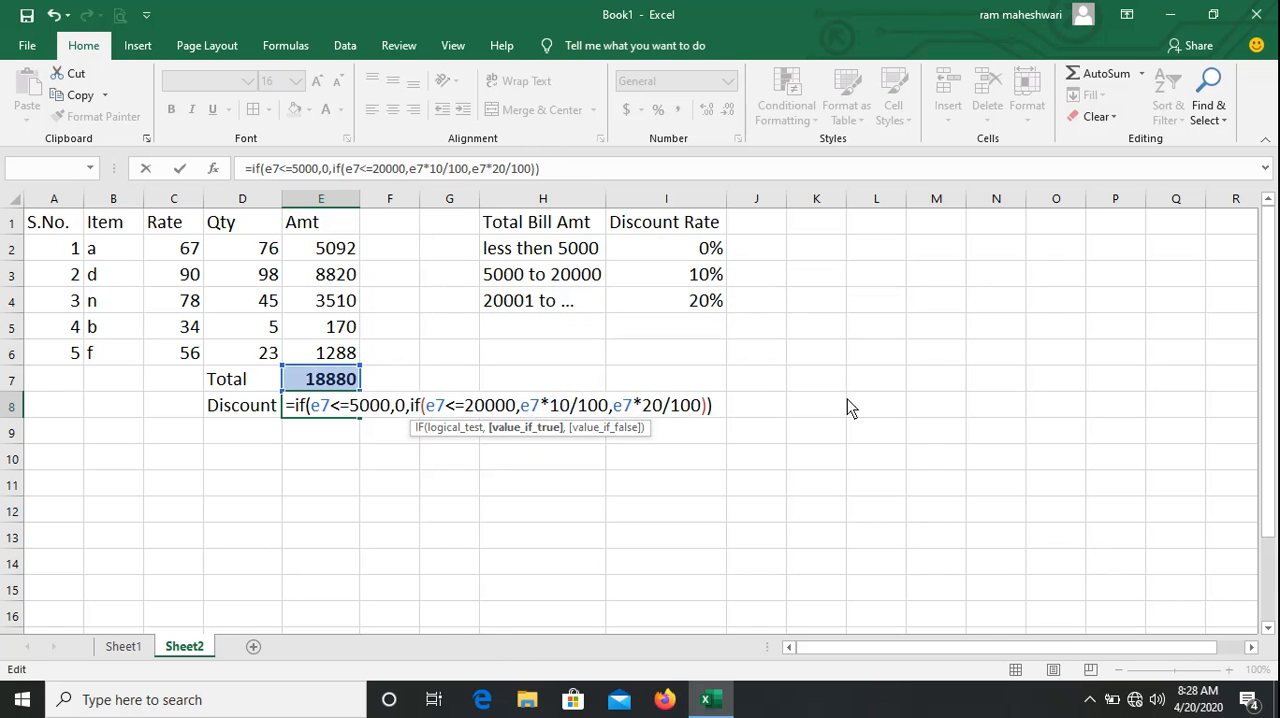
key(Return)
key(Up)
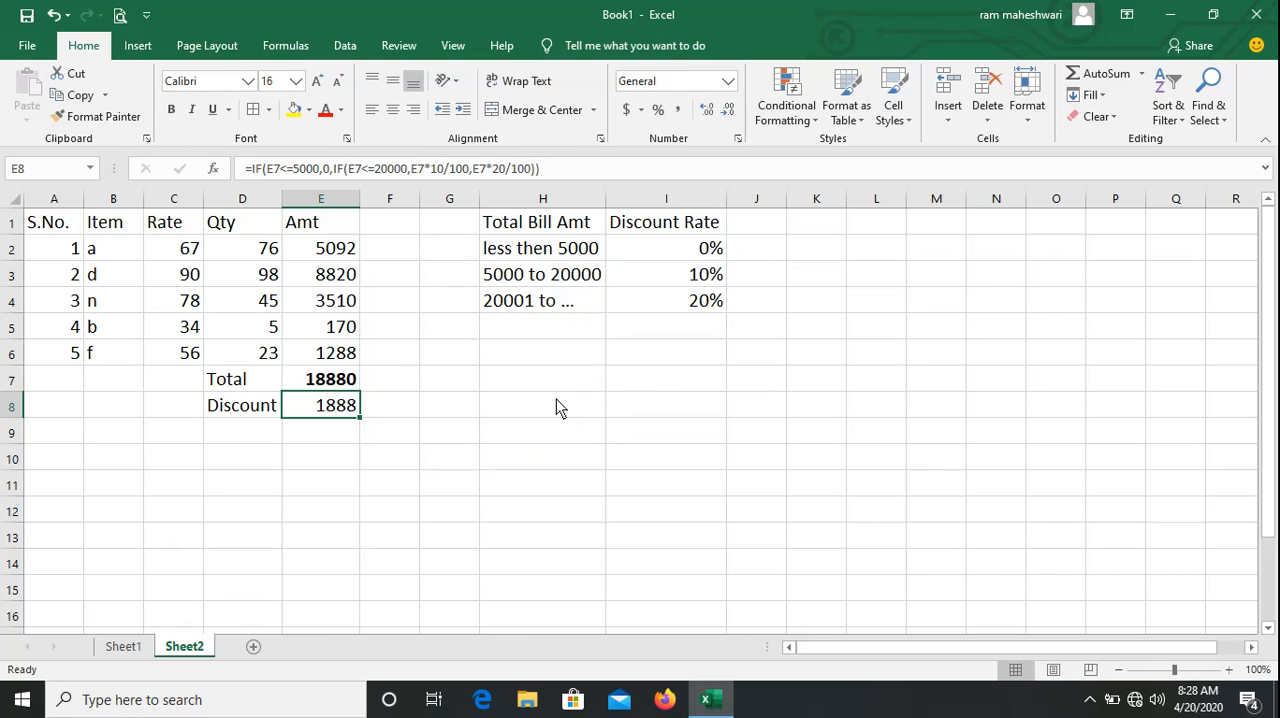
Set the quantity of item b in D5 to 50 to test the discount formula.
key(Up)
key(Up)
key(Up)
key(Left)
text(50)
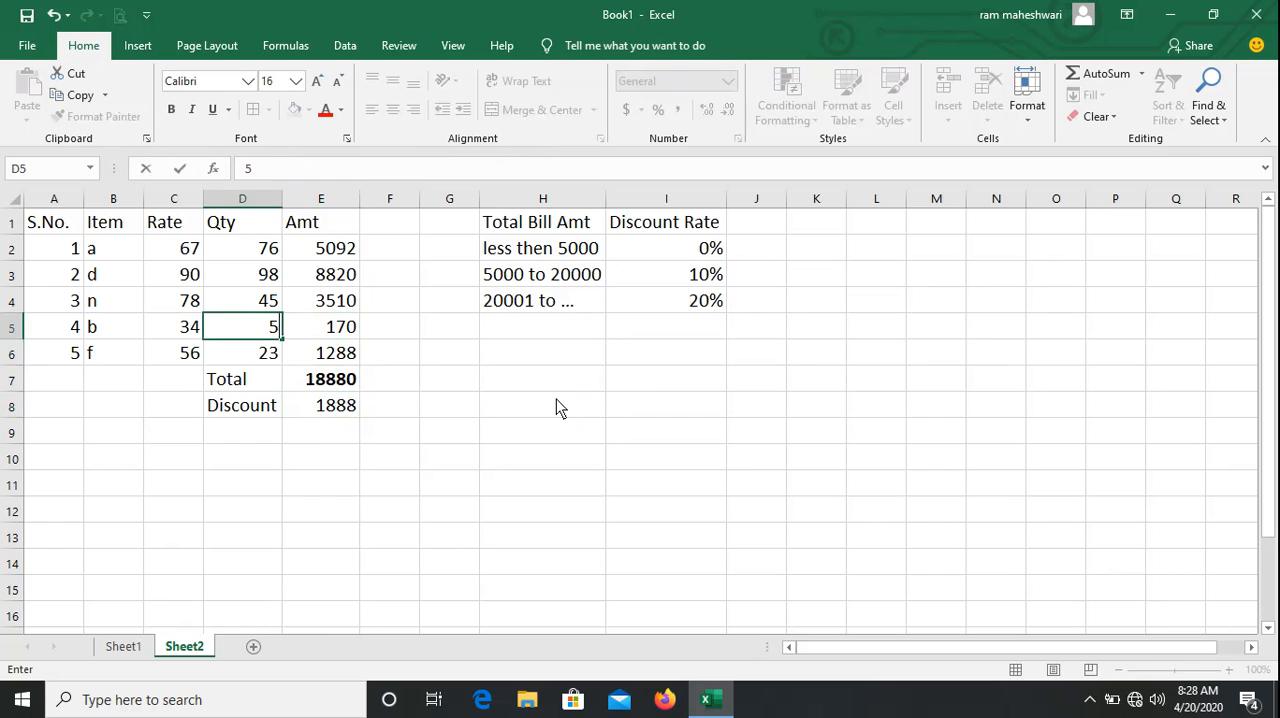
key(Return)
key(Right)
key(Down)
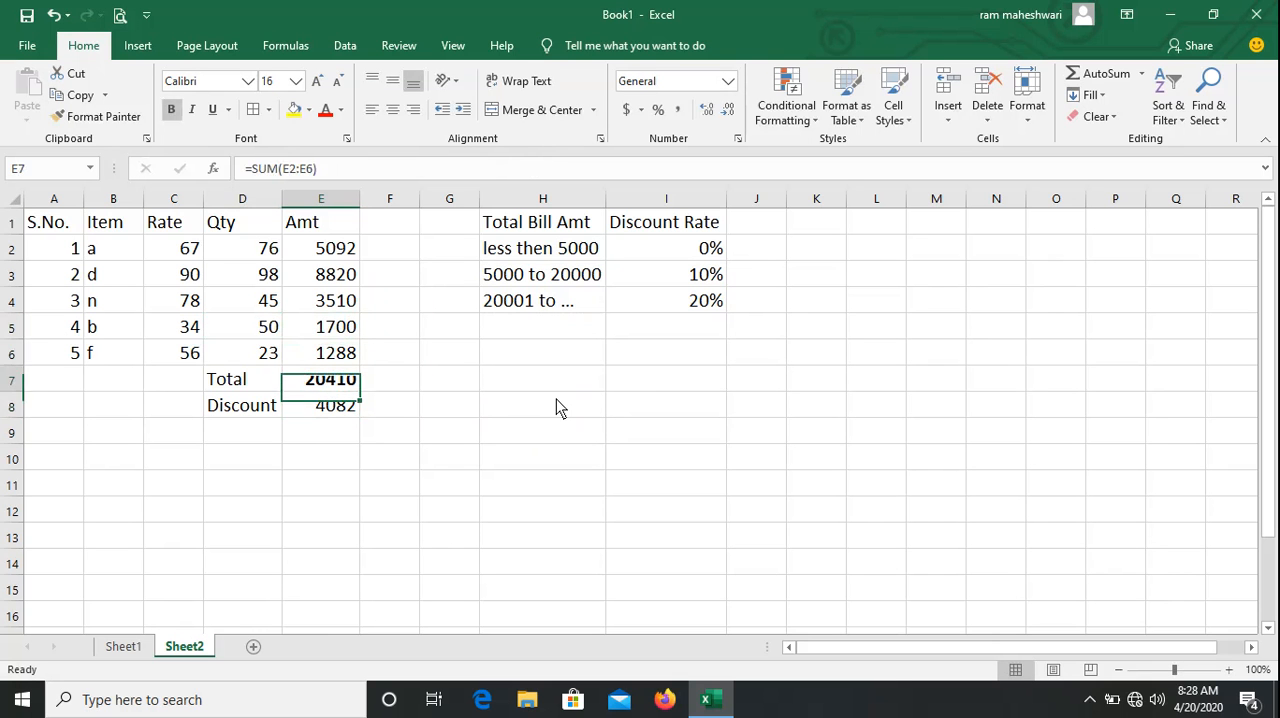
Set the quantity of item b in D5 back to 5.
key(Up)
key(Up)
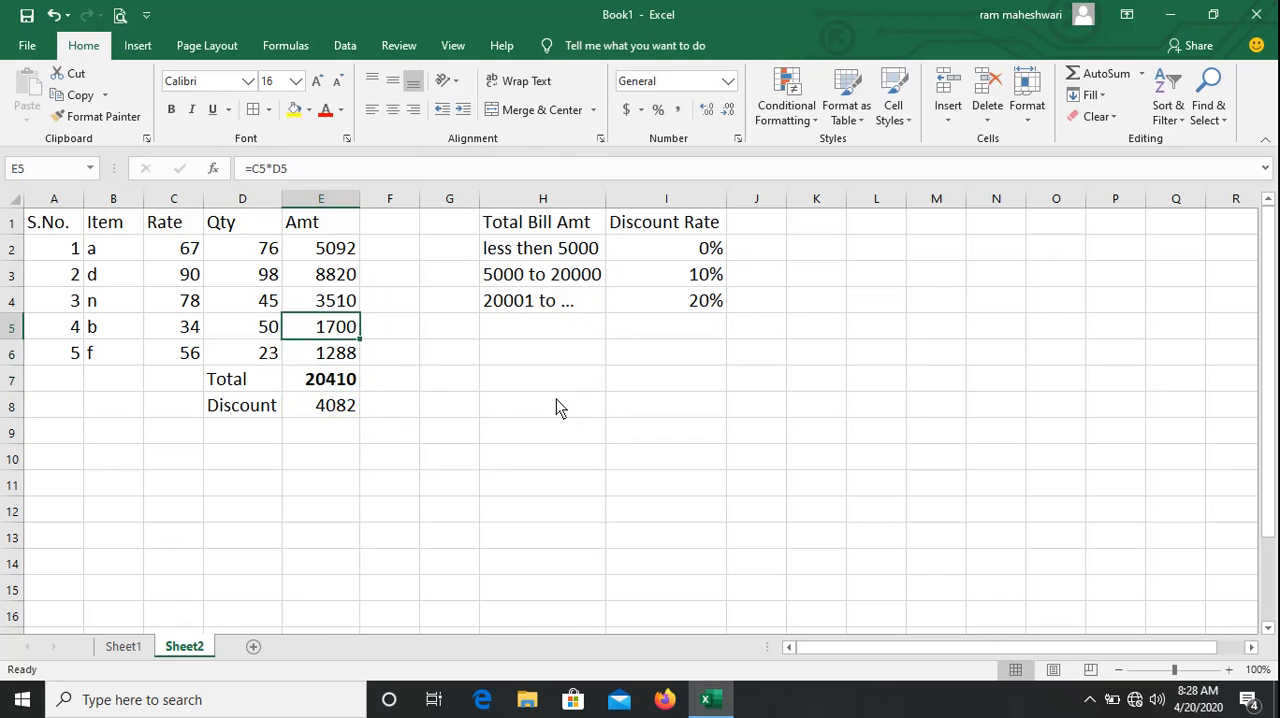
key(Left)
text(5)
key(Return)
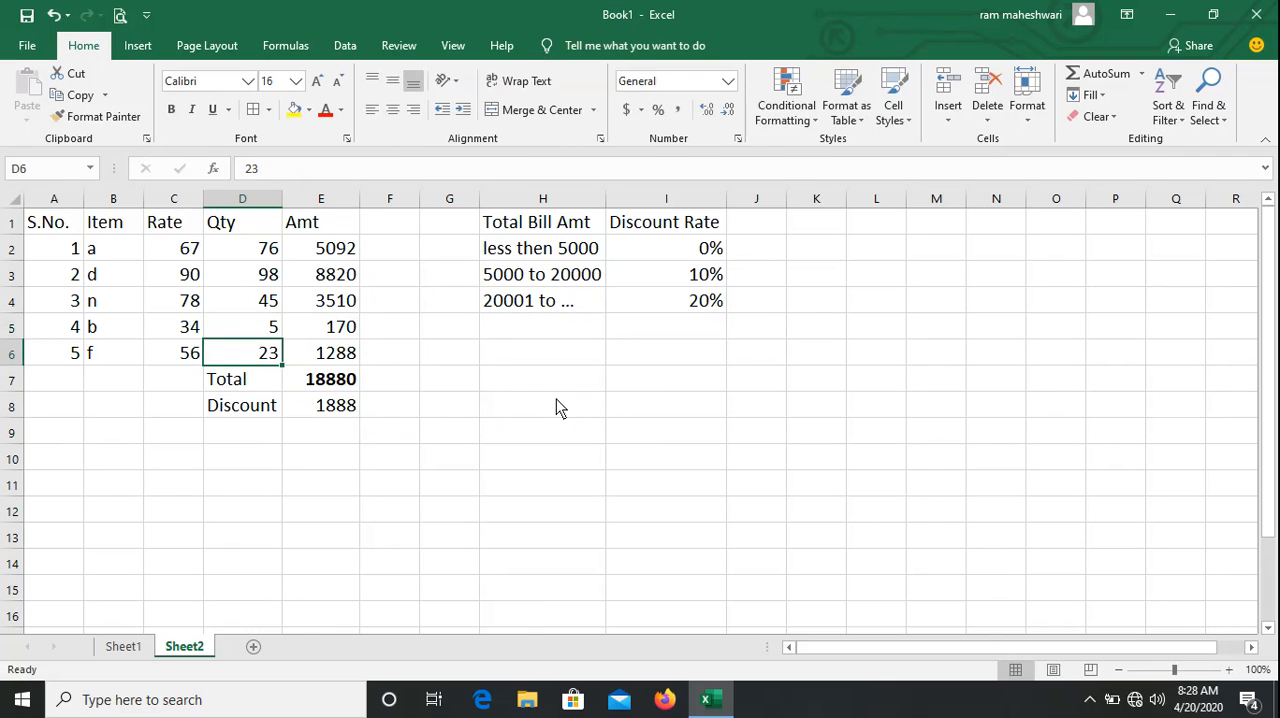
Set the quantity of item f in D6 to 6 and of item d in D3 to 5.
text(6)
key(Return)
key(Up)
key(Up)
key(Up)
key(Up)
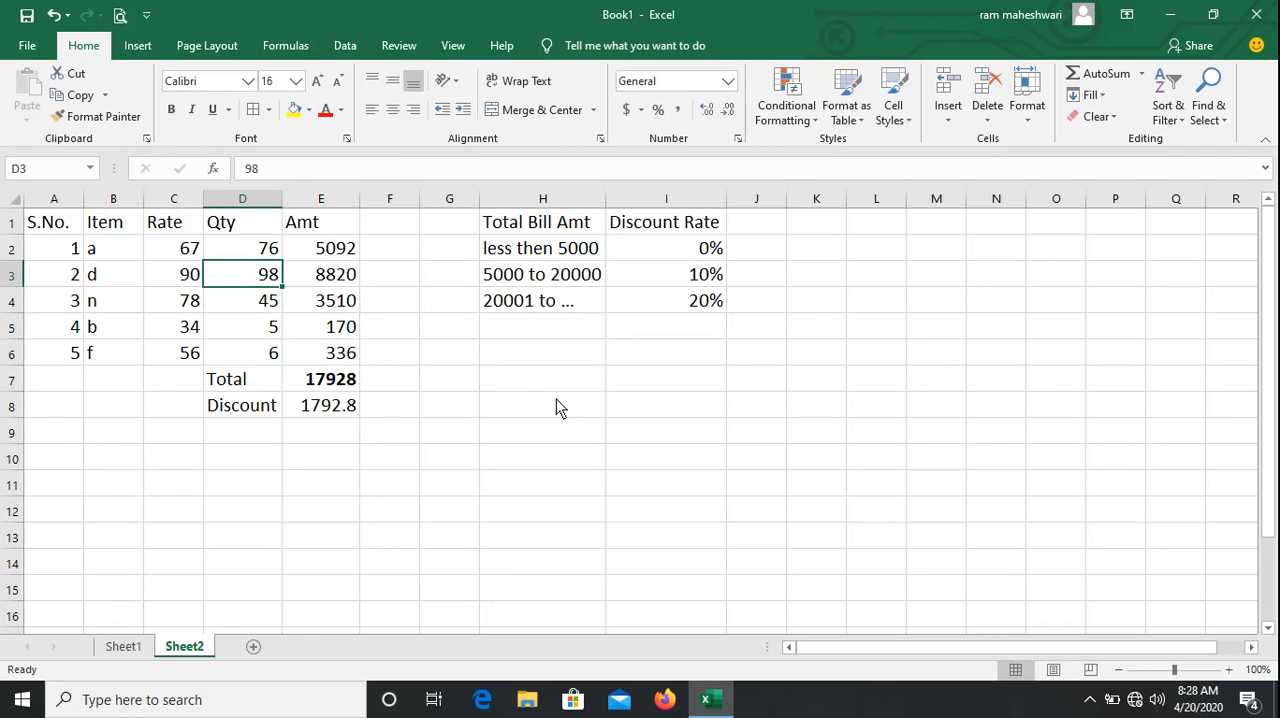
text(5)
key(Return)
key(Up)
key(Up)
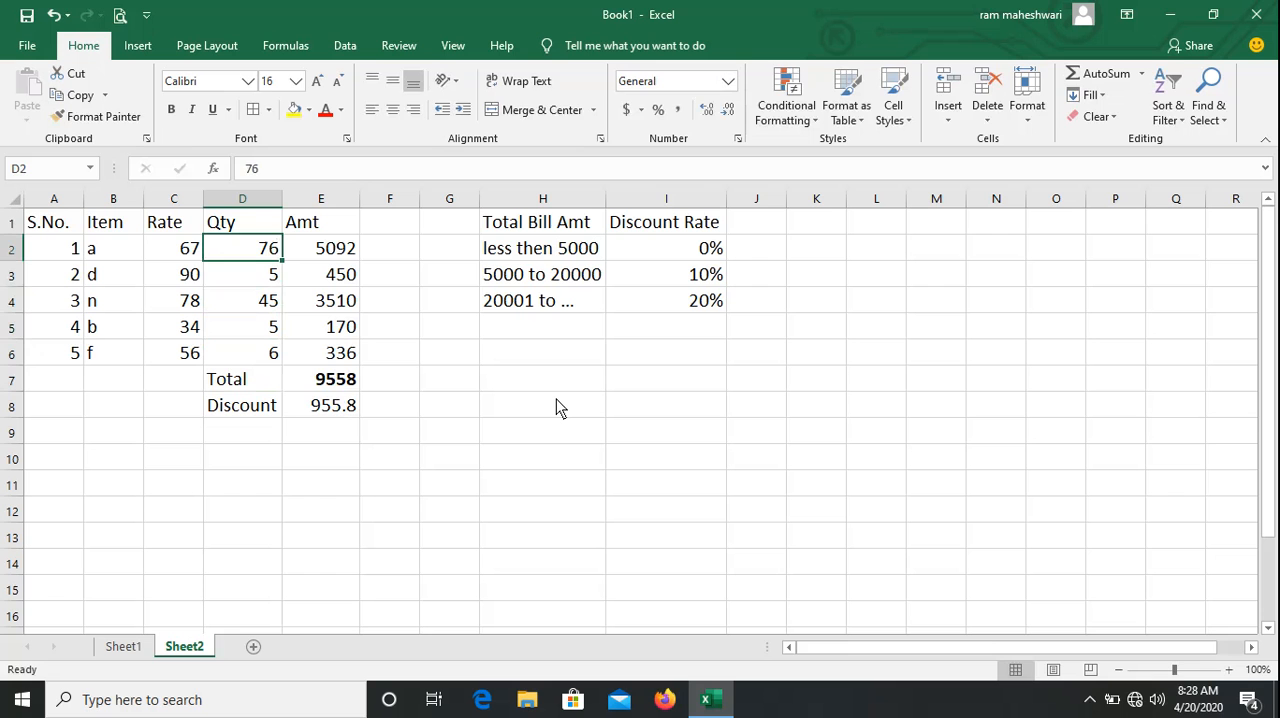
Set the quantity of item a in D2 to 5 and check the total and discount formula below the amounts.
text(5)
key(Return)
key(Up)
key(Right)
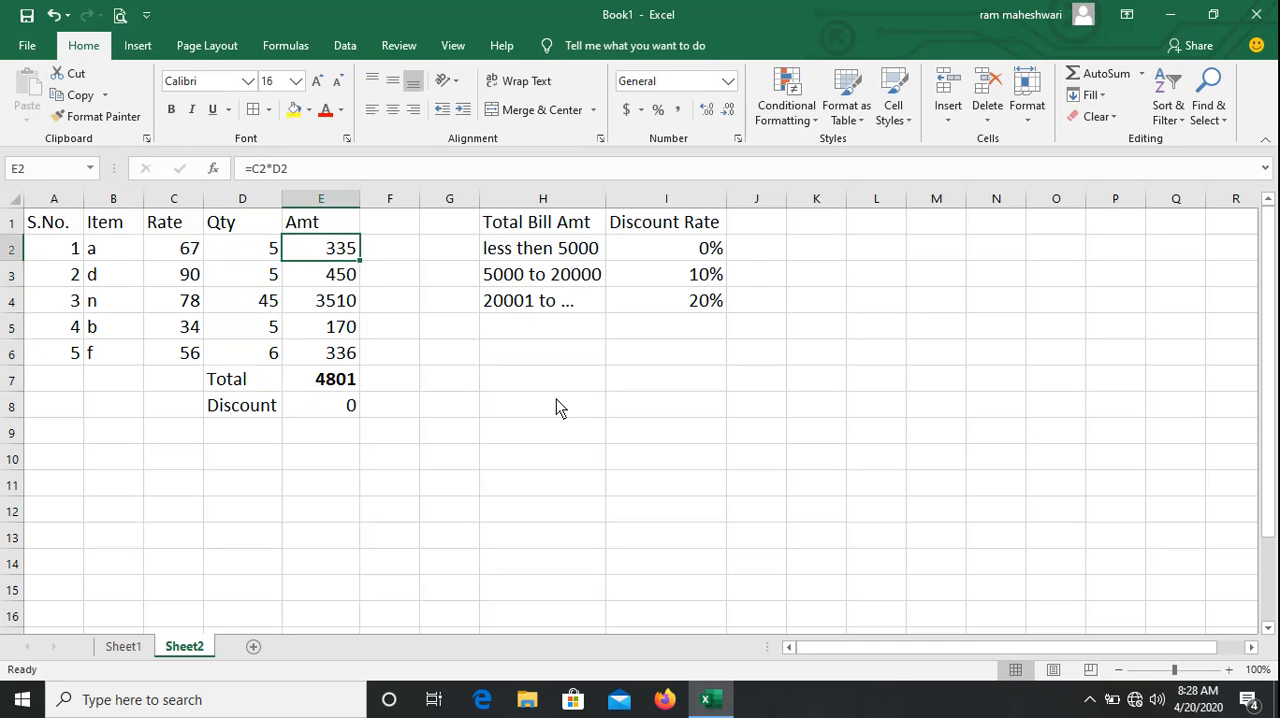
key(Down)
key(Down)
key(Down)
key(Down)
key(Down)
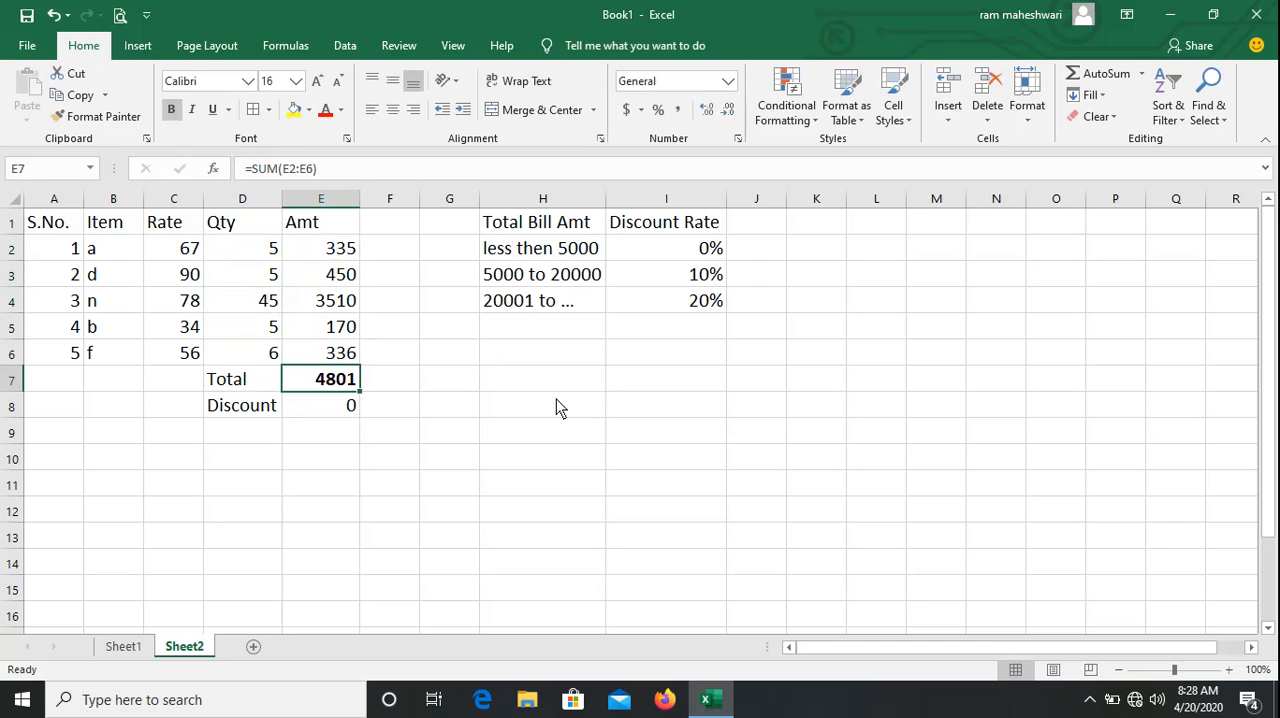
key(Down)
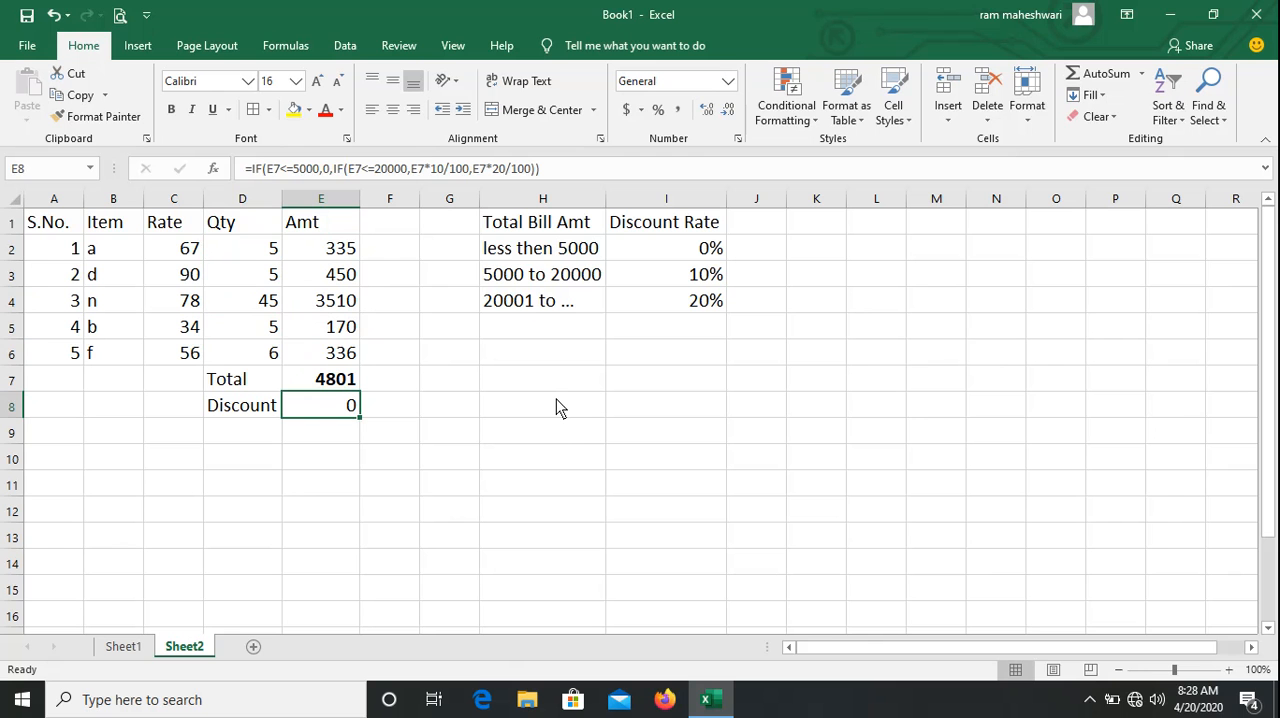
Set the quantity of item b in D5 to 15 to test the discount formula.
key(Up)
key(Up)
key(Up)
key(Left)
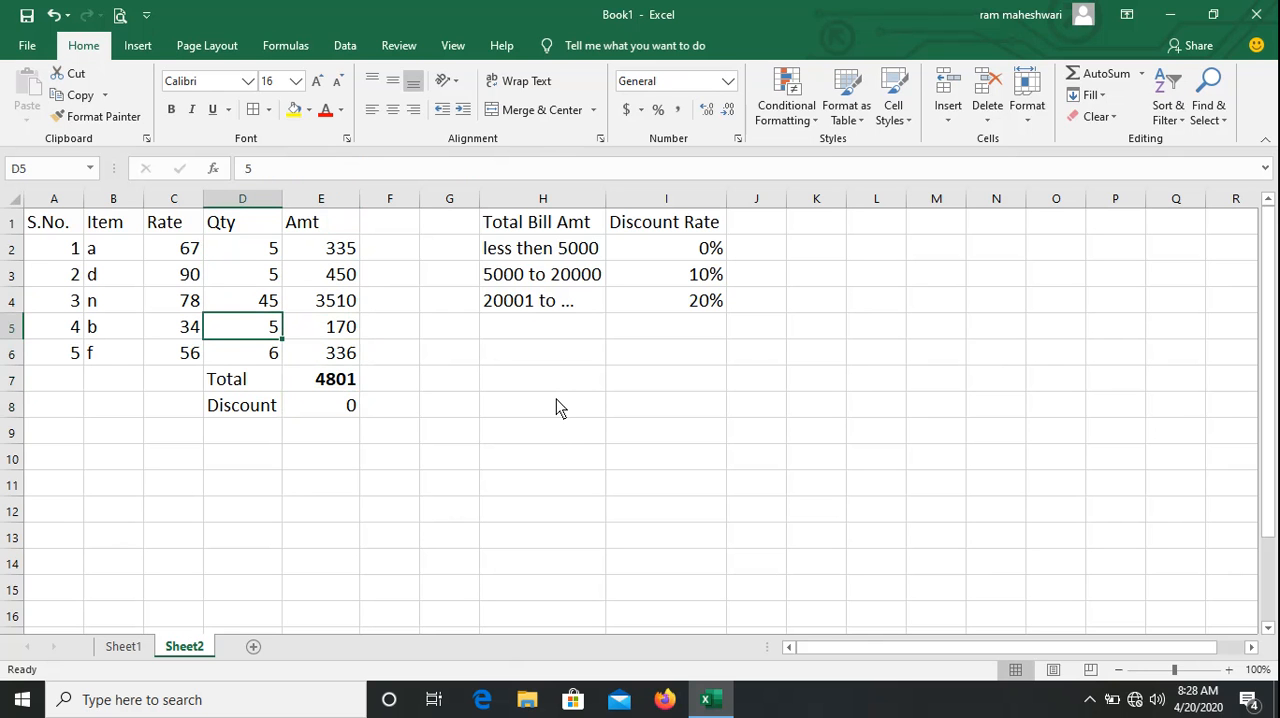
text(15)
key(Return)
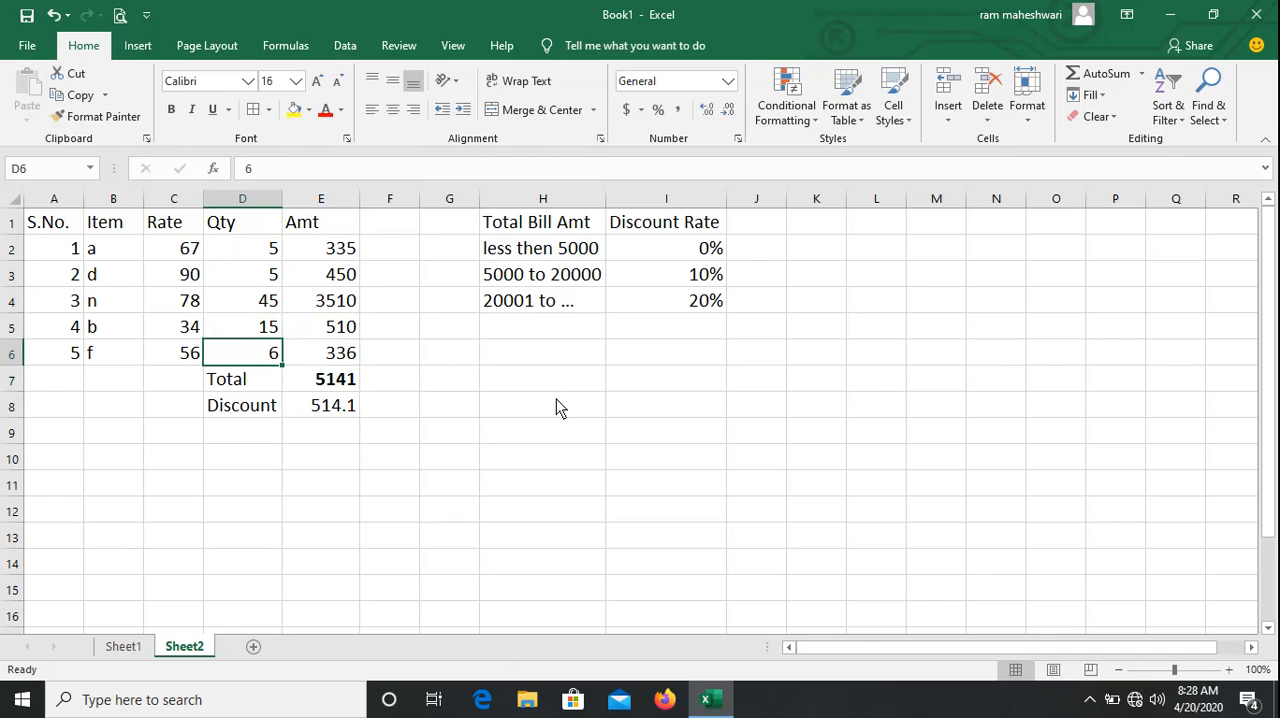
Set the quantity of item d in D3 to 56 and check the bill total in E7.
key(Right)
key(Down)
key(Up)
key(Up)
key(Left)
key(Up)
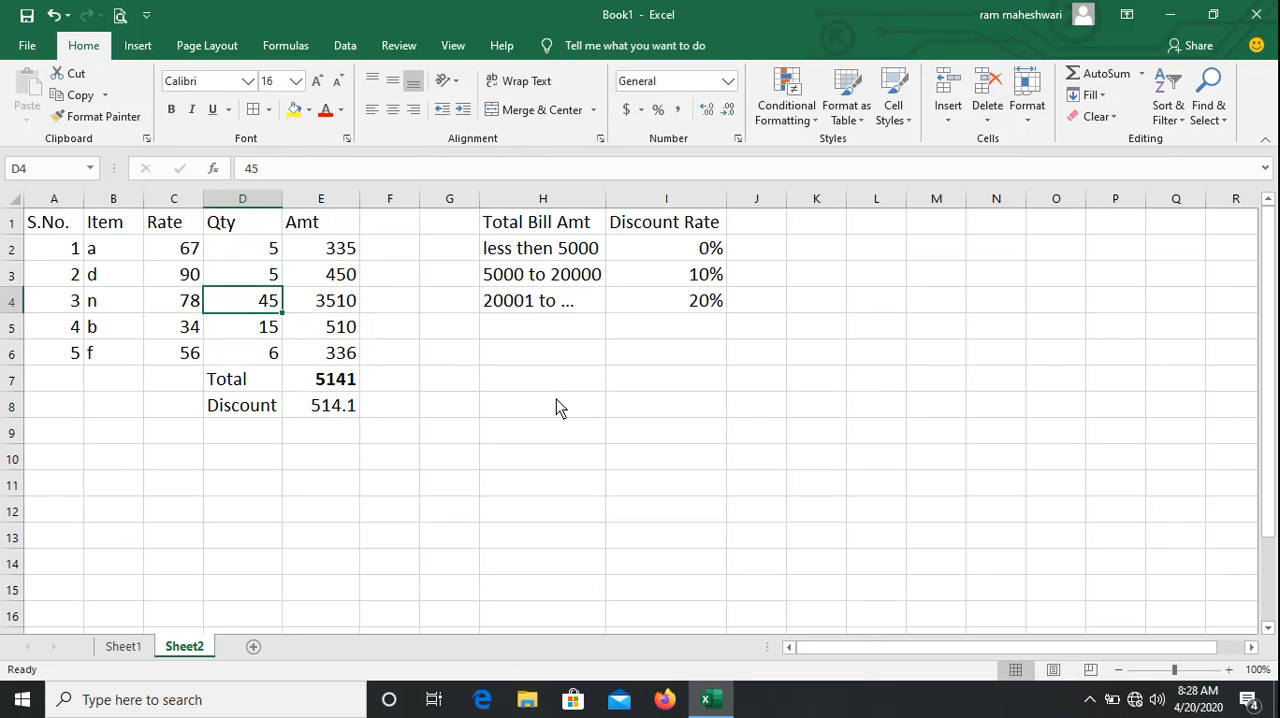
key(Up)
text(56)
key(Return)
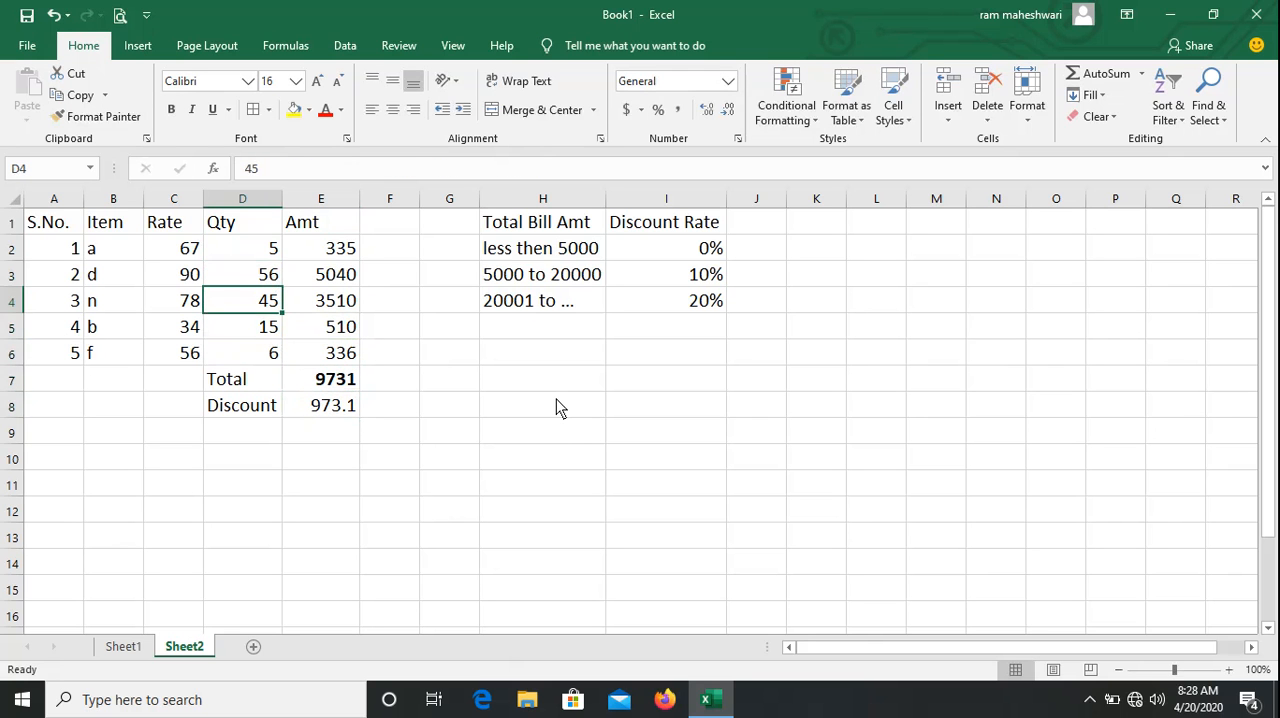
key(Up)
key(Down)
key(Down)
key(Right)
key(Down)
key(Down)
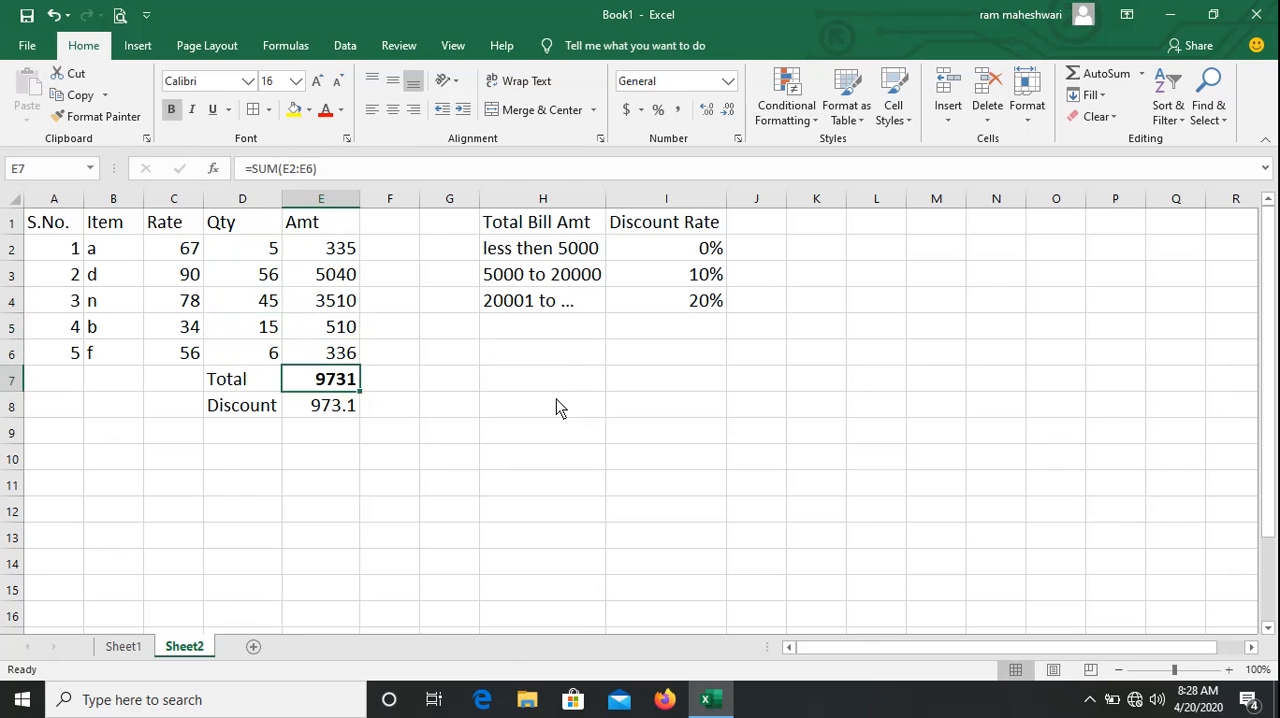
Set the quantity of item a in D2 to 50 to test the discount on a larger bill.
key(Left)
key(Up)
key(Up)
key(Up)
key(Up)
key(Right)
key(Up)
key(Left)
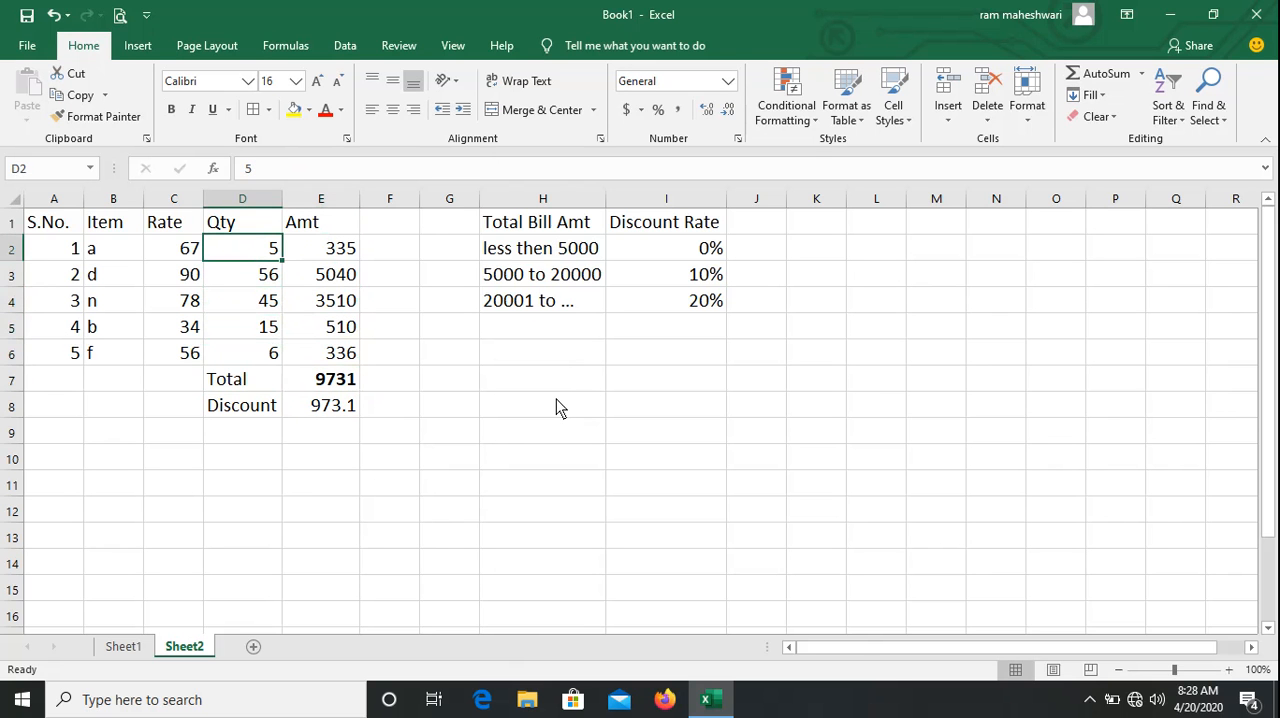
text(50)
key(Return)
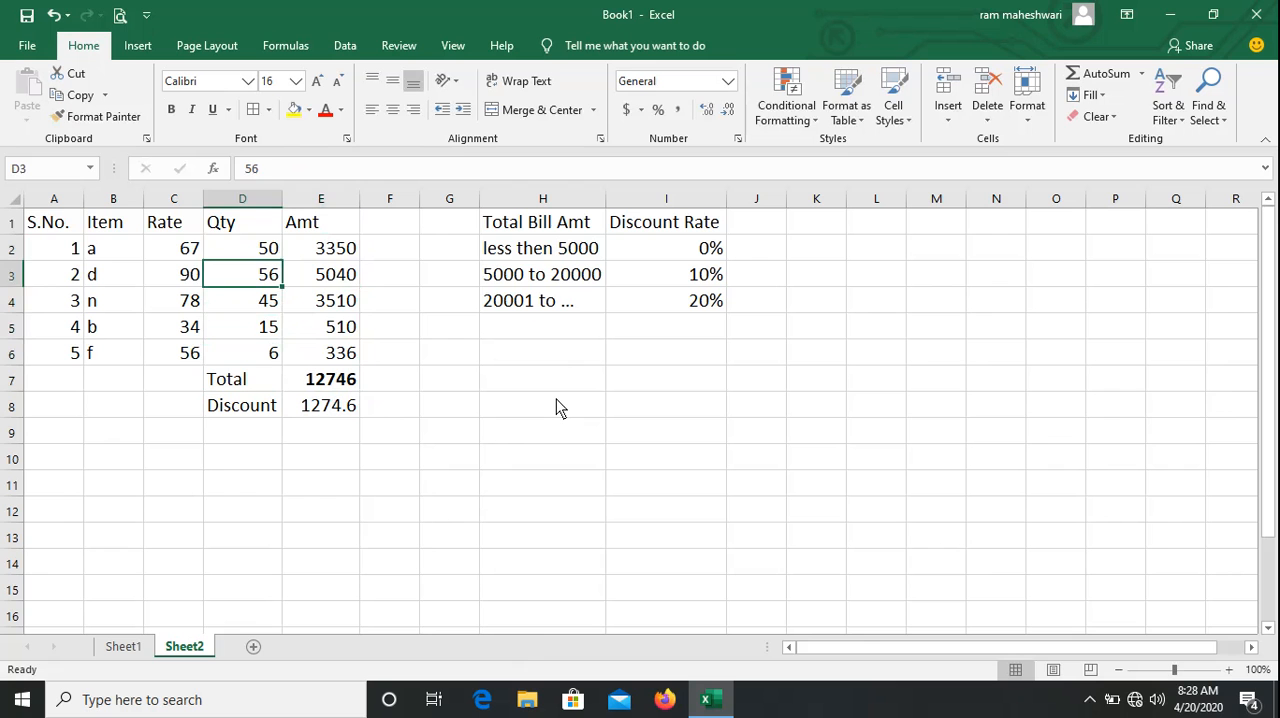
key(Up)
key(Right)
key(Down)
key(Down)
key(Down)
key(Left)
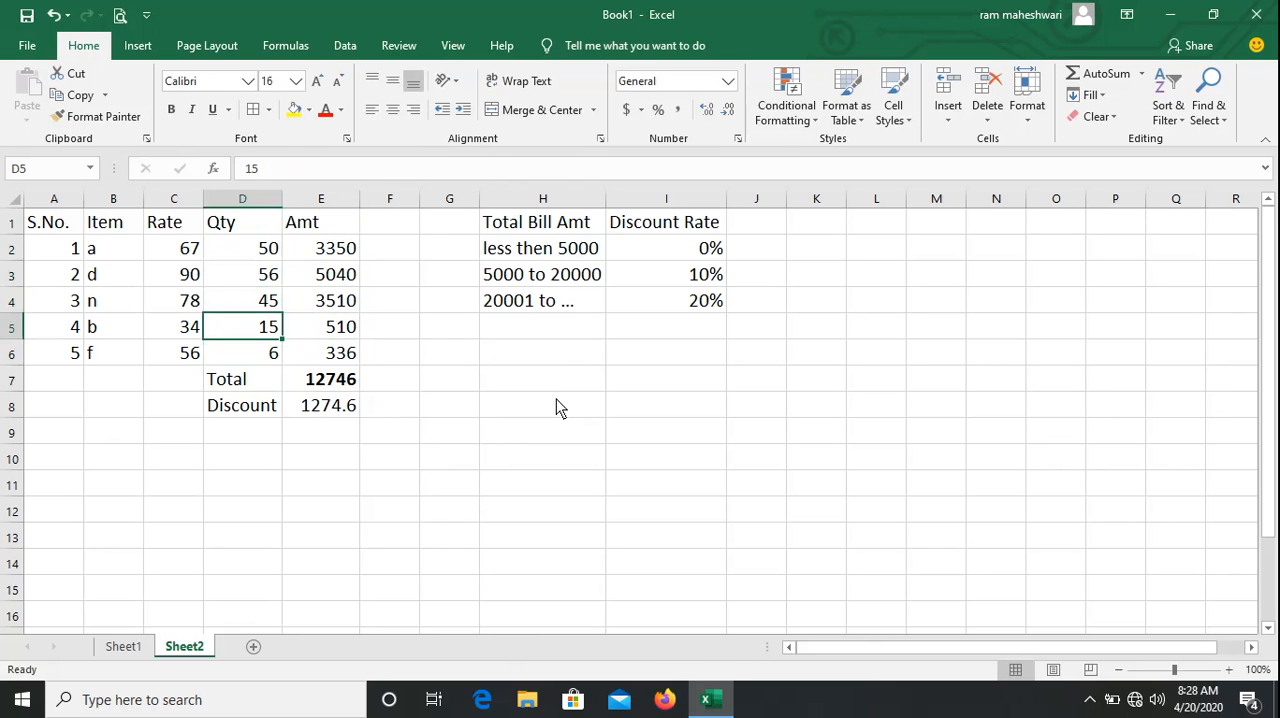
key(Up)
key(Up)
key(Up)
key(Right)
key(Down)
key(Left)
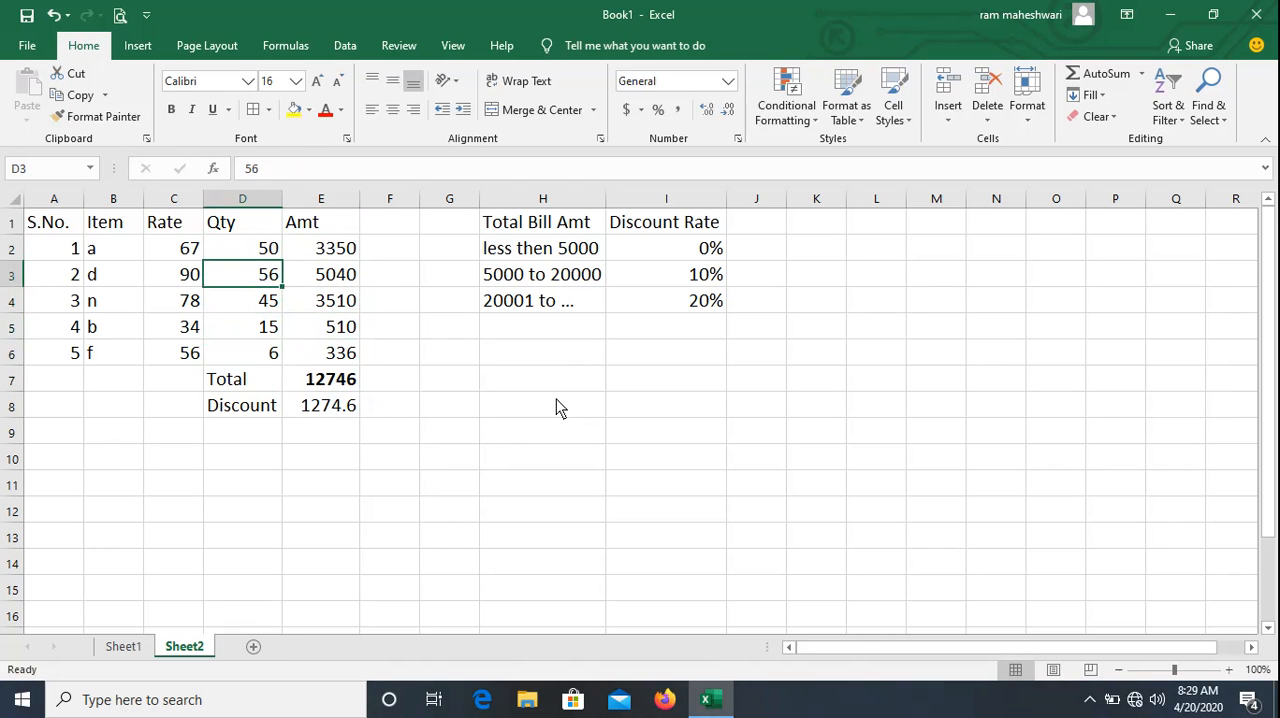
key(Right)
key(Down)
key(Down)
key(Left)
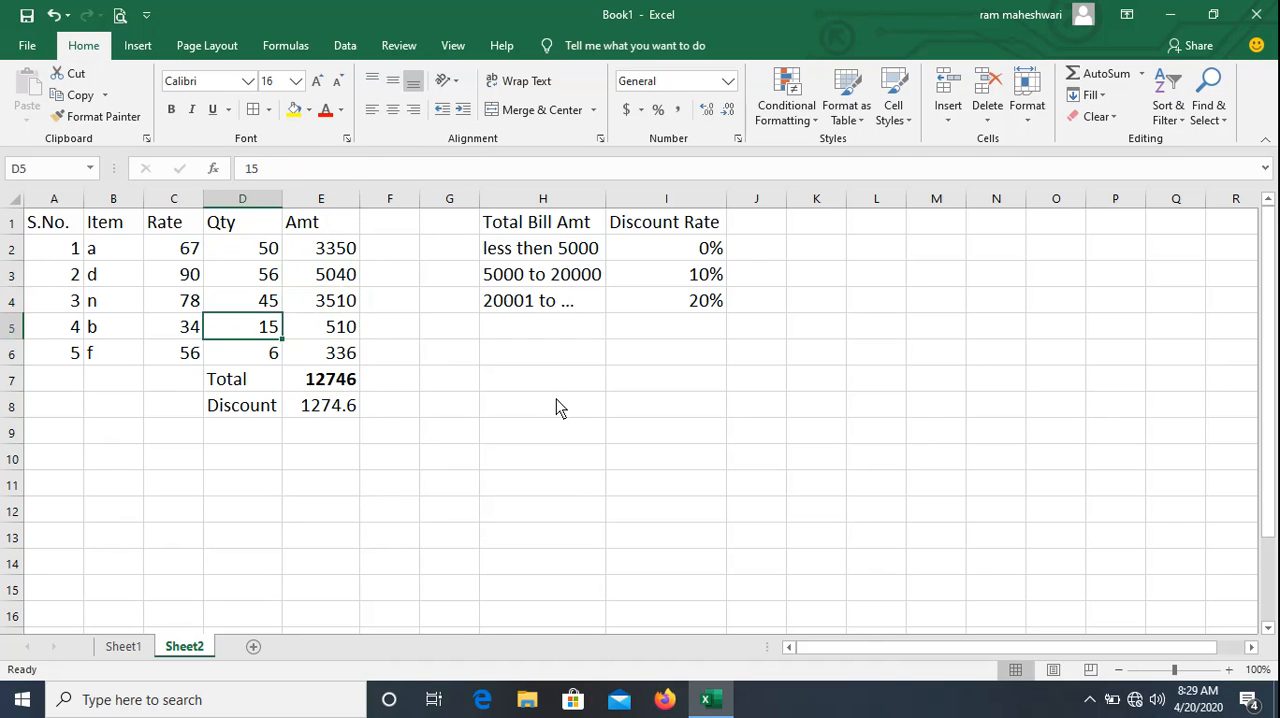
key(Up)
key(Up)
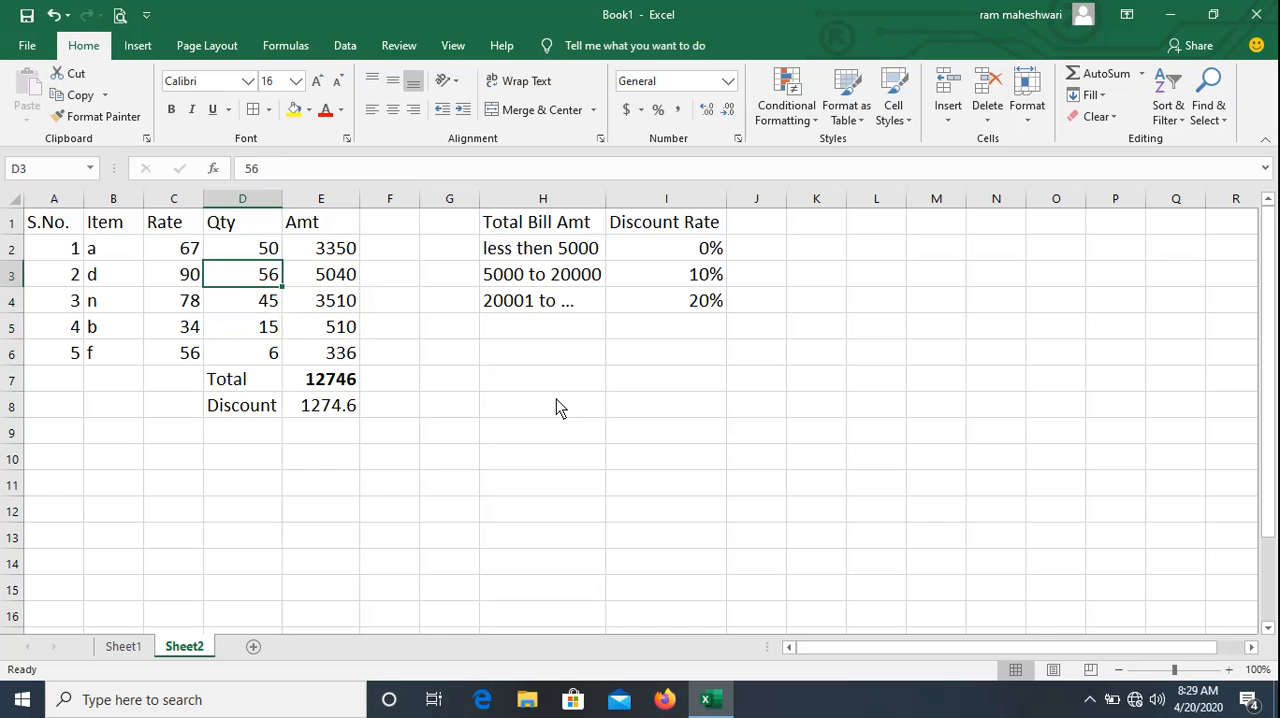
Examine the bill total in E7 and the nested IF discount formula in E8.
key(Right)
key(Right)
key(Left)
key(Left)
key(Down)
key(Down)
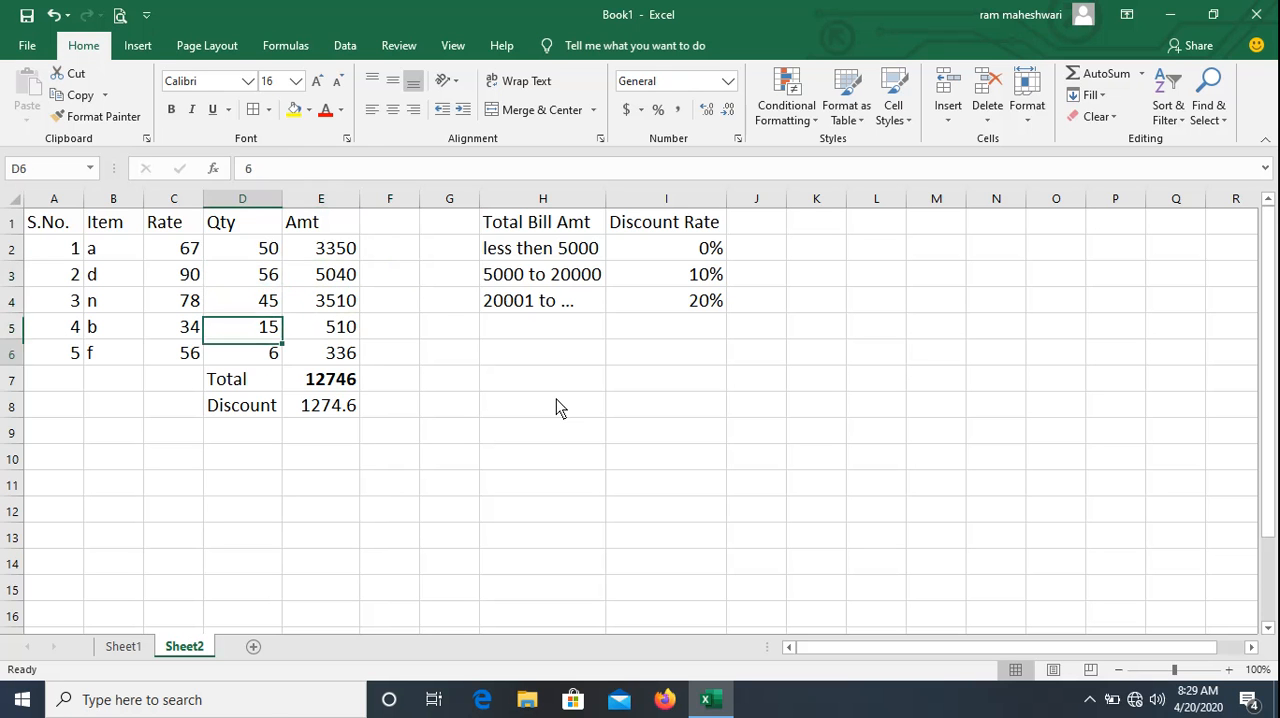
key(Down)
key(Down)
key(Right)
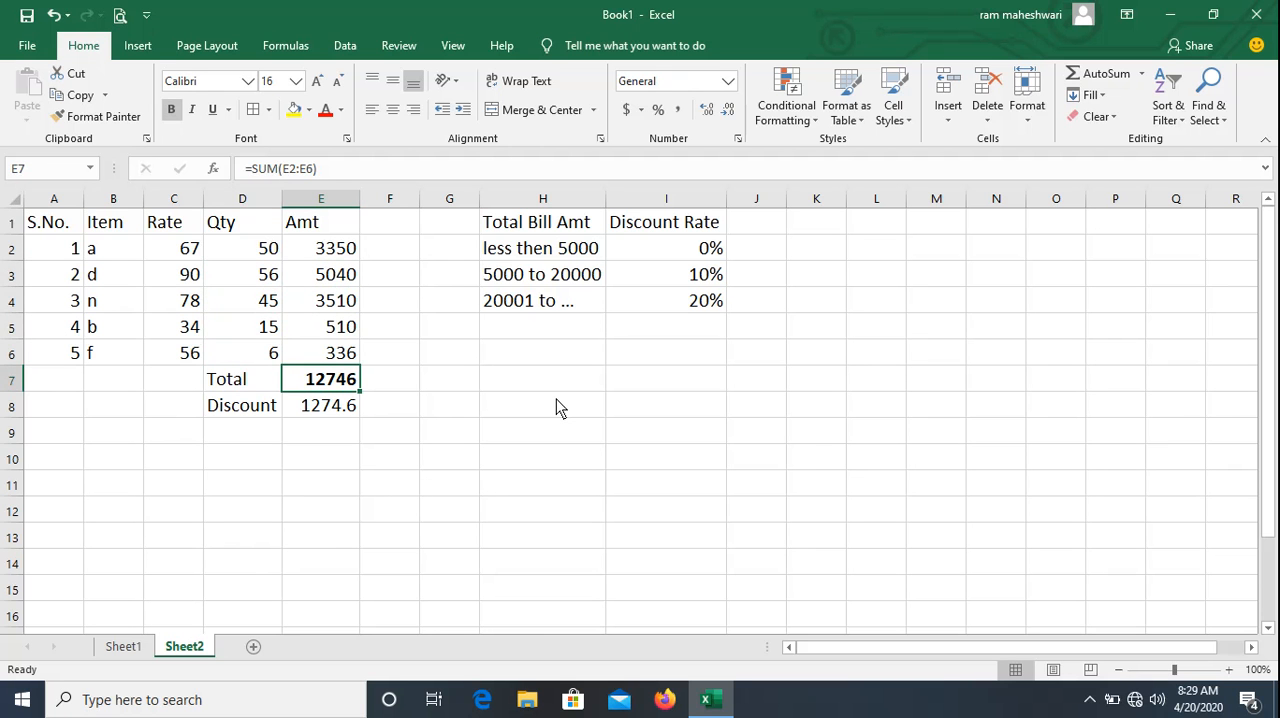
key(Up)
key(Up)
key(Down)
key(Down)
key(Down)
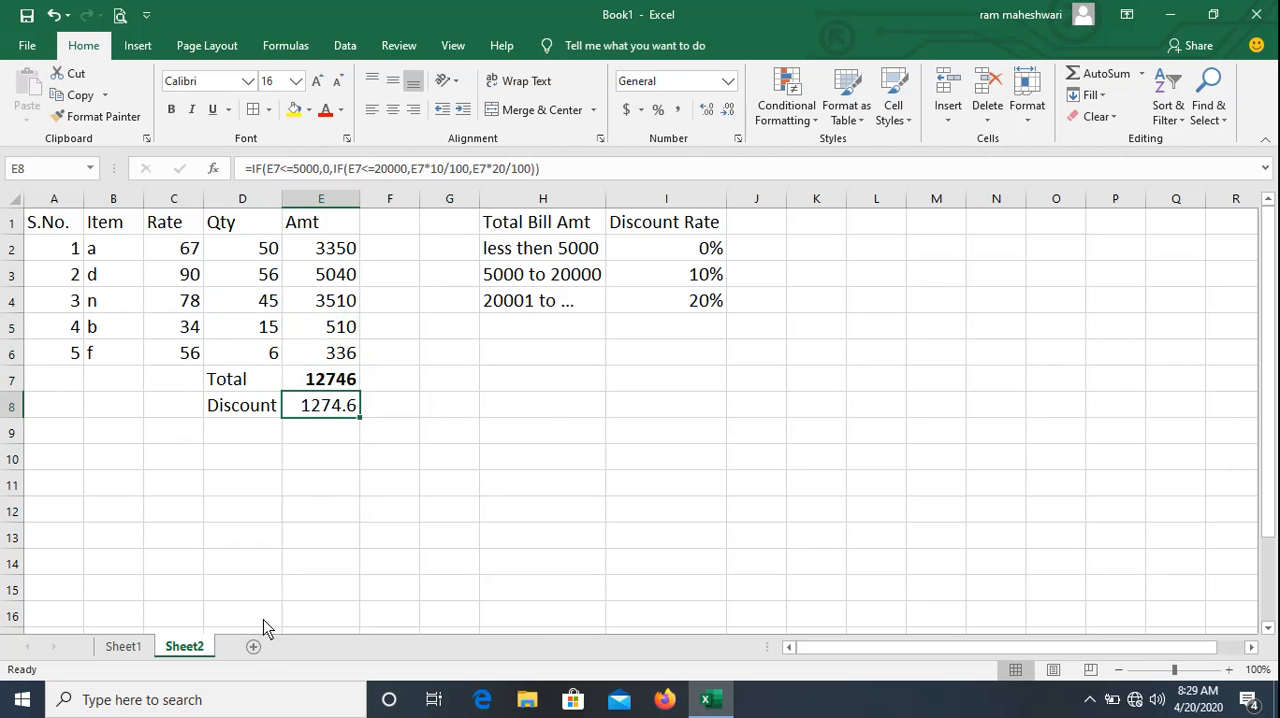
Add a new worksheet and enter the title "Calculate Electricity Bill" in A1.
click(253, 646)
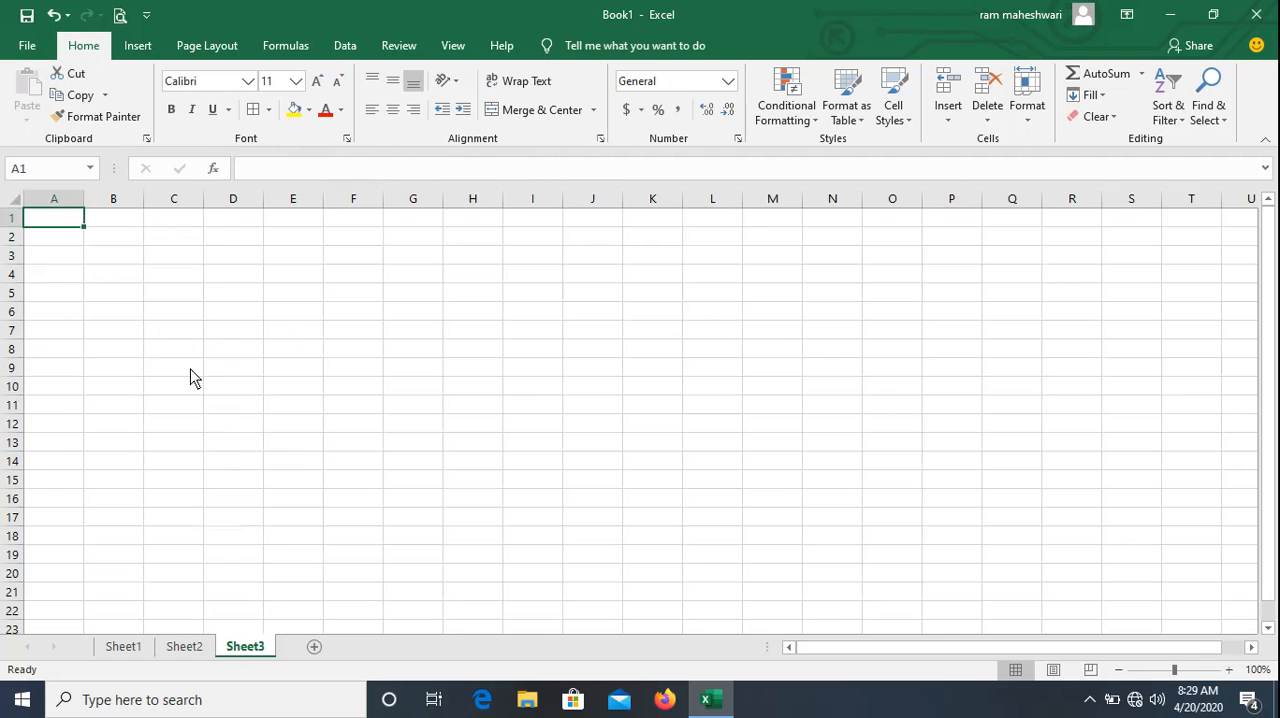
click(99, 267)
click(52, 219)
text(Cal)
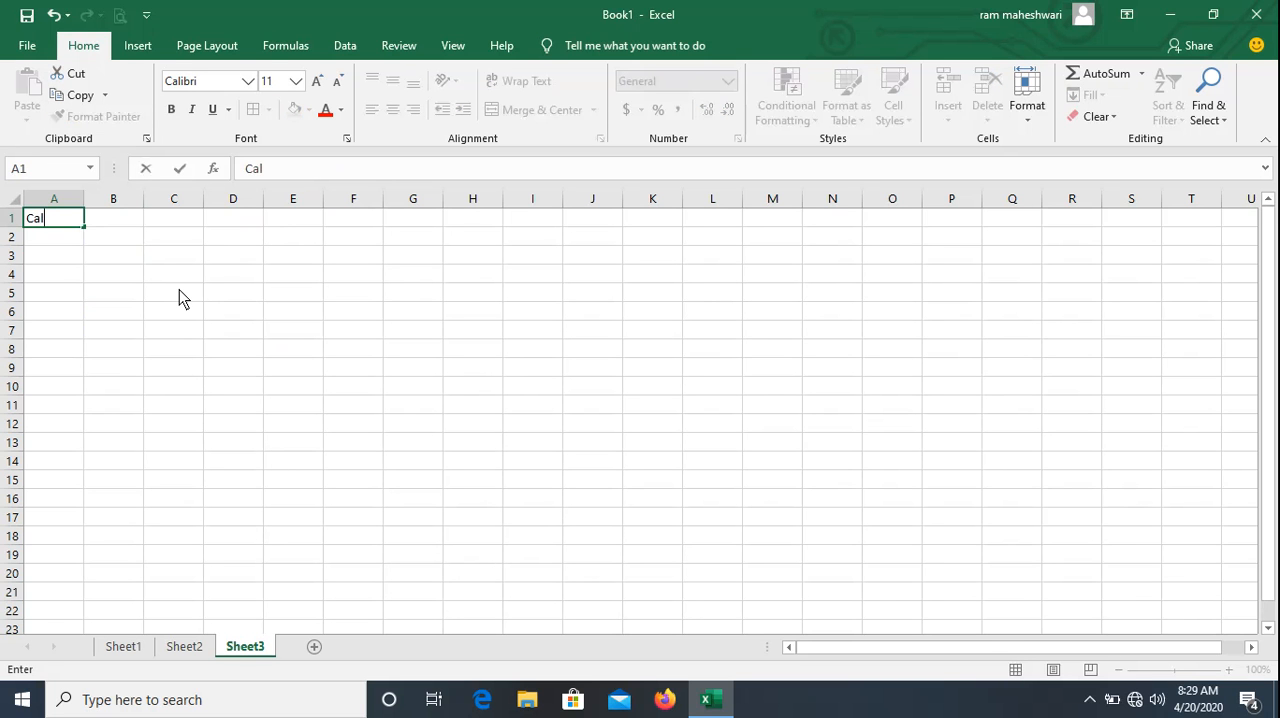
text(culate Electric)
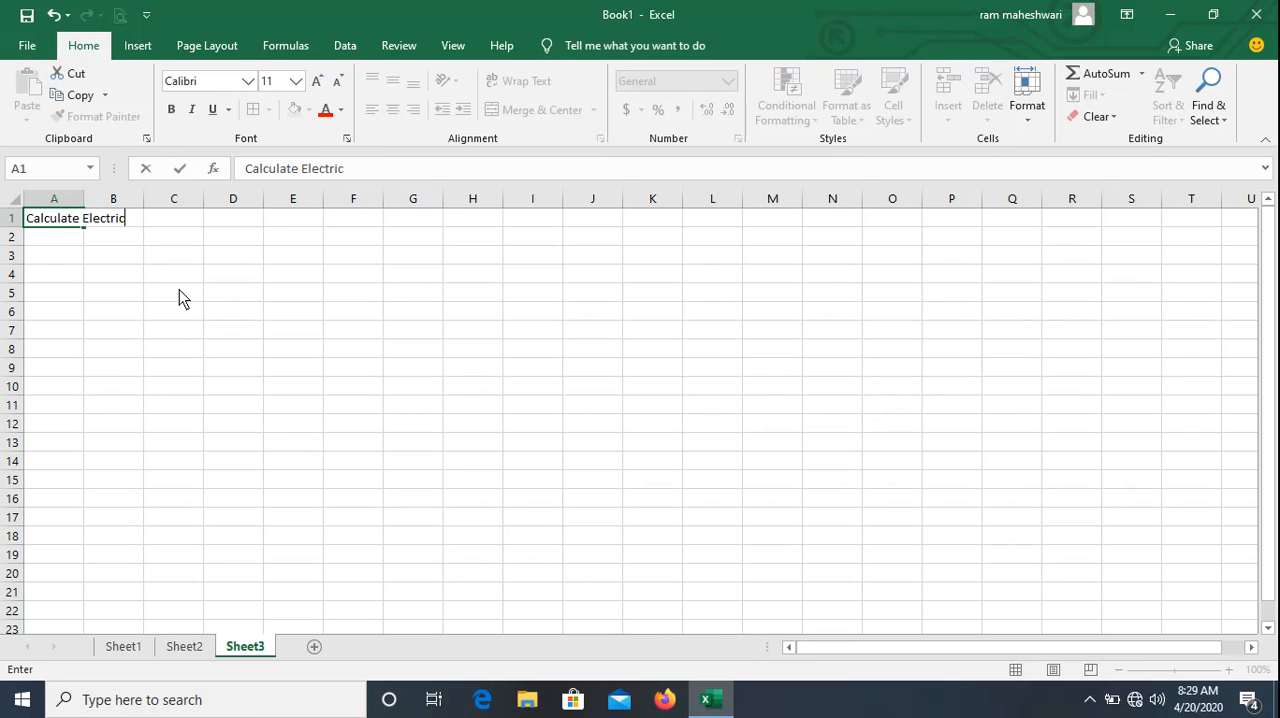
text(ity Bill)
key(Return)
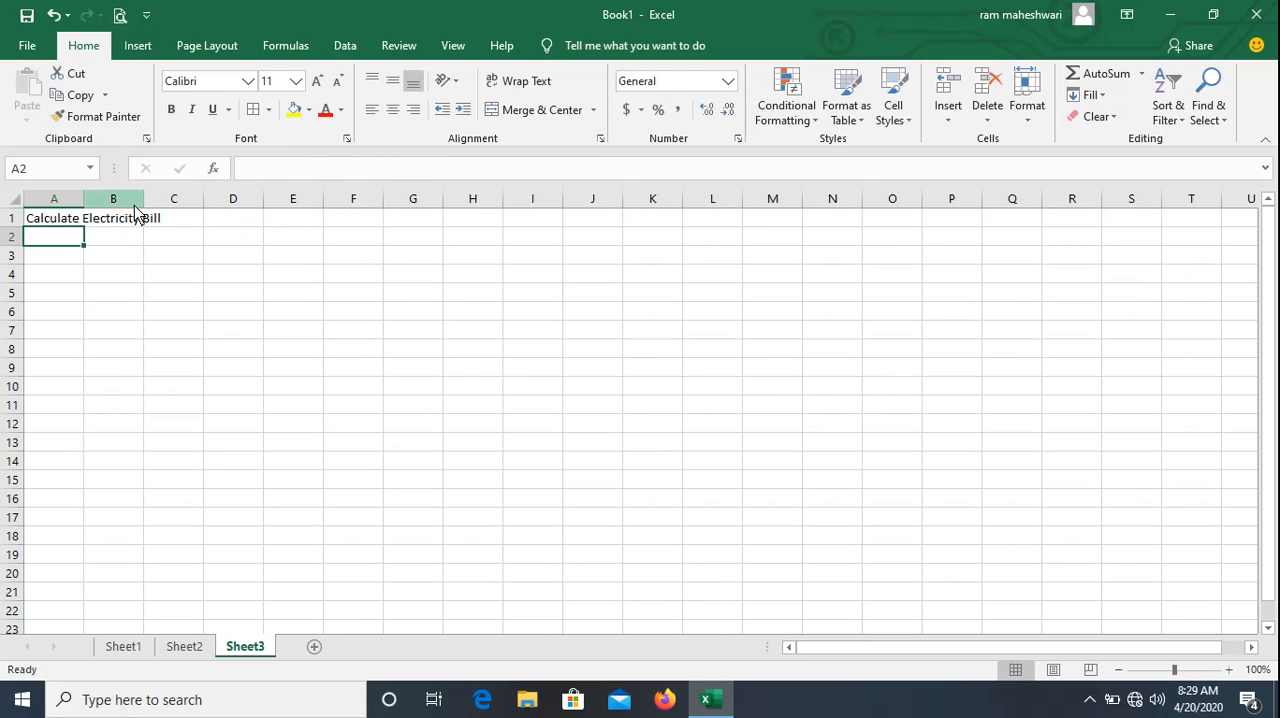
Merge and center the title across A1:D1 and format it bold at font size 18.
drag(66, 220, 236, 236)
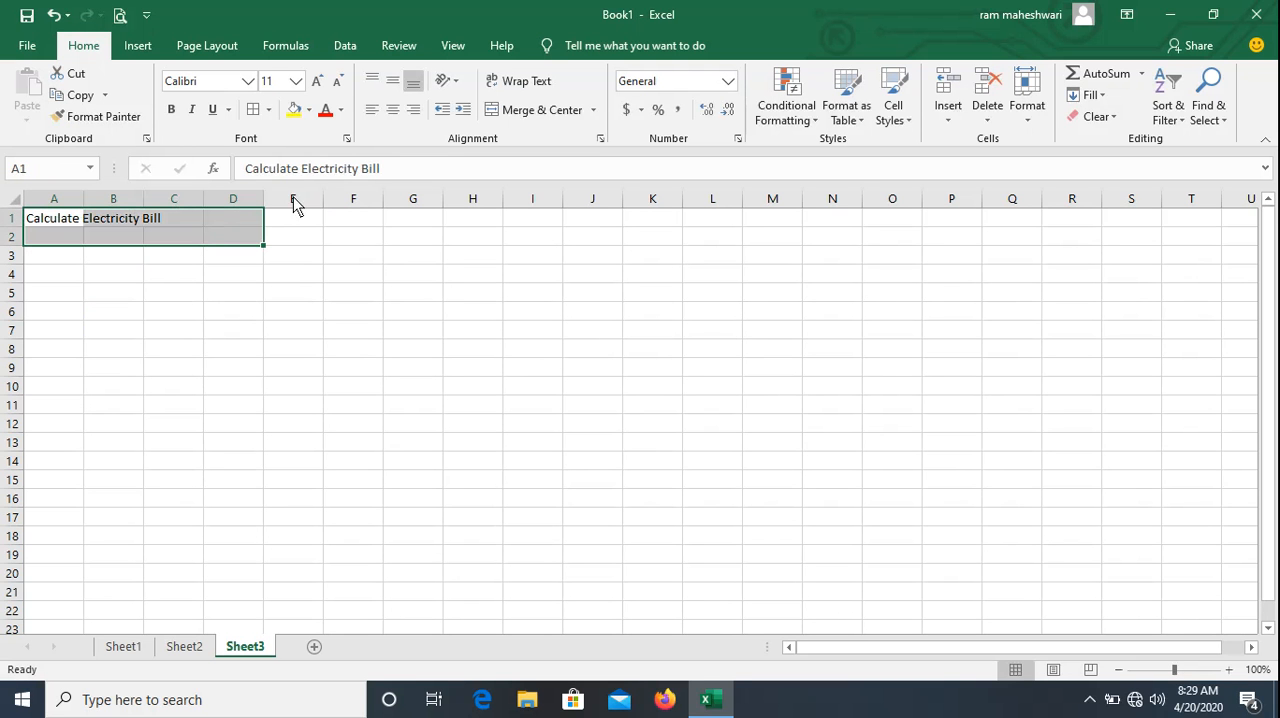
key(shift+Up)
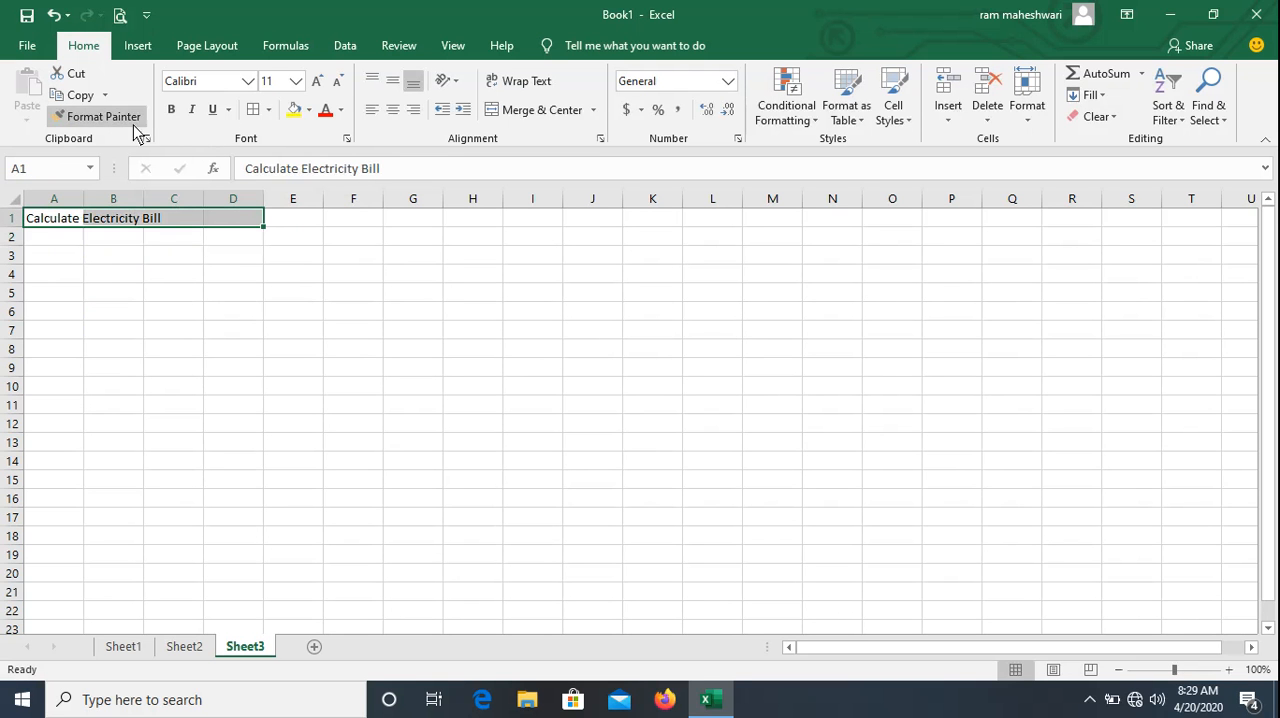
click(512, 113)
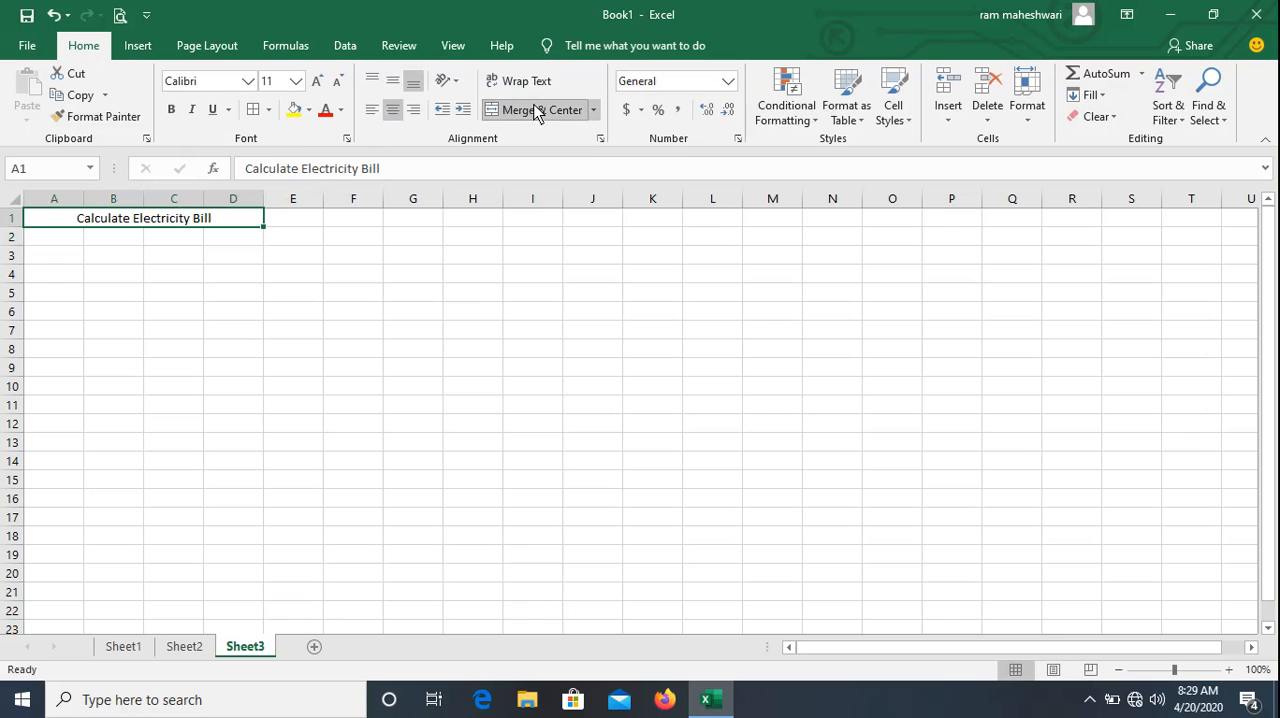
click(178, 117)
click(295, 81)
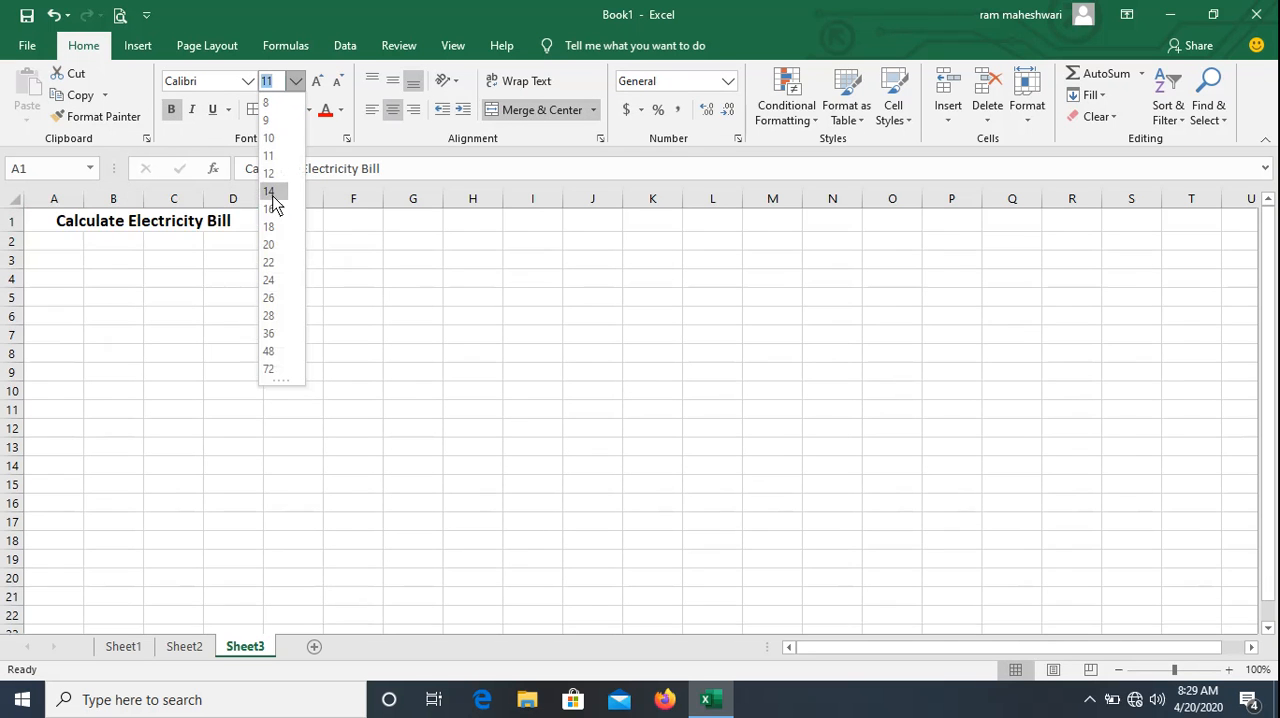
click(270, 227)
click(251, 287)
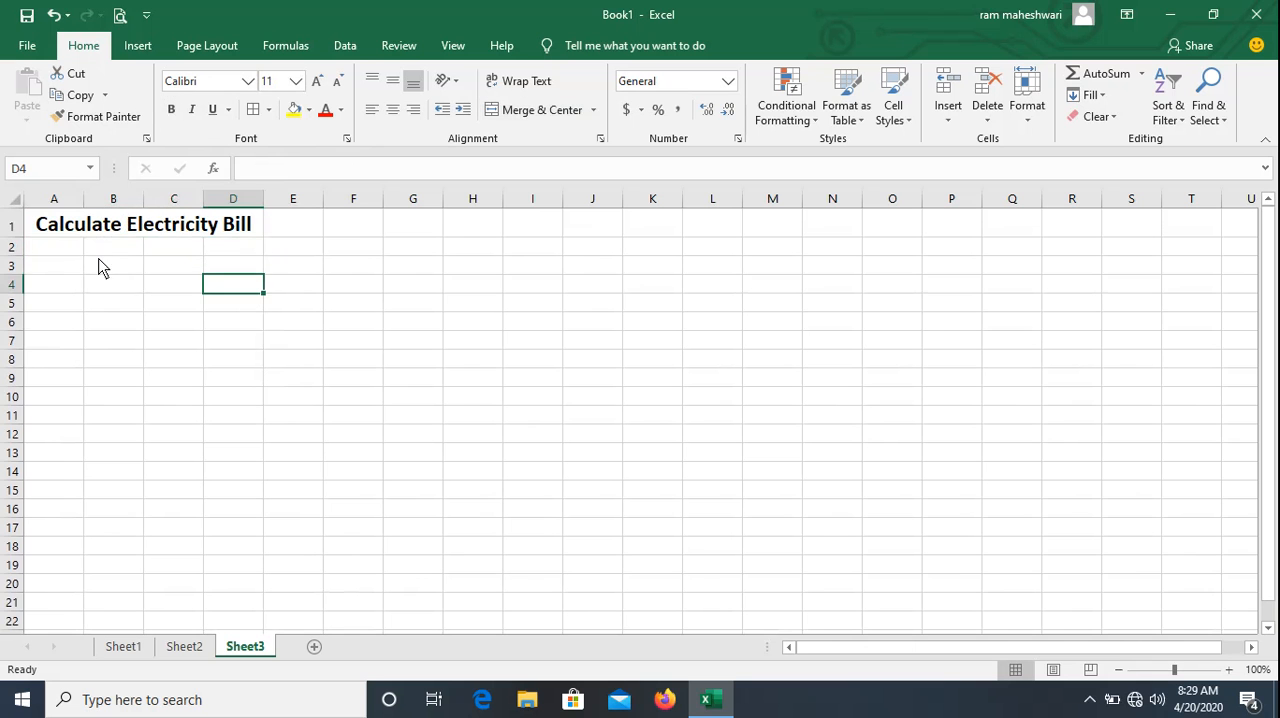
Widen column A and enter the header "Unit Consumed" in A2.
click(61, 254)
click(63, 266)
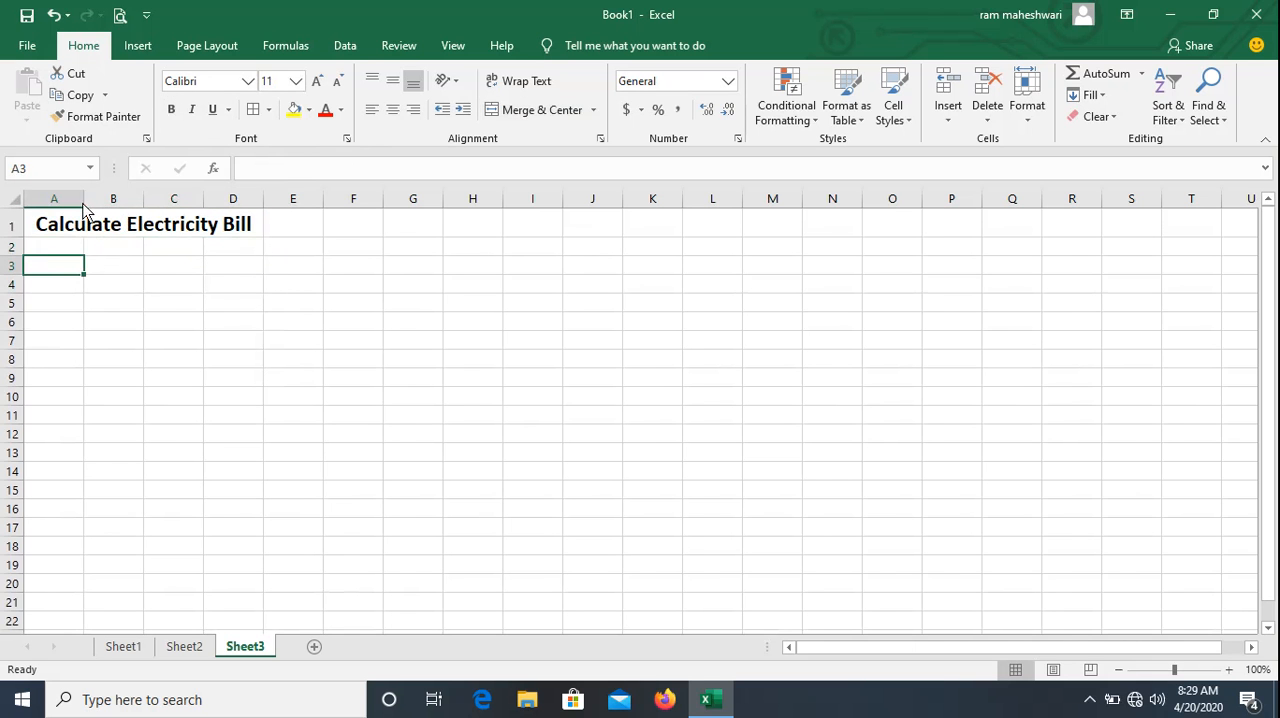
drag(85, 205, 173, 200)
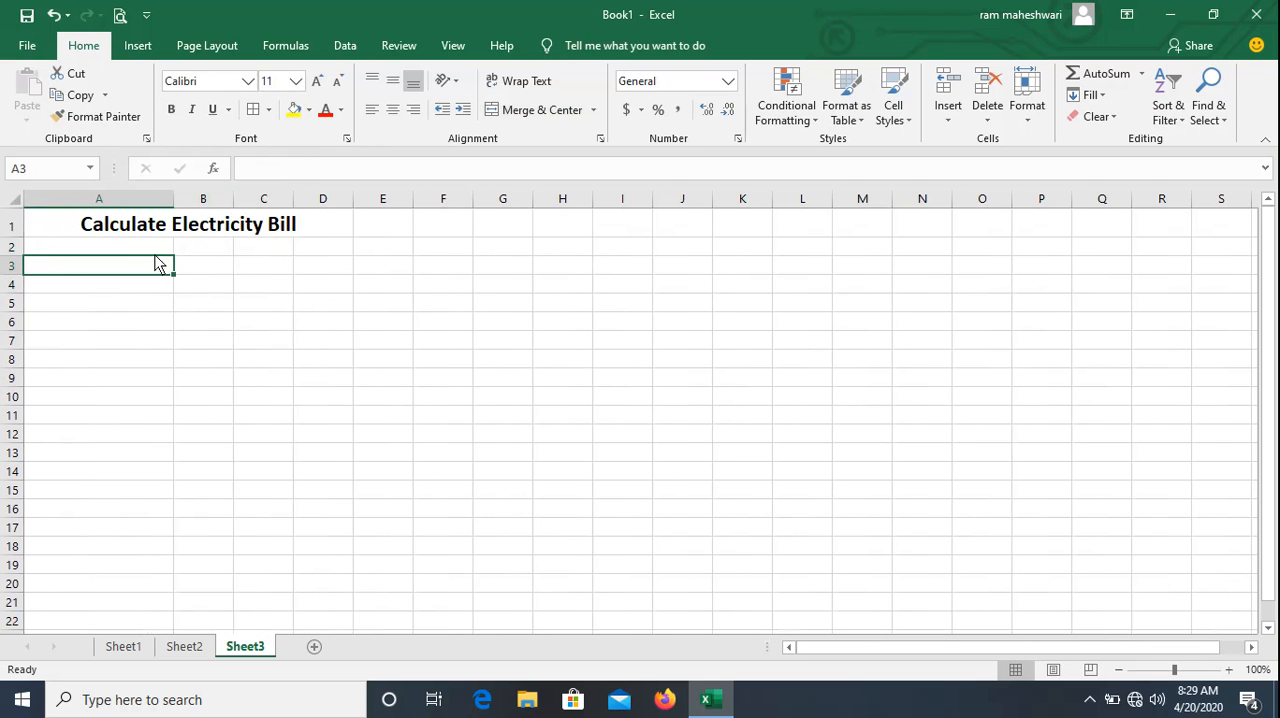
click(115, 254)
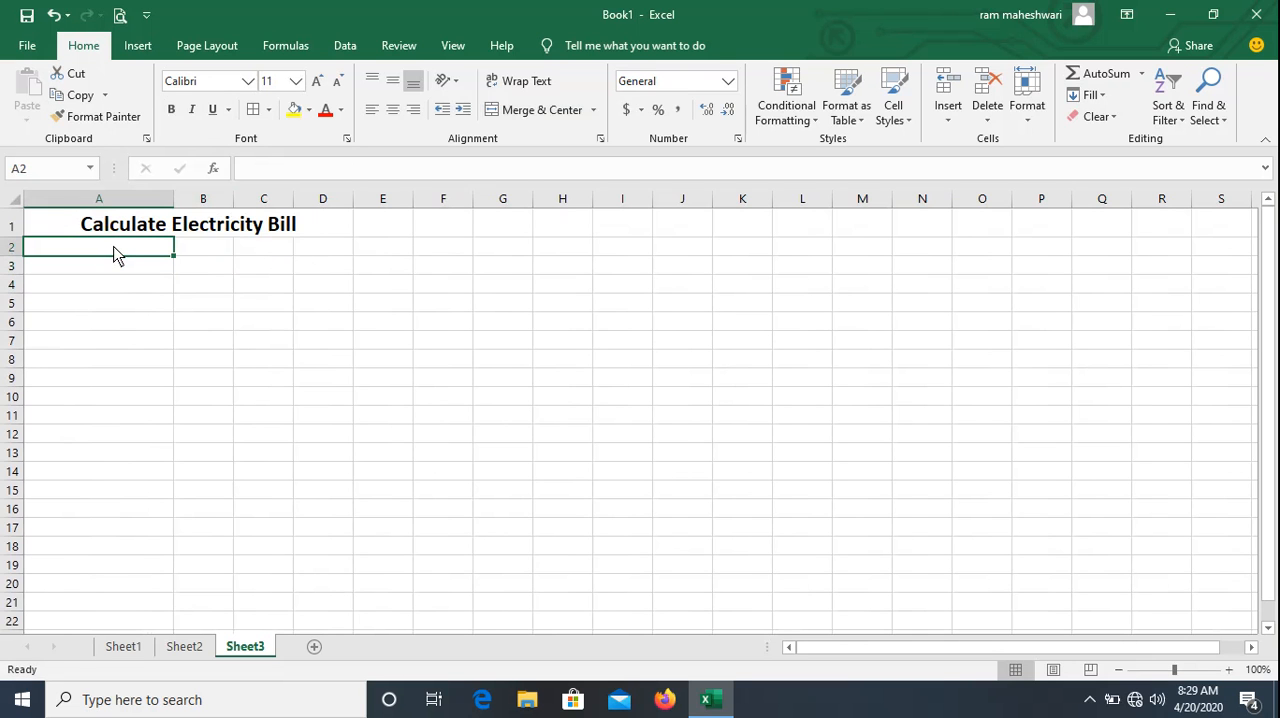
text(Unit)
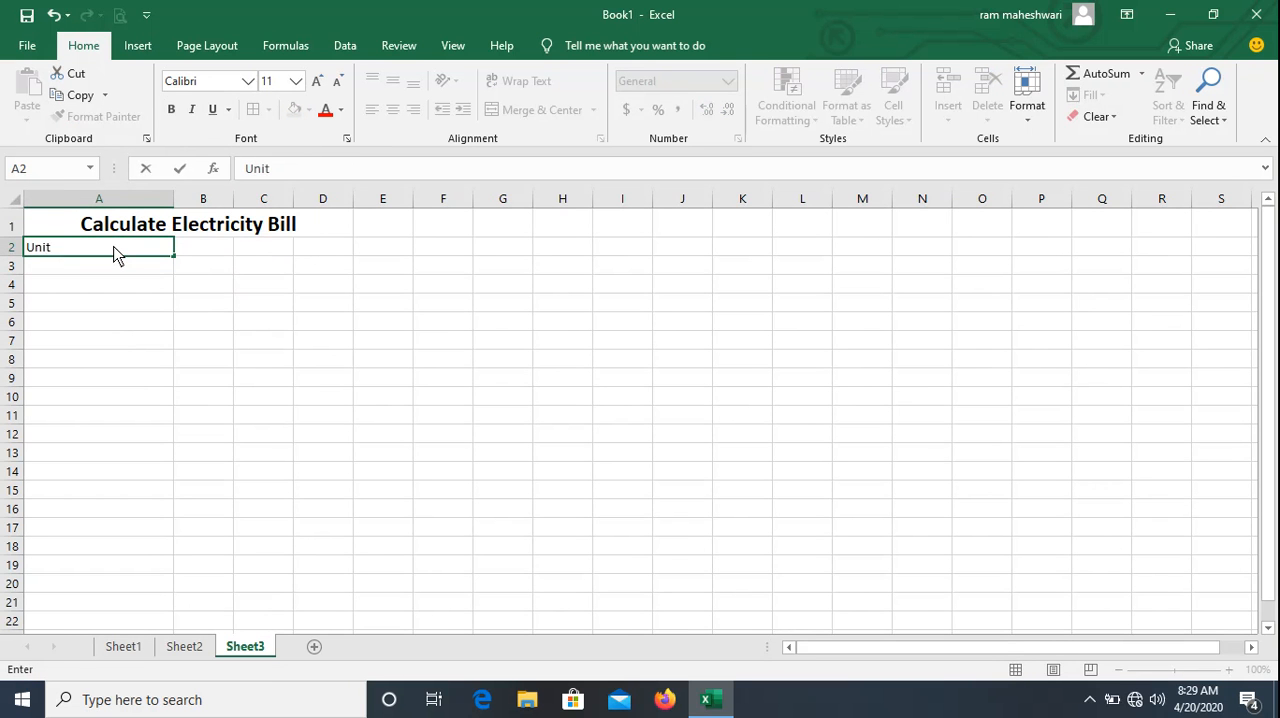
text( Consumed)
click(222, 245)
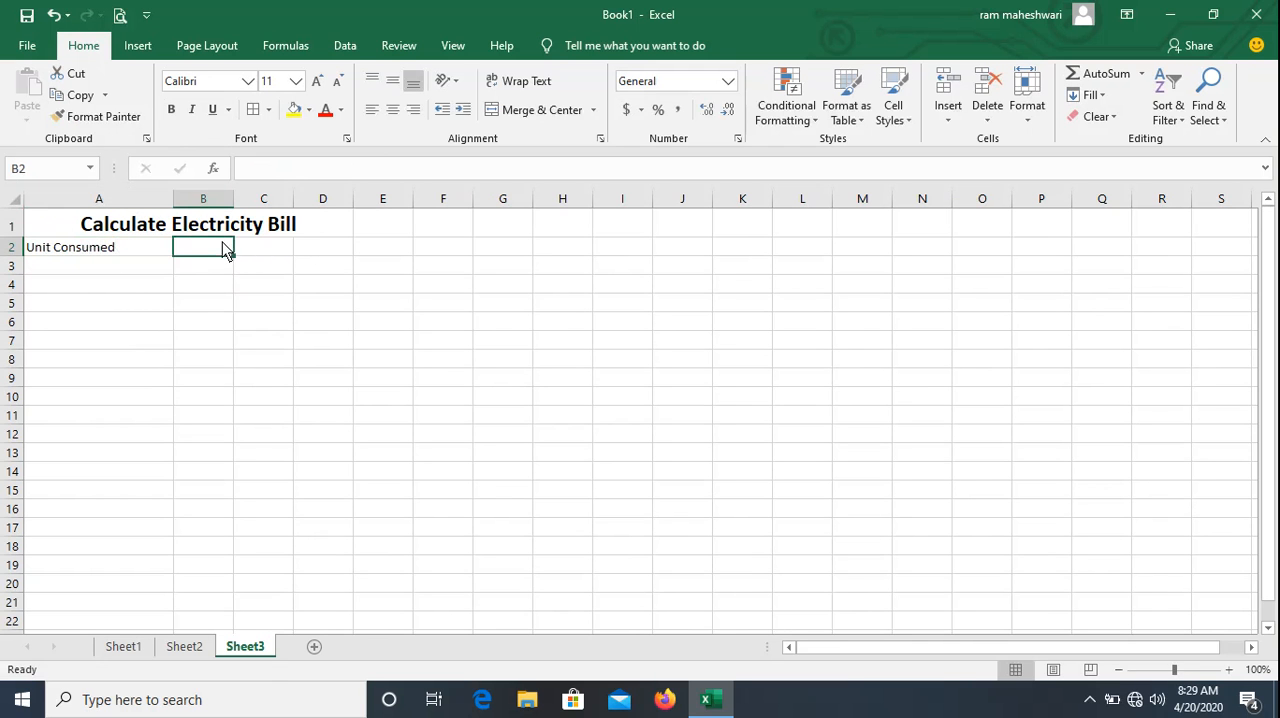
Autofit column A and widen column B to hold the header "Charge/Unit", entered in B2.
drag(172, 200, 277, 205)
double_click(172, 200)
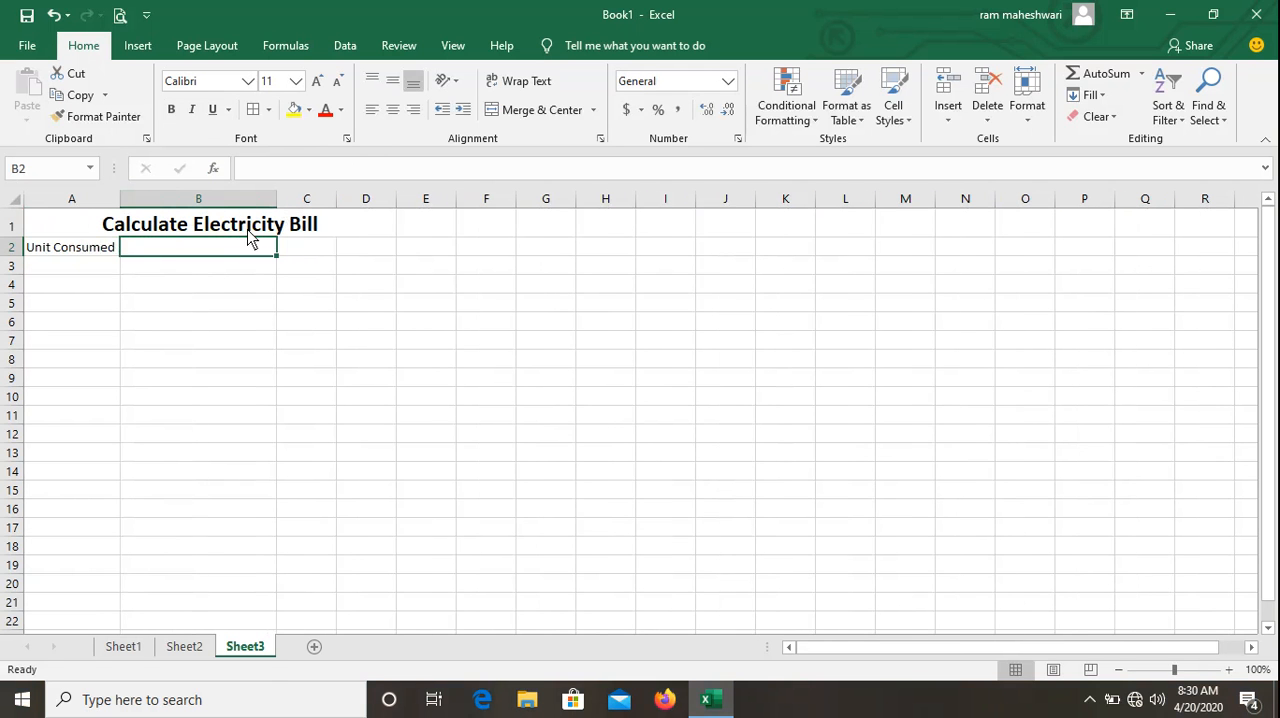
text(Charge/)
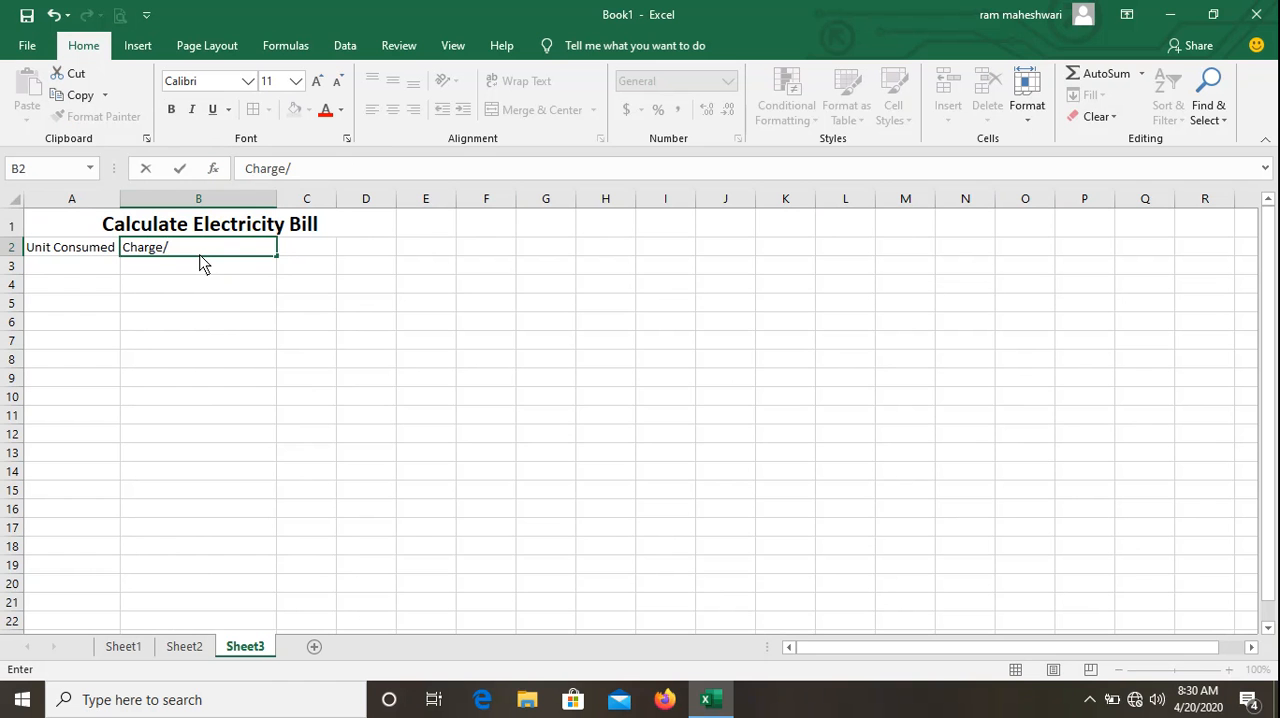
text(Unit)
key(Return)
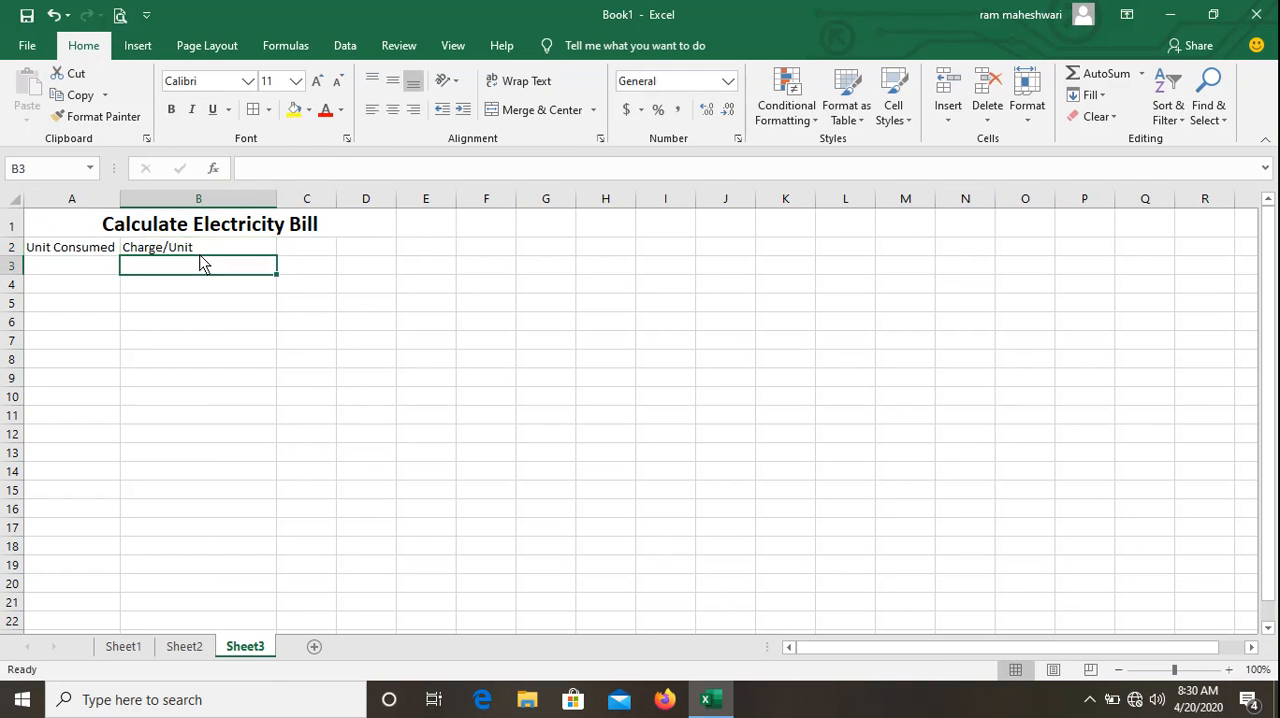
Make the headers in A2:B2 bold.
key(Up)
key(shift+Left)
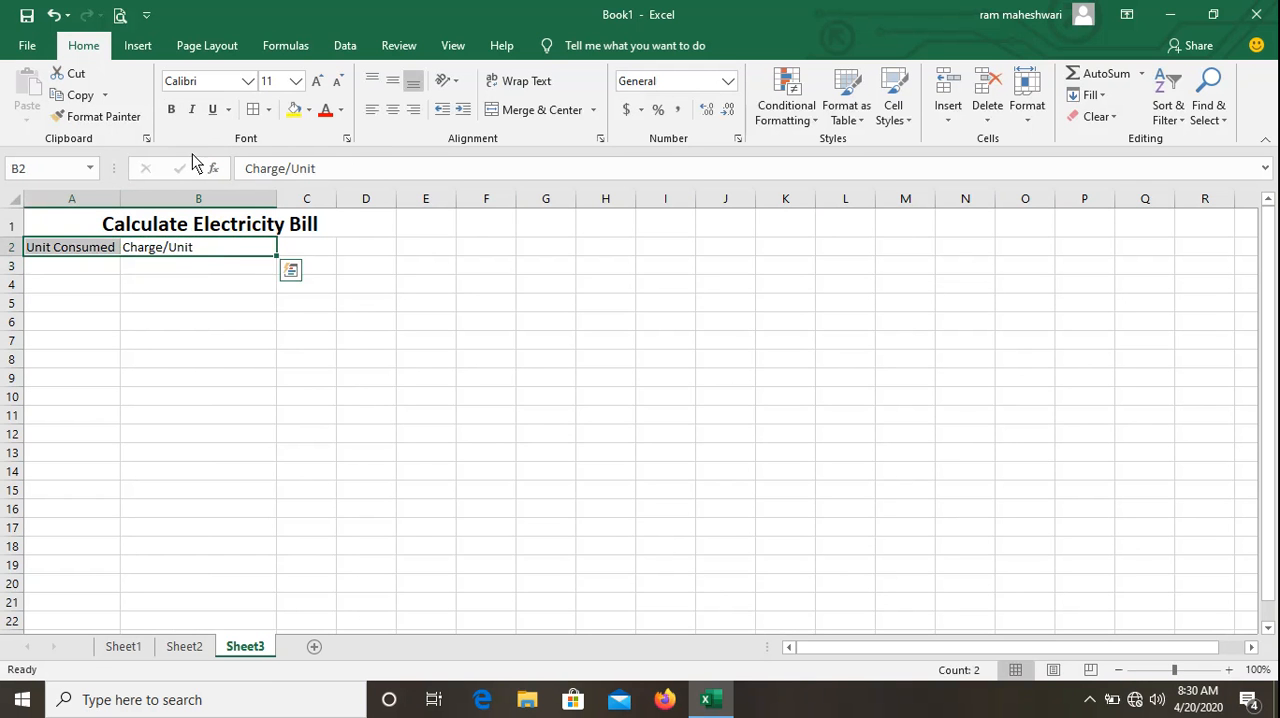
click(173, 111)
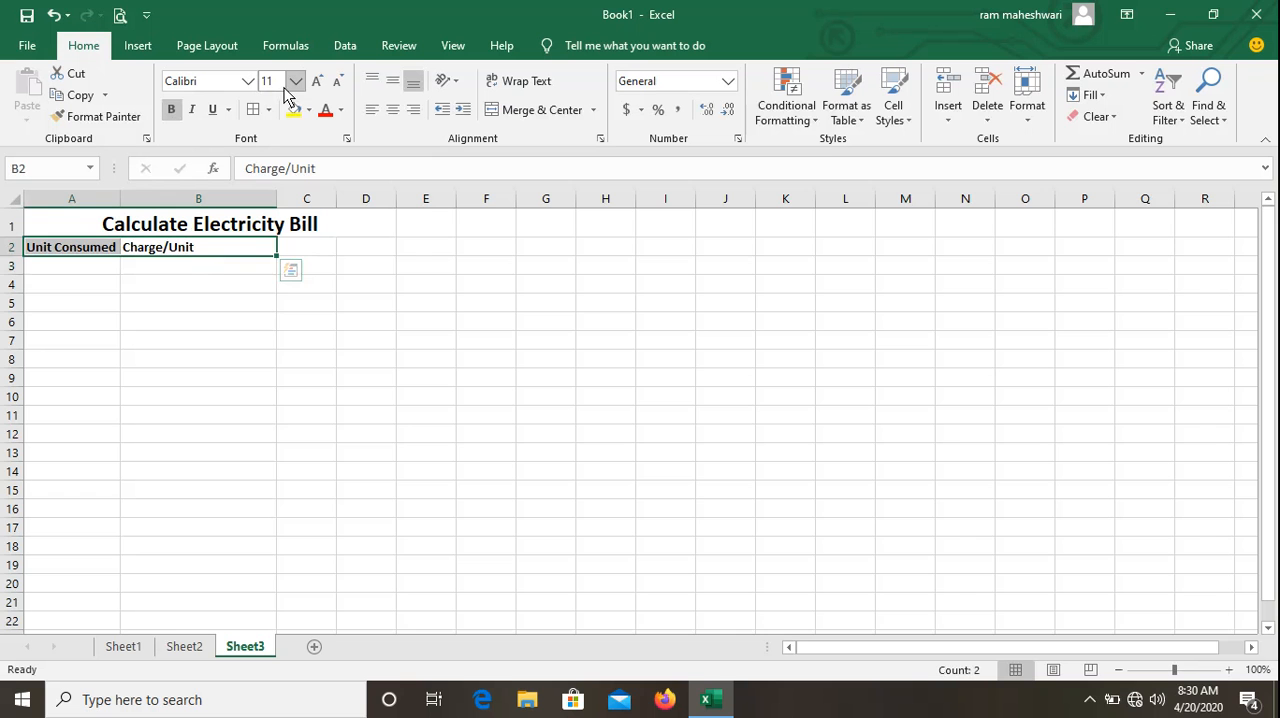
Set the font size of A2:B7 to 16 and autofit column A to its contents.
key(shift+Down)
key(shift+Down)
key(shift+Down)
key(shift+Down)
key(shift+Down)
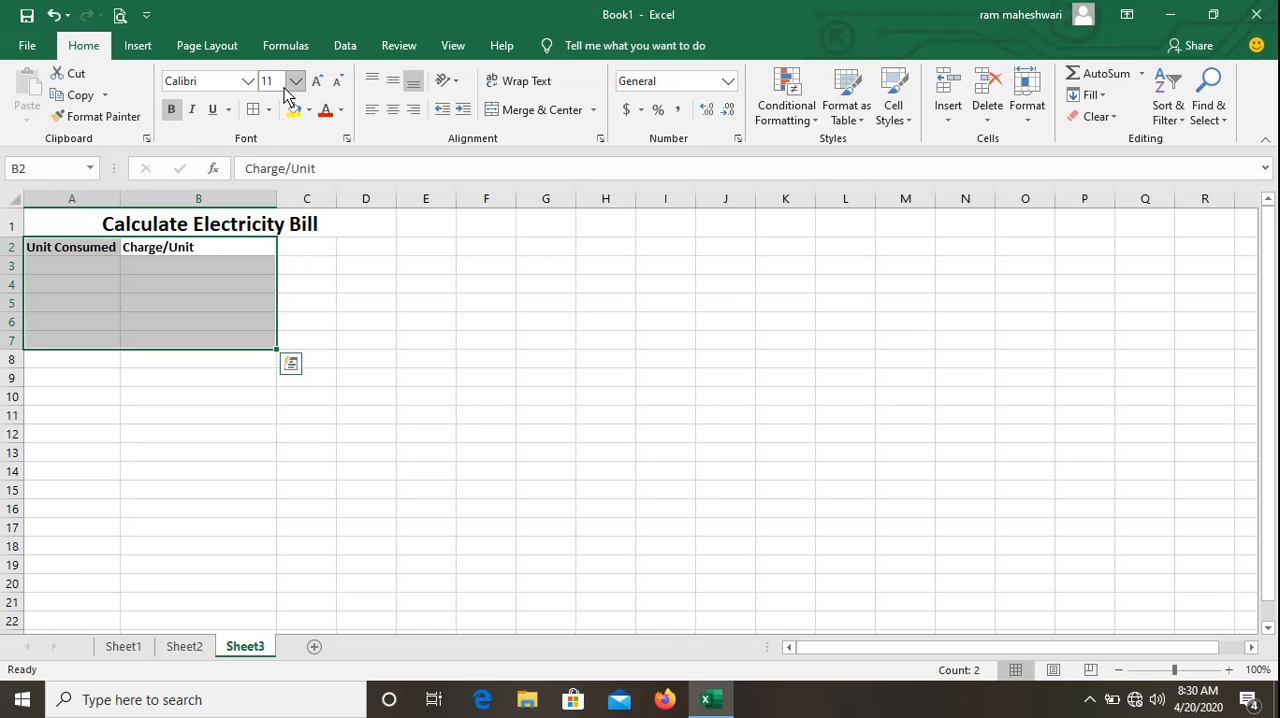
click(294, 83)
click(274, 212)
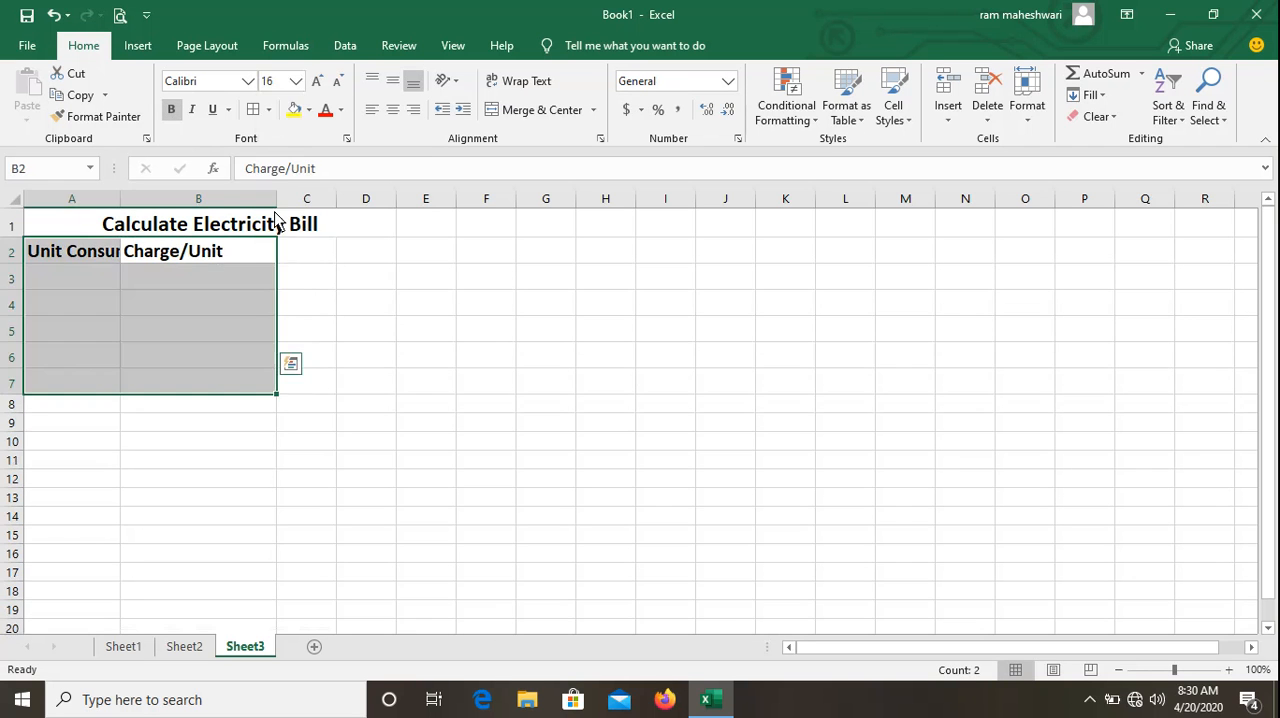
double_click(121, 198)
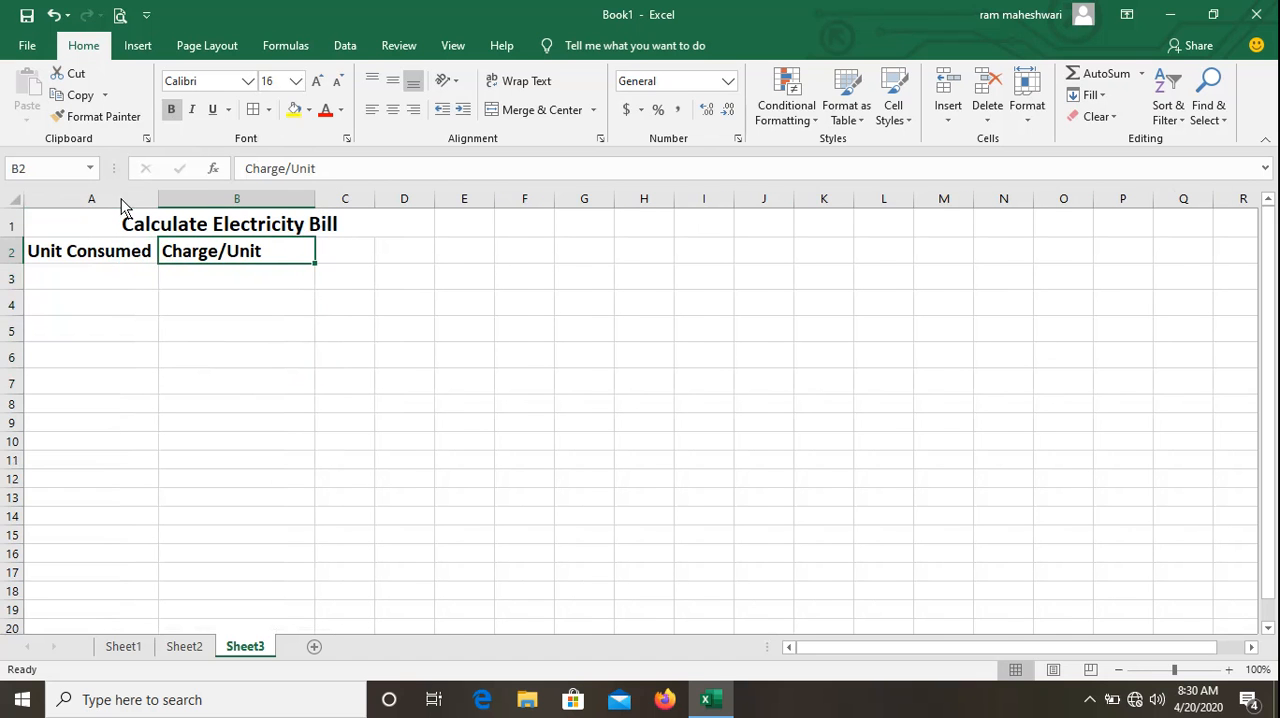
Enter the first consumption slab, "First 100 Unit", in A3.
click(100, 286)
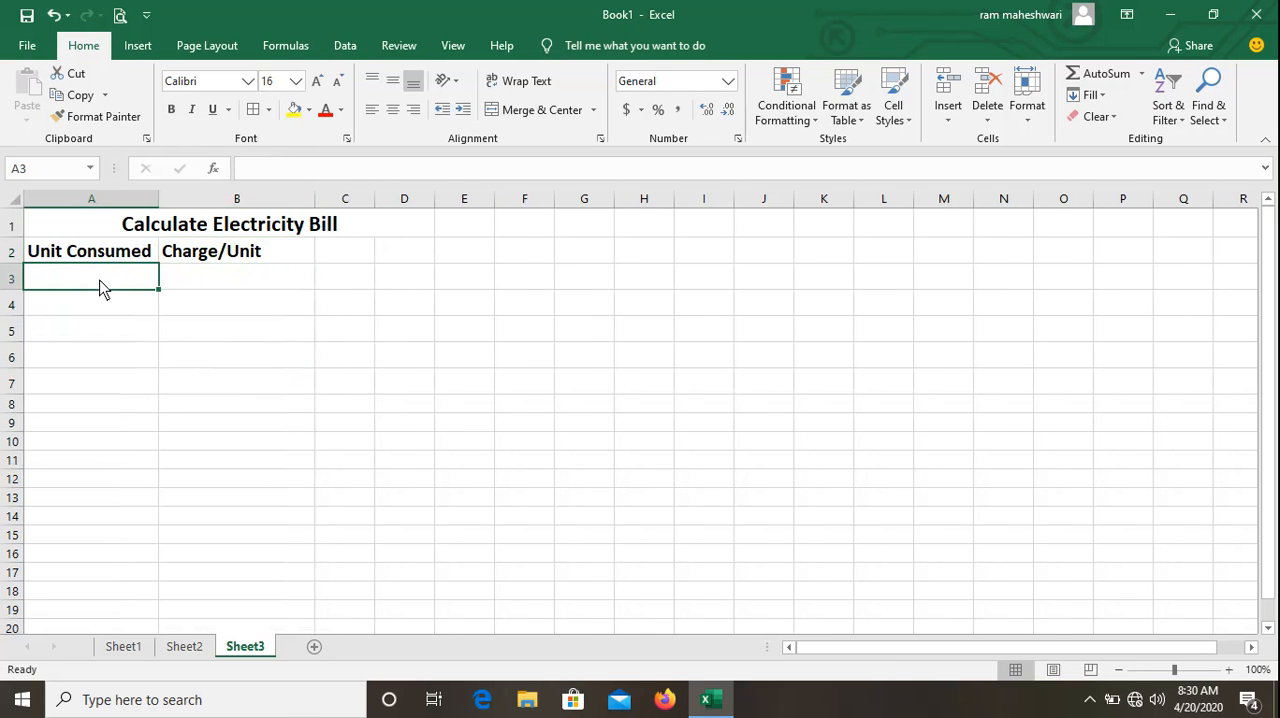
text(First )
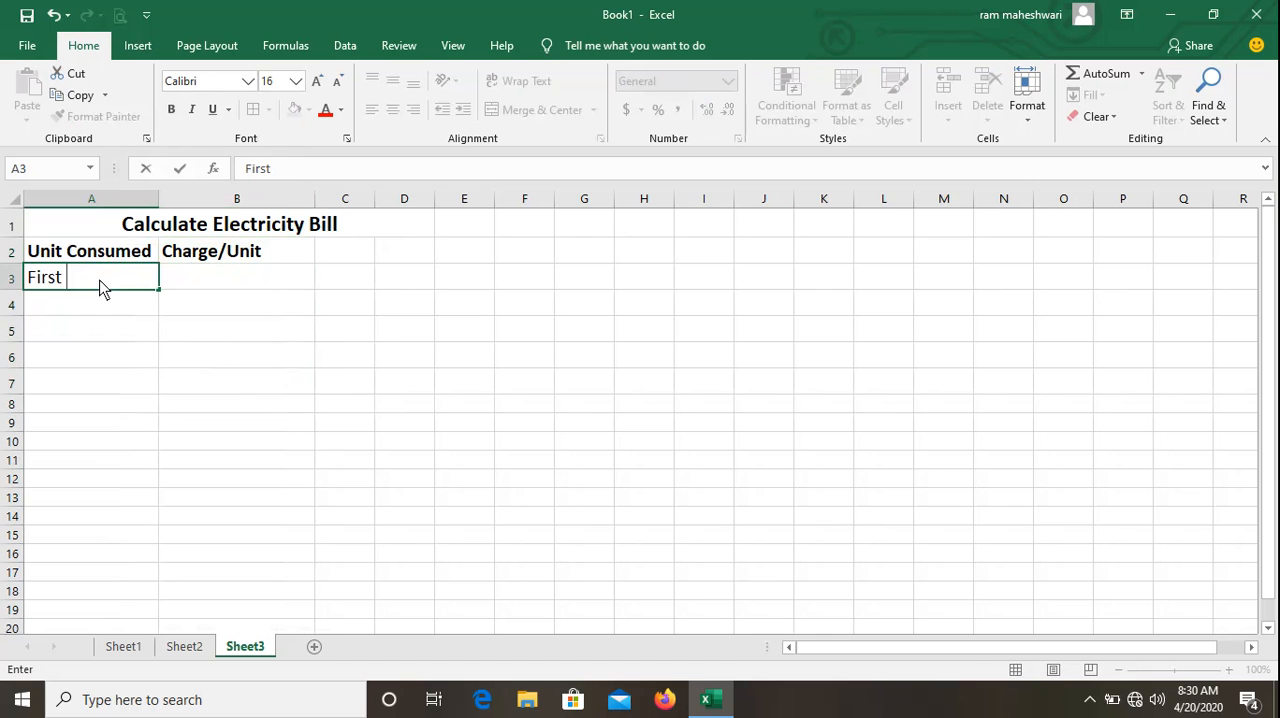
text(100 Unit)
key(Tab)
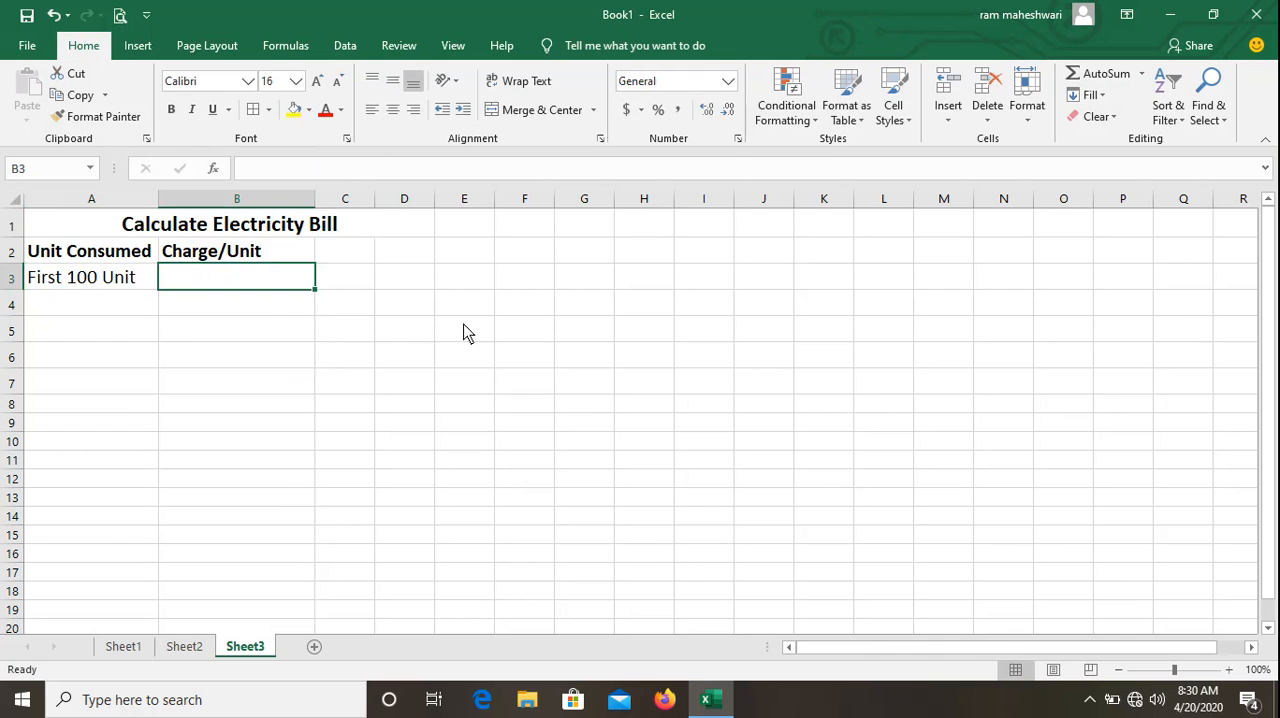
Enter the rate "6 Rs./Unit" in B3 for the first slab.
text(6)
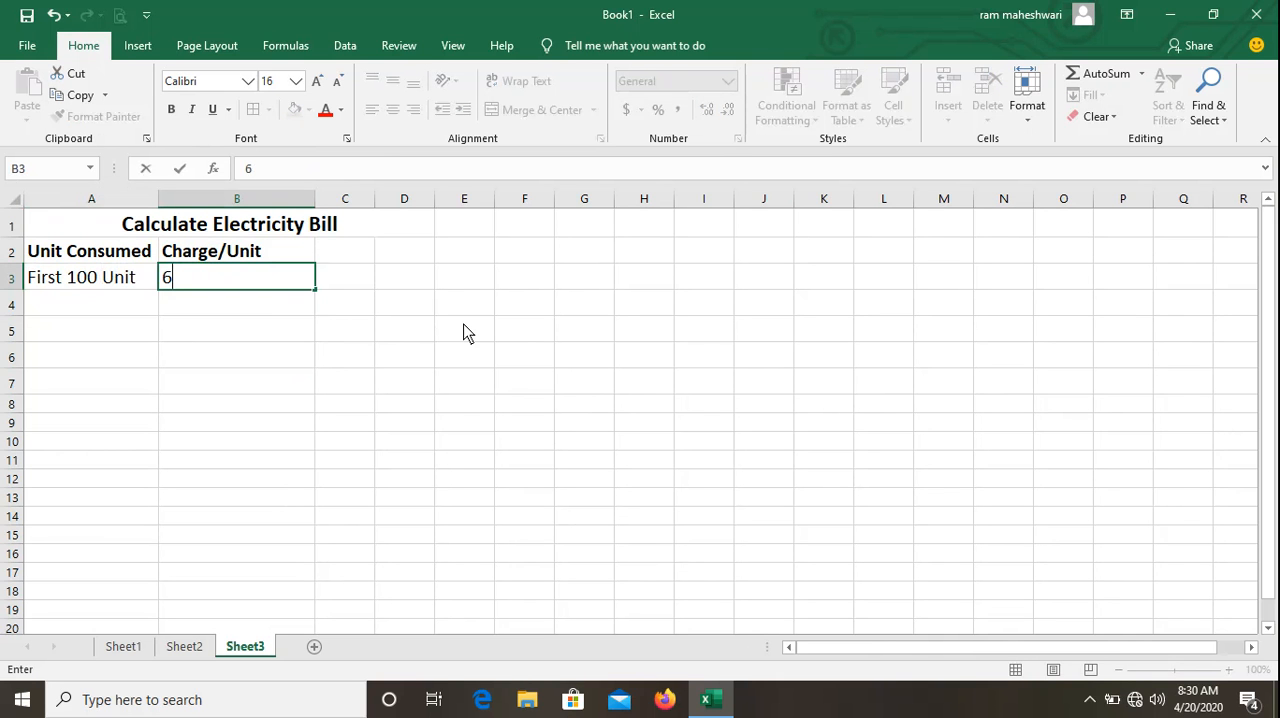
text( Rs.)
key(BackSpace)
text(/Unit)
key(Return)
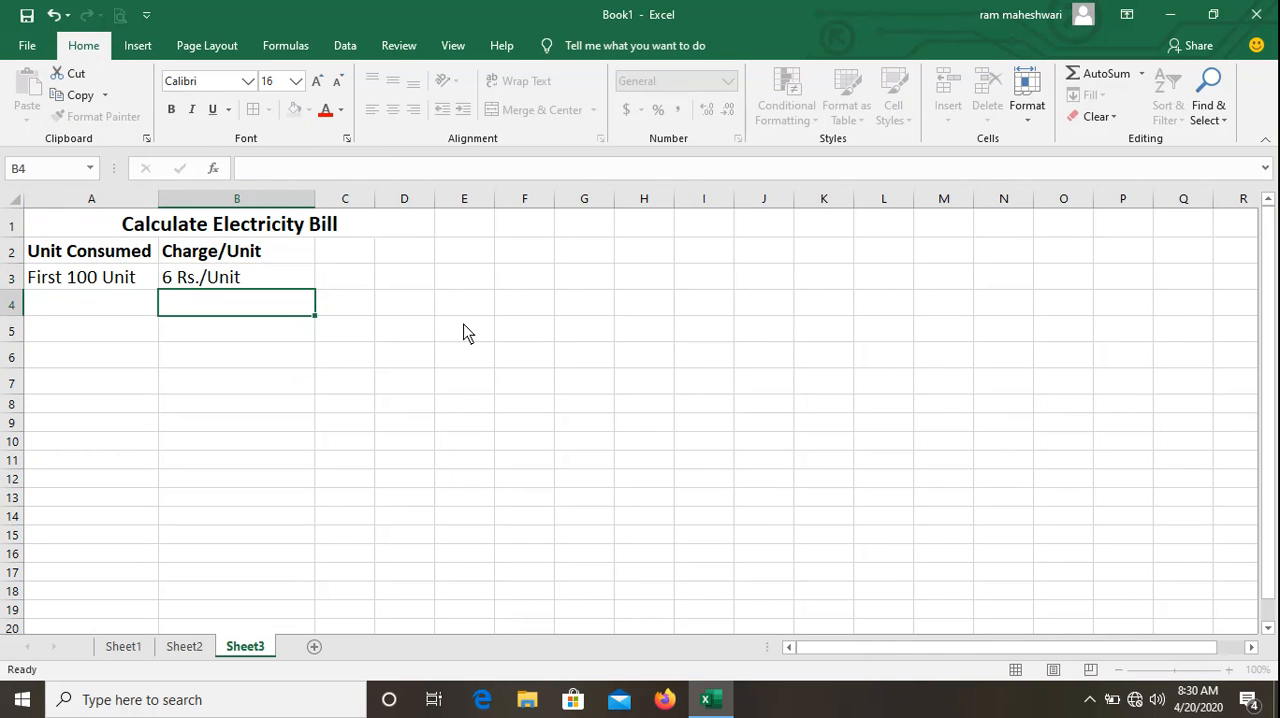
Enter the second consumption slab, "Next 200 Units", in A4.
key(Left)
text(Nex)
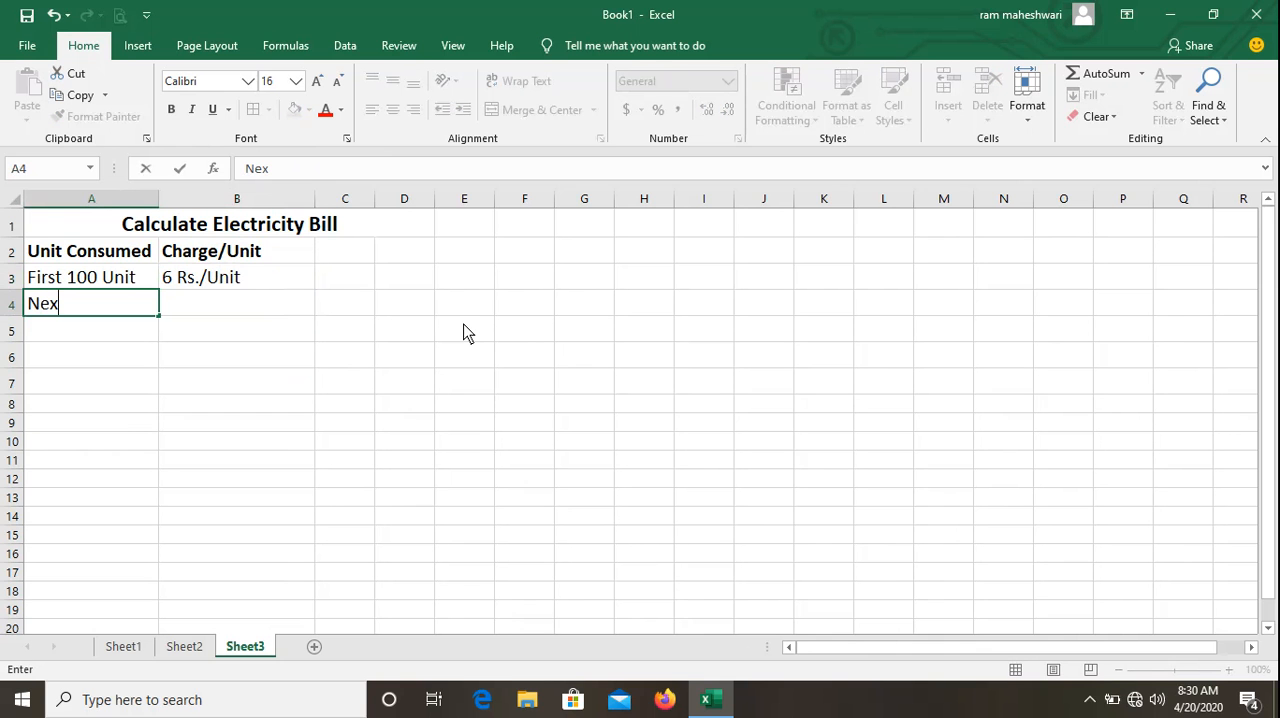
text(t 200 Units)
key(Tab)
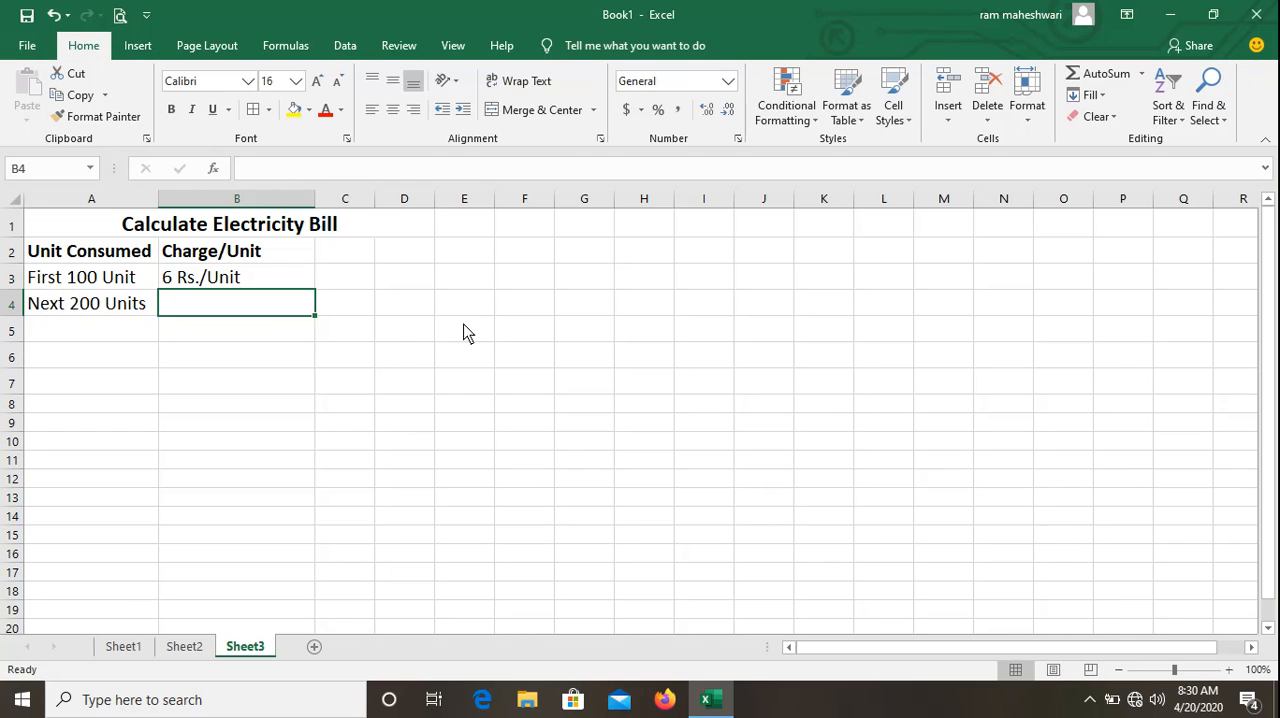
Copy the rate from B3 into B4 and edit it to "7 Rs./Unit".
text(7)
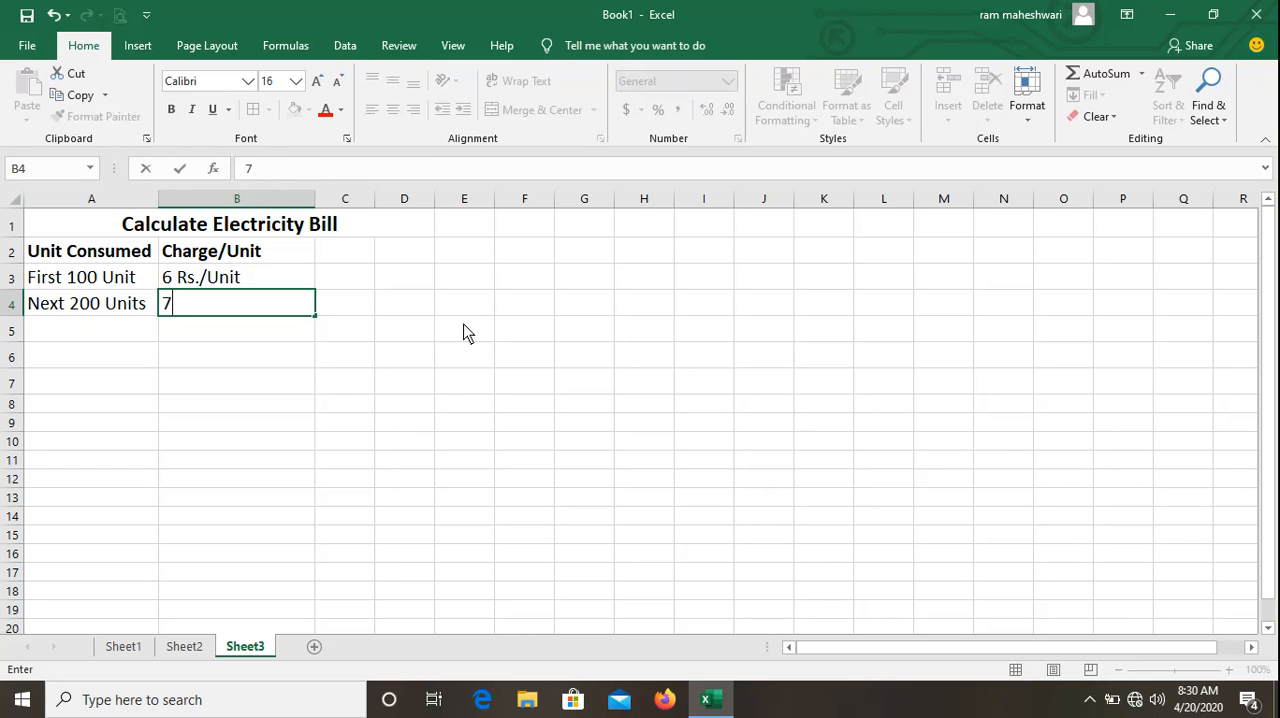
key(ctrl+Return)
key(ctrl+apostrophe)
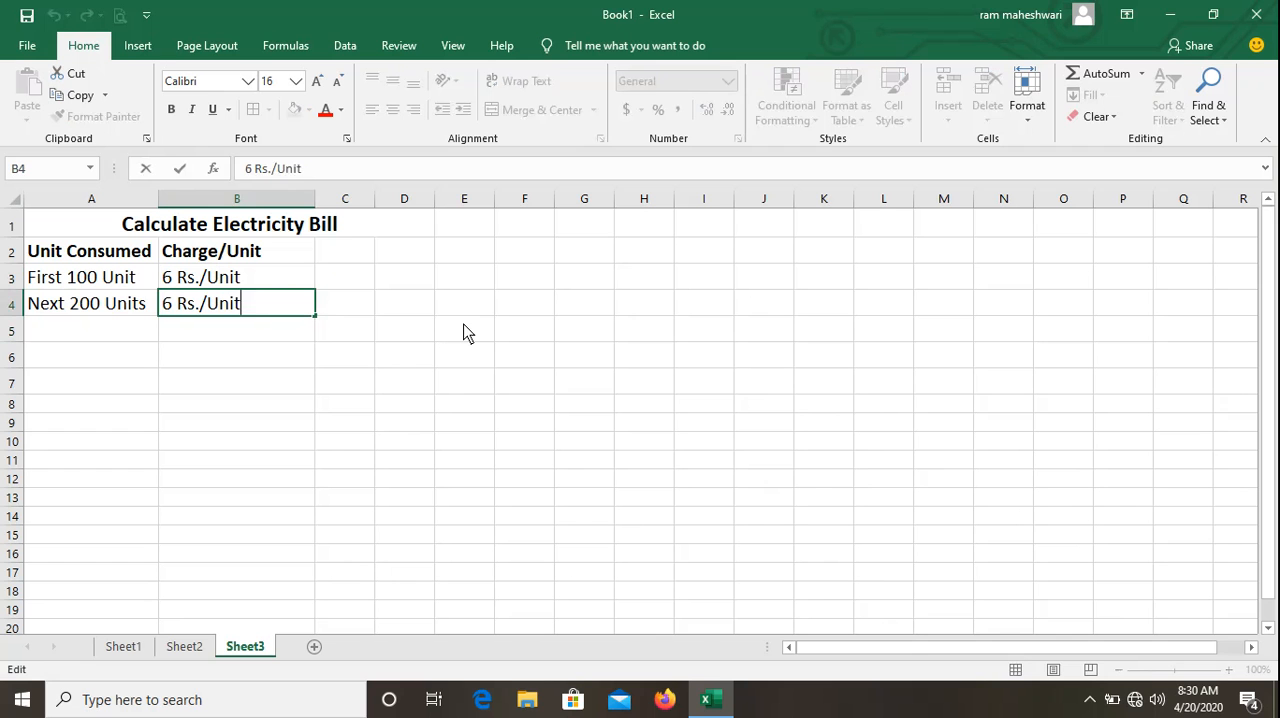
key(Home)
key(Delete)
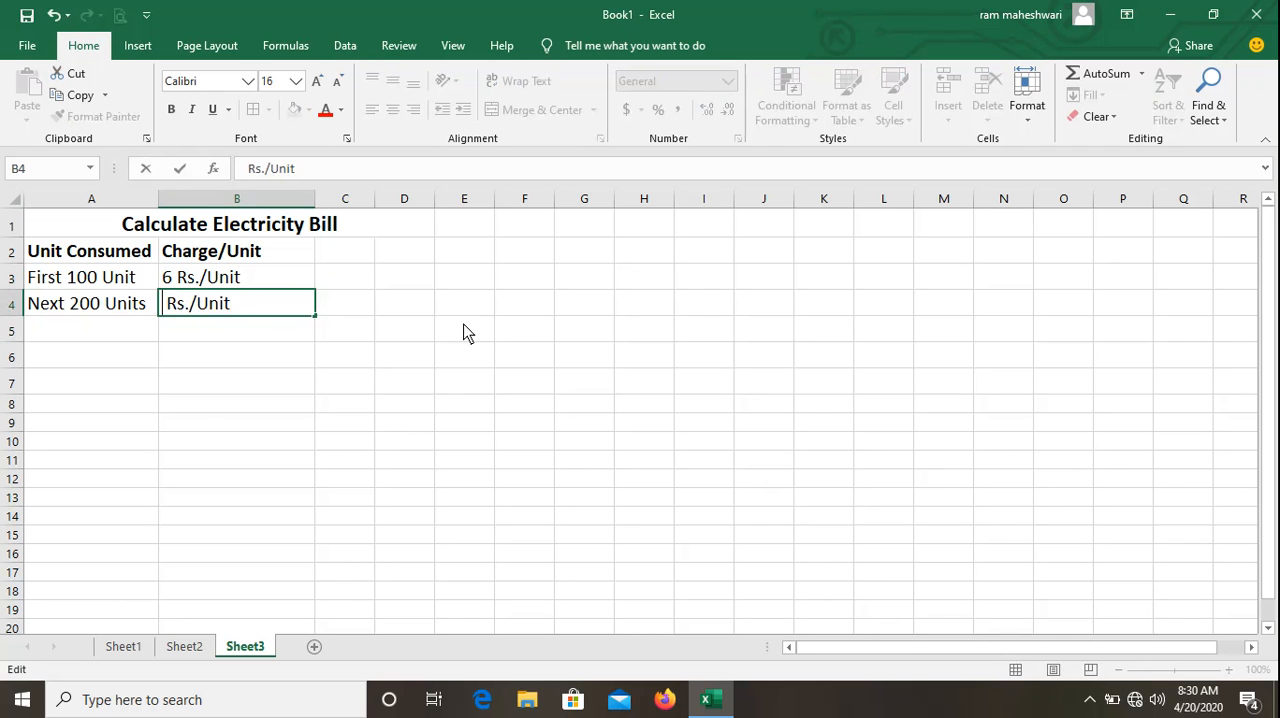
text(7)
key(Return)
Enter the third consumption slab, "Next 200 Units", in A5.
key(Left)
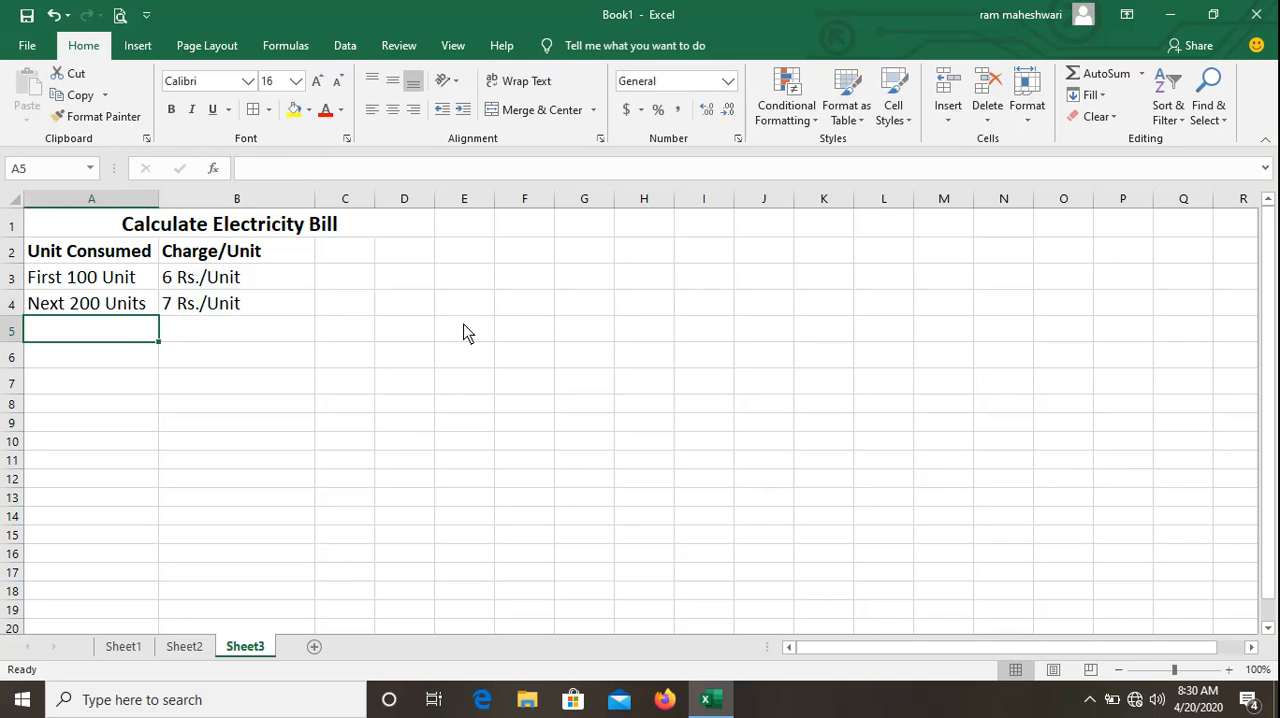
text(Next)
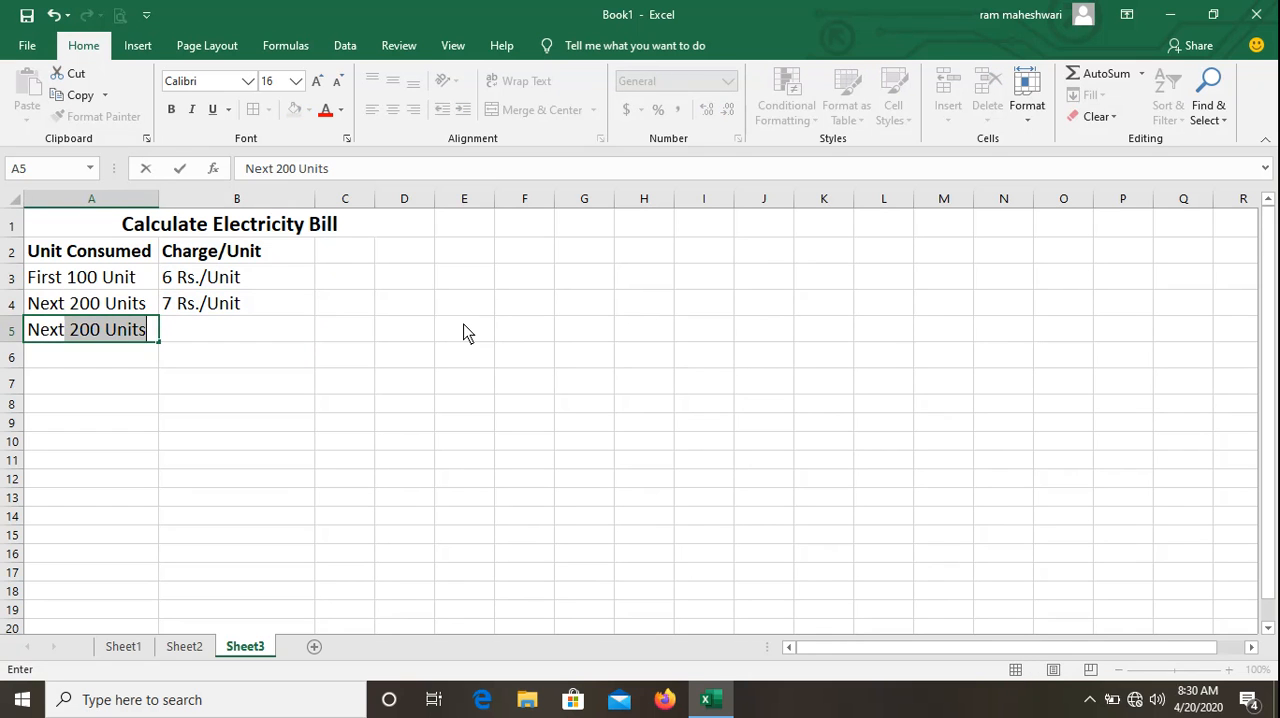
key(Return)
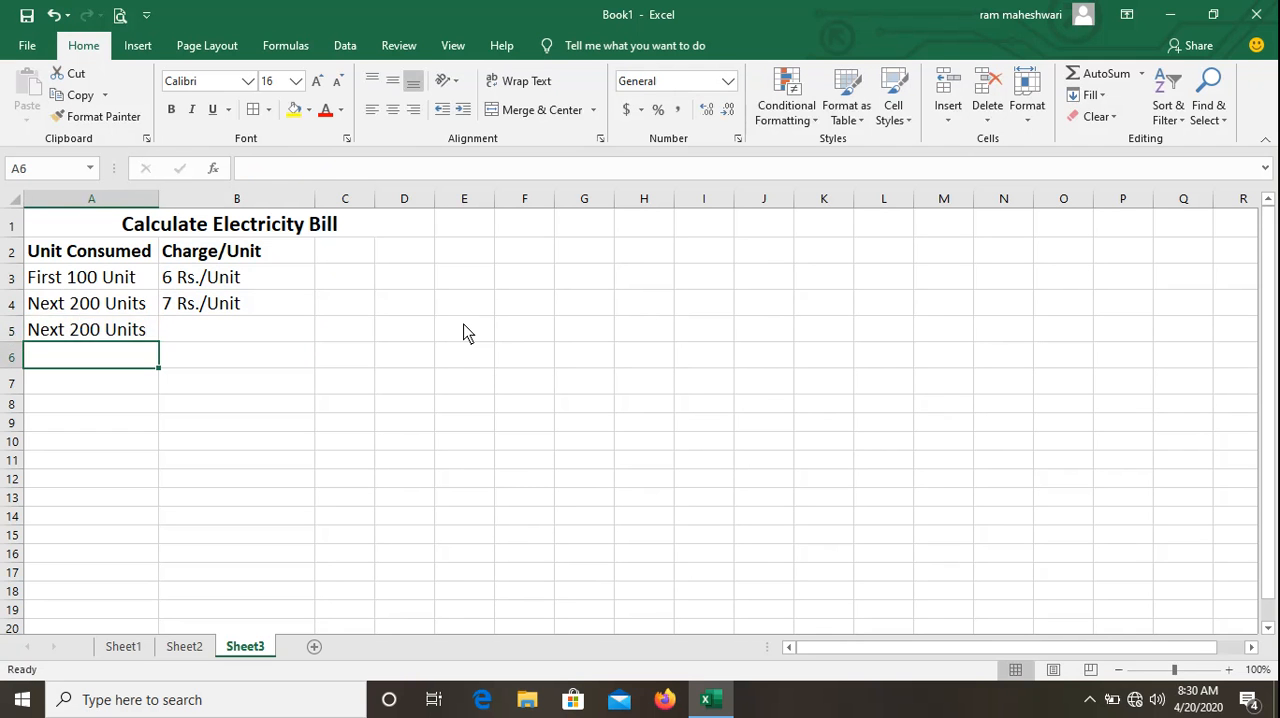
Fill the rate from B4 down into B5 and edit it to "8 Rs./Unit".
key(Up)
key(Right)
key(ctrl+d)
key(F2)
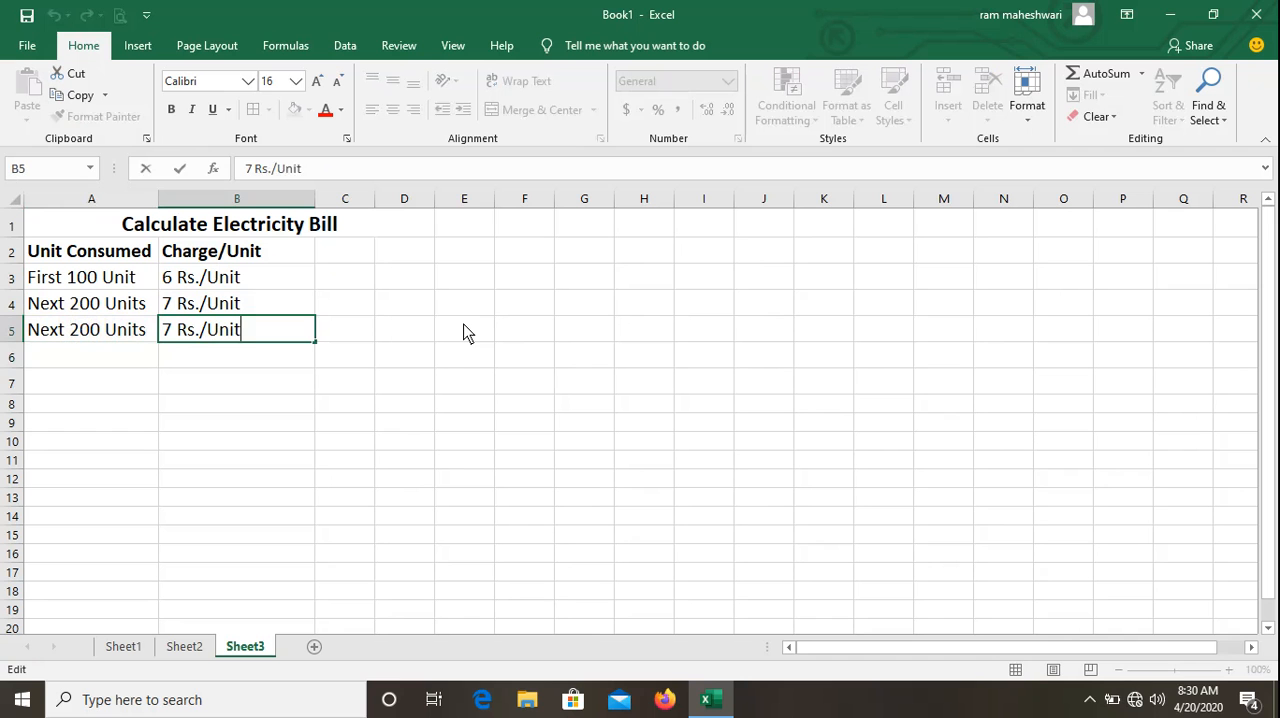
key(Home)
key(Delete)
text(8)
key(Return)
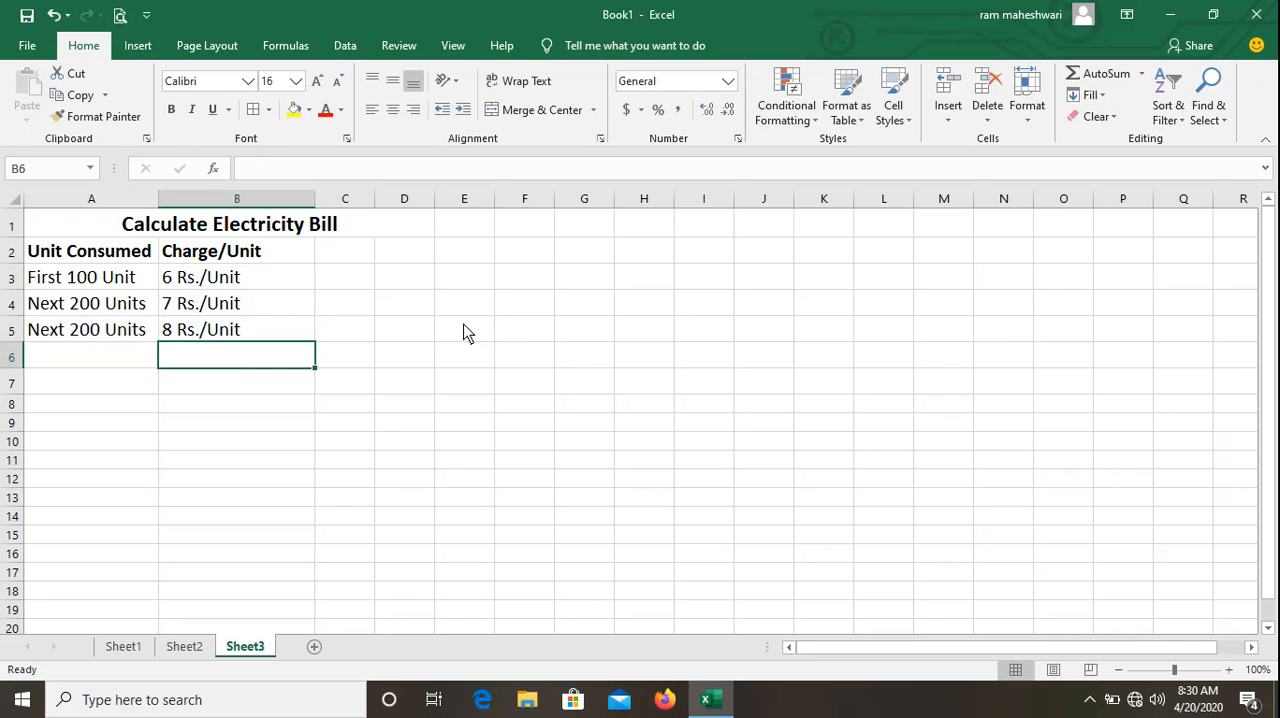
Enter the last consumption slab, "Beyond 500", in A6.
key(Left)
text(Beyond)
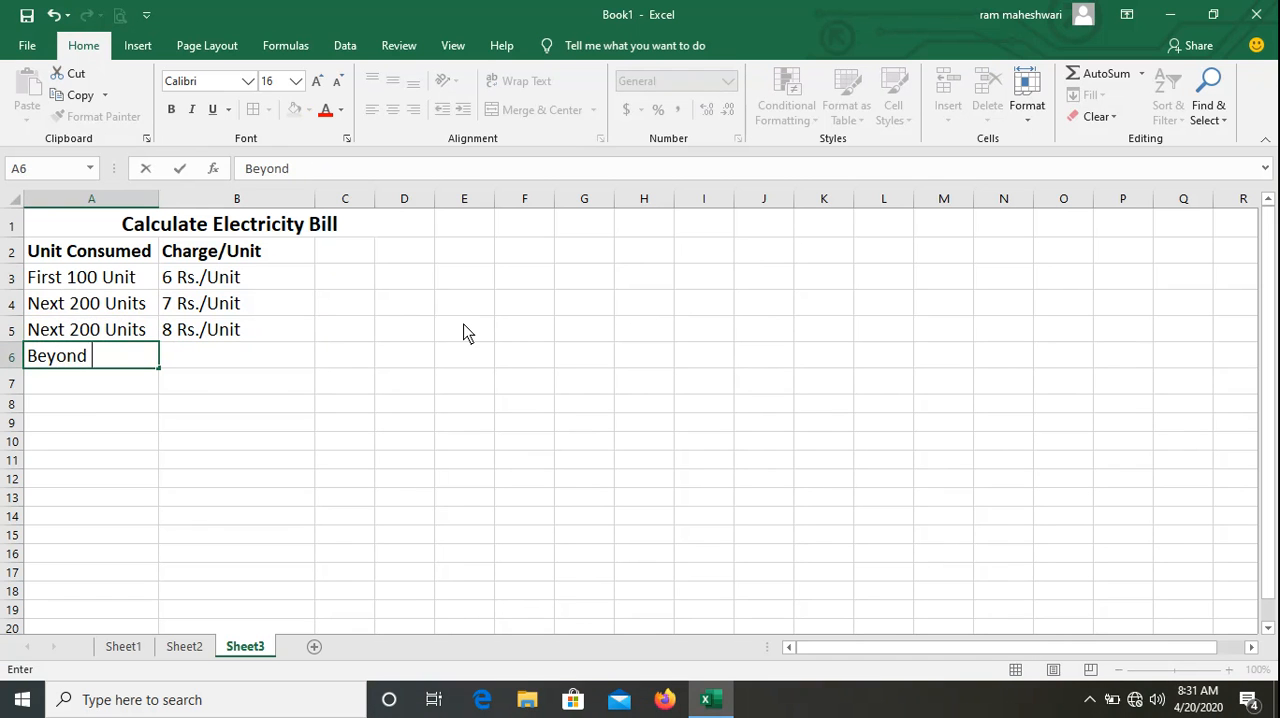
text( 500)
key(Return)
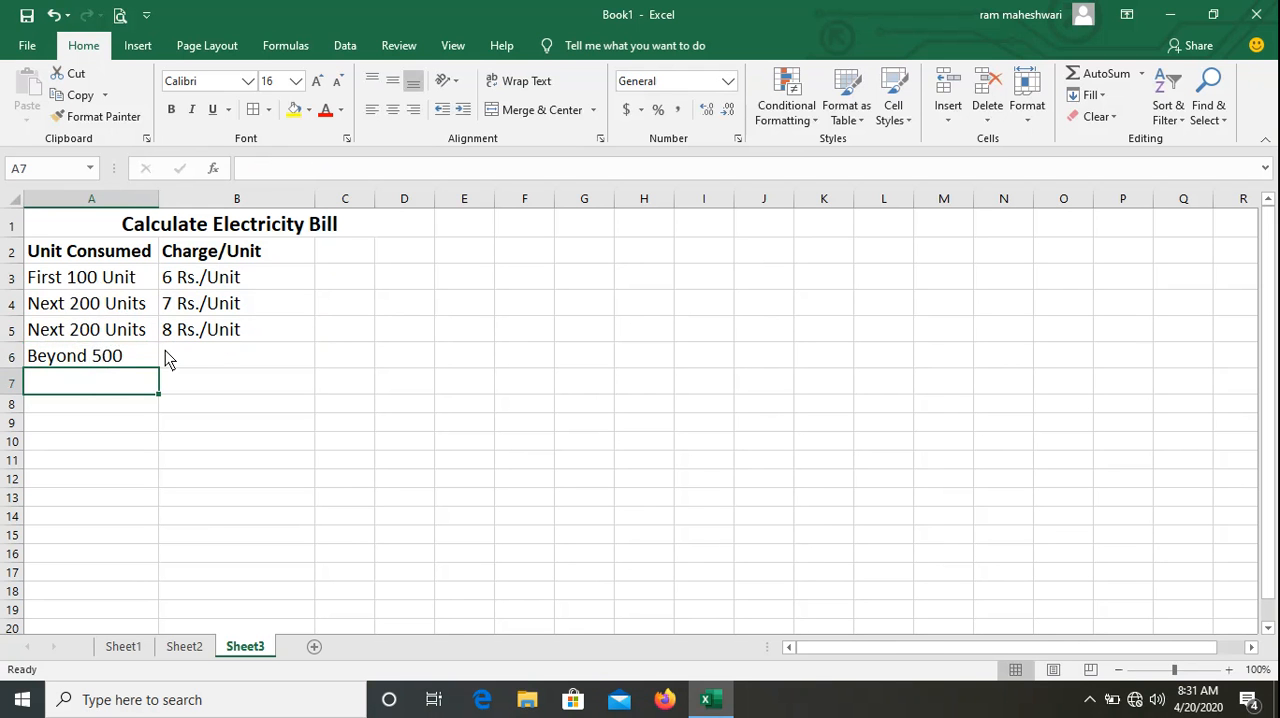
Fill the rate from B5 down into B6 and edit it to "10 Rs./Unit".
click(219, 358)
text(1)
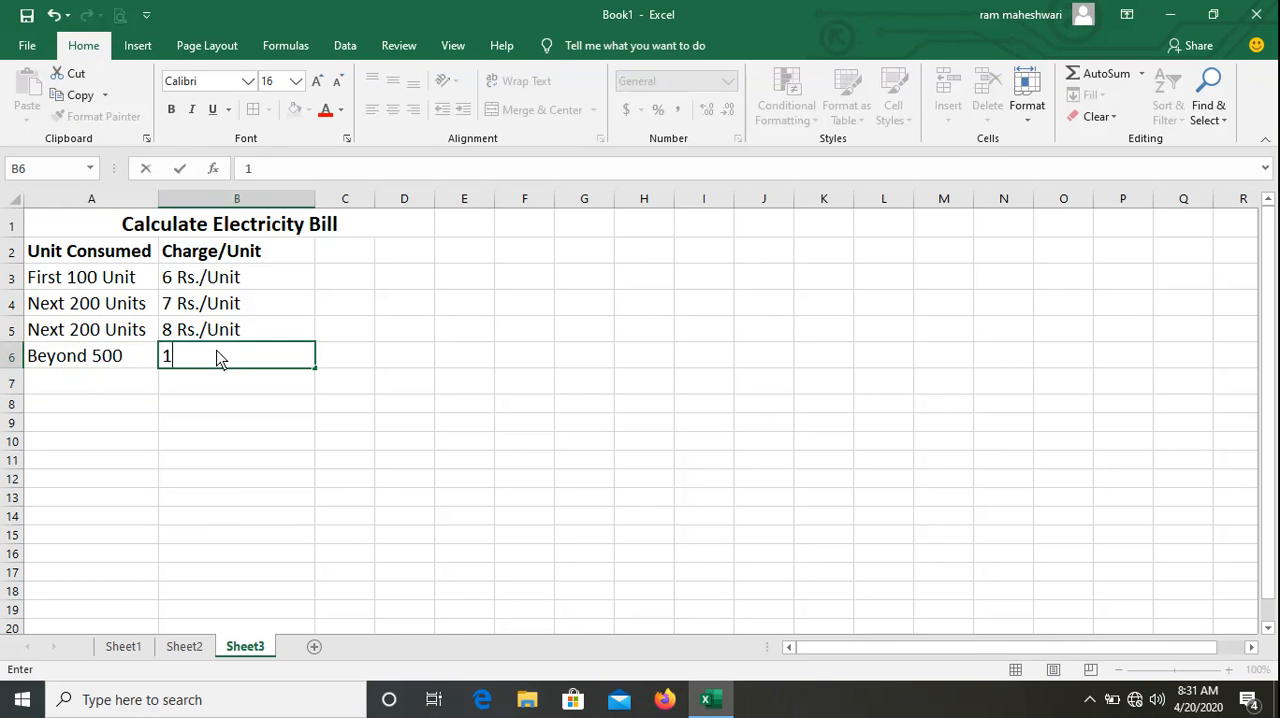
key(BackSpace)
key(Return)
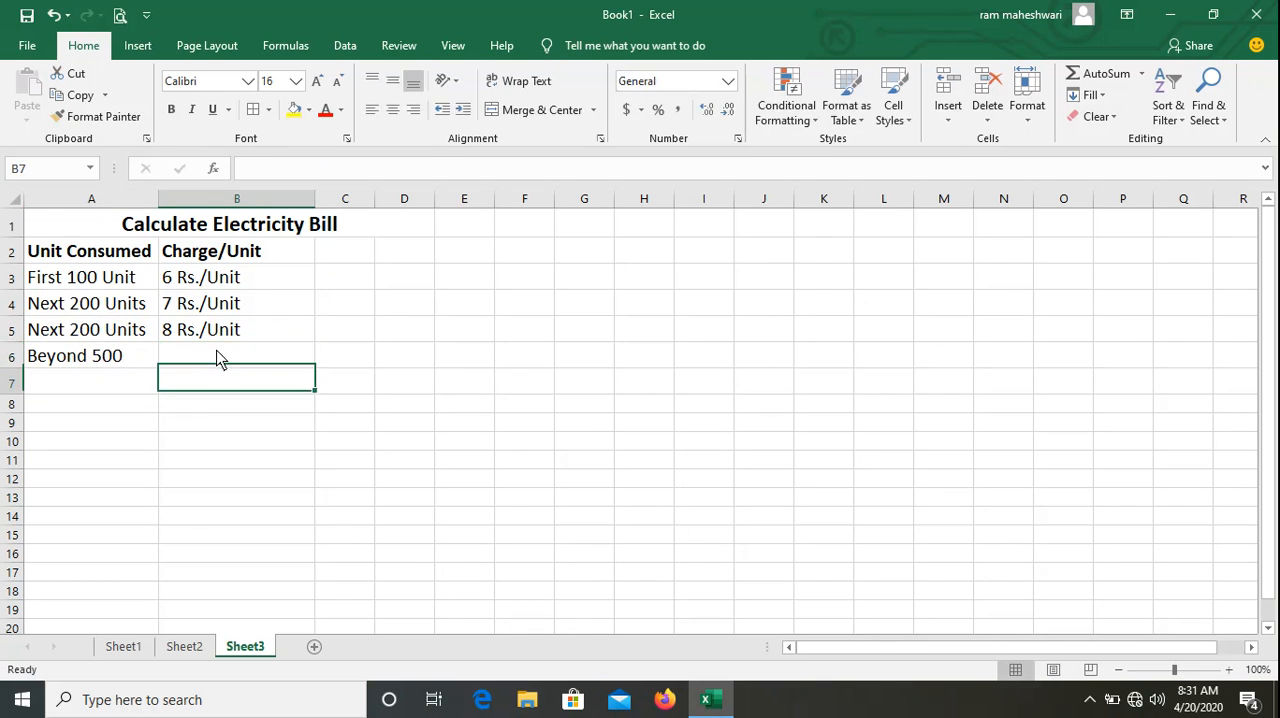
click(219, 358)
key(ctrl+d)
key(F2)
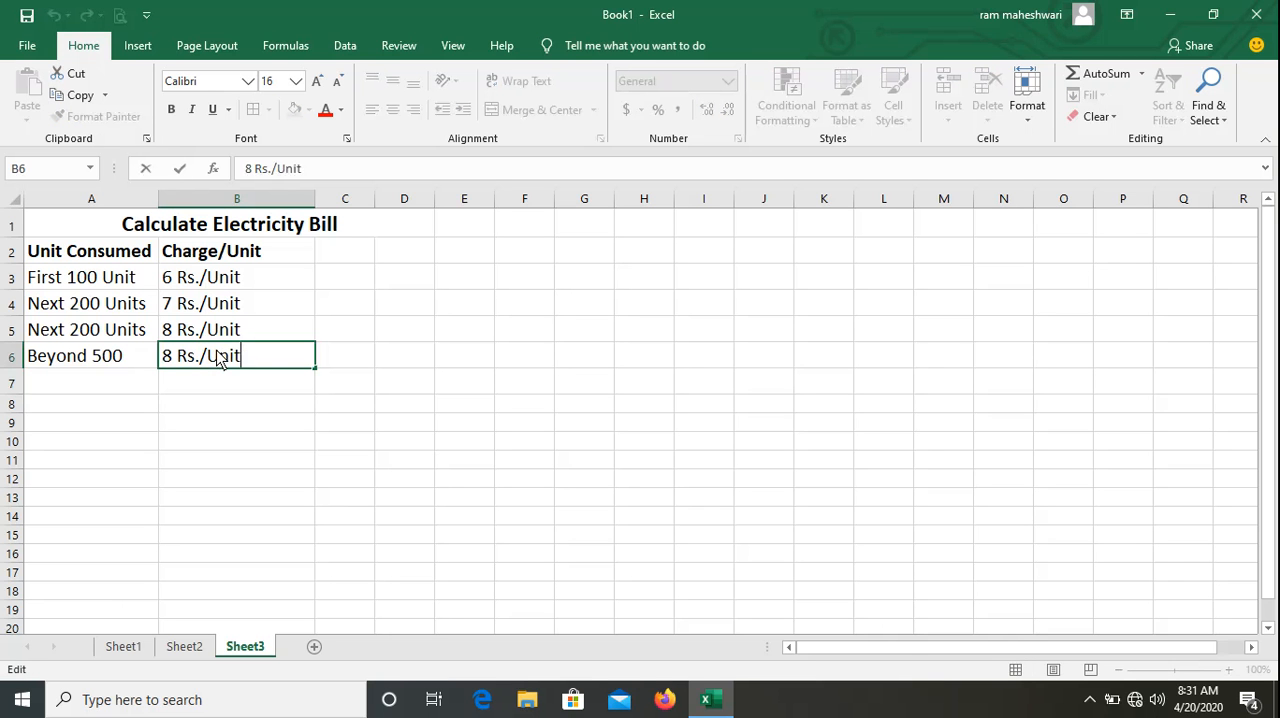
key(Home)
key(Delete)
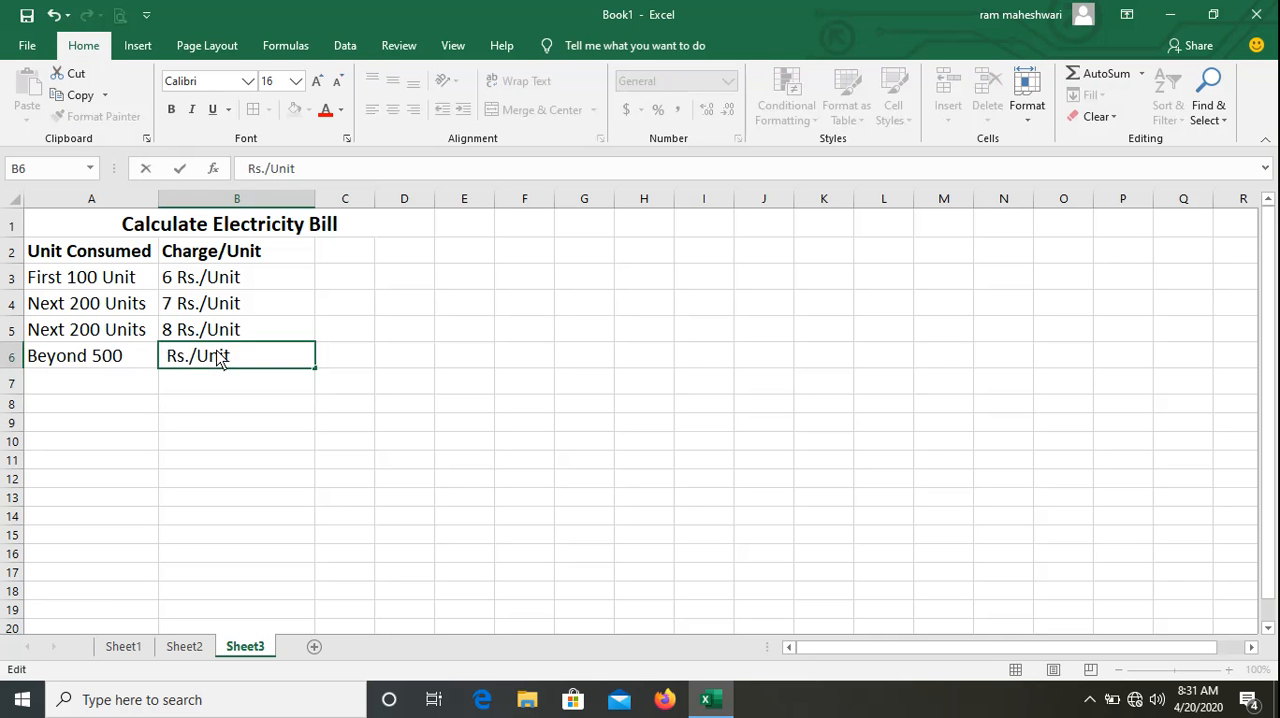
text(10)
key(Return)
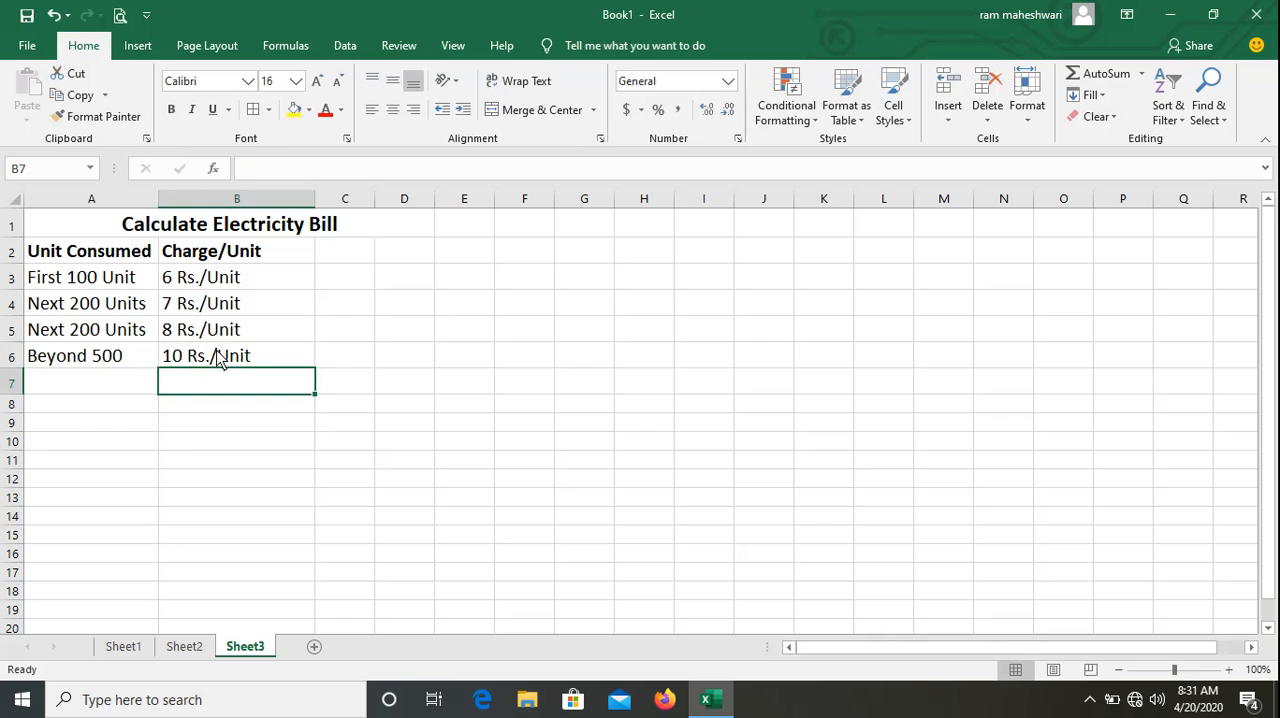
Enter the label "Enter Unit Consumed" in A8 and autofit column A to show it fully.
click(185, 438)
click(101, 406)
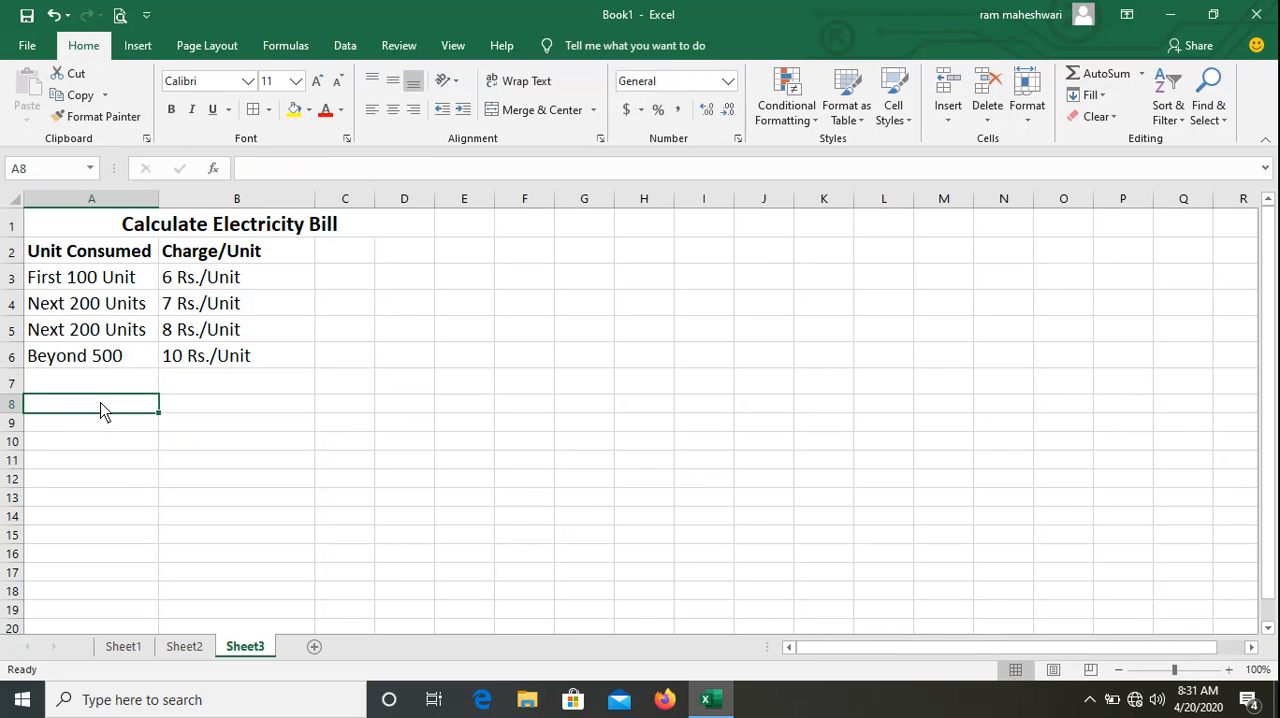
text(Enter )
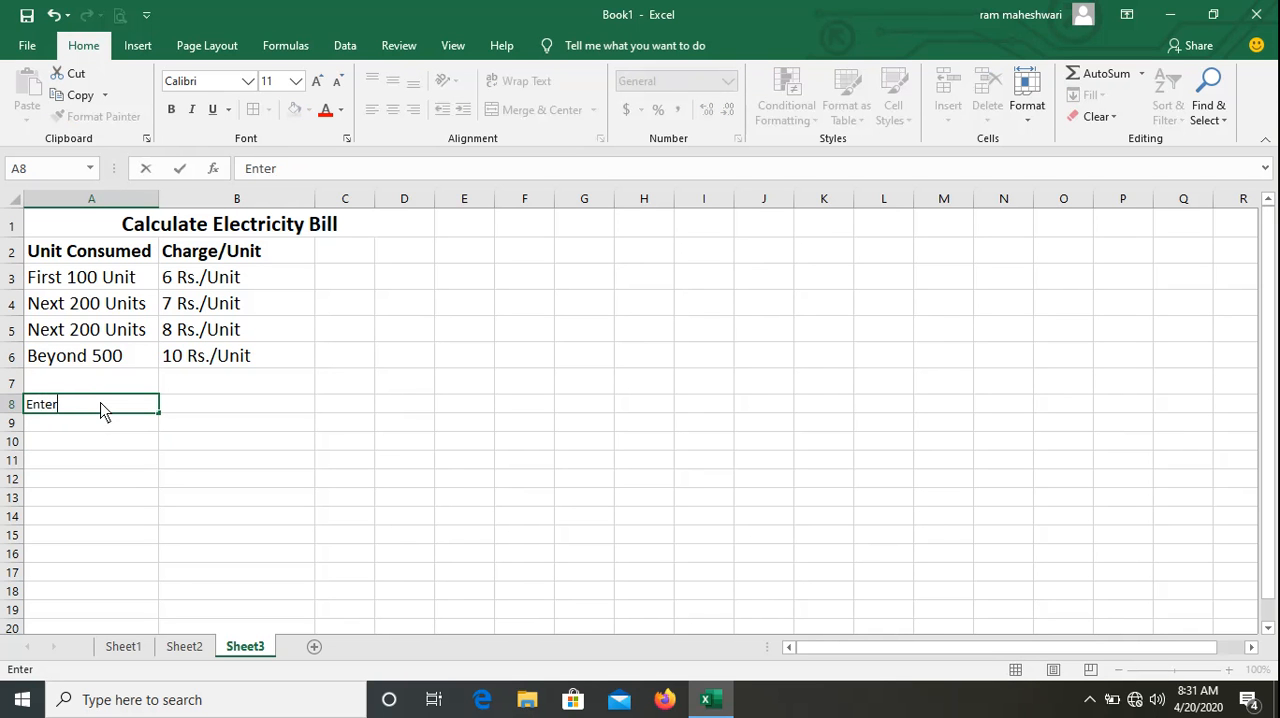
text(Unit Consumed)
key(Return)
key(Up)
key(Right)
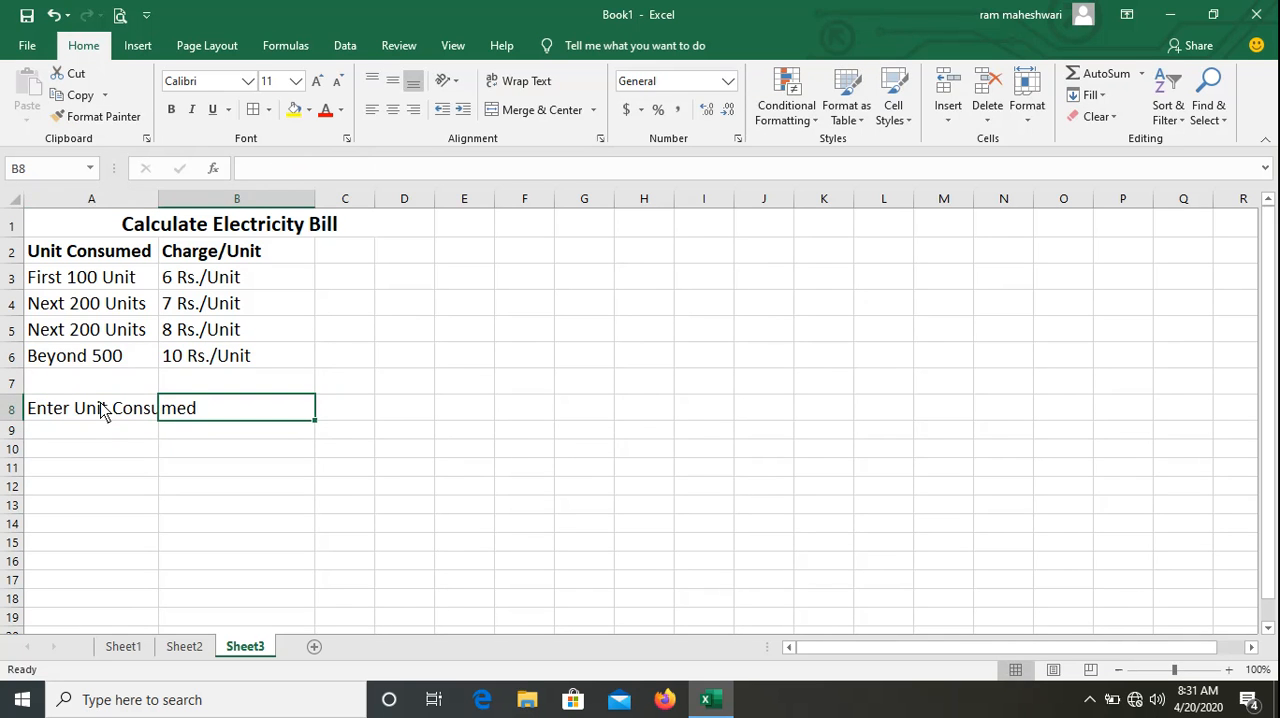
double_click(158, 198)
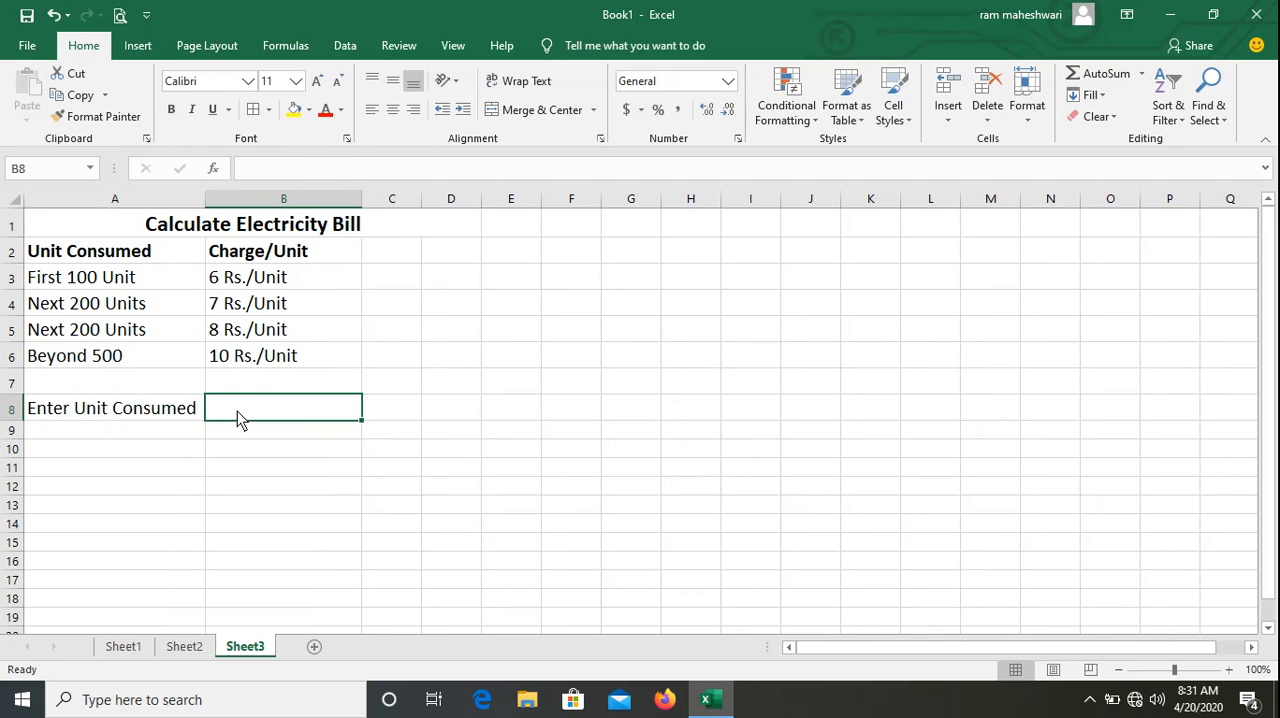
Enter 350 as the units consumed in B8 and the label "Bill Amount" in A9.
text(350)
key(Return)
key(Left)
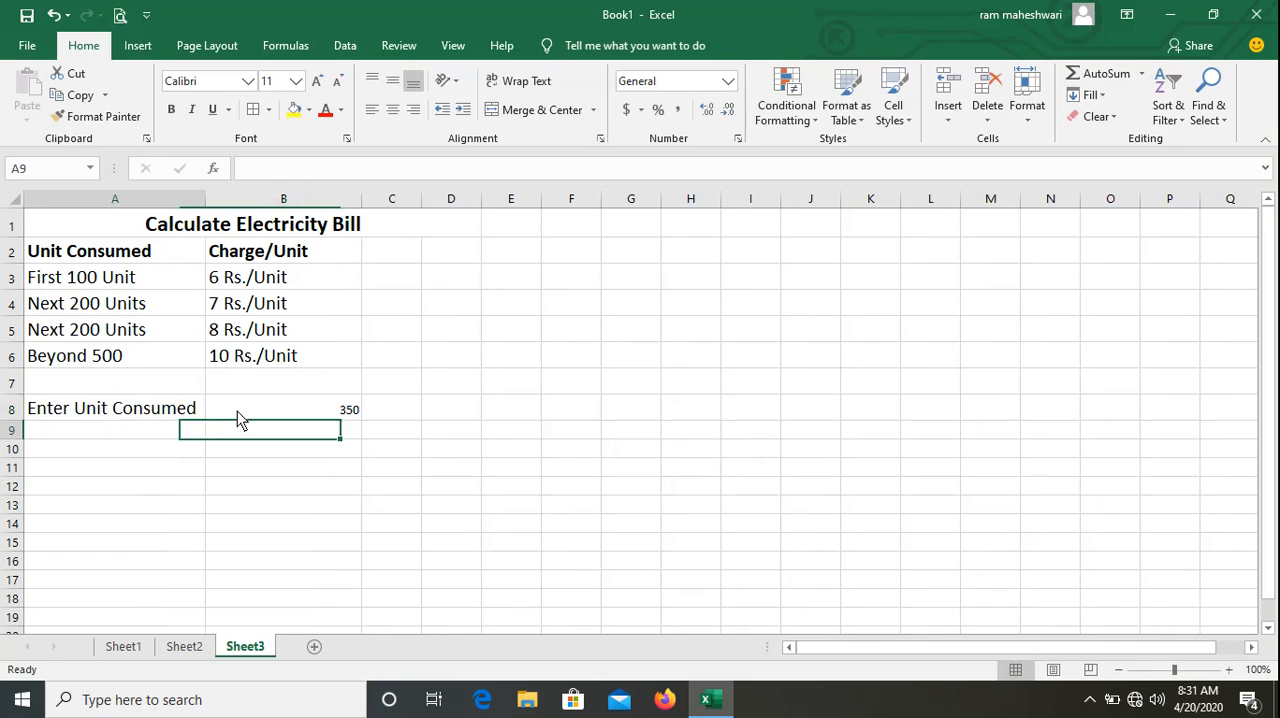
text(Bill)
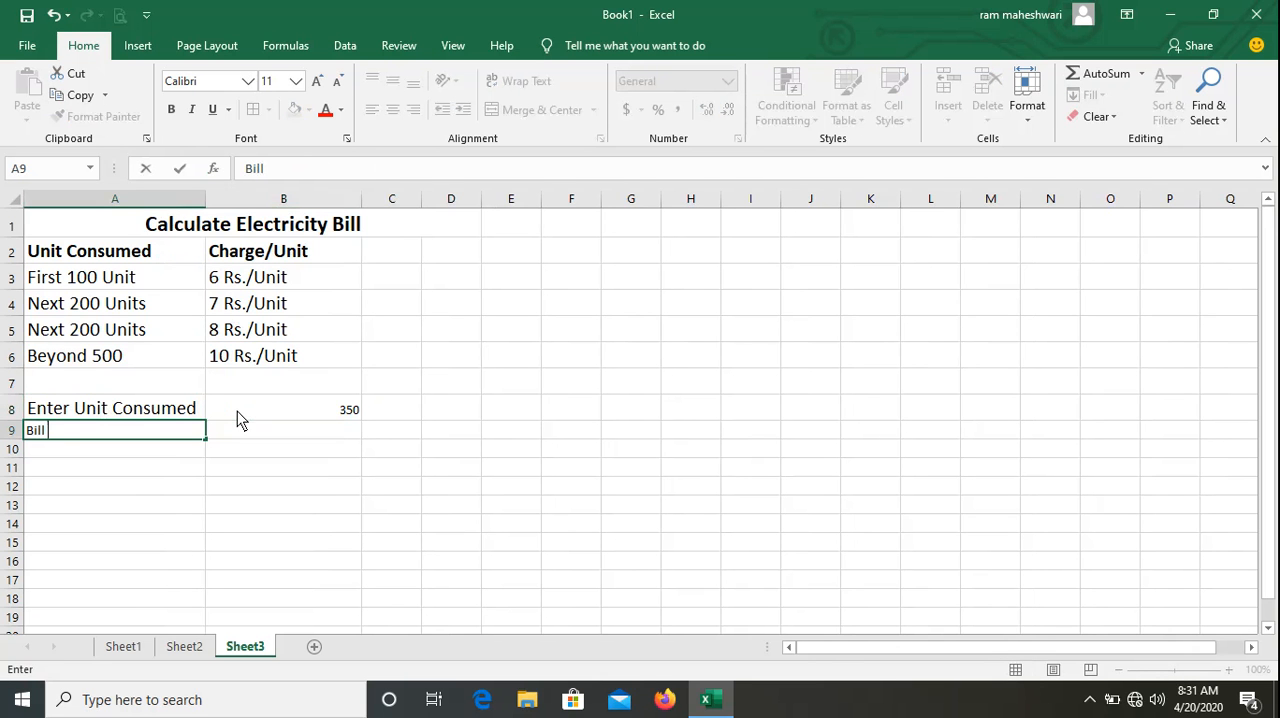
text( Amount)
key(Return)
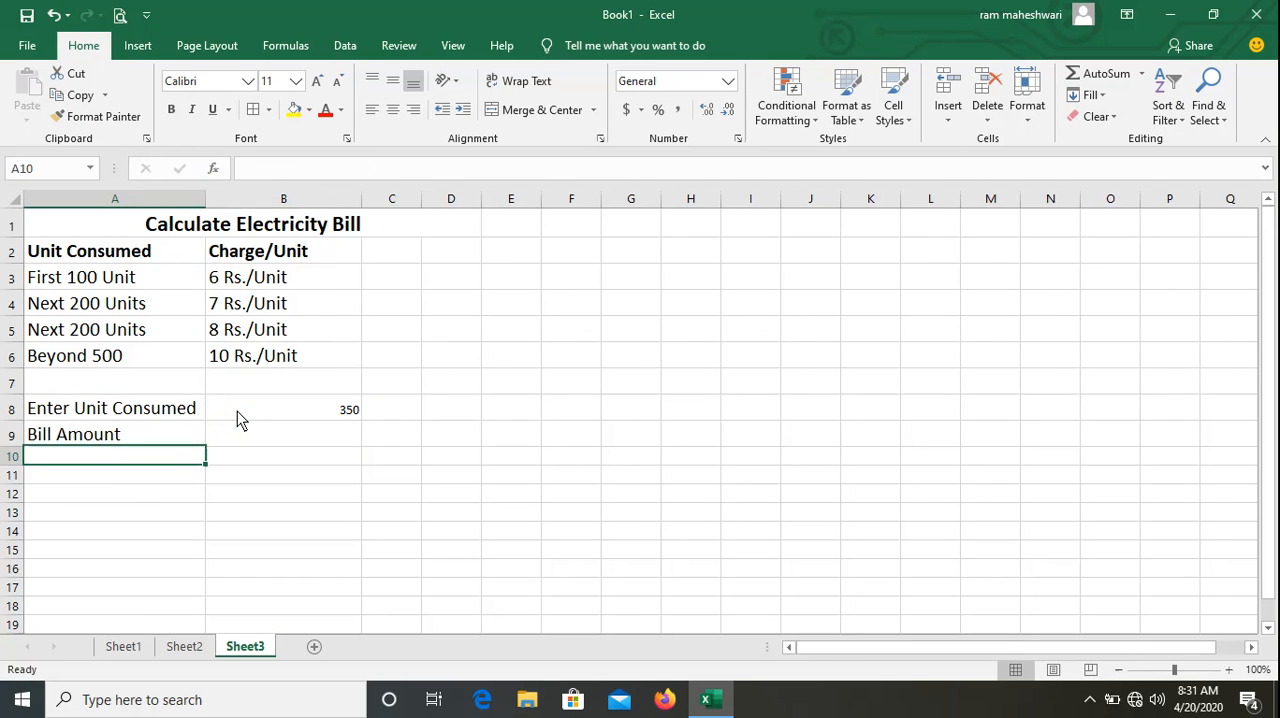
key(Up)
key(Right)
key(Down)
key(Left)
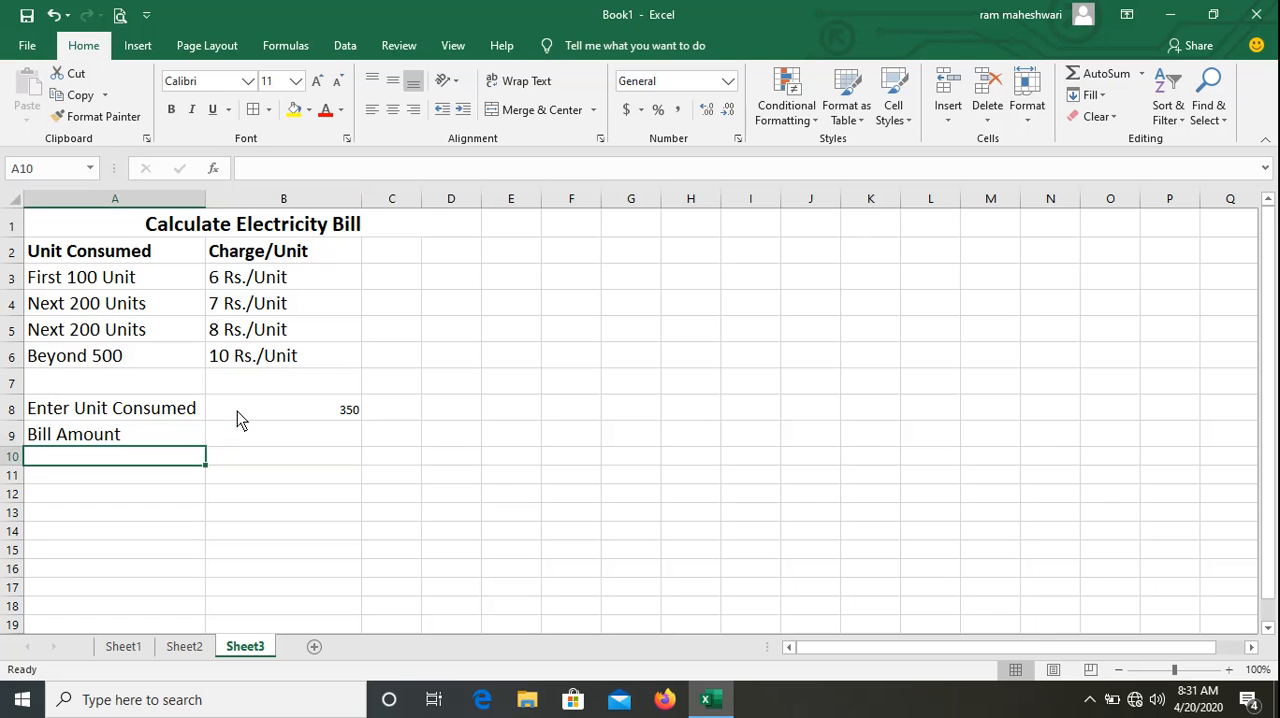
Enter the label "GST 18%" in A10, below "Bill Amount".
text(GST)
key(Tab)
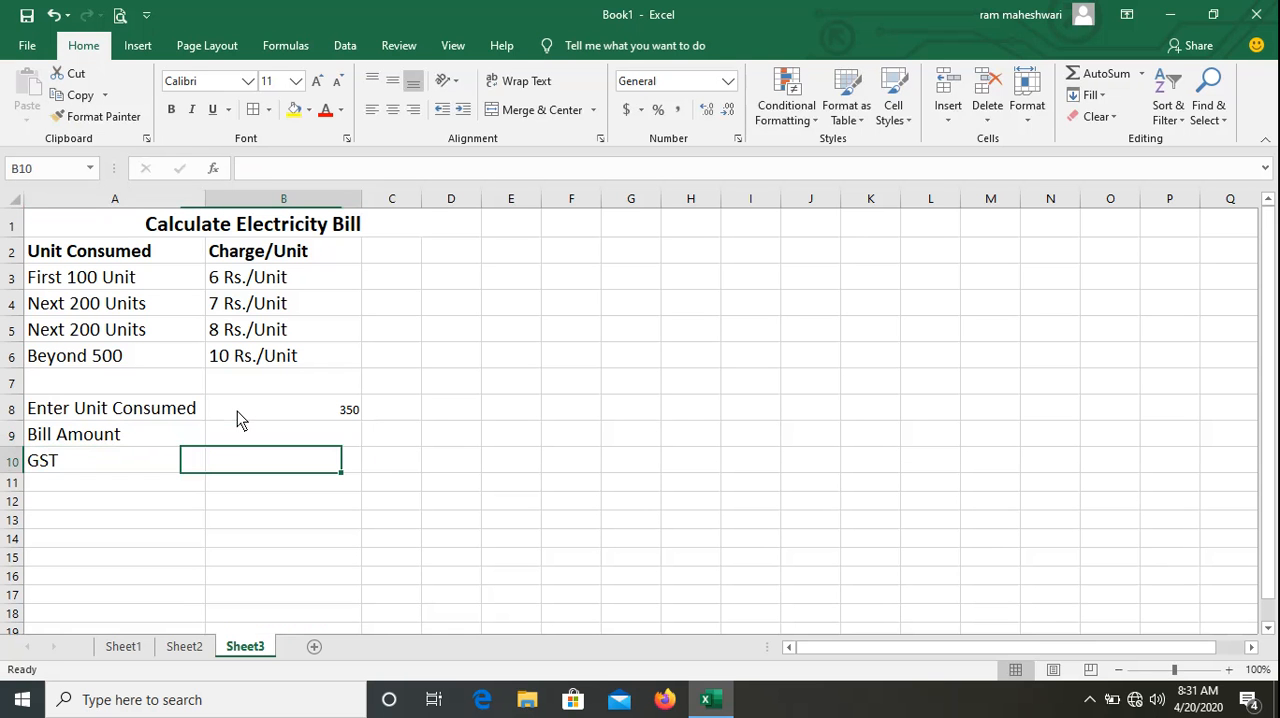
key(Left)
key(F2)
text(1)
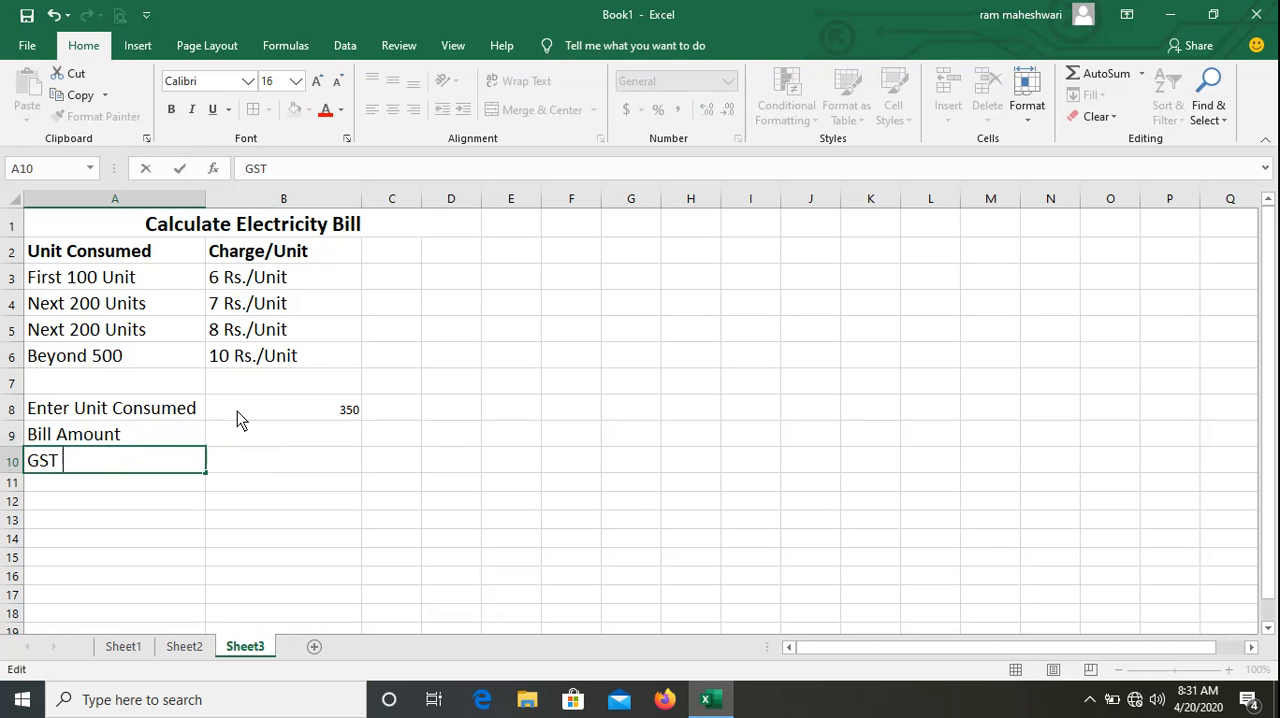
text(8%)
key(Return)
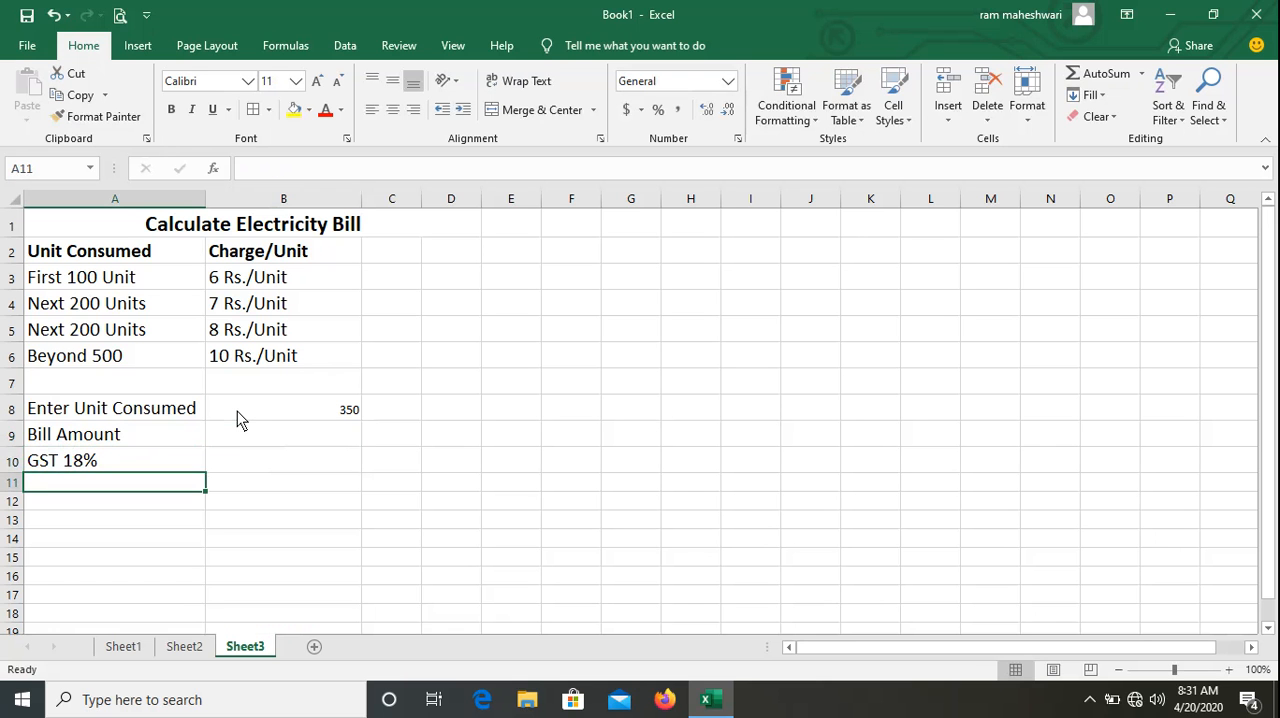
Enter the label "Amount Payable" in A11.
key(Return)
key(Up)
text(Amount )
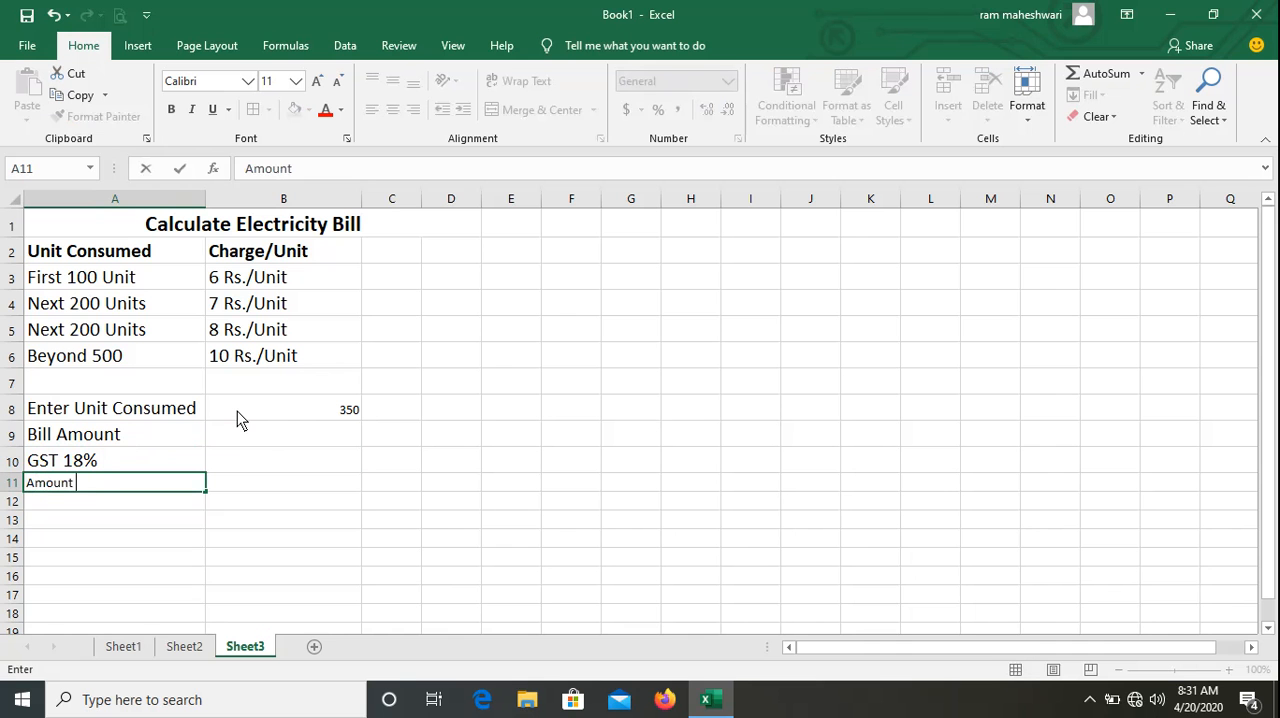
text(Payable)
key(Return)
Set the font size of B8:B12 to 16 and bold the units consumed value in B8.
key(Right)
key(Up)
key(Up)
key(Up)
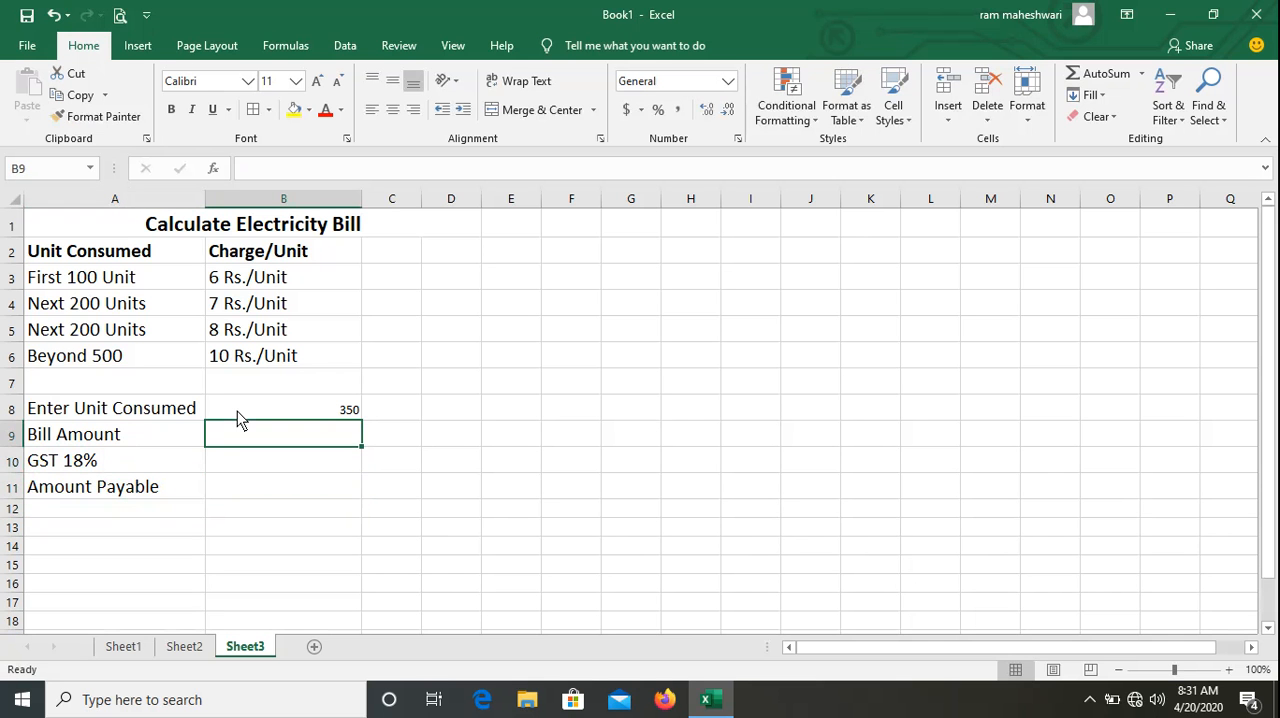
key(Up)
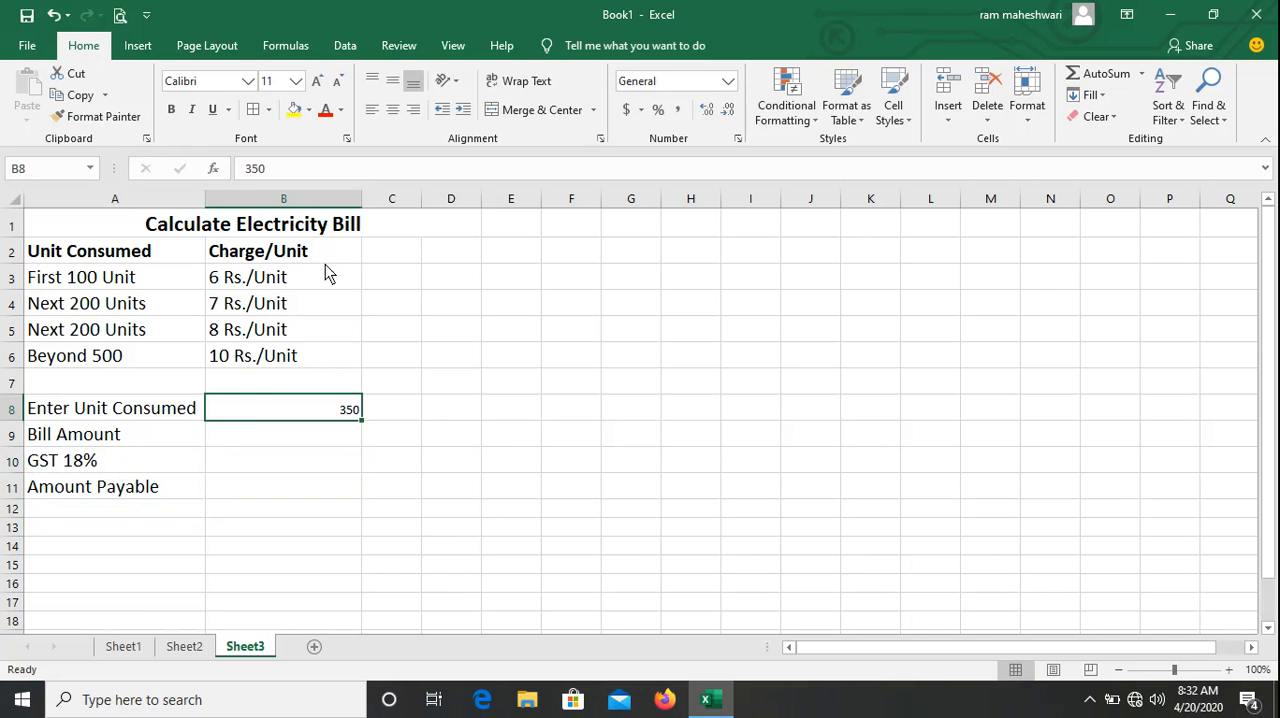
key(shift+Down)
key(shift+Down)
key(shift+Down)
key(shift+Down)
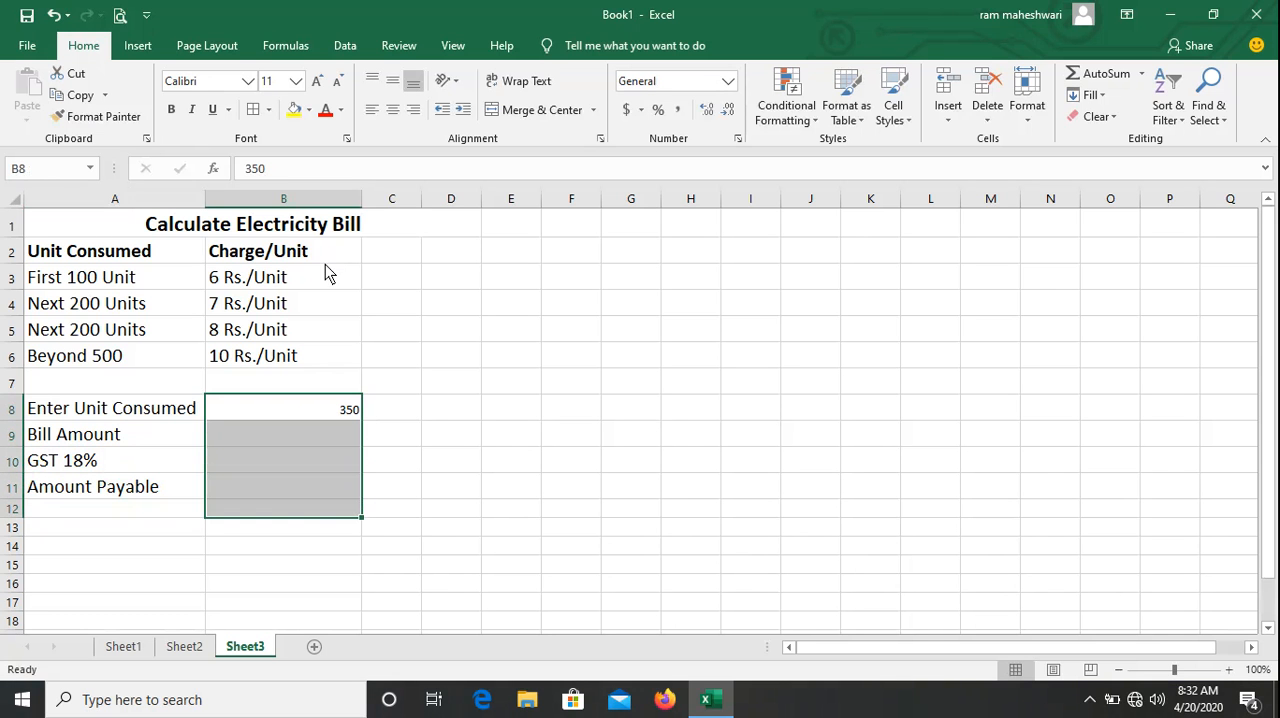
click(275, 84)
text(16)
key(Return)
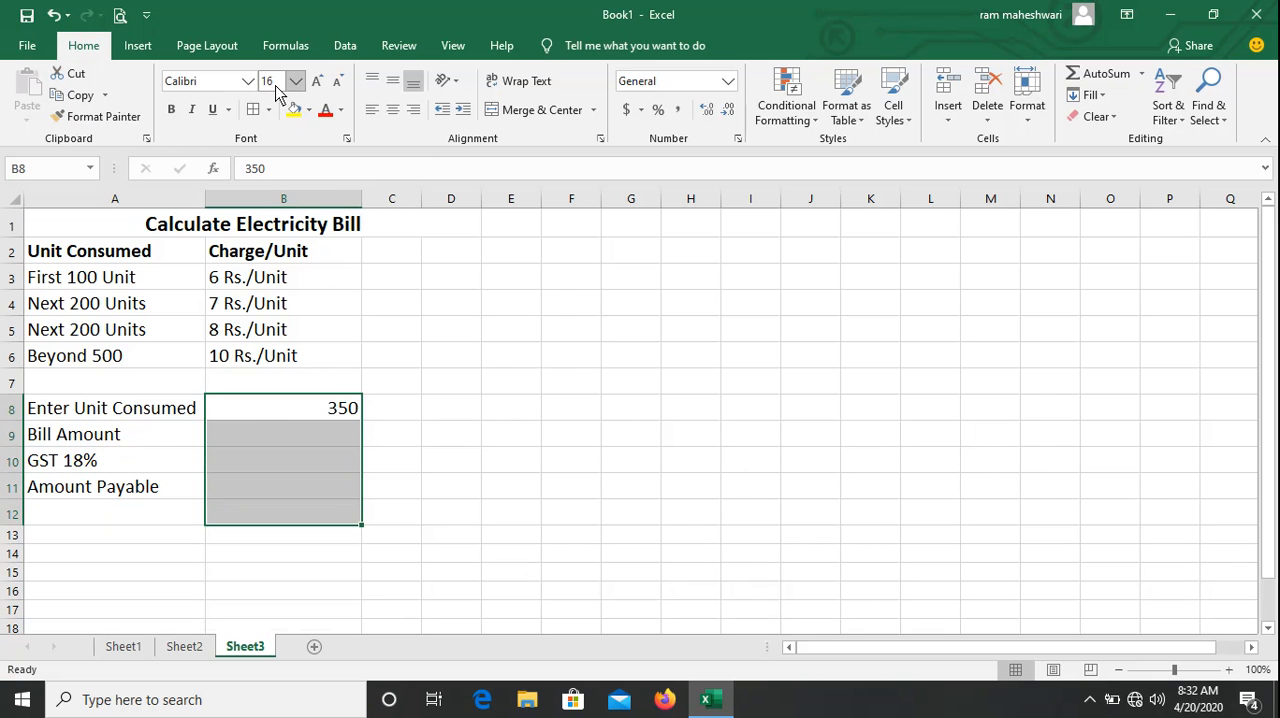
click(271, 419)
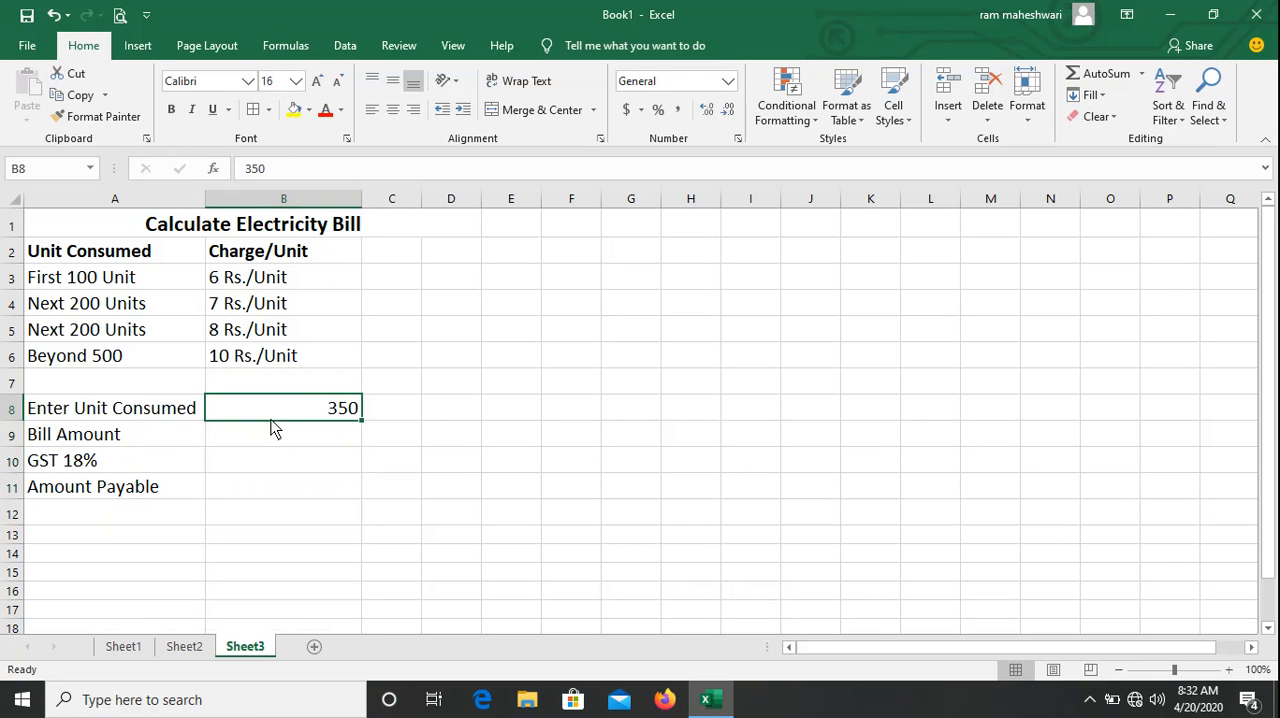
click(170, 110)
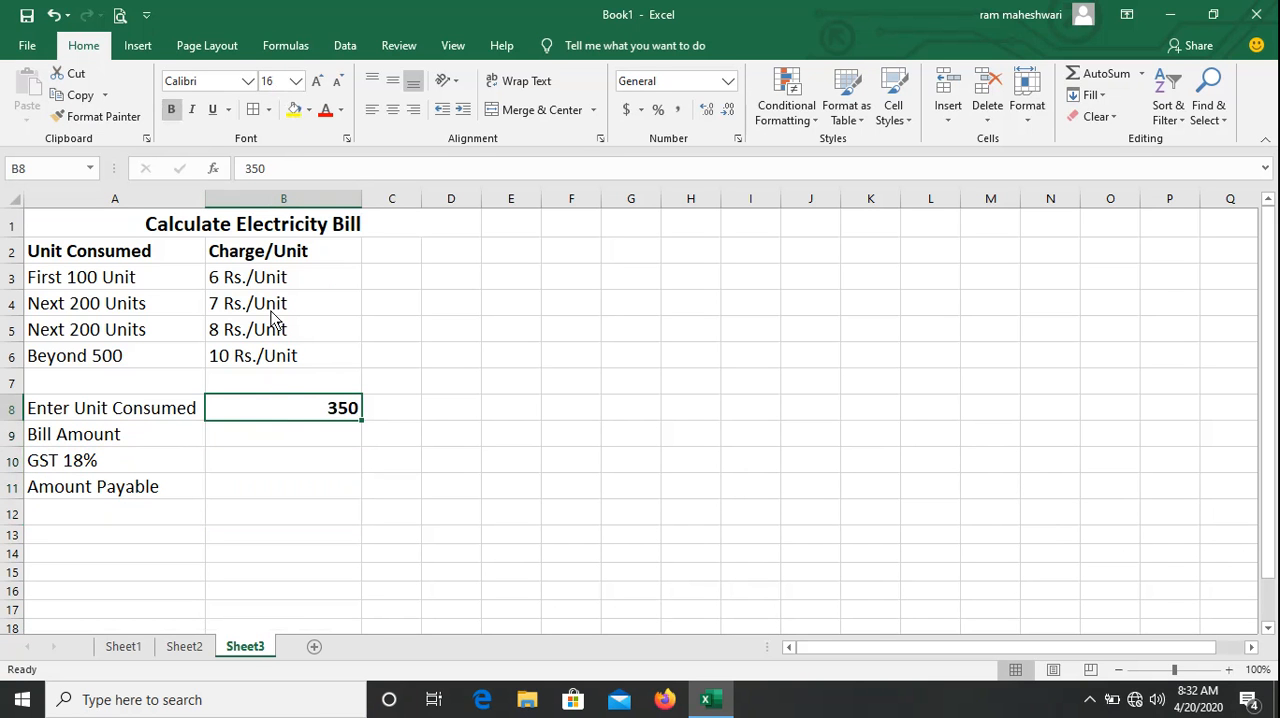
Start the bill amount formula in B9 with an IF function that tests b8<=100.
click(287, 445)
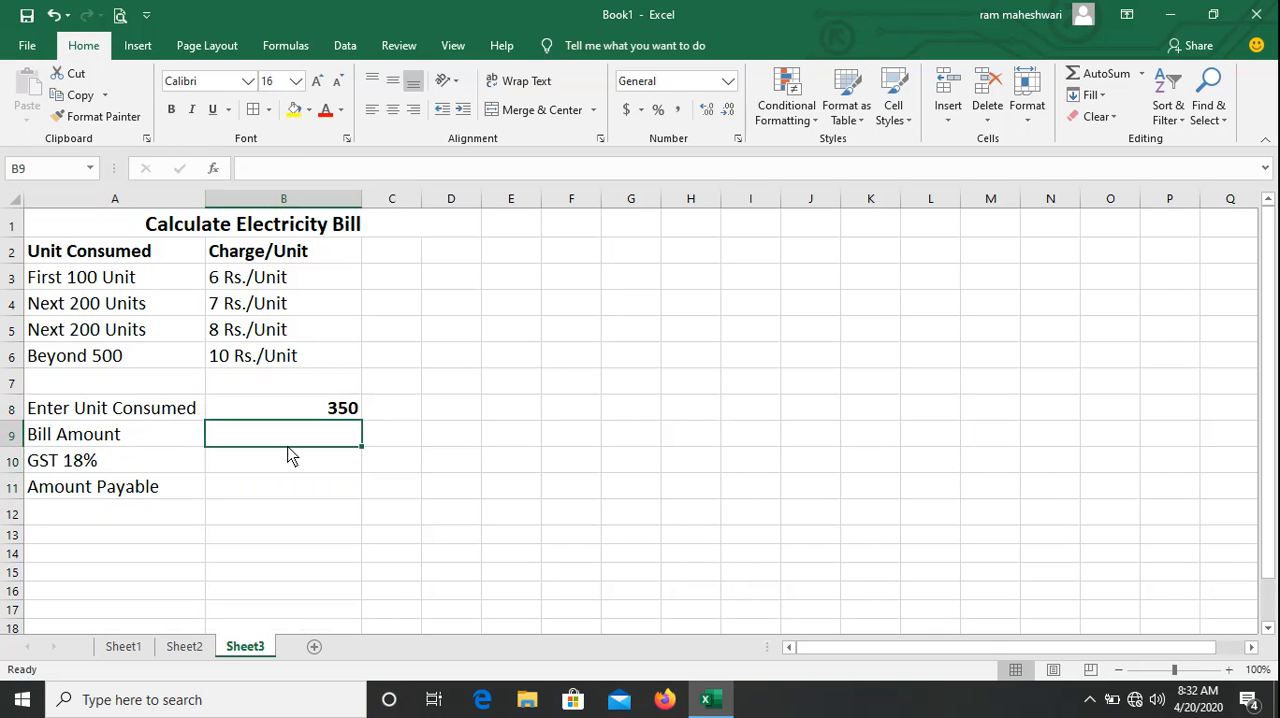
double_click(287, 445)
text(=)
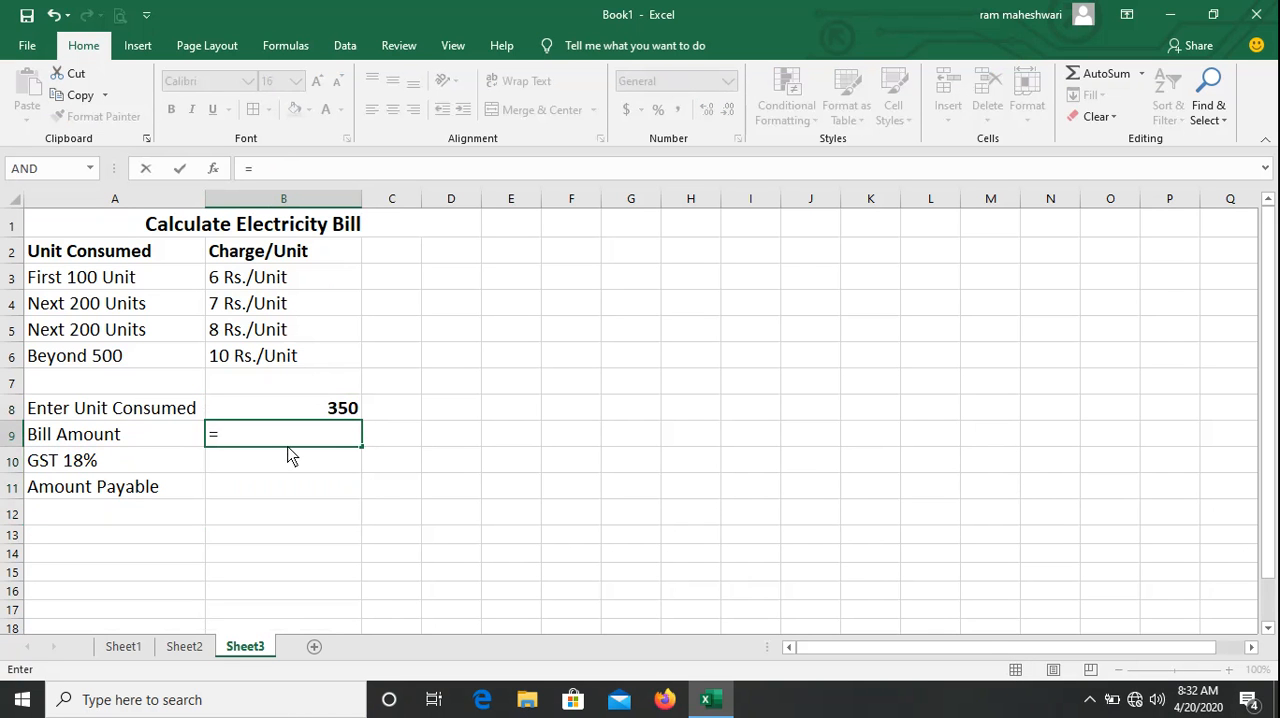
text(if()
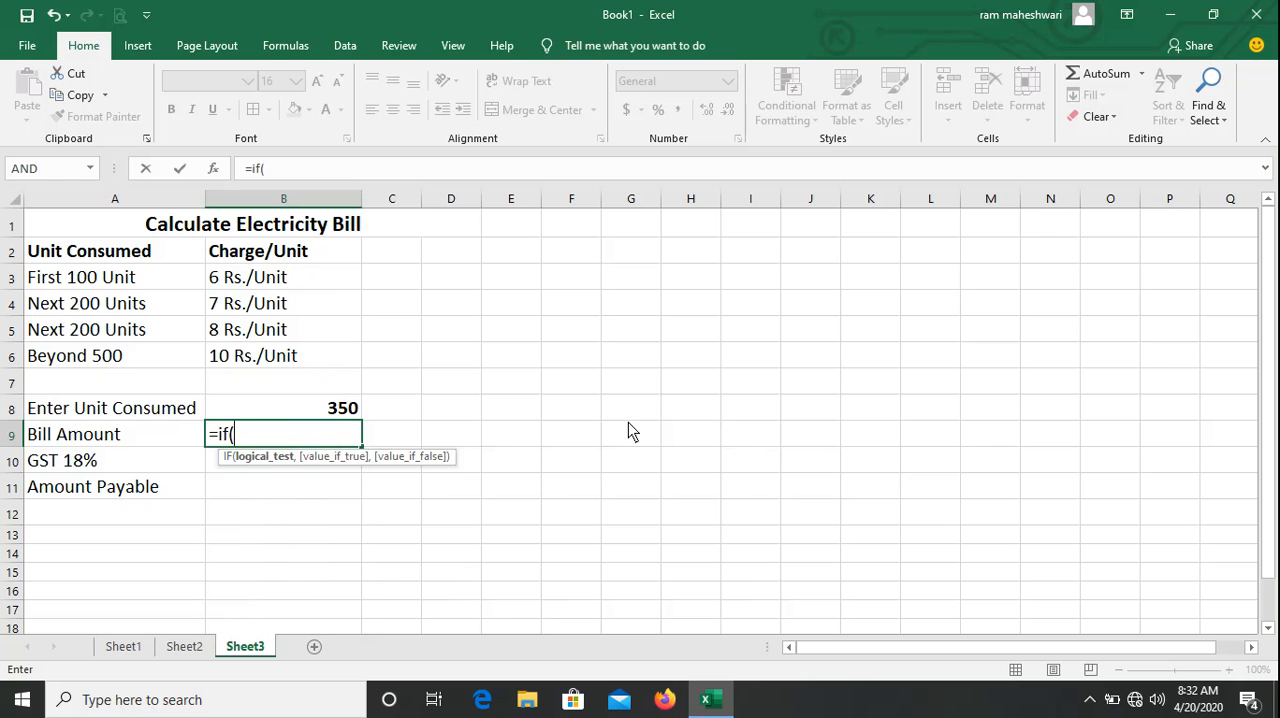
text(b8)
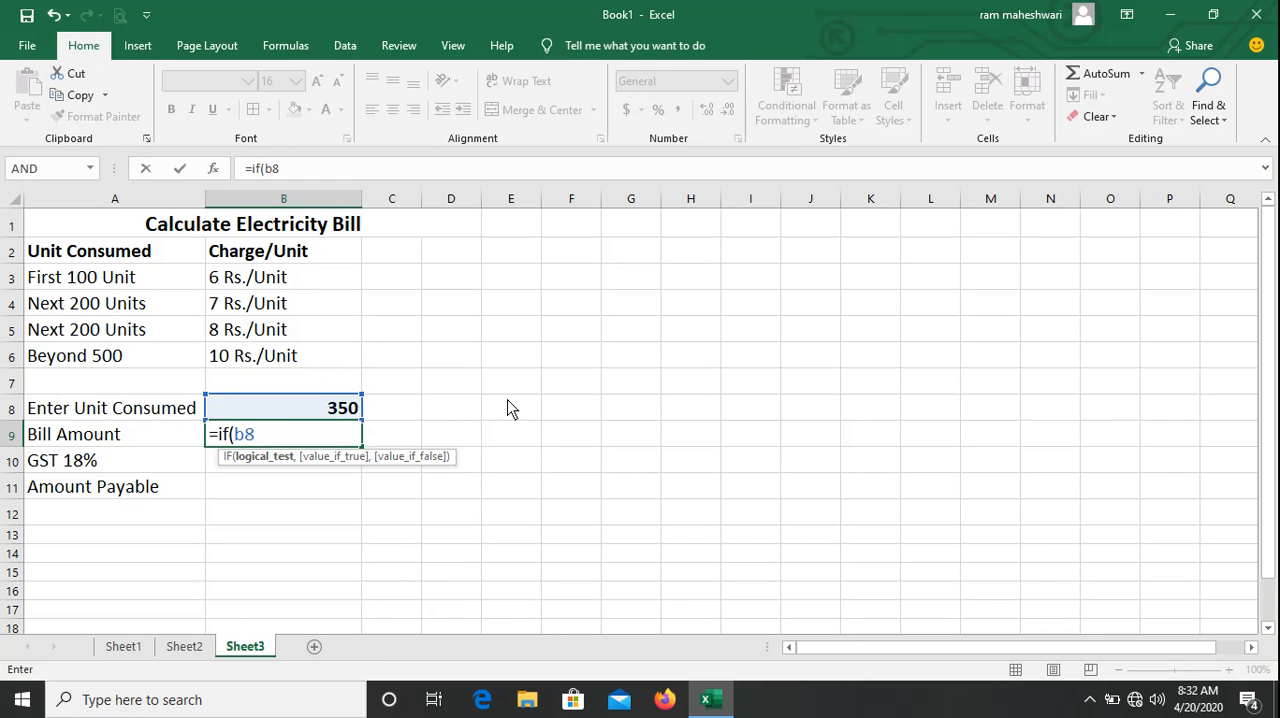
text(>)
key(BackSpace)
text(<=100)
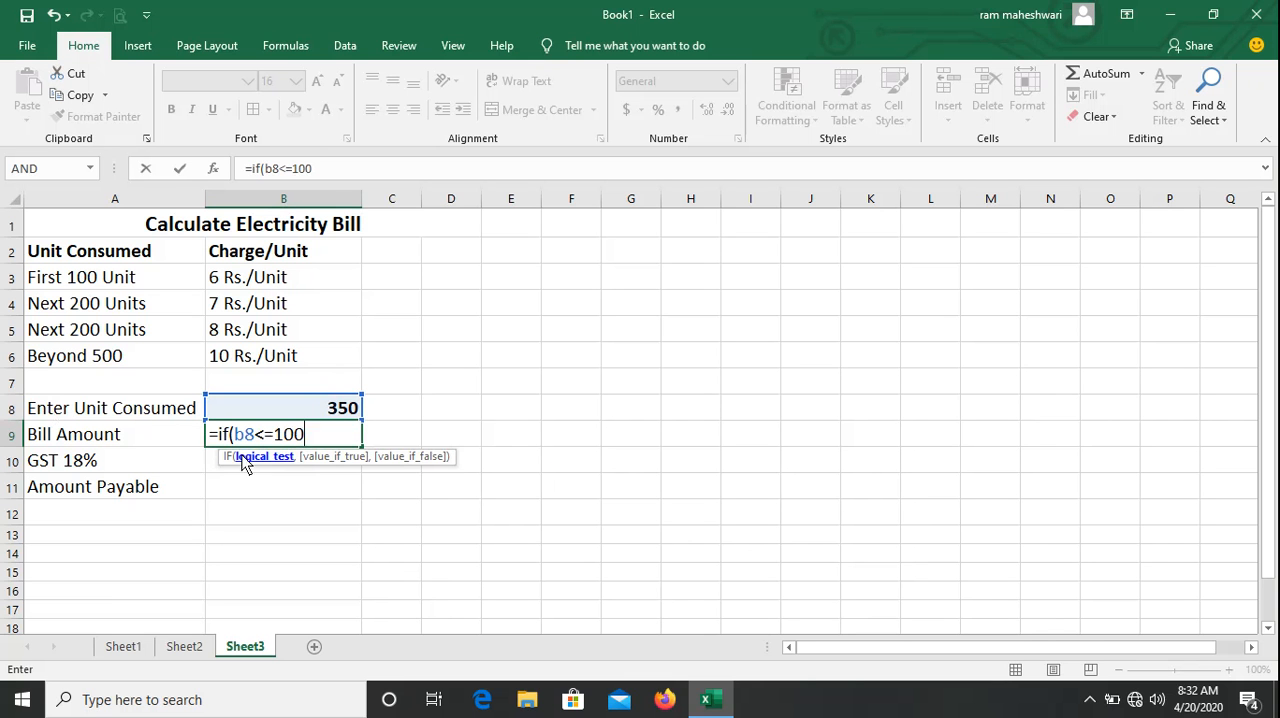
text(,)
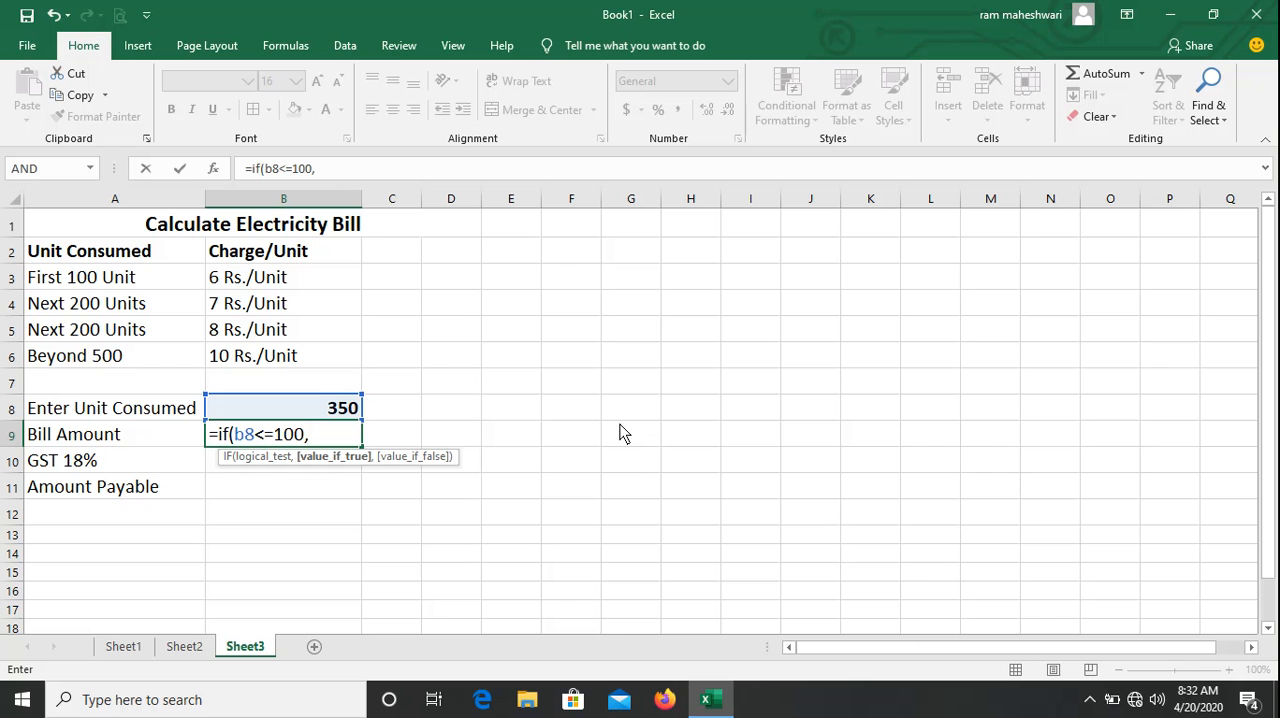
Give b8*6 as the value returned when the first test, b8<=100, is true.
text(b8)
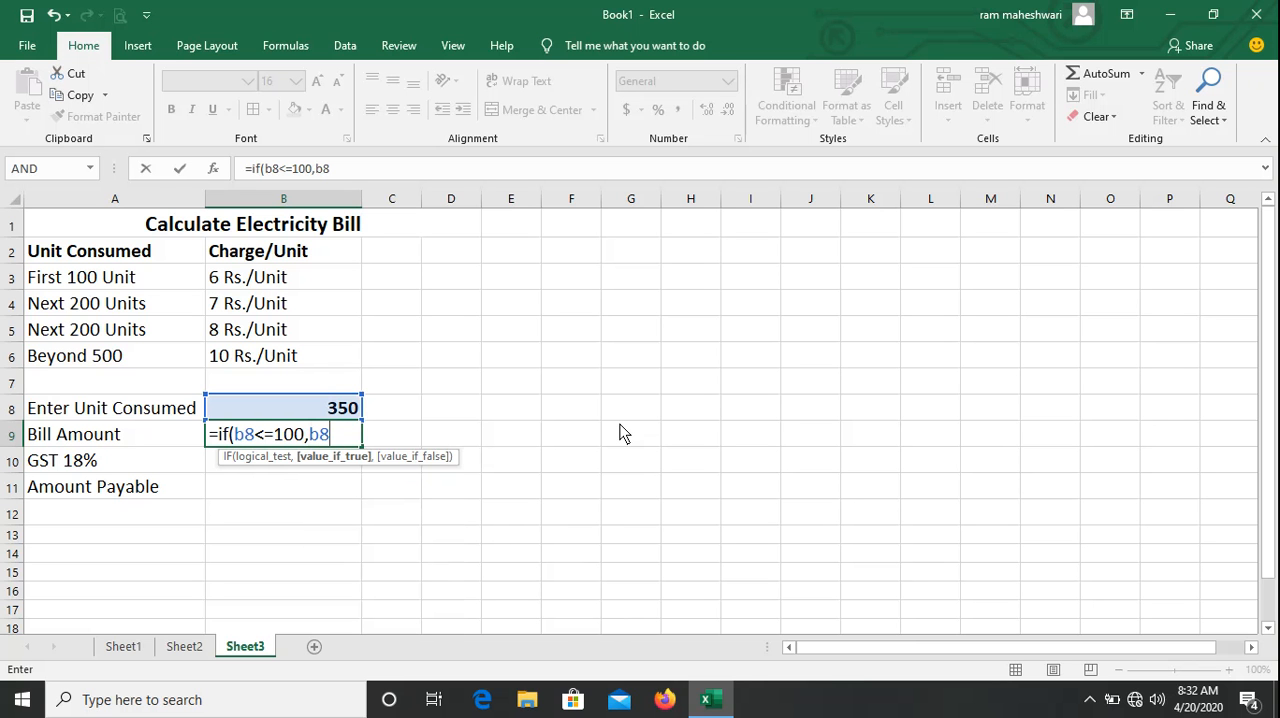
text(*6,)
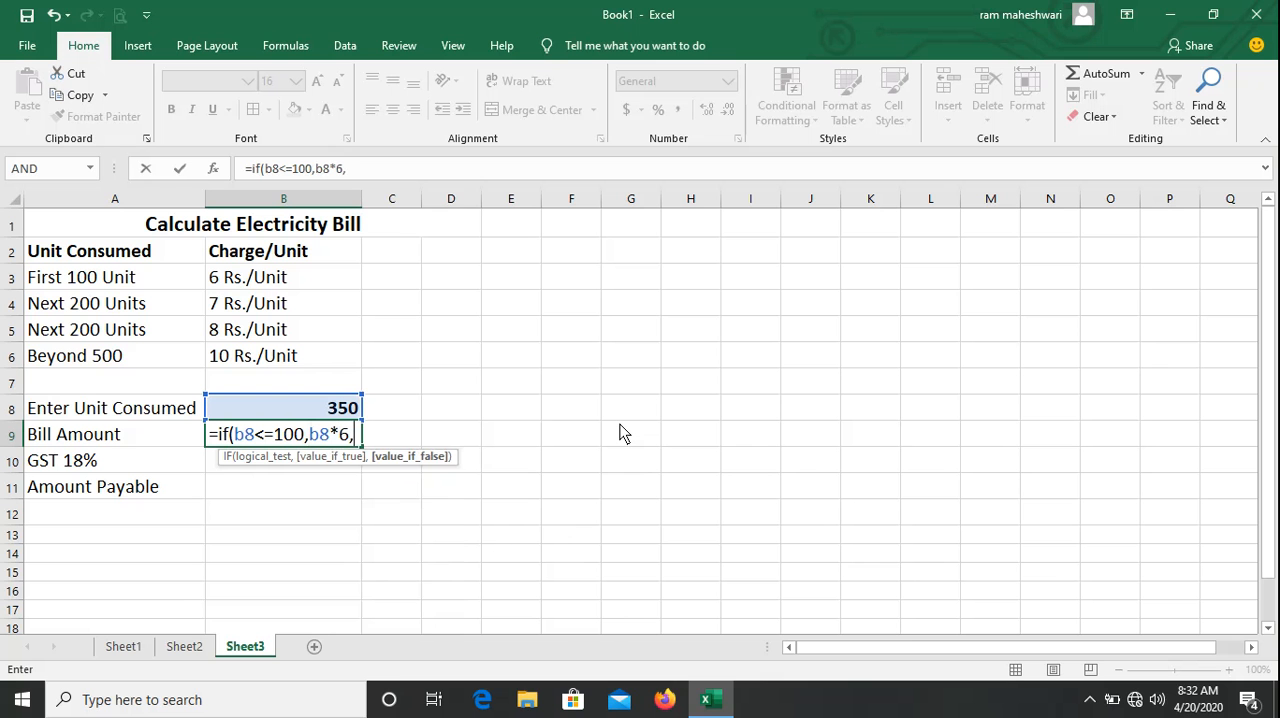
text(if)
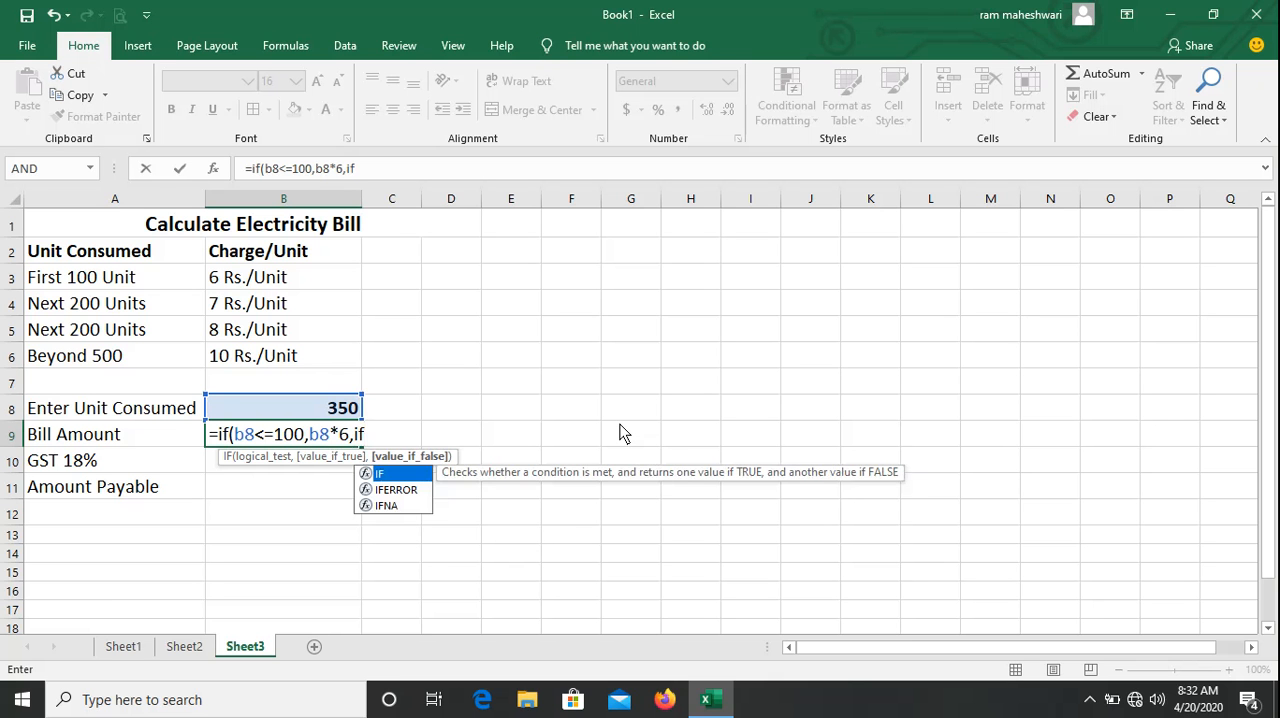
text(()
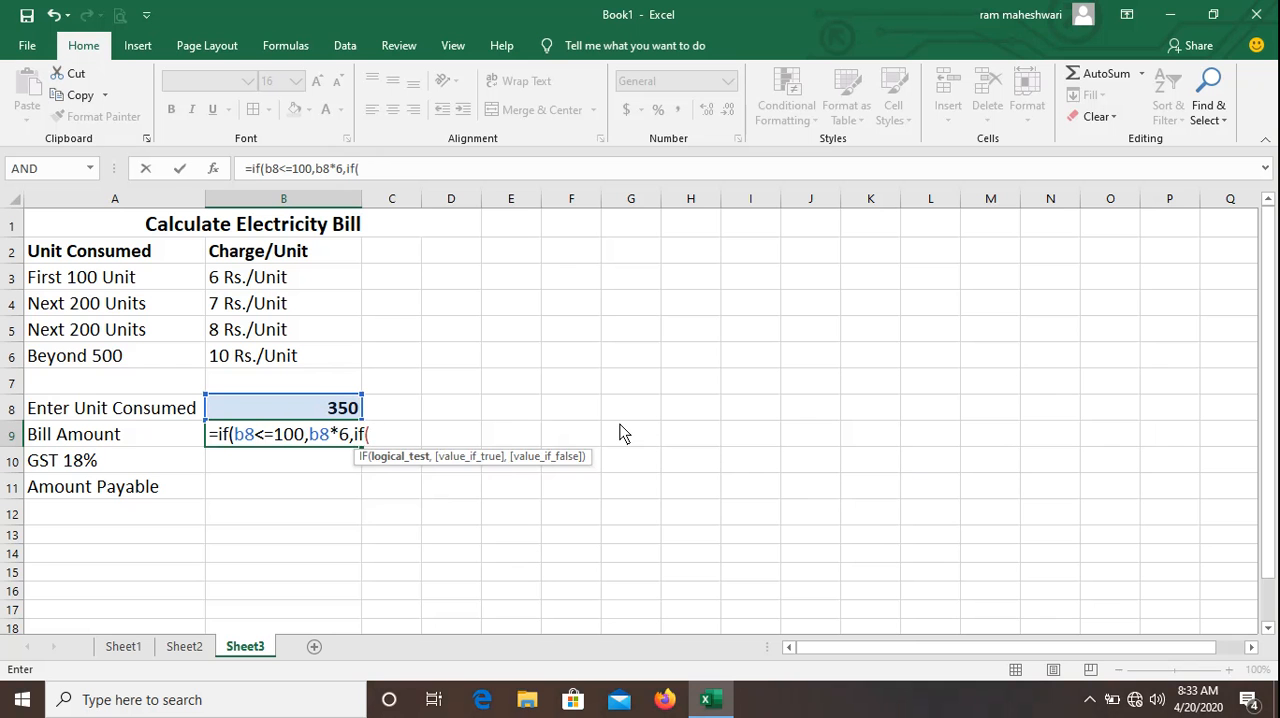
Nest a second IF in the B9 formula as the false value, testing b8<=300.
text(b8)
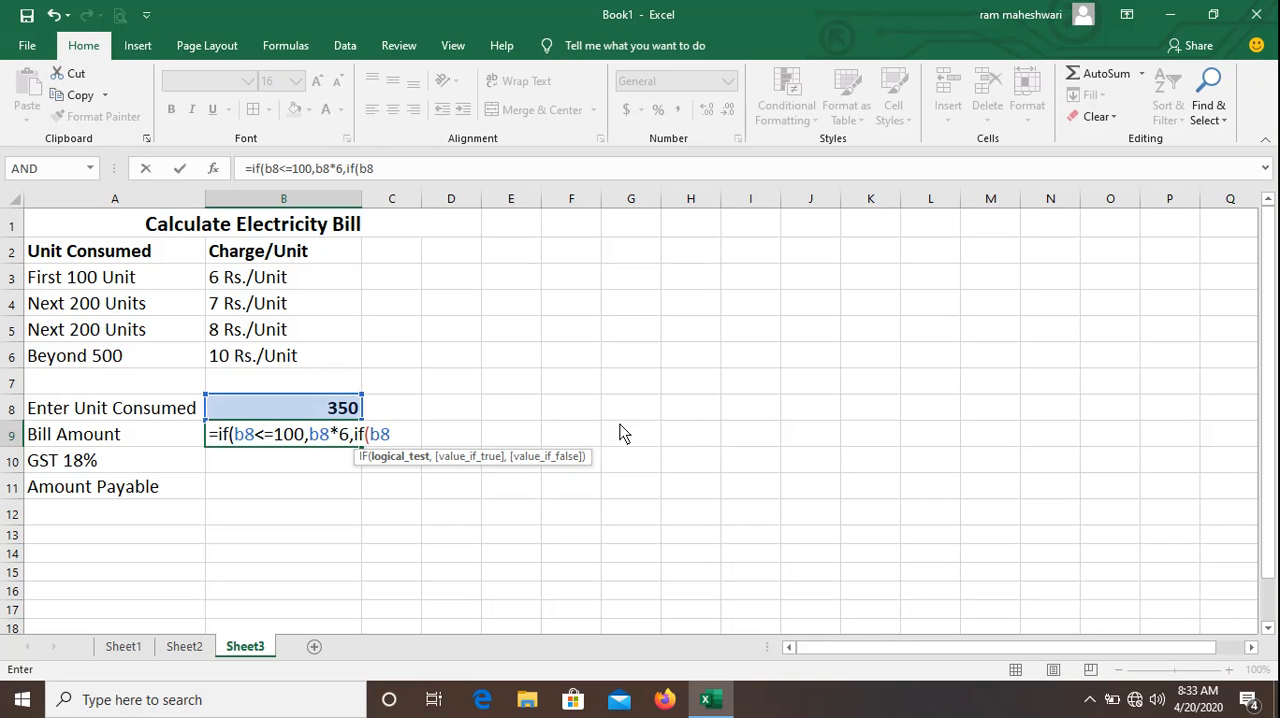
text(<=300,)
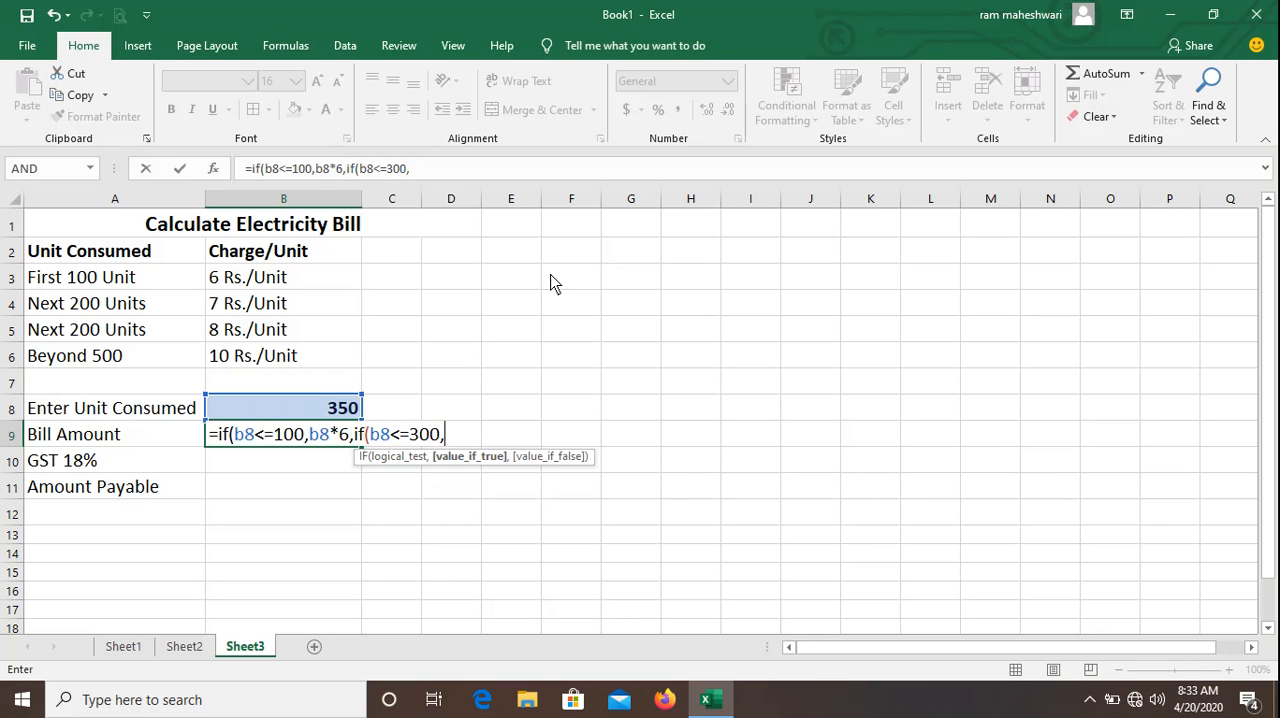
Add (100*6)+(b8-100)*7 as the second IF's true value in the B9 formula.
text((100*6)
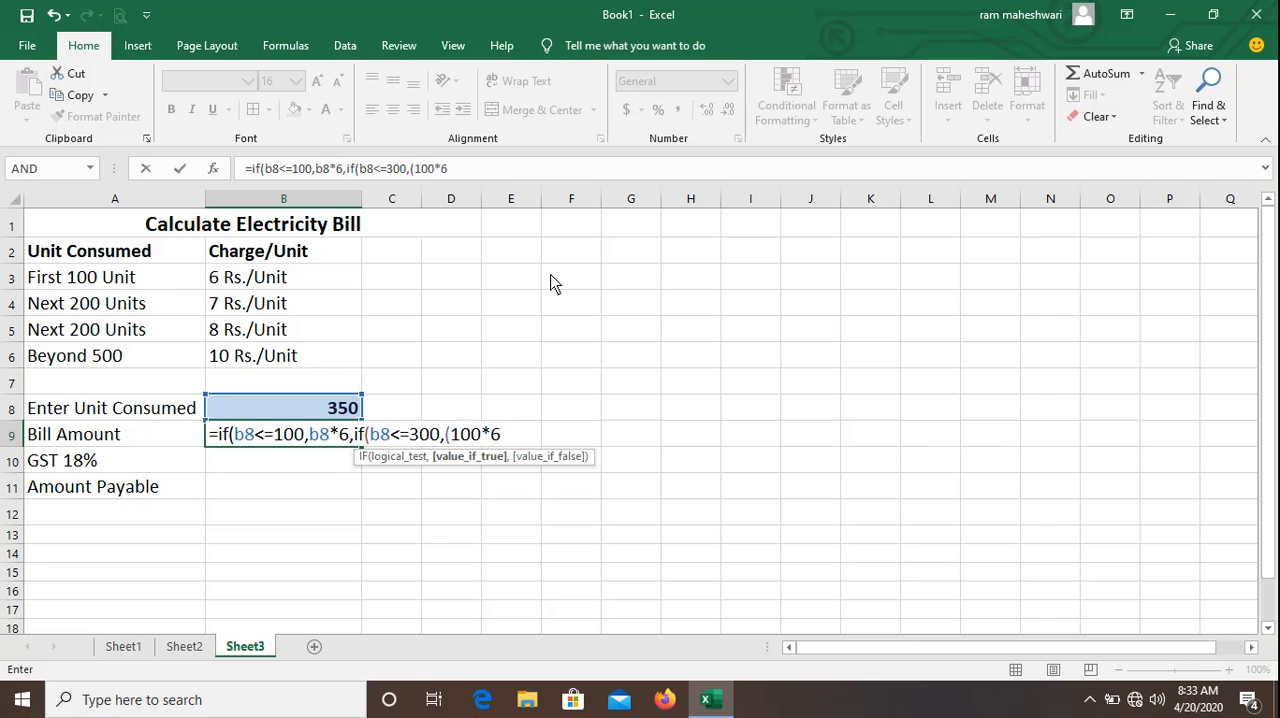
text()+()
text(b8-1)
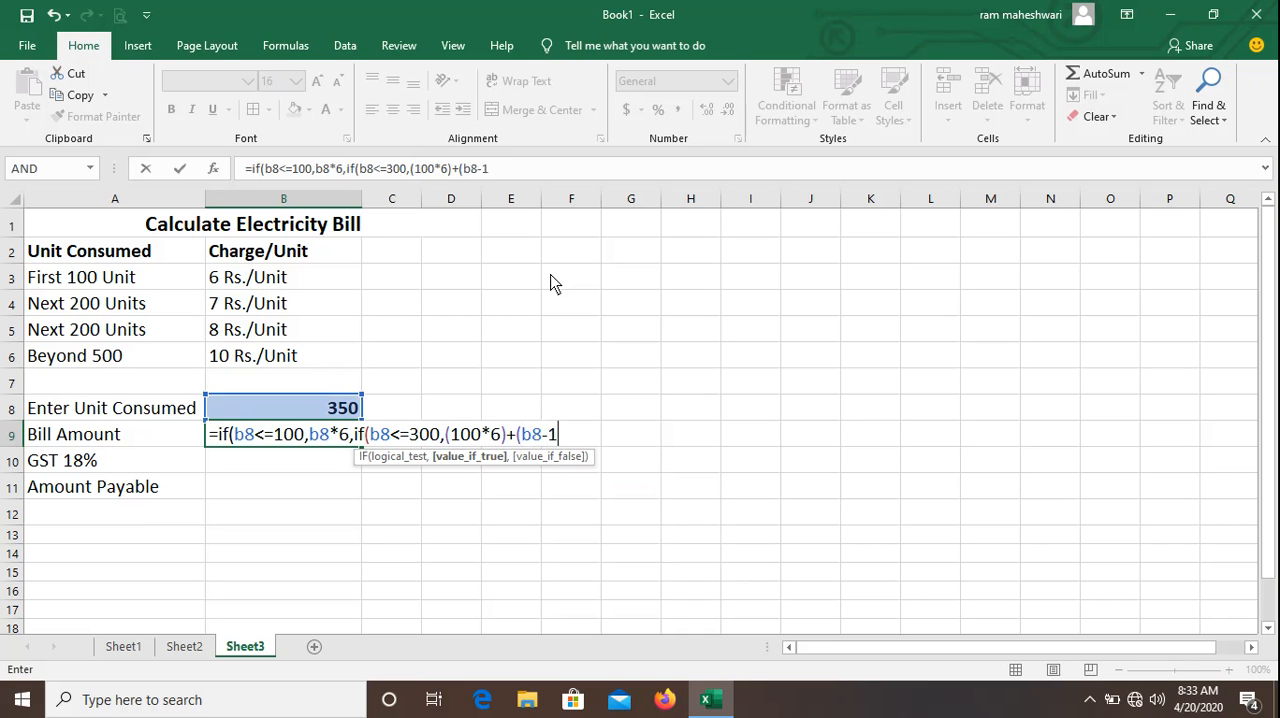
text(00)*)
text(7,if)
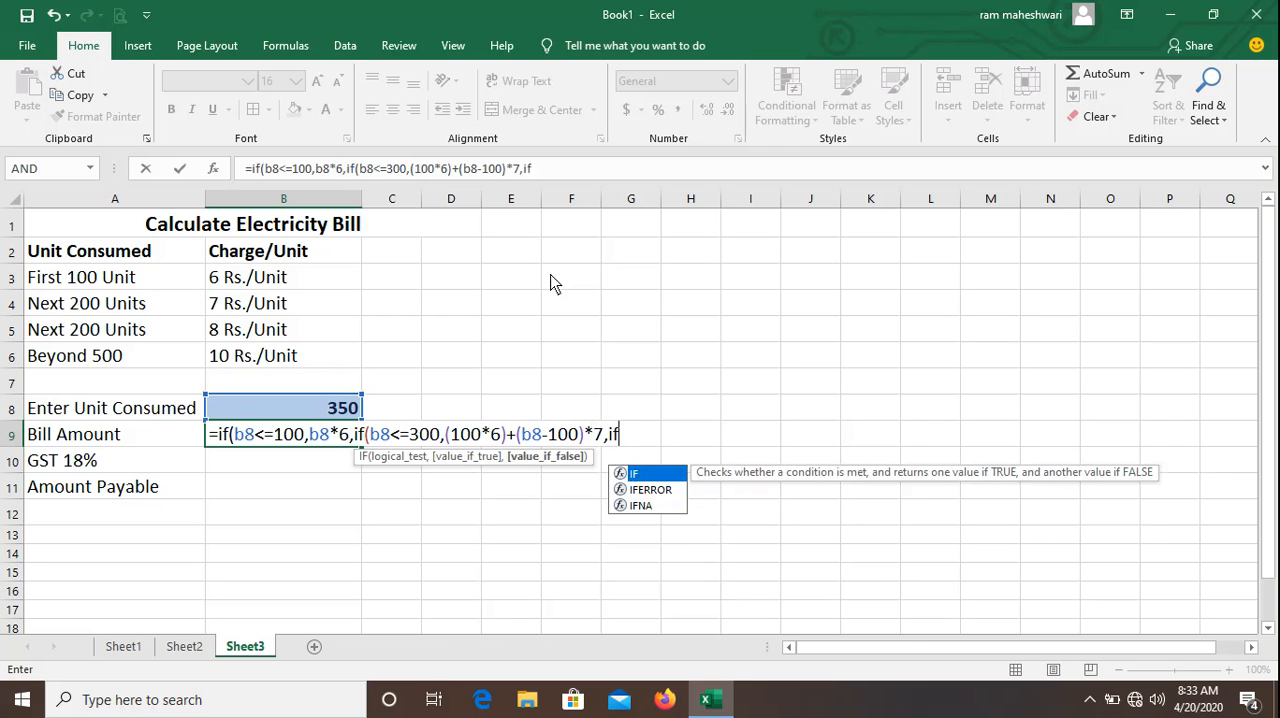
text(()
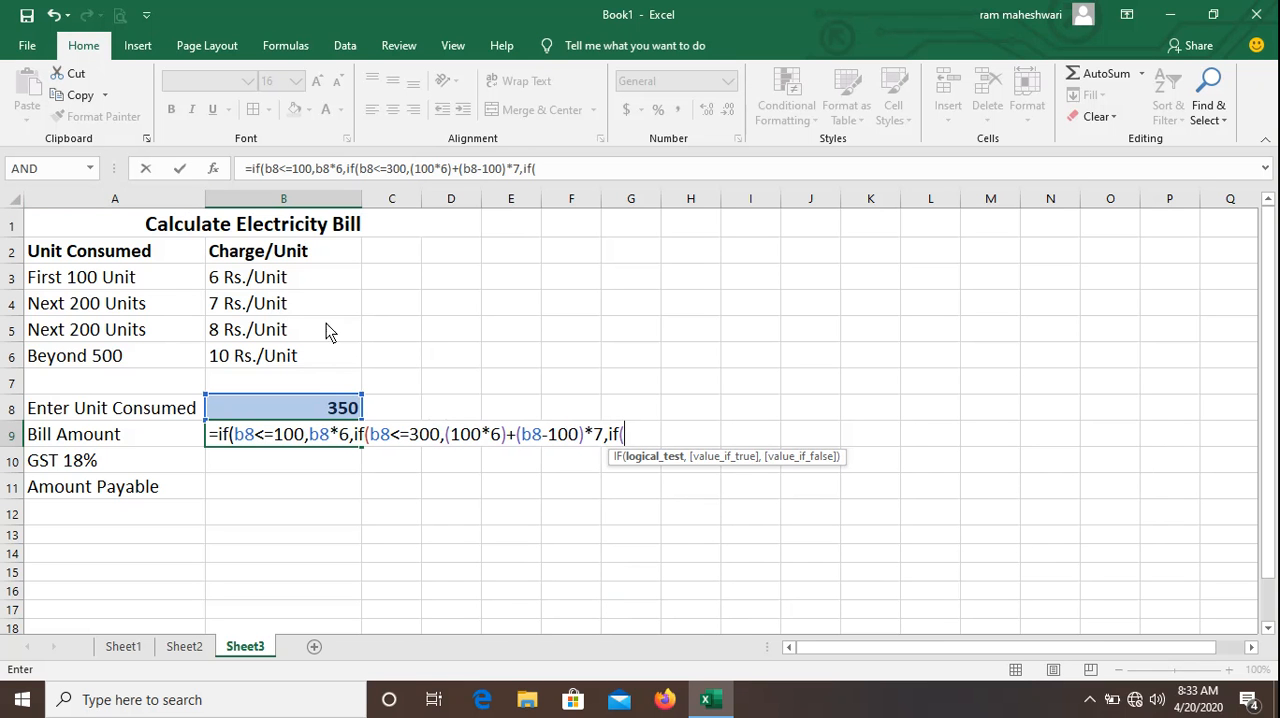
Nest a third IF in the B9 formula that tests b8<=500.
text(b8)
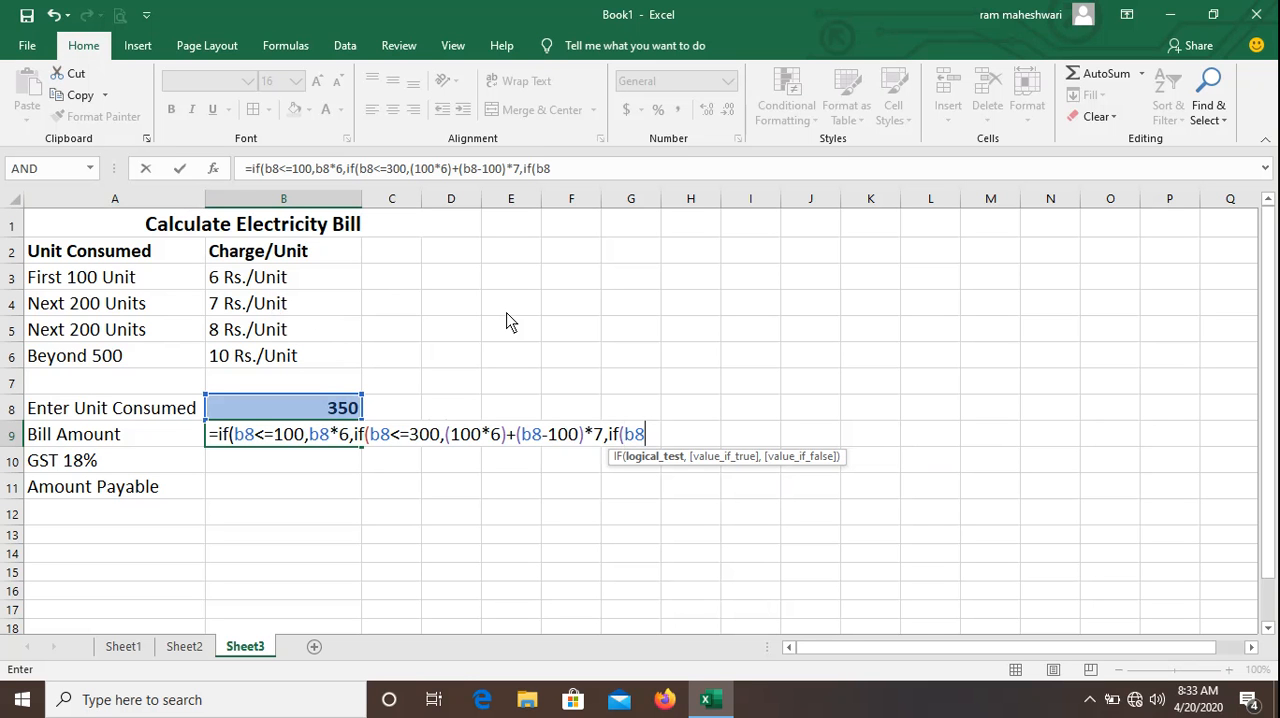
text(<=500,)
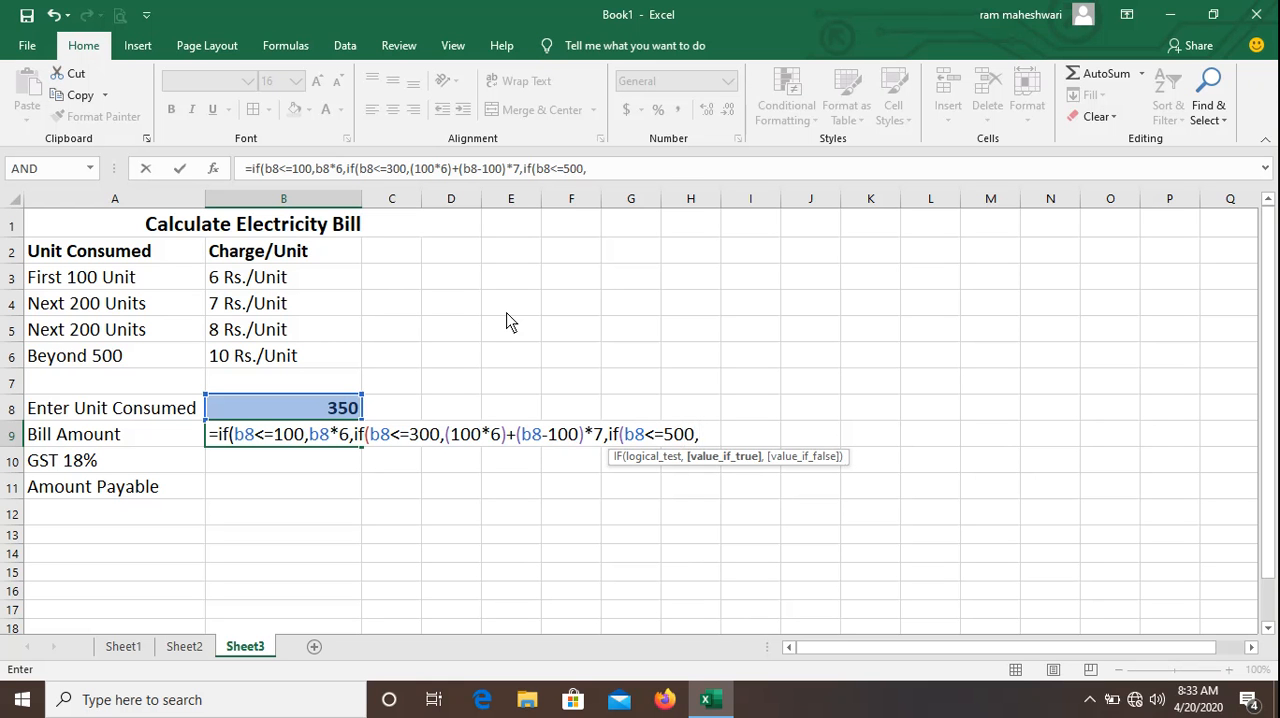
text((100)
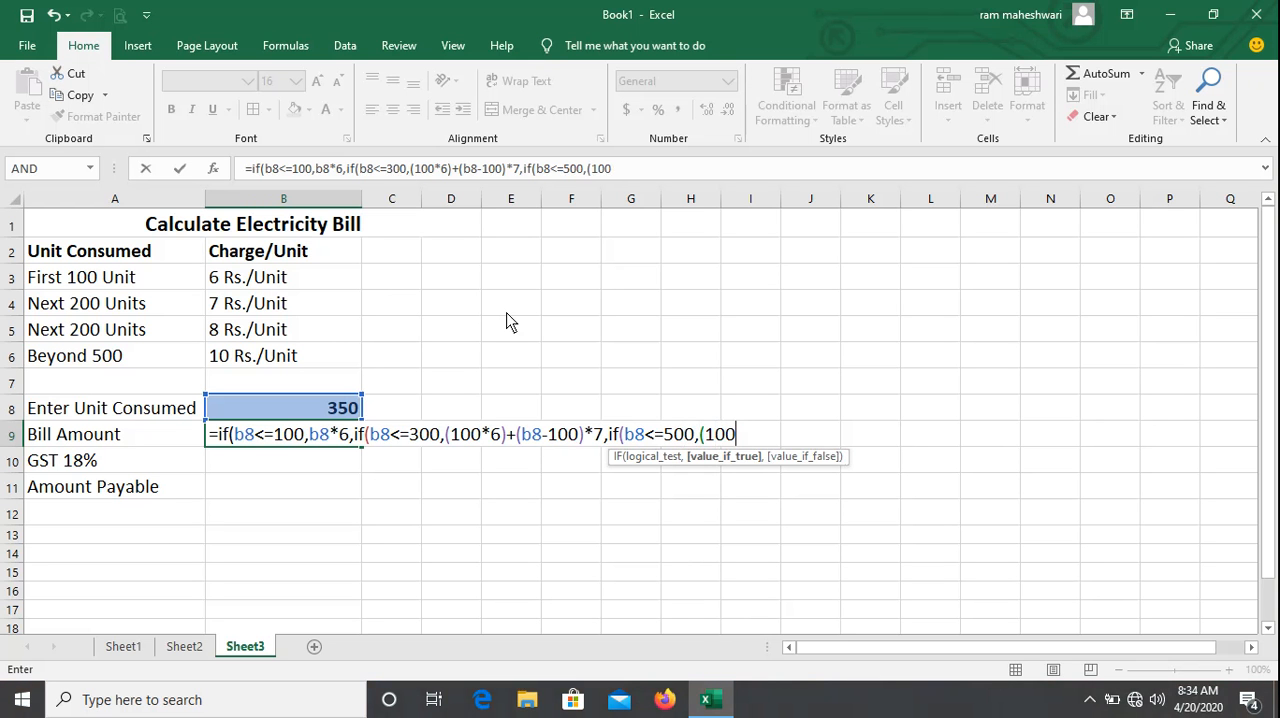
text(*6))
Begin the third IF's true value with the charges for the first two slabs, (100*6)+(200*7).
text(+(200)
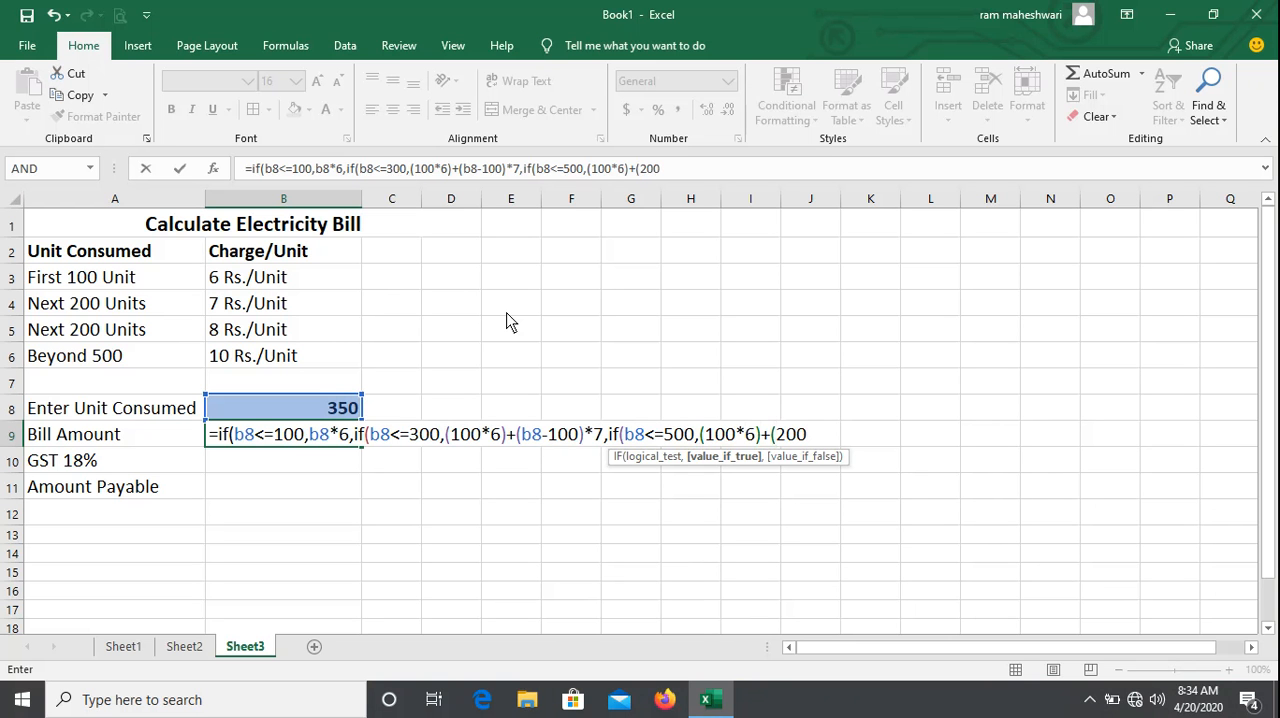
text(*7)+(b8)
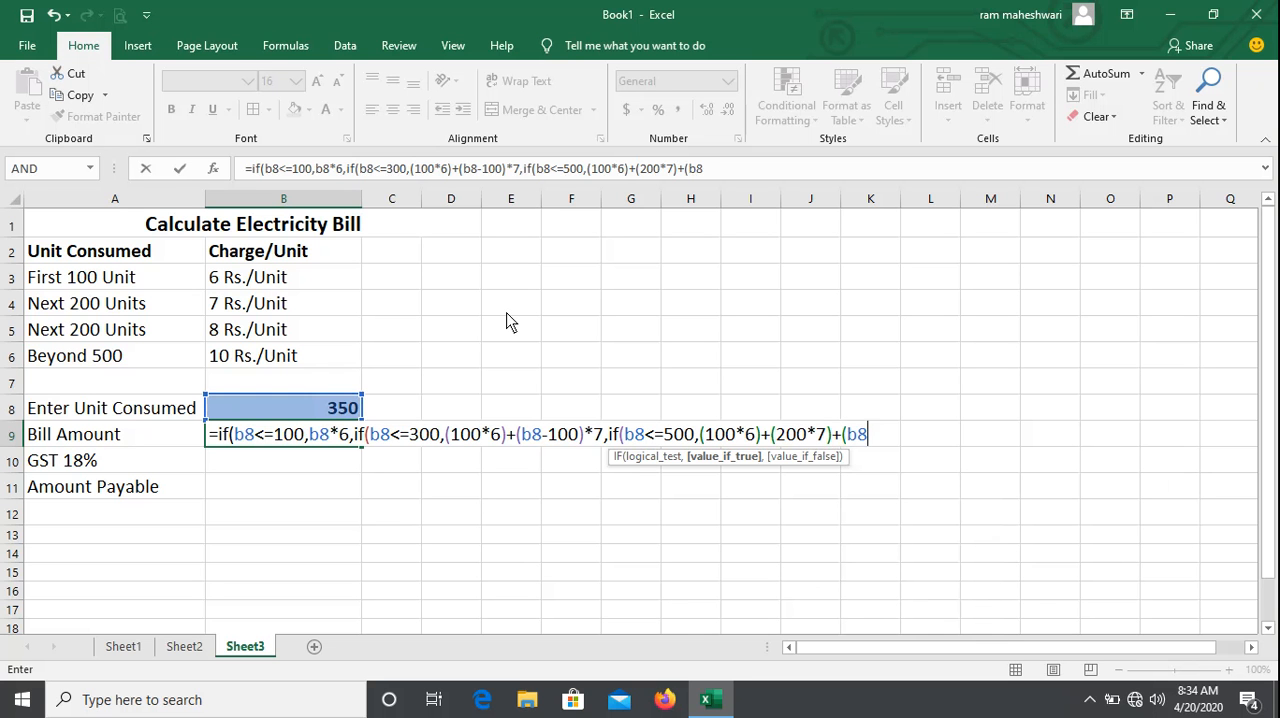
text(-300)*8,)
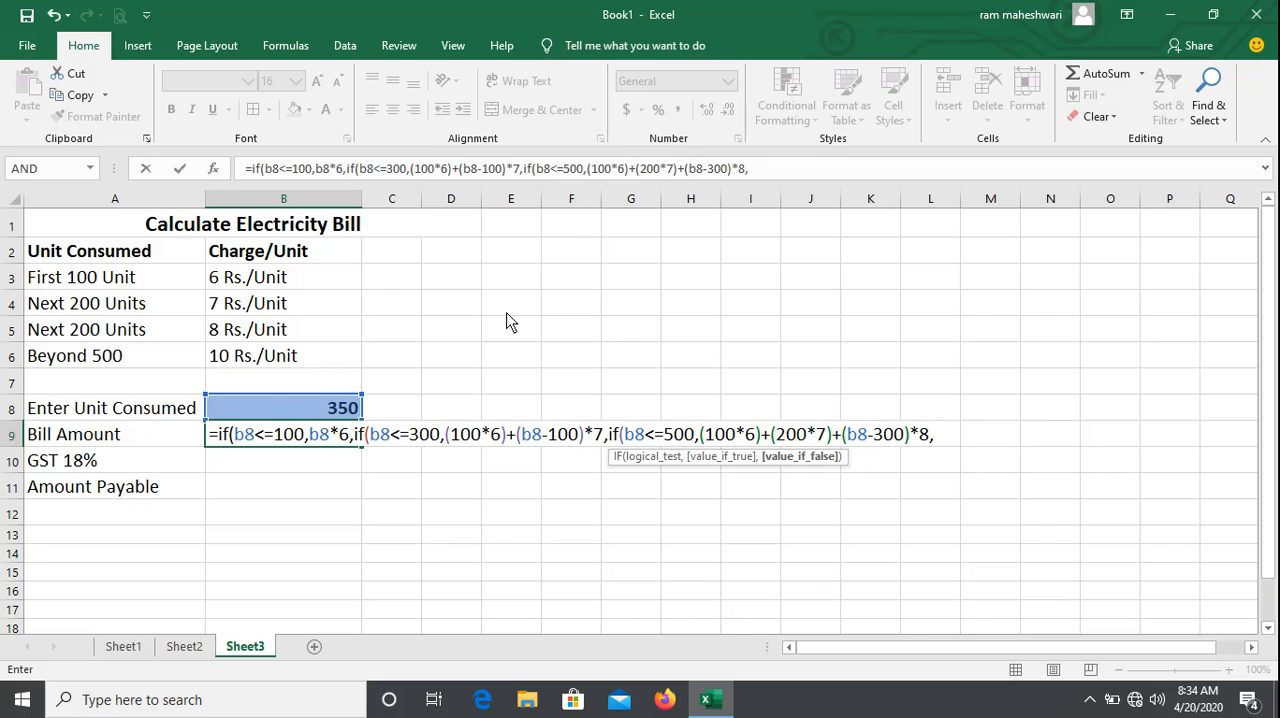
Begin the third IF's false value, for consumption beyond 500 units, with (100*6)+(200*7).
text((100*6))
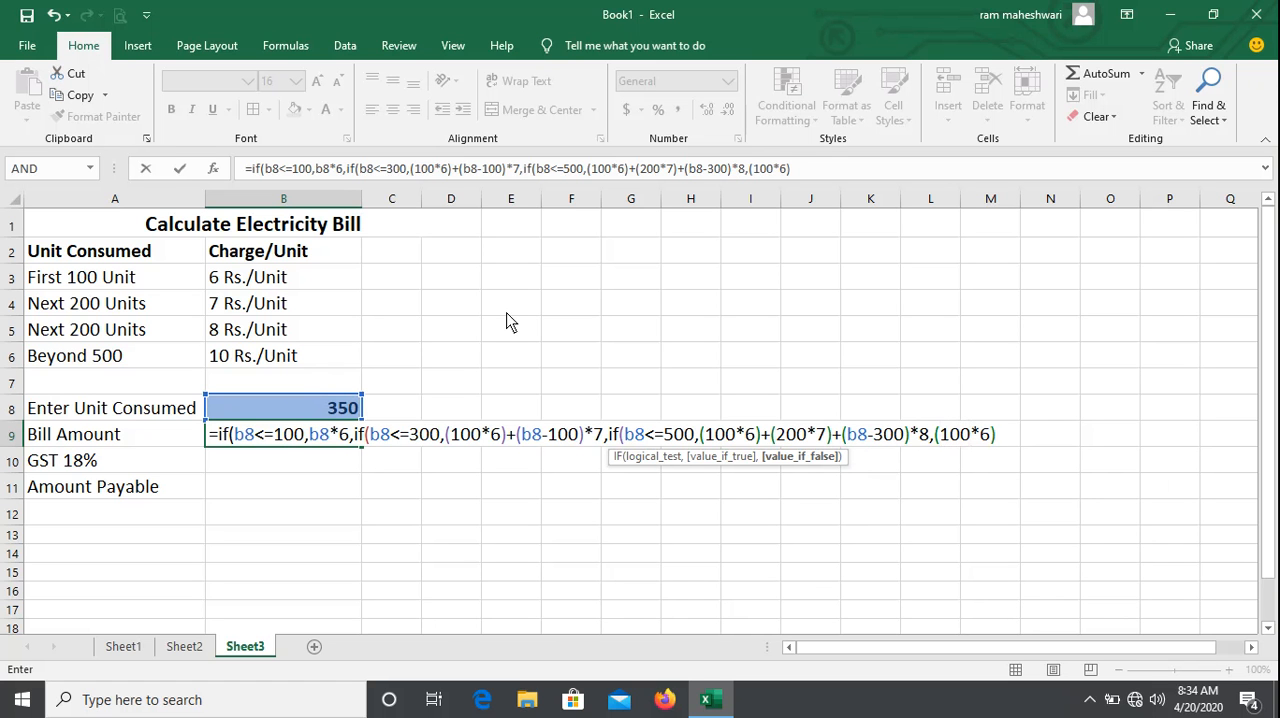
text(+(200*7))
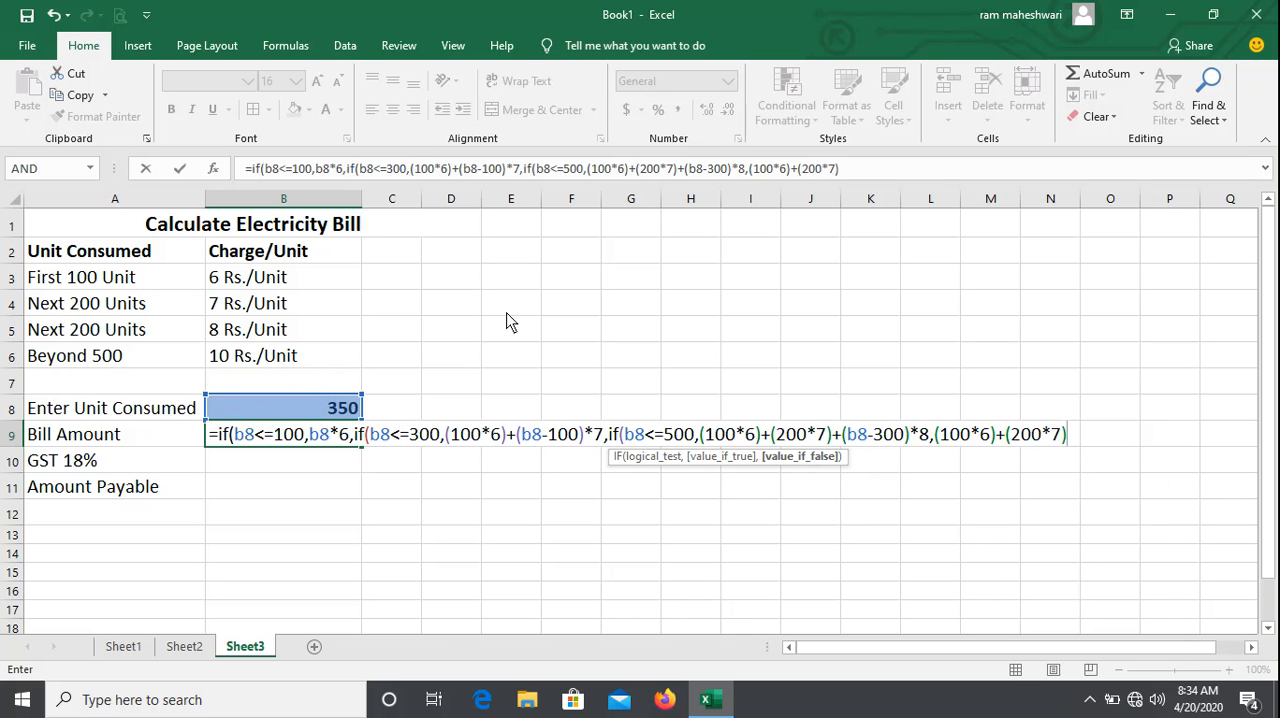
text(+)
text(200)
Extend the third IF's false value in B9 with the third slab's charge, +(200*8)+.
key(BackSpace)
key(BackSpace)
key(BackSpace)
text((200*)
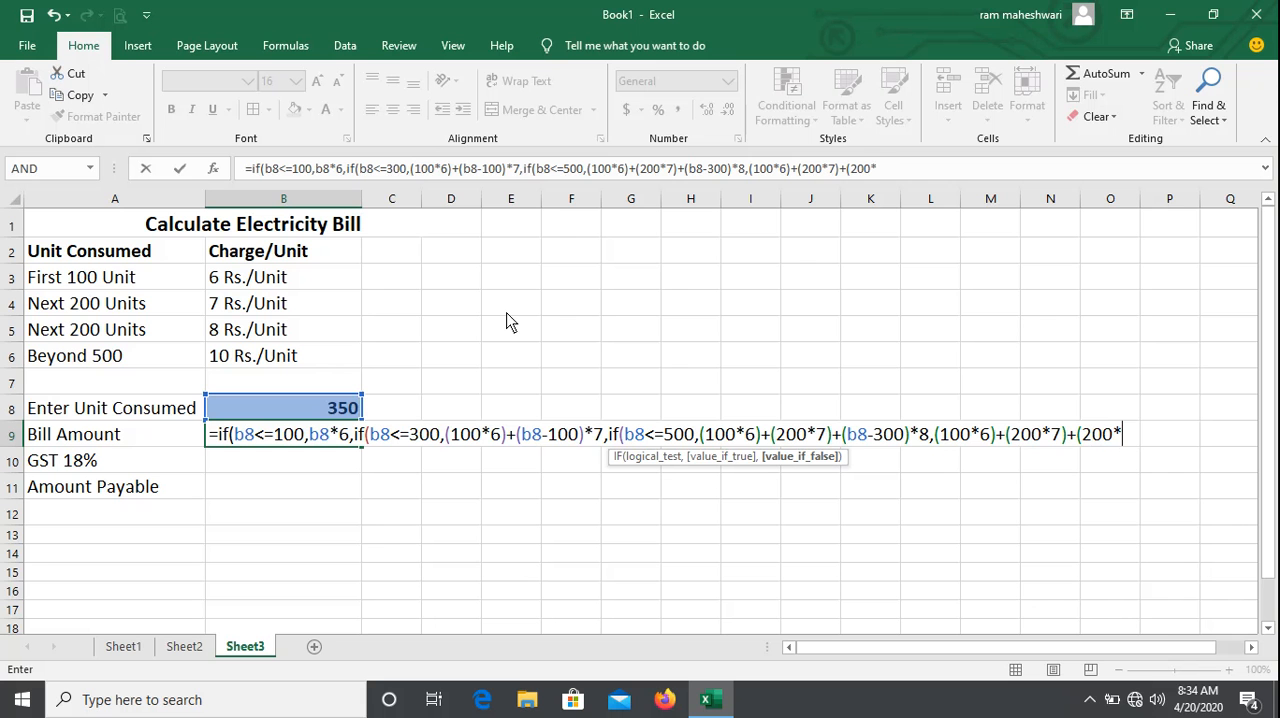
text(8)+)
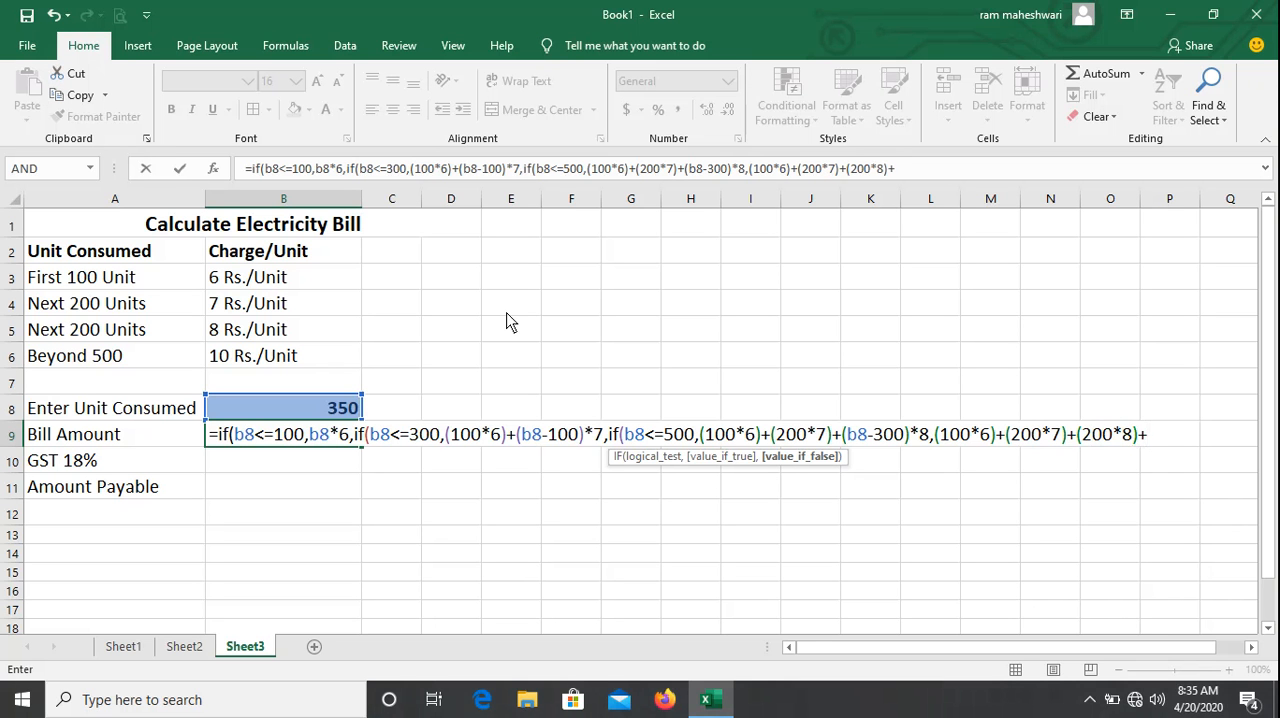
text((b8)
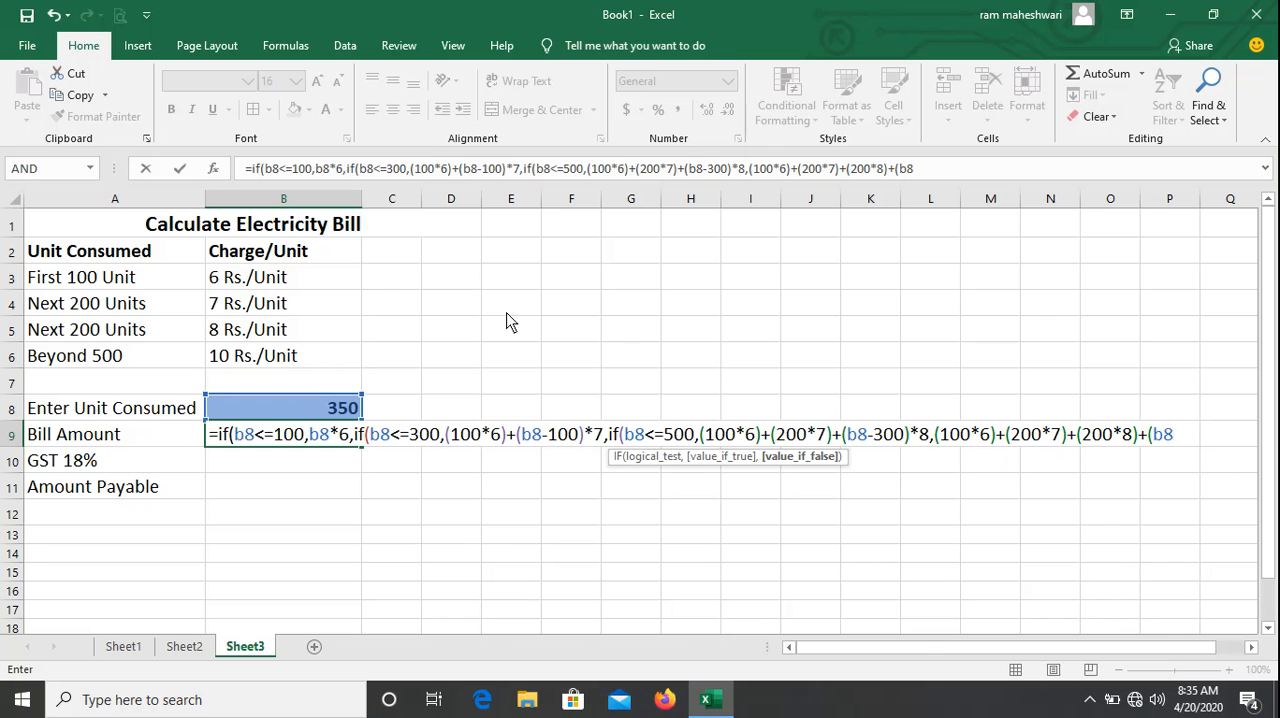
text(-500)*10))))
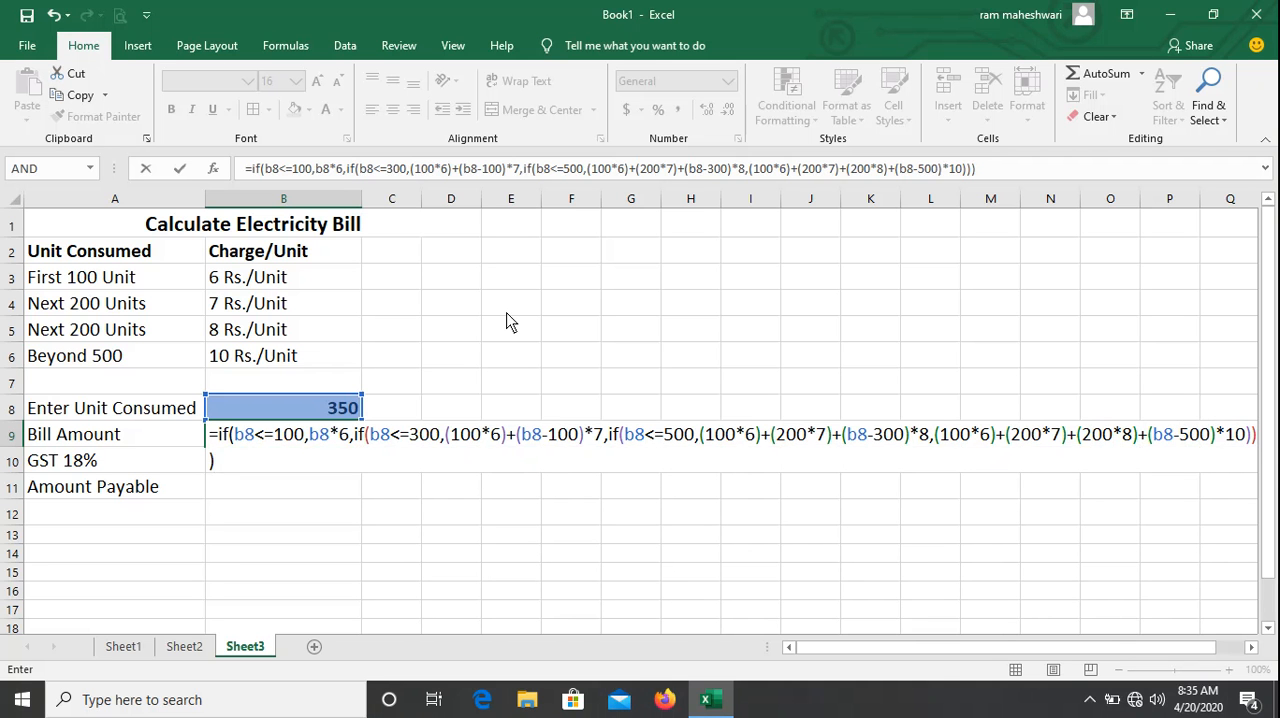
Finish the false value with (b8-500)*10 for units above 500, close all three IFs and enter the B9 formula.
key(Return)
Test the bill amount formula by entering 50 and 100 in turn as the units consumed in B8.
key(Up)
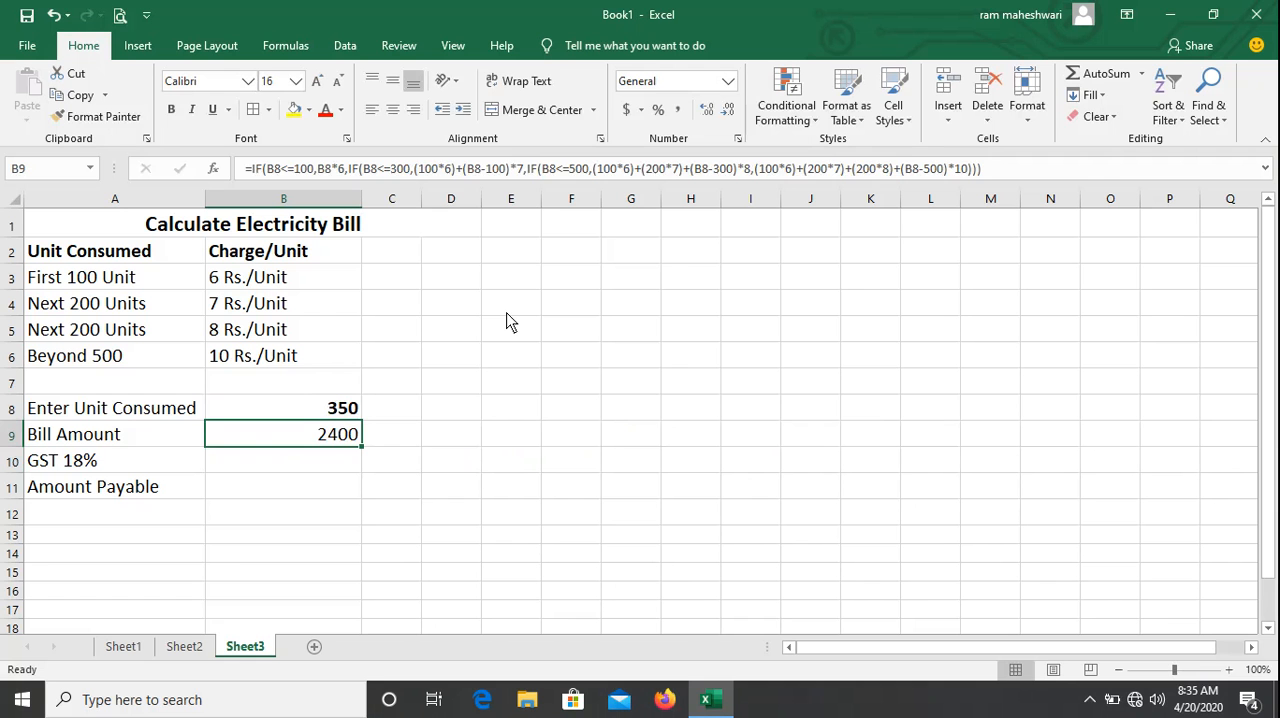
key(Up)
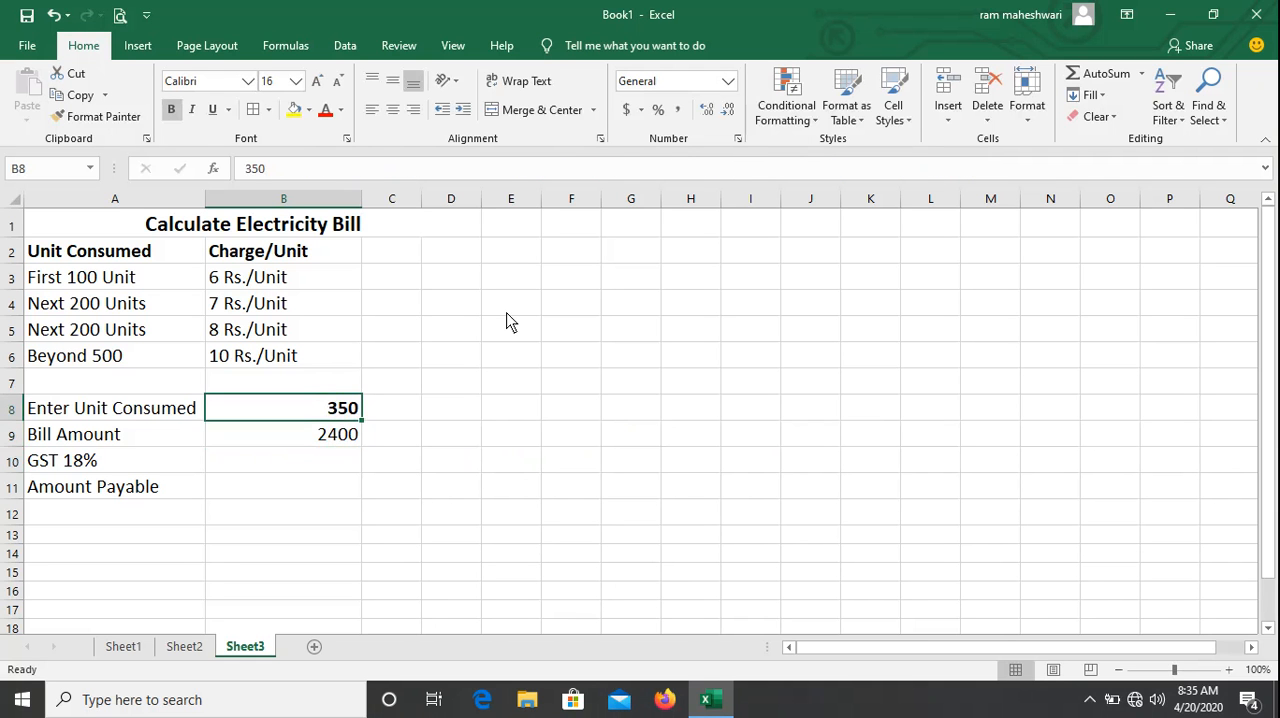
text(50)
key(Return)
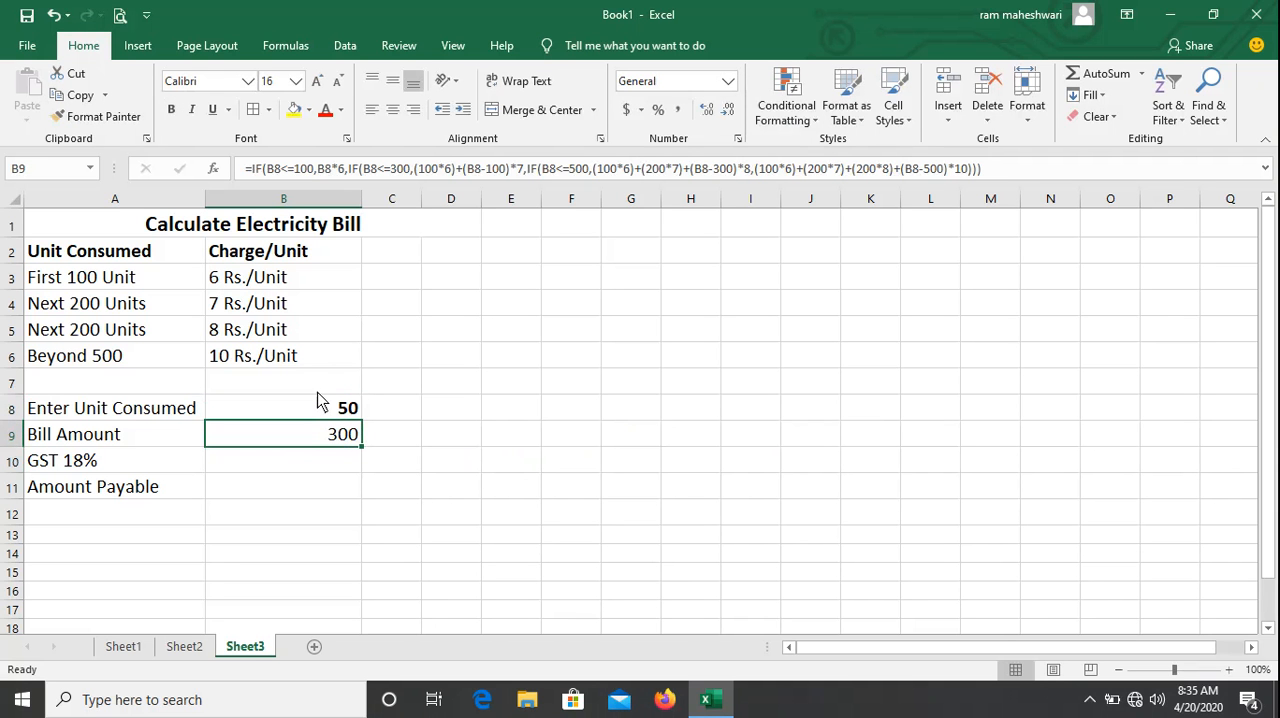
key(Up)
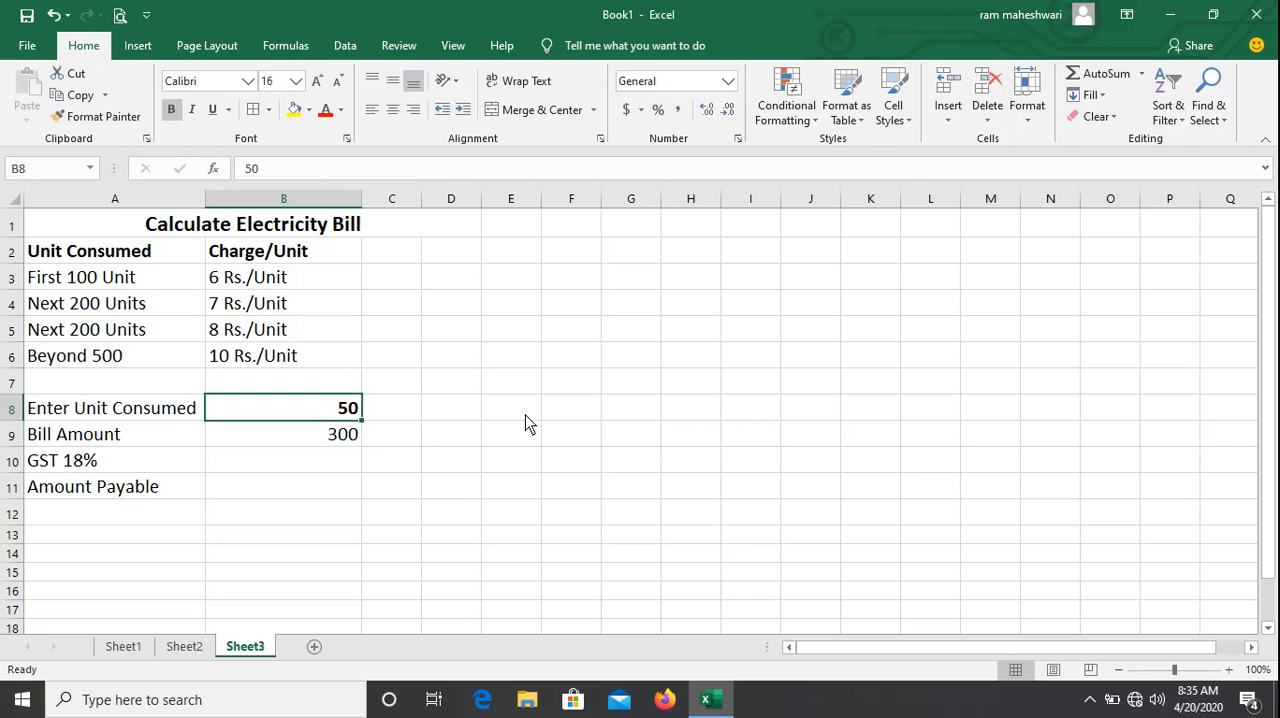
text(100)
key(Return)
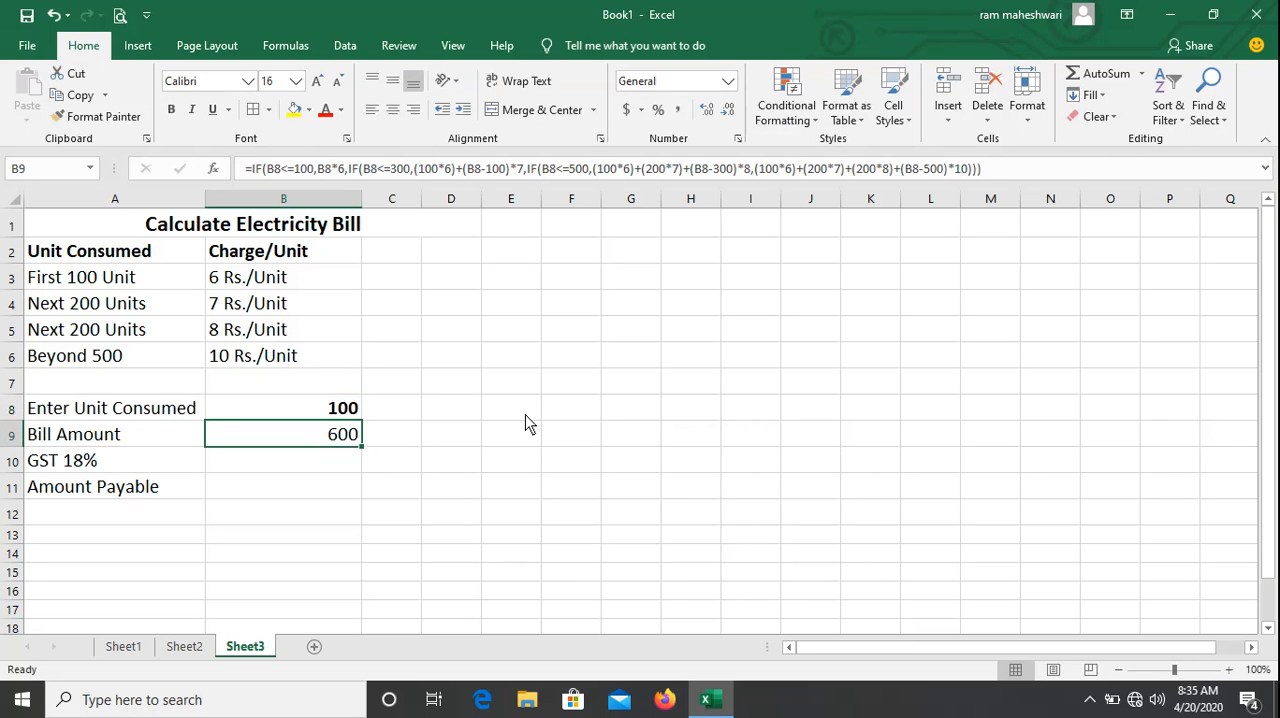
Set the units consumed in B8 to 110 to test the second slab's rate.
key(Up)
text(110)
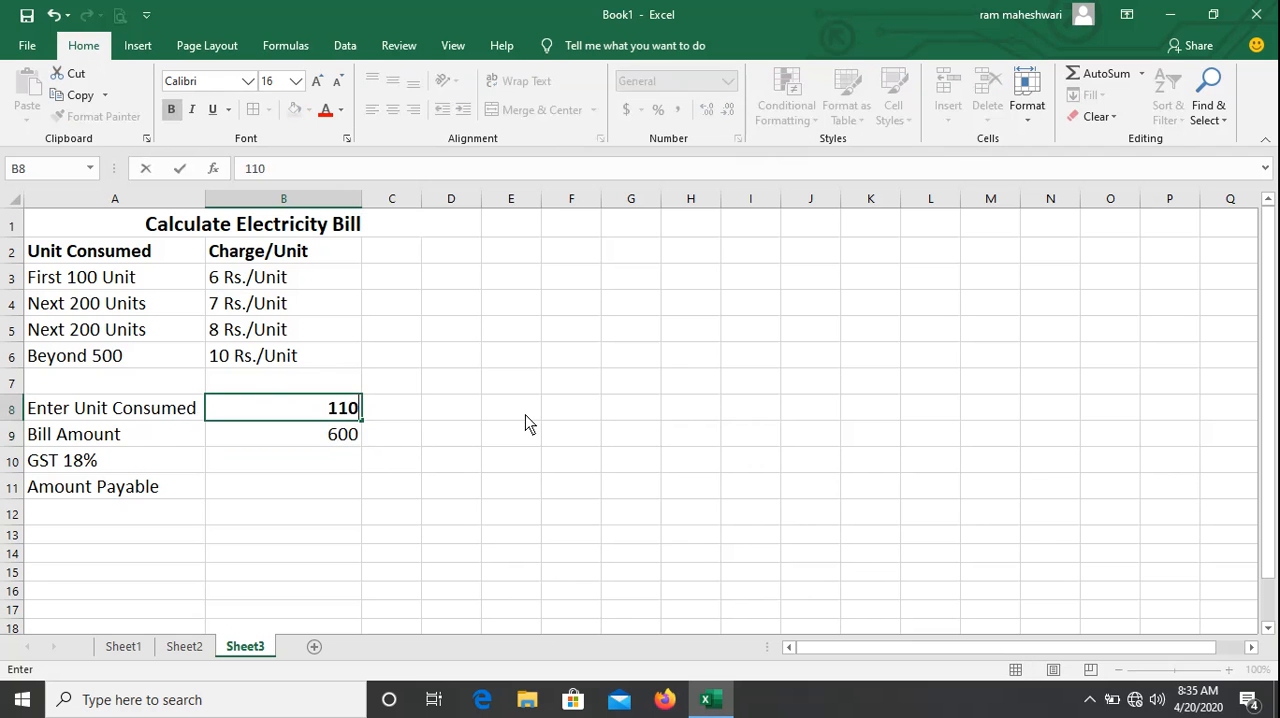
key(Return)
key(Up)
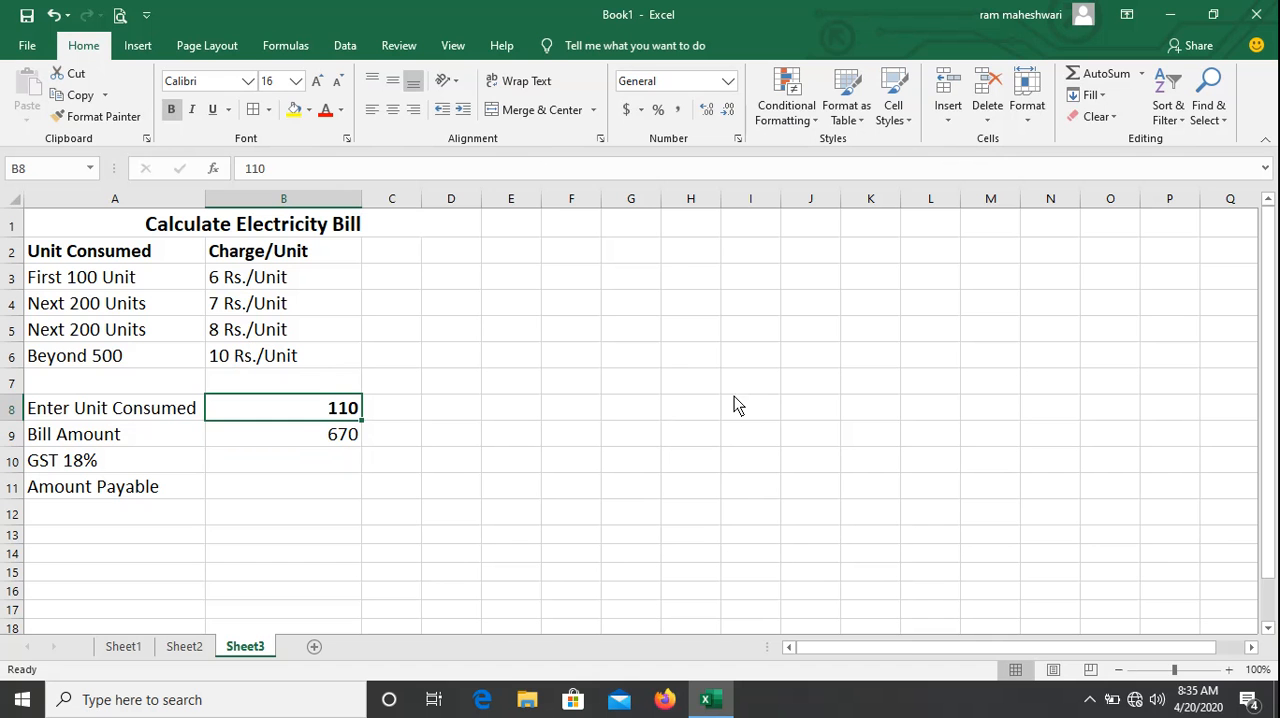
Test the bill amount formula by entering 200, 400 and 800 in turn as the units consumed in B8.
text(200)
key(Return)
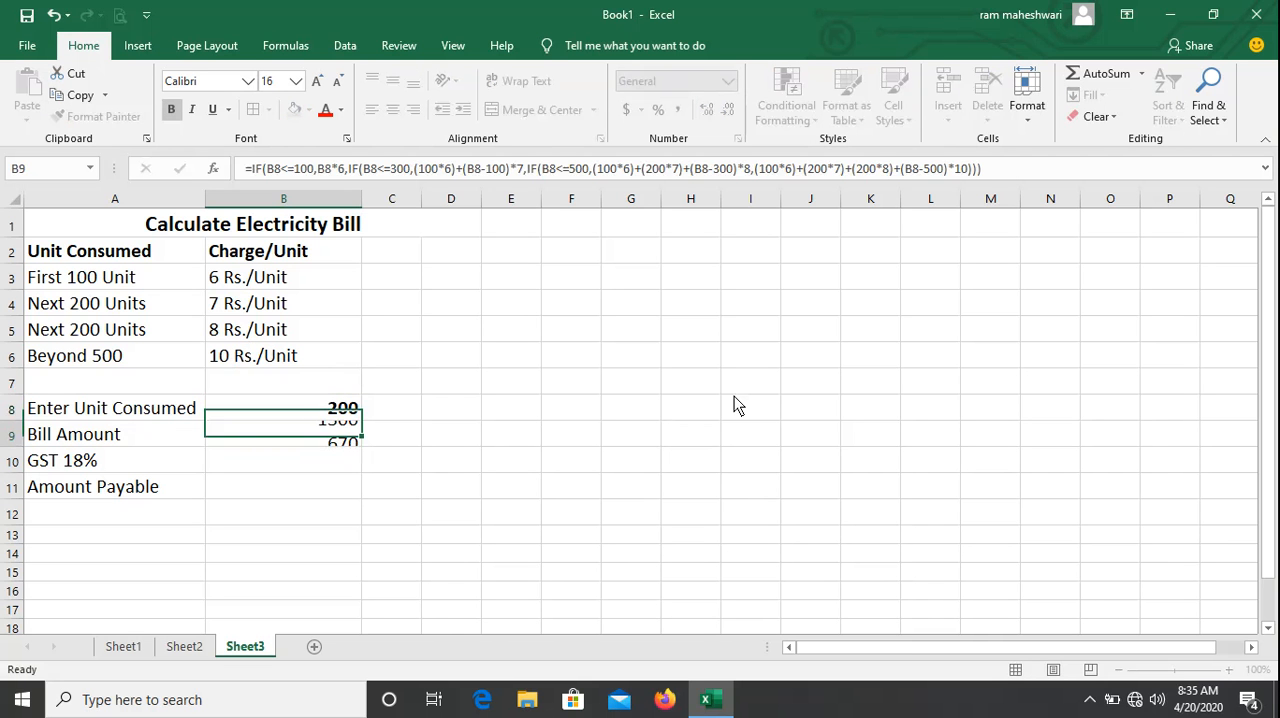
key(Up)
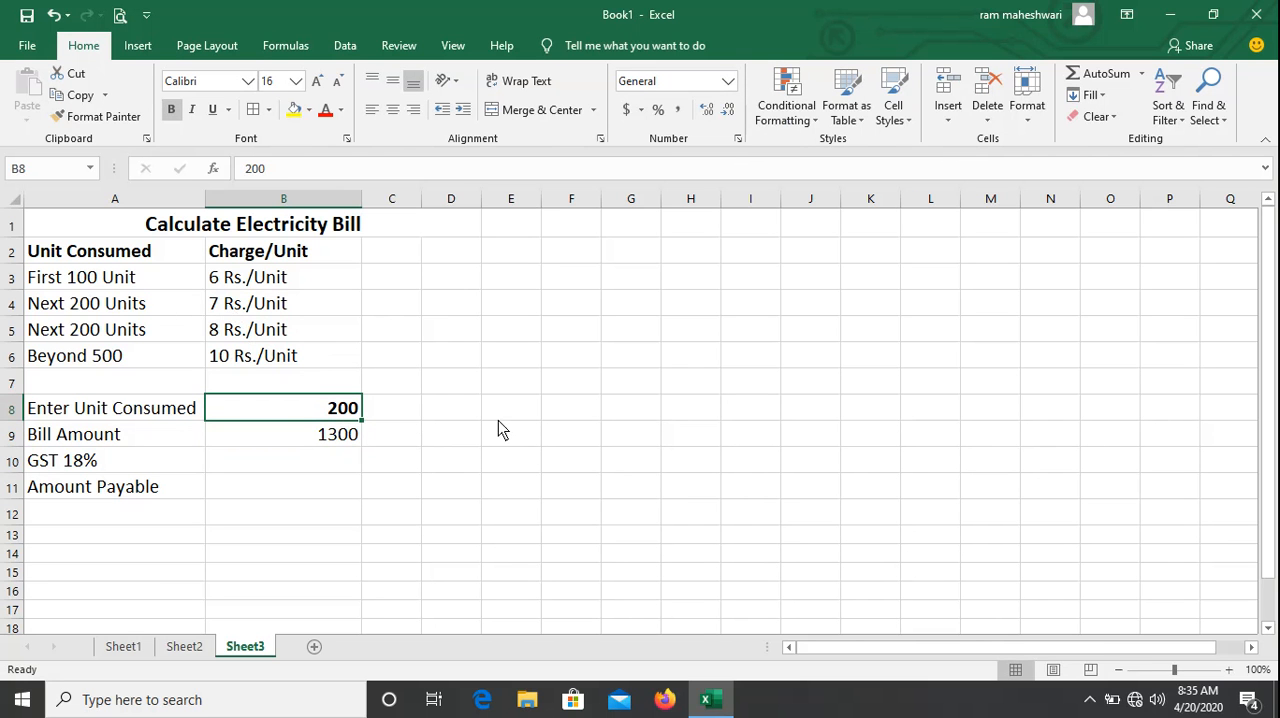
key(Up)
key(Down)
text(400)
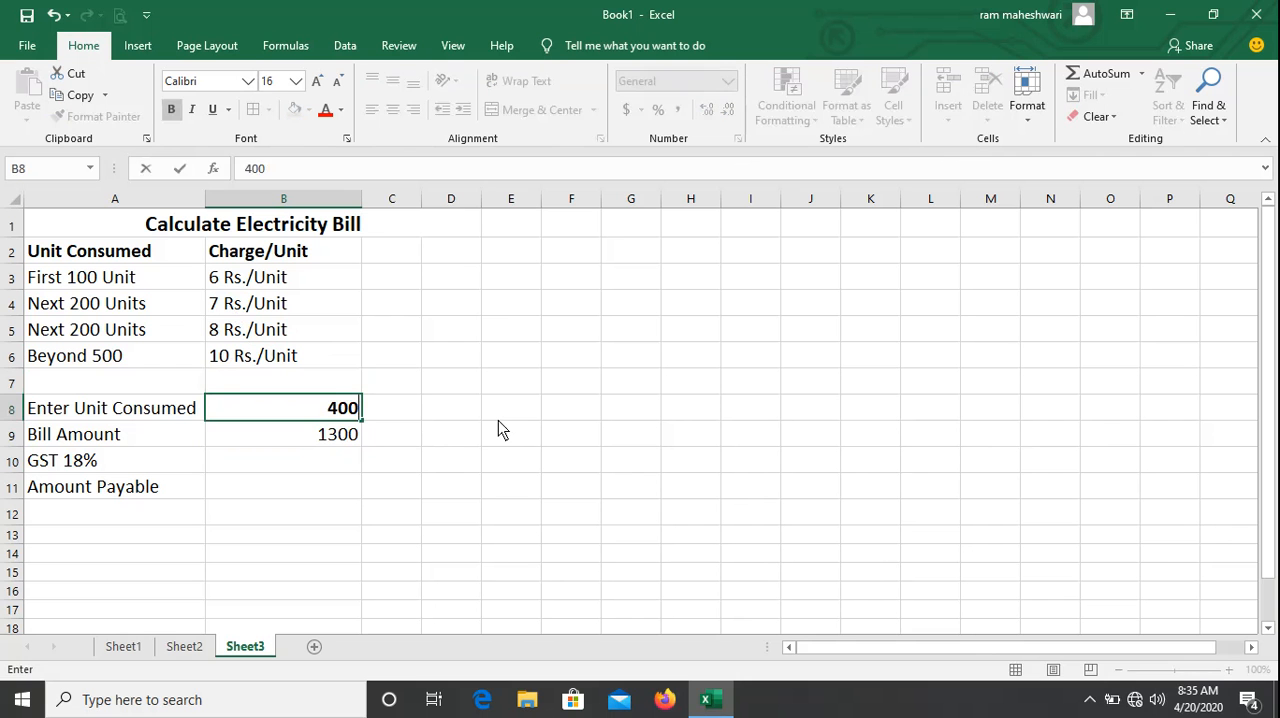
key(Return)
key(Up)
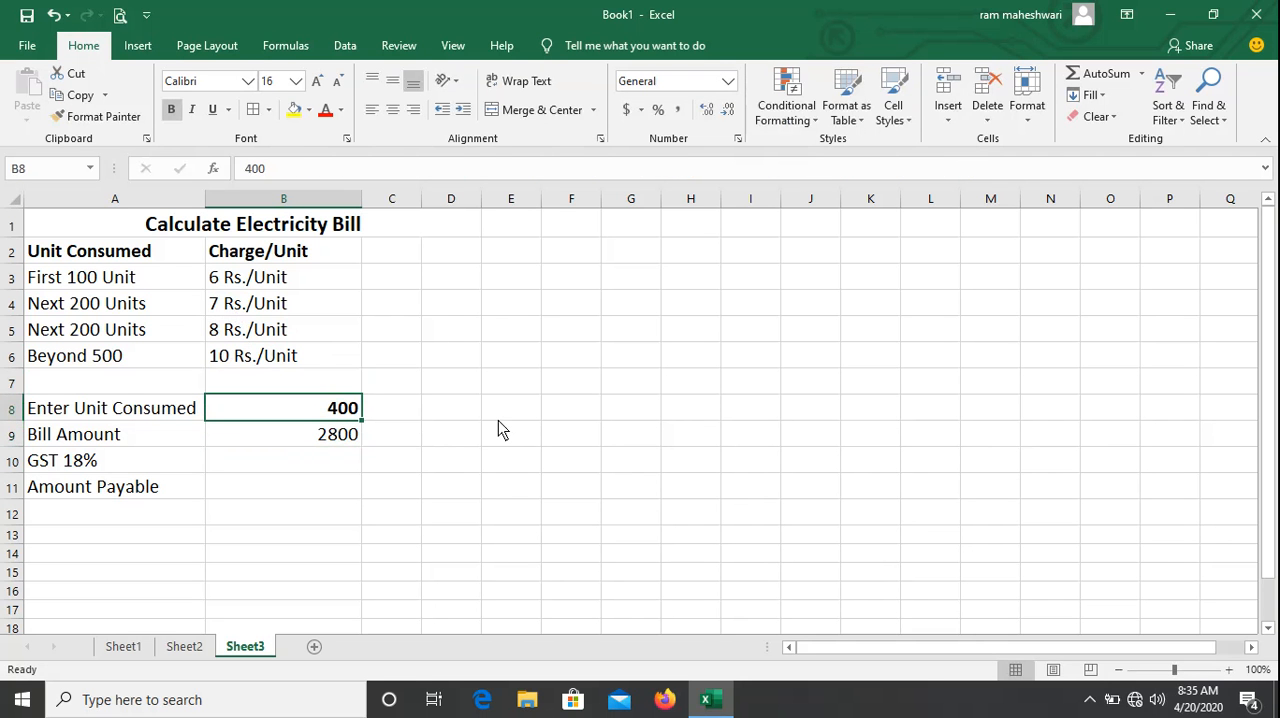
text(800)
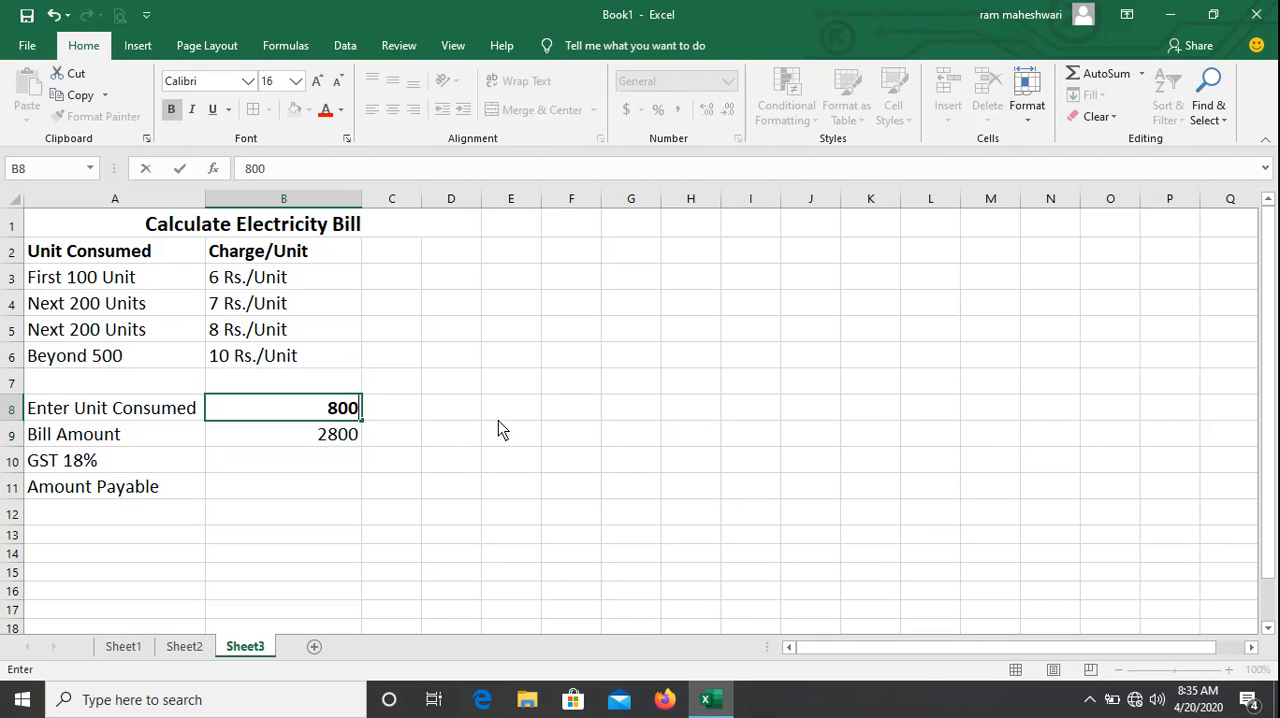
key(Return)
Try to enter the GST formula =b9*18%100 in B10.
key(Down)
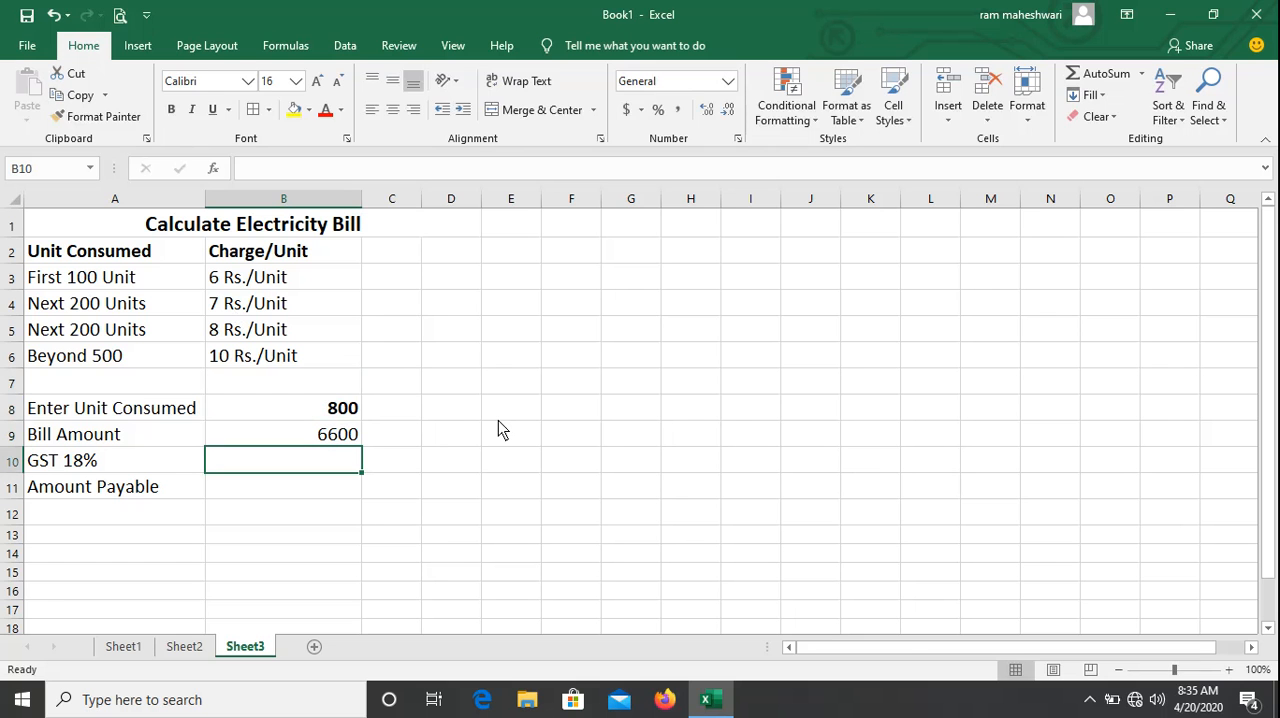
text(=)
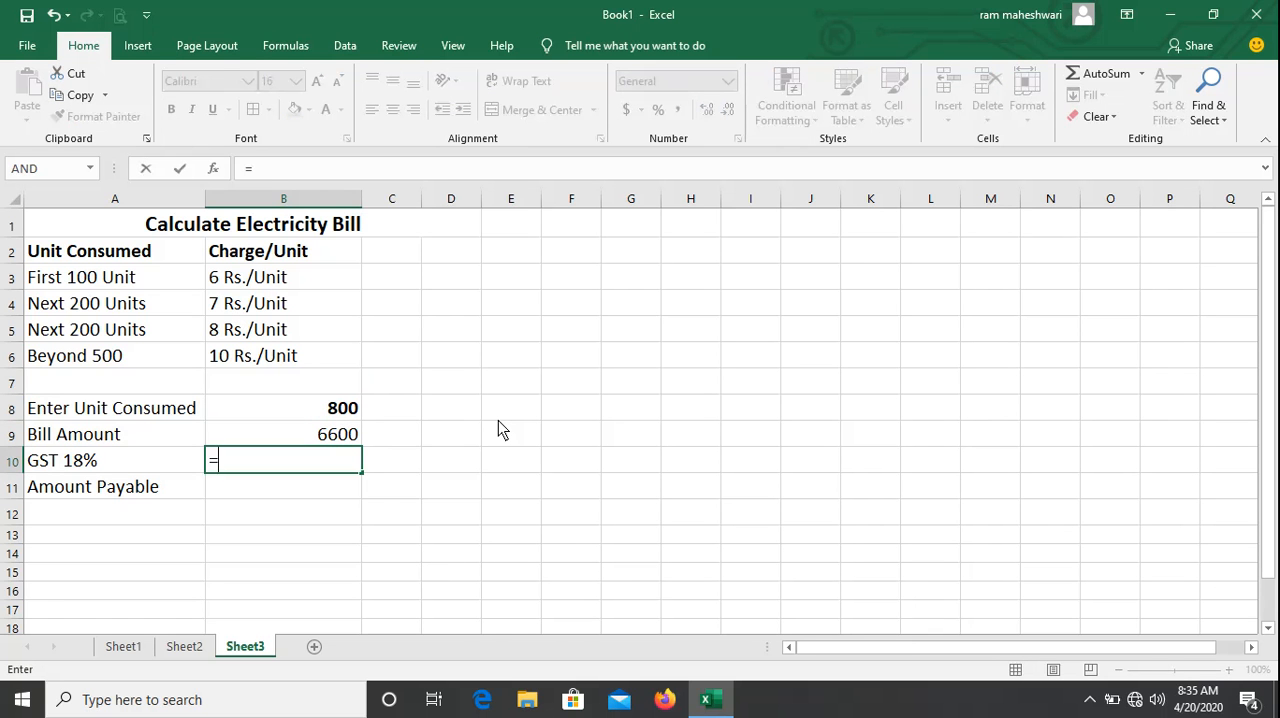
text(b9*)
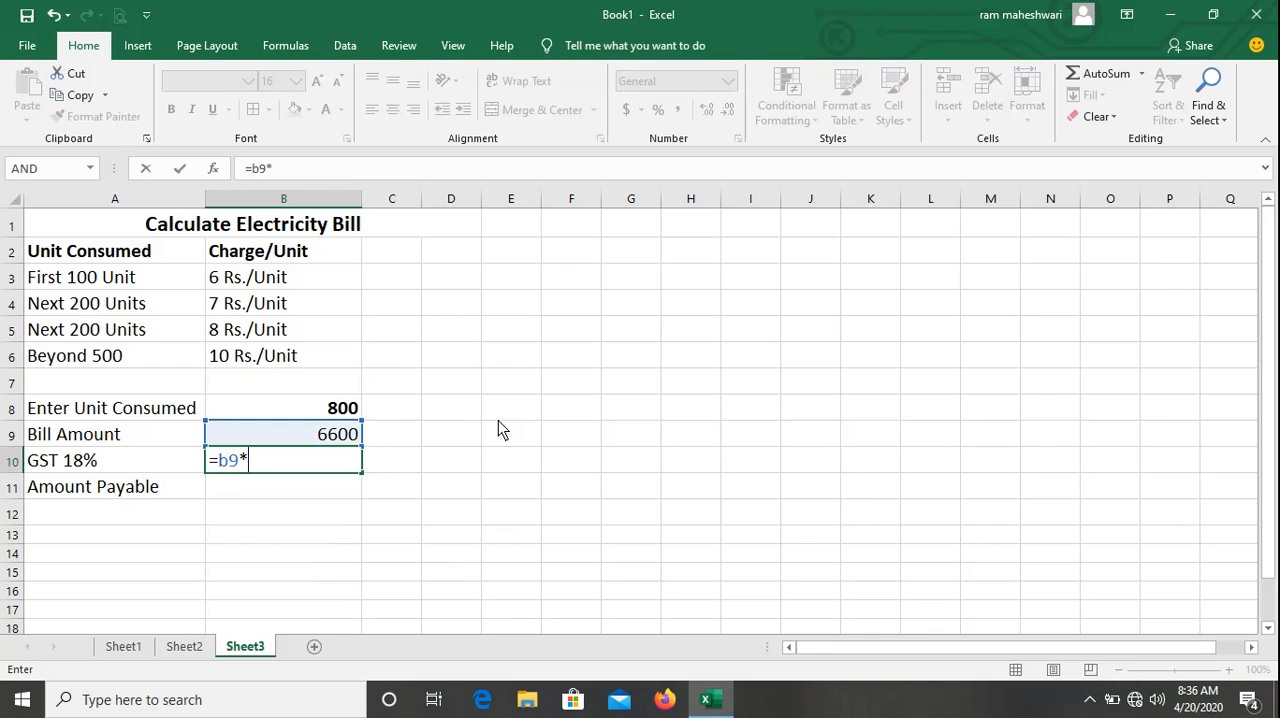
key(BackSpace)
text(+)
key(BackSpace)
text(*18%100)
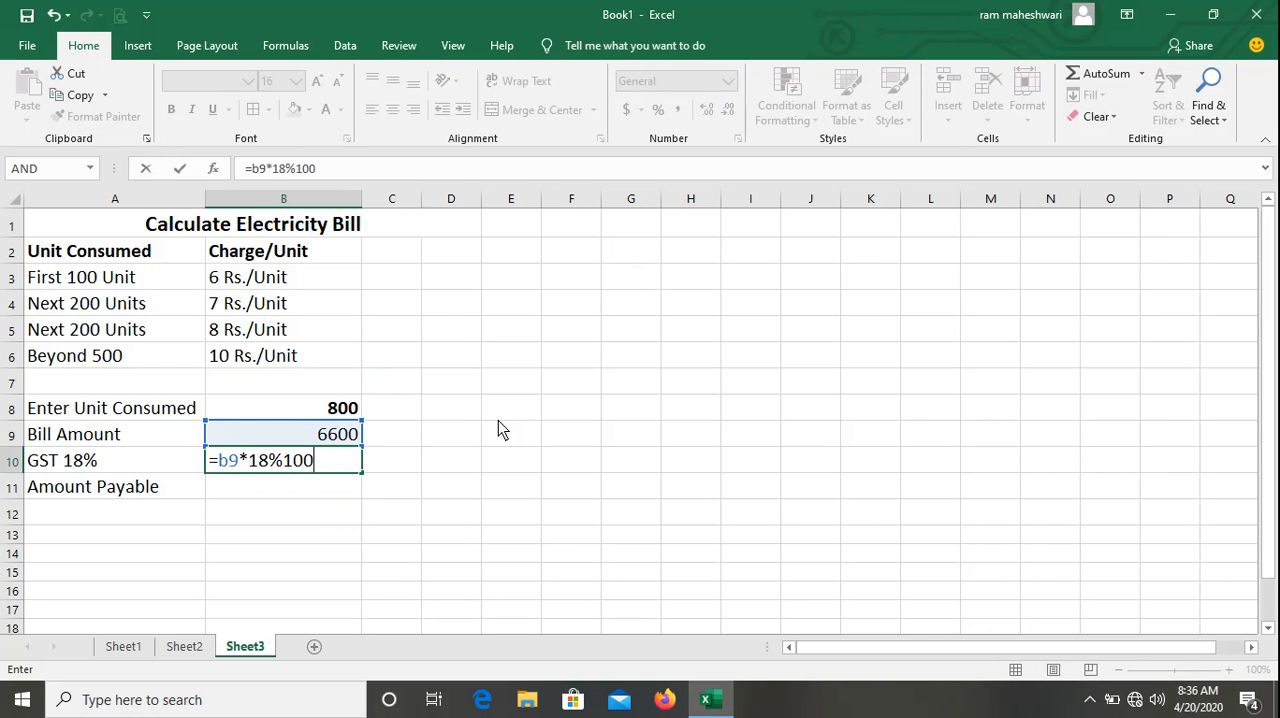
key(Return)
key(Return)
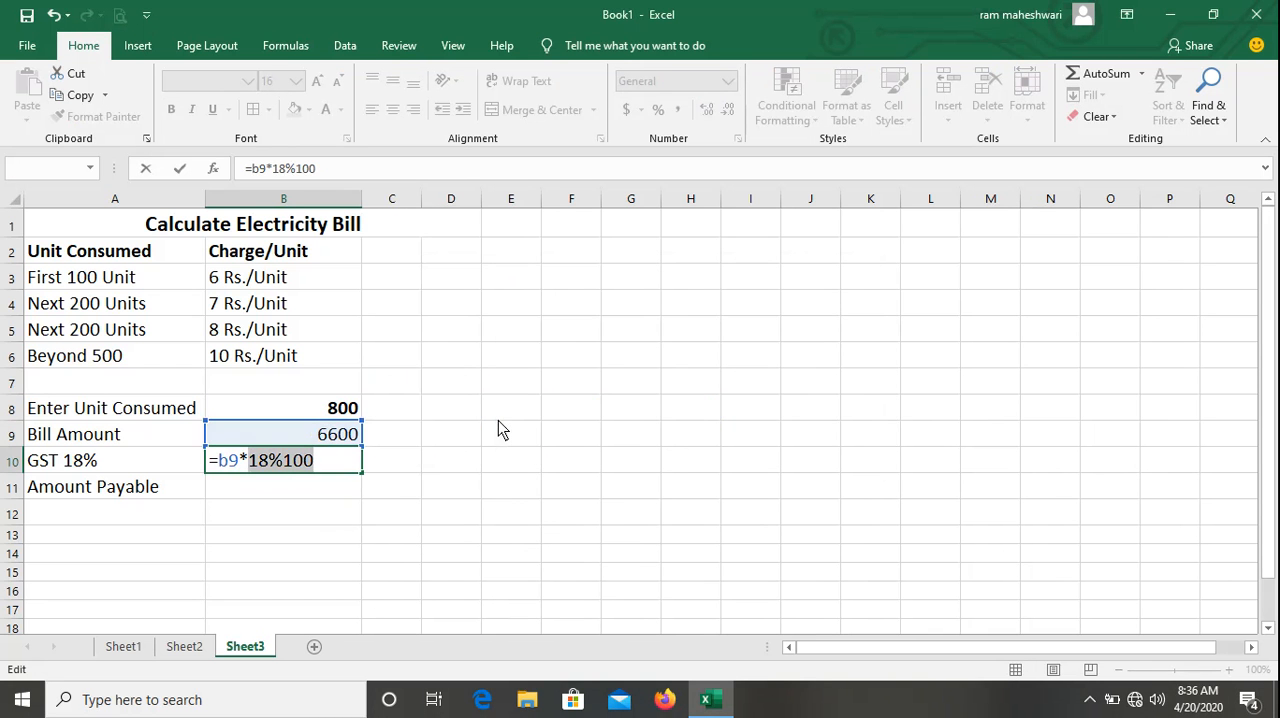
Correct the GST formula in B10 to =B9*18/100 and enter it.
key(Left)
key(Left)
key(Left)
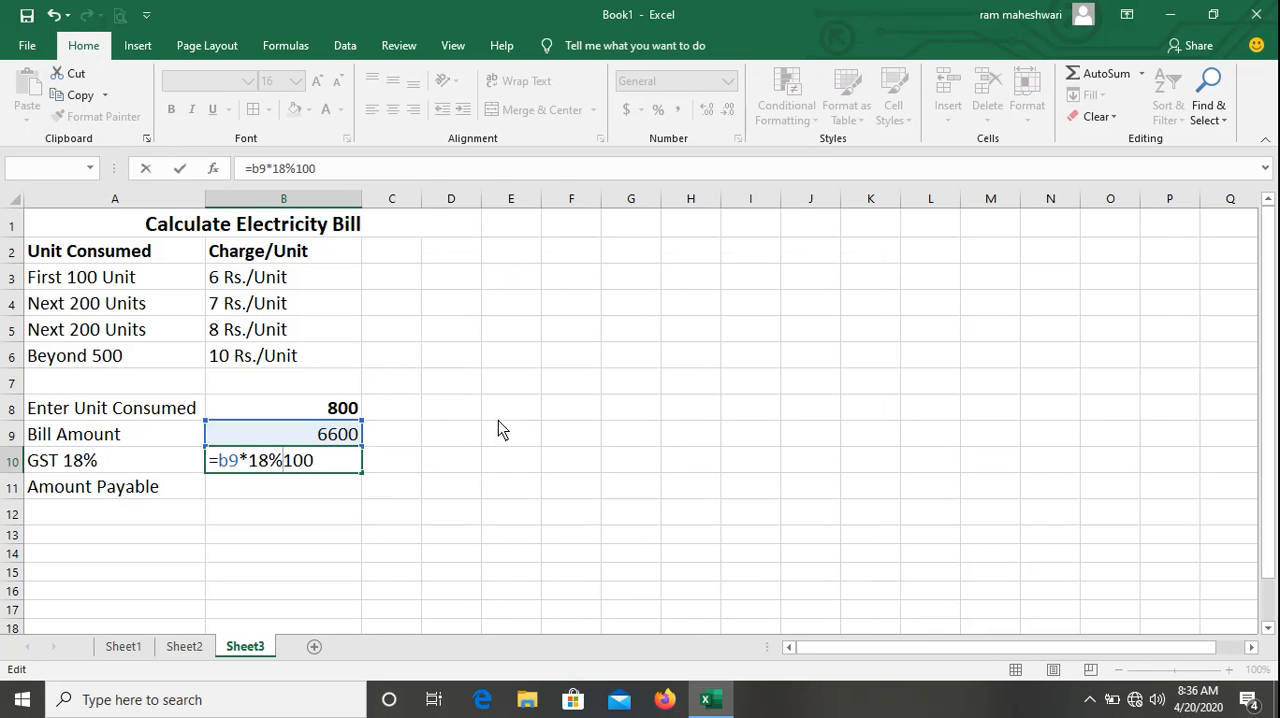
key(BackSpace)
text(/)
key(Return)
key(Up)
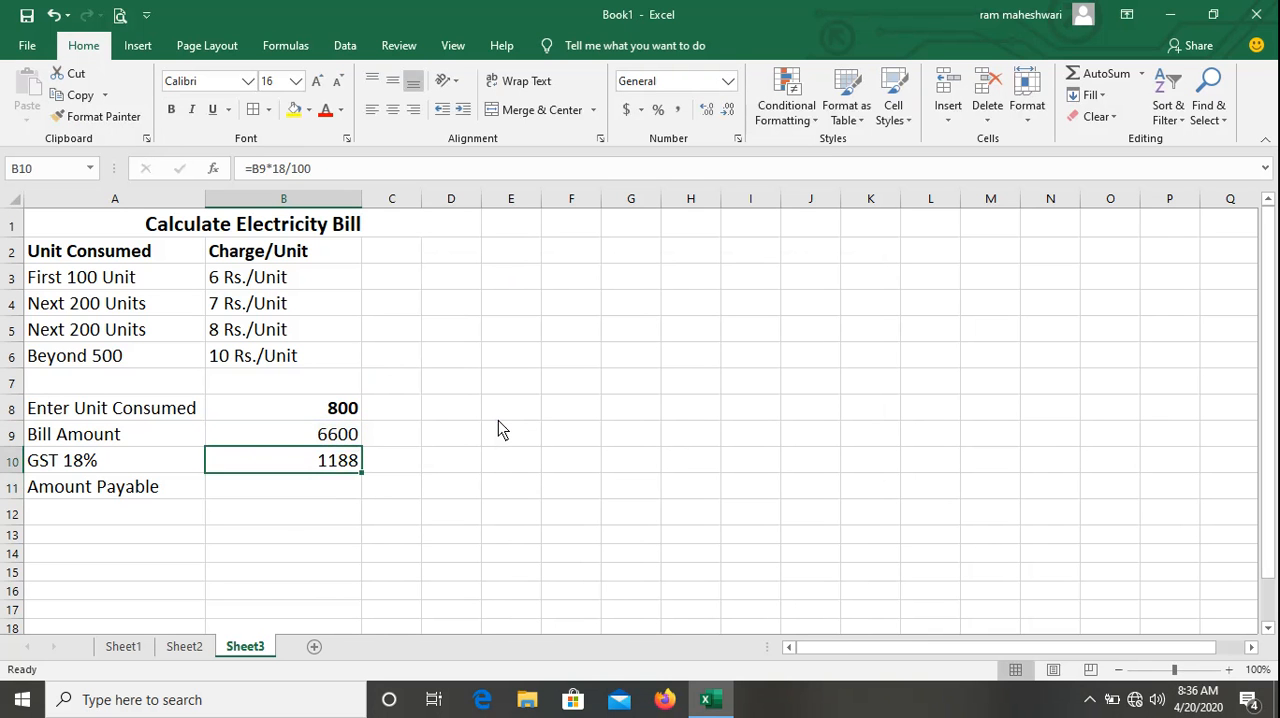
Calculate the amount payable in B11 with the formula =b9+b10.
key(Down)
text(=)
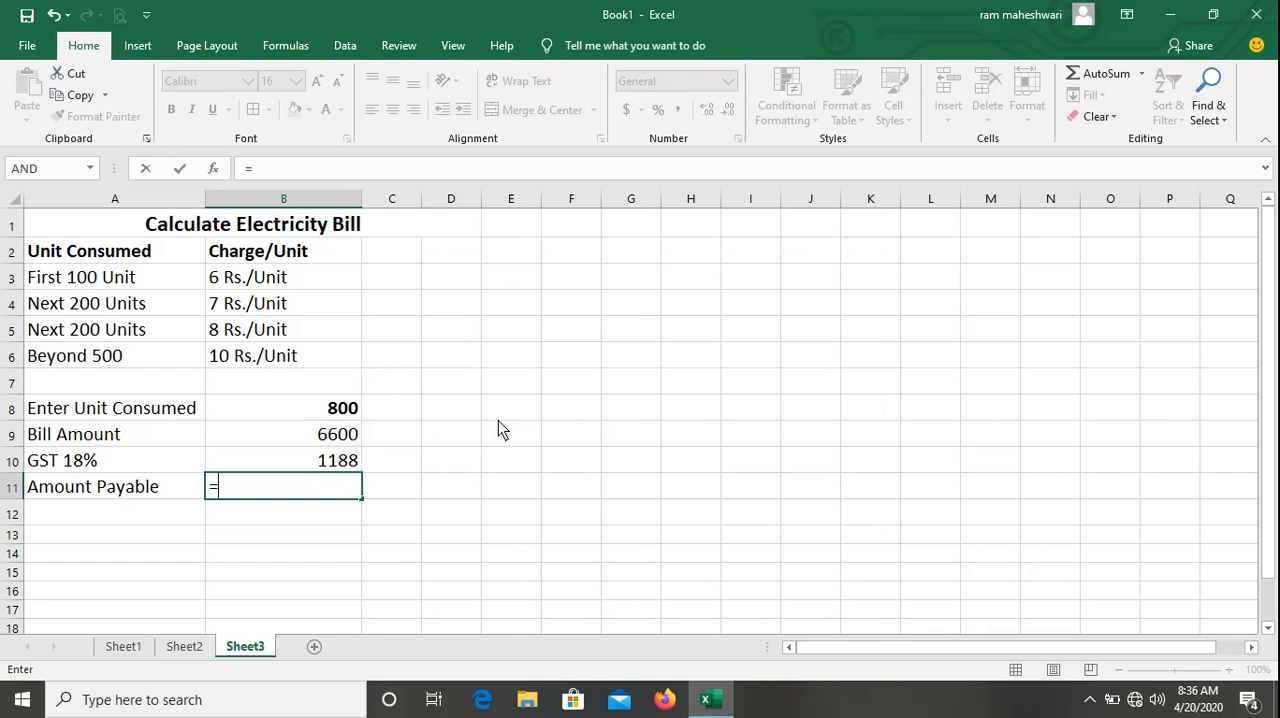
text(b9)
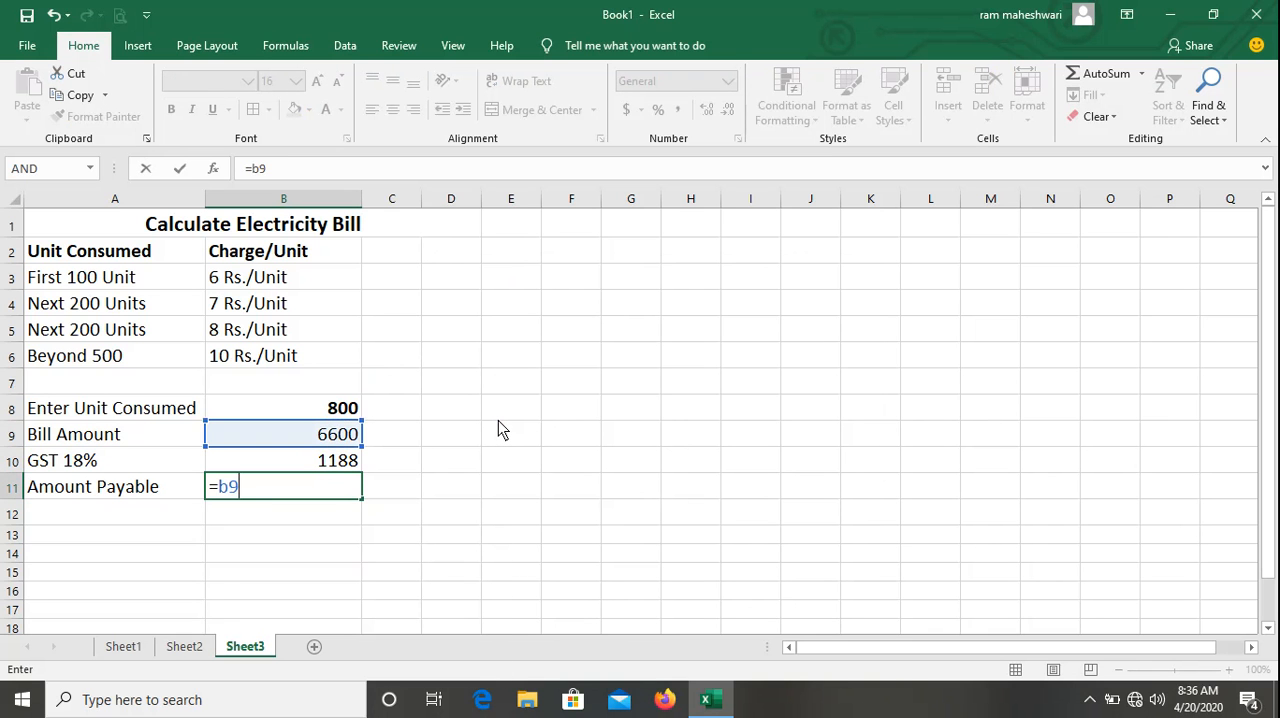
text(+b10)
key(Return)
Test the whole bill calculation by entering 200, 800 and 900 in turn as the units consumed in B8.
key(Up)
key(Up)
key(Up)
key(Up)
key(Up)
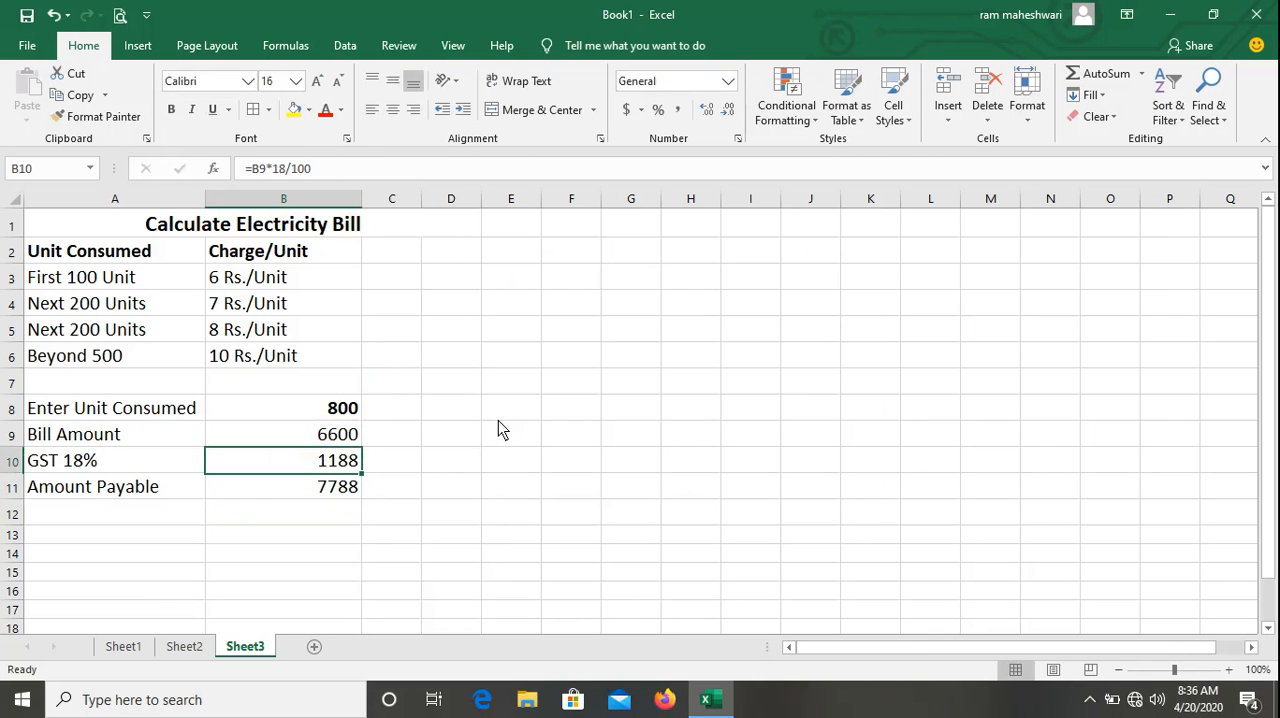
key(Left)
key(Down)
key(Right)
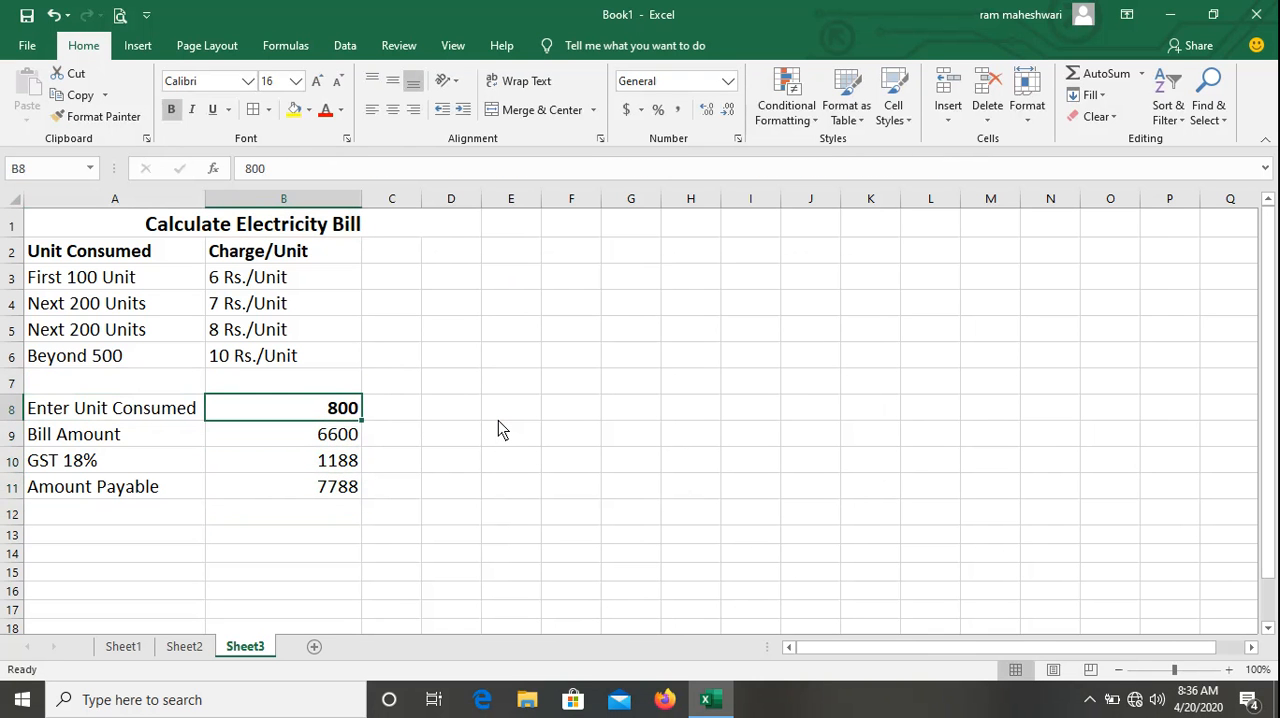
text(200)
key(Return)
key(Up)
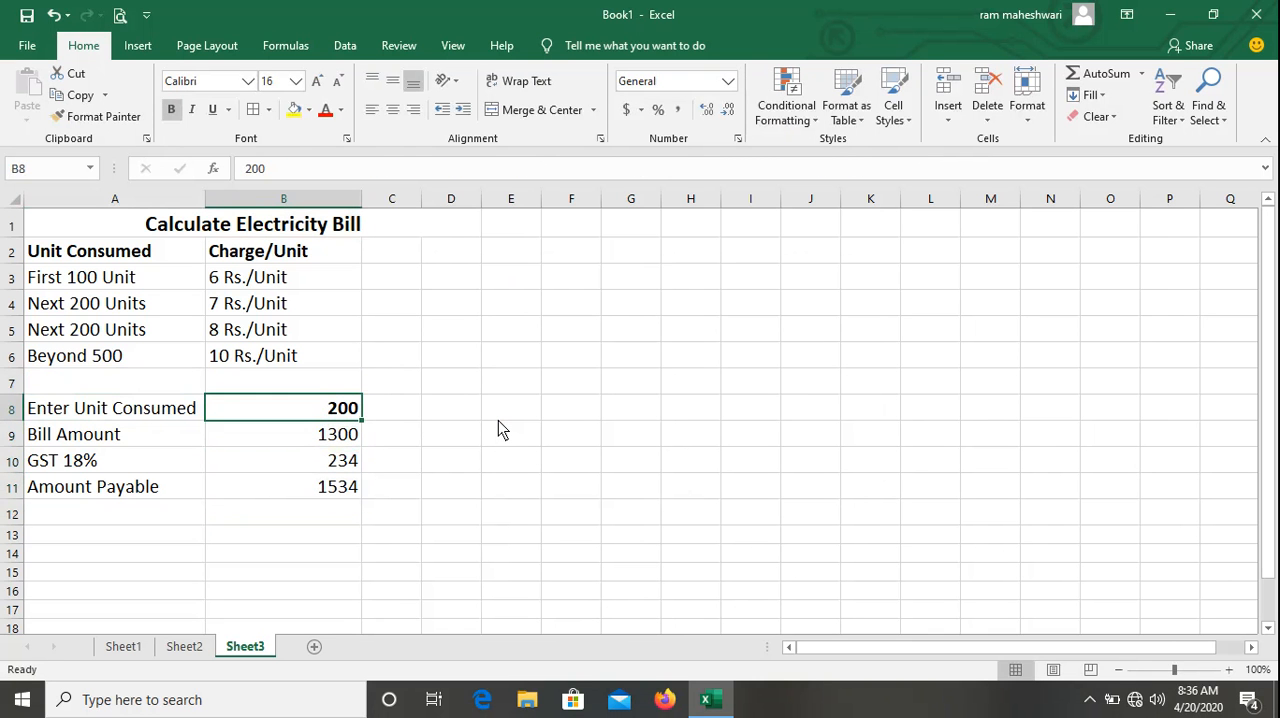
text(800)
key(Return)
key(Up)
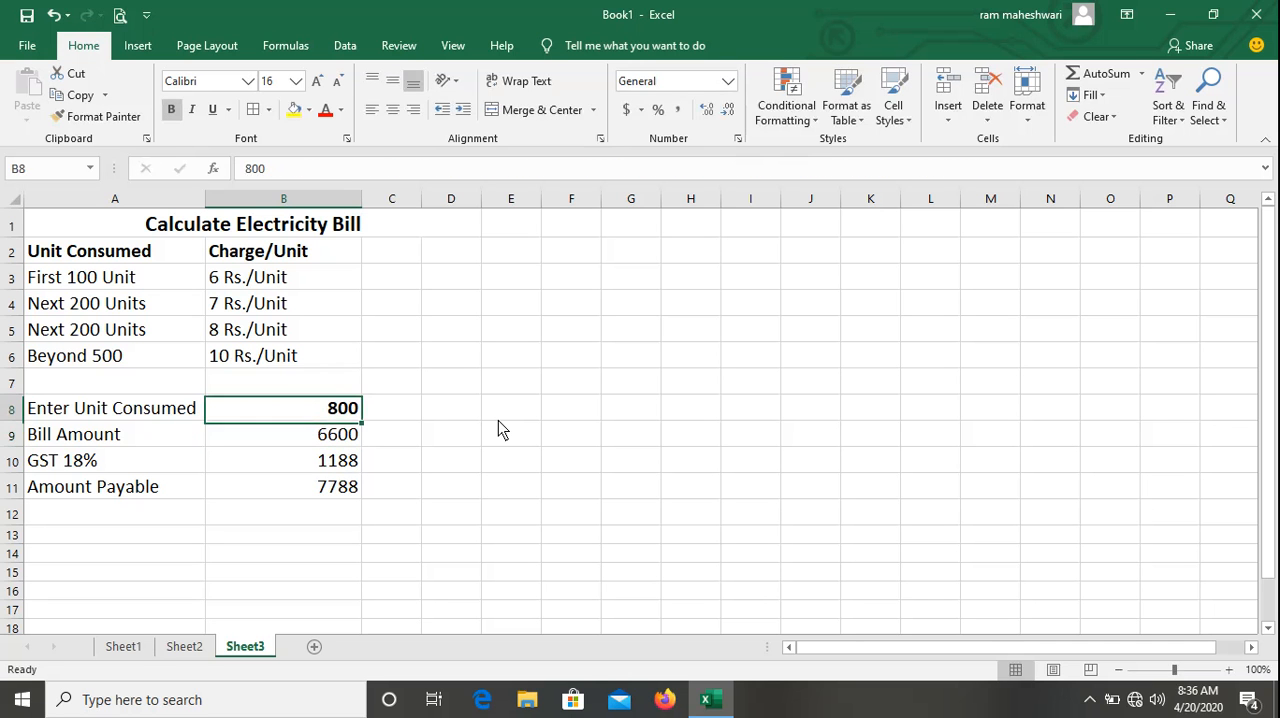
text(900)
key(Return)
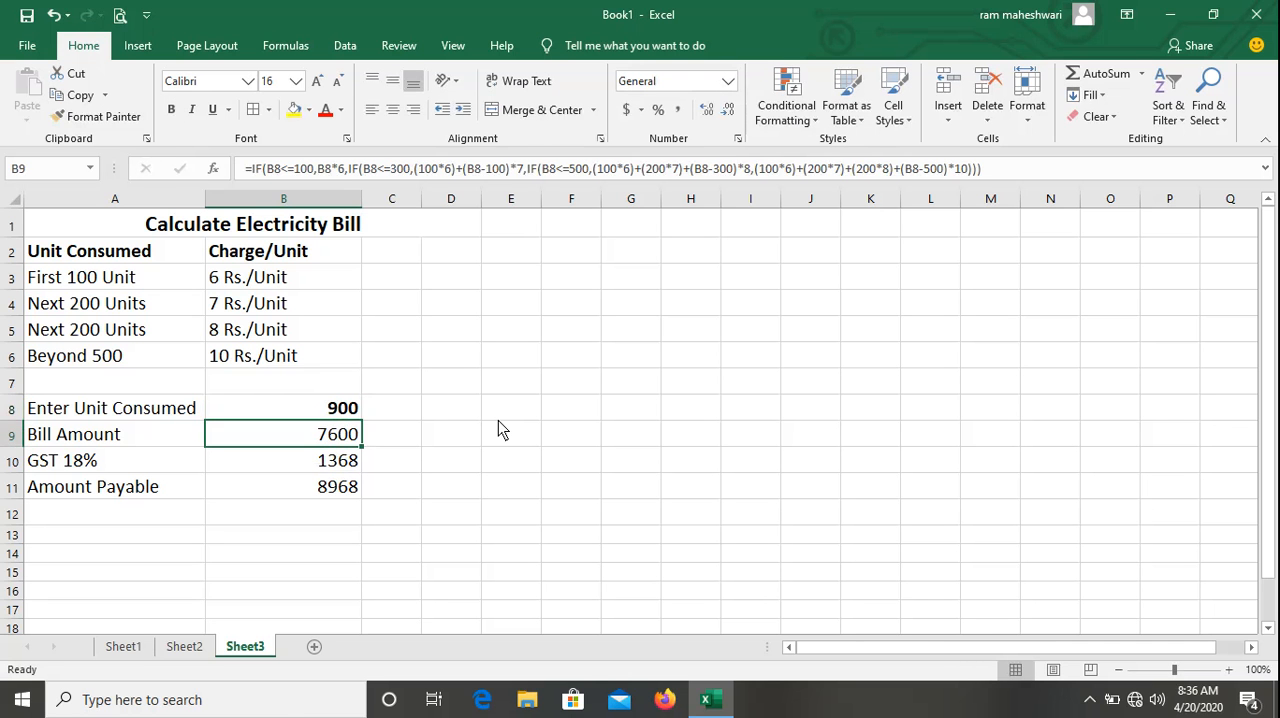
Examine the full nested IF formula behind the bill amount in B9.
key(Up)
key(Left)
key(Right)
key(Up)
key(Up)
key(Up)
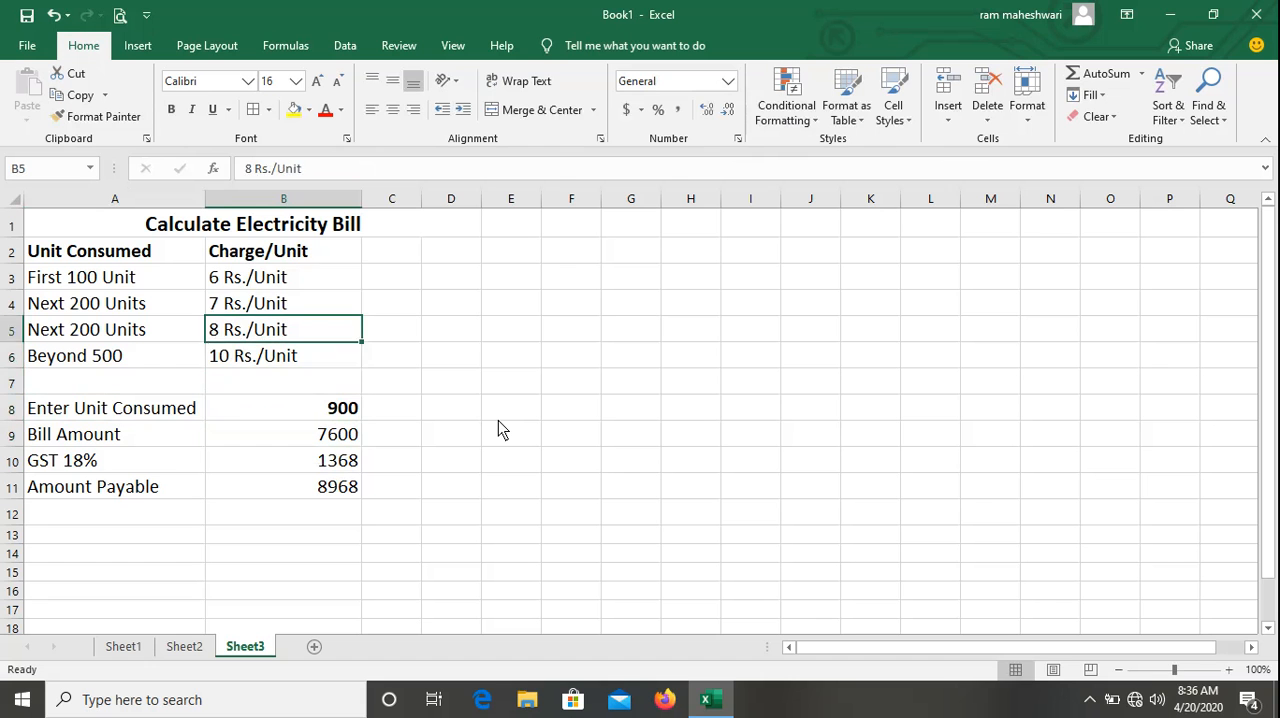
key(Up)
key(Down)
key(Down)
key(Down)
key(Down)
key(F2)
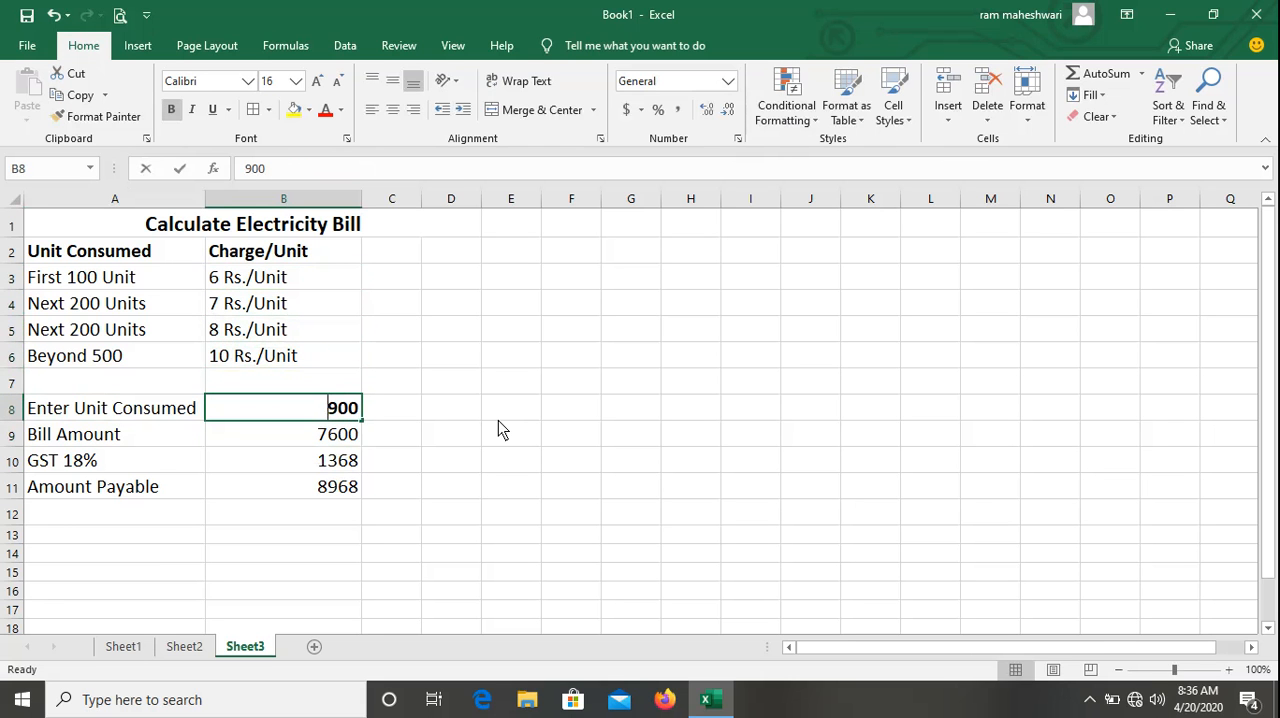
key(Escape)
key(Down)
key(F2)
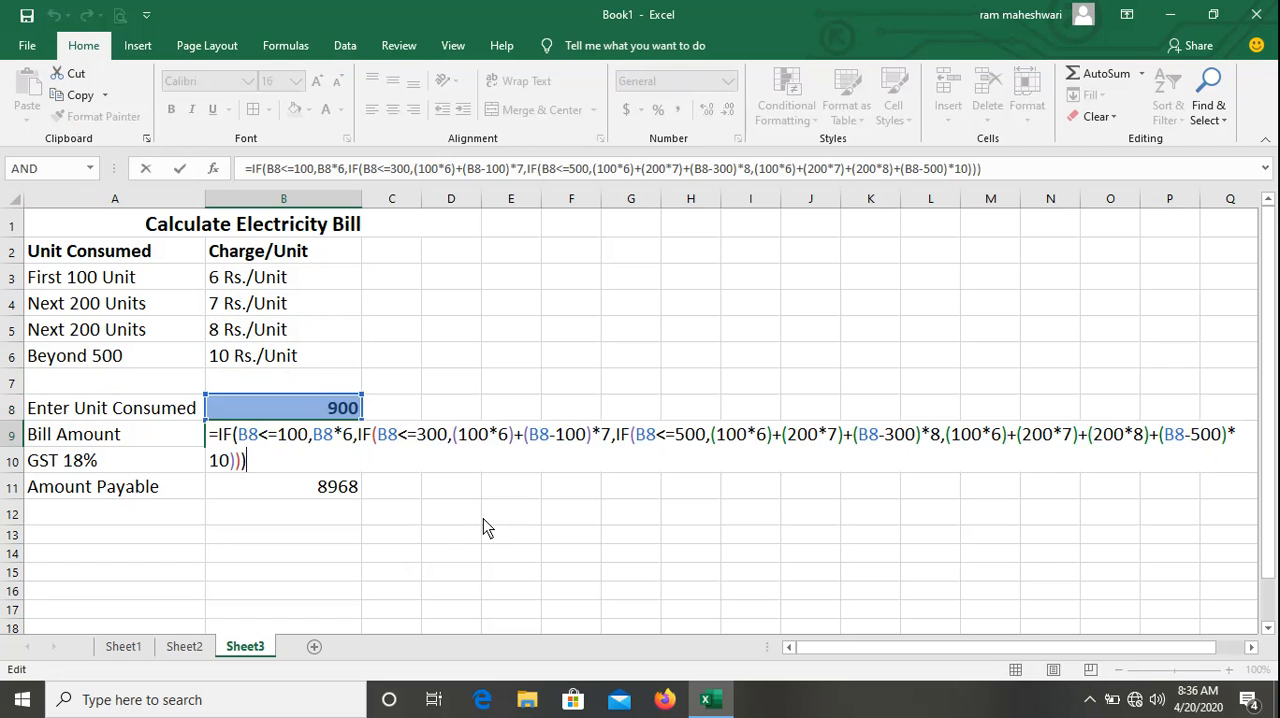
key(Return)
key(Up)
key(Up)
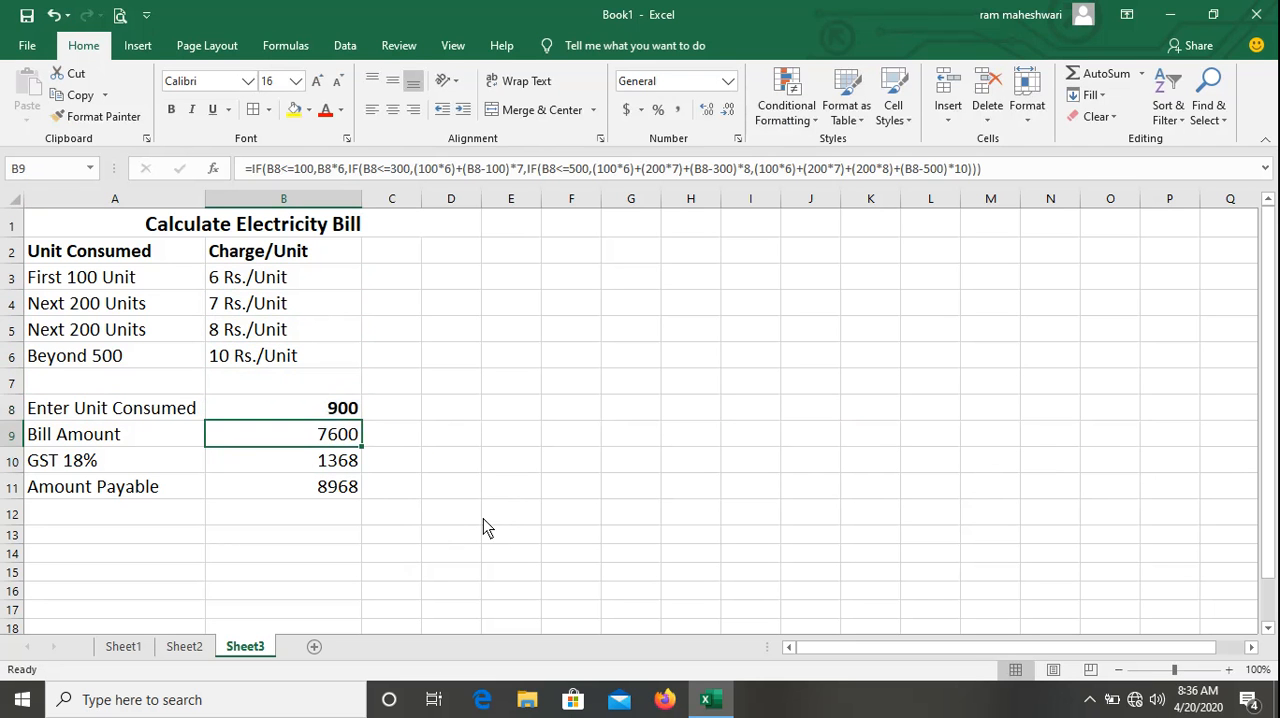
key(Down)
key(Down)
key(Up)
key(Up)
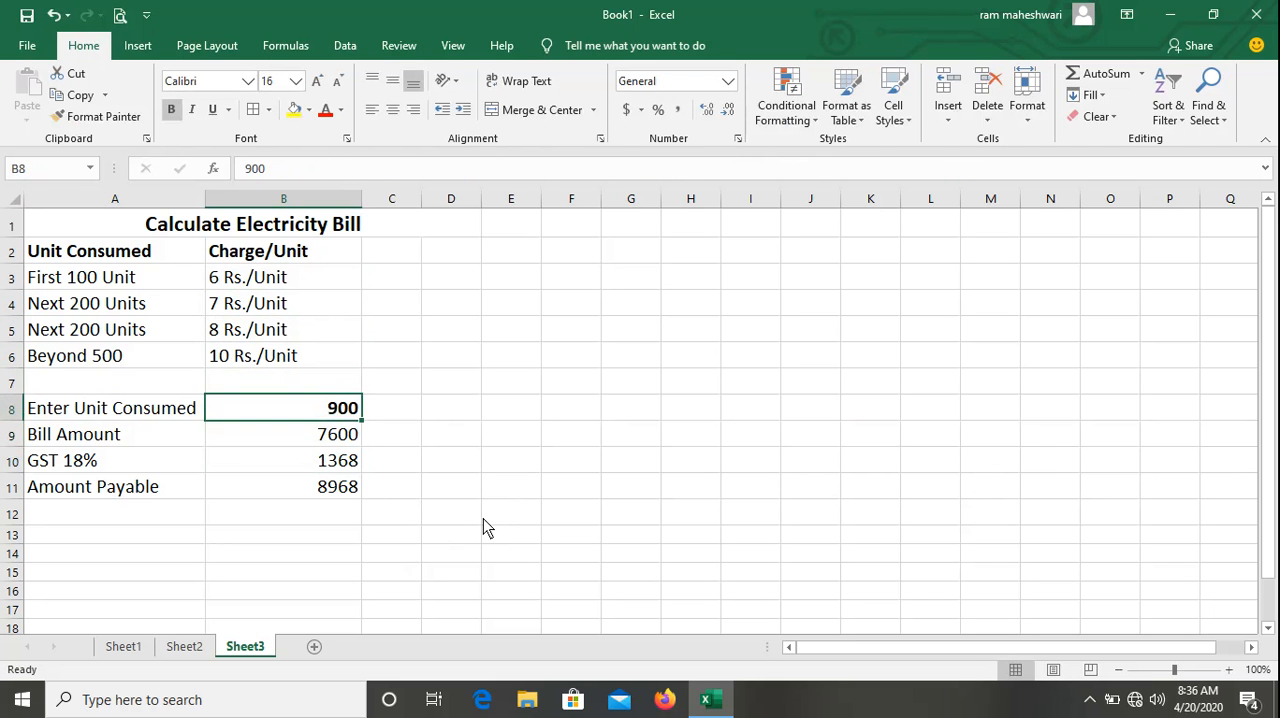
key(Down)
key(Down)
key(Down)
key(Down)
key(Up)
key(Up)
key(Up)
key(Up)
key(Down)
key(Down)
key(Down)
key(Up)
key(Up)
key(Up)
key(Down)
key(Up)
click(1090, 701)
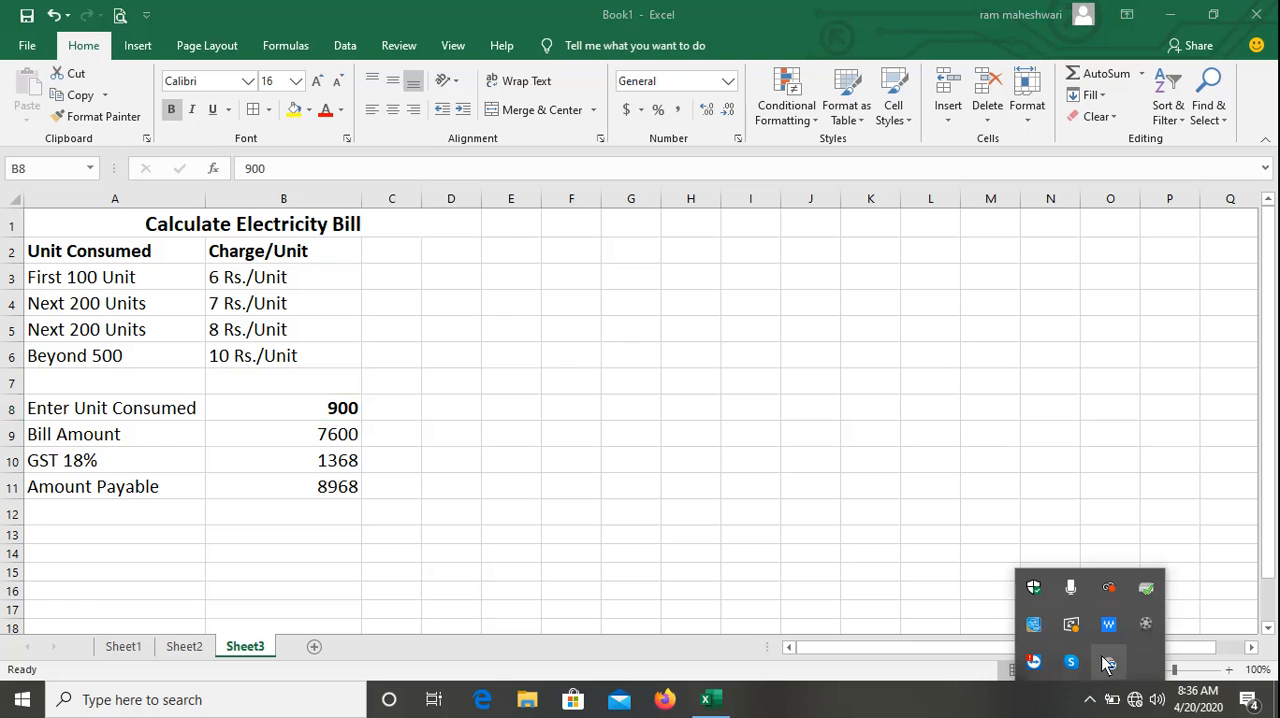
click(1146, 628)
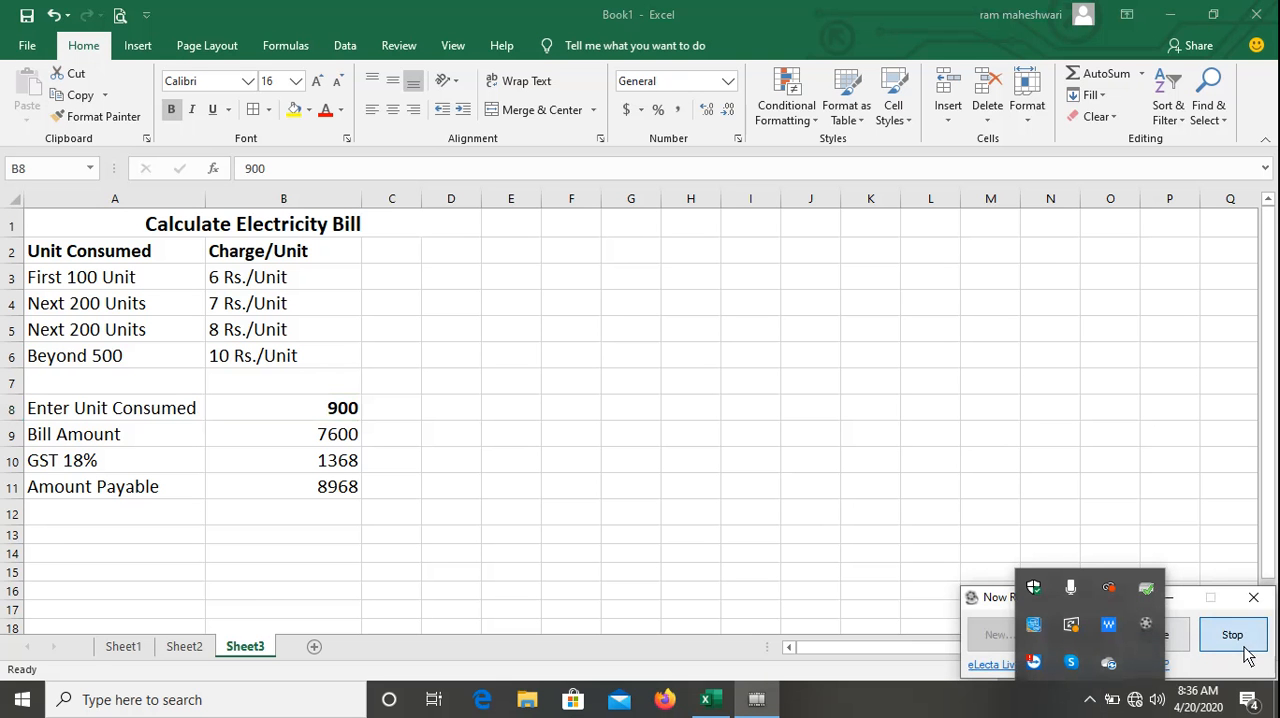